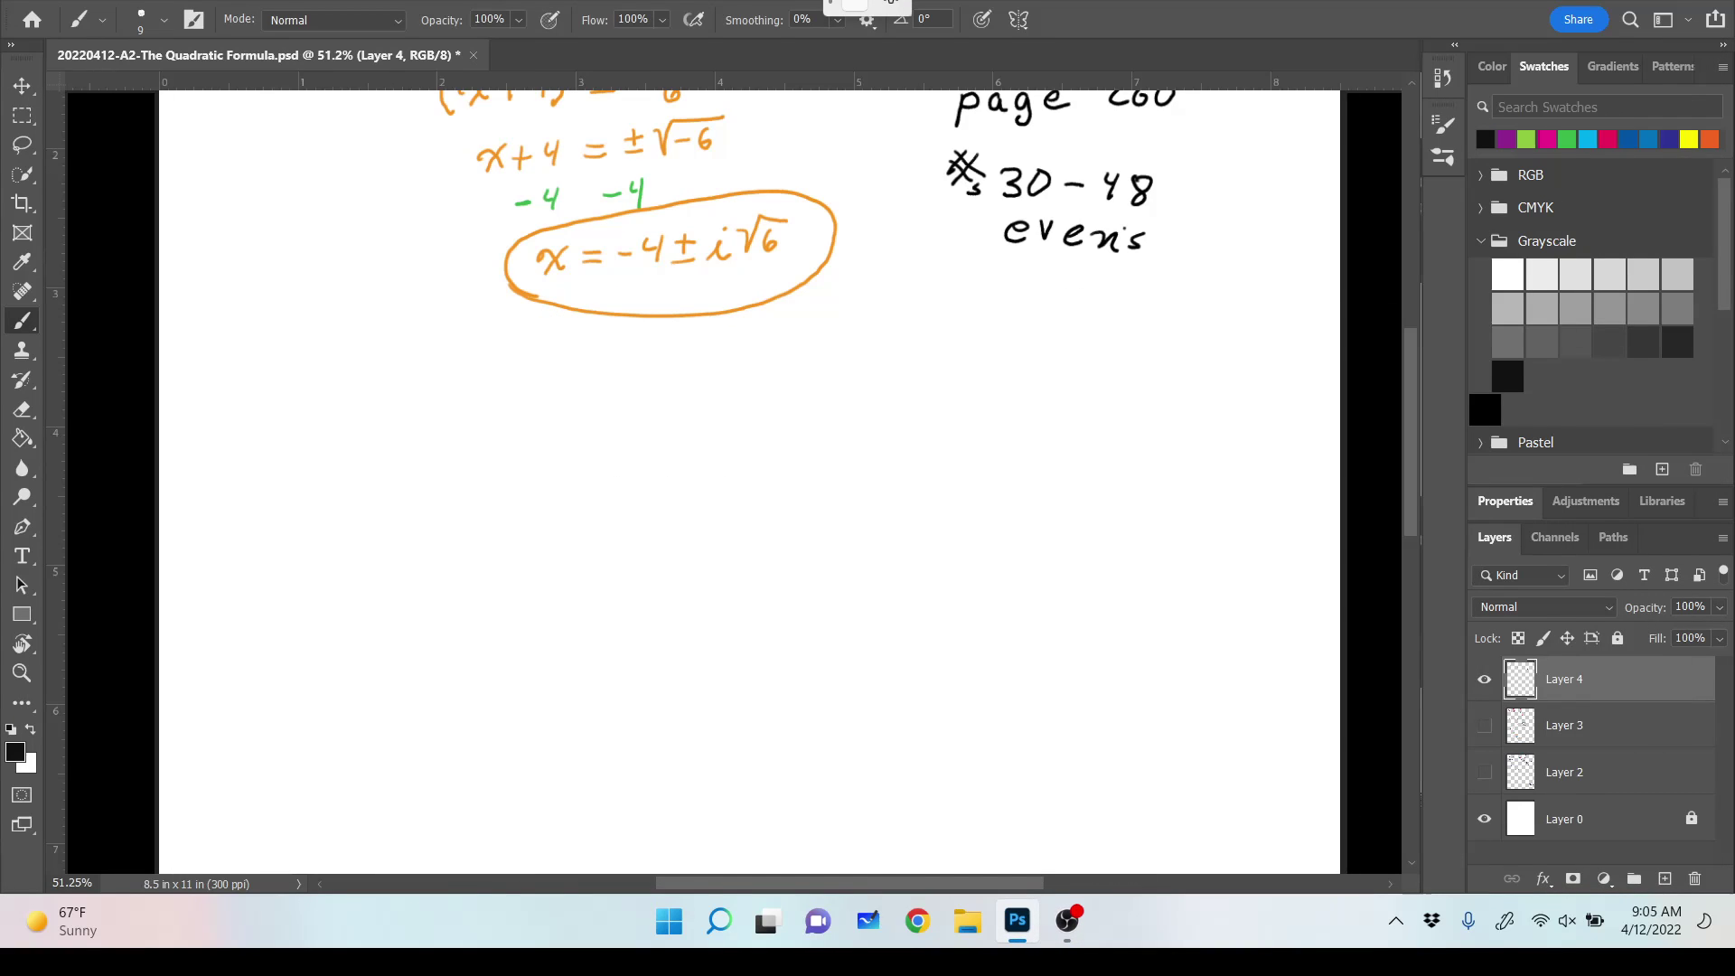
Scroll to the blank area just below the circled answer x = -4 ± i√6.
scroll(732, 479, "up", 3)
scroll(732, 479, "down", 5)
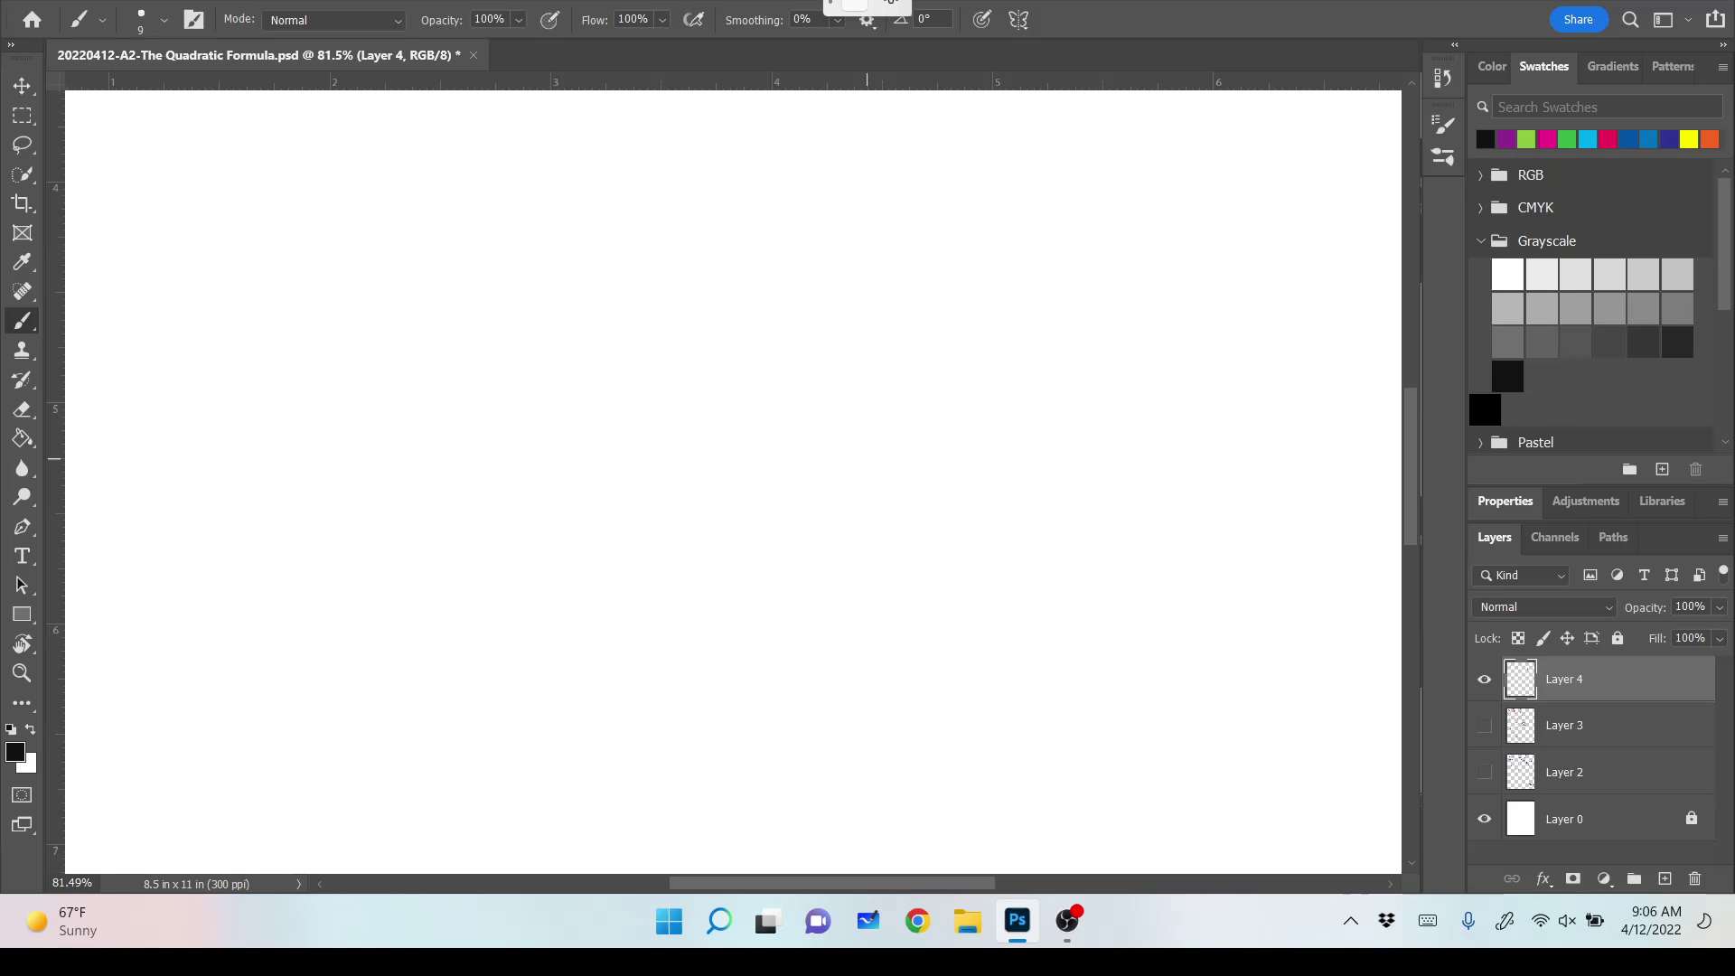
scroll(866, 459, "up", 3)
scroll(866, 459, "down", 1)
scroll(866, 459, "up", 1)
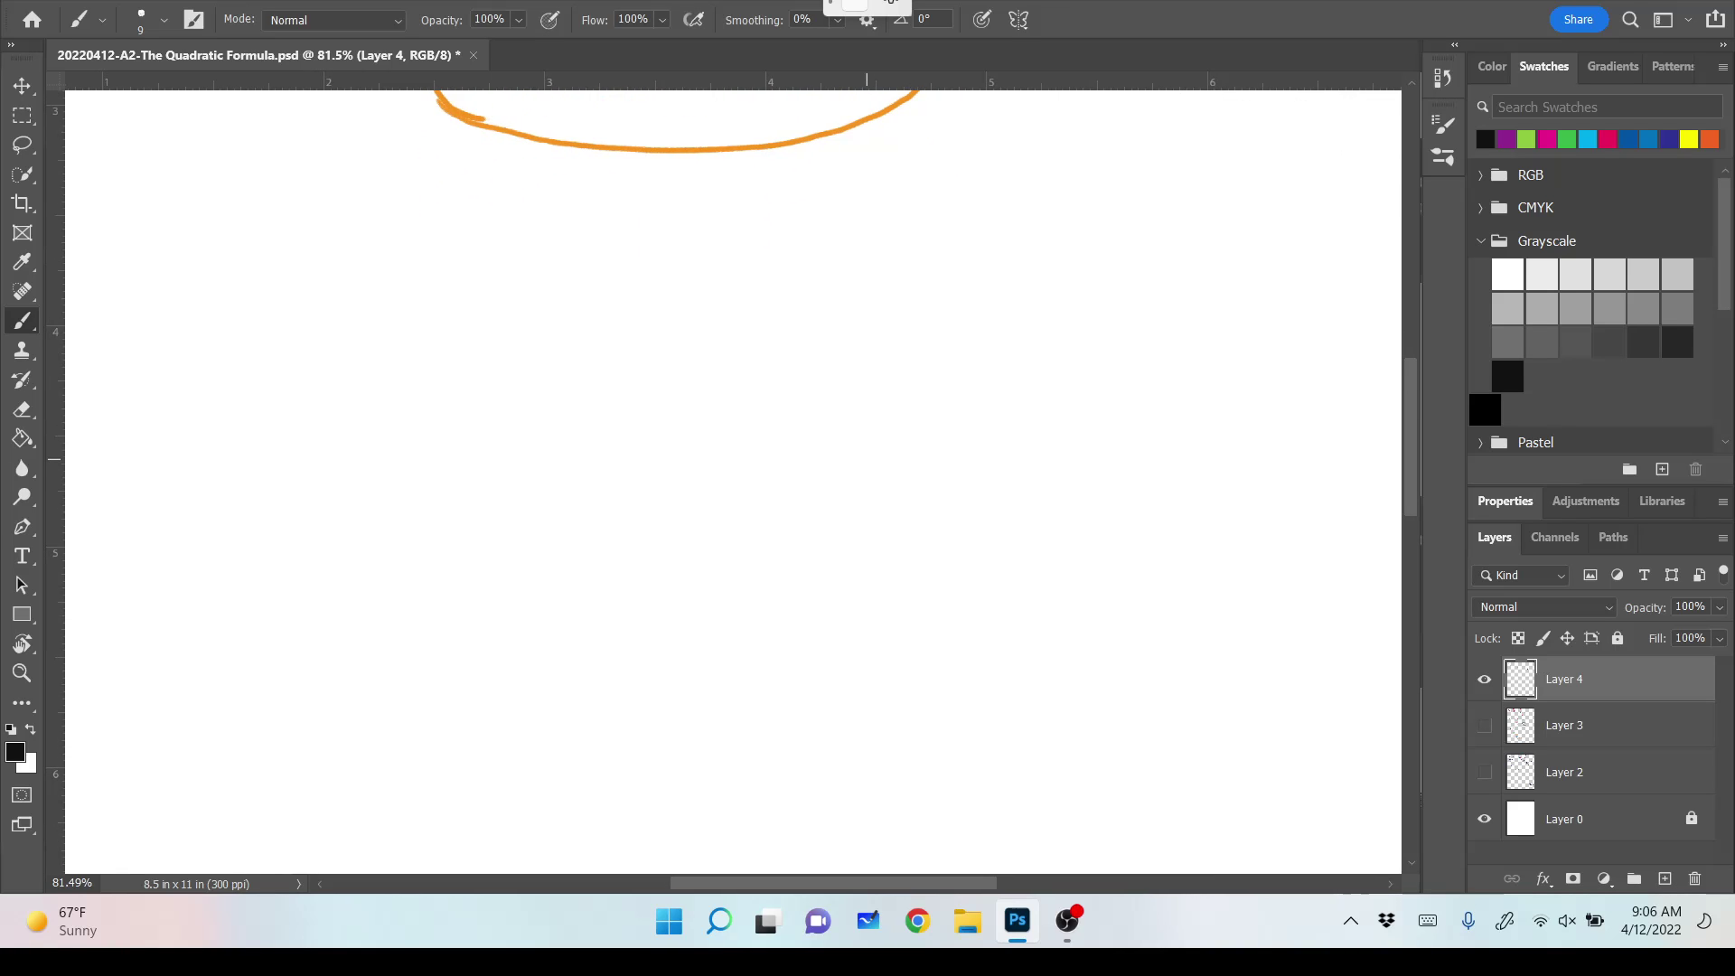
In near-black, handwrite the problem number #361 and underline it.
left_click(1507, 376)
scroll(1726, 263, "down", 1)
left_click_drag(1727, 263, 1733, 319)
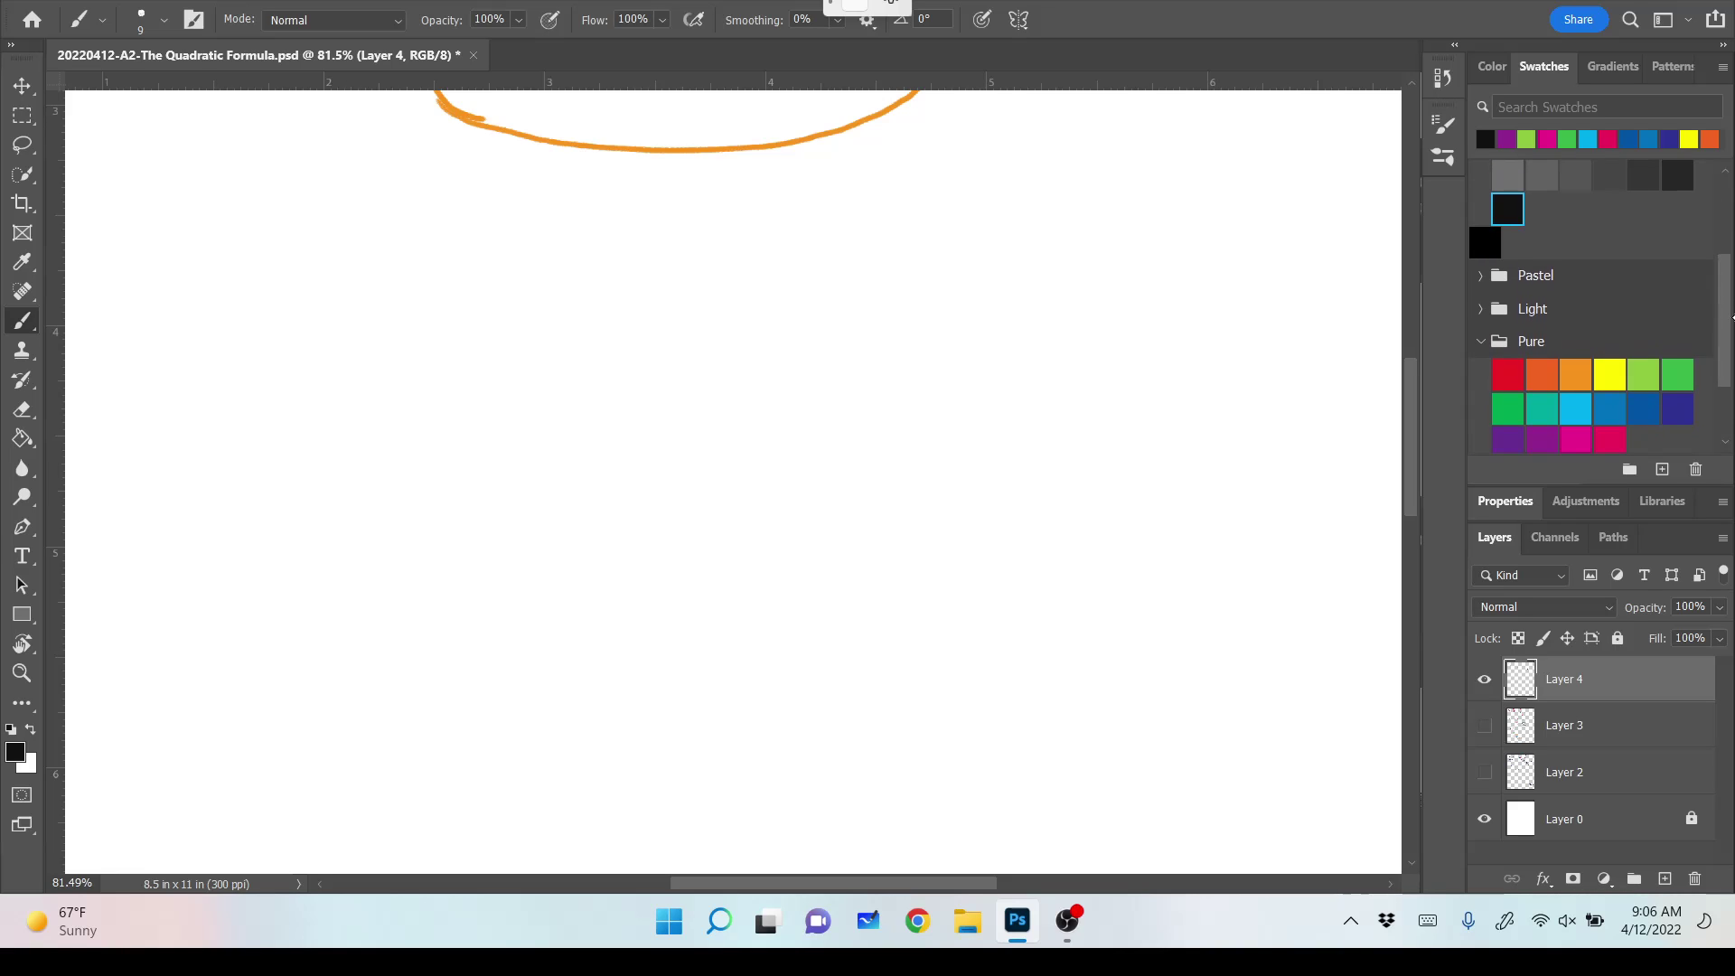
mouse_move(165, 201)
left_mouse_down()
mouse_move(126, 264)
mouse_move(156, 276)
left_mouse_up()
mouse_move(131, 218)
left_mouse_down()
mouse_move(199, 212)
mouse_move(215, 279)
left_mouse_up()
left_click_drag(289, 233, 273, 262)
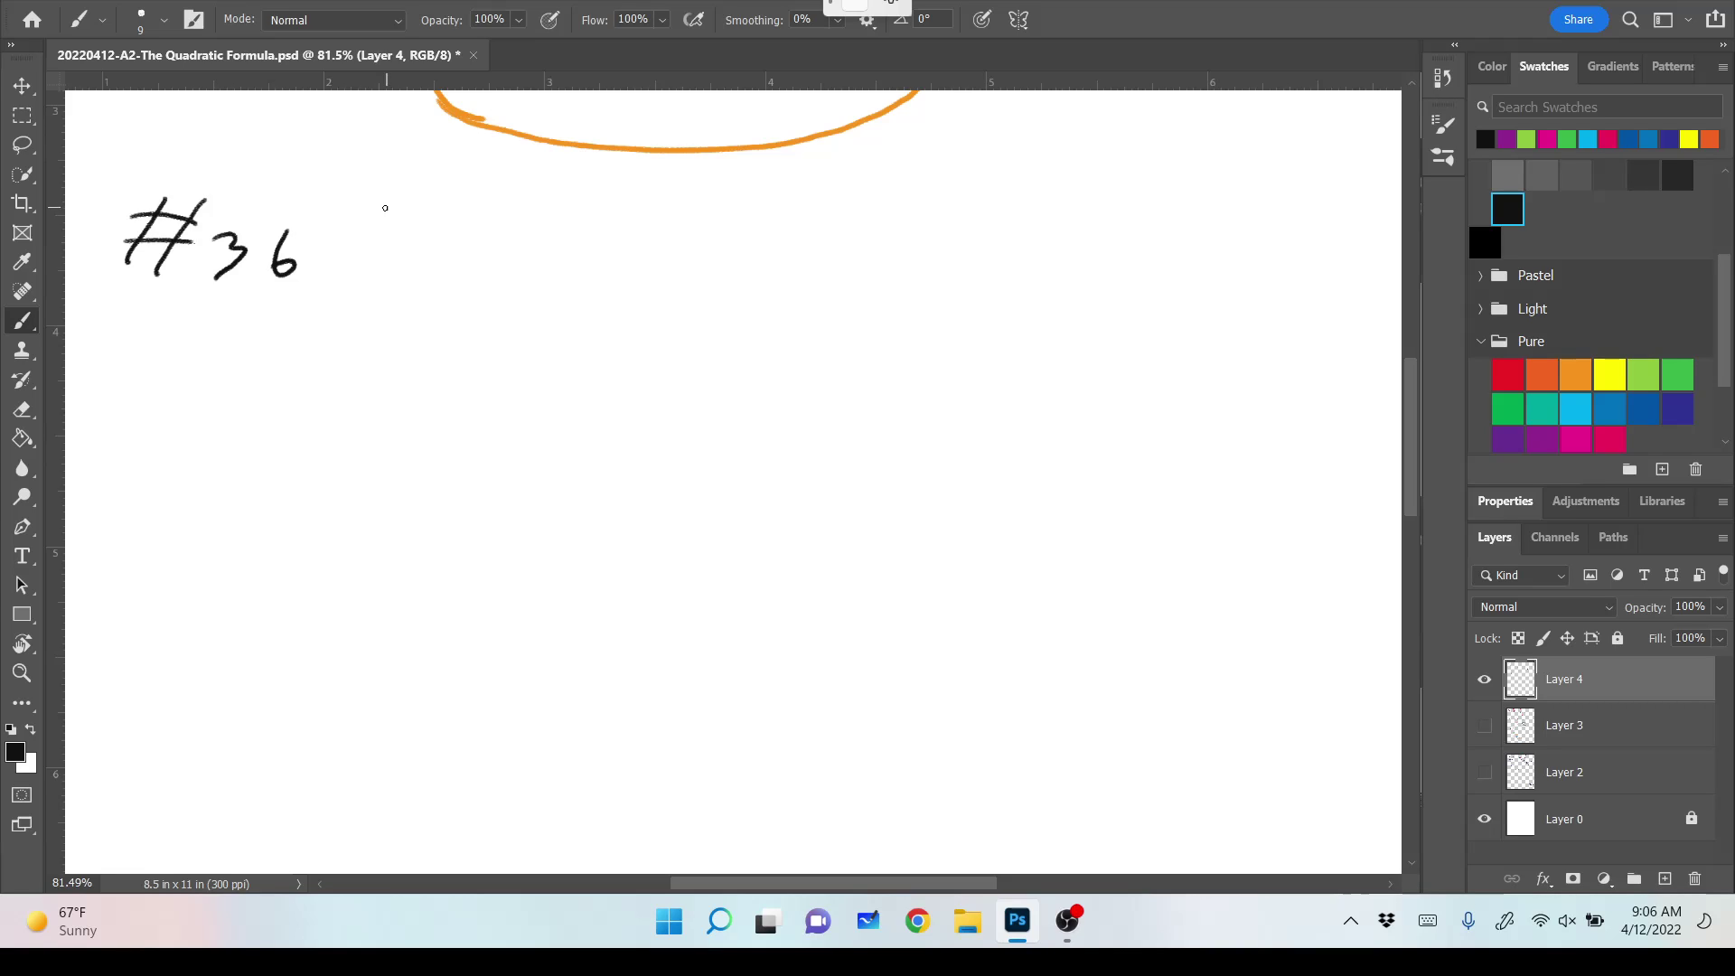
left_click_drag(331, 198, 318, 288)
left_click_drag(146, 334, 320, 294)
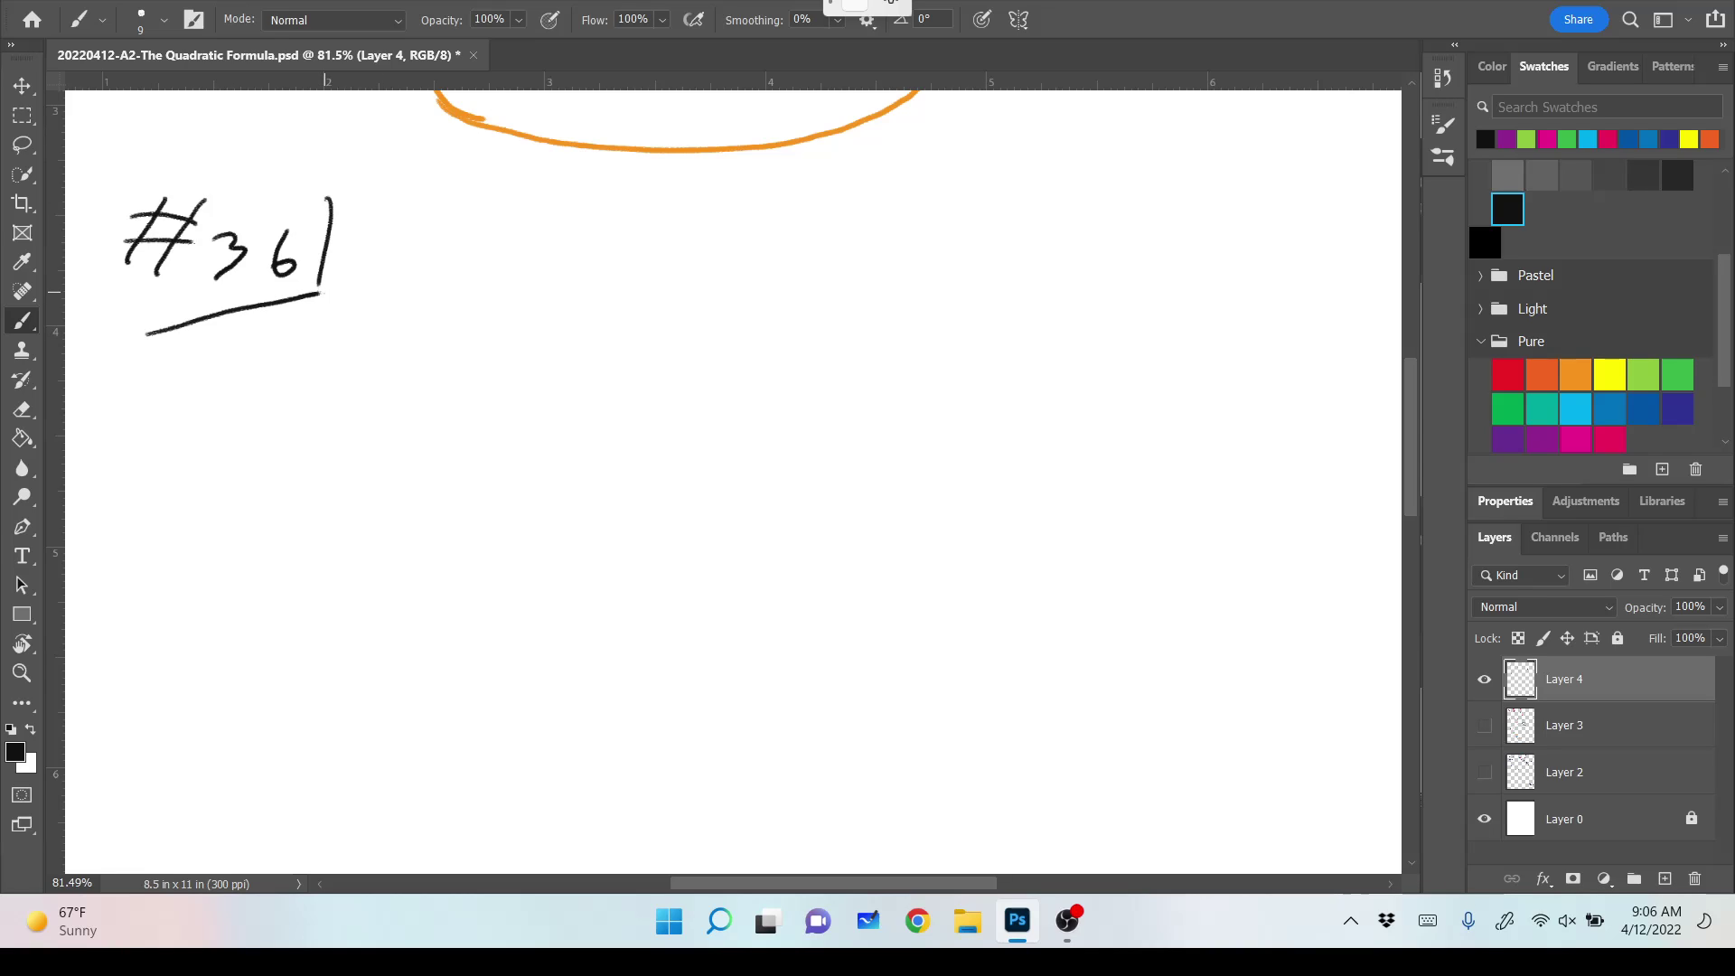
Handwrite the equation 2x² + 5x + 7 = 0 beside #361.
mouse_move(419, 231)
left_mouse_down()
mouse_move(457, 270)
mouse_move(517, 269)
mouse_move(488, 284)
left_mouse_up()
mouse_move(521, 215)
left_mouse_down()
mouse_move(573, 267)
mouse_move(595, 250)
mouse_move(625, 261)
left_mouse_up()
mouse_move(635, 223)
left_mouse_down()
mouse_move(720, 260)
mouse_move(680, 270)
left_mouse_up()
left_click_drag(754, 229, 750, 263)
left_click_drag(736, 245, 778, 240)
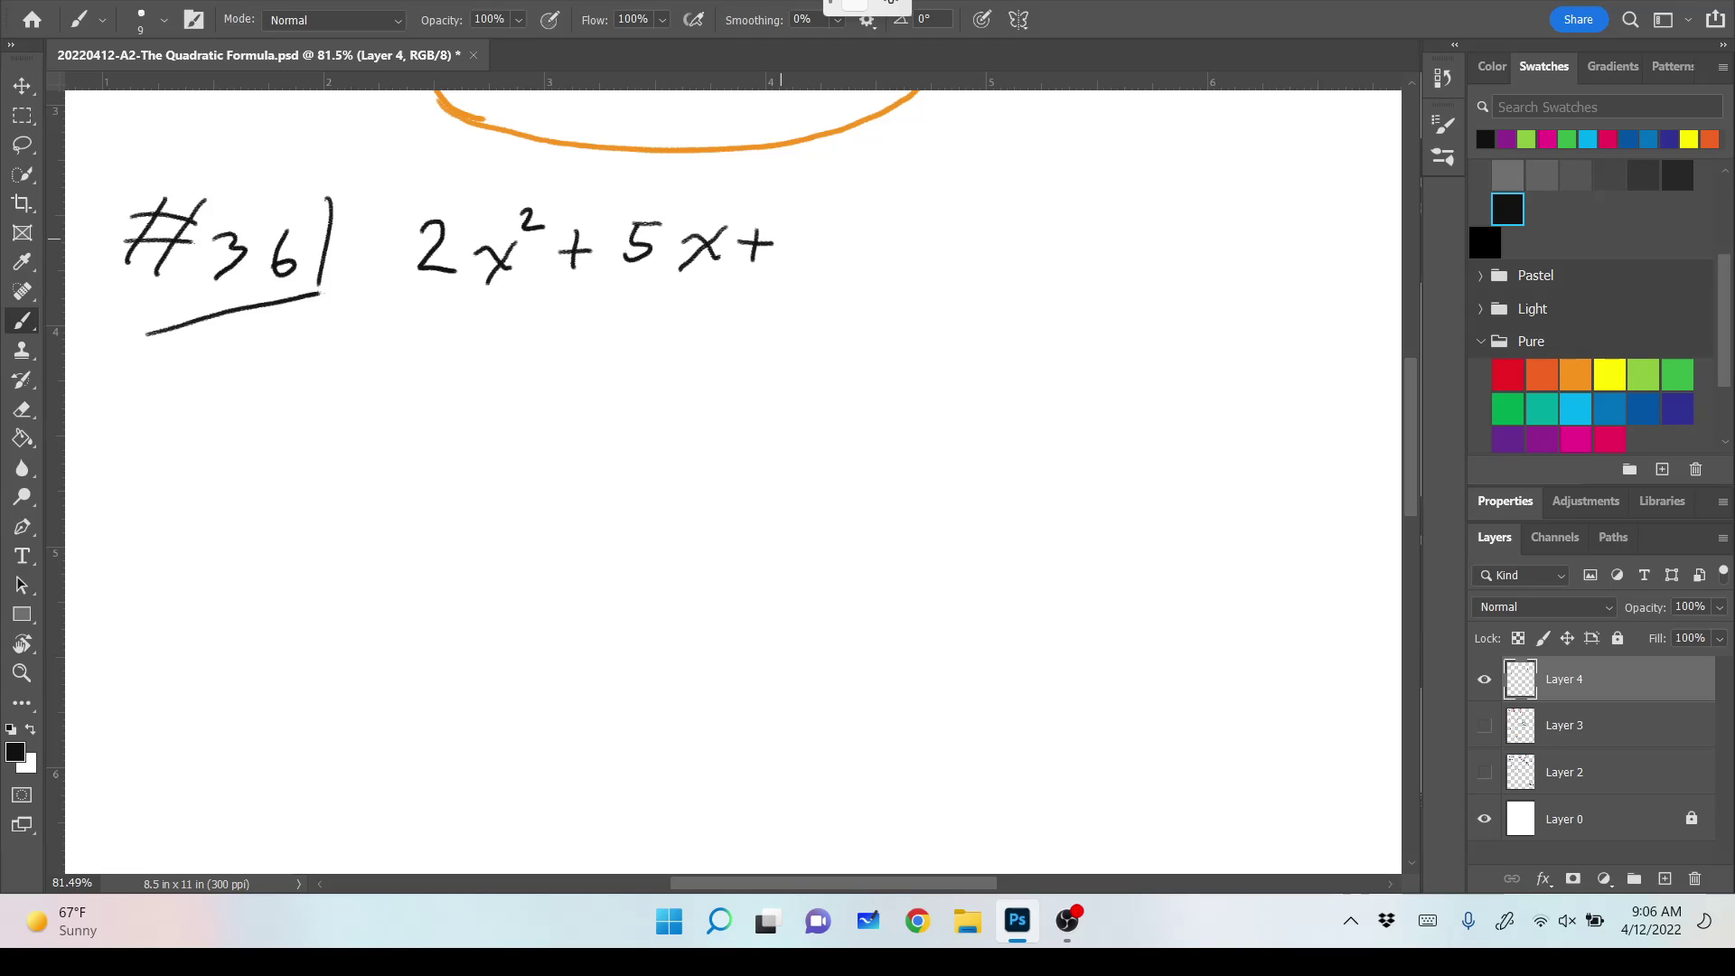
mouse_move(801, 223)
left_mouse_down()
mouse_move(824, 259)
mouse_move(907, 232)
left_mouse_up()
mouse_move(869, 255)
left_mouse_down()
mouse_move(984, 259)
mouse_move(975, 233)
left_mouse_up()
left_click_drag(832, 244, 819, 268)
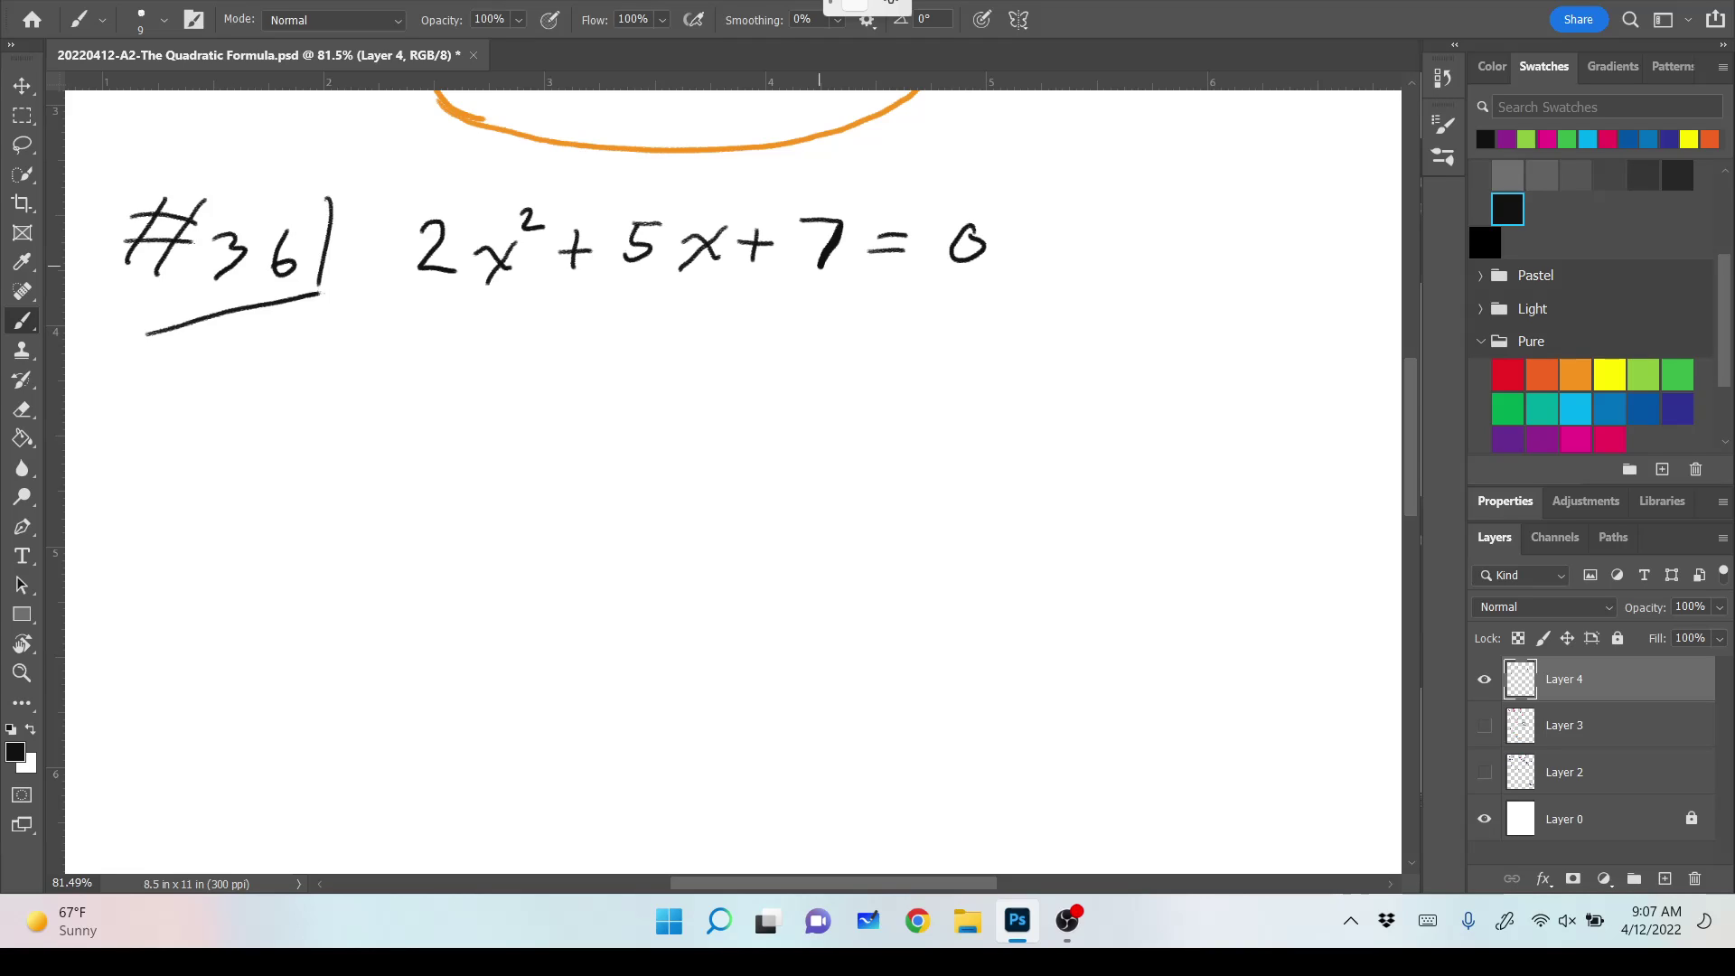
Drag hidden Layer 3 and Layer 2 onto the Delete Layer trash icon.
left_click_drag(1604, 734, 1695, 878)
left_click_drag(1618, 728, 1695, 879)
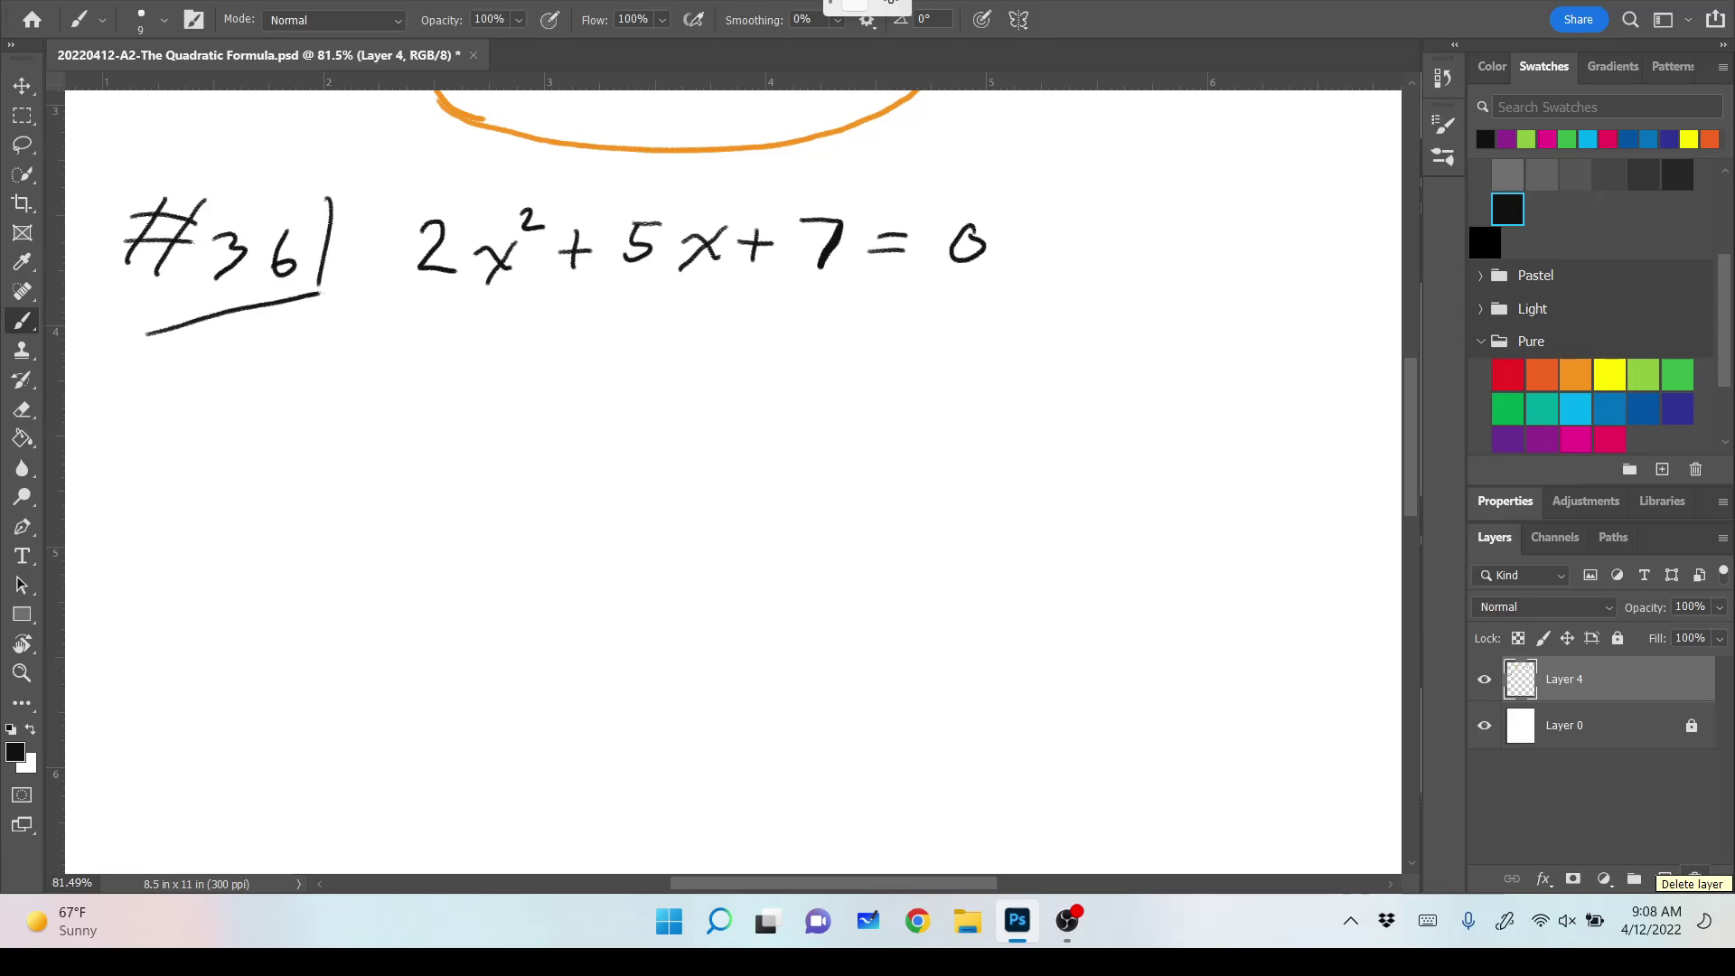
In red, mark every term of 2x² + 5x + 7 = 0 as divided by 2.
left_click(1511, 377)
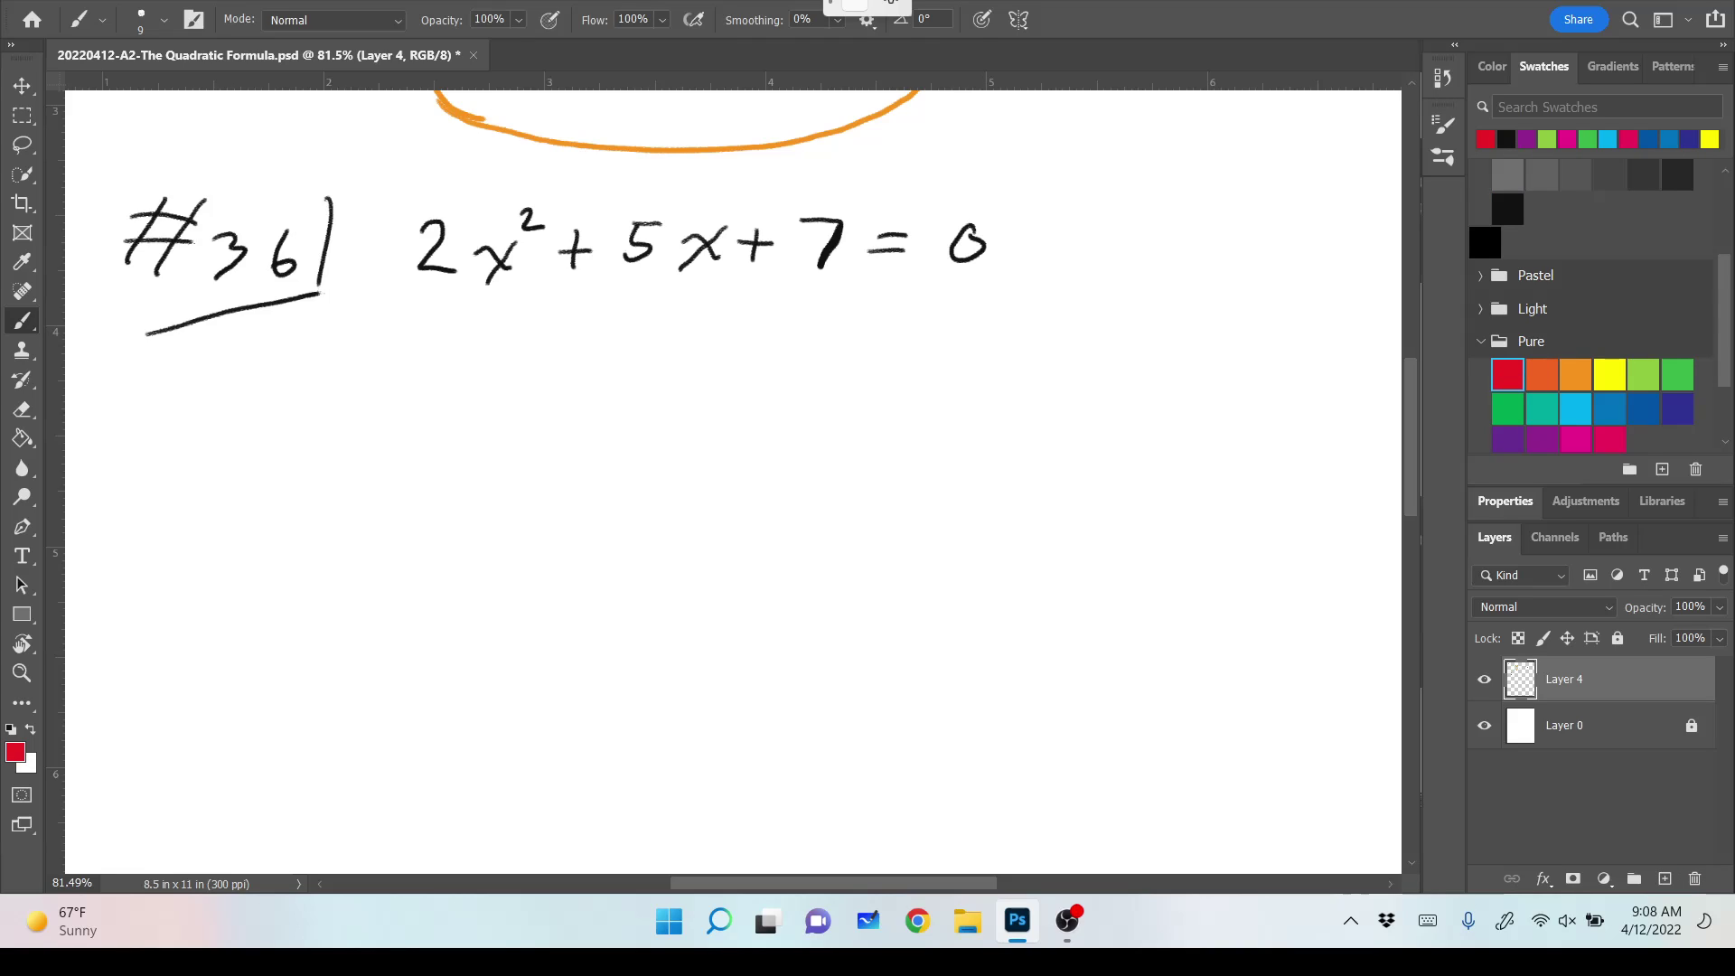
mouse_move(418, 295)
left_mouse_down()
mouse_move(517, 284)
mouse_move(472, 334)
mouse_move(496, 336)
left_mouse_up()
mouse_move(621, 292)
left_mouse_down()
mouse_move(706, 284)
mouse_move(699, 327)
left_mouse_up()
mouse_move(793, 290)
left_mouse_down()
mouse_move(861, 285)
mouse_move(853, 328)
left_mouse_up()
mouse_move(941, 287)
left_mouse_down()
mouse_move(998, 279)
mouse_move(999, 327)
left_mouse_up()
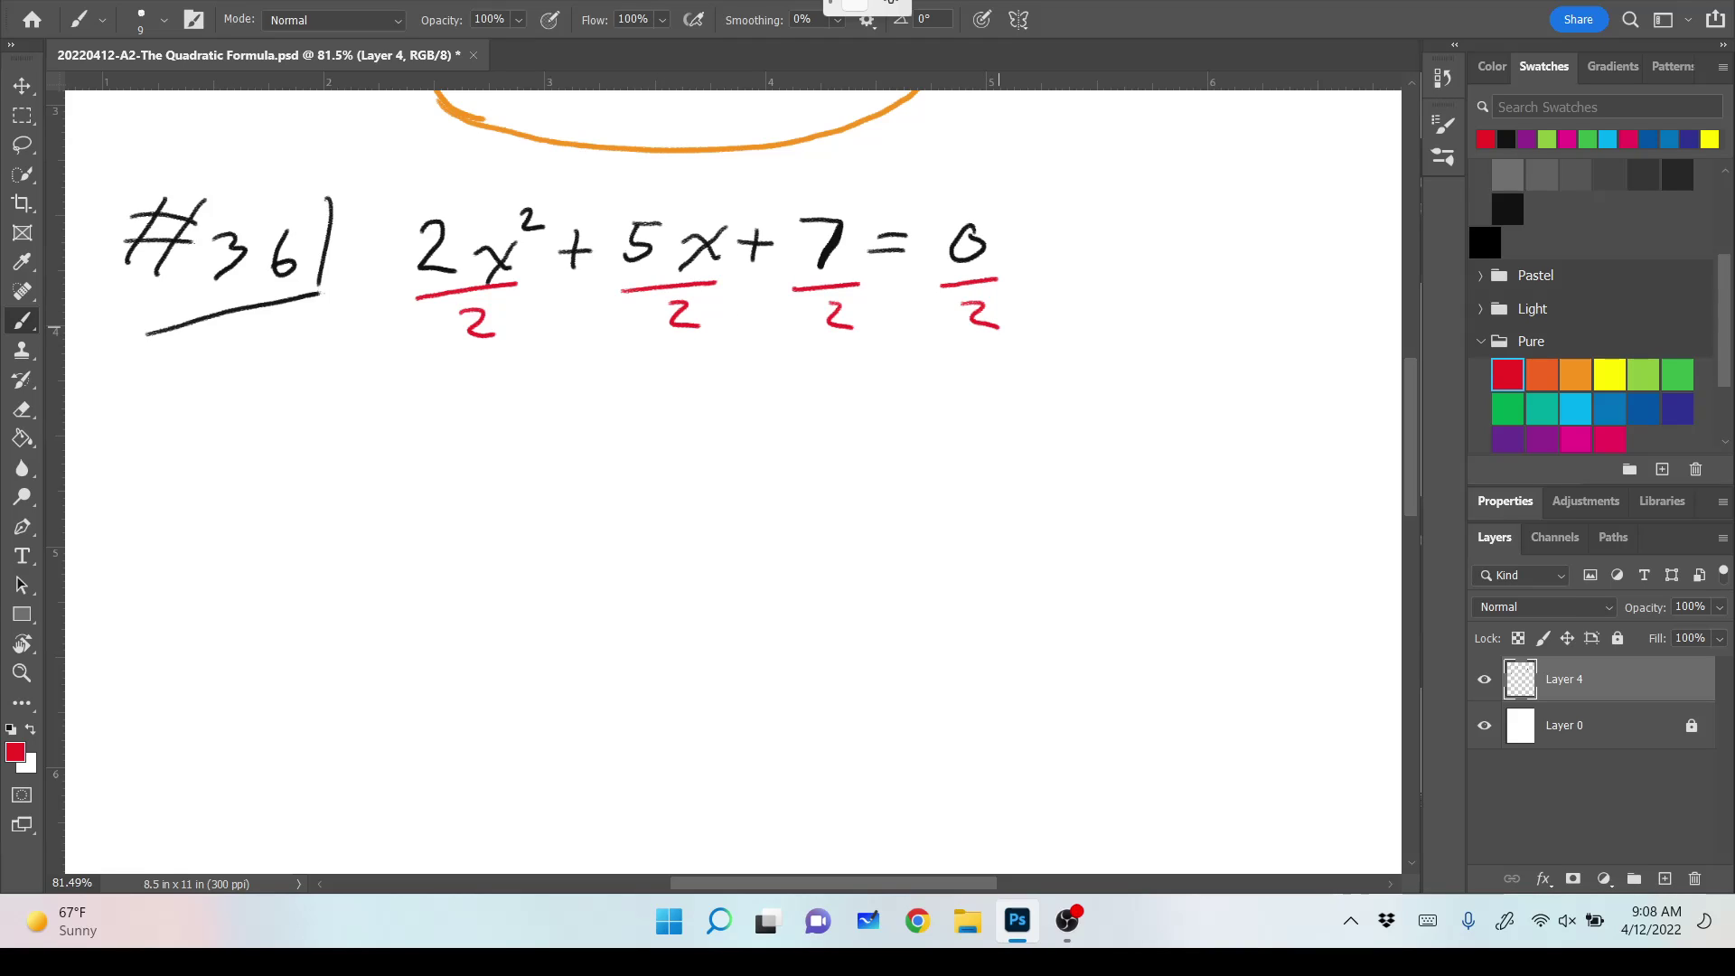
In black, write x² + 5/2 x + 7/2 = 0 underneath.
left_click(1508, 209)
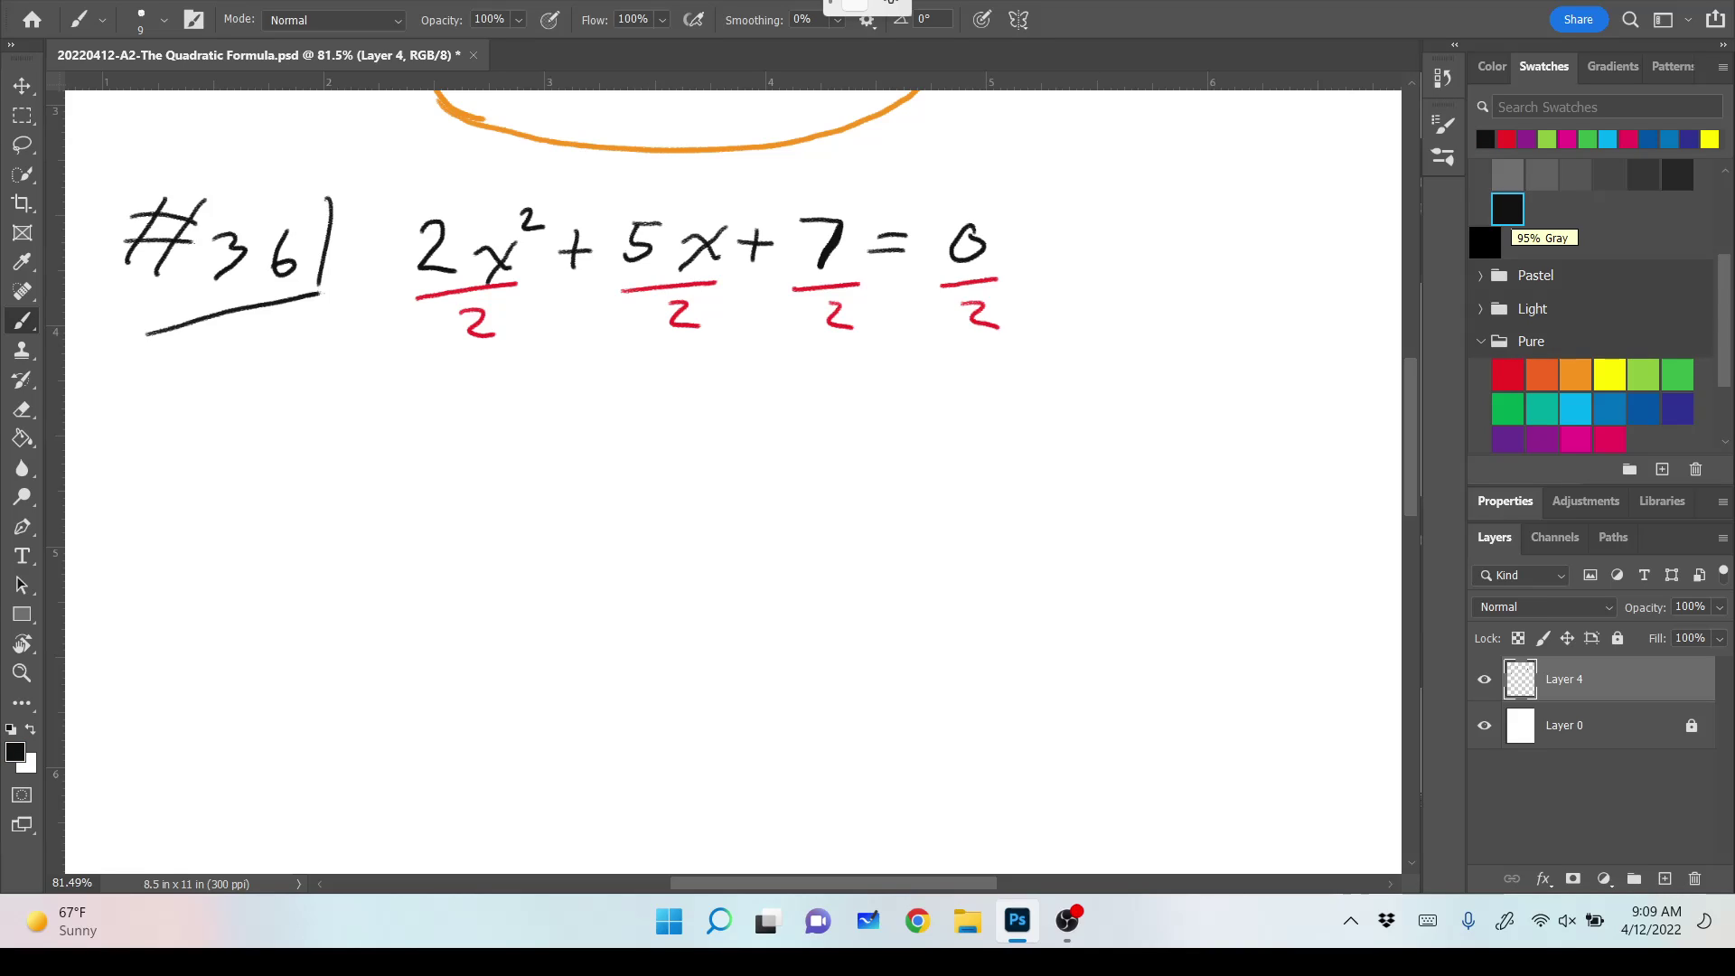
left_click_drag(502, 432, 515, 458)
left_click_drag(514, 400, 541, 412)
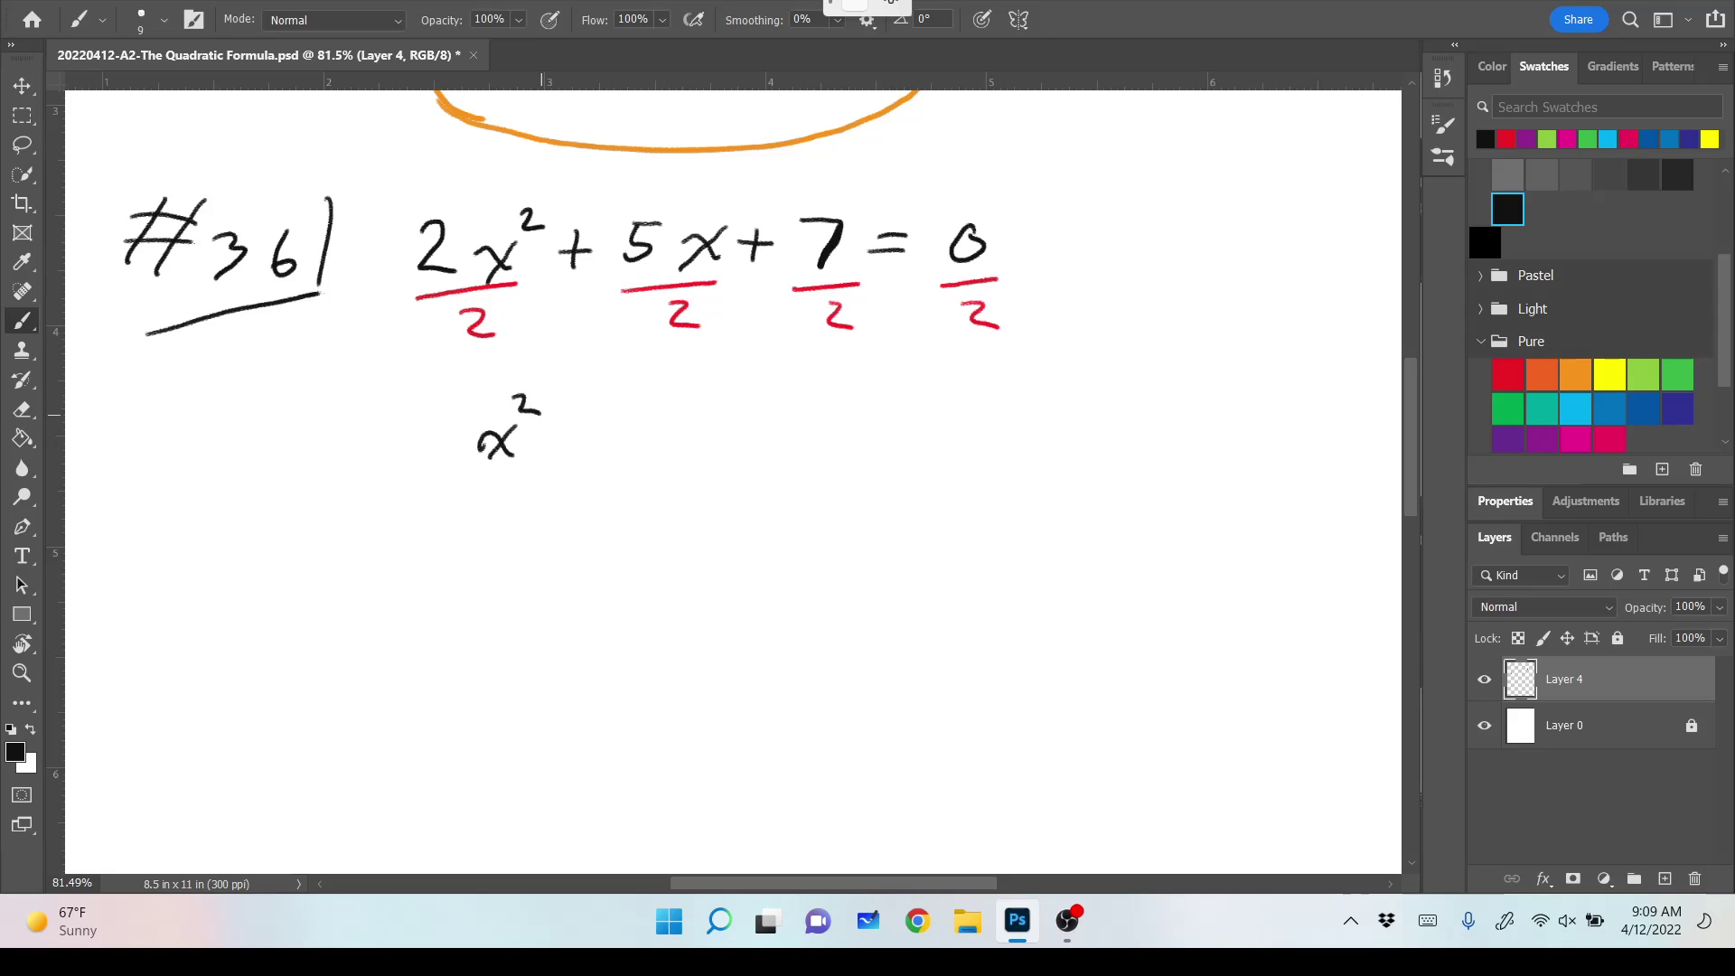
mouse_move(586, 420)
left_mouse_down()
mouse_move(585, 457)
mouse_move(682, 387)
mouse_move(683, 456)
mouse_move(734, 440)
mouse_move(715, 452)
left_mouse_up()
mouse_move(797, 409)
left_mouse_down()
mouse_move(795, 443)
mouse_move(817, 418)
mouse_move(879, 419)
left_mouse_up()
mouse_move(851, 441)
left_mouse_down()
mouse_move(875, 457)
mouse_move(956, 423)
left_mouse_up()
mouse_move(1012, 398)
left_mouse_down()
mouse_move(999, 427)
mouse_move(1020, 396)
left_mouse_up()
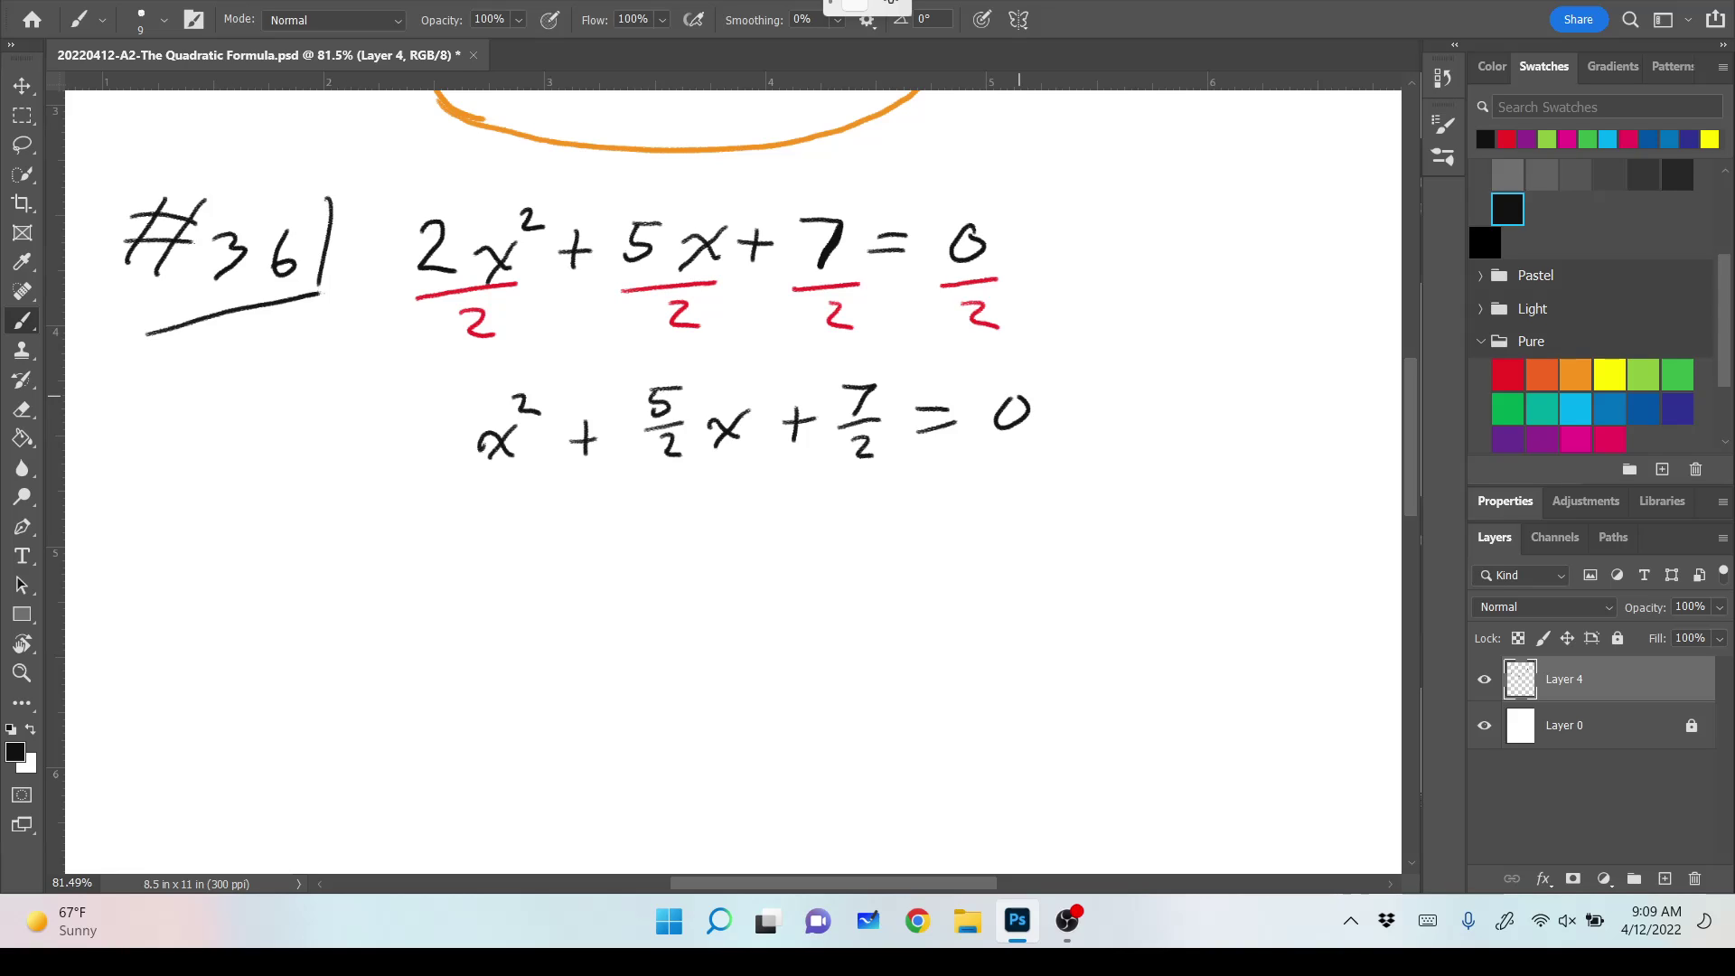
In red, write −7/2 under both sides and cancel the 7/2 terms on the left.
scroll(732, 479, "down", 2)
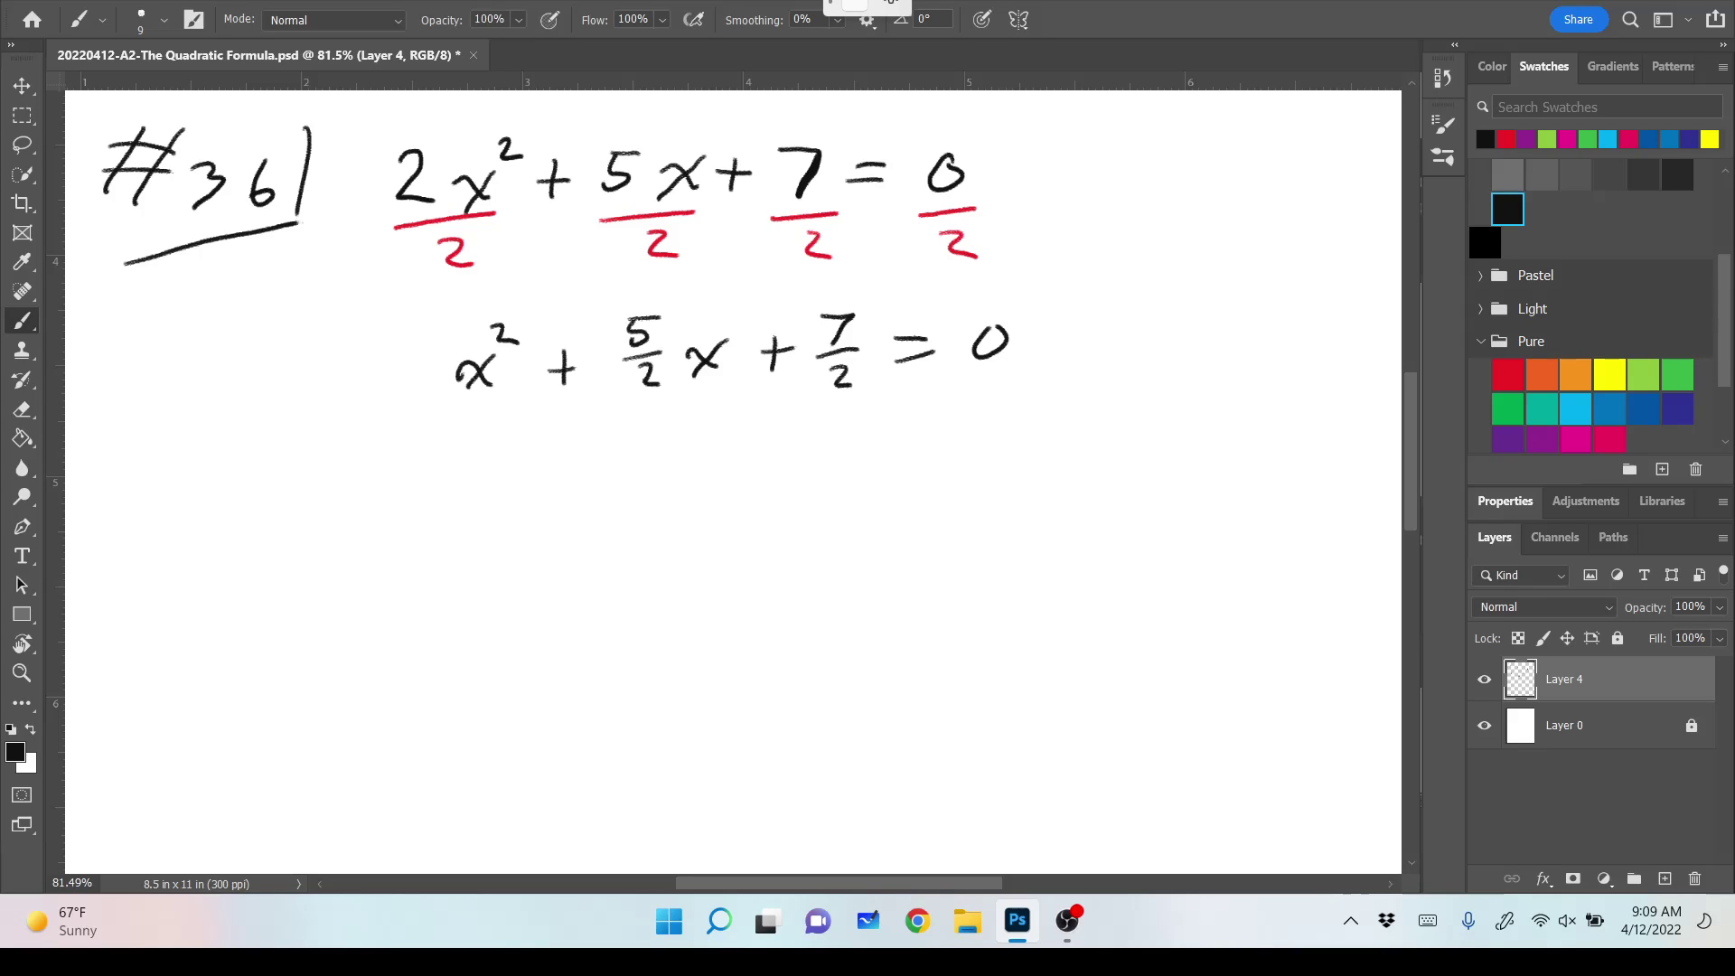
left_click(1507, 375)
mouse_move(762, 464)
left_mouse_down()
mouse_move(854, 426)
mouse_move(845, 446)
mouse_move(864, 496)
left_mouse_up()
mouse_move(945, 433)
left_mouse_down()
mouse_move(1024, 448)
mouse_move(1032, 493)
left_mouse_up()
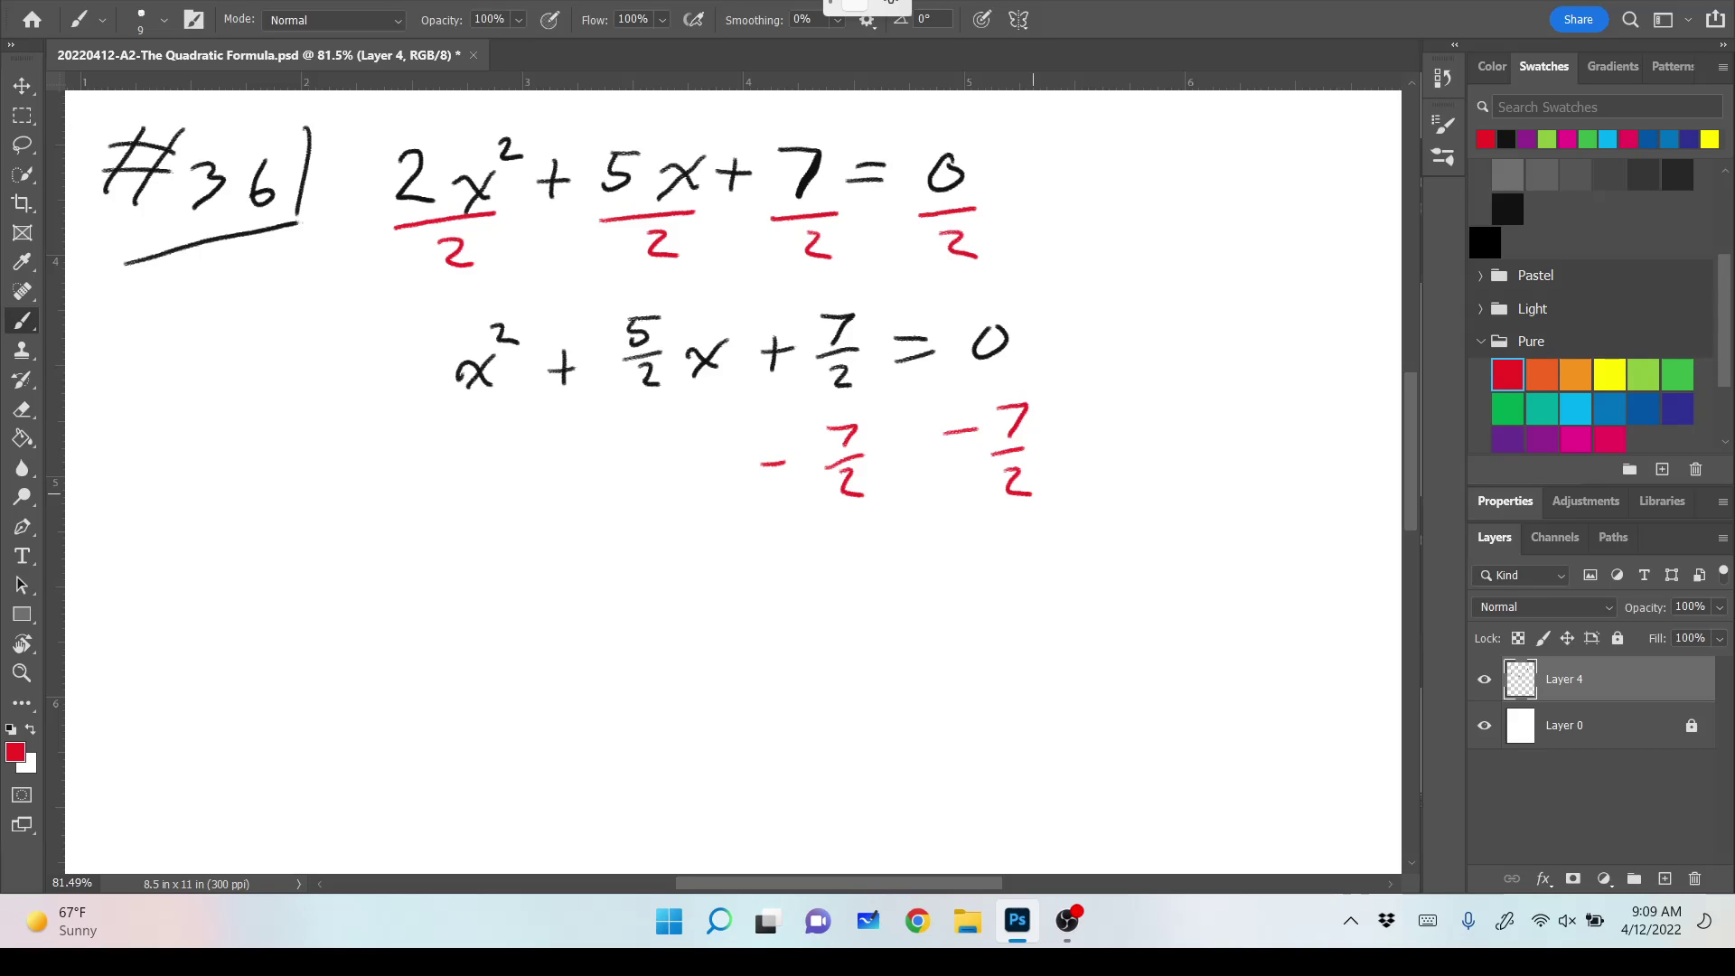
left_click_drag(840, 284, 858, 497)
In black, write x² + 5/2 x = −7/2 on the next line.
left_click(1508, 208)
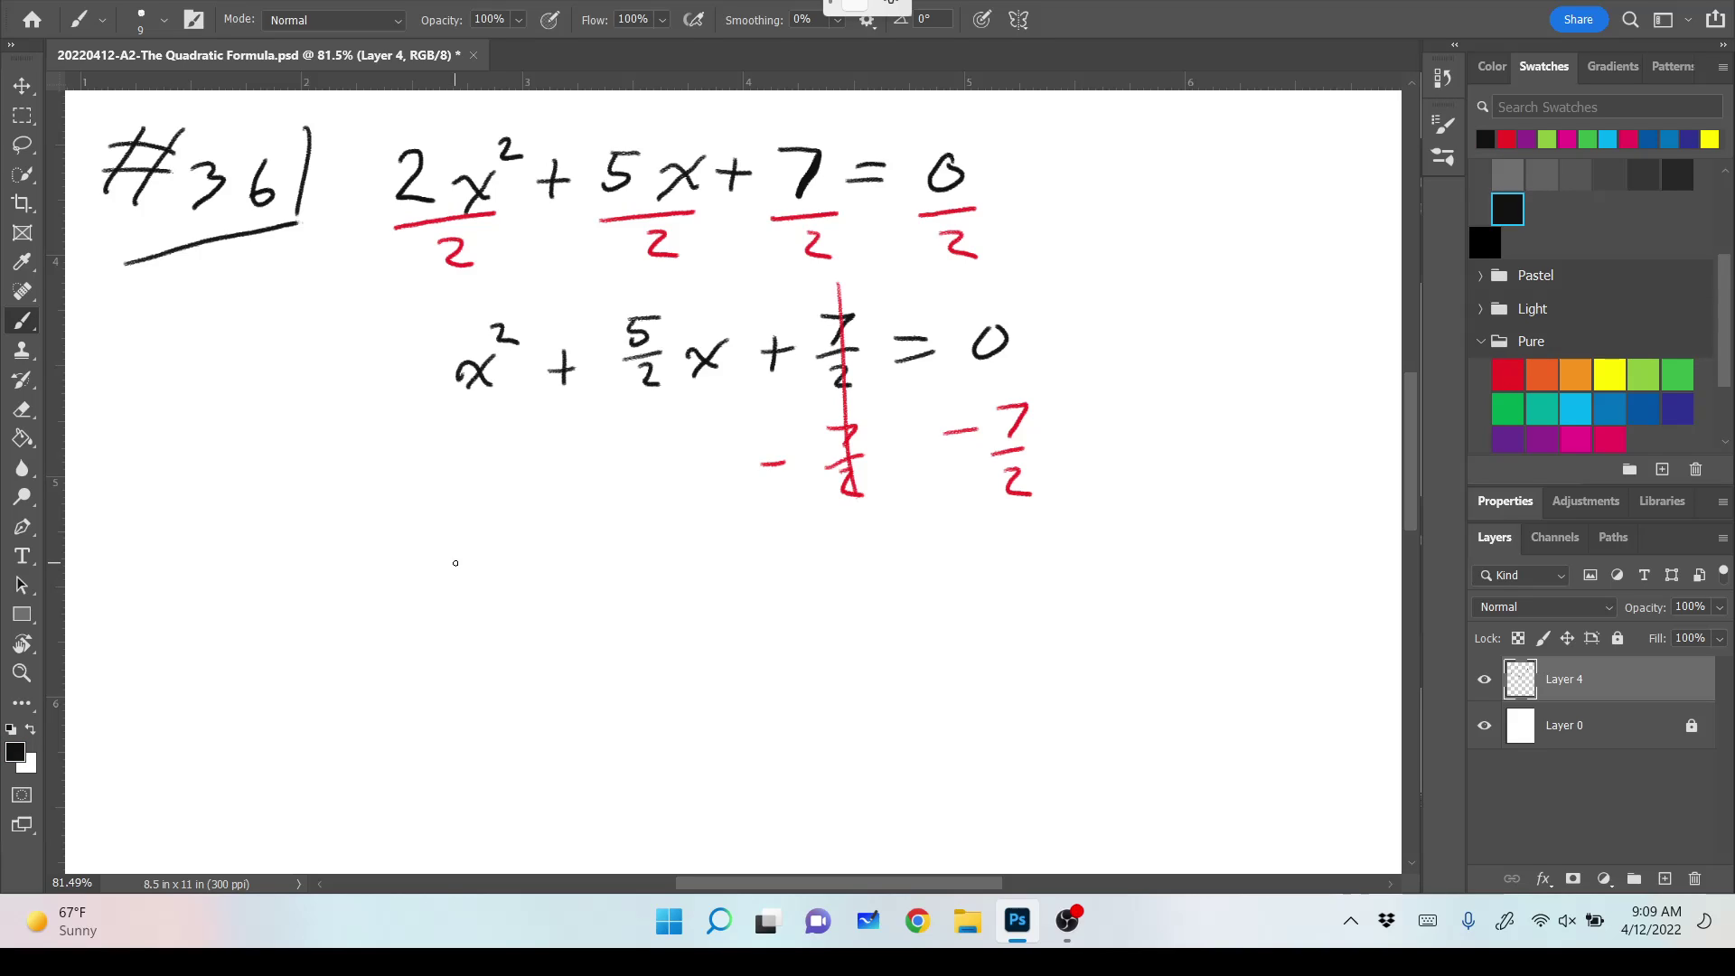
mouse_move(448, 563)
left_mouse_down()
mouse_move(477, 584)
mouse_move(463, 595)
left_mouse_up()
left_click_drag(477, 540, 503, 551)
mouse_move(545, 560)
left_mouse_down()
mouse_move(543, 592)
mouse_move(622, 558)
left_mouse_up()
mouse_move(625, 526)
left_mouse_down()
mouse_move(649, 524)
mouse_move(652, 594)
mouse_move(701, 577)
mouse_move(679, 593)
left_mouse_up()
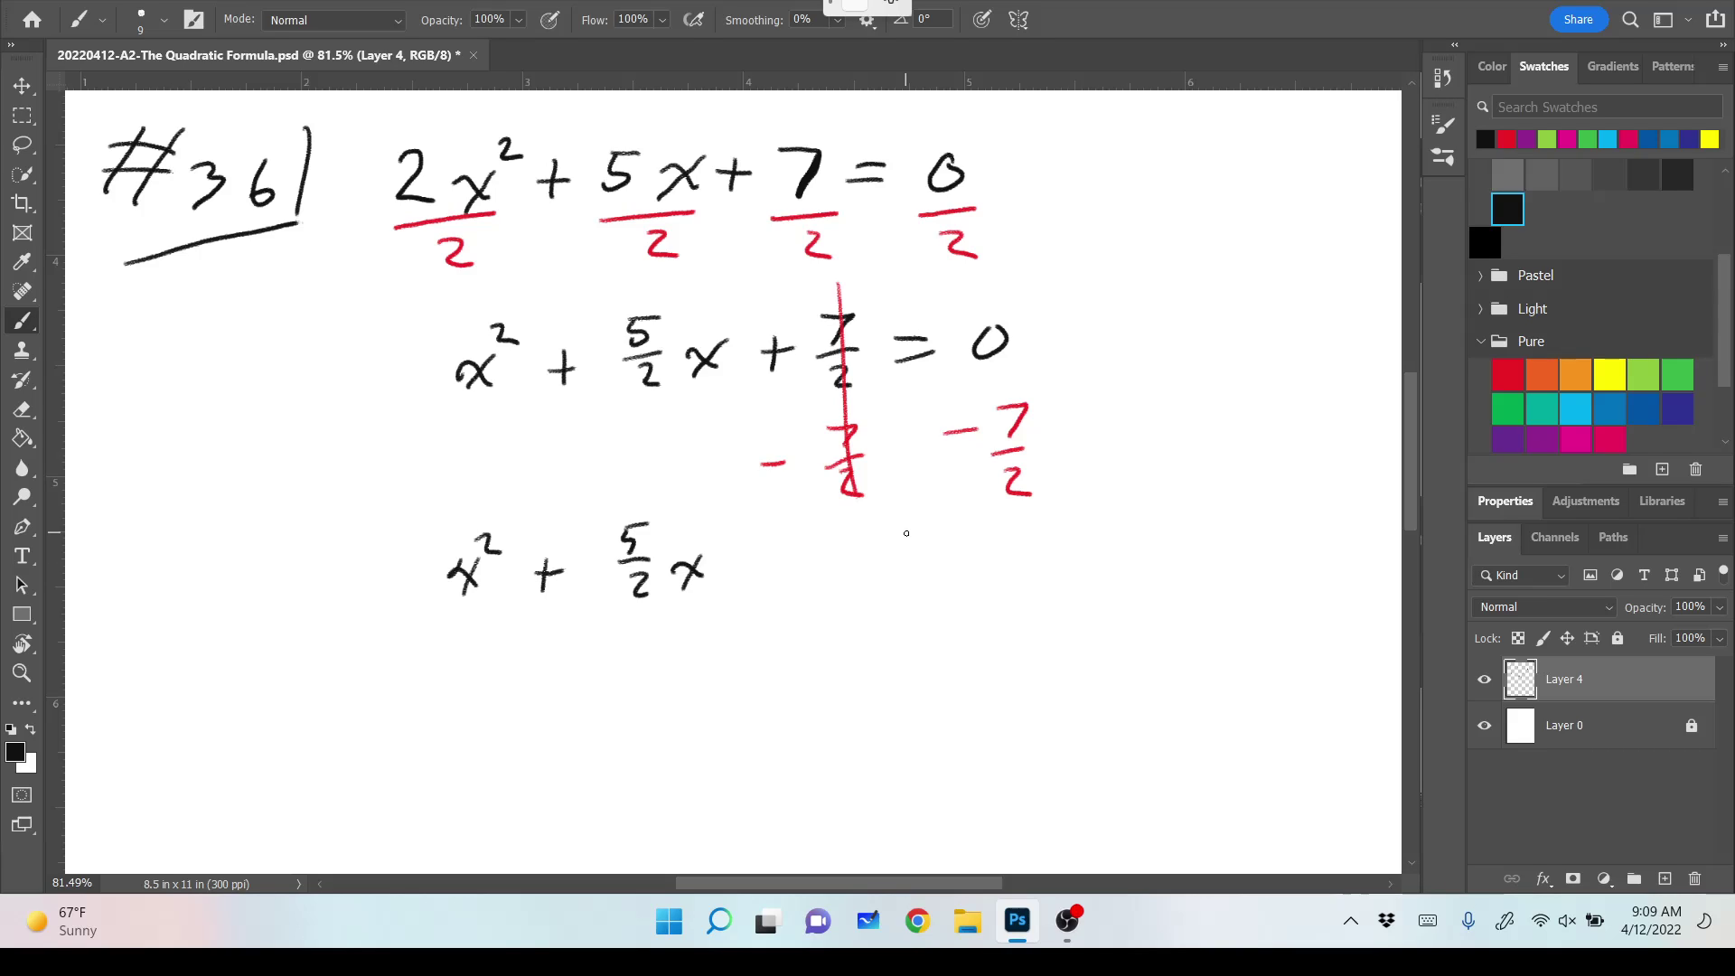
mouse_move(903, 566)
left_mouse_down()
mouse_move(929, 563)
mouse_move(928, 583)
mouse_move(1042, 560)
mouse_move(1064, 604)
left_mouse_up()
In green, write the side calculation (1/2 · 5/2)² in the left margin.
left_click(1678, 373)
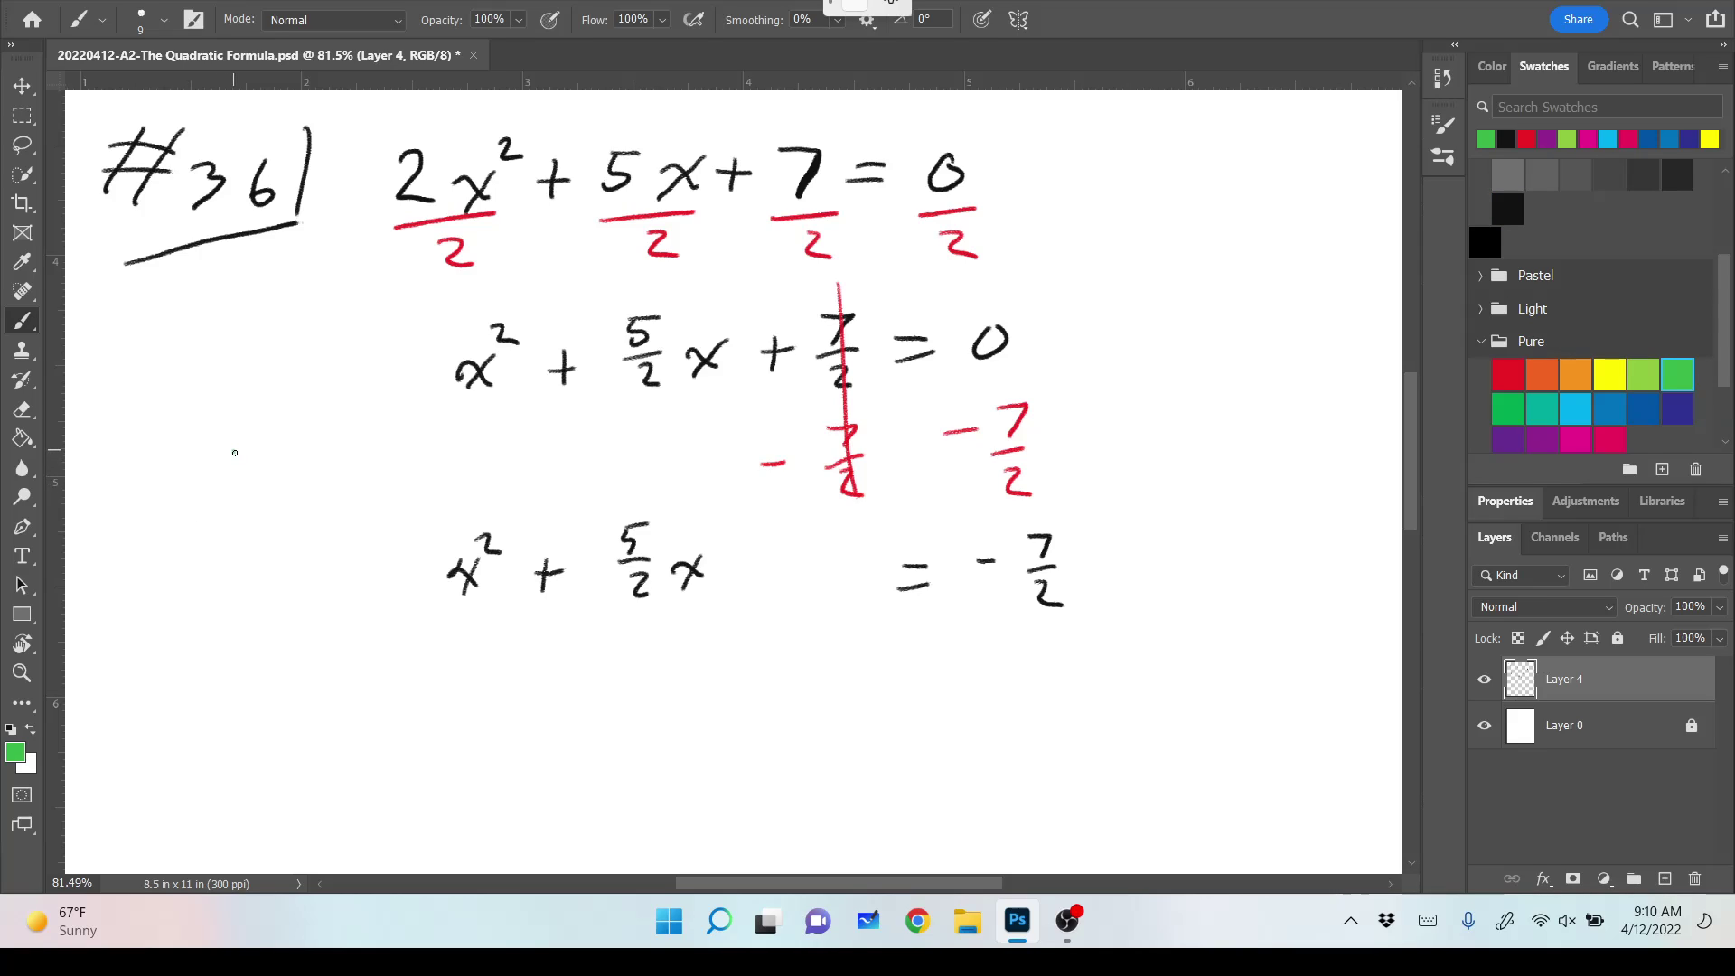
mouse_move(234, 450)
left_mouse_down()
mouse_move(234, 476)
mouse_move(259, 442)
mouse_move(269, 474)
left_mouse_up()
left_click_drag(246, 496, 269, 508)
mouse_move(262, 427)
left_mouse_down()
mouse_move(294, 465)
mouse_move(289, 508)
left_mouse_up()
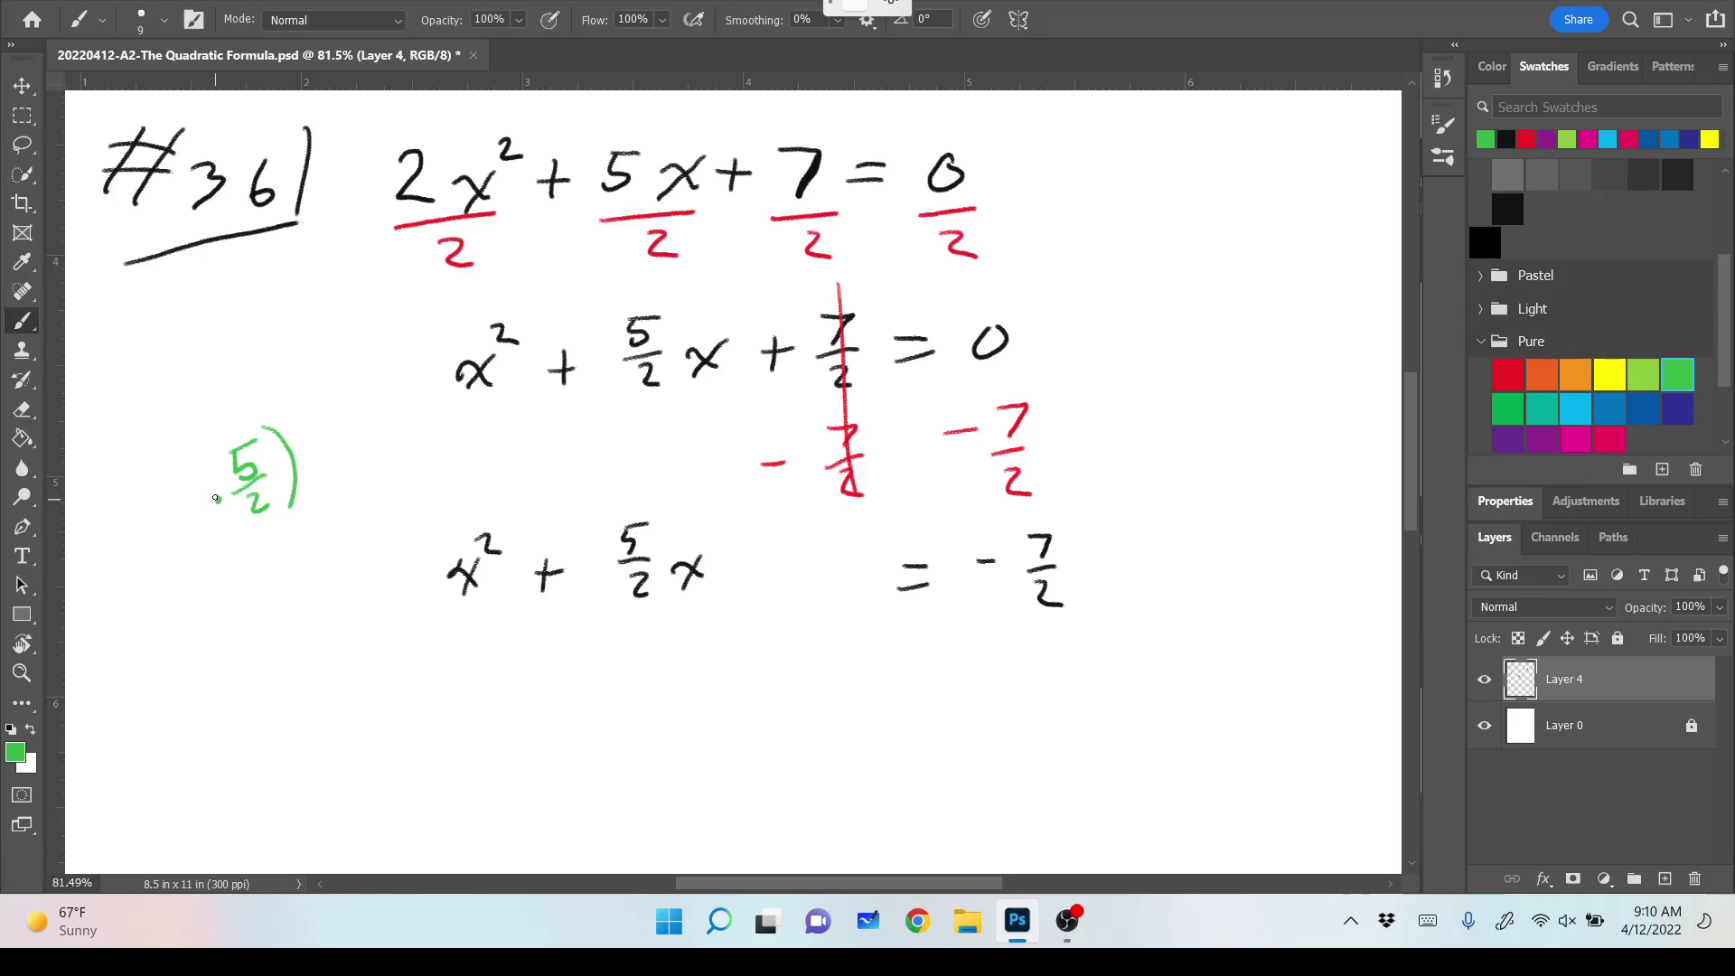
left_click_drag(174, 471, 213, 541)
left_click(217, 499)
left_click_drag(151, 459, 187, 572)
left_click_drag(266, 381, 300, 396)
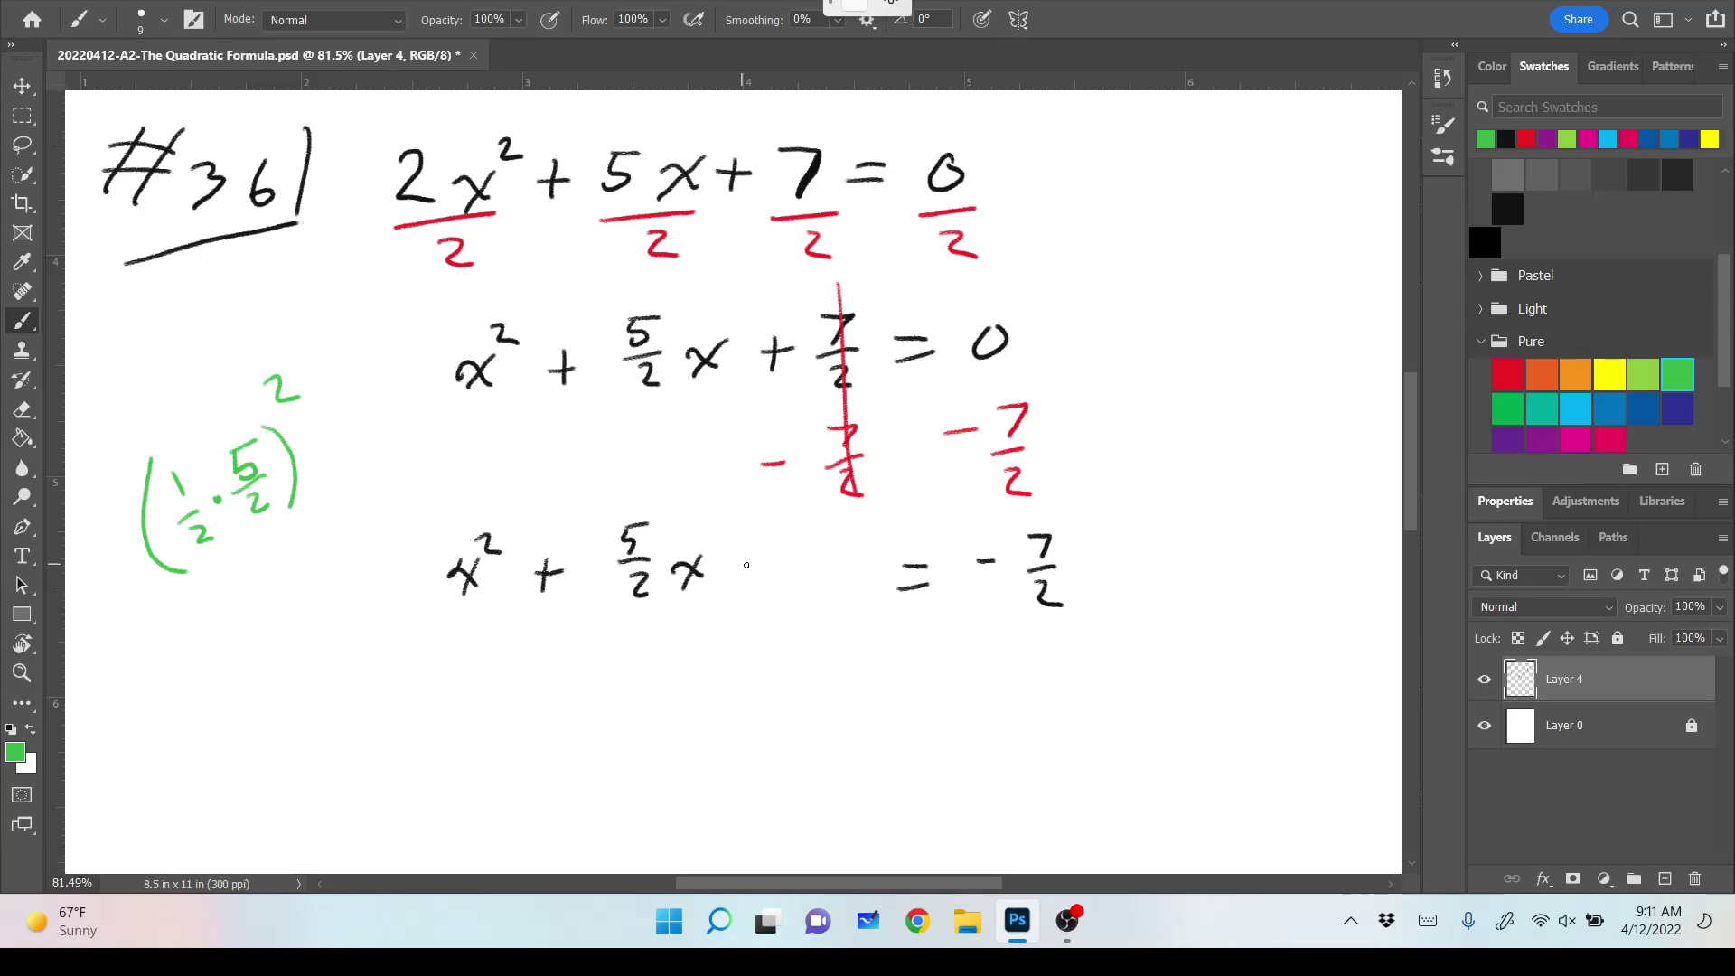
Add green + 25/16 to both sides of x² + 5/2 x = −7/2.
mouse_move(750, 555)
left_mouse_down()
mouse_move(752, 592)
mouse_move(867, 518)
mouse_move(822, 599)
mouse_move(842, 591)
left_mouse_up()
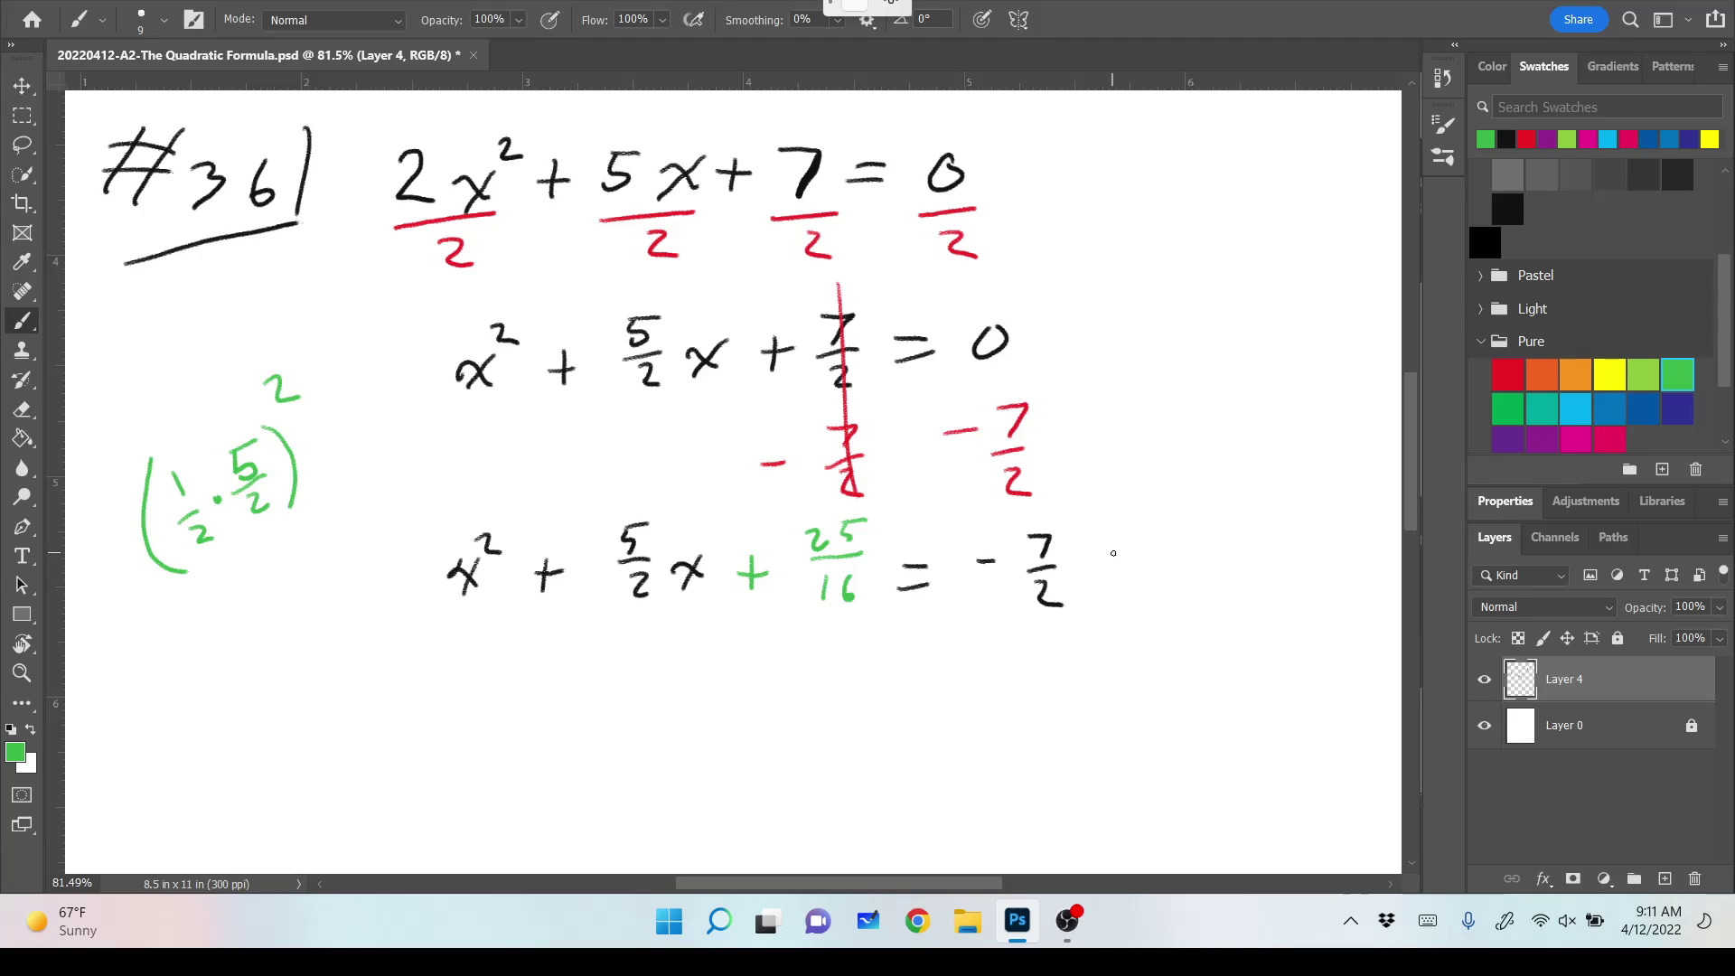
left_click_drag(1114, 553, 1114, 578)
left_click_drag(1100, 569, 1215, 546)
mouse_move(1217, 527)
left_mouse_down()
mouse_move(1244, 522)
mouse_move(1239, 555)
mouse_move(1183, 600)
mouse_move(1214, 598)
left_mouse_up()
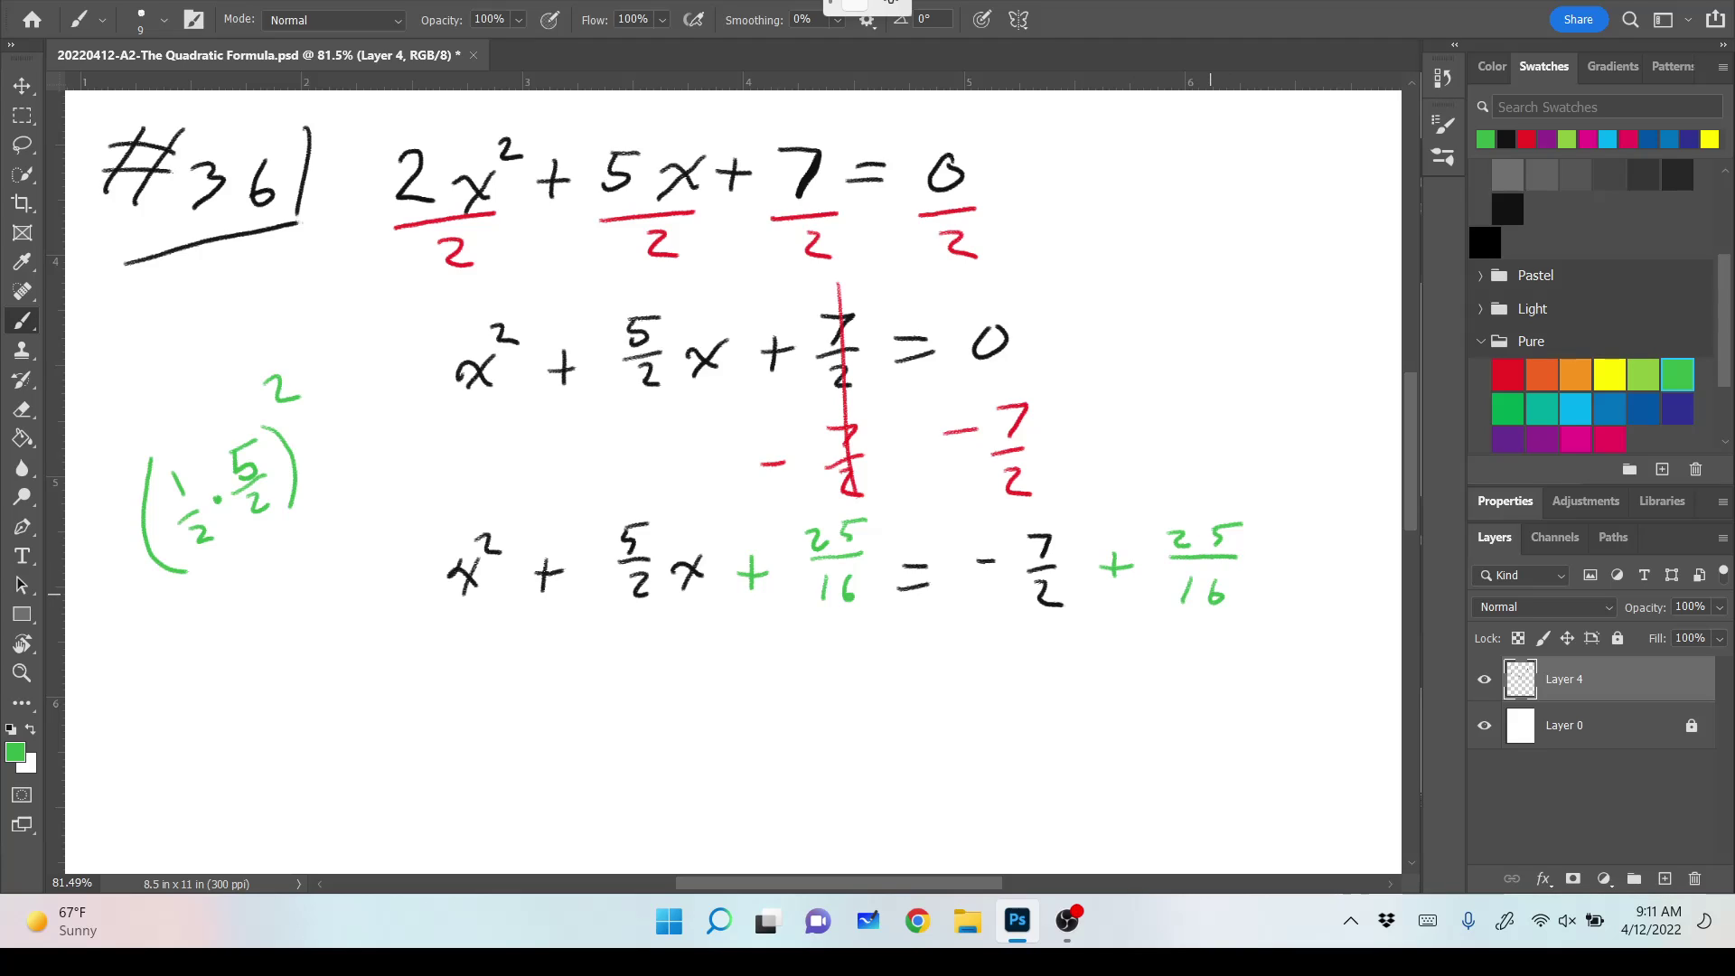
left_click_drag(186, 602, 191, 664)
Write the simplified = (5/4)² beneath the side calculation.
left_click_drag(212, 594, 215, 618)
mouse_move(221, 589)
left_mouse_down()
mouse_move(239, 583)
mouse_move(246, 610)
left_mouse_up()
left_click_drag(230, 621, 242, 649)
left_click_drag(244, 576, 263, 653)
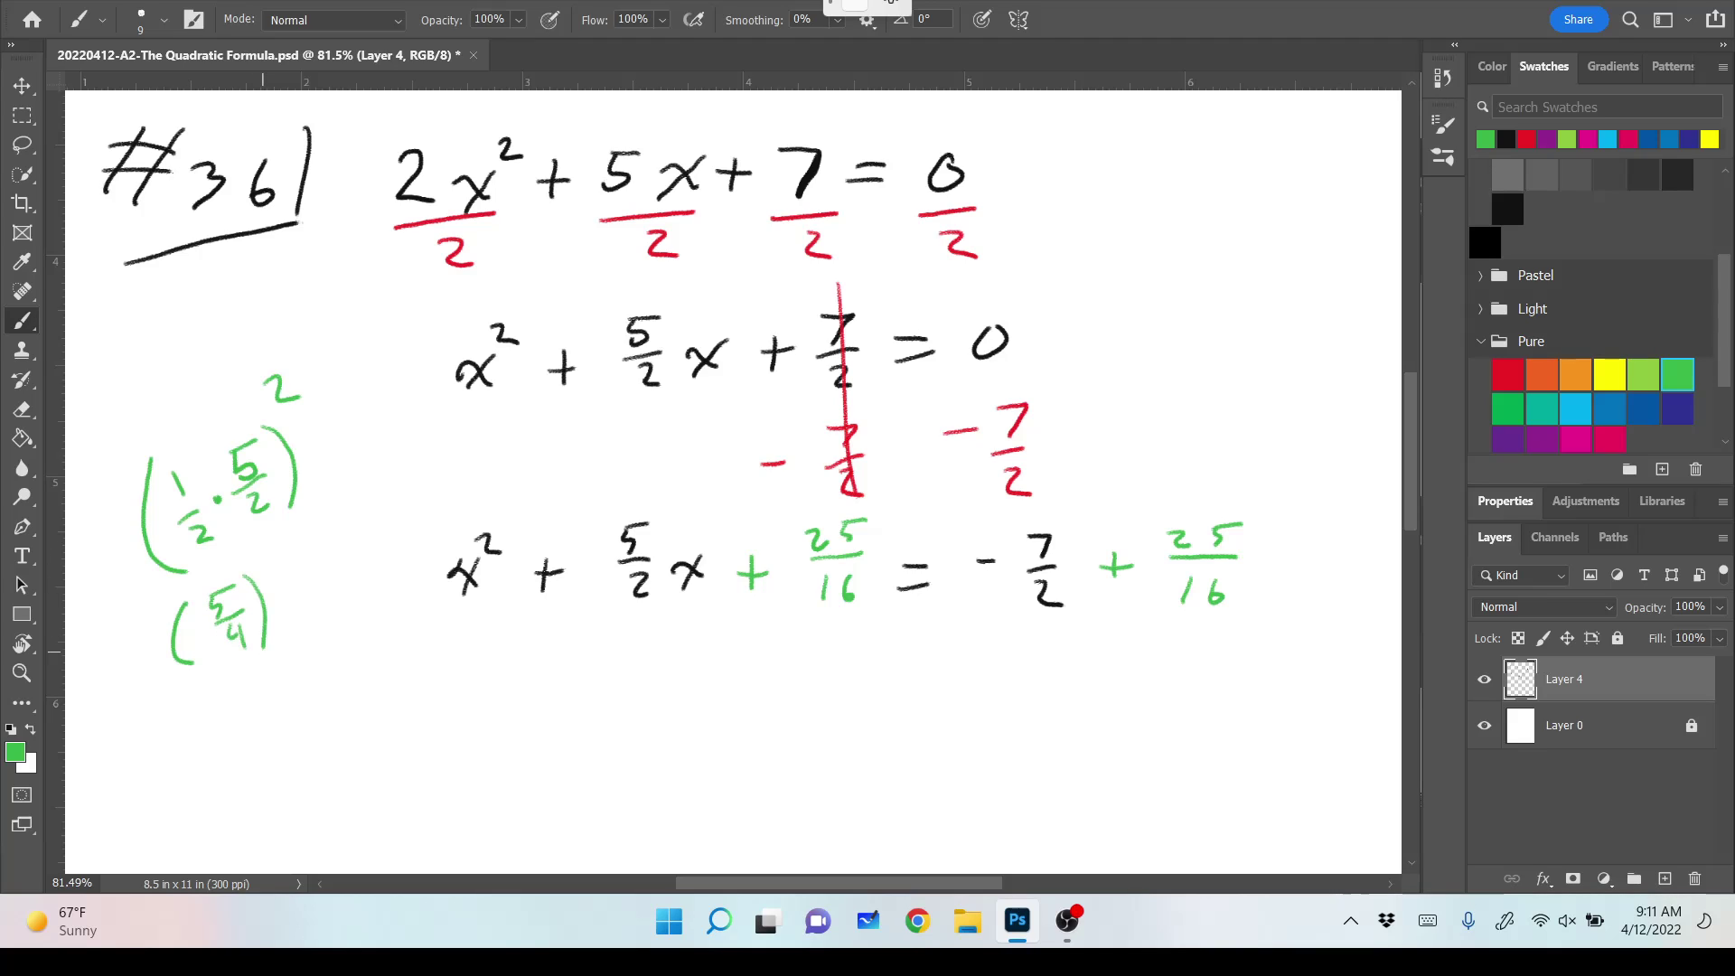
left_click_drag(253, 549, 273, 569)
left_click(1508, 208)
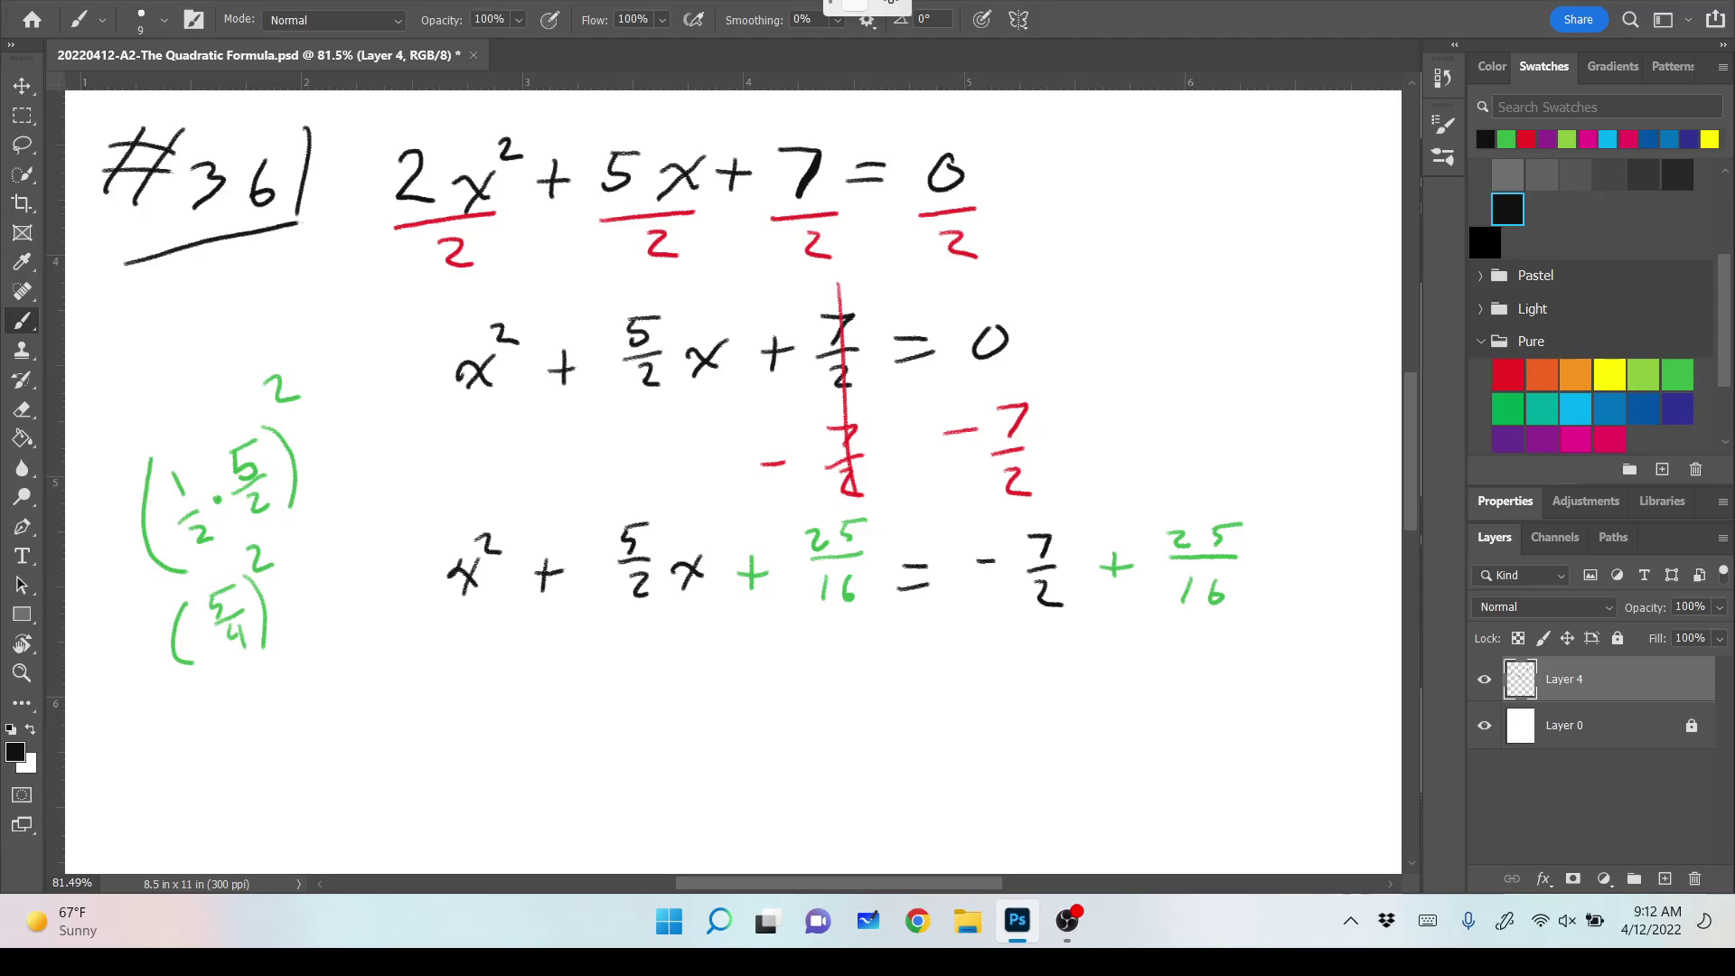
In black, write = 31/16 below the right side of the equation.
mouse_move(901, 692)
left_mouse_down()
mouse_move(925, 690)
mouse_move(926, 711)
left_mouse_up()
mouse_move(986, 647)
left_mouse_down()
mouse_move(988, 673)
mouse_move(1050, 683)
mouse_move(1007, 731)
mouse_move(1031, 721)
left_mouse_up()
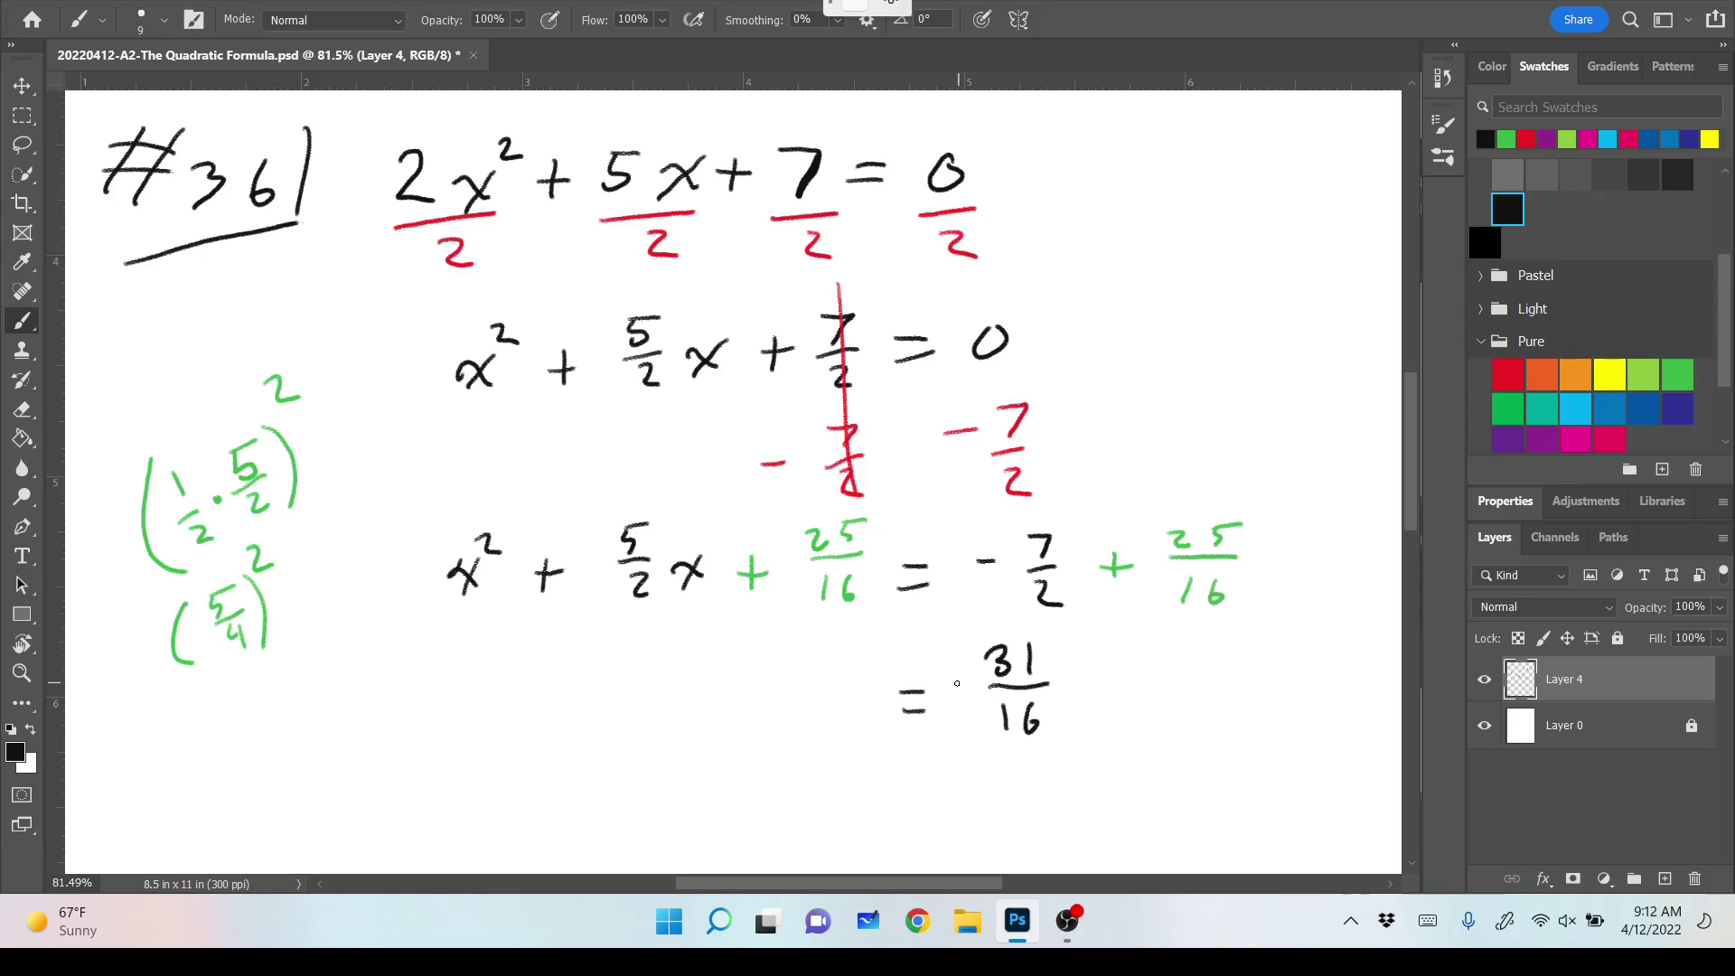
Add the minus sign so the simplified right side reads −31/16.
left_click_drag(945, 679, 966, 677)
scroll(732, 479, "down", 4)
scroll(732, 479, "down", 1)
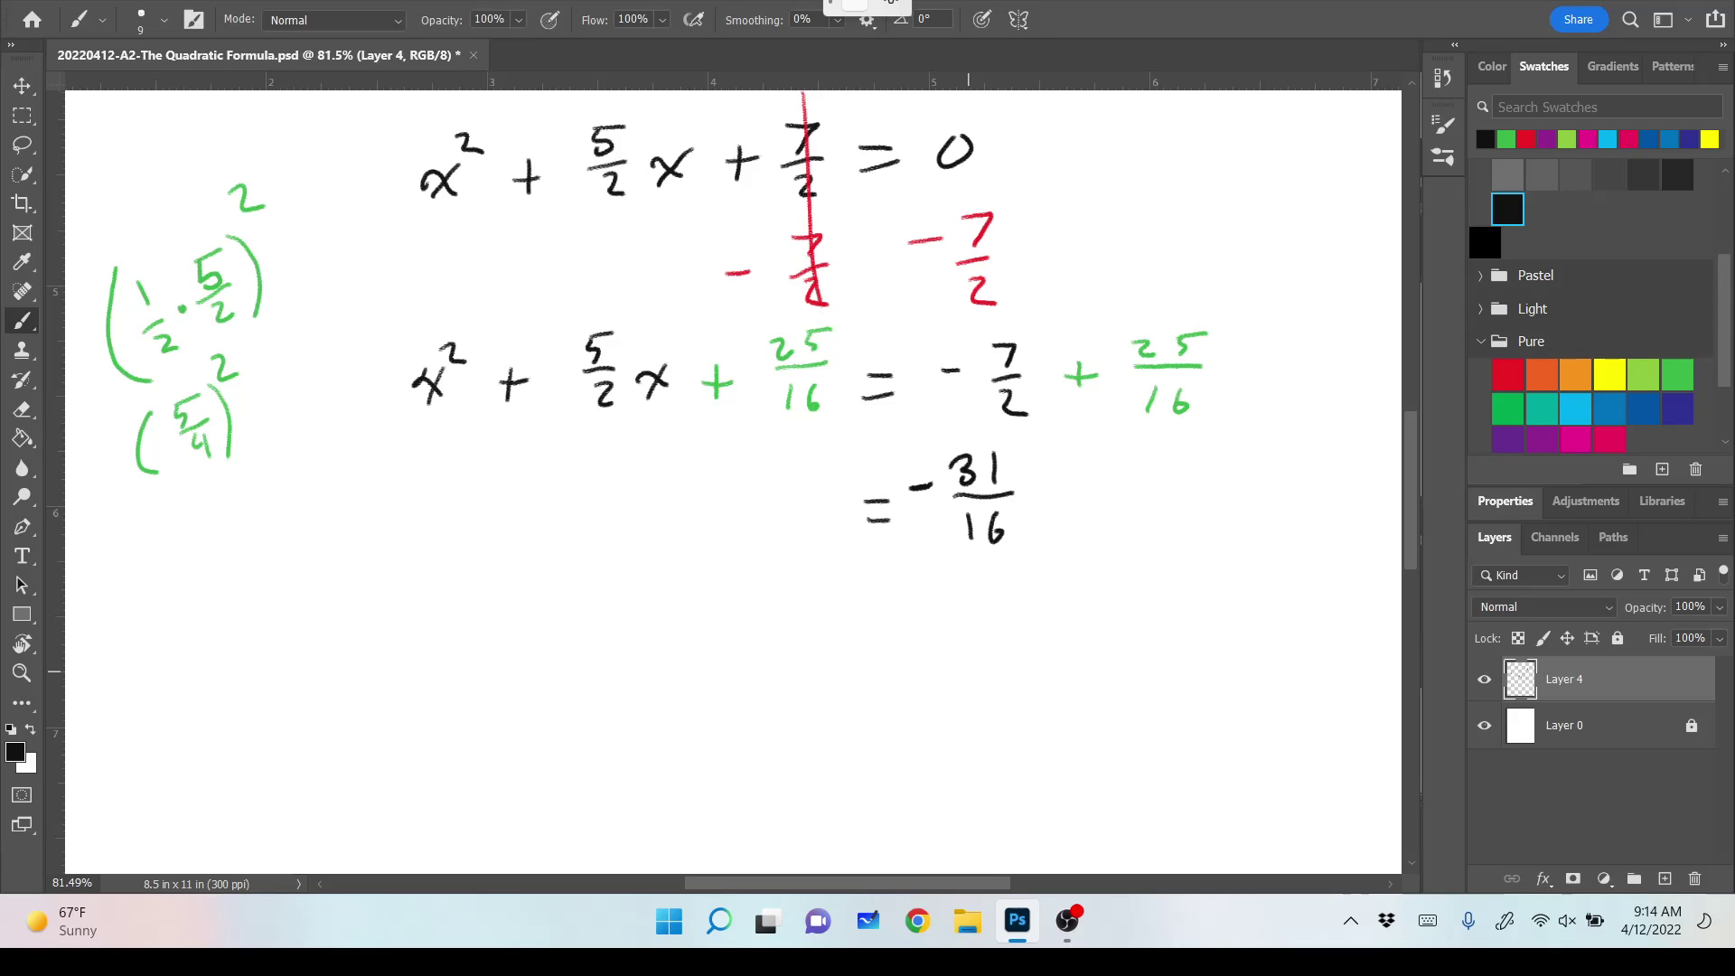
In black, write (x + 5/4)² to the left of = −31/16.
left_click_drag(628, 477, 620, 577)
left_click_drag(830, 473, 815, 574)
left_click_drag(828, 435, 861, 461)
left_click_drag(622, 533, 664, 548)
mouse_move(666, 517)
left_mouse_down()
mouse_move(644, 555)
mouse_move(720, 533)
left_mouse_up()
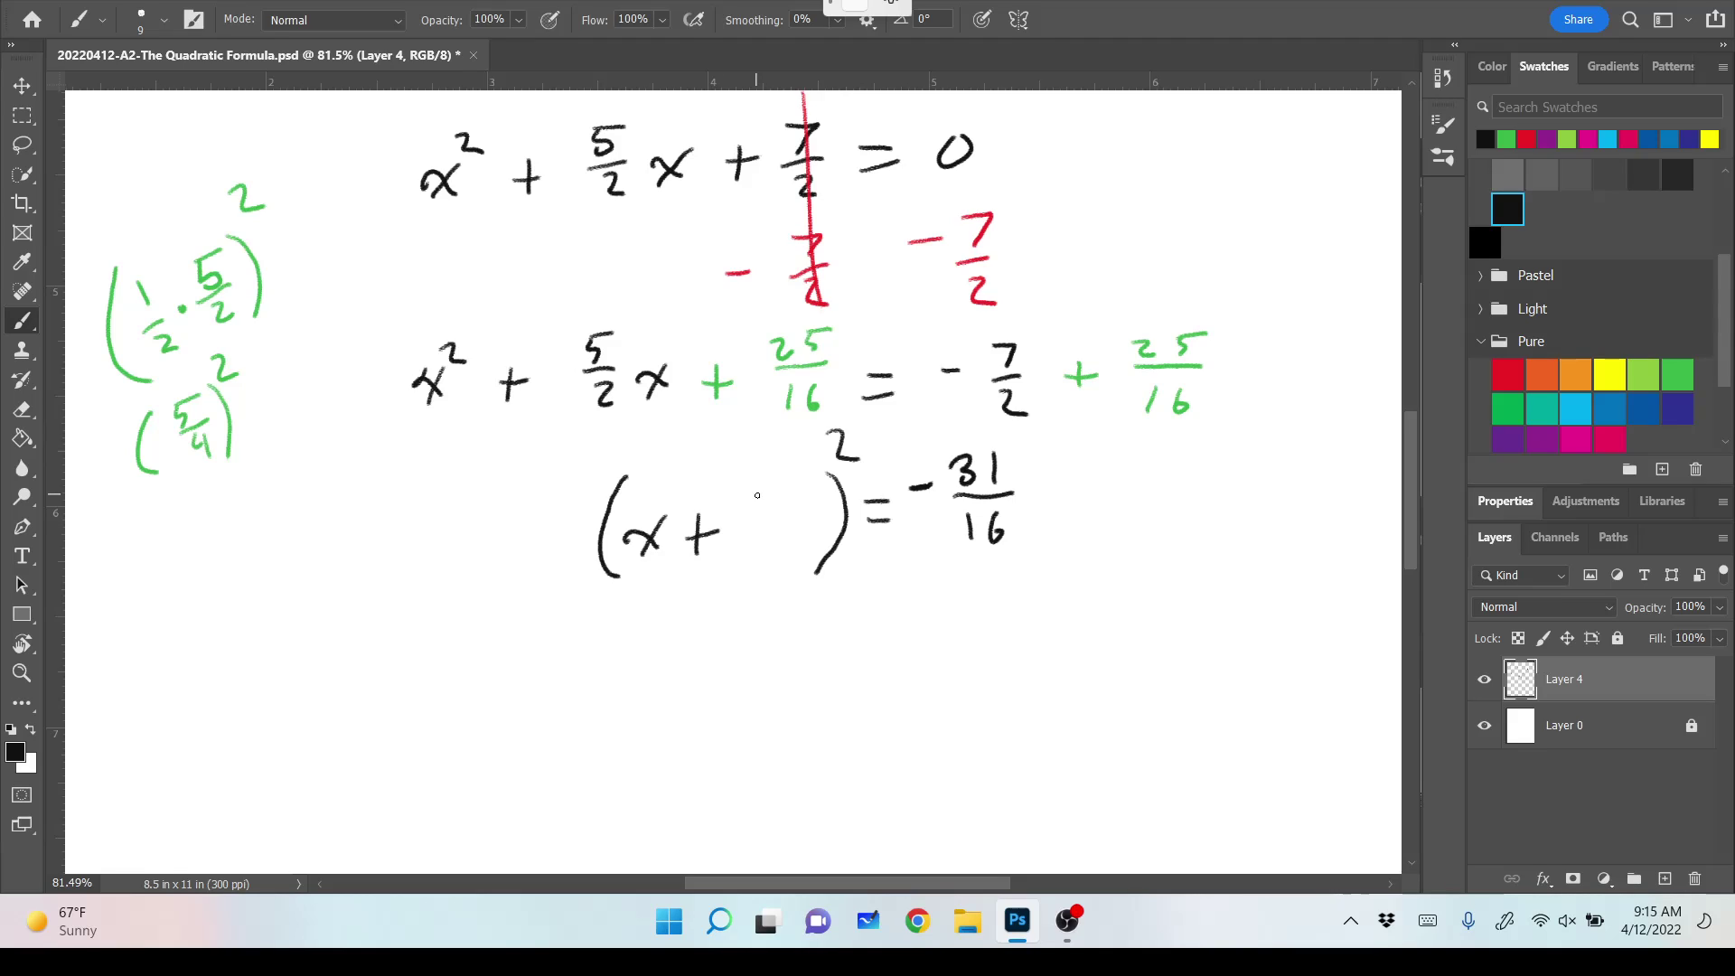
mouse_move(771, 482)
left_mouse_down()
mouse_move(771, 507)
mouse_move(795, 481)
mouse_move(799, 542)
left_mouse_up()
left_click_drag(793, 531, 796, 561)
scroll(732, 479, "down", 2)
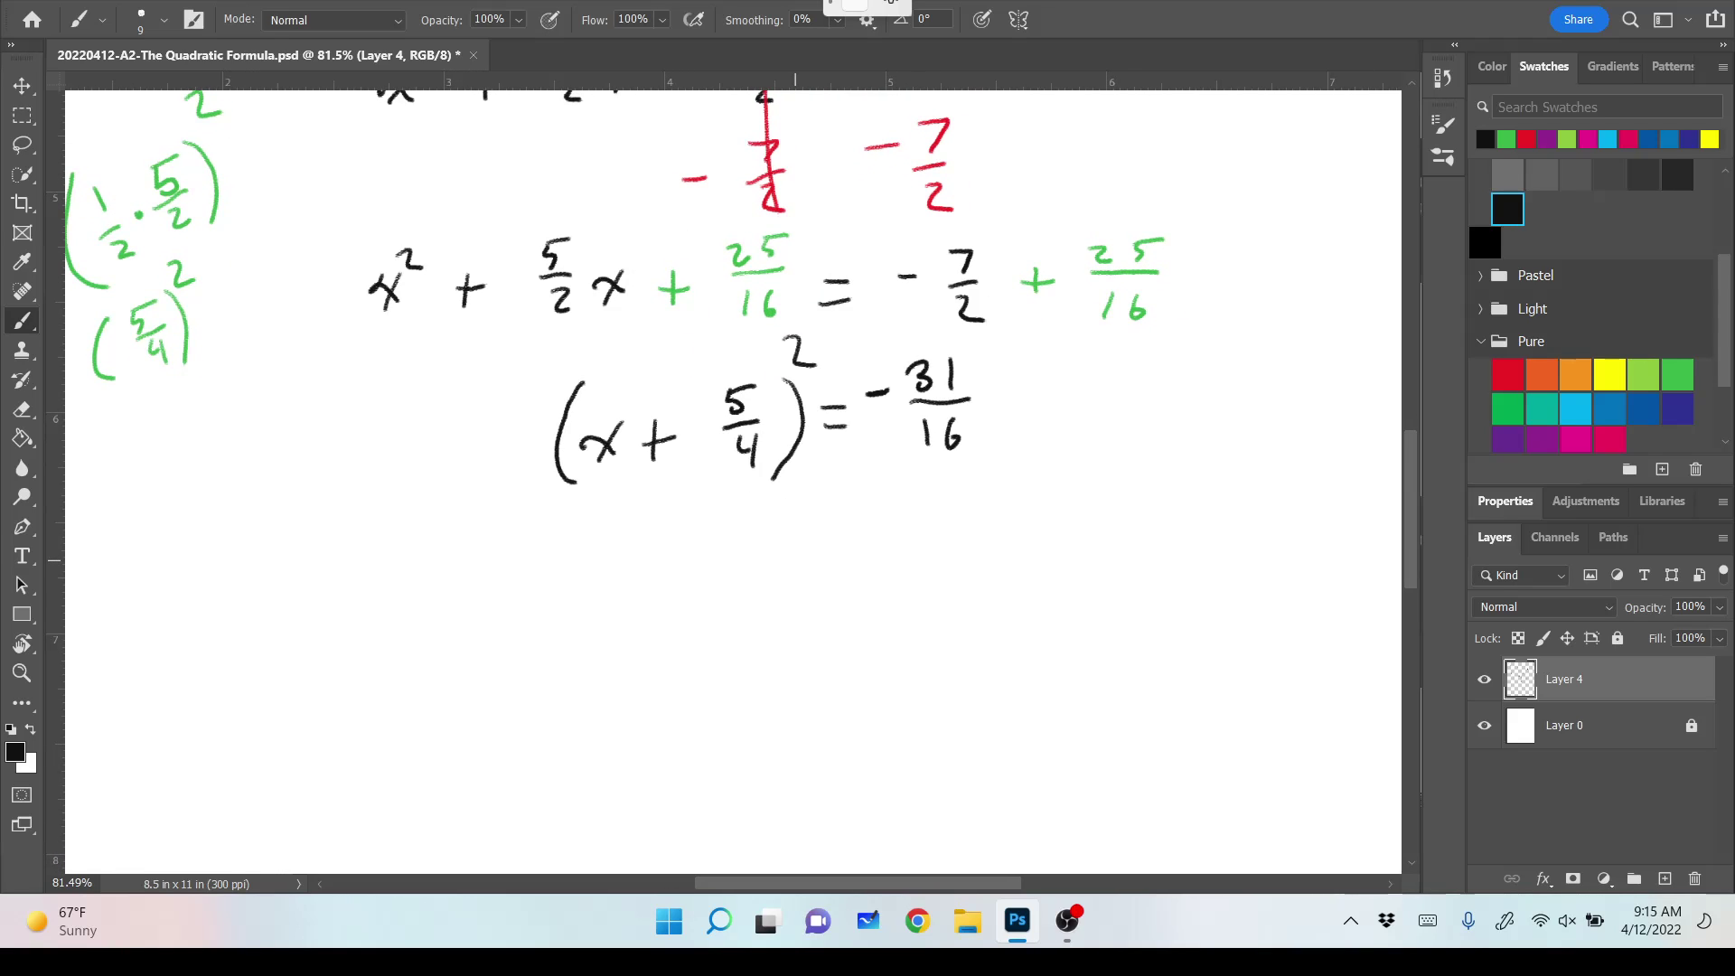
In red, draw square-root signs over both sides with a ± before −31/16.
left_click(1507, 374)
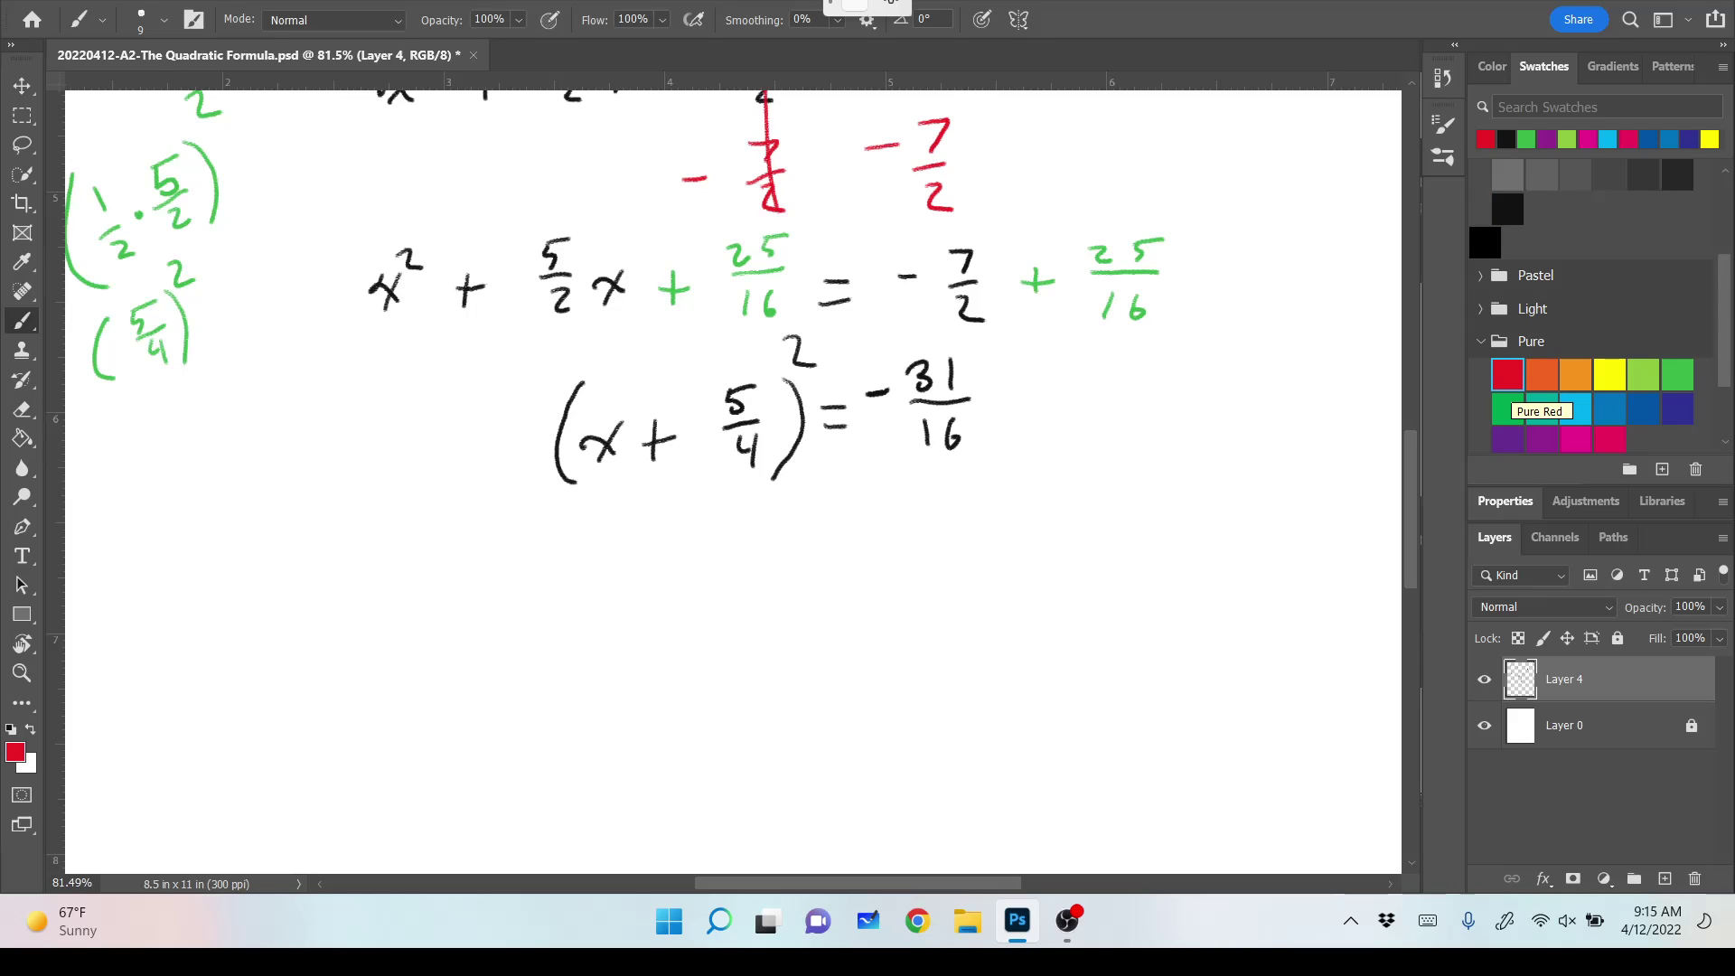
mouse_move(483, 371)
left_mouse_down()
mouse_move(520, 471)
mouse_move(553, 356)
mouse_move(818, 313)
mouse_move(855, 366)
mouse_move(861, 441)
mouse_move(899, 340)
mouse_move(988, 334)
left_mouse_up()
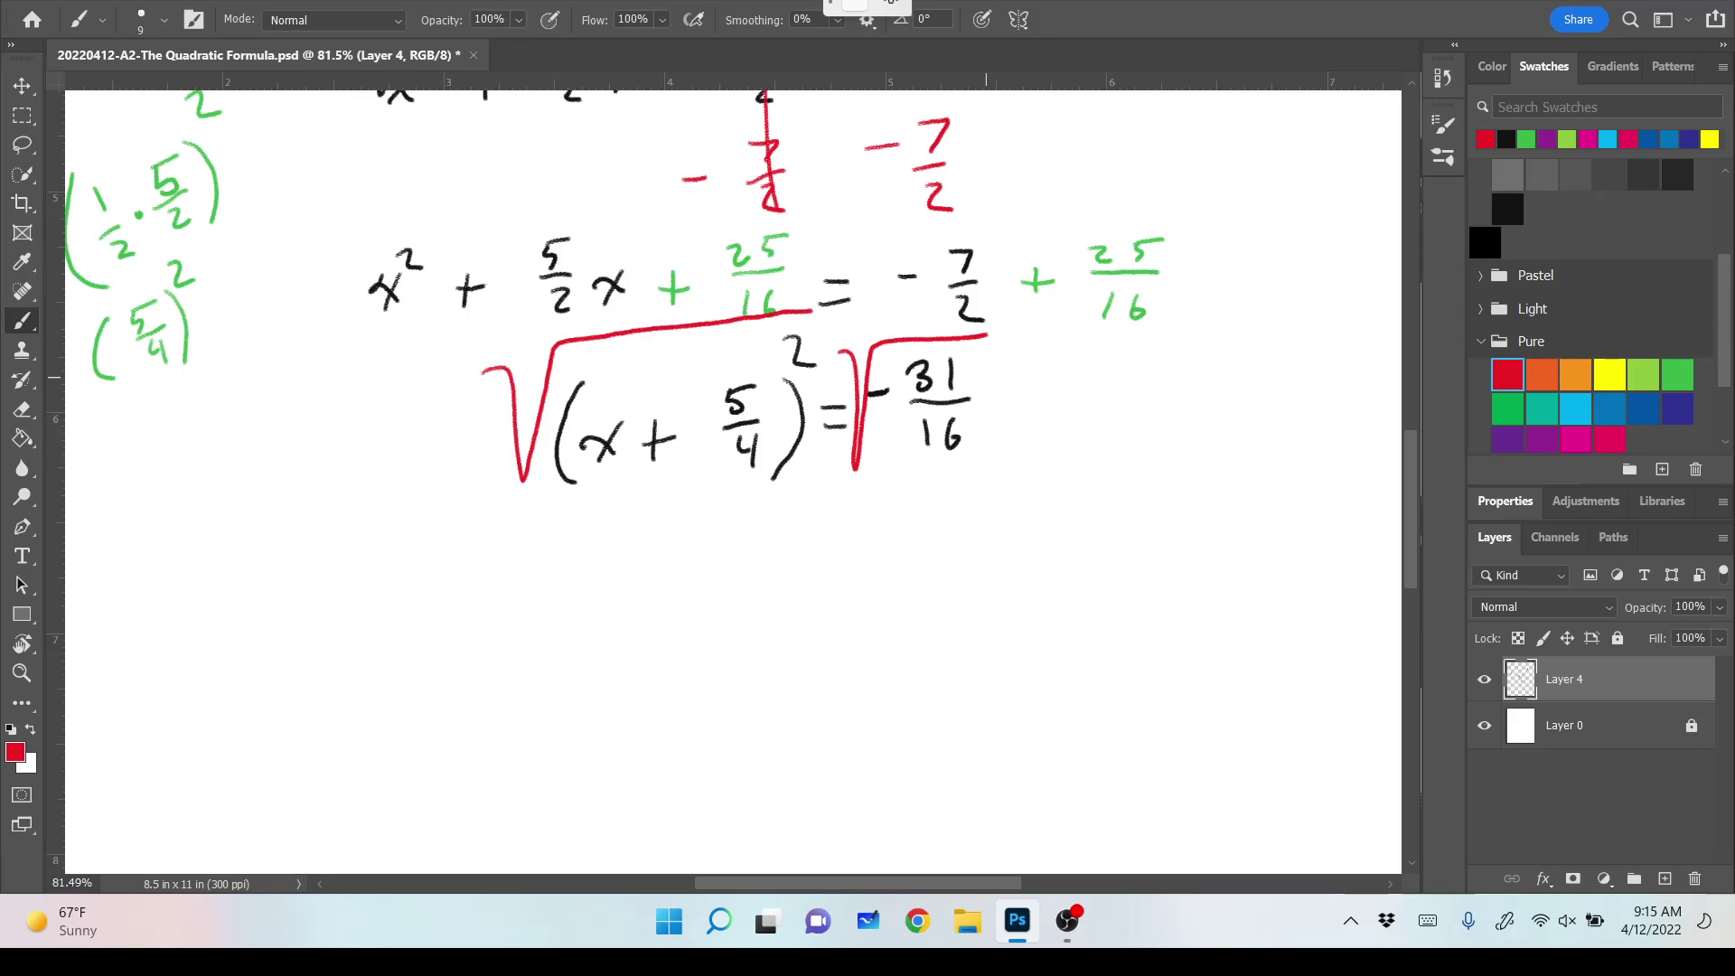
mouse_move(841, 367)
left_mouse_down()
mouse_move(840, 393)
mouse_move(859, 377)
mouse_move(857, 392)
left_mouse_up()
In black, write x + 5/4 = ±√(−31/16) on a new line.
left_click(1508, 209)
left_click_drag(588, 593, 603, 580)
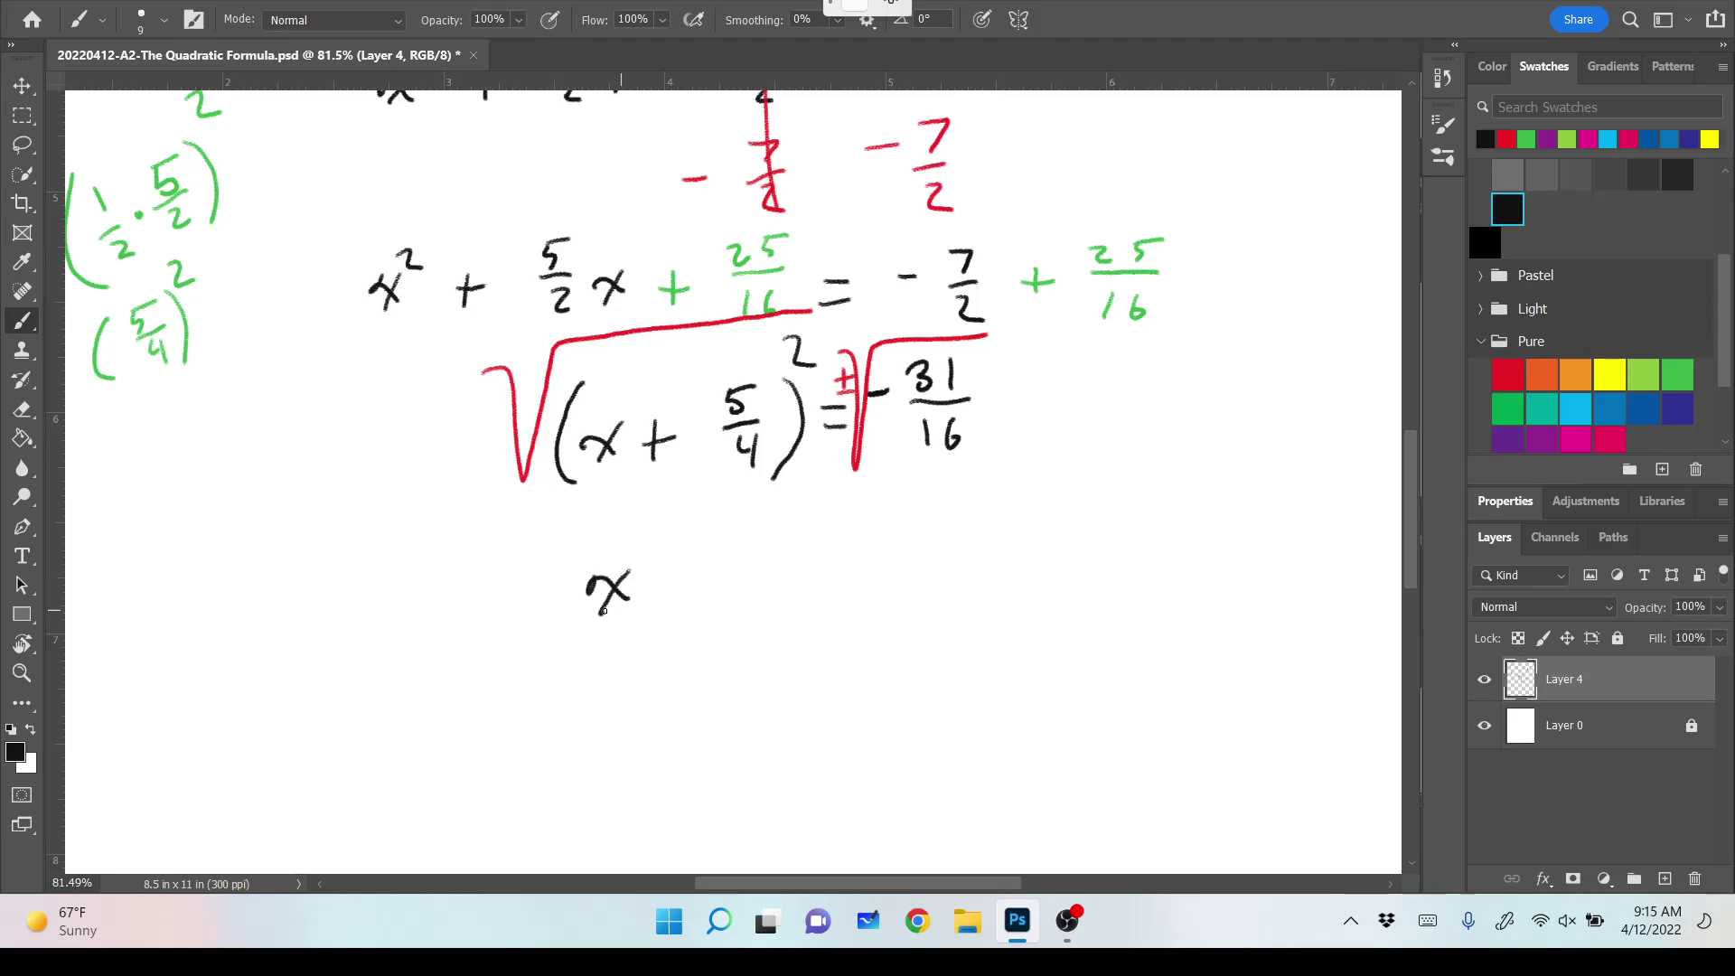
mouse_move(670, 560)
left_mouse_down()
mouse_move(669, 598)
mouse_move(726, 571)
left_mouse_up()
mouse_move(727, 538)
left_mouse_down()
mouse_move(759, 536)
mouse_move(750, 619)
left_mouse_up()
mouse_move(794, 562)
left_mouse_down()
mouse_move(827, 571)
mouse_move(895, 535)
mouse_move(894, 562)
mouse_move(936, 574)
mouse_move(1053, 474)
mouse_move(984, 531)
left_mouse_up()
mouse_move(1017, 493)
left_mouse_down()
mouse_move(1014, 528)
mouse_move(1032, 529)
mouse_move(987, 578)
left_mouse_up()
left_click_drag(1012, 553, 1007, 567)
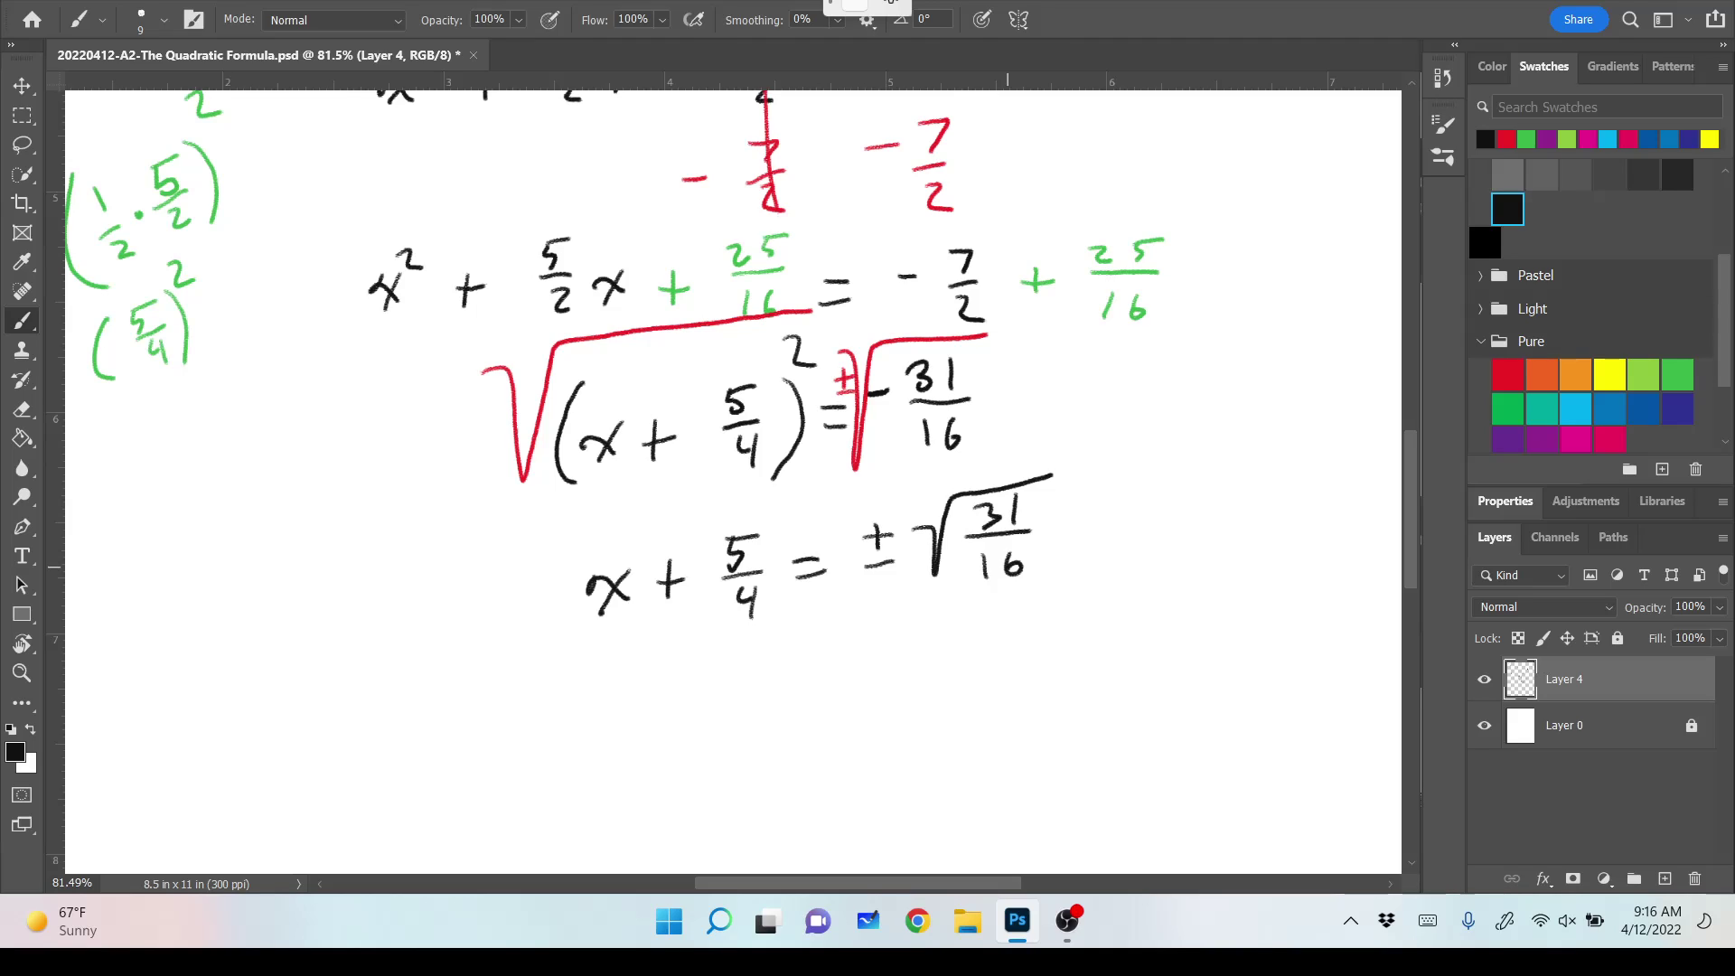
left_click_drag(953, 521, 973, 517)
In red, write −5/4 under both sides and strike through the 5/4.
scroll(732, 469, "down", 3)
scroll(984, 575, "up", 2)
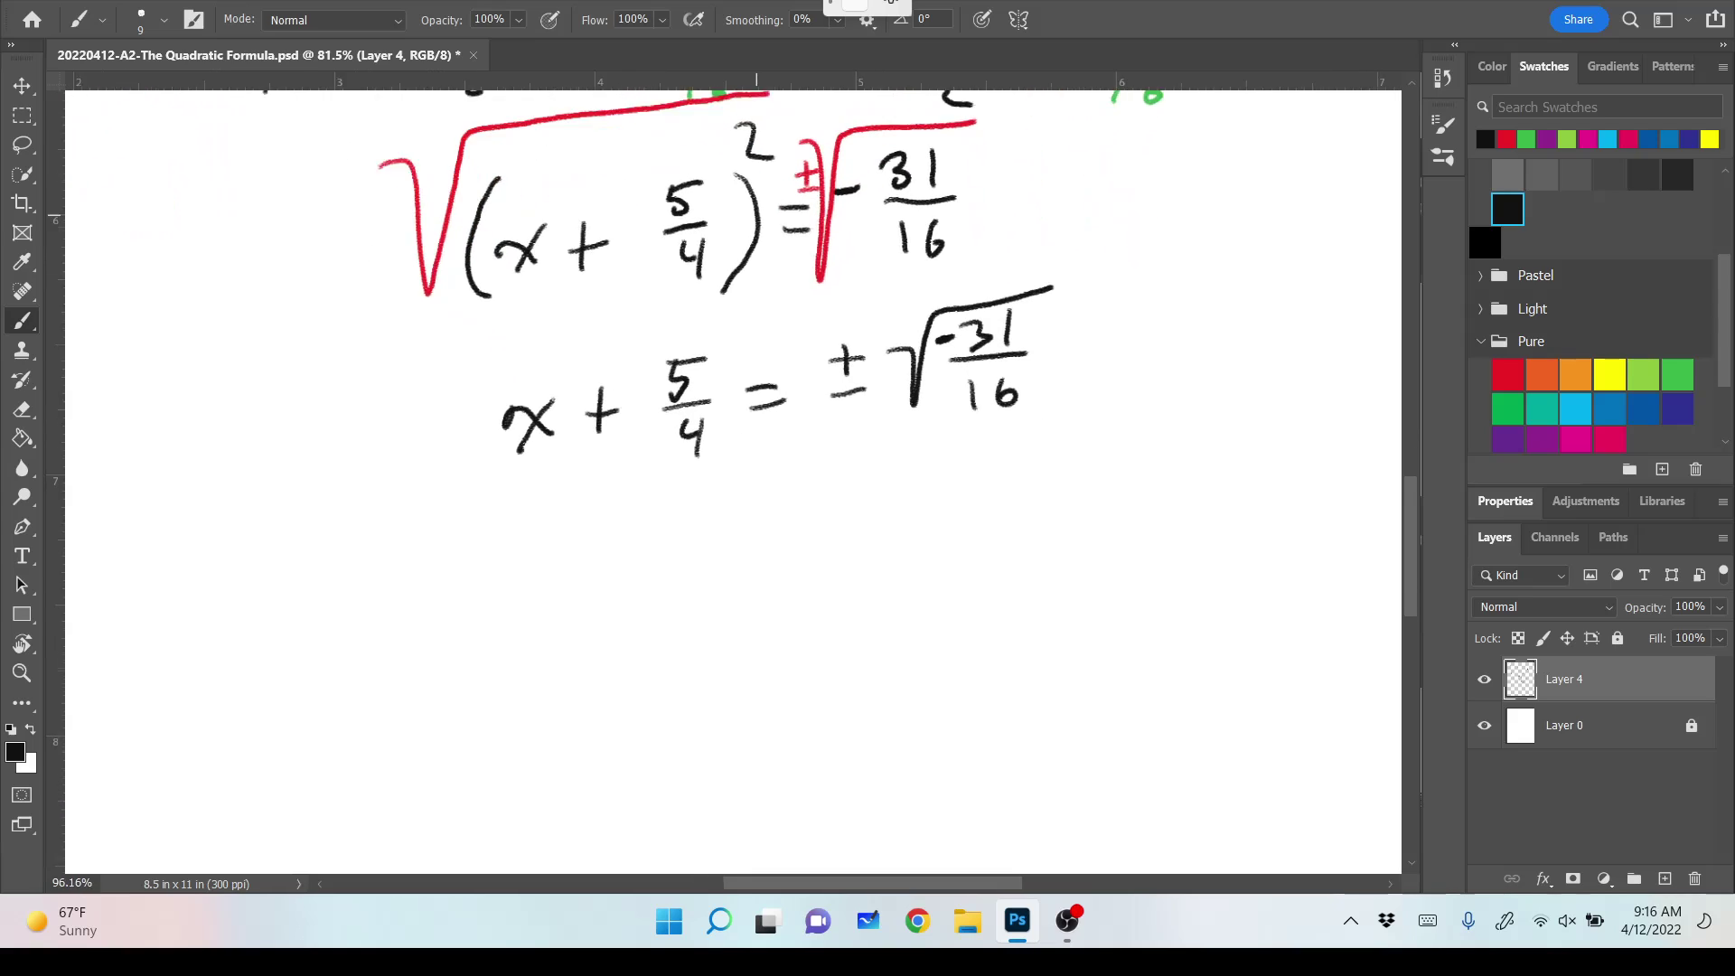
left_click(1508, 373)
mouse_move(545, 514)
left_mouse_down()
mouse_move(643, 502)
mouse_move(670, 469)
left_mouse_up()
mouse_move(638, 519)
left_mouse_down()
mouse_move(673, 510)
mouse_move(676, 560)
left_mouse_up()
left_click_drag(838, 503, 869, 499)
left_click_drag(895, 472, 891, 503)
left_click_drag(899, 468, 917, 464)
mouse_move(886, 524)
left_mouse_down()
mouse_move(927, 510)
mouse_move(926, 539)
left_mouse_up()
left_click_drag(918, 520, 921, 566)
left_click_drag(556, 316, 689, 565)
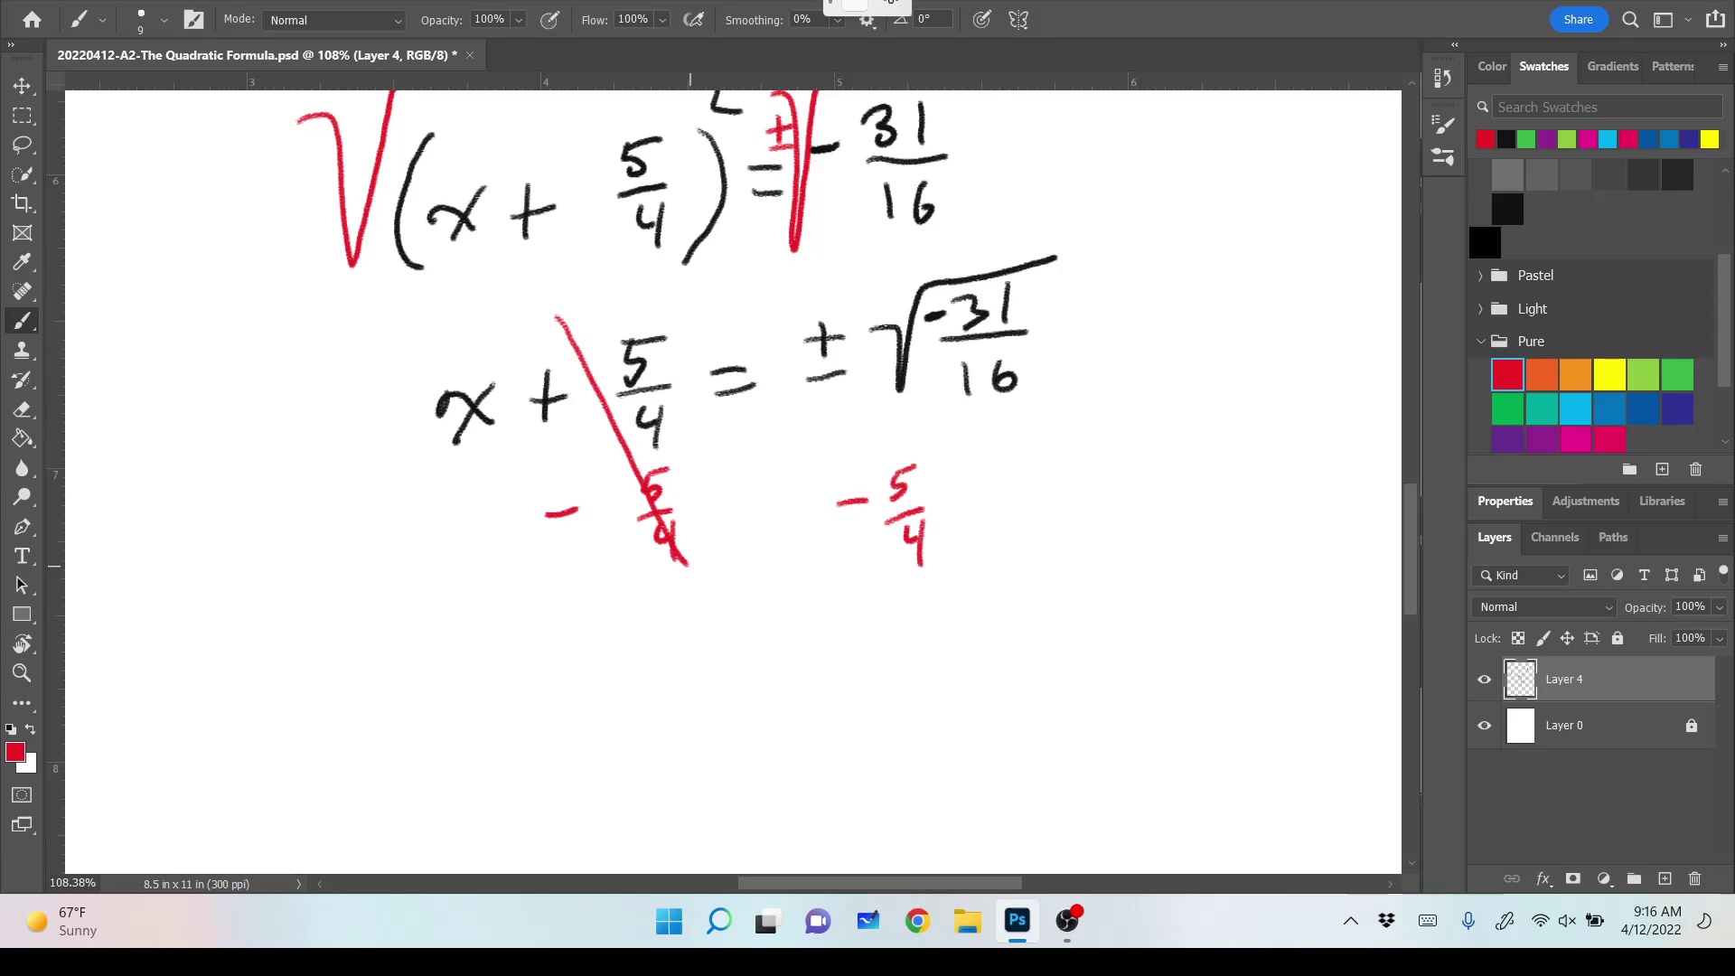
Switch back to black and write x = −5/4 ± √(−31/16) on a new line.
left_click(1507, 209)
mouse_move(614, 700)
left_mouse_down()
mouse_move(635, 667)
mouse_move(691, 710)
mouse_move(644, 734)
left_mouse_up()
left_click_drag(721, 678, 756, 676)
left_click_drag(723, 706, 823, 674)
mouse_move(879, 624)
left_mouse_down()
mouse_move(874, 662)
mouse_move(916, 617)
left_mouse_up()
mouse_move(859, 687)
left_mouse_down()
mouse_move(911, 672)
mouse_move(899, 730)
left_mouse_up()
mouse_move(976, 635)
left_mouse_down()
mouse_move(979, 665)
mouse_move(995, 646)
left_mouse_up()
left_click_drag(965, 689, 1000, 681)
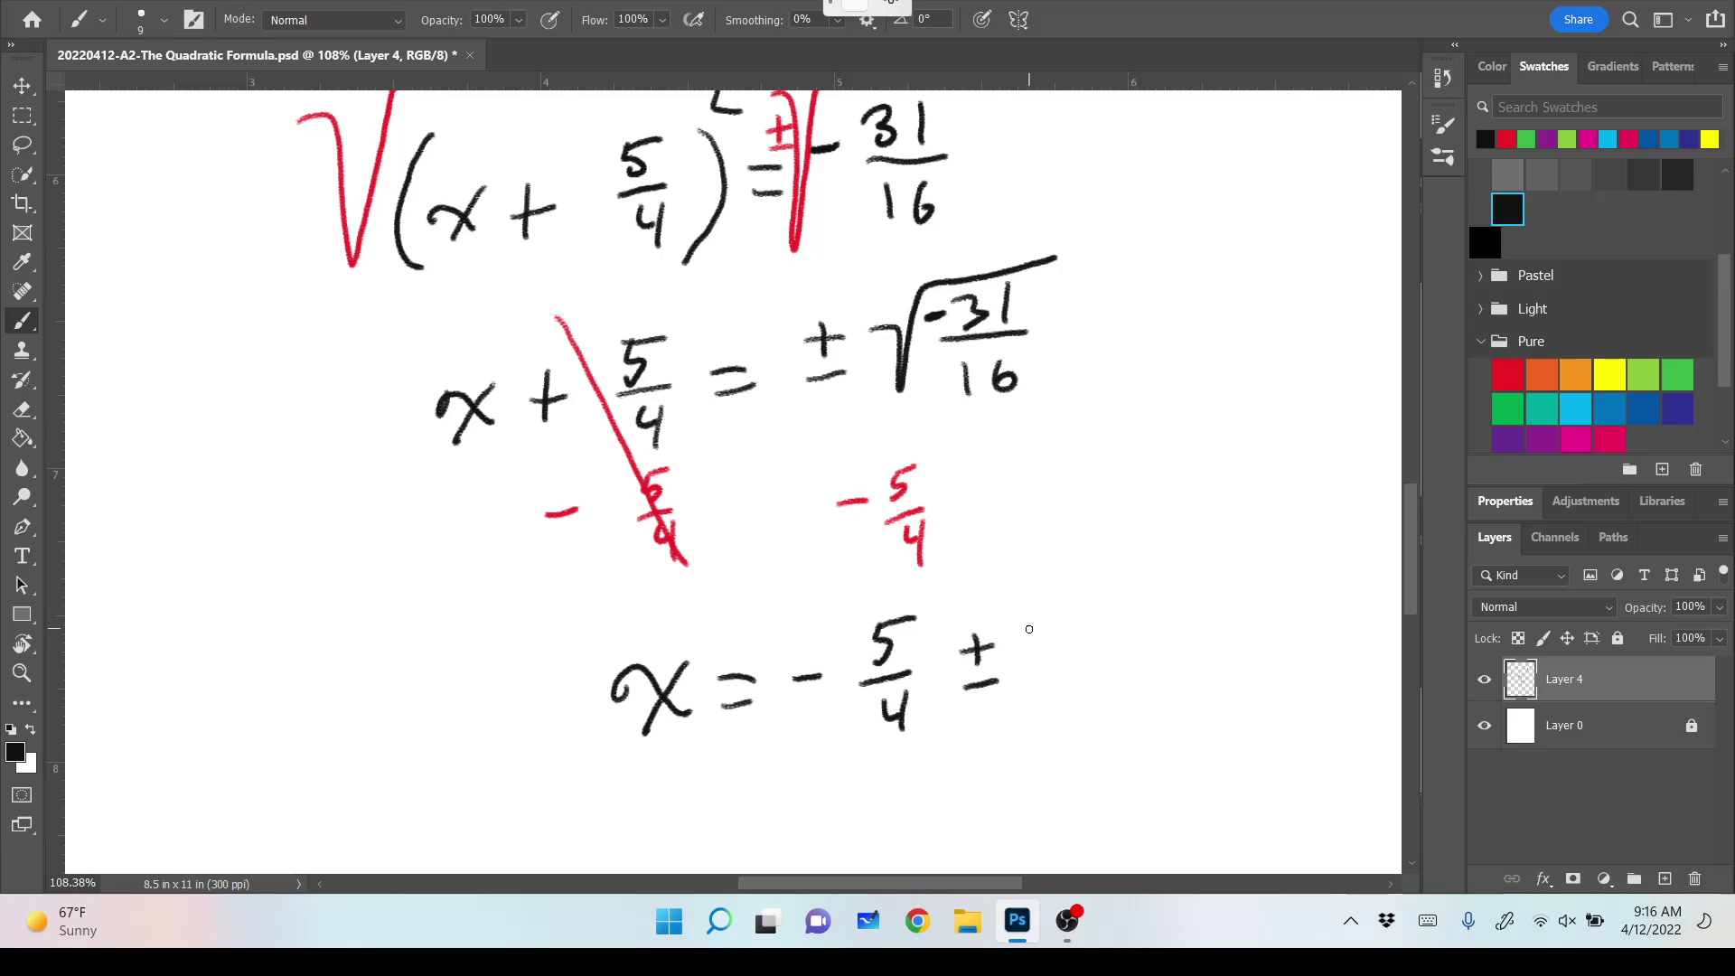
mouse_move(1023, 613)
left_mouse_down()
mouse_move(1057, 679)
mouse_move(1087, 559)
mouse_move(1194, 542)
left_mouse_up()
mouse_move(1089, 617)
left_mouse_down()
mouse_move(1177, 606)
mouse_move(1192, 620)
mouse_move(1147, 684)
mouse_move(1167, 667)
left_mouse_up()
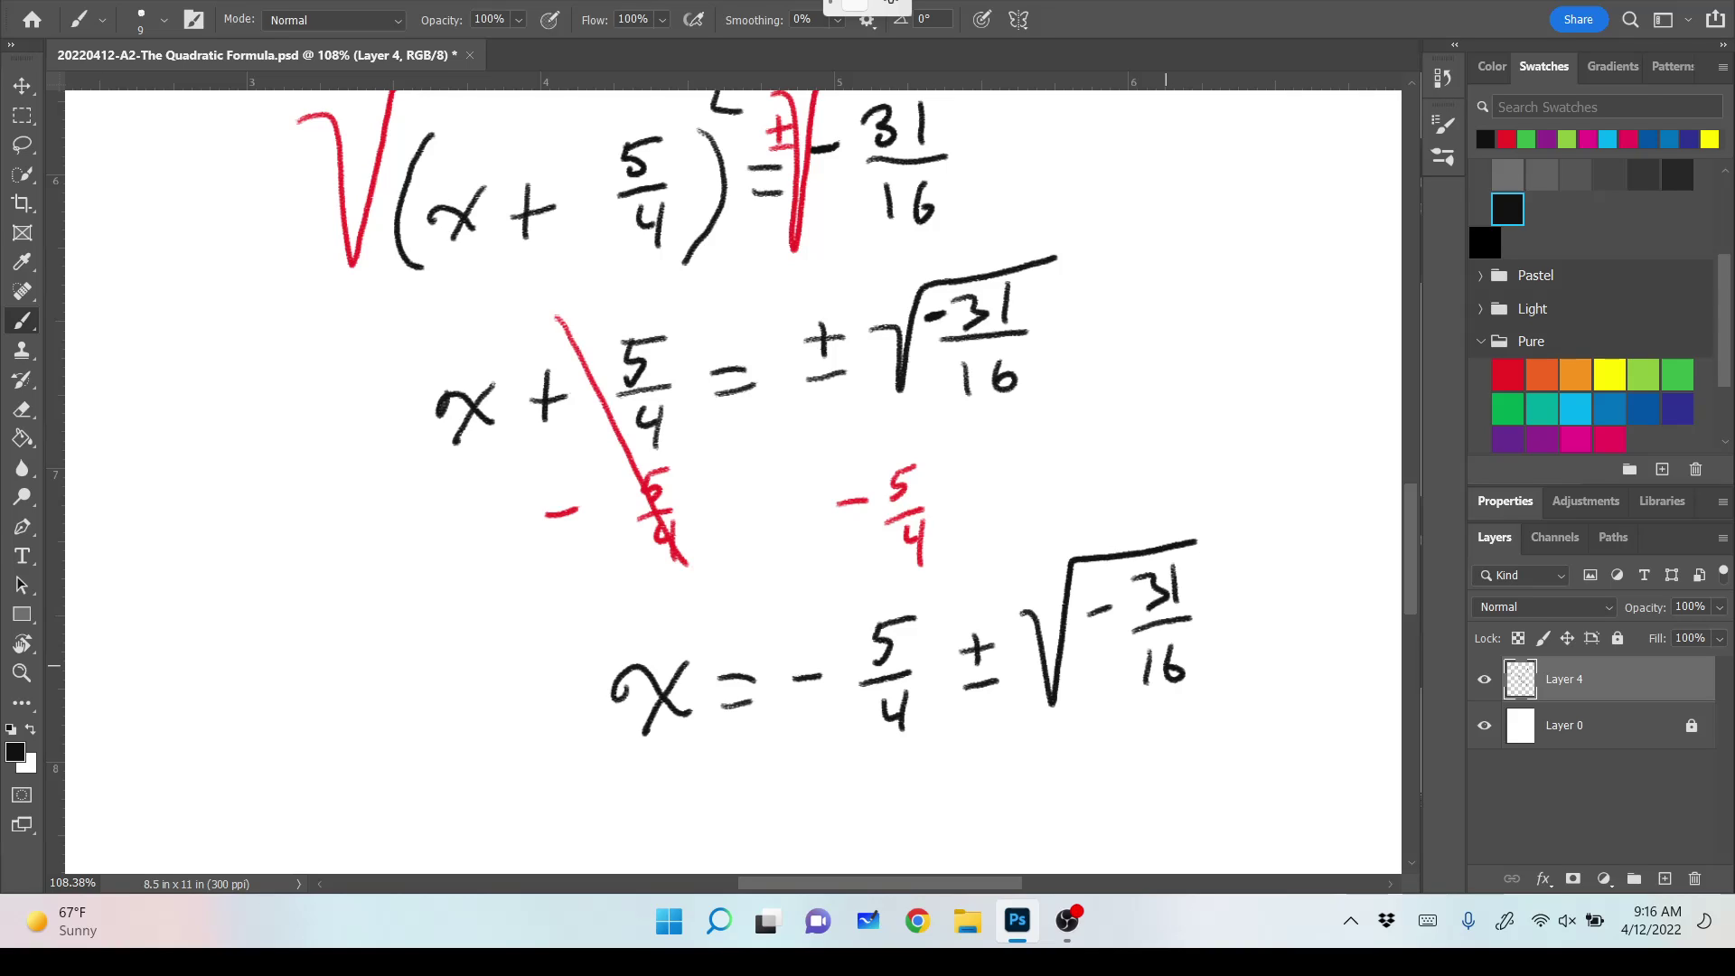
left_click_drag(814, 542, 743, 373)
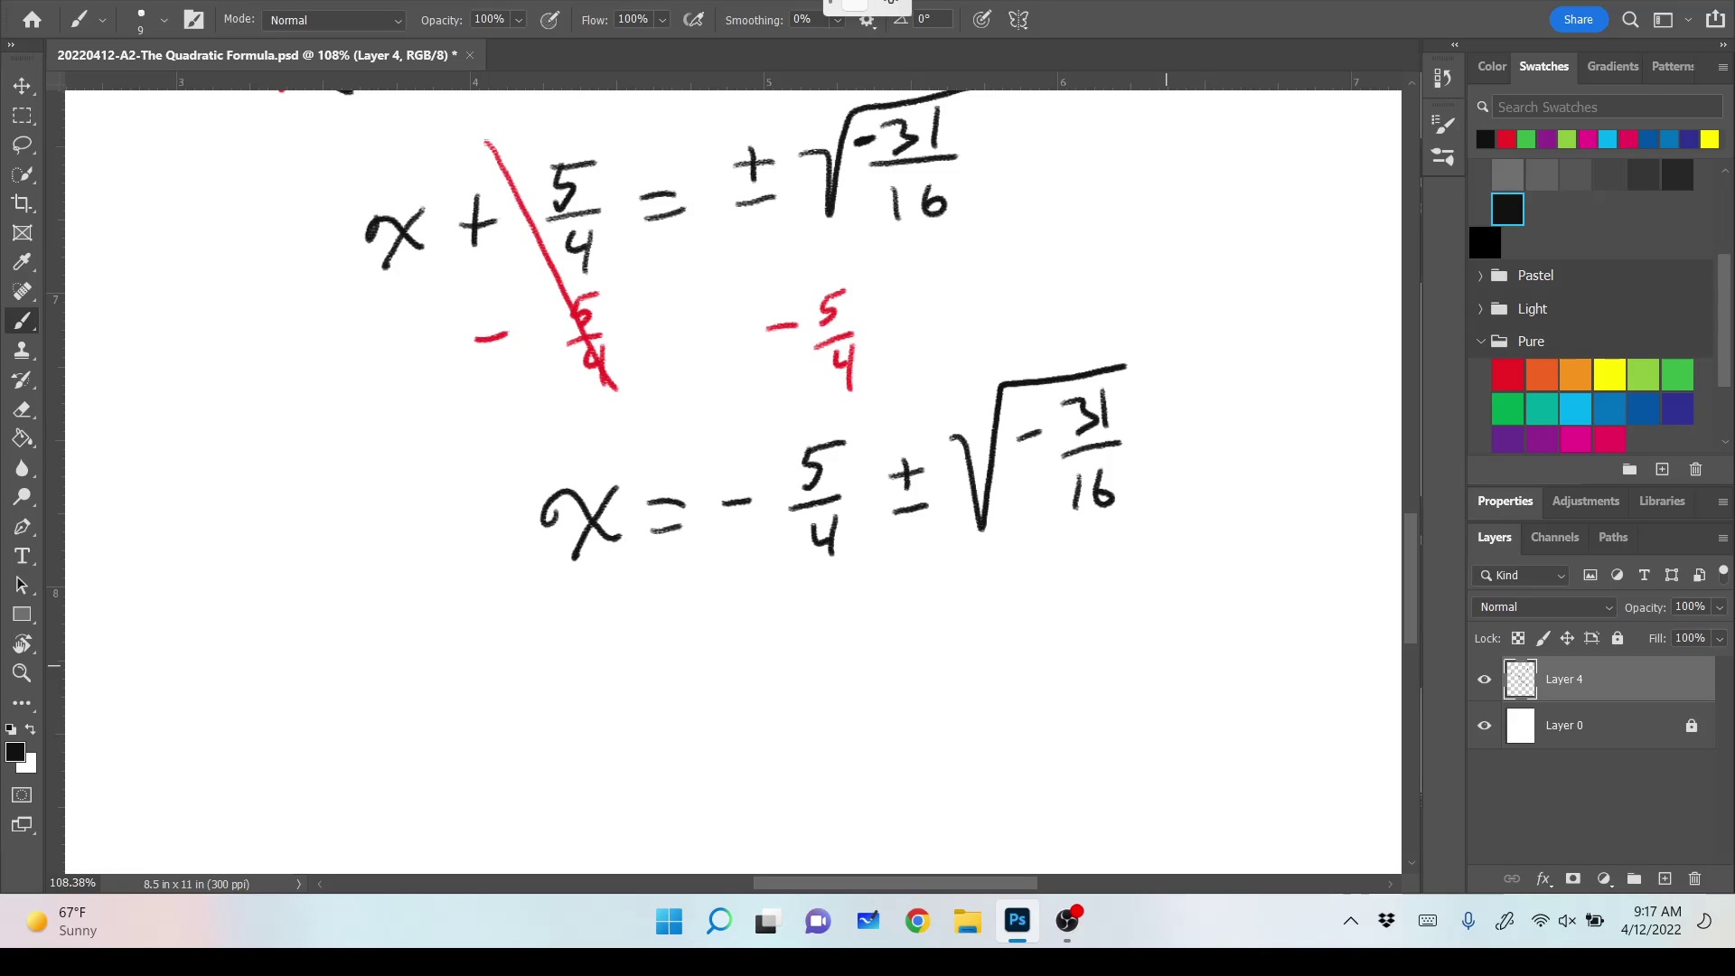
Write x = −5/4 ± i√(31/16) beneath the previous equation, pulling out i.
scroll(732, 479, "down", 3)
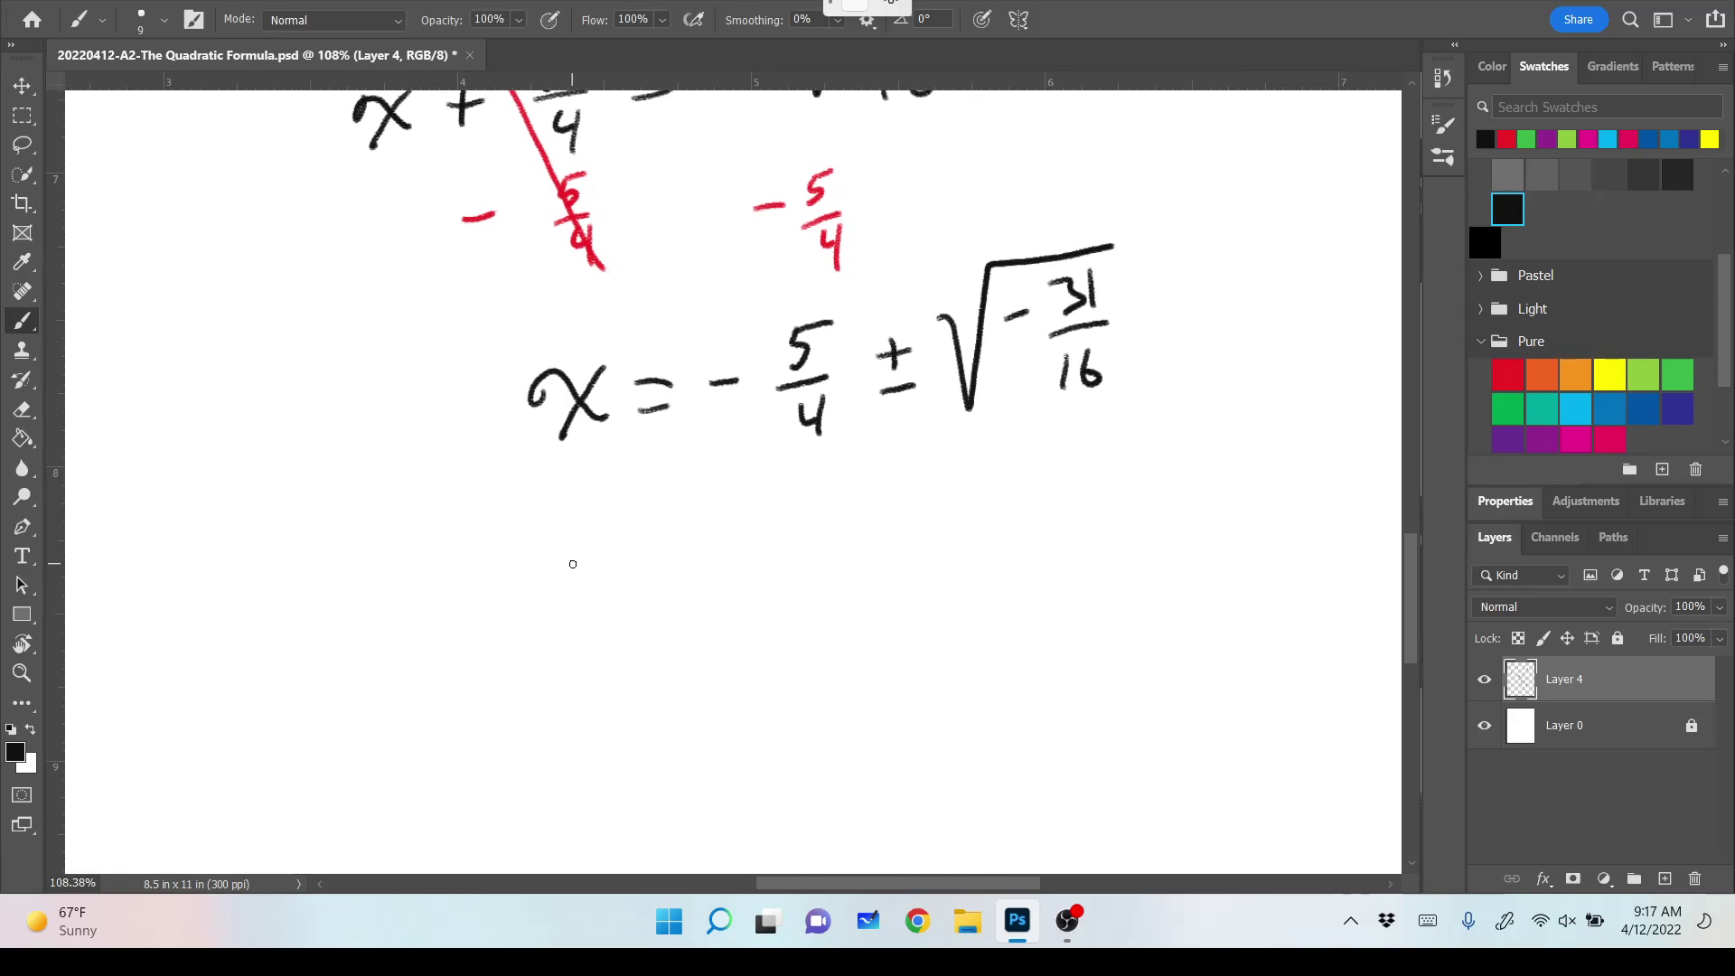
left_click_drag(555, 540, 595, 581)
mouse_move(596, 535)
left_mouse_down()
mouse_move(678, 539)
mouse_move(681, 557)
mouse_move(735, 533)
left_mouse_up()
left_click_drag(773, 495, 776, 526)
mouse_move(775, 496)
left_mouse_down()
mouse_move(797, 491)
mouse_move(806, 560)
left_mouse_up()
left_click_drag(800, 548, 795, 586)
mouse_move(879, 495)
left_mouse_down()
mouse_move(878, 520)
mouse_move(902, 503)
mouse_move(899, 535)
mouse_move(969, 523)
mouse_move(1000, 560)
mouse_move(1163, 422)
left_mouse_up()
left_click(955, 481)
left_click_drag(1057, 458, 1062, 489)
mouse_move(1121, 450)
left_mouse_down()
mouse_move(1111, 485)
mouse_move(1141, 496)
left_mouse_up()
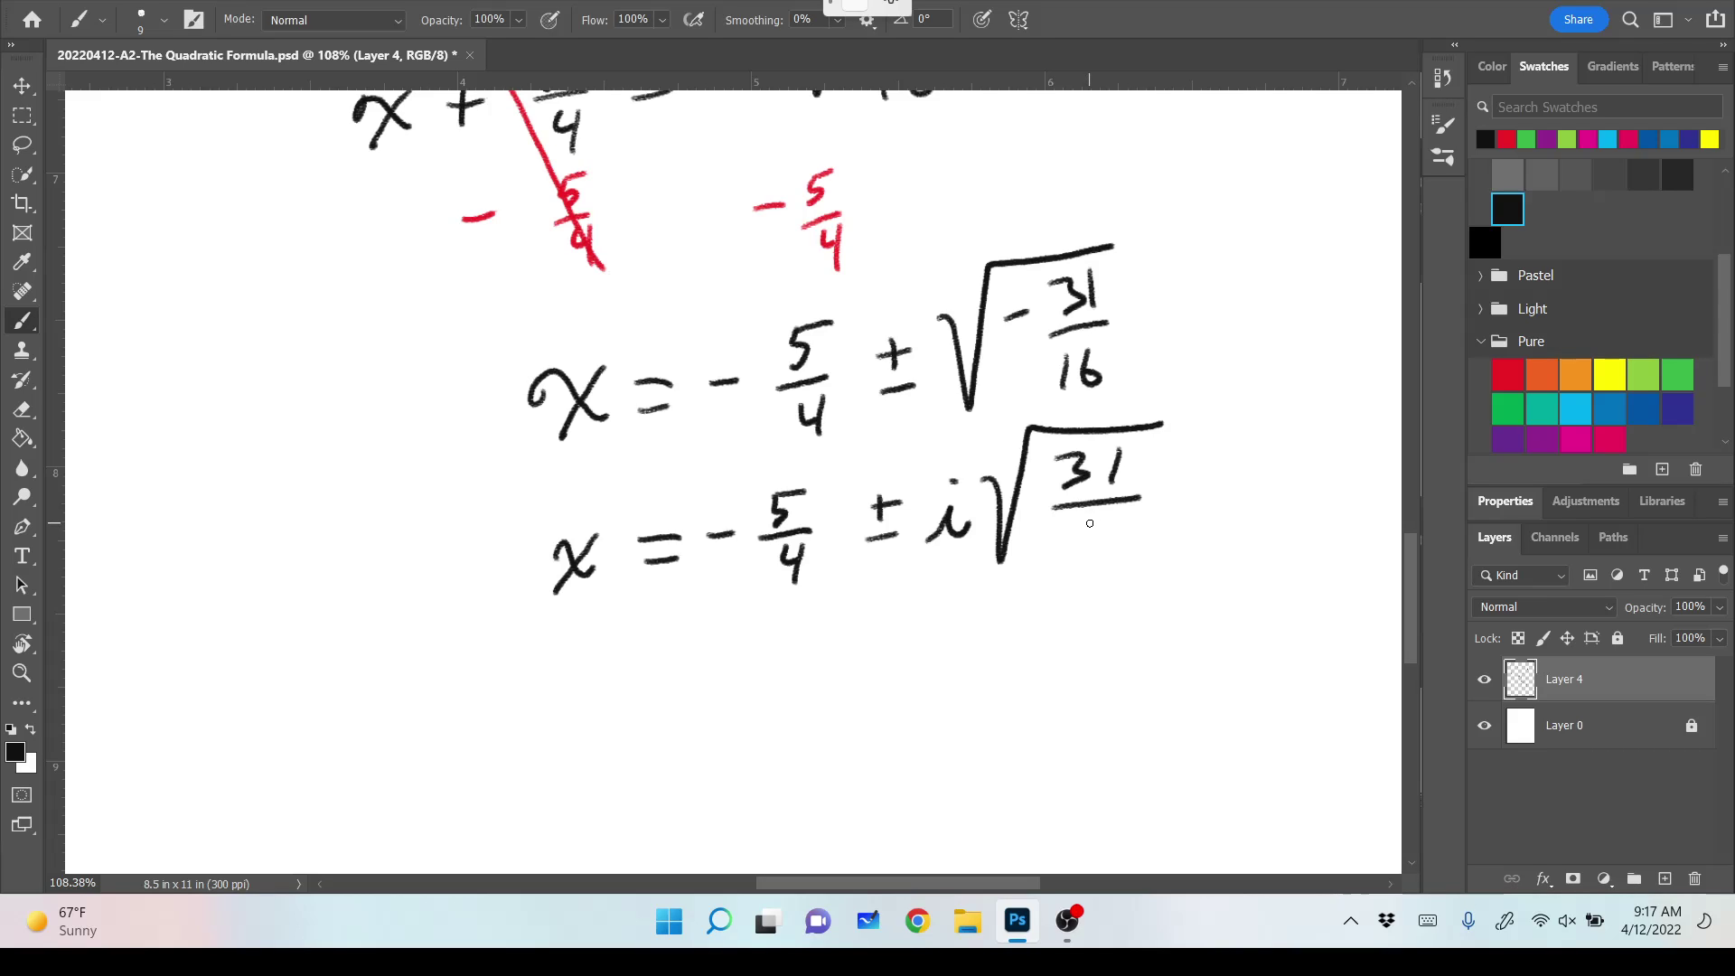
left_click_drag(1079, 523, 1073, 551)
left_click_drag(1111, 516, 1100, 539)
Note √(4/16) = 2/4 in the left margin, correcting the numerator from 1 to 2.
mouse_move(115, 493)
left_mouse_down()
mouse_move(179, 364)
mouse_move(237, 312)
left_mouse_up()
mouse_move(186, 385)
left_mouse_down()
mouse_move(237, 418)
mouse_move(213, 492)
left_mouse_up()
left_click_drag(255, 448, 236, 463)
left_click_drag(286, 342, 304, 331)
left_click_drag(290, 366, 310, 355)
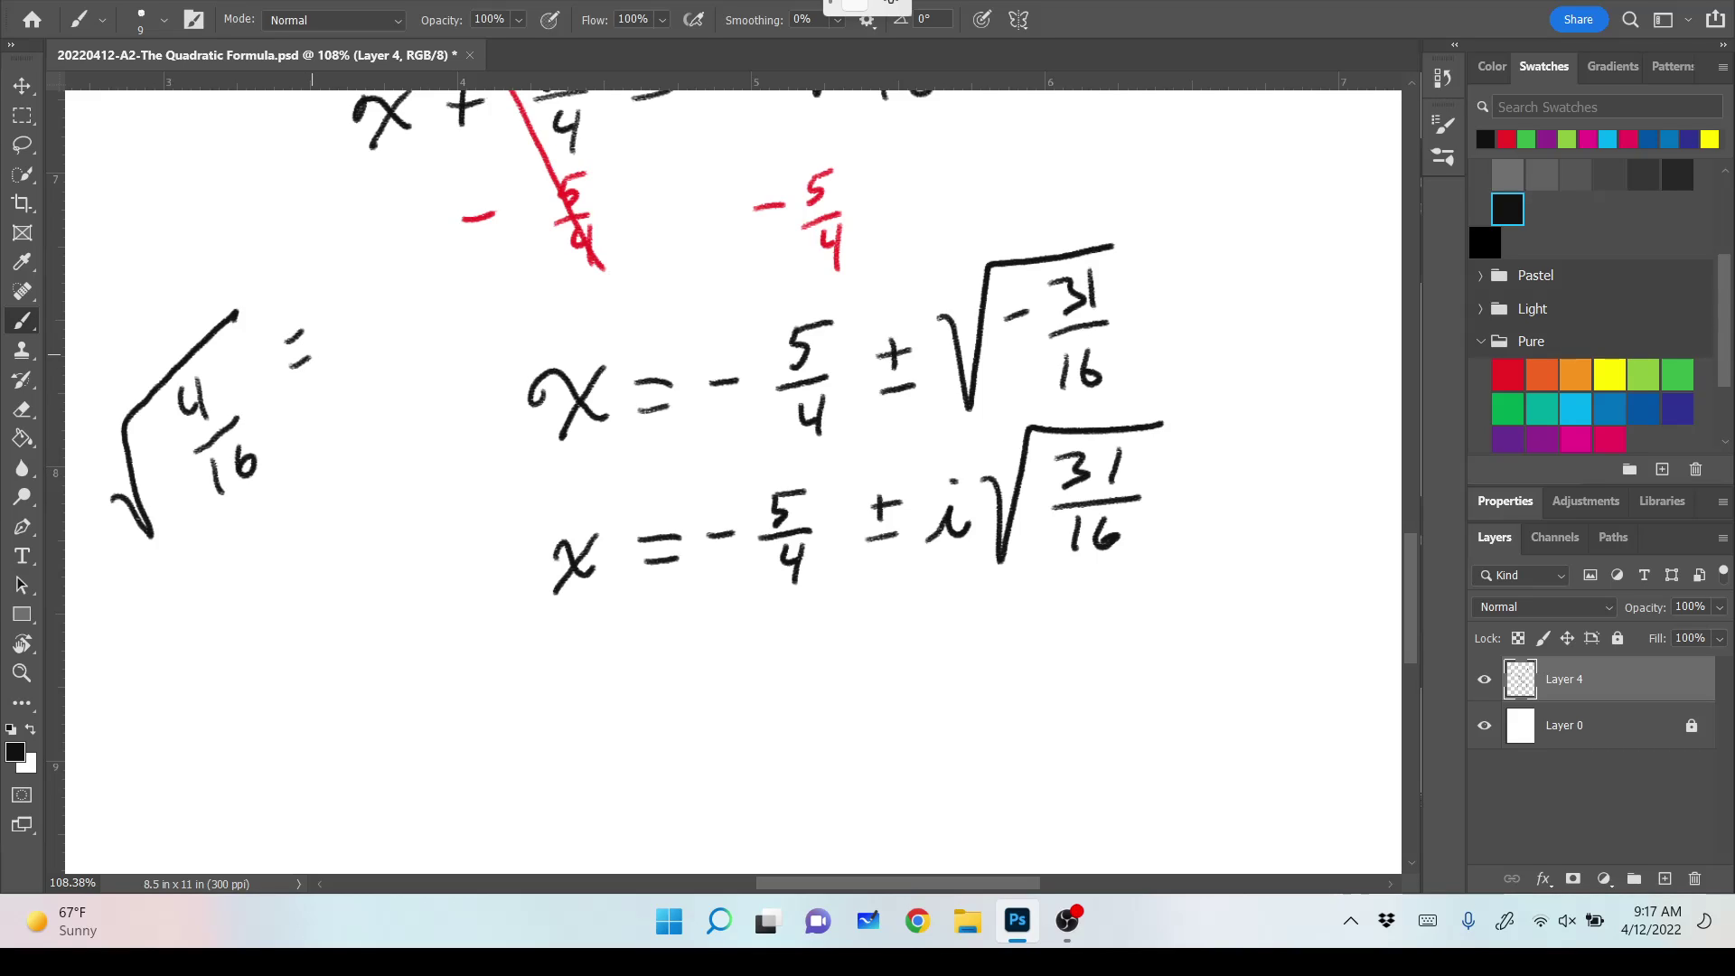
left_click_drag(329, 246, 386, 341)
mouse_move(319, 262)
left_mouse_down()
mouse_move(332, 244)
mouse_move(341, 284)
mouse_move(375, 259)
left_mouse_up()
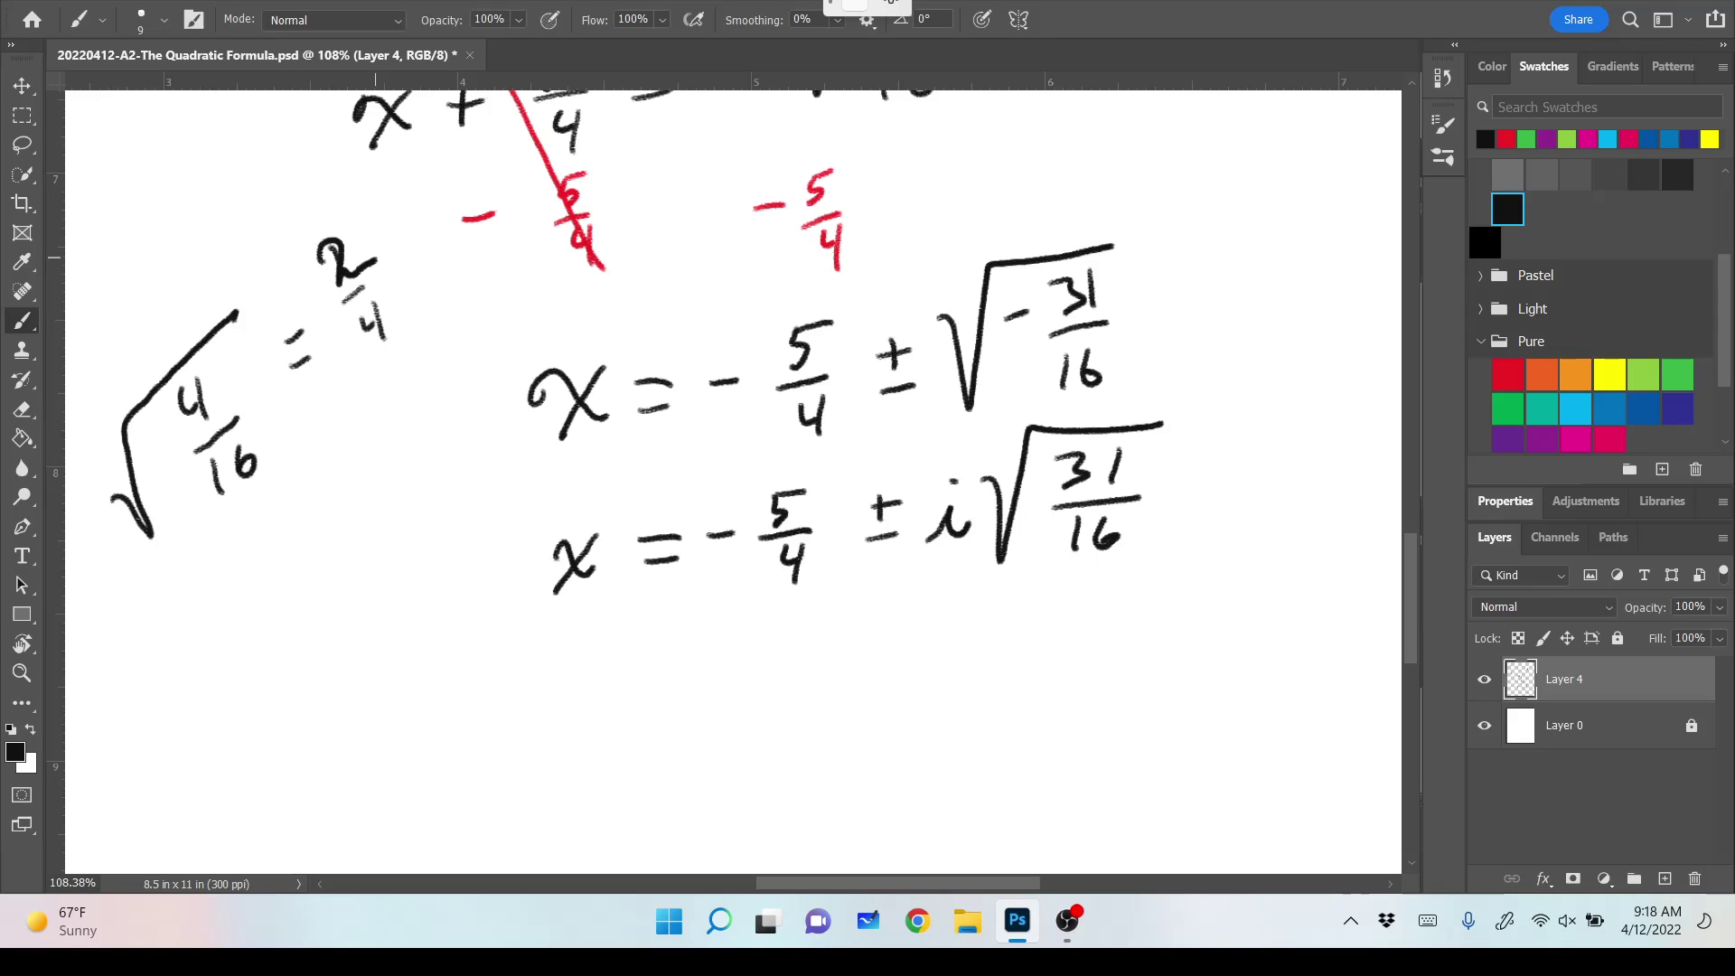
Write x = −5/4 ± i√31/√16 below, with √31 over a √16 denominator.
scroll(733, 481, "down", 3)
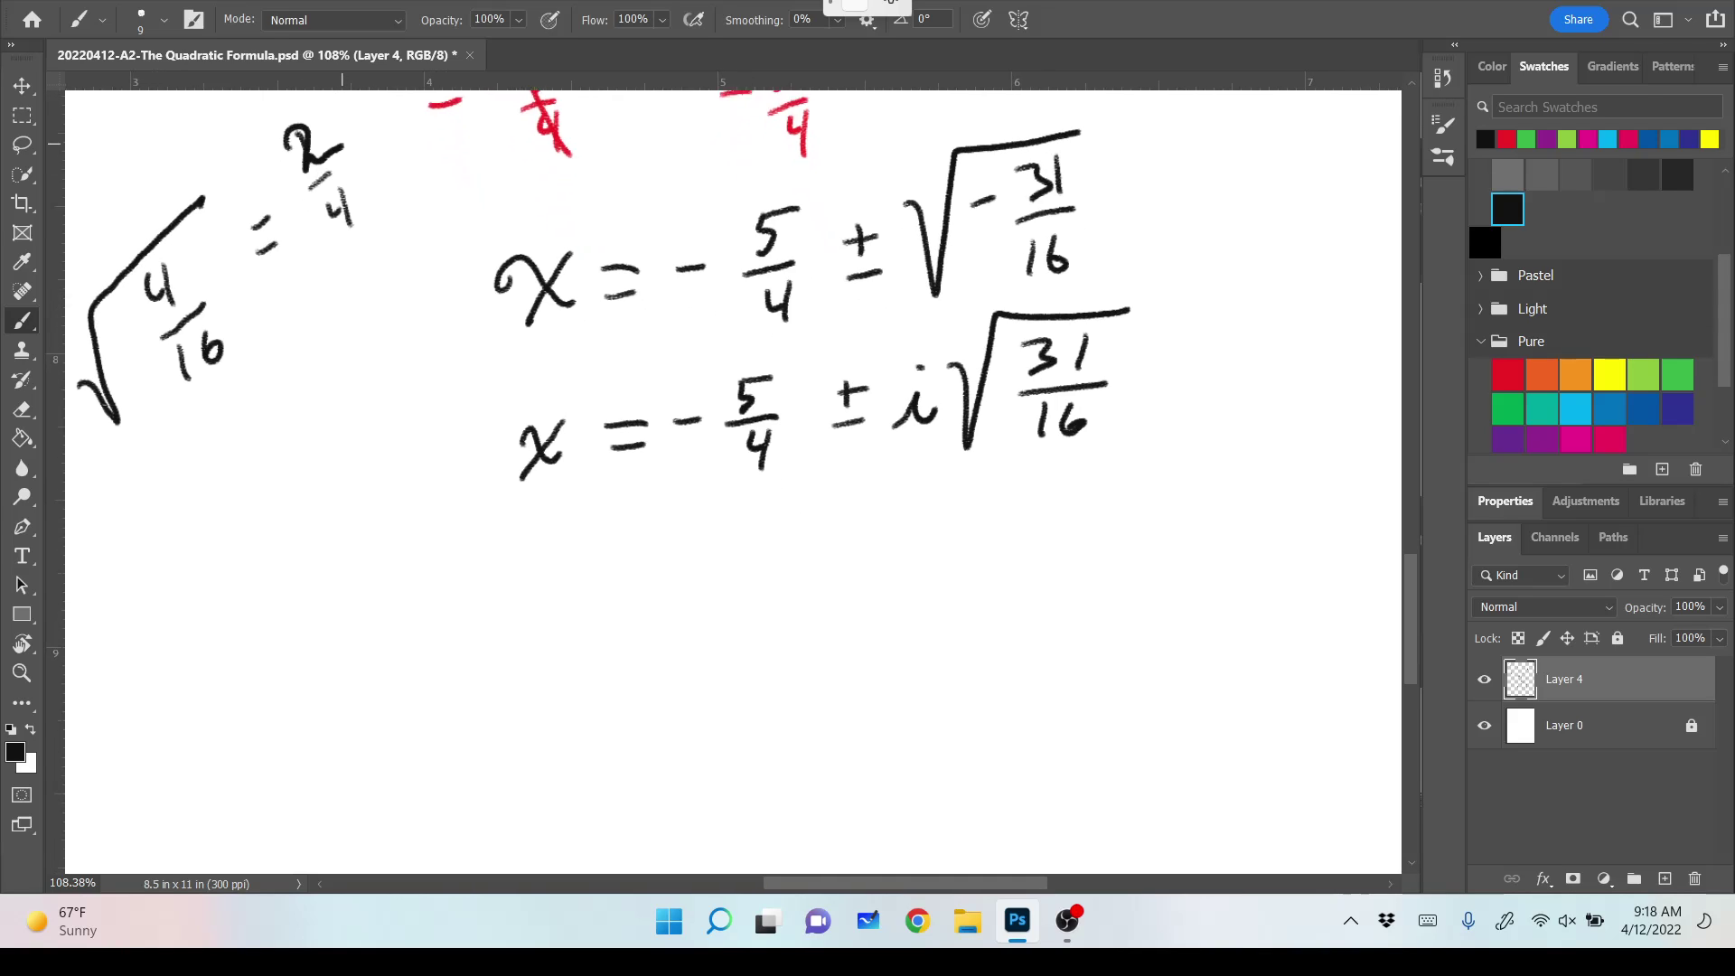
mouse_move(506, 581)
left_mouse_down()
mouse_move(557, 588)
mouse_move(524, 603)
left_mouse_up()
mouse_move(587, 554)
left_mouse_down()
mouse_move(633, 549)
mouse_move(633, 569)
mouse_move(757, 524)
mouse_move(775, 493)
left_mouse_up()
mouse_move(729, 547)
left_mouse_down()
mouse_move(775, 540)
mouse_move(764, 592)
left_mouse_up()
left_click_drag(825, 523, 823, 546)
left_click_drag(812, 539, 903, 551)
left_click_drag(956, 474, 1123, 444)
mouse_move(1031, 474)
left_mouse_down()
mouse_move(1041, 508)
mouse_move(1102, 520)
left_mouse_up()
left_click(993, 524)
left_click_drag(972, 557, 1030, 536)
mouse_move(1025, 538)
left_mouse_down()
mouse_move(1126, 533)
mouse_move(1045, 596)
mouse_move(1074, 583)
left_mouse_up()
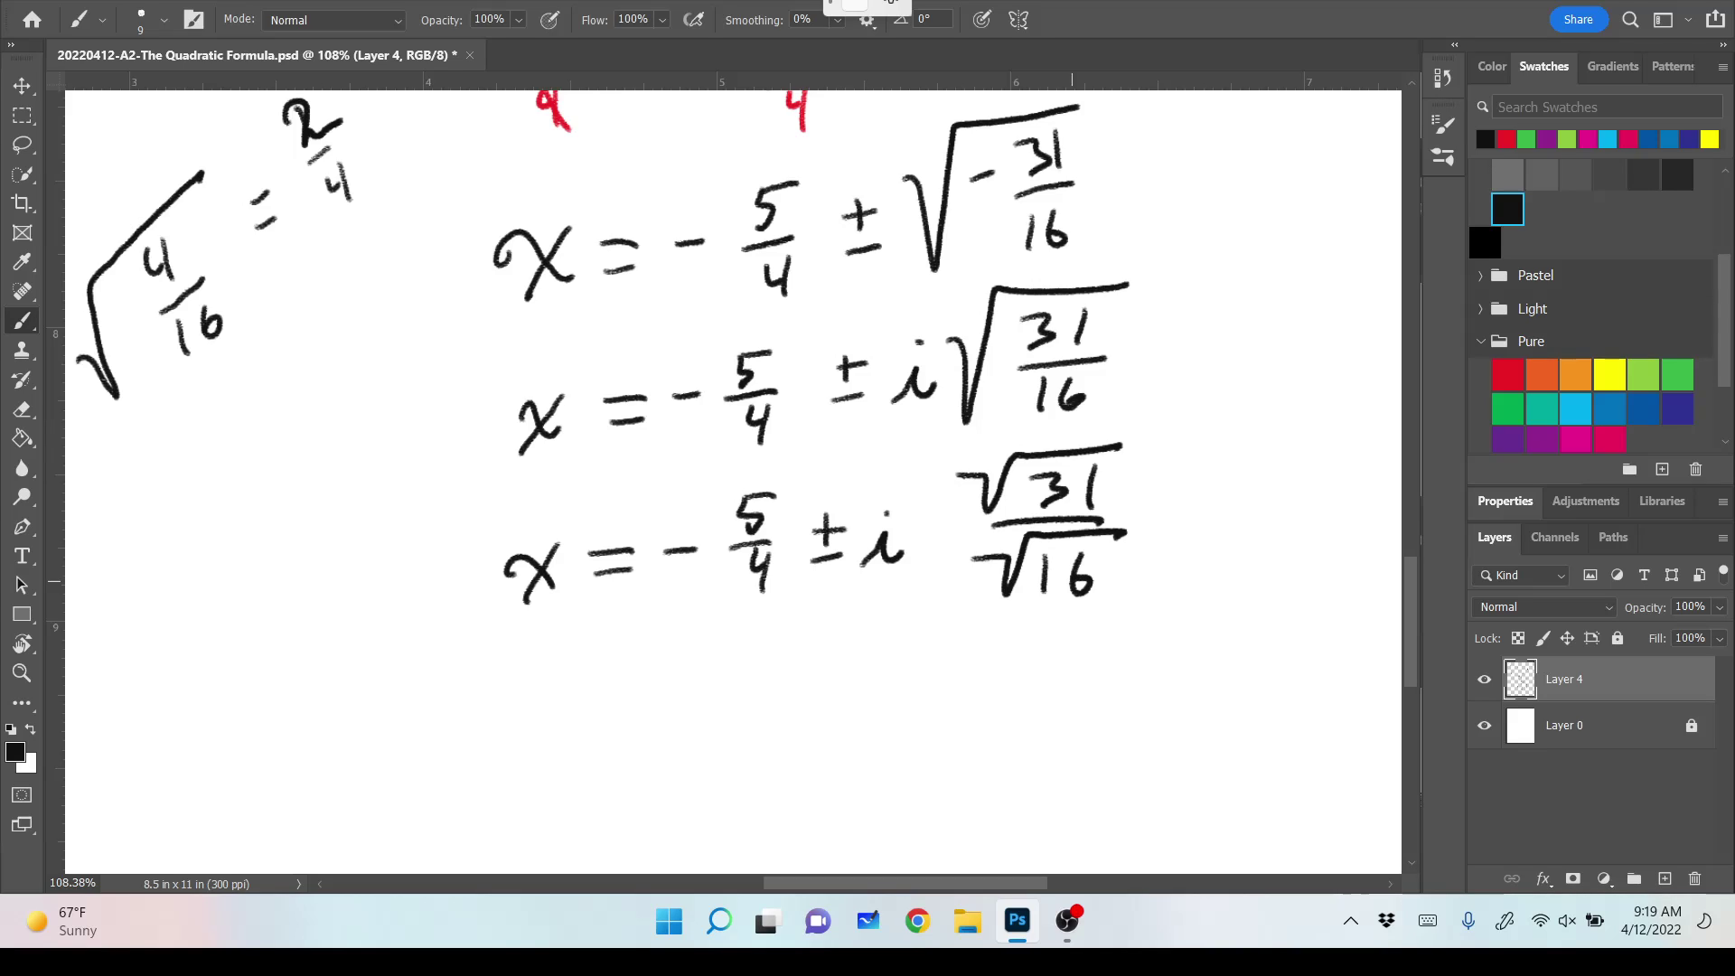
Write x = −5/4 ± i√31/4 on the next line, simplifying √16 to 4.
scroll(732, 479, "down", 2)
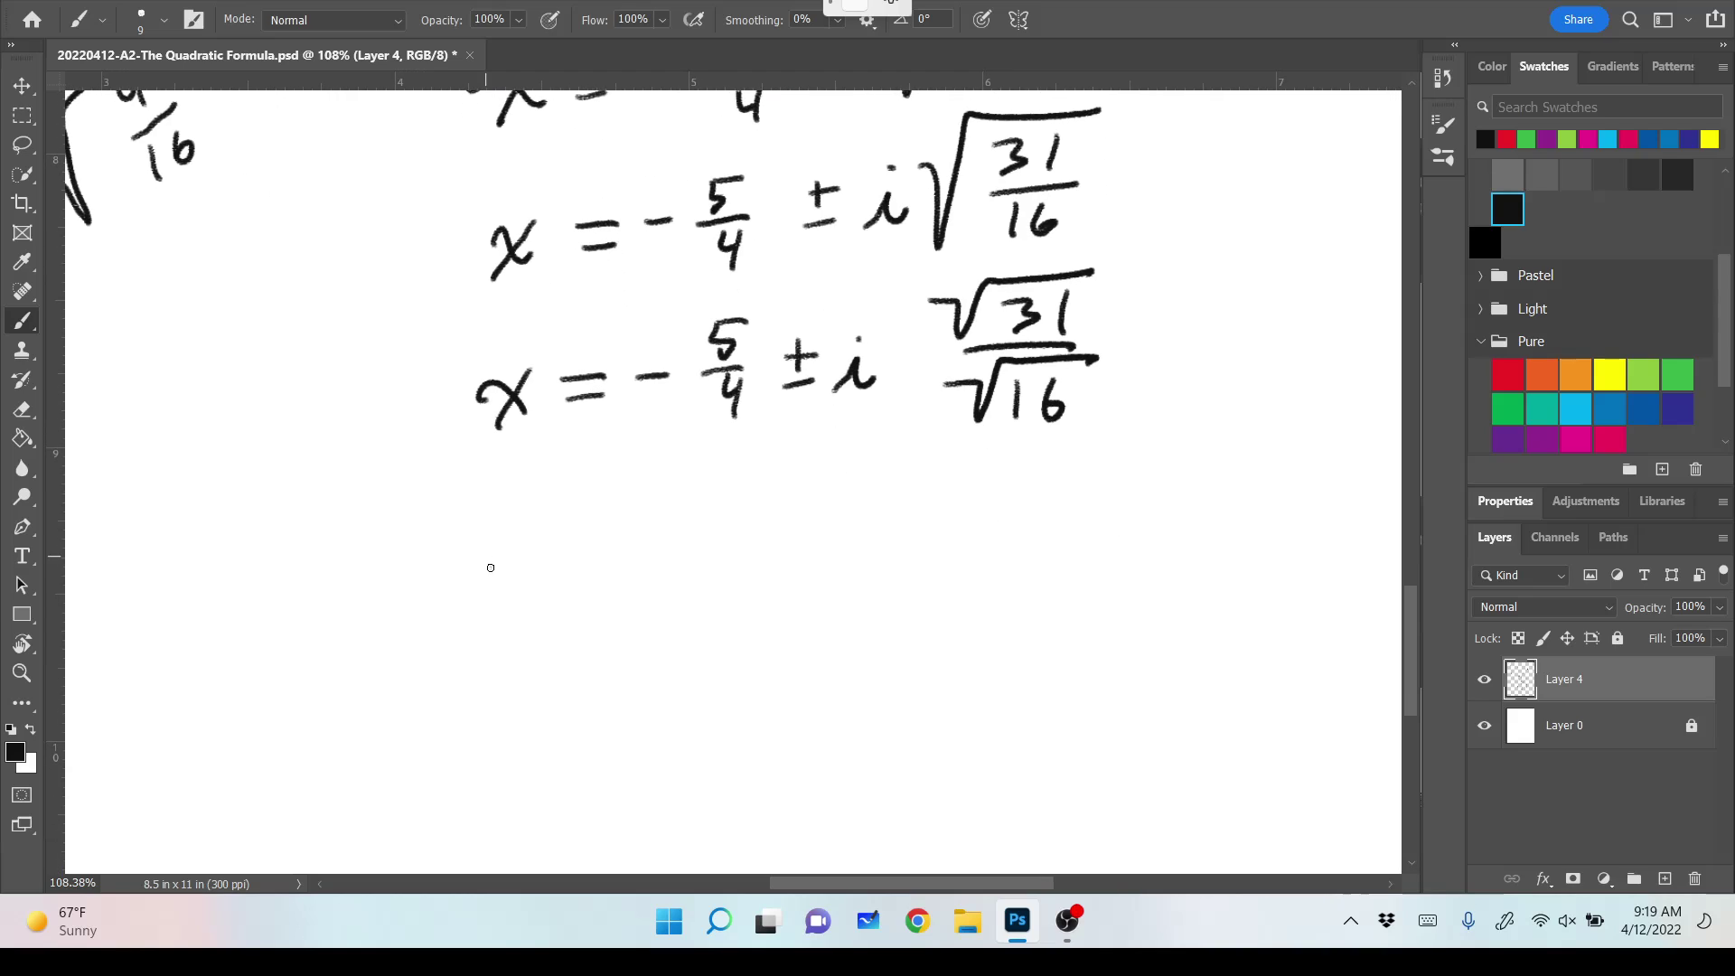
mouse_move(481, 577)
left_mouse_down()
mouse_move(527, 592)
mouse_move(498, 596)
mouse_move(724, 530)
mouse_move(709, 541)
left_mouse_up()
left_click_drag(714, 510, 737, 502)
mouse_move(694, 560)
left_mouse_down()
mouse_move(732, 556)
mouse_move(721, 609)
left_mouse_up()
mouse_move(795, 525)
left_mouse_down()
mouse_move(810, 562)
mouse_move(868, 551)
mouse_move(963, 523)
mouse_move(993, 481)
mouse_move(1033, 471)
mouse_move(994, 523)
left_mouse_up()
left_click(875, 511)
mouse_move(1025, 493)
left_mouse_down()
mouse_move(996, 520)
mouse_move(1027, 536)
mouse_move(996, 610)
left_mouse_up()
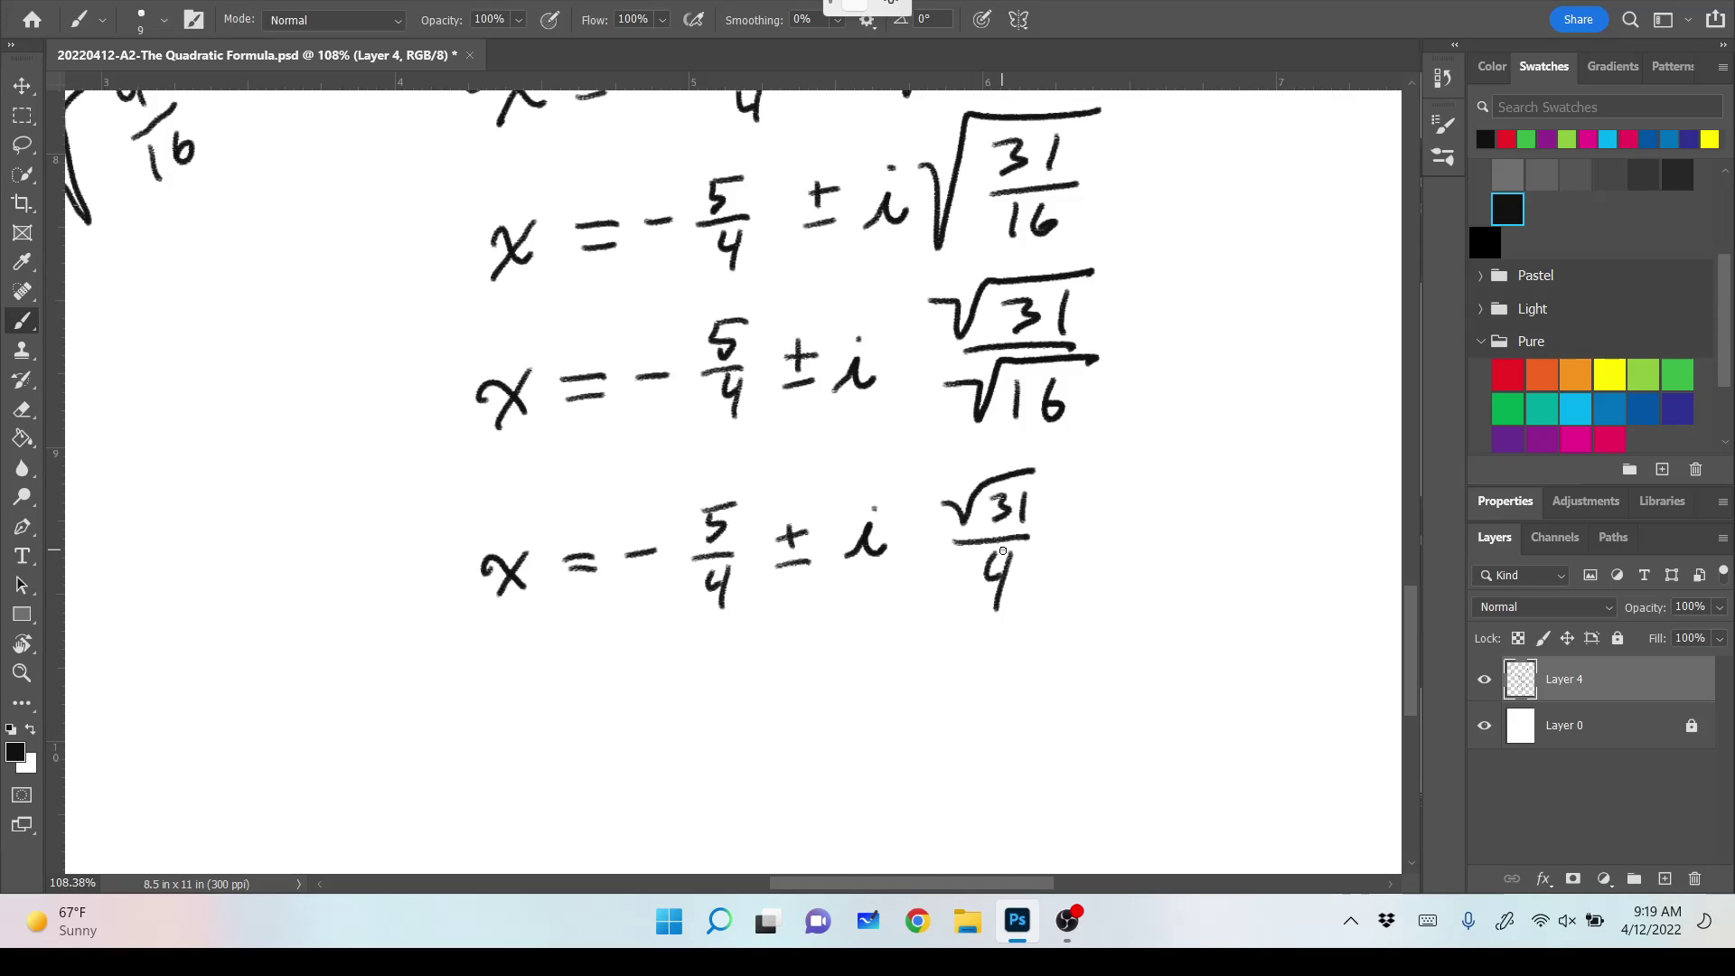
mouse_move(992, 548)
left_mouse_down()
mouse_move(985, 582)
mouse_move(1015, 579)
left_mouse_up()
left_click_drag(1010, 551, 996, 611)
Write x = (−5 ± i√31)/4, then circle it and x = −5/4 ± i√31/4.
scroll(733, 483, "down", 4)
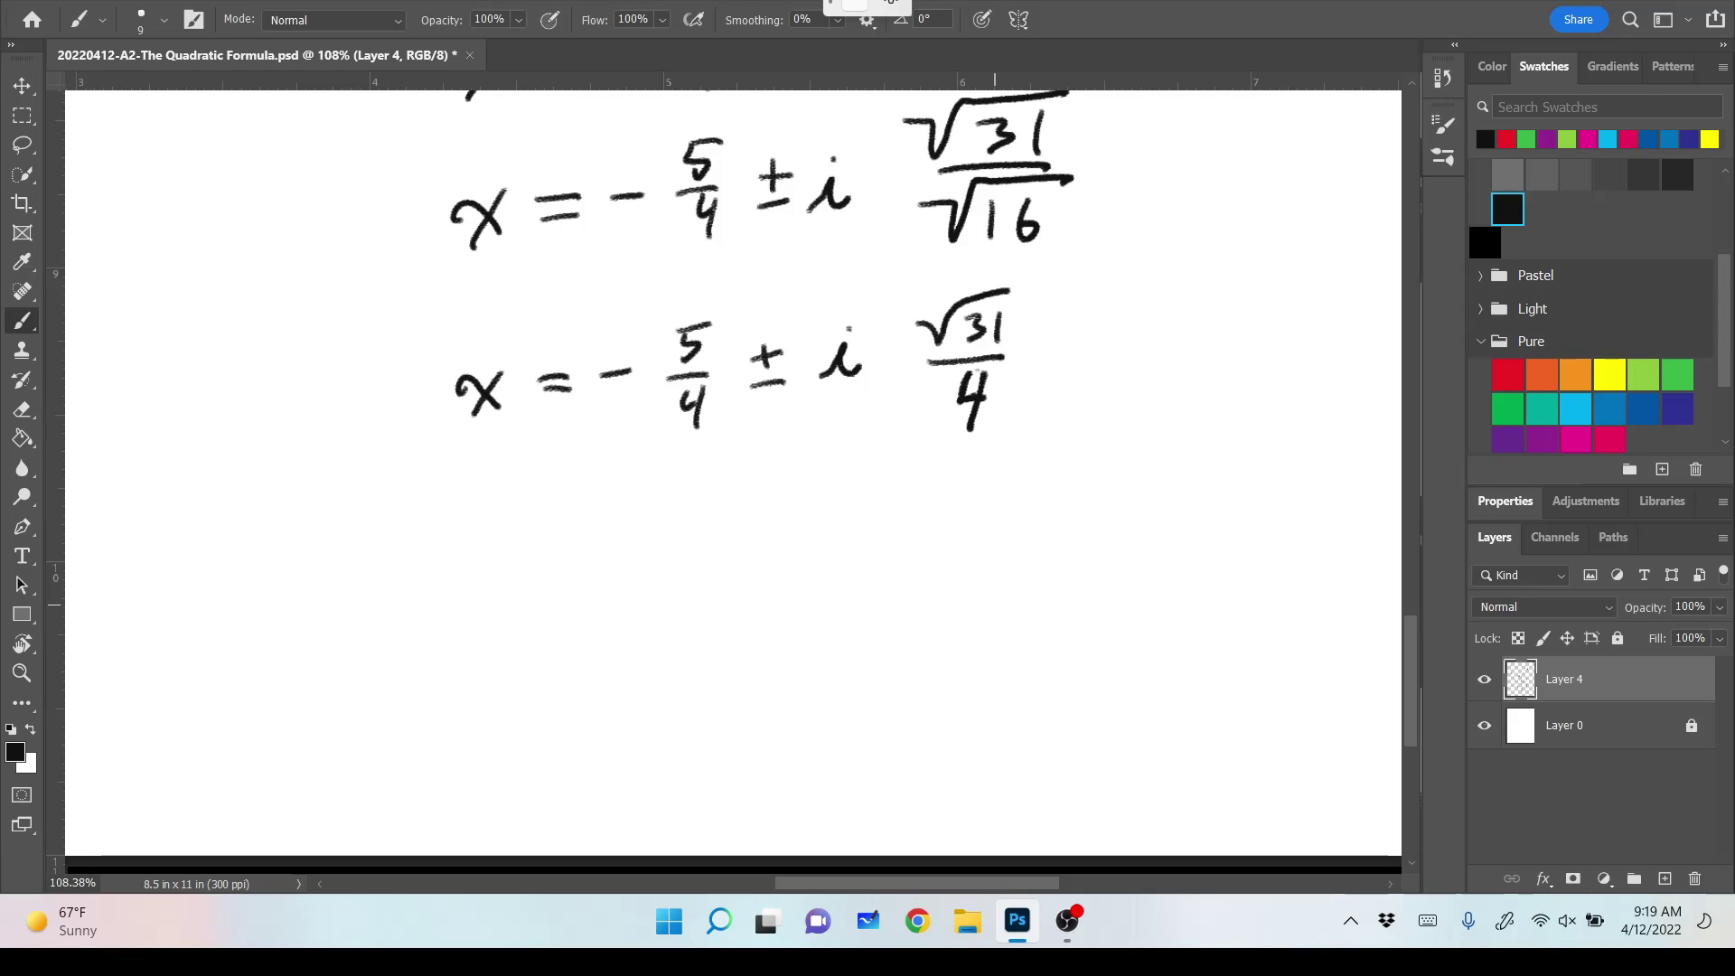
mouse_move(463, 569)
left_mouse_down()
mouse_move(515, 572)
mouse_move(474, 587)
mouse_move(555, 540)
left_mouse_up()
mouse_move(528, 559)
left_mouse_down()
mouse_move(644, 517)
mouse_move(690, 520)
mouse_move(688, 487)
mouse_move(740, 508)
left_mouse_up()
mouse_move(728, 496)
left_mouse_down()
mouse_move(796, 502)
mouse_move(805, 474)
mouse_move(856, 521)
mouse_move(917, 471)
left_mouse_up()
left_click(801, 474)
left_click_drag(881, 490, 883, 521)
left_click_drag(907, 493, 907, 524)
left_click_drag(631, 551, 928, 551)
left_click_drag(769, 574, 783, 592)
left_click_drag(792, 579, 792, 625)
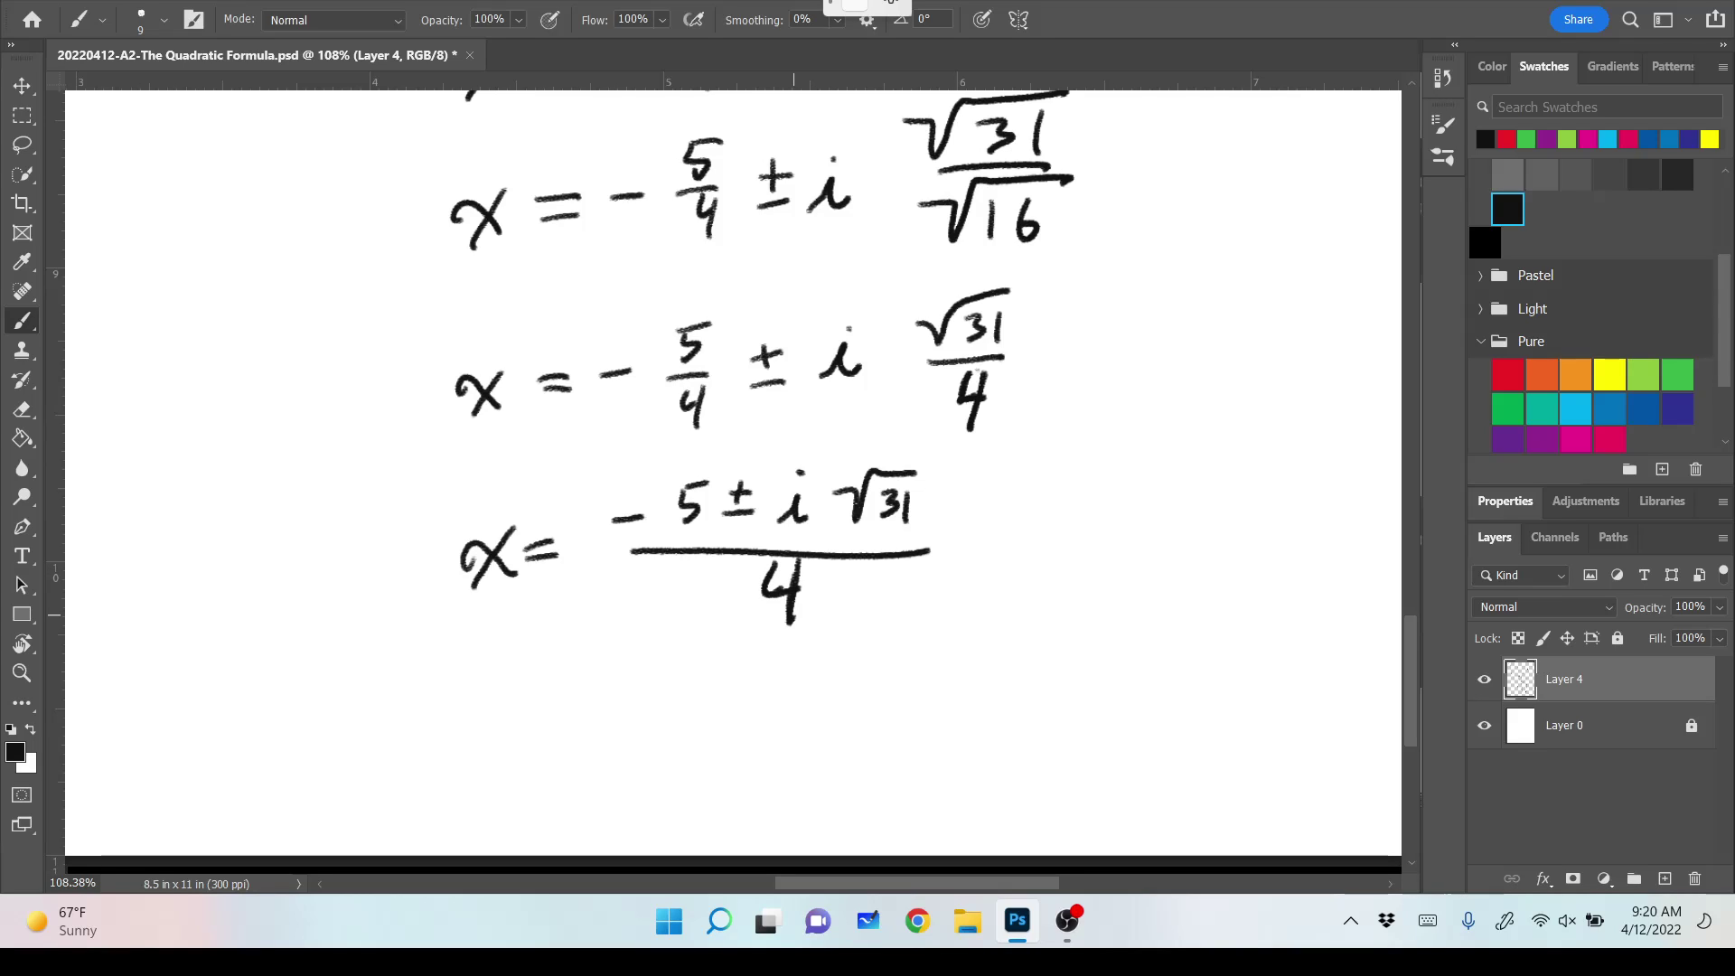
mouse_move(984, 479)
left_mouse_down()
mouse_move(926, 459)
mouse_move(382, 574)
mouse_move(1055, 518)
mouse_move(1000, 476)
left_mouse_up()
mouse_move(359, 485)
left_mouse_down()
mouse_move(993, 469)
mouse_move(1176, 353)
mouse_move(993, 244)
mouse_move(604, 271)
mouse_move(387, 408)
mouse_move(517, 462)
left_mouse_up()
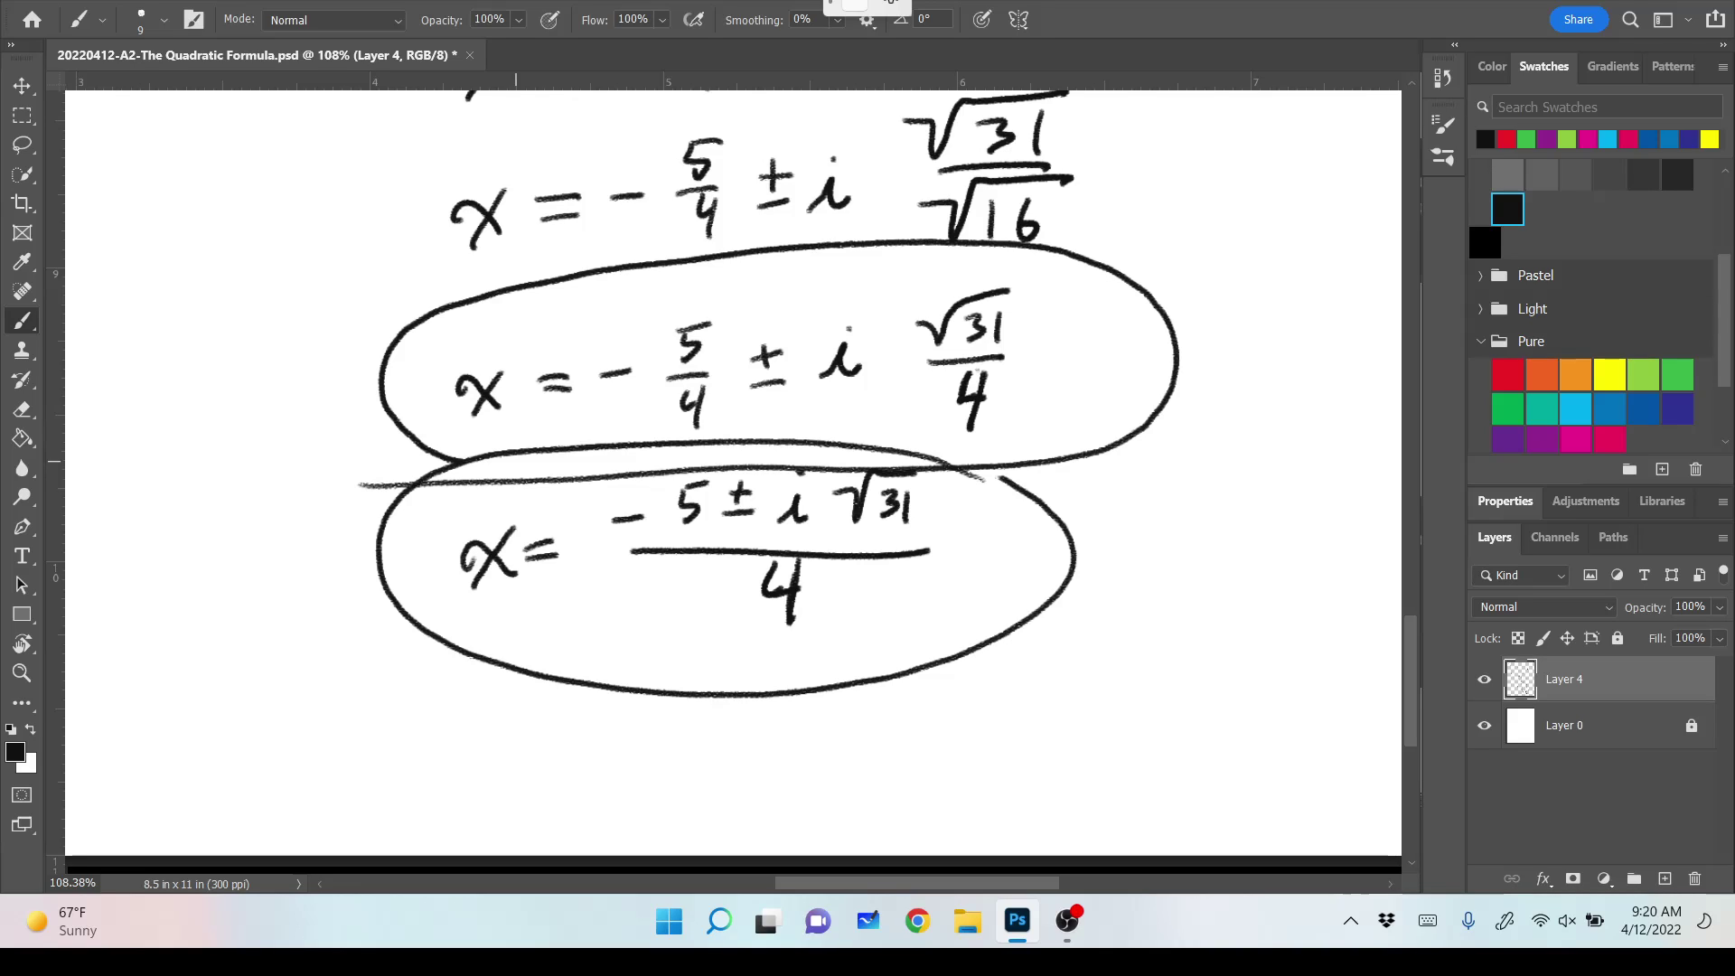
scroll(732, 452, "down", 2)
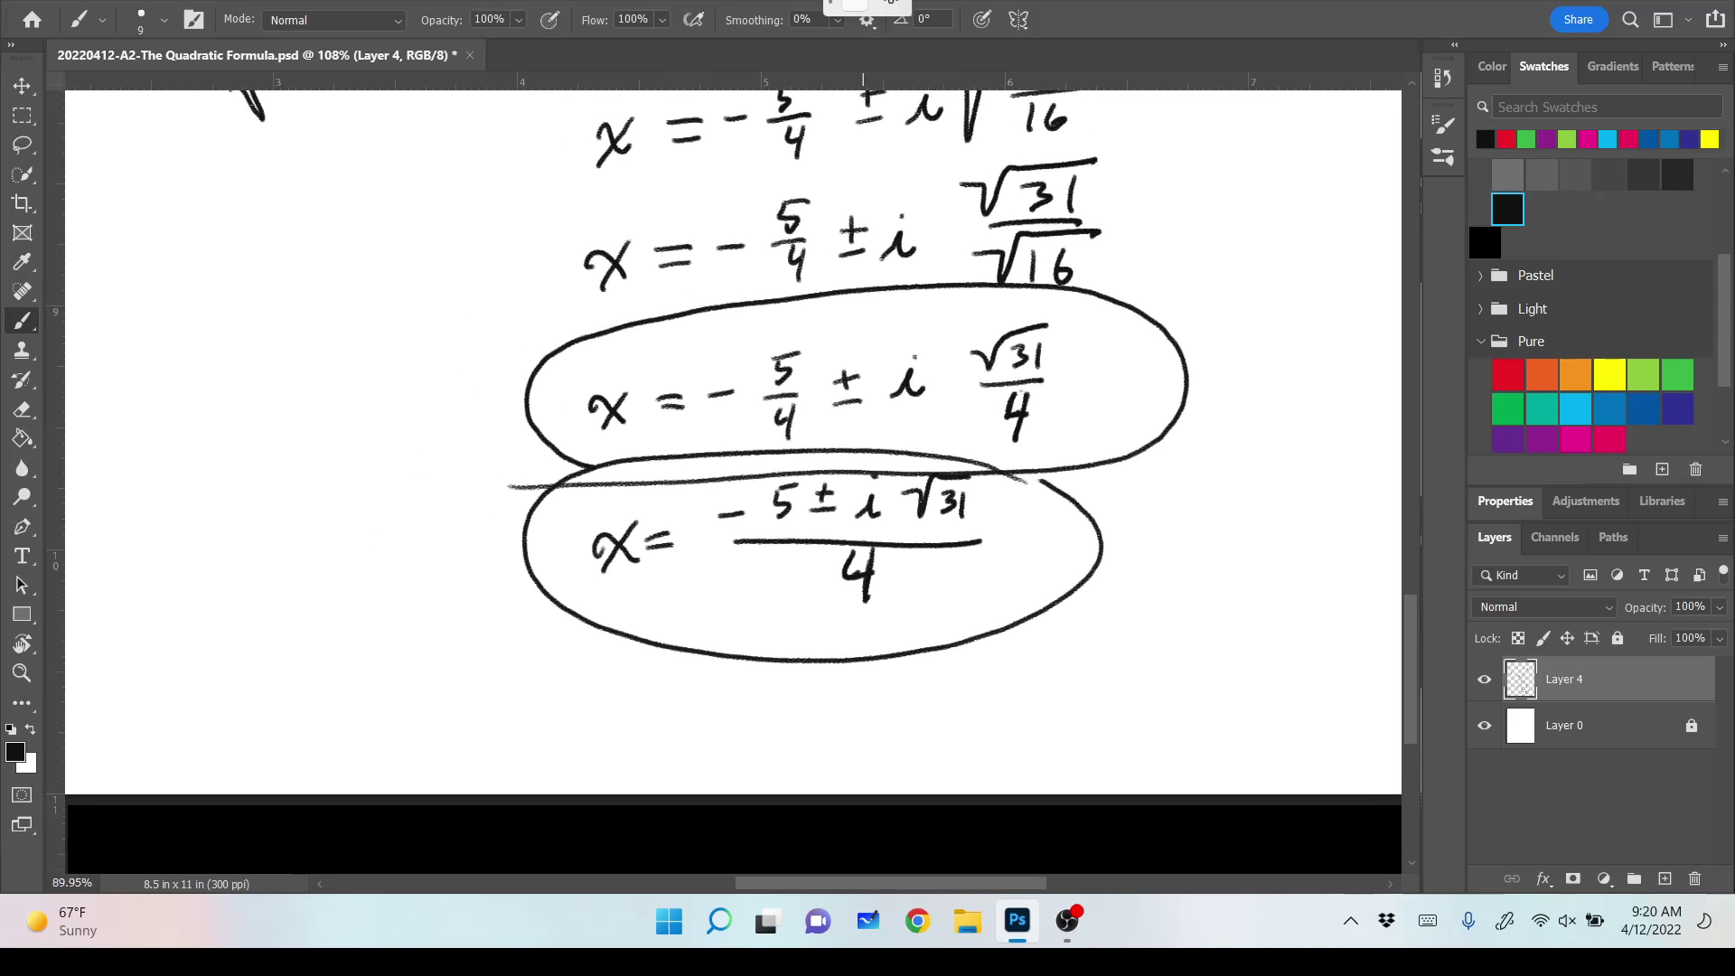
scroll(732, 362, "down", 3)
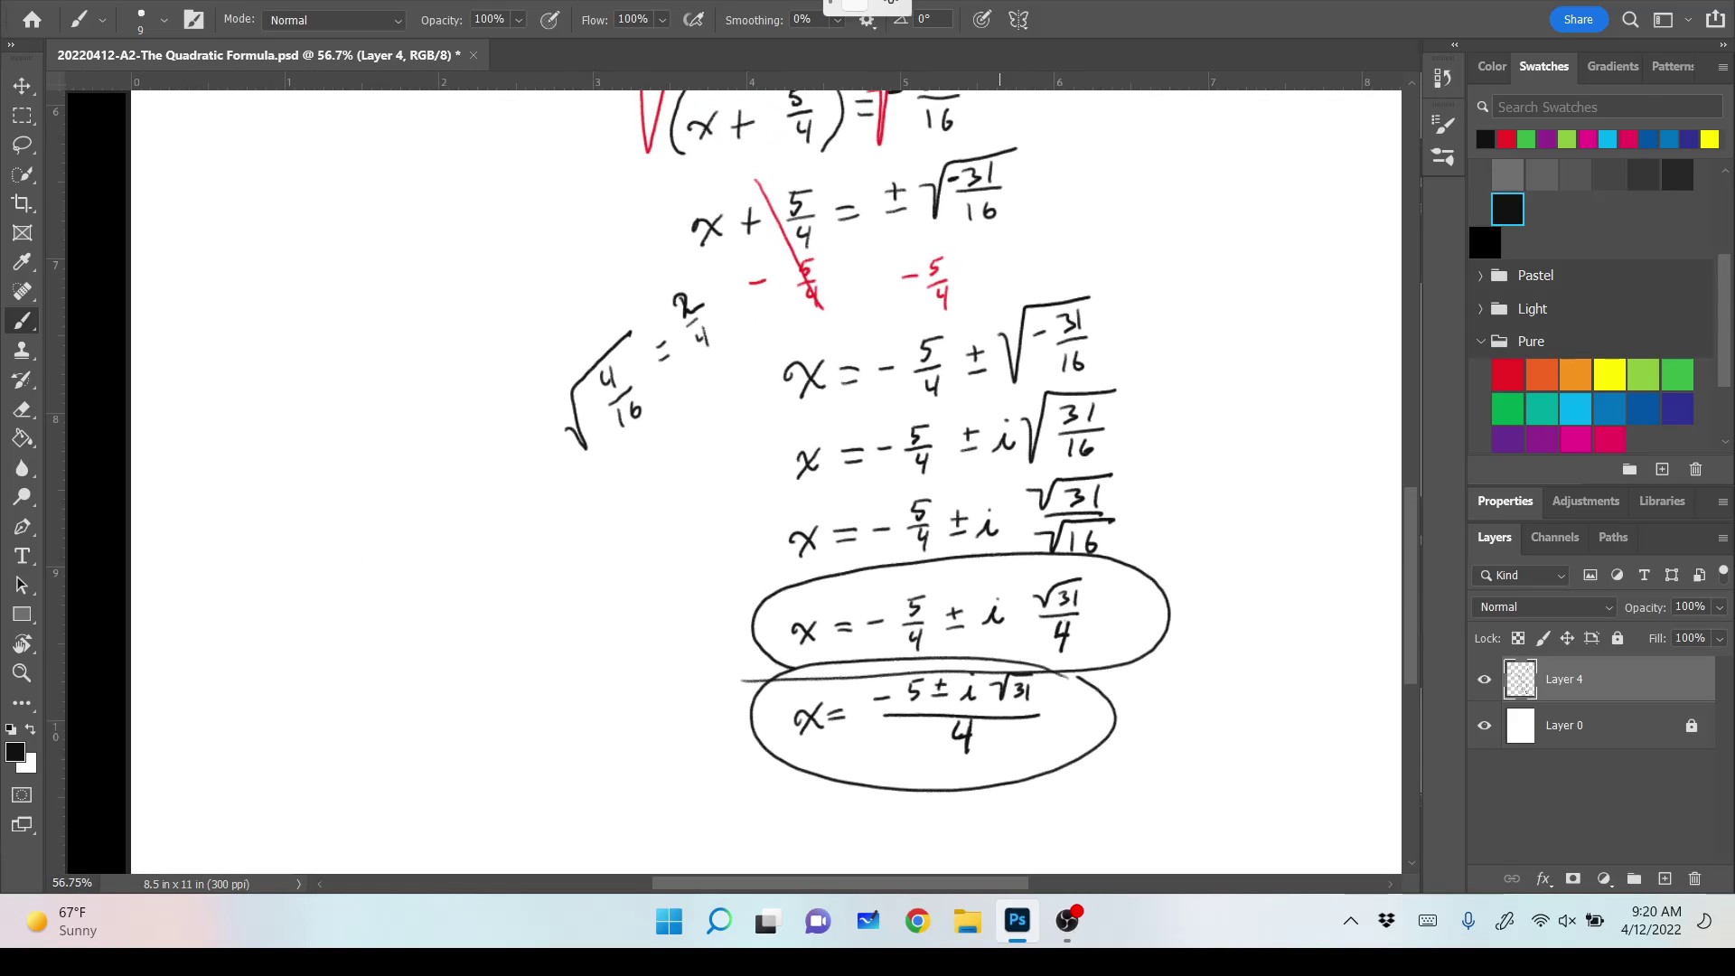
scroll(750, 479, "up", 2)
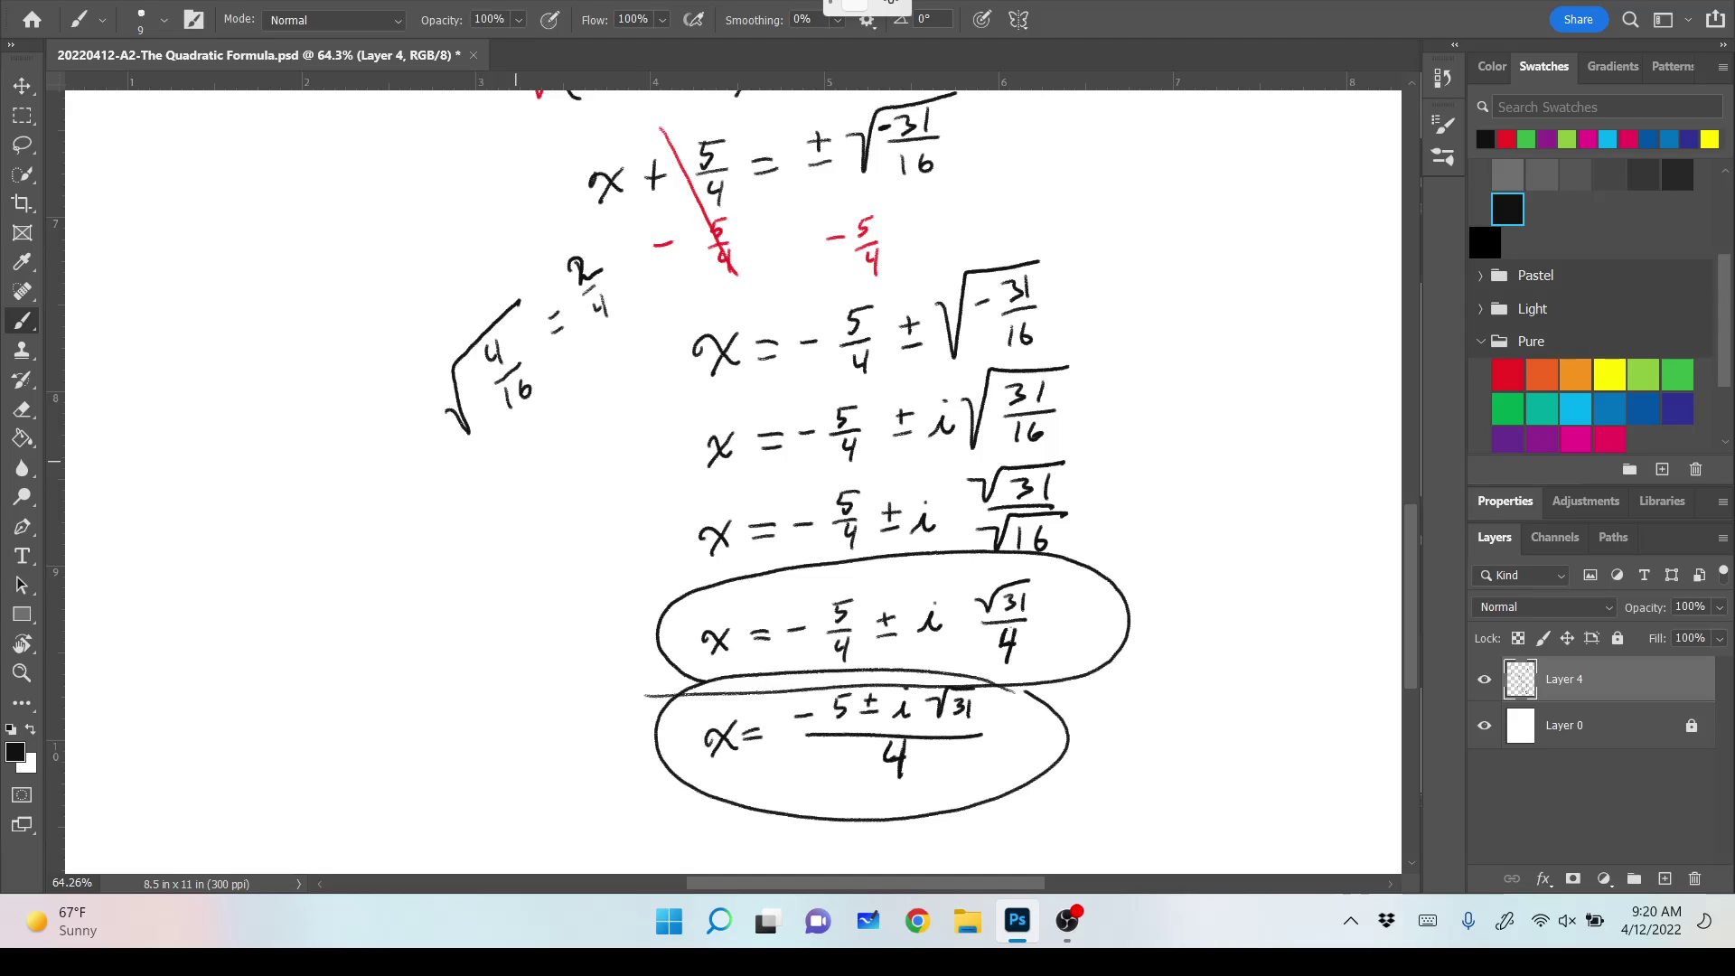
mouse_move(583, 271)
left_mouse_down()
mouse_move(597, 266)
mouse_move(567, 256)
mouse_move(547, 387)
mouse_move(502, 317)
mouse_move(480, 341)
mouse_move(469, 329)
mouse_move(449, 417)
mouse_move(620, 659)
mouse_move(819, 774)
mouse_move(785, 480)
left_mouse_up()
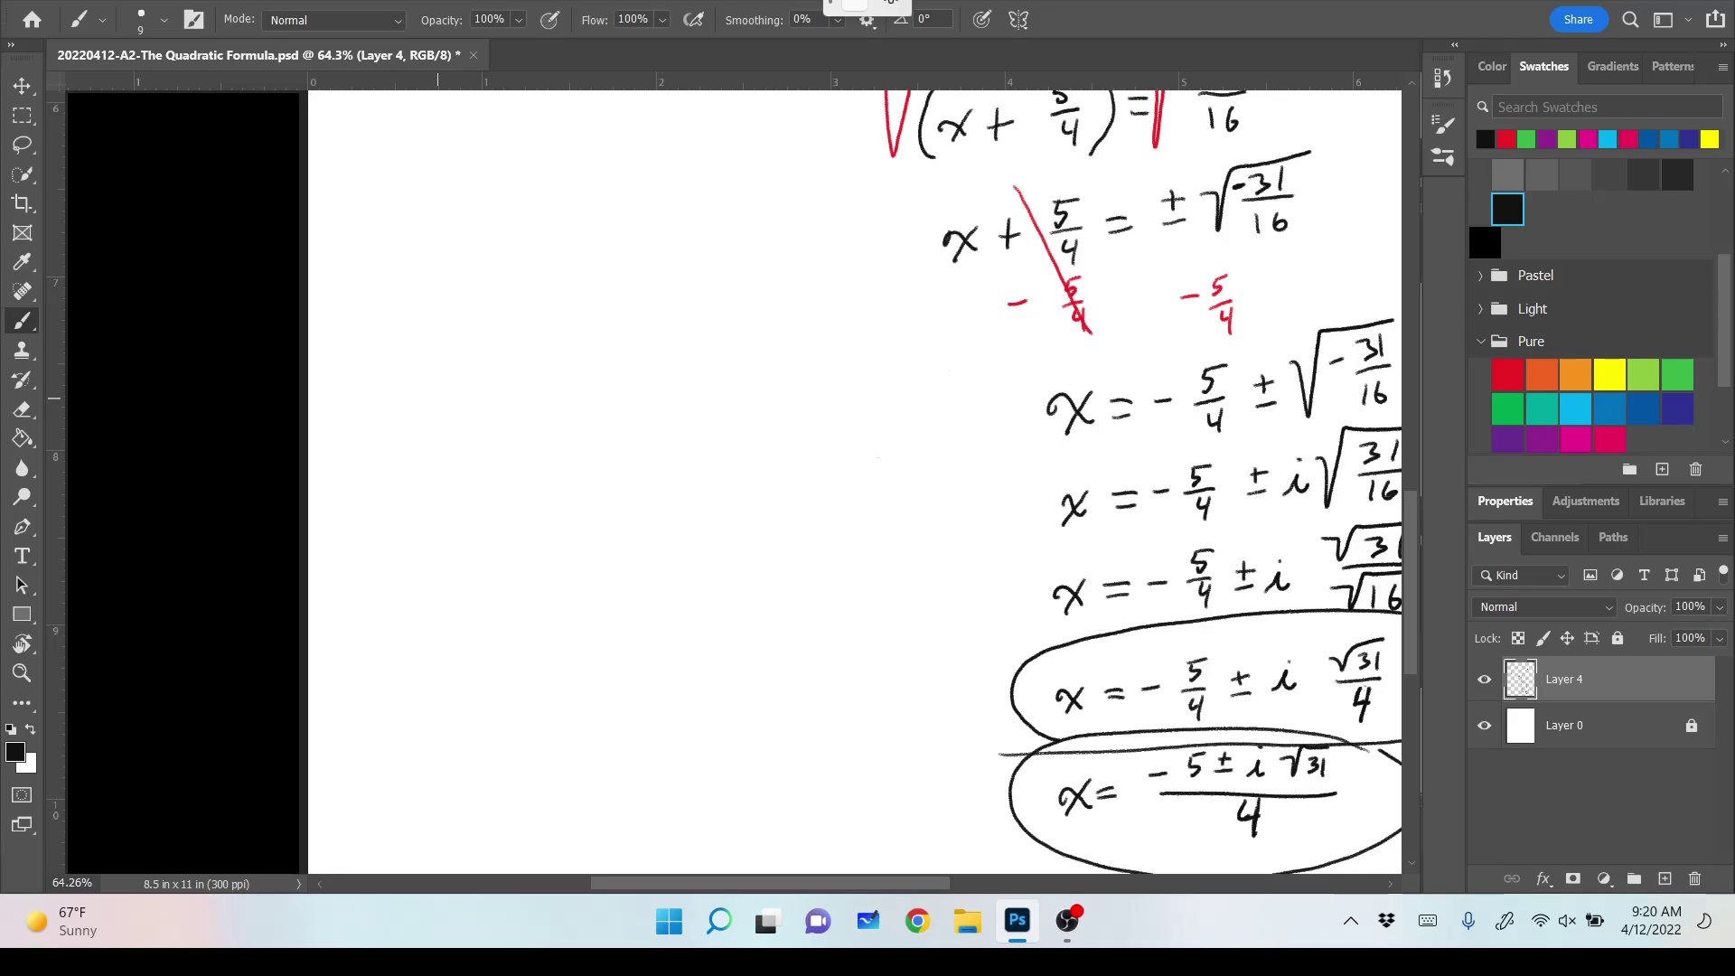
scroll(765, 482, "up", 5)
Handwrite the underlined problem label #42 at the top left.
scroll(765, 481, "up", 1)
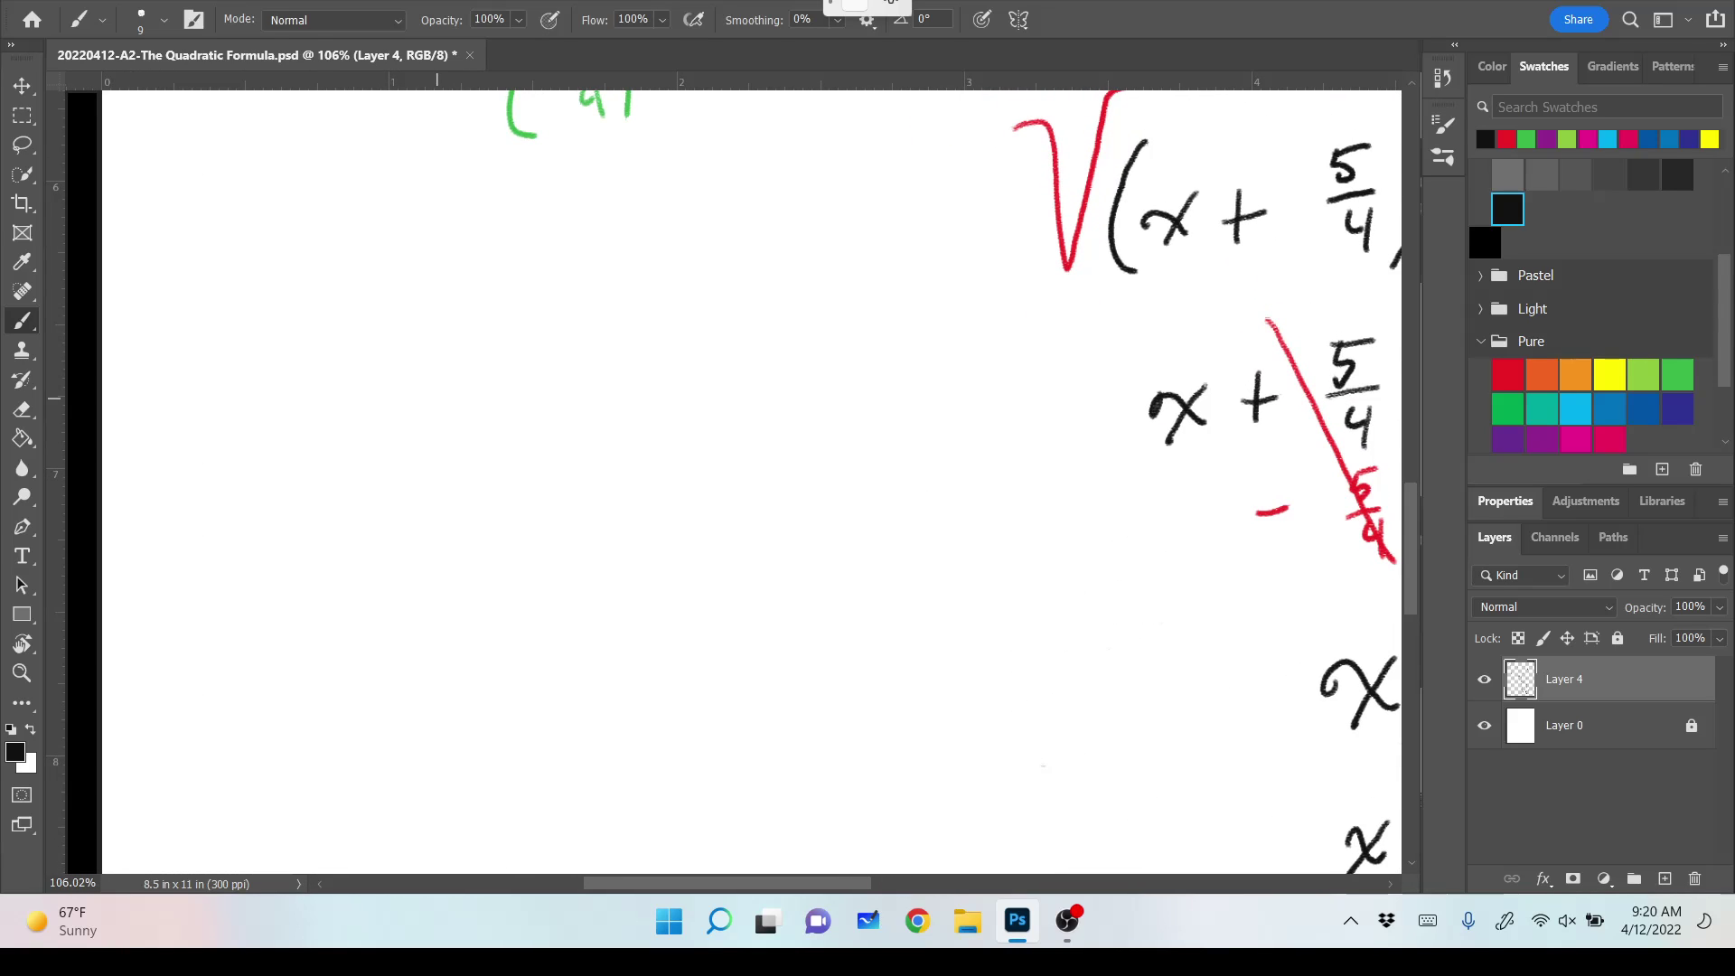
mouse_move(153, 240)
left_mouse_down()
mouse_move(145, 277)
mouse_move(166, 281)
mouse_move(180, 247)
left_mouse_up()
left_click_drag(141, 267, 204, 271)
mouse_move(206, 256)
left_mouse_down()
mouse_move(203, 289)
mouse_move(246, 288)
mouse_move(230, 310)
left_mouse_up()
left_click_drag(268, 250, 232, 313)
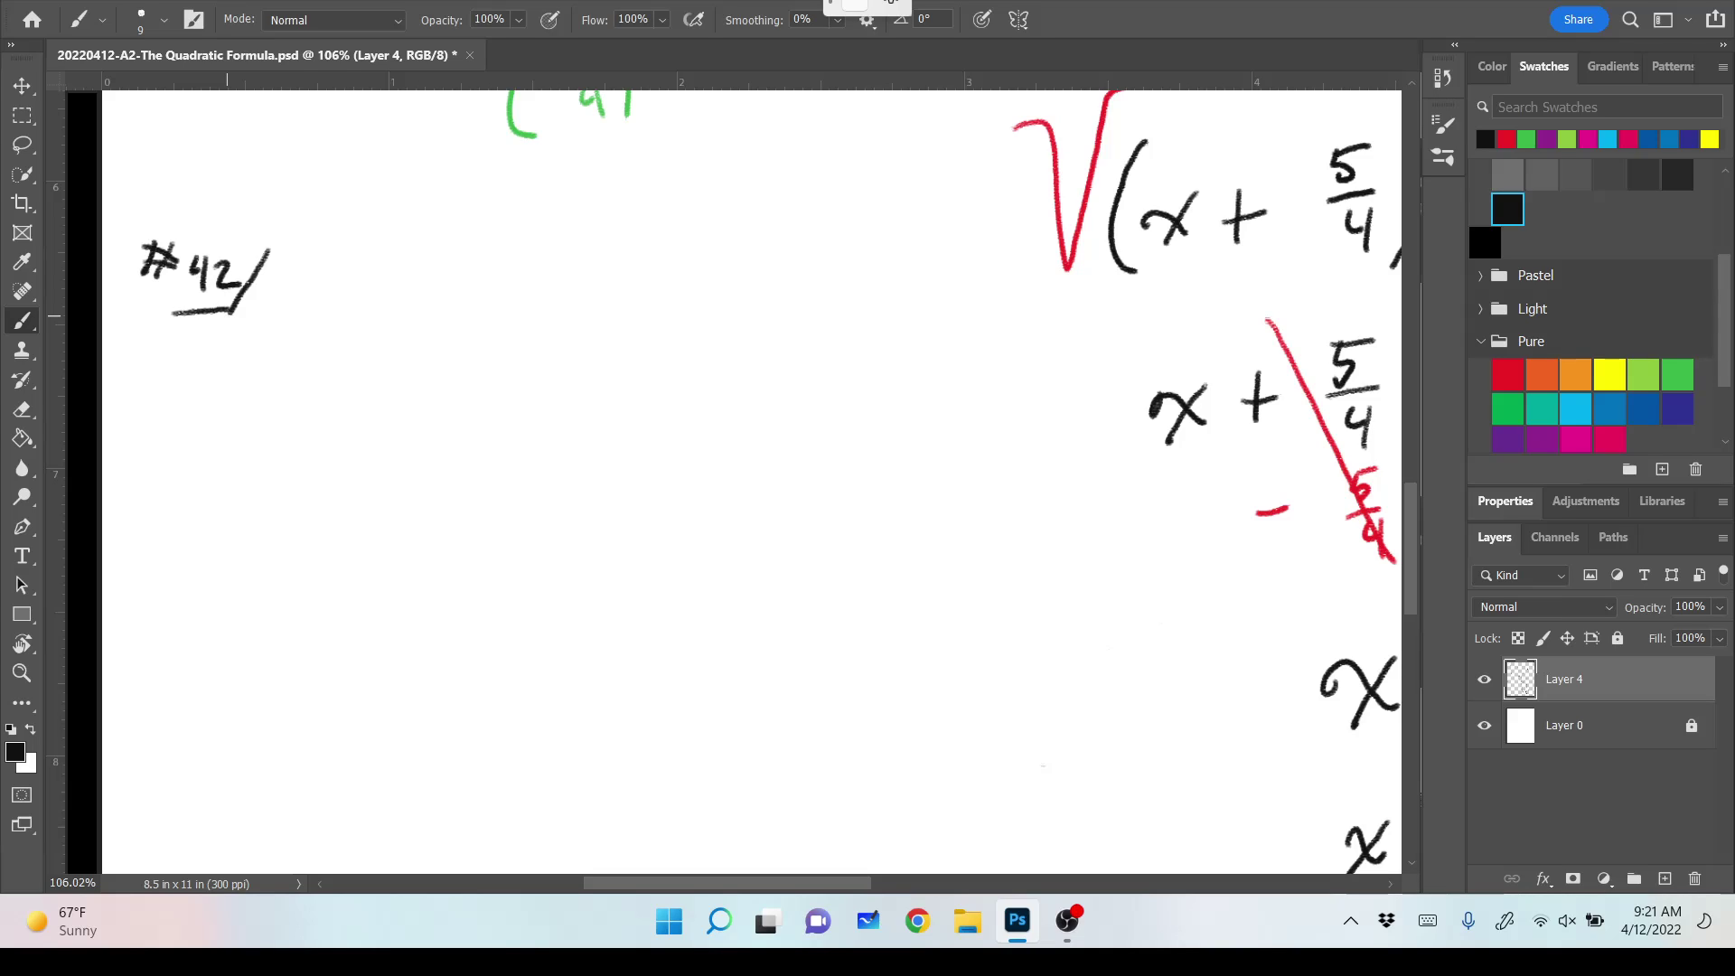
Write the equation 3x² − 4x = 2 after the label.
mouse_move(306, 258)
left_mouse_down()
mouse_move(327, 271)
mouse_move(312, 298)
left_mouse_up()
mouse_move(351, 277)
left_mouse_down()
mouse_move(385, 271)
mouse_move(360, 300)
left_mouse_up()
left_click_drag(391, 244, 411, 257)
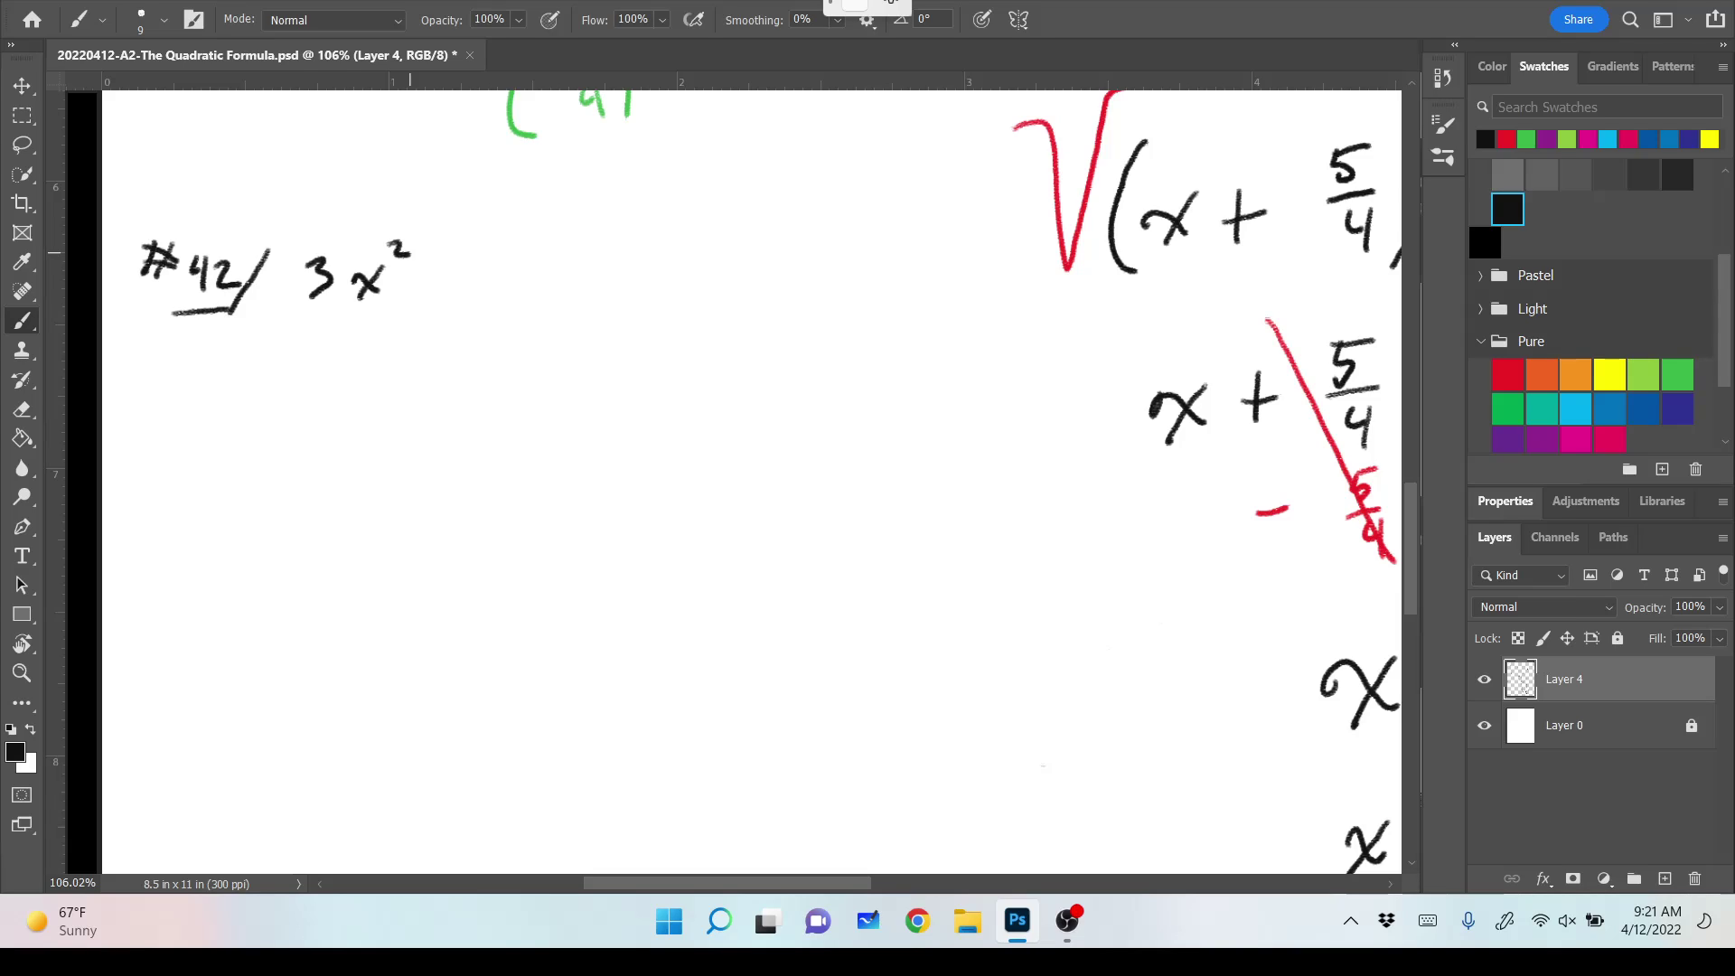
left_click_drag(432, 280, 515, 262)
mouse_move(512, 242)
left_mouse_down()
mouse_move(508, 289)
mouse_move(571, 283)
mouse_move(550, 295)
mouse_move(640, 266)
left_mouse_up()
mouse_move(608, 286)
left_mouse_down()
mouse_move(687, 263)
mouse_move(671, 294)
mouse_move(703, 297)
left_mouse_up()
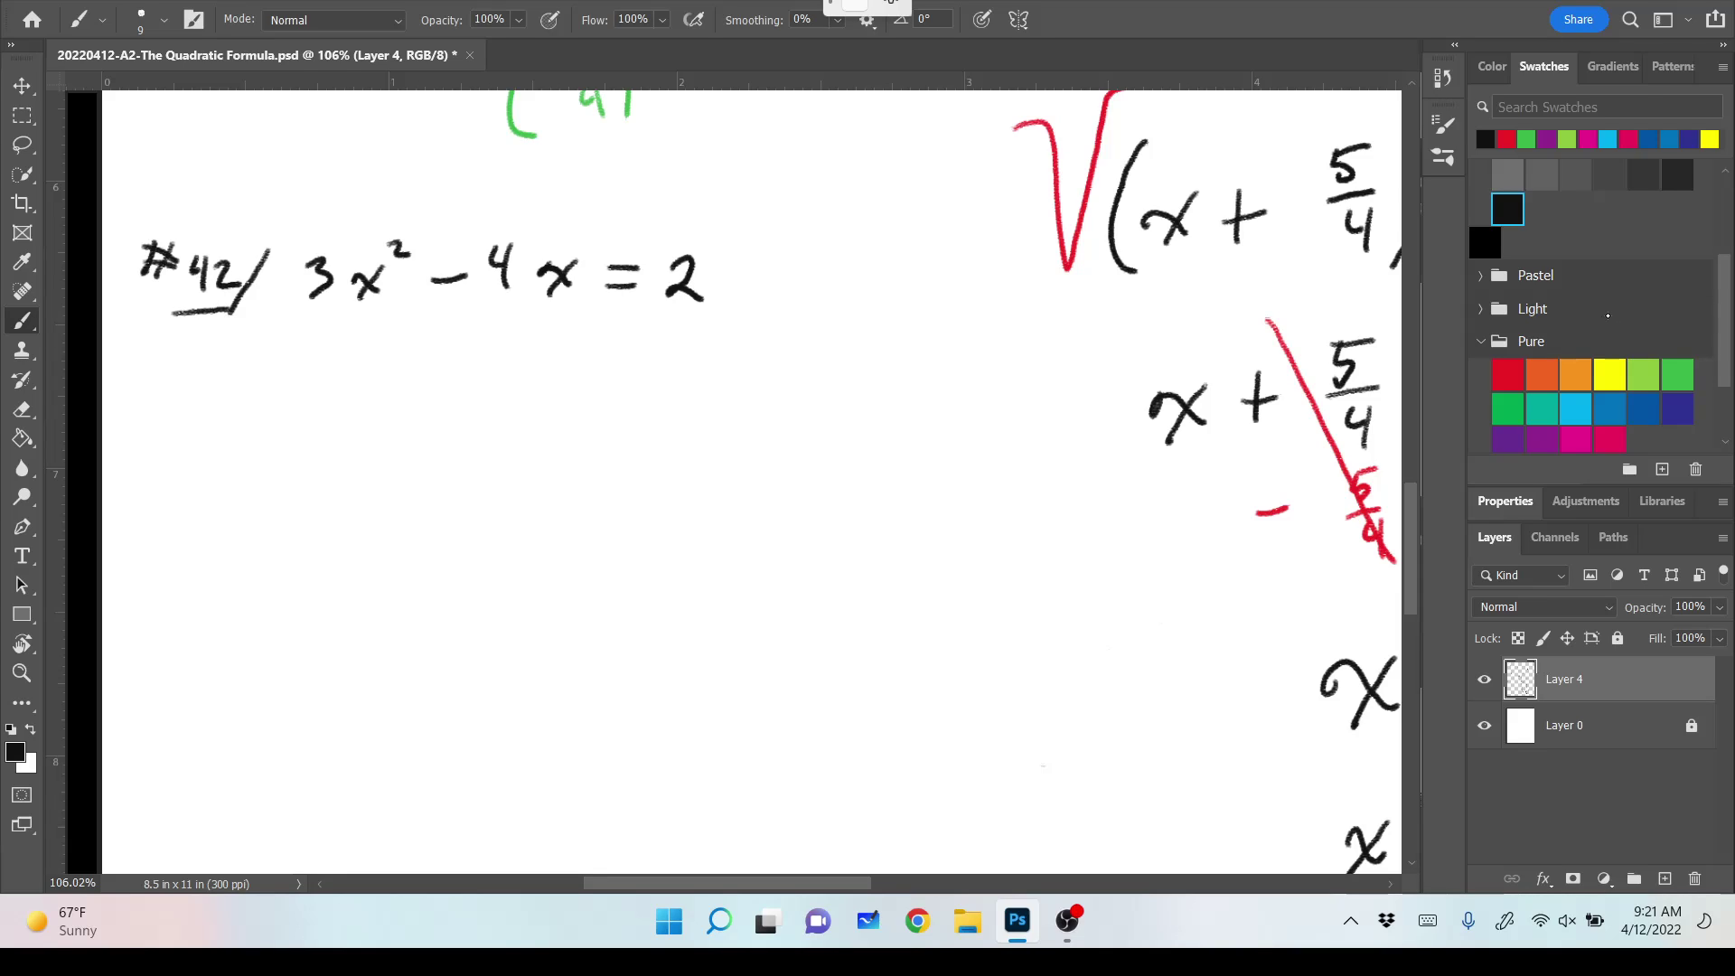
In orange, write a divisor 3 under 3x², 4x and 2.
left_click(1543, 375)
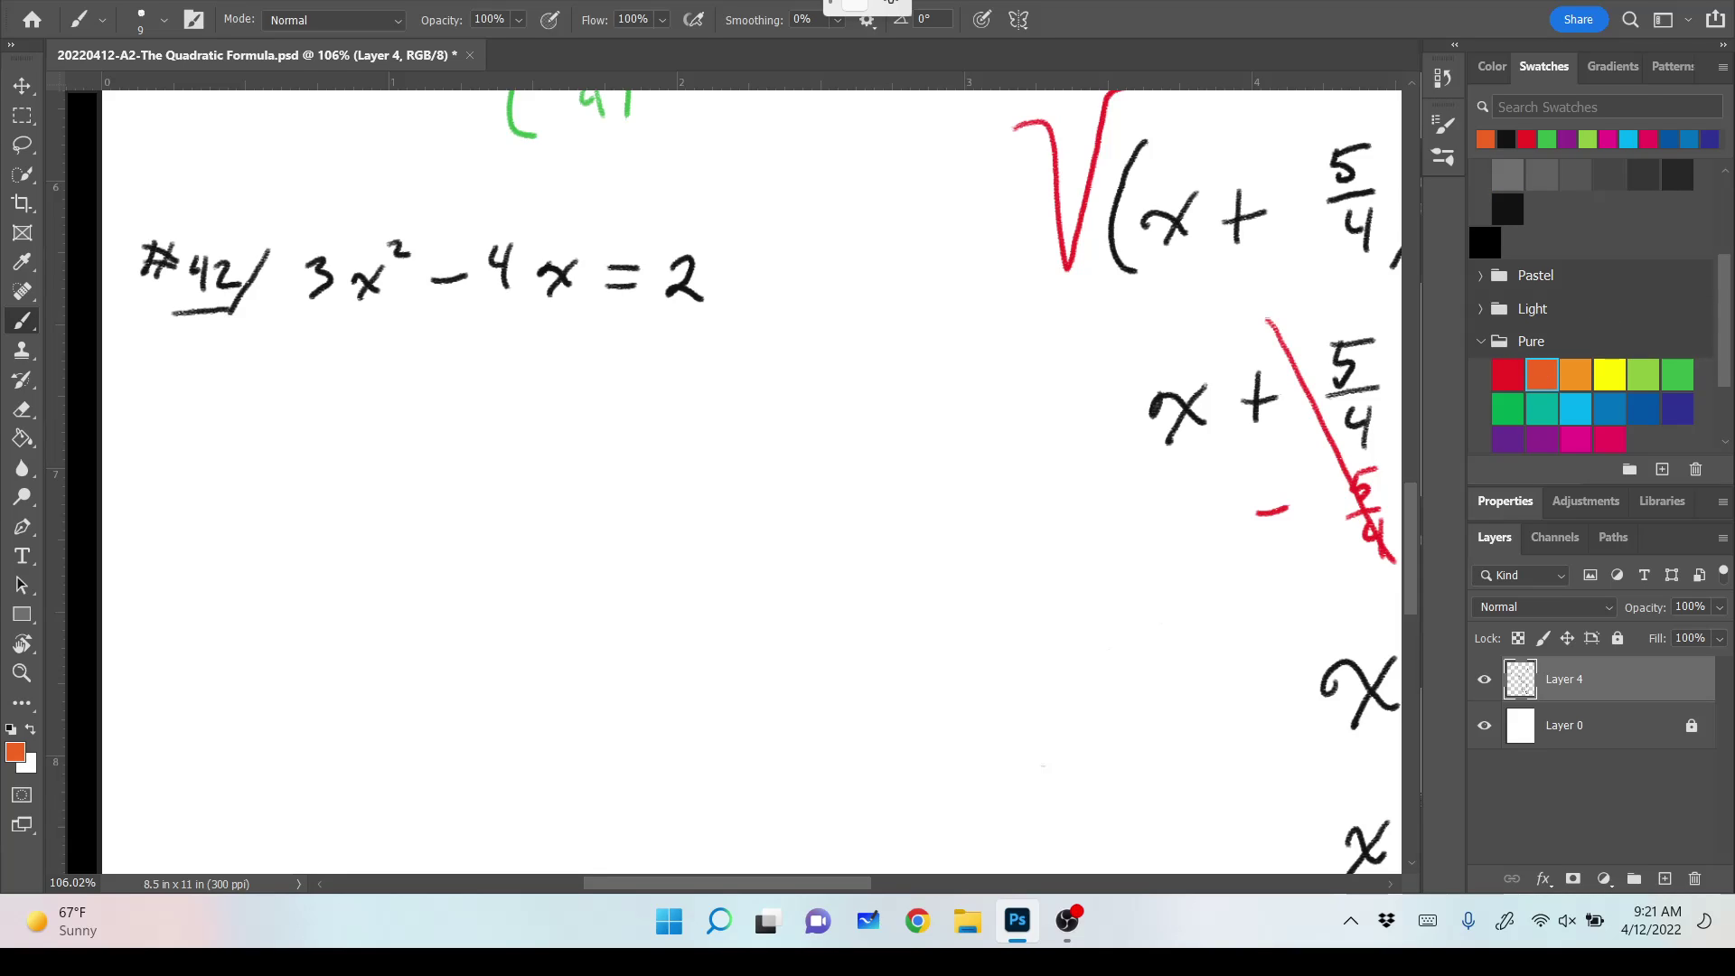
mouse_move(299, 308)
left_mouse_down()
mouse_move(384, 301)
mouse_move(331, 344)
left_mouse_up()
left_click_drag(495, 313, 569, 308)
mouse_move(531, 322)
left_mouse_down()
mouse_move(548, 337)
mouse_move(530, 350)
left_mouse_up()
mouse_move(660, 313)
left_mouse_down()
mouse_move(712, 310)
mouse_move(680, 355)
left_mouse_up()
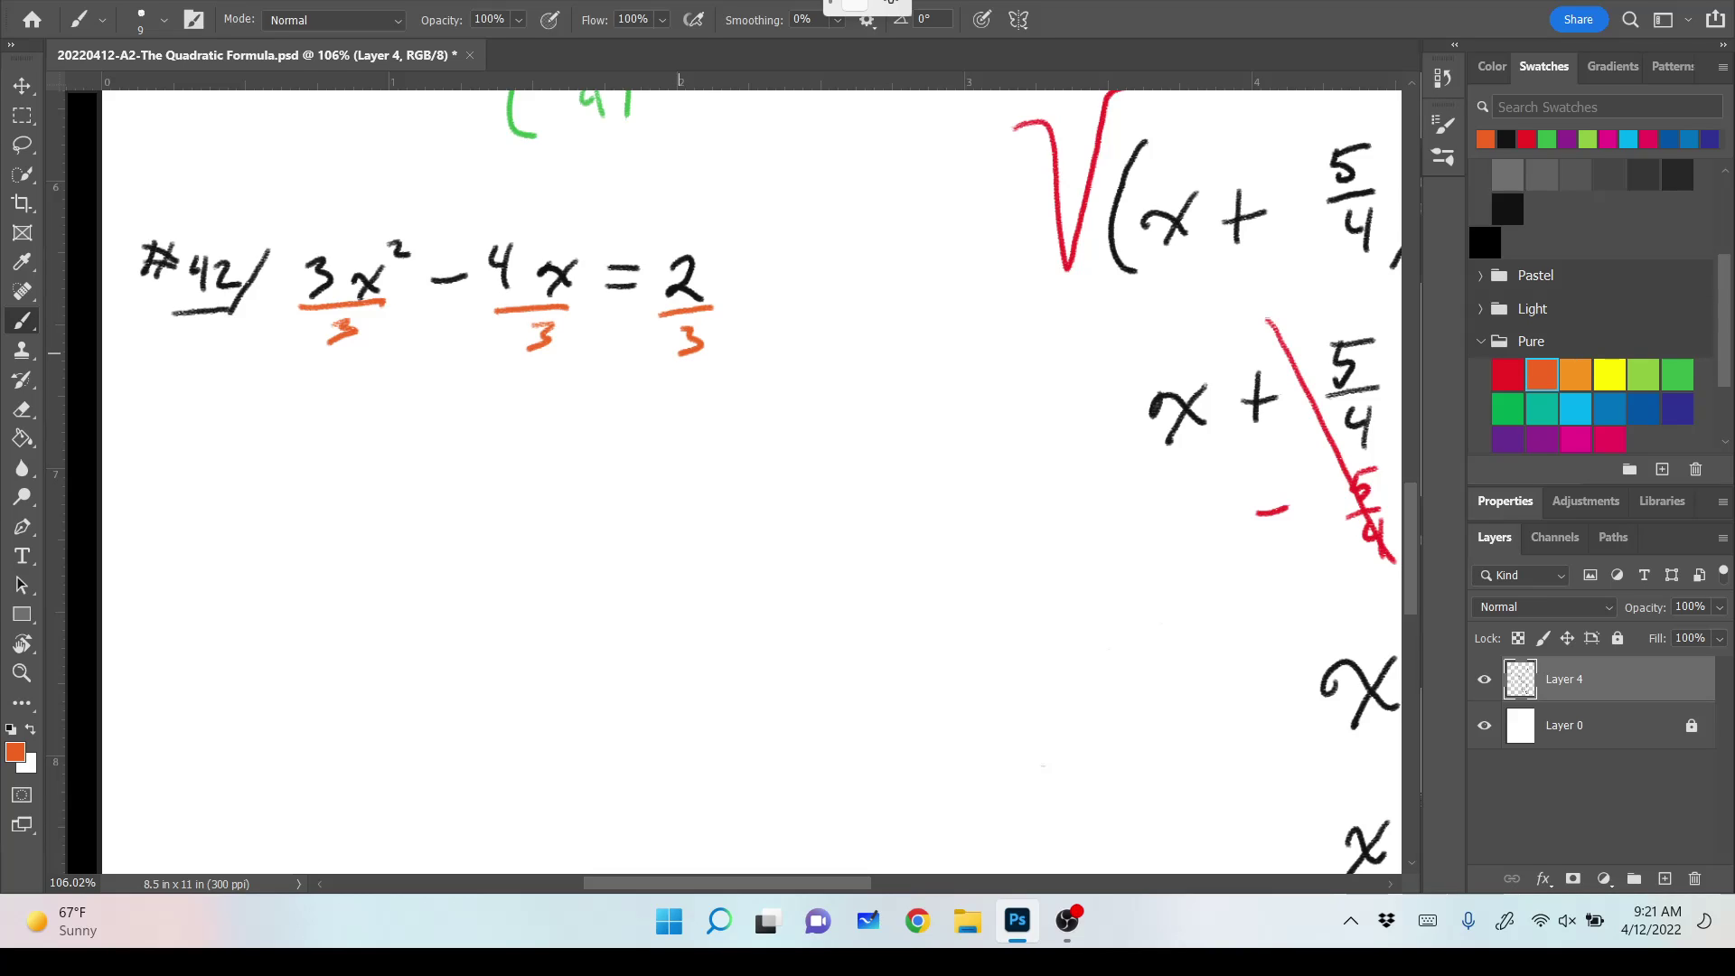
Back in black, start the next line as x² − 4/3 x.
left_click(1508, 209)
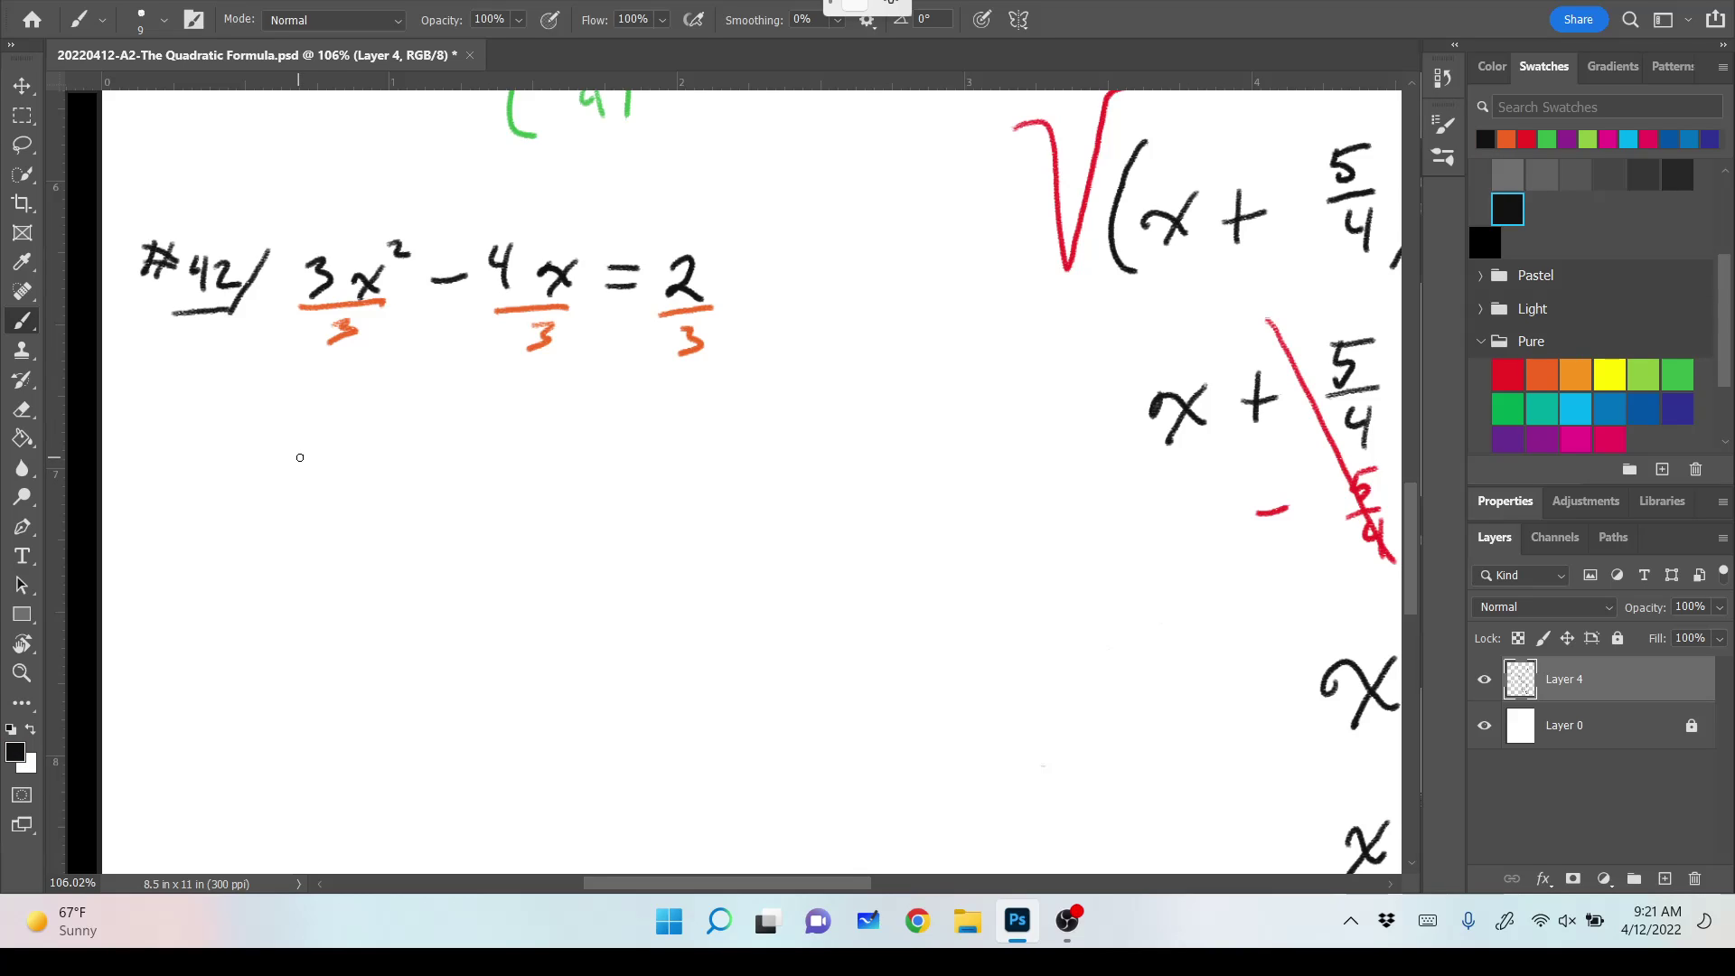
left_click_drag(308, 457, 312, 479)
mouse_move(348, 450)
left_mouse_down()
mouse_move(326, 480)
mouse_move(388, 436)
mouse_move(444, 454)
mouse_move(489, 452)
left_mouse_up()
mouse_move(476, 461)
left_mouse_down()
mouse_move(492, 458)
mouse_move(503, 493)
mouse_move(481, 500)
mouse_move(548, 470)
left_mouse_up()
left_click_drag(555, 444, 527, 484)
mouse_move(669, 445)
left_mouse_down()
mouse_move(696, 441)
mouse_move(697, 460)
mouse_move(774, 425)
mouse_move(761, 488)
left_mouse_up()
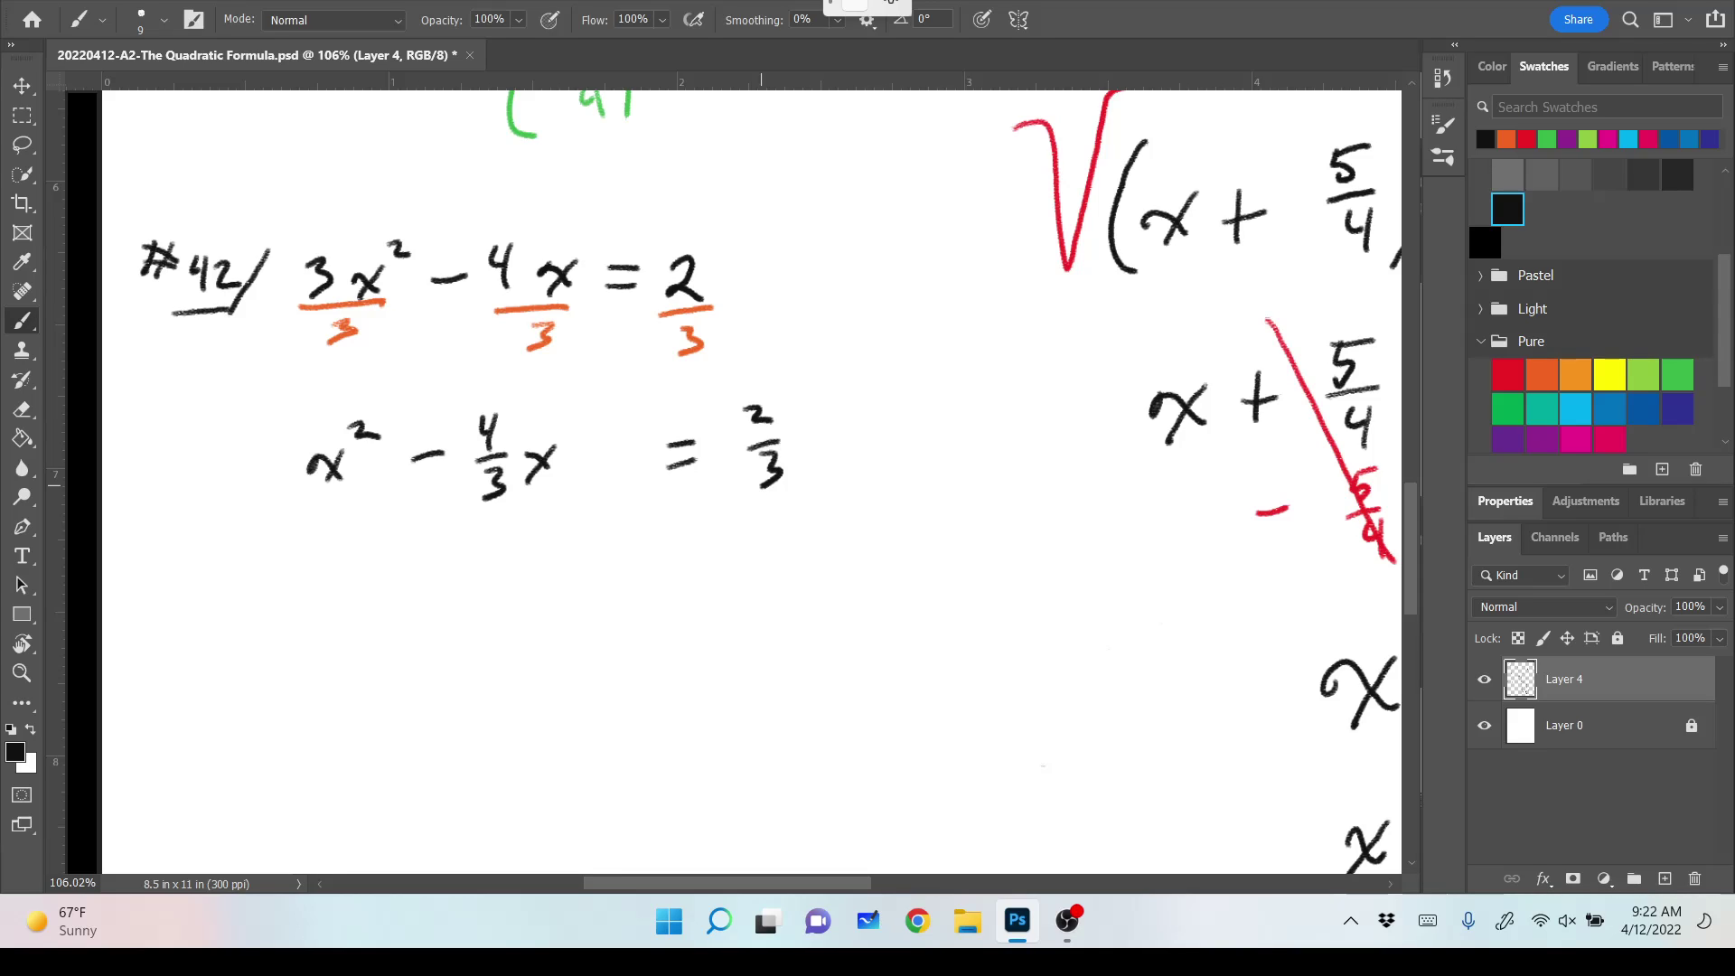
In green, write (−4/3 · 1/2)² to the right of the equation.
left_click(1678, 374)
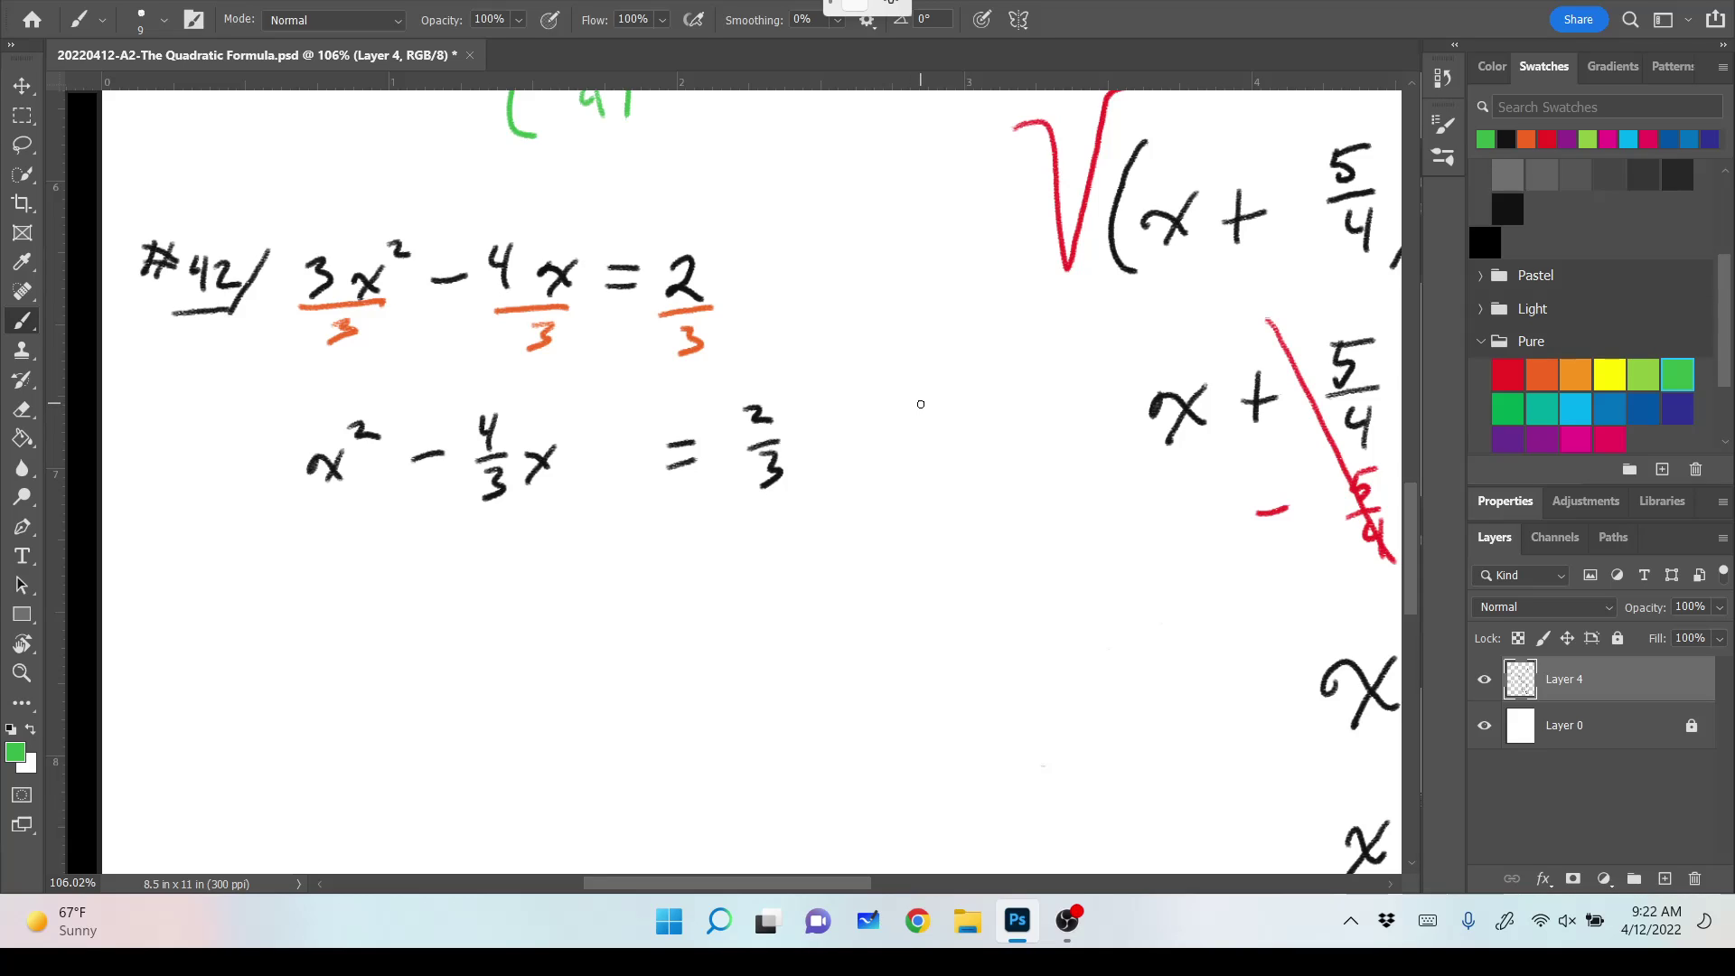
left_click_drag(920, 389, 914, 485)
mouse_move(919, 425)
left_mouse_down()
mouse_move(959, 464)
mouse_move(983, 443)
mouse_move(944, 479)
left_mouse_up()
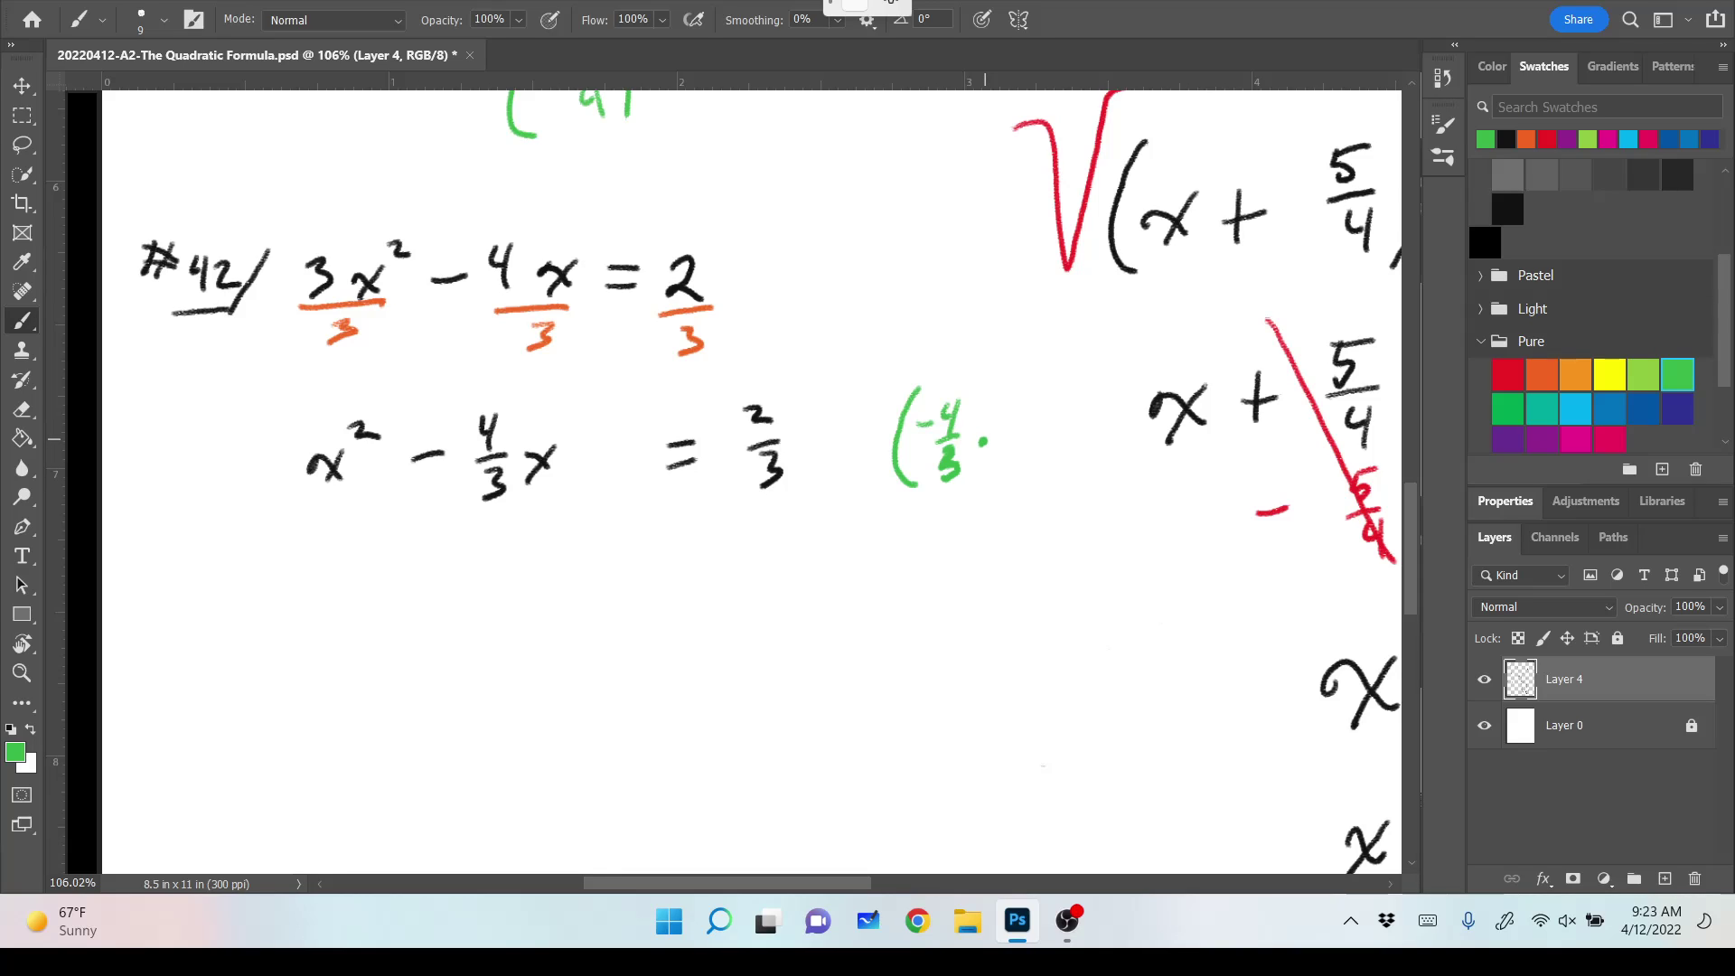
left_click_drag(1017, 398, 1018, 426)
mouse_move(1007, 438)
left_mouse_down()
mouse_move(1032, 434)
mouse_move(1028, 472)
left_mouse_up()
left_click_drag(1031, 383, 1035, 488)
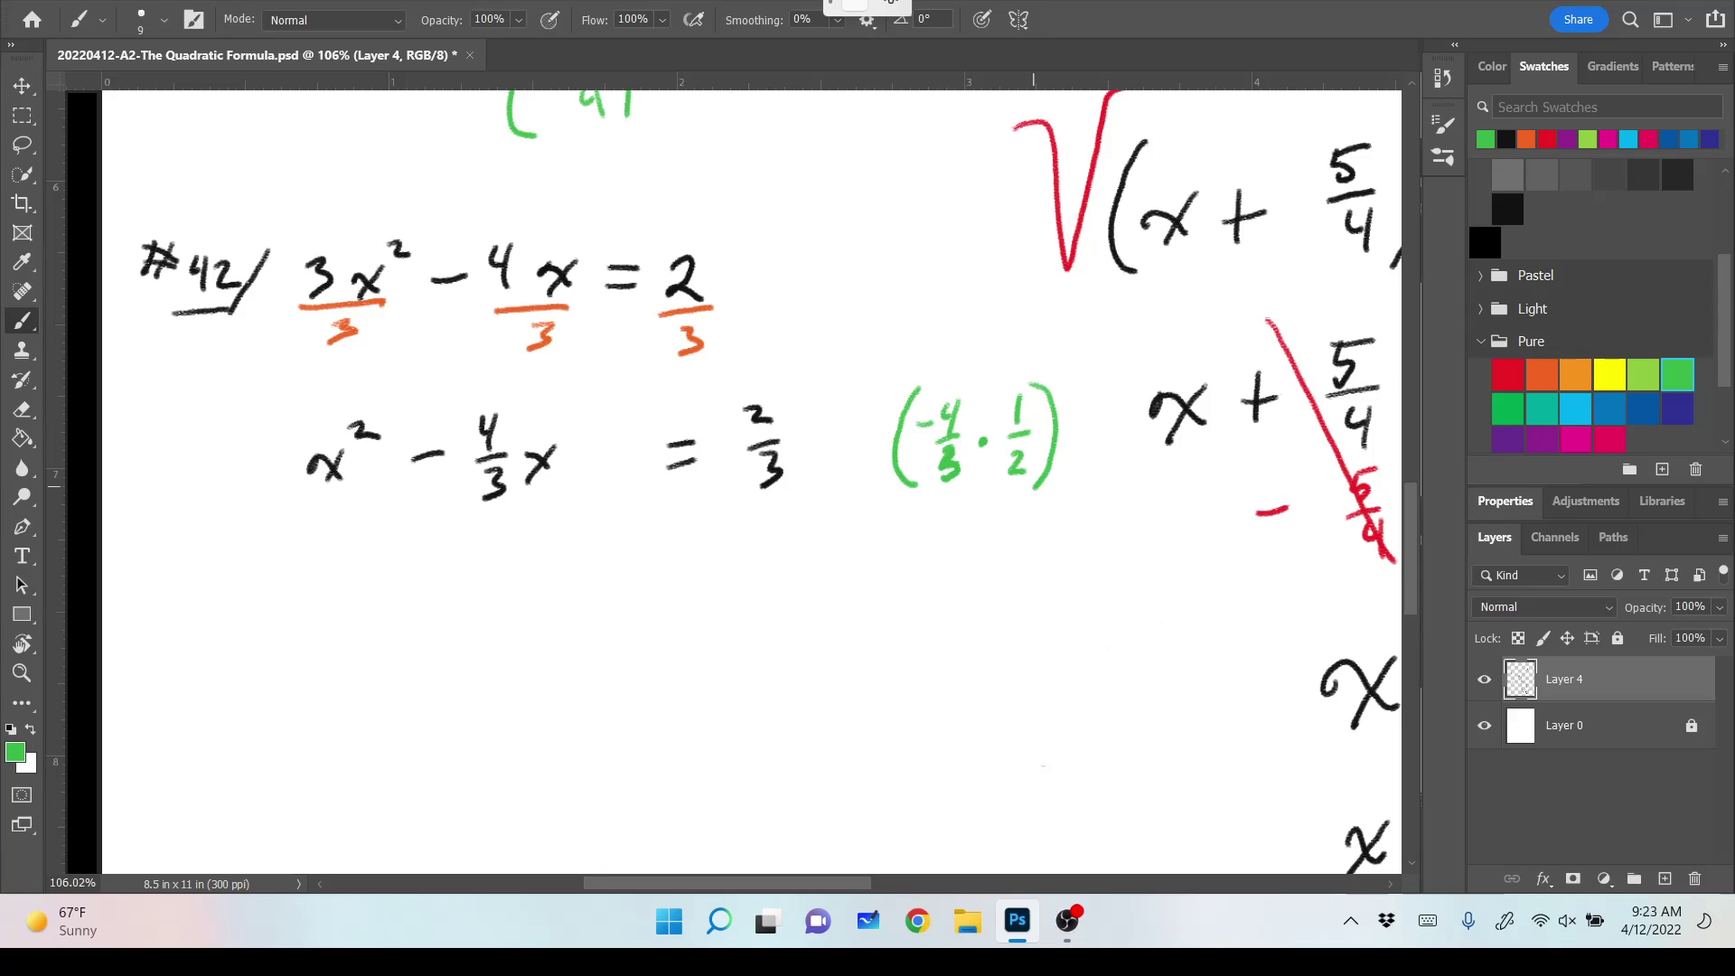
left_click_drag(1050, 349, 1071, 370)
Write the simplified (−4/6)² beneath it.
left_click_drag(906, 535, 910, 603)
mouse_move(918, 568)
left_mouse_down()
mouse_move(981, 546)
mouse_move(976, 560)
left_mouse_up()
mouse_move(958, 572)
left_mouse_down()
mouse_move(988, 567)
mouse_move(975, 593)
left_mouse_up()
mouse_move(1005, 522)
left_mouse_down()
mouse_move(1009, 603)
mouse_move(1061, 526)
left_mouse_up()
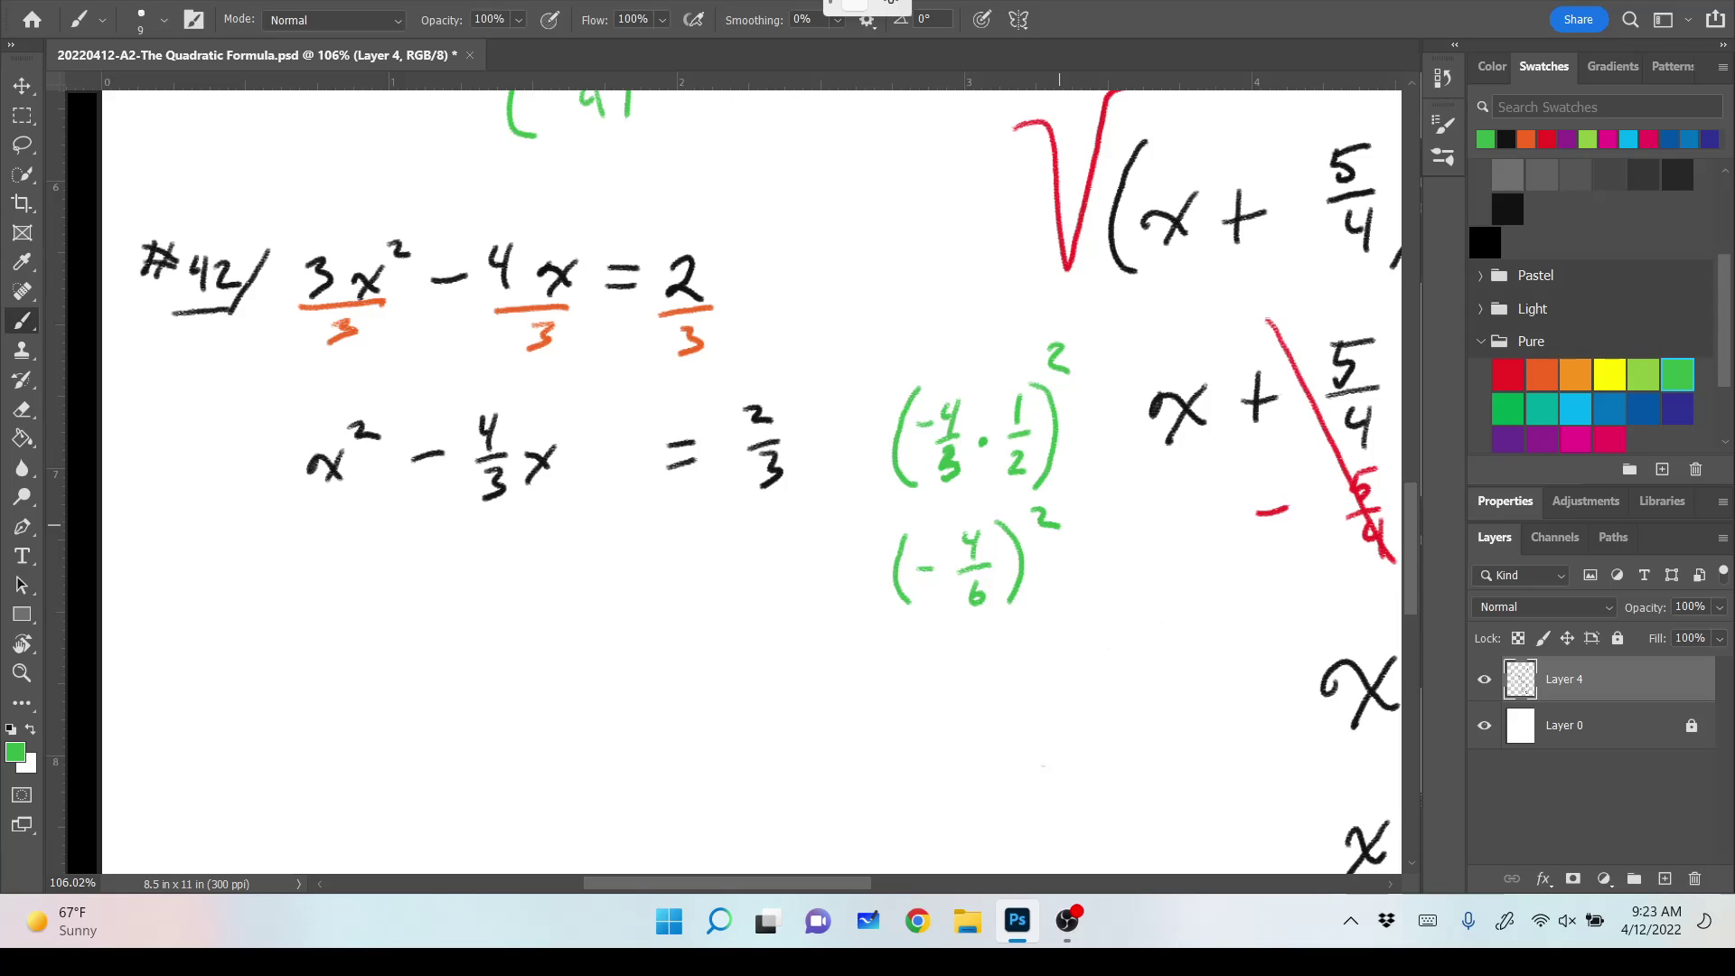
Add + 16/36 in green to both sides of the equation.
left_click_drag(580, 436, 577, 476)
mouse_move(565, 461)
left_mouse_down()
mouse_move(640, 447)
mouse_move(657, 459)
mouse_move(619, 499)
mouse_move(643, 486)
left_mouse_up()
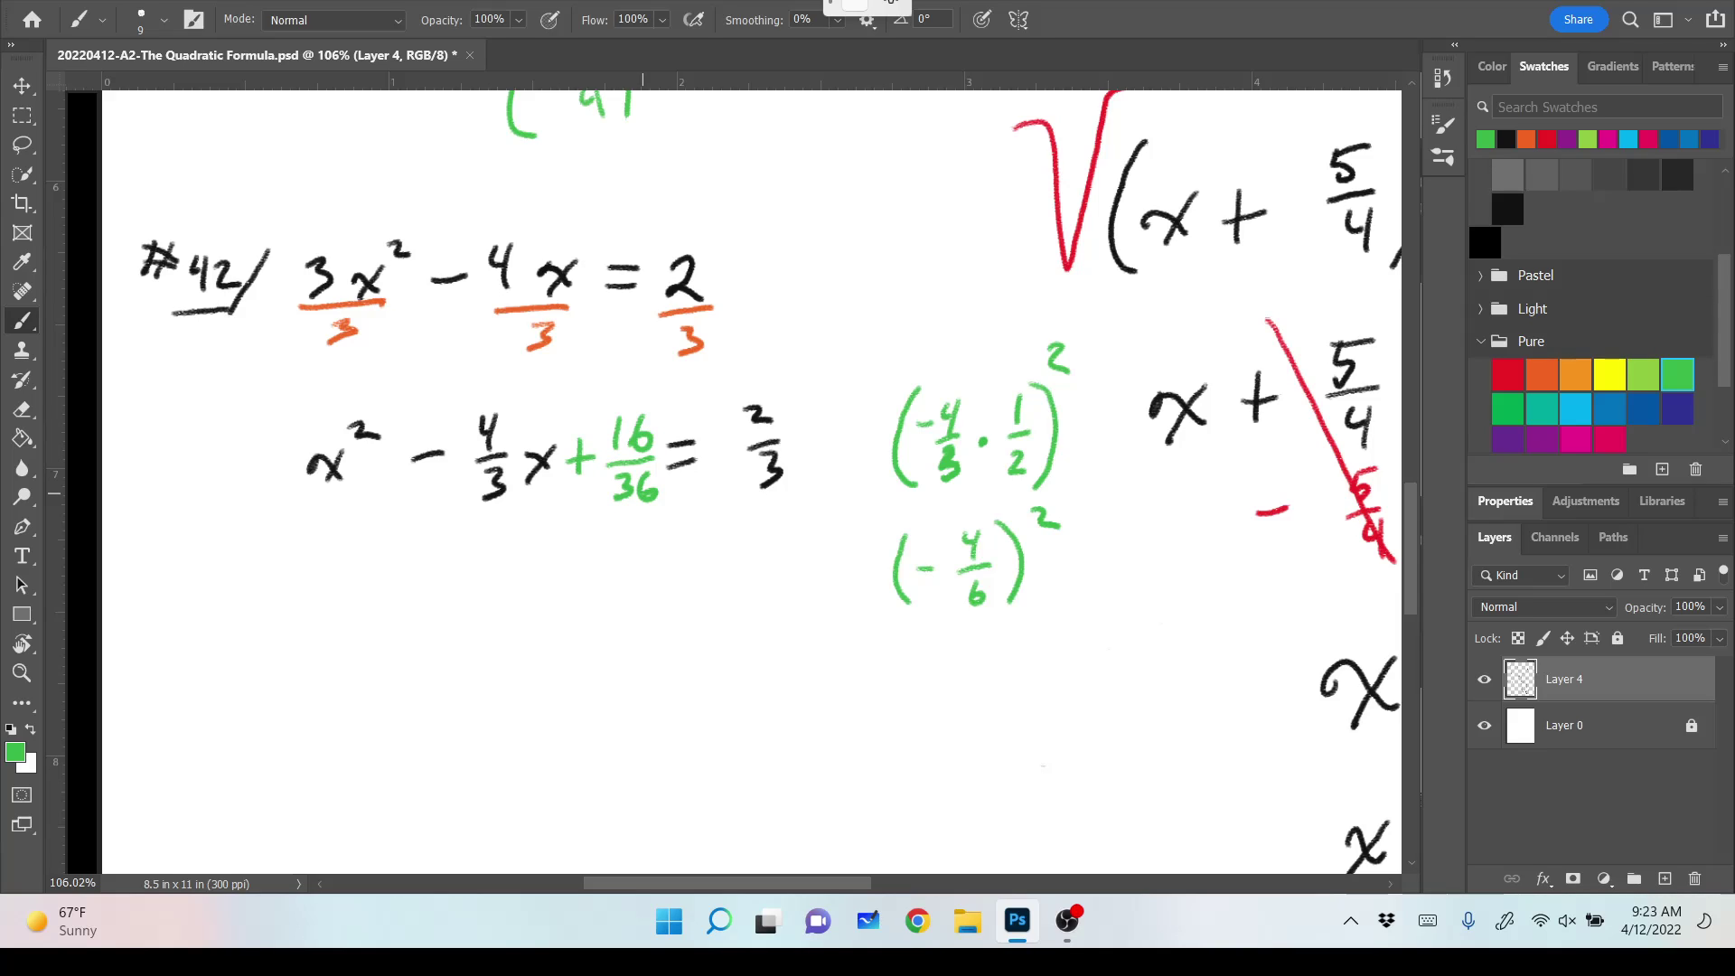
mouse_move(810, 424)
left_mouse_down()
mouse_move(810, 451)
mouse_move(858, 417)
mouse_move(874, 439)
mouse_move(837, 487)
left_mouse_up()
left_click_drag(873, 457, 865, 475)
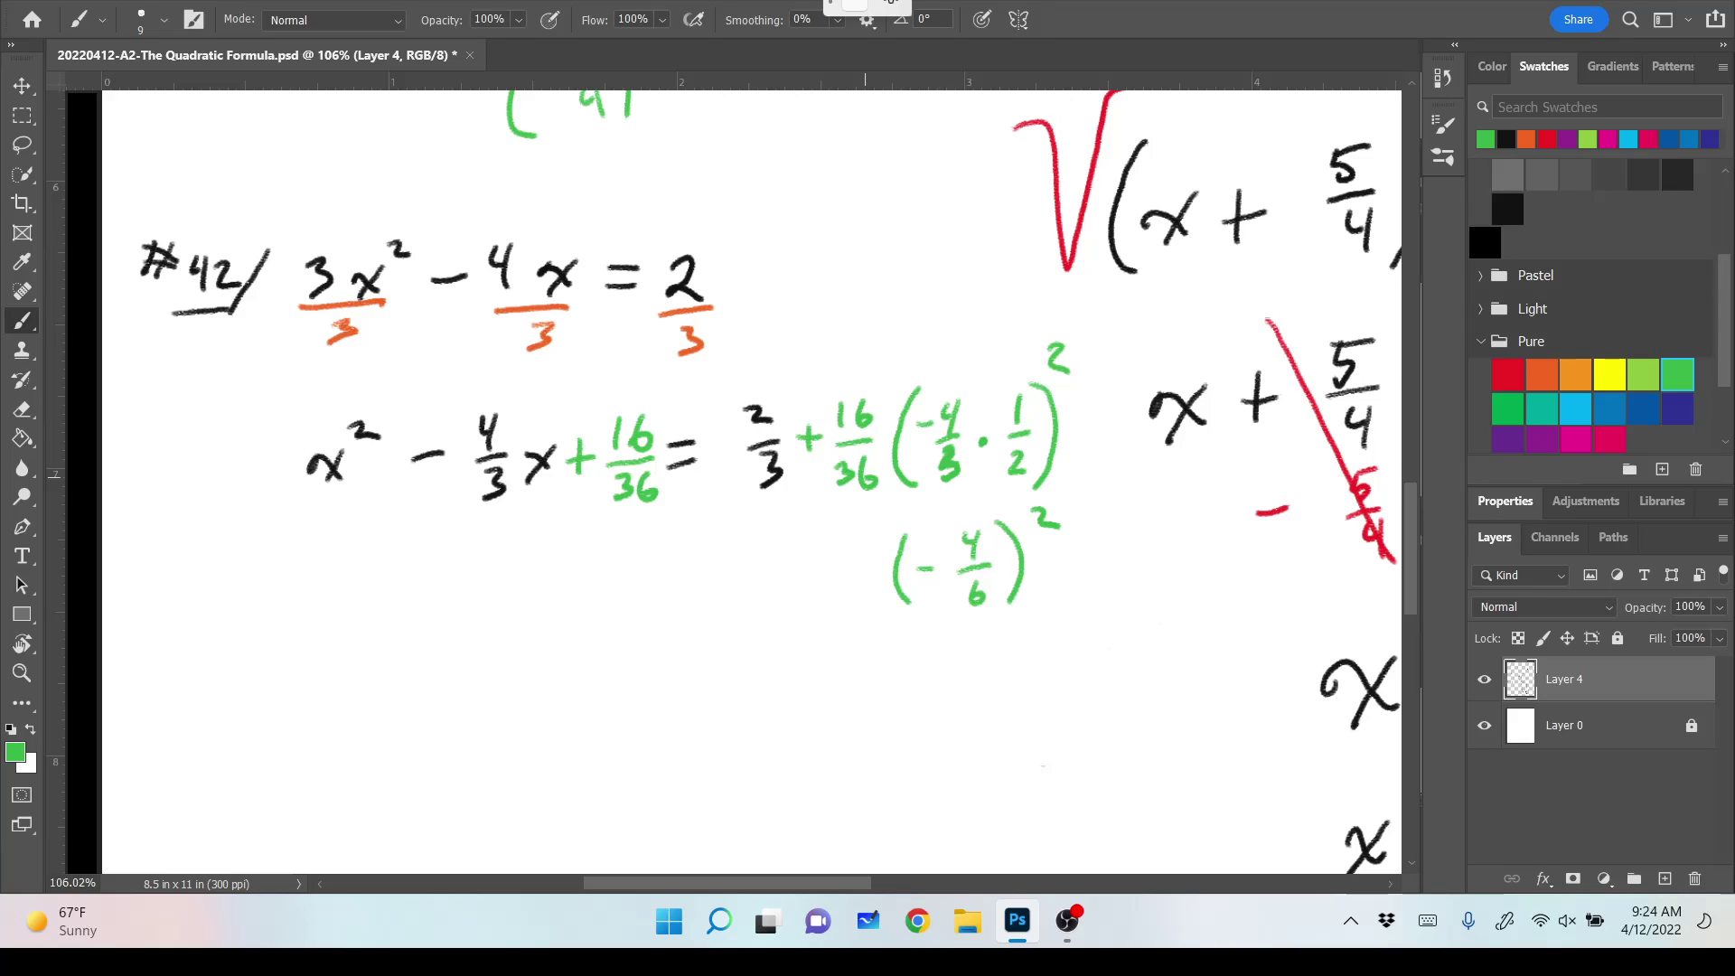
Annotate 16/36 as 4/9 and rewrite 2/3 as 6/9.
left_click_drag(834, 426, 887, 380)
left_click(881, 365)
mouse_move(864, 474)
left_mouse_down()
mouse_move(877, 459)
mouse_move(850, 538)
left_mouse_up()
left_click_drag(765, 407, 739, 429)
left_click_drag(765, 367, 771, 399)
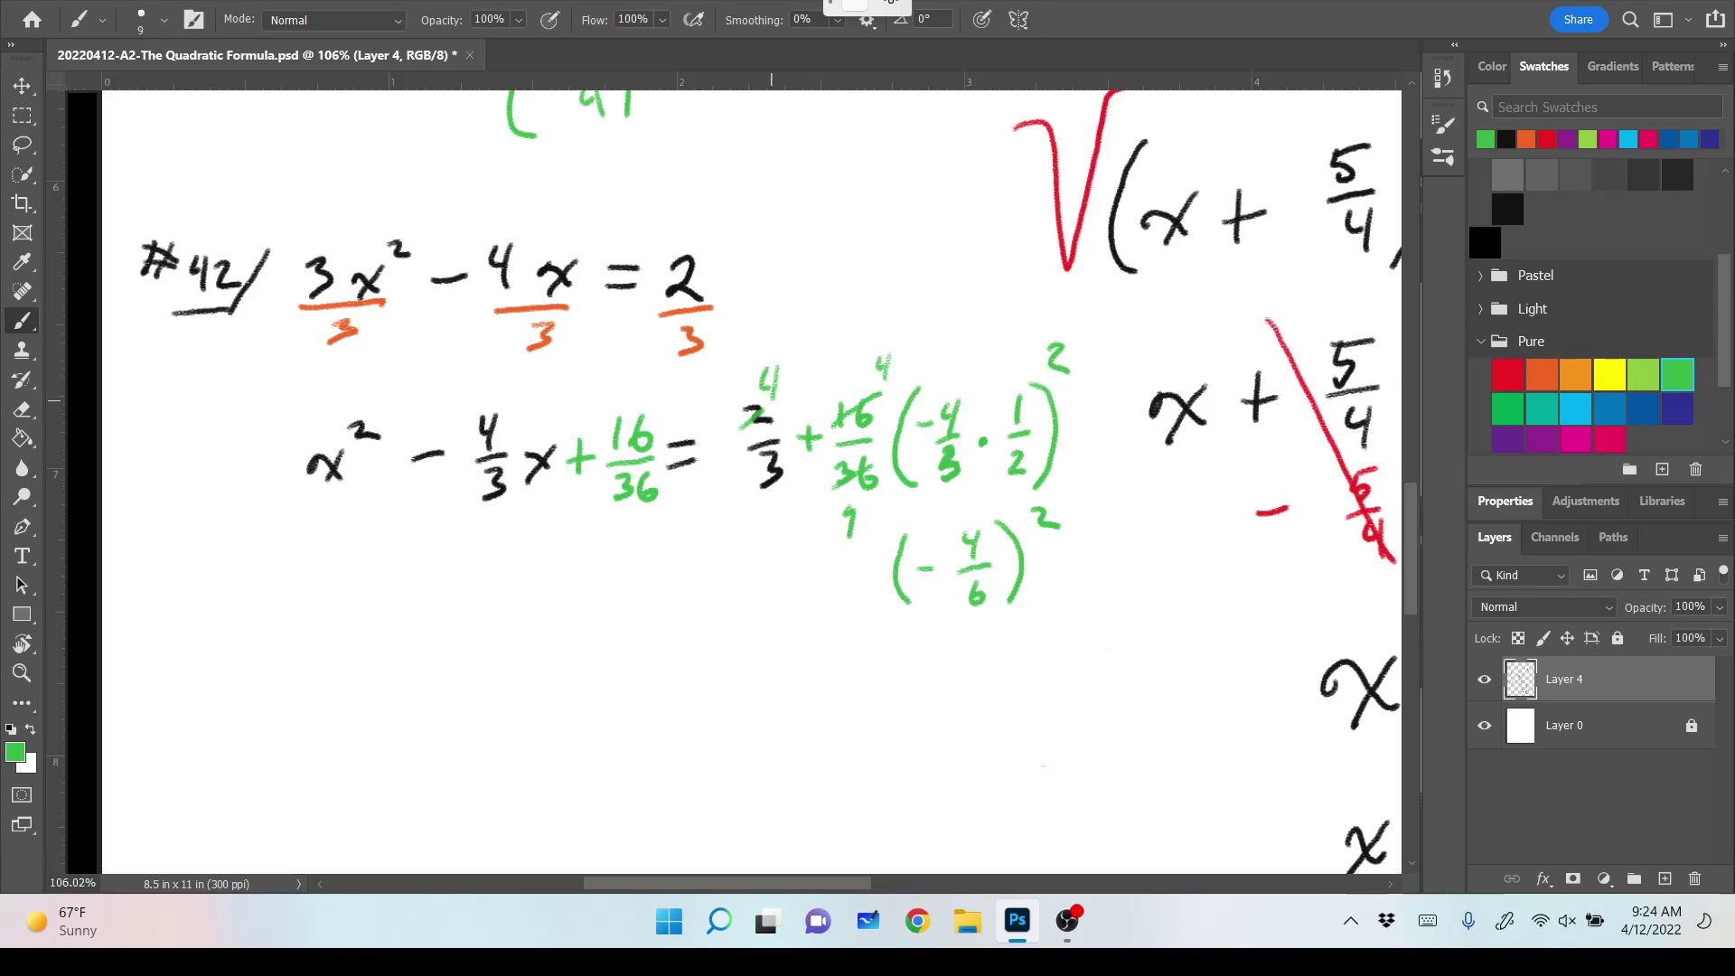
left_click_drag(776, 503, 769, 537)
left_click_drag(774, 360, 770, 385)
Switch to the 95% Gray swatch and write (x − 2/3)² = 10/9 beneath the completed-square line.
left_click(1508, 208)
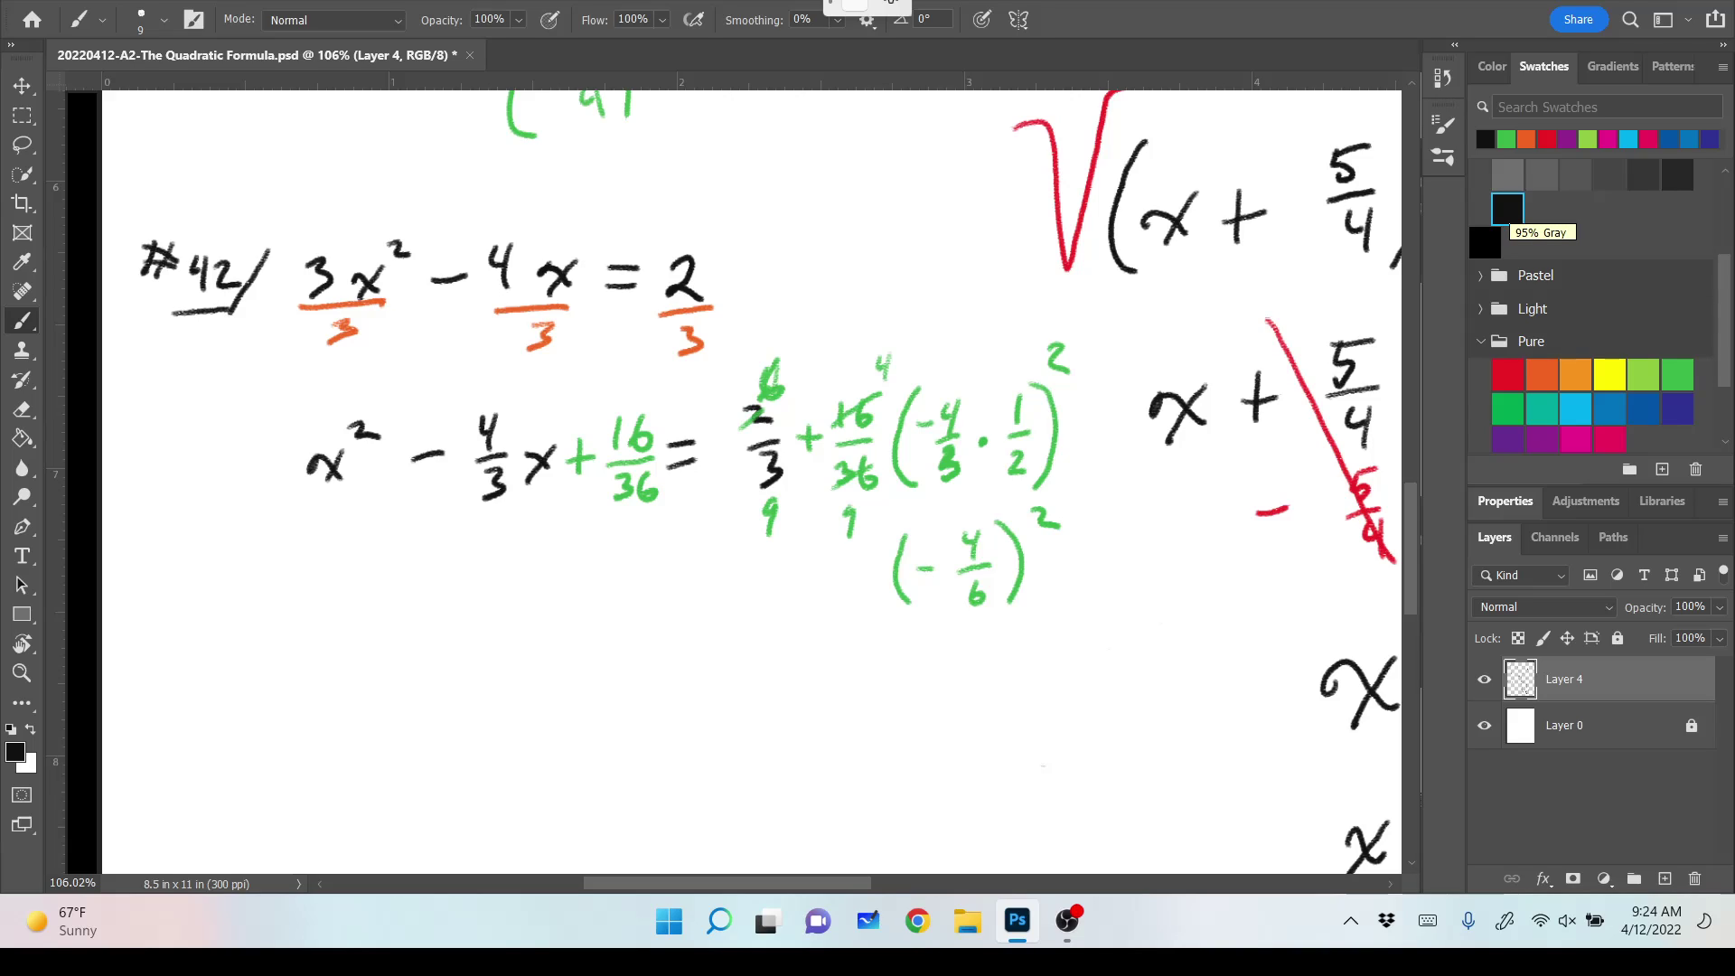
mouse_move(442, 562)
left_mouse_down()
mouse_move(438, 662)
mouse_move(494, 623)
mouse_move(469, 657)
left_mouse_up()
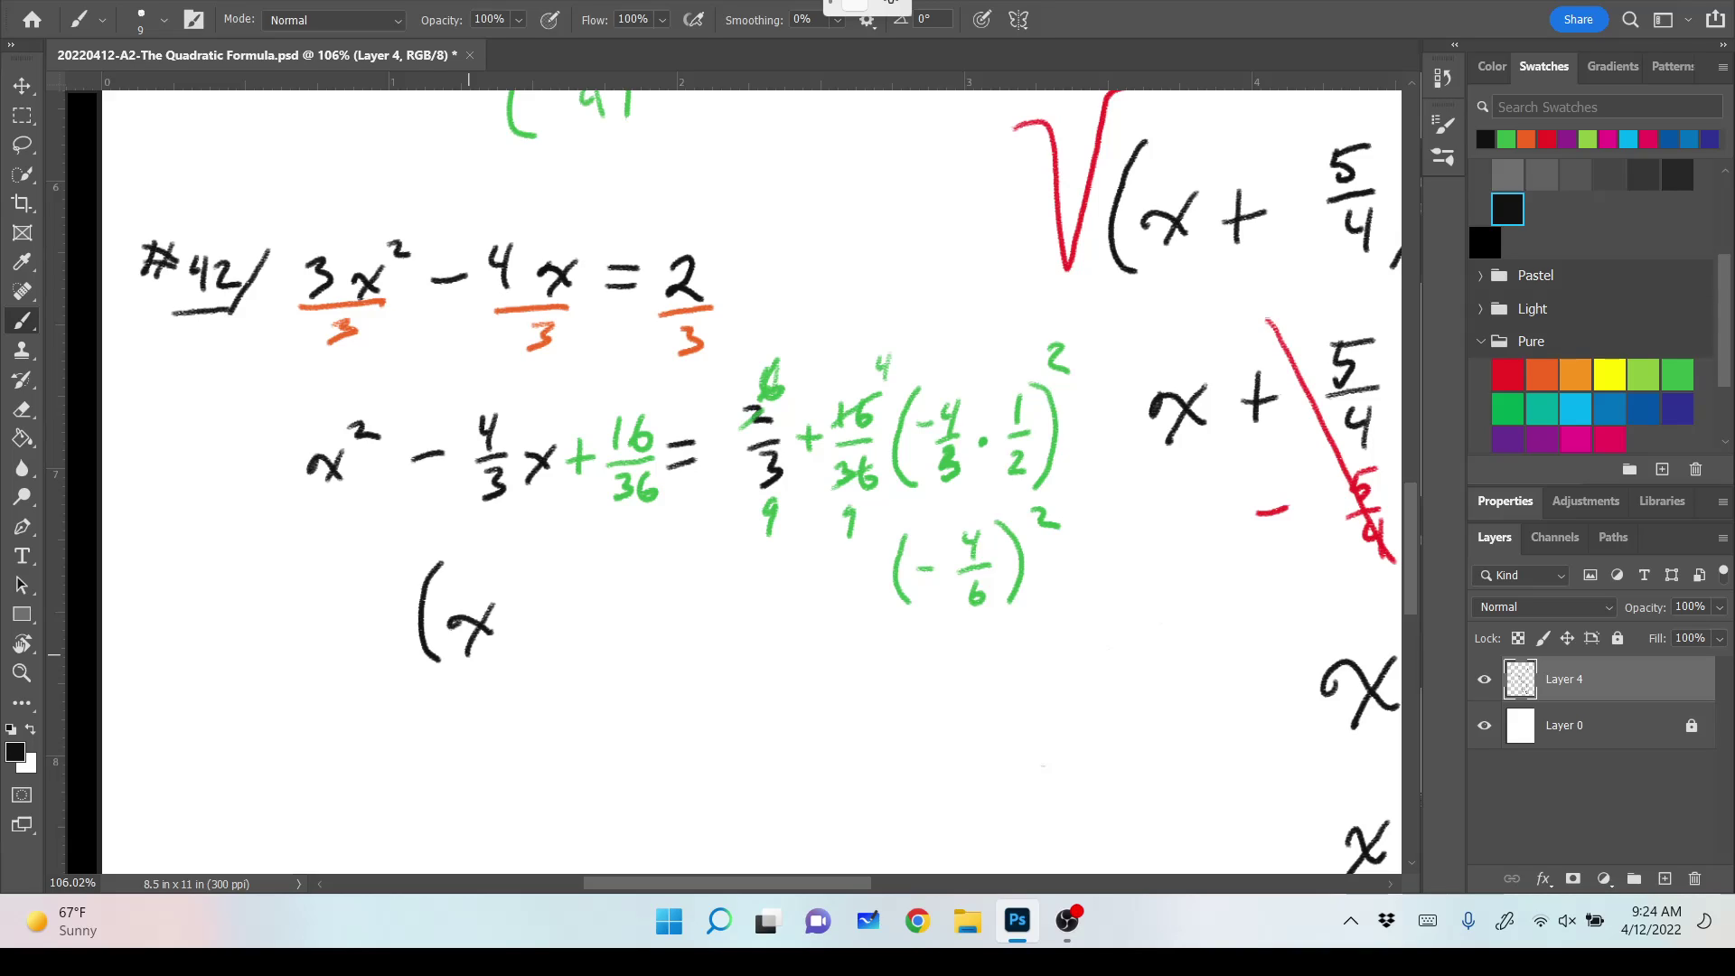
left_click_drag(514, 614, 543, 613)
left_click_drag(580, 581, 618, 602)
mouse_move(592, 622)
left_mouse_down()
mouse_move(611, 631)
mouse_move(595, 649)
left_mouse_up()
left_click_drag(623, 560, 636, 647)
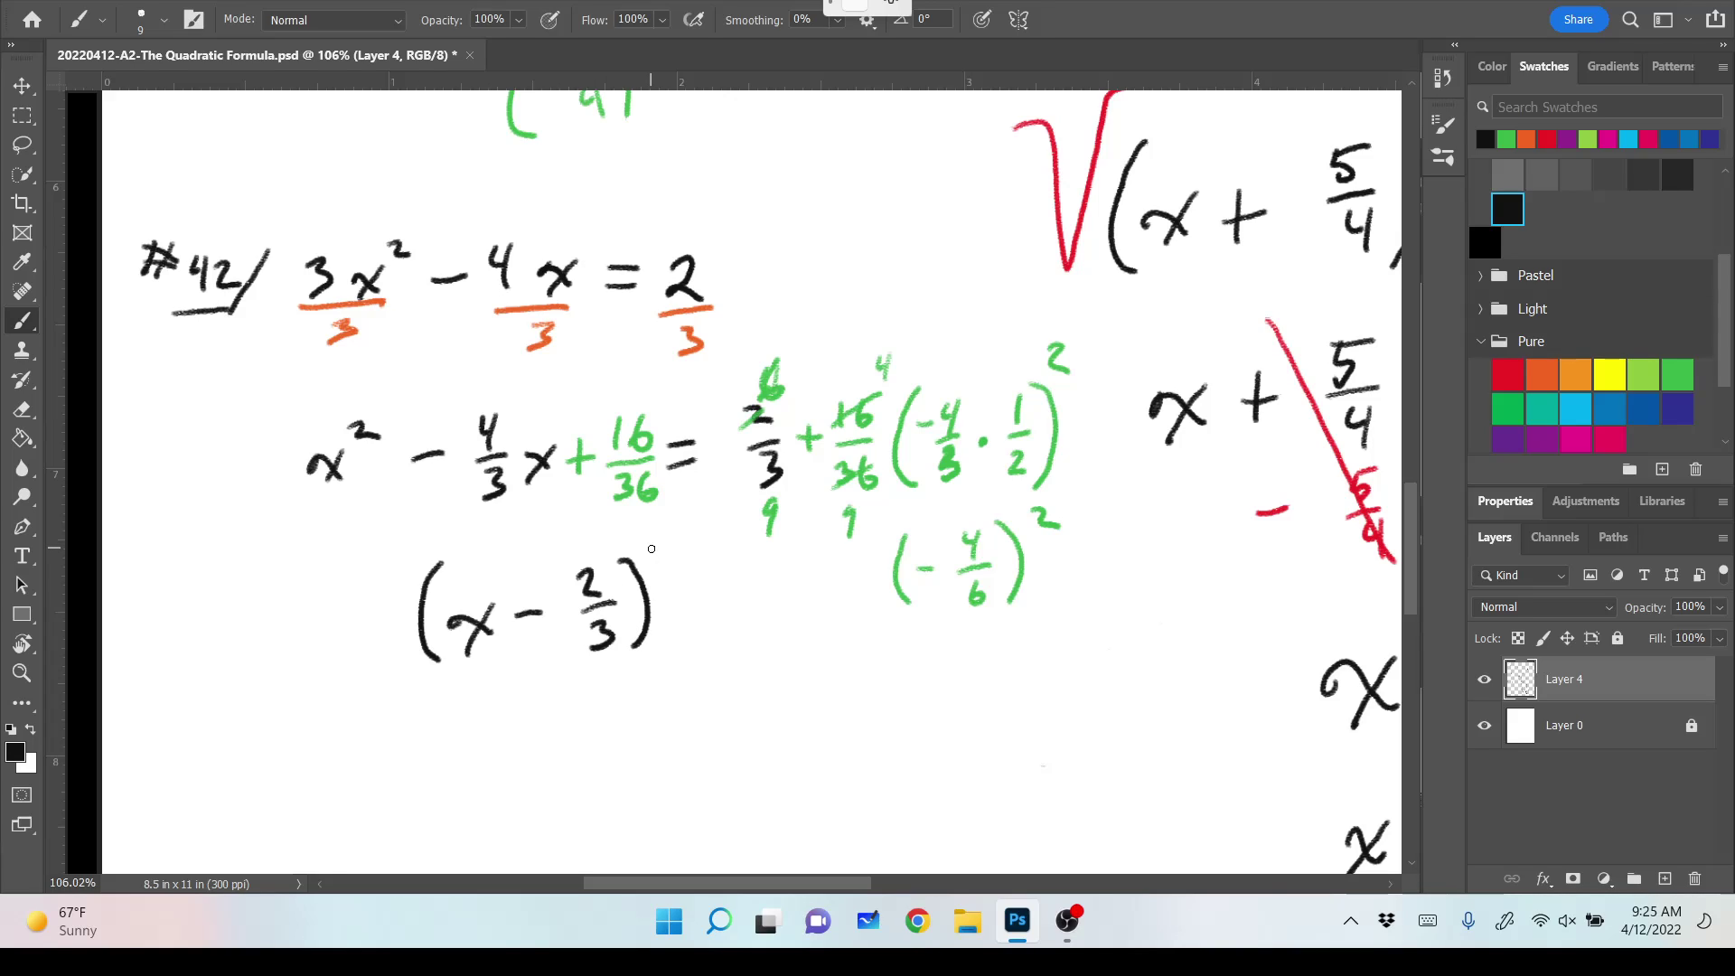
left_click_drag(642, 540, 673, 555)
left_click_drag(675, 600, 710, 598)
left_click_drag(681, 622, 712, 626)
mouse_move(744, 569)
left_mouse_down()
mouse_move(741, 594)
mouse_move(783, 568)
left_mouse_up()
left_click_drag(733, 608, 788, 600)
left_click_drag(770, 618, 760, 660)
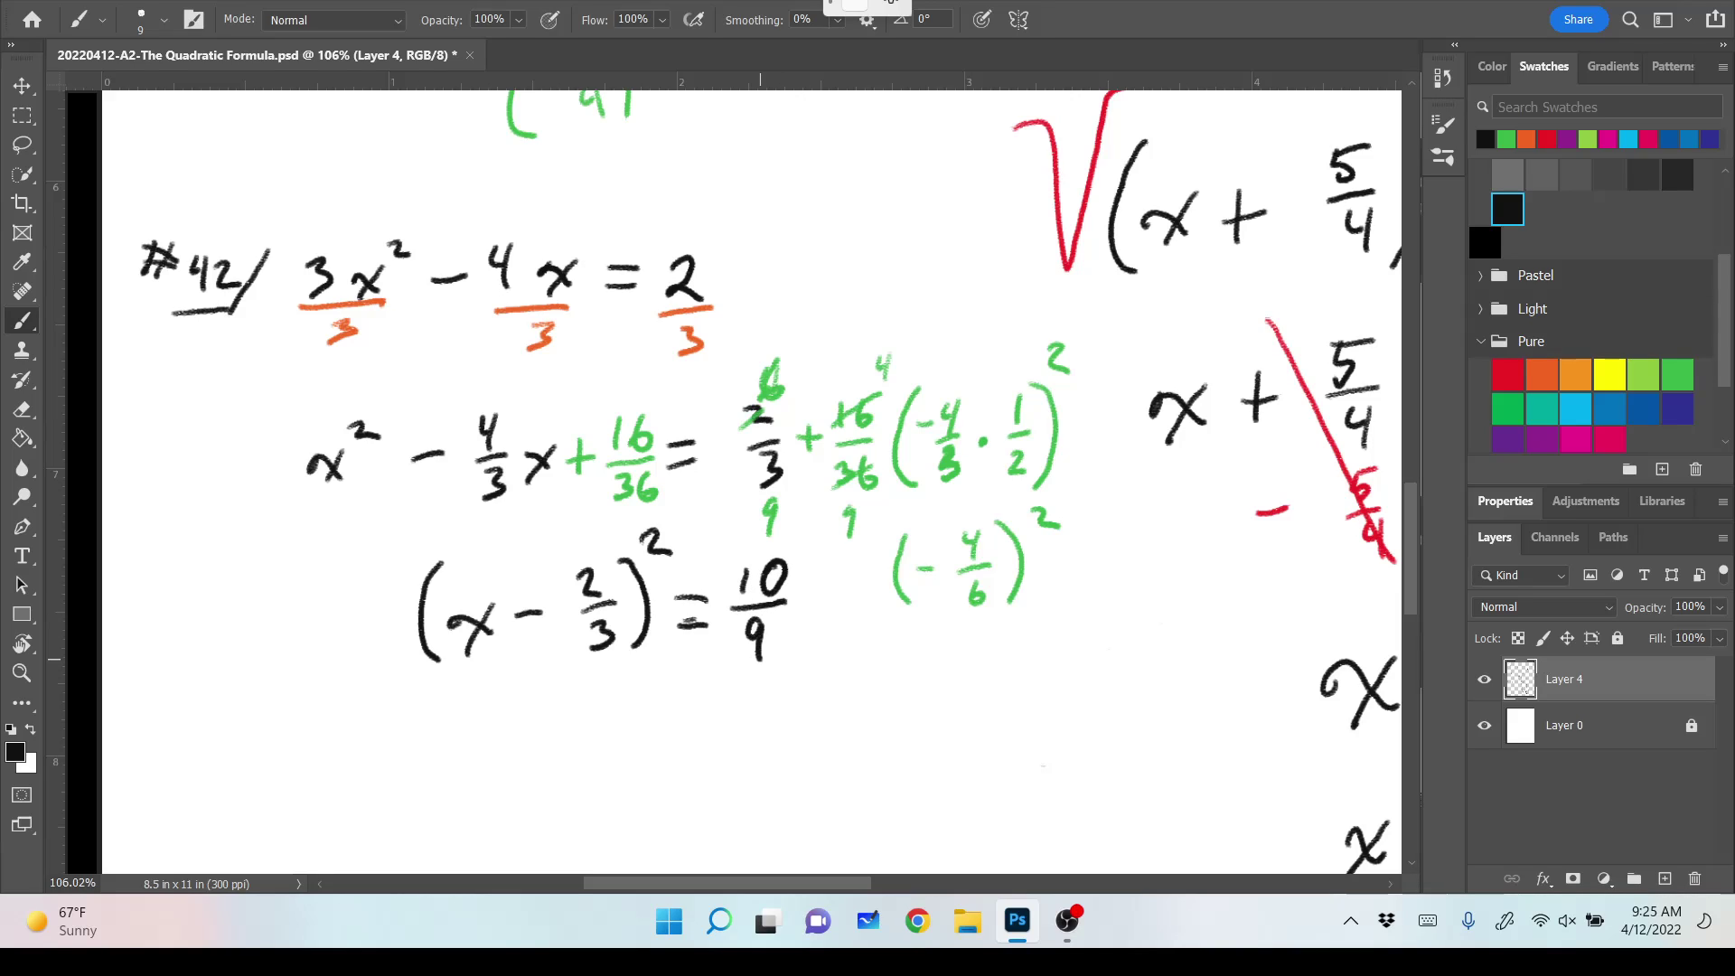
scroll(732, 475, "down", 5)
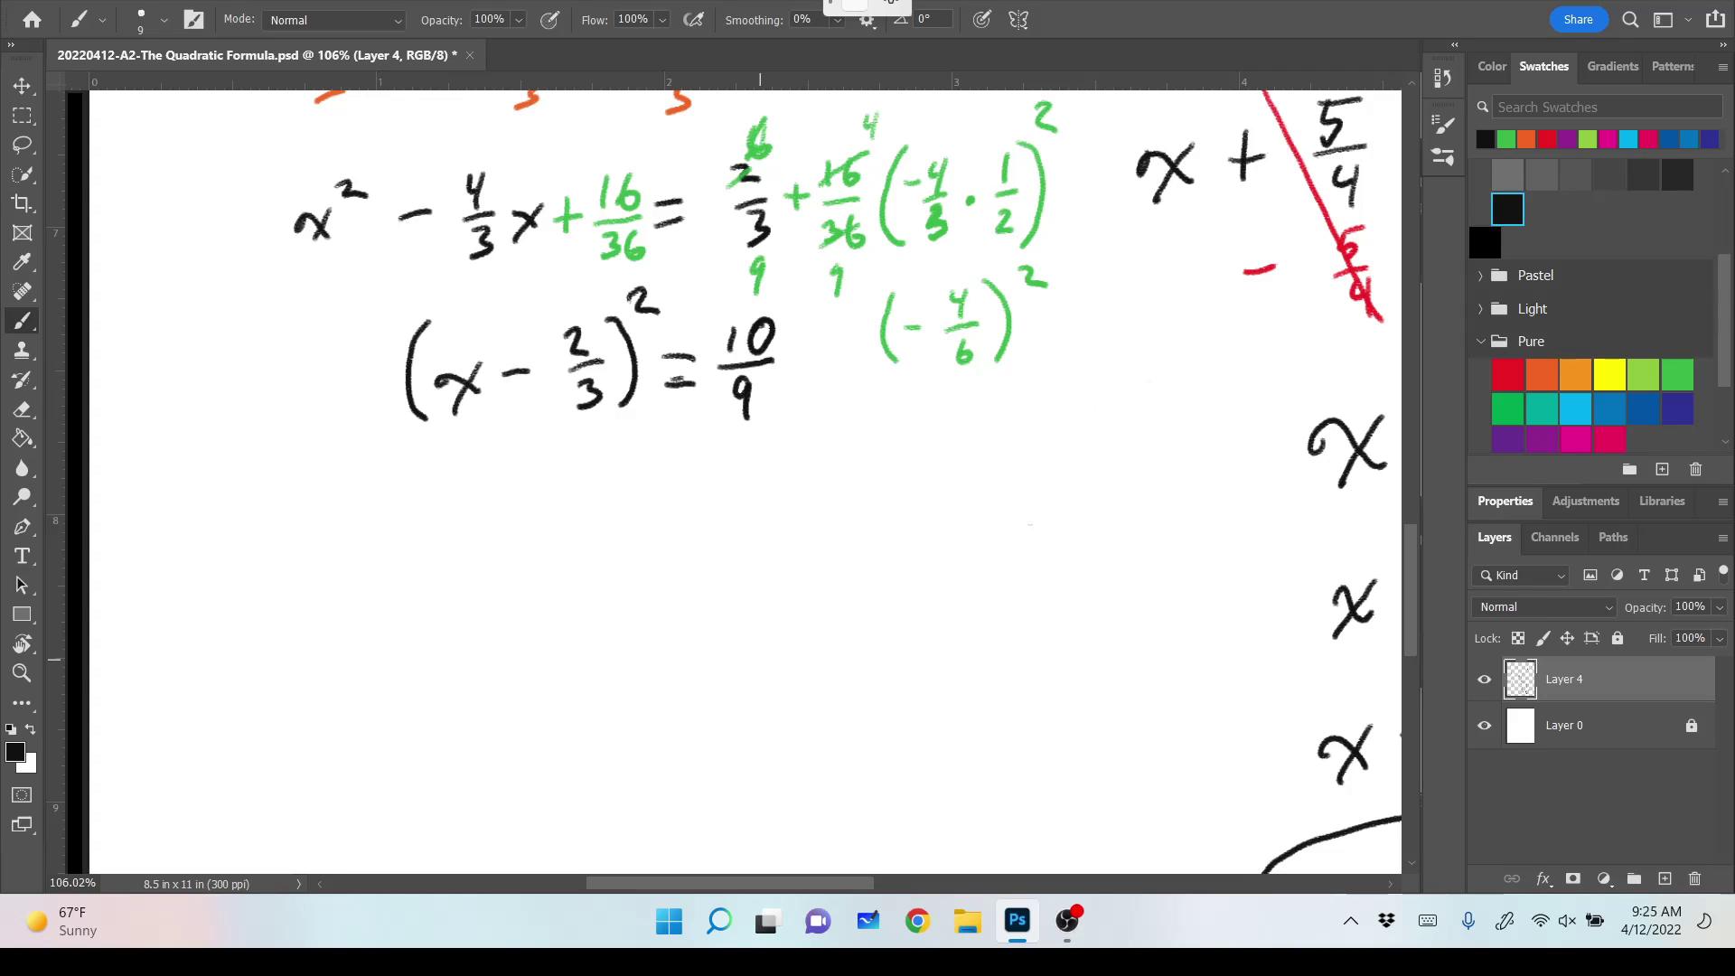
scroll(733, 479, "up", 5)
scroll(732, 479, "down", 1)
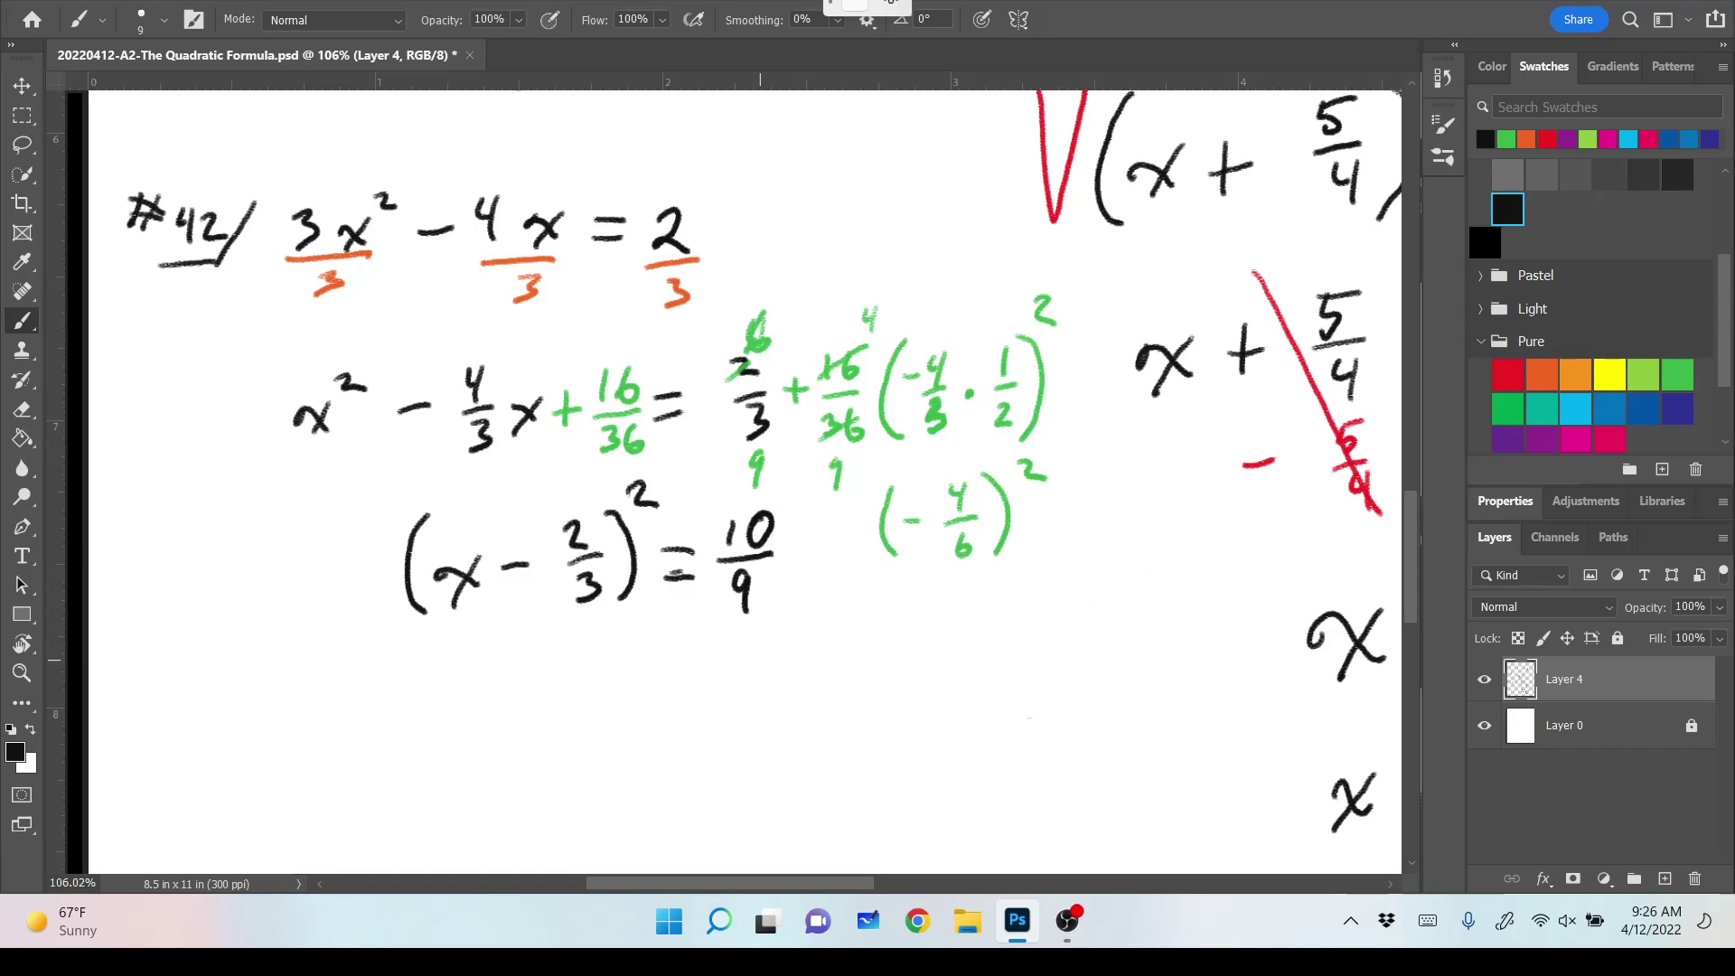
scroll(745, 484, "down", 4)
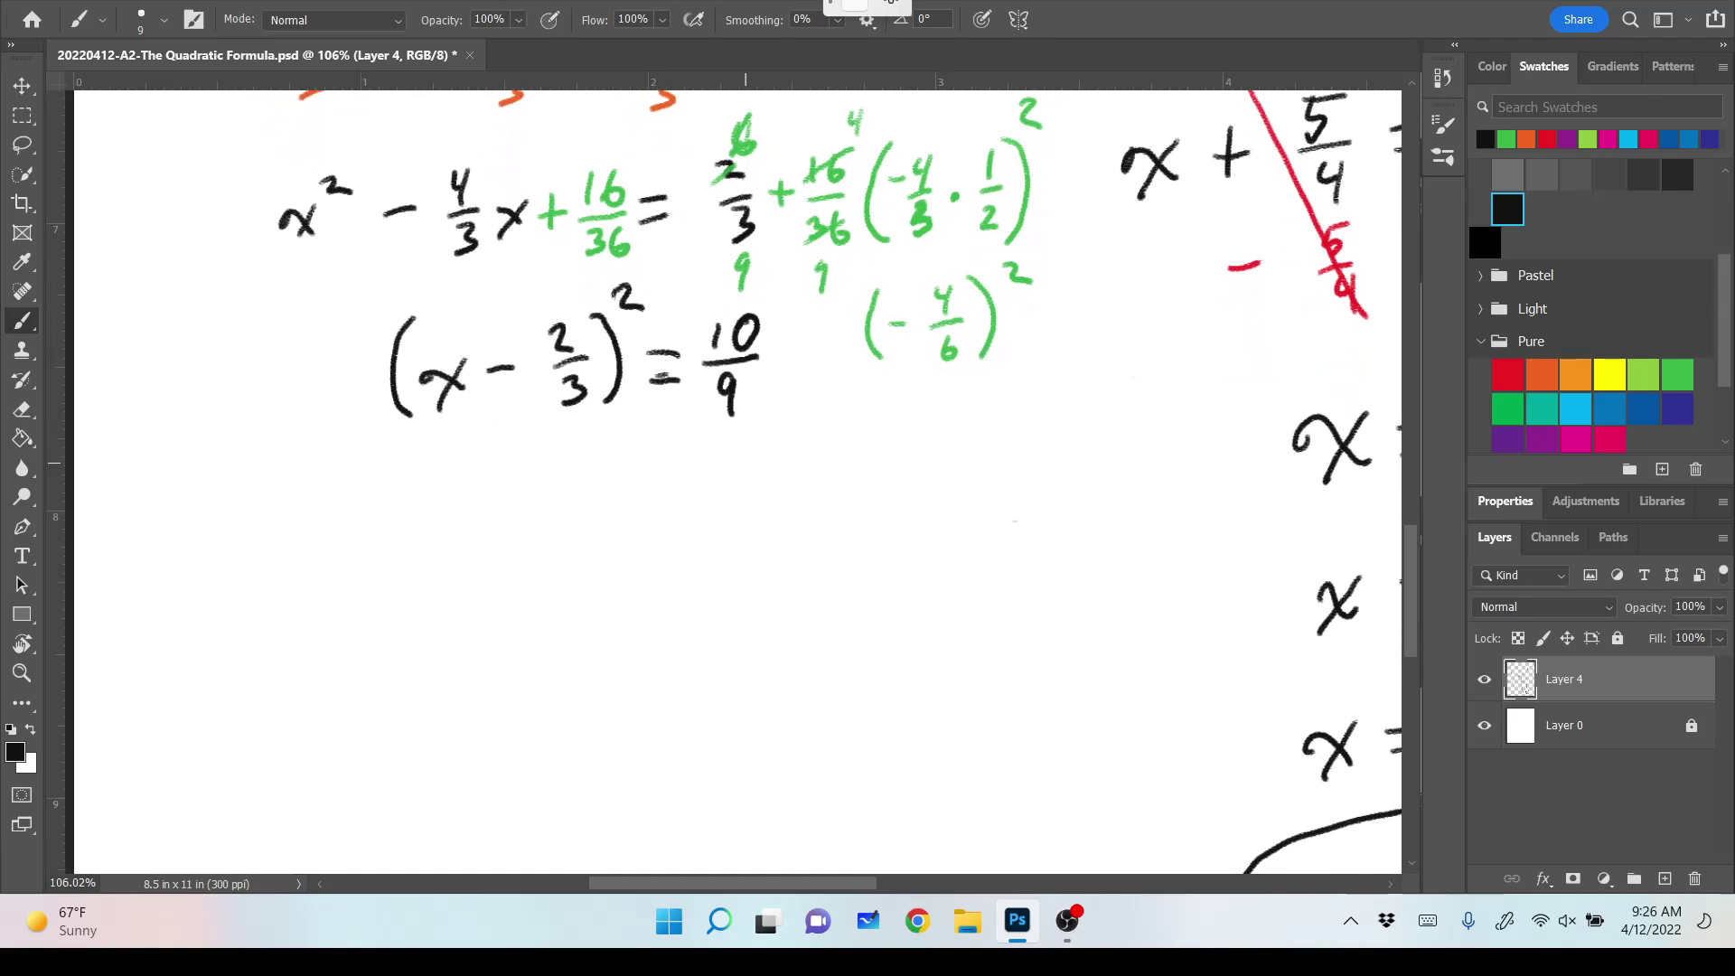
scroll(746, 483, "up", 1)
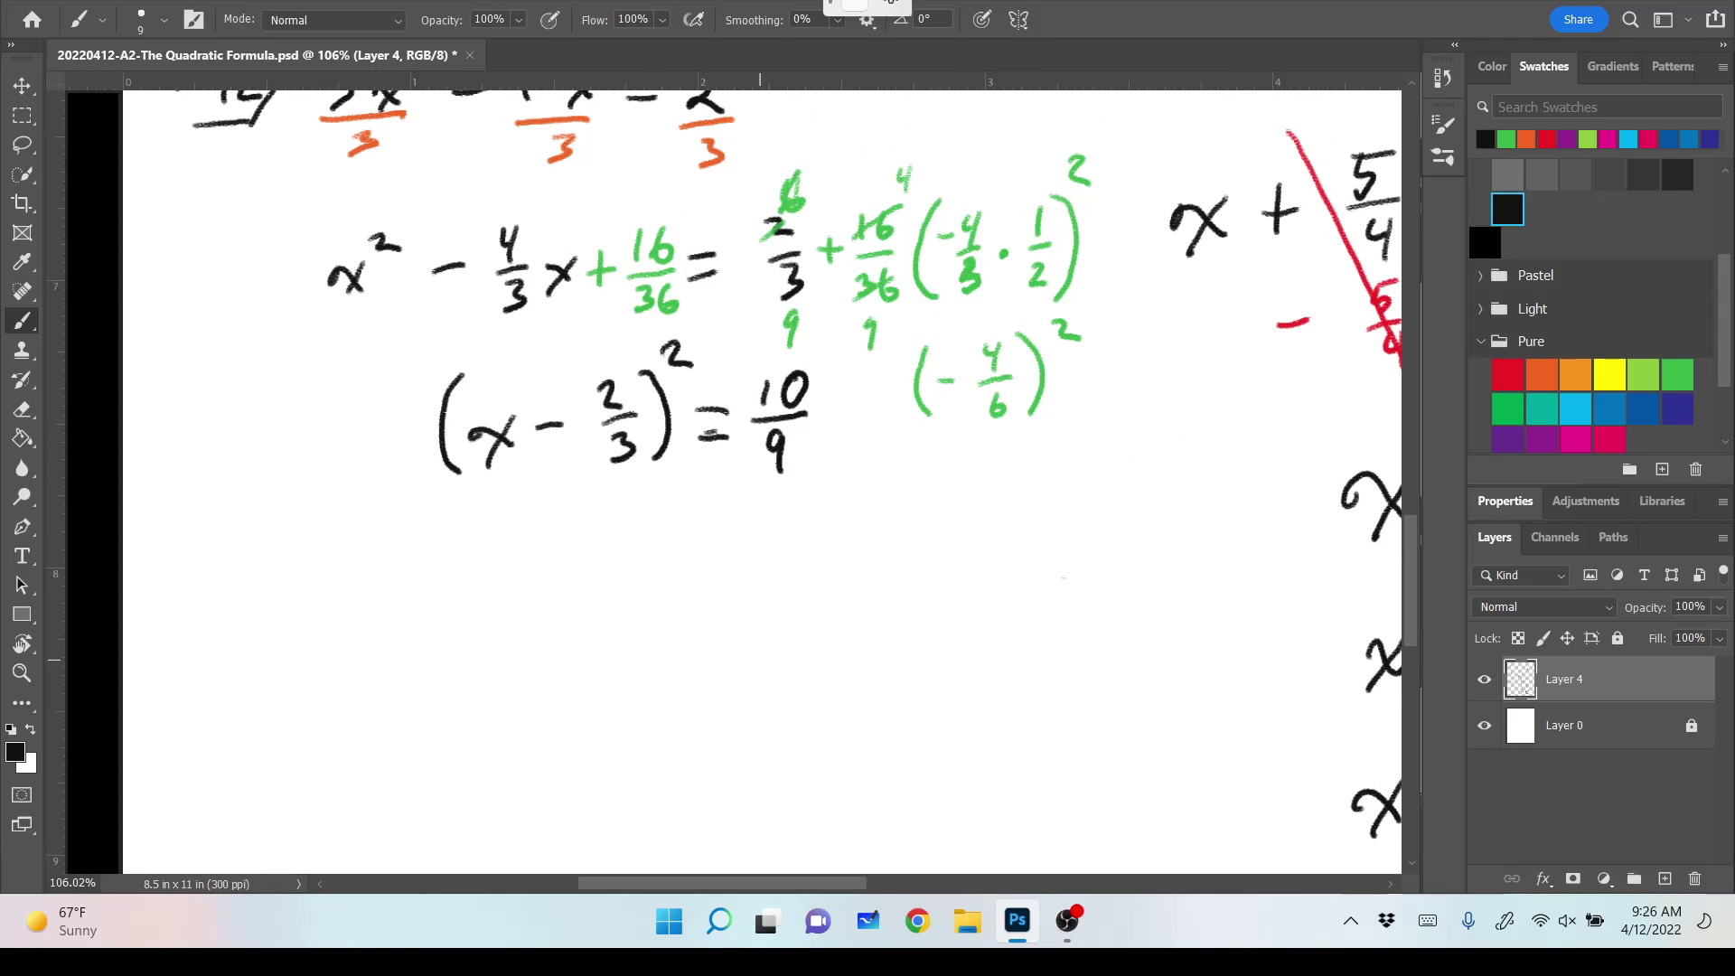
In orange, draw a square-root sign over (x − 2/3)² and a ± before √(10/9).
left_click(1542, 374)
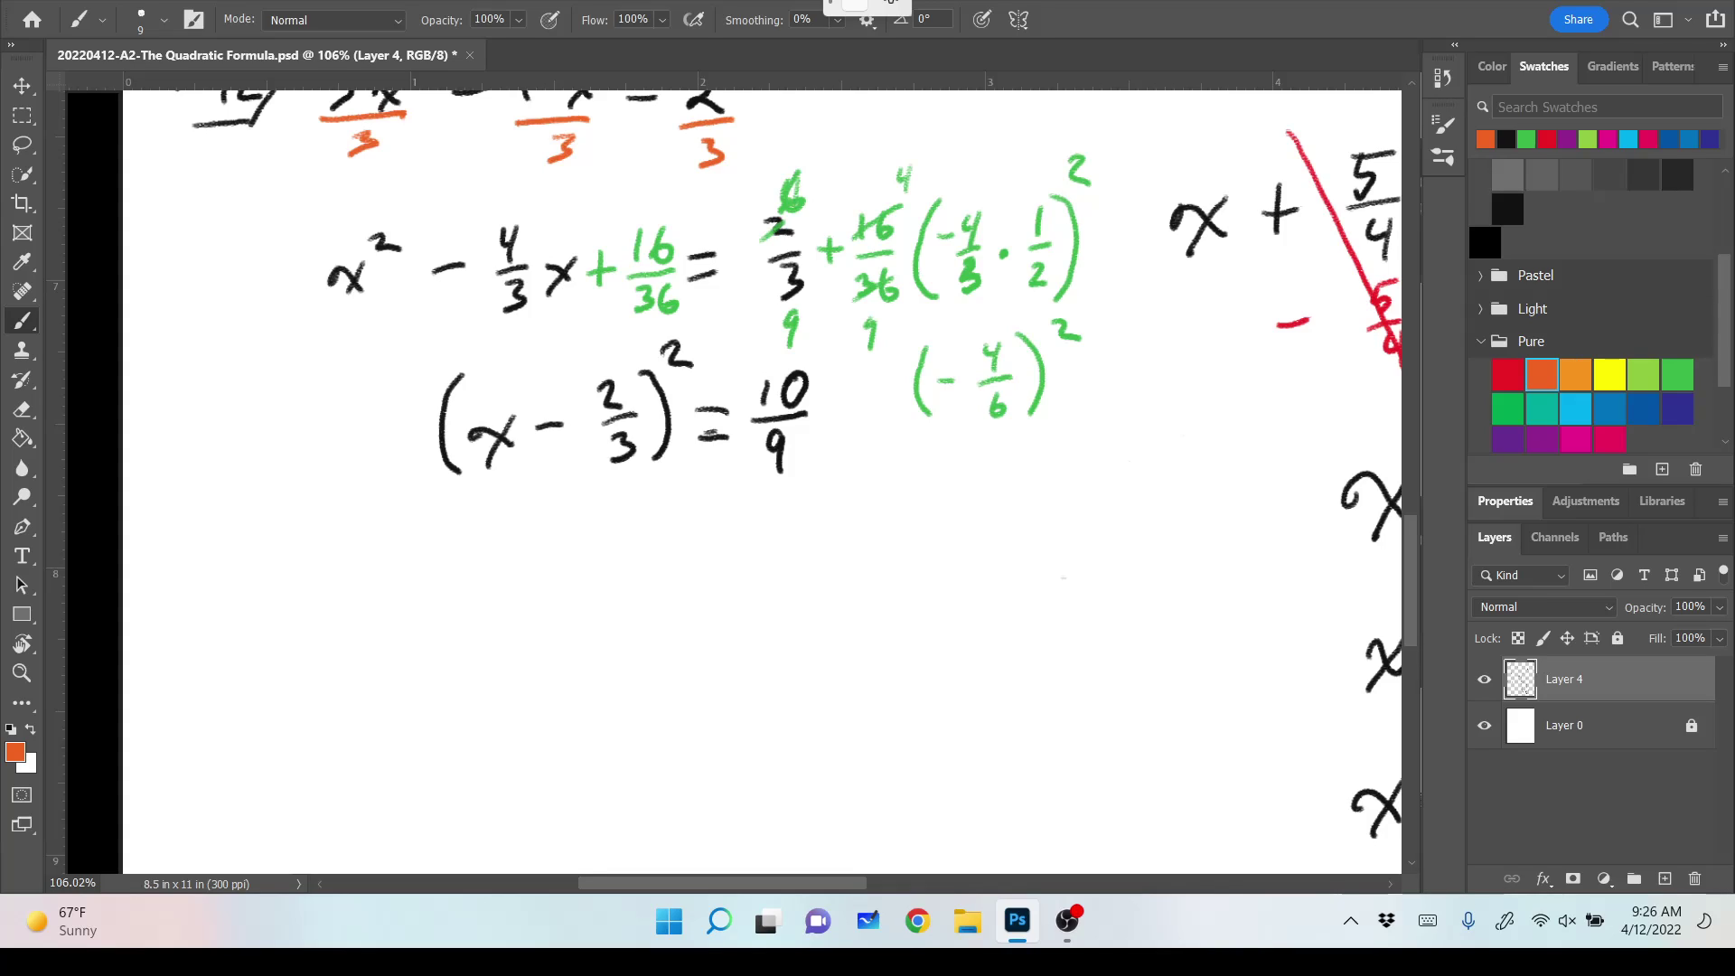
mouse_move(372, 389)
left_mouse_down()
mouse_move(406, 466)
mouse_move(418, 359)
mouse_move(668, 322)
mouse_move(742, 449)
mouse_move(761, 355)
mouse_move(801, 343)
left_mouse_up()
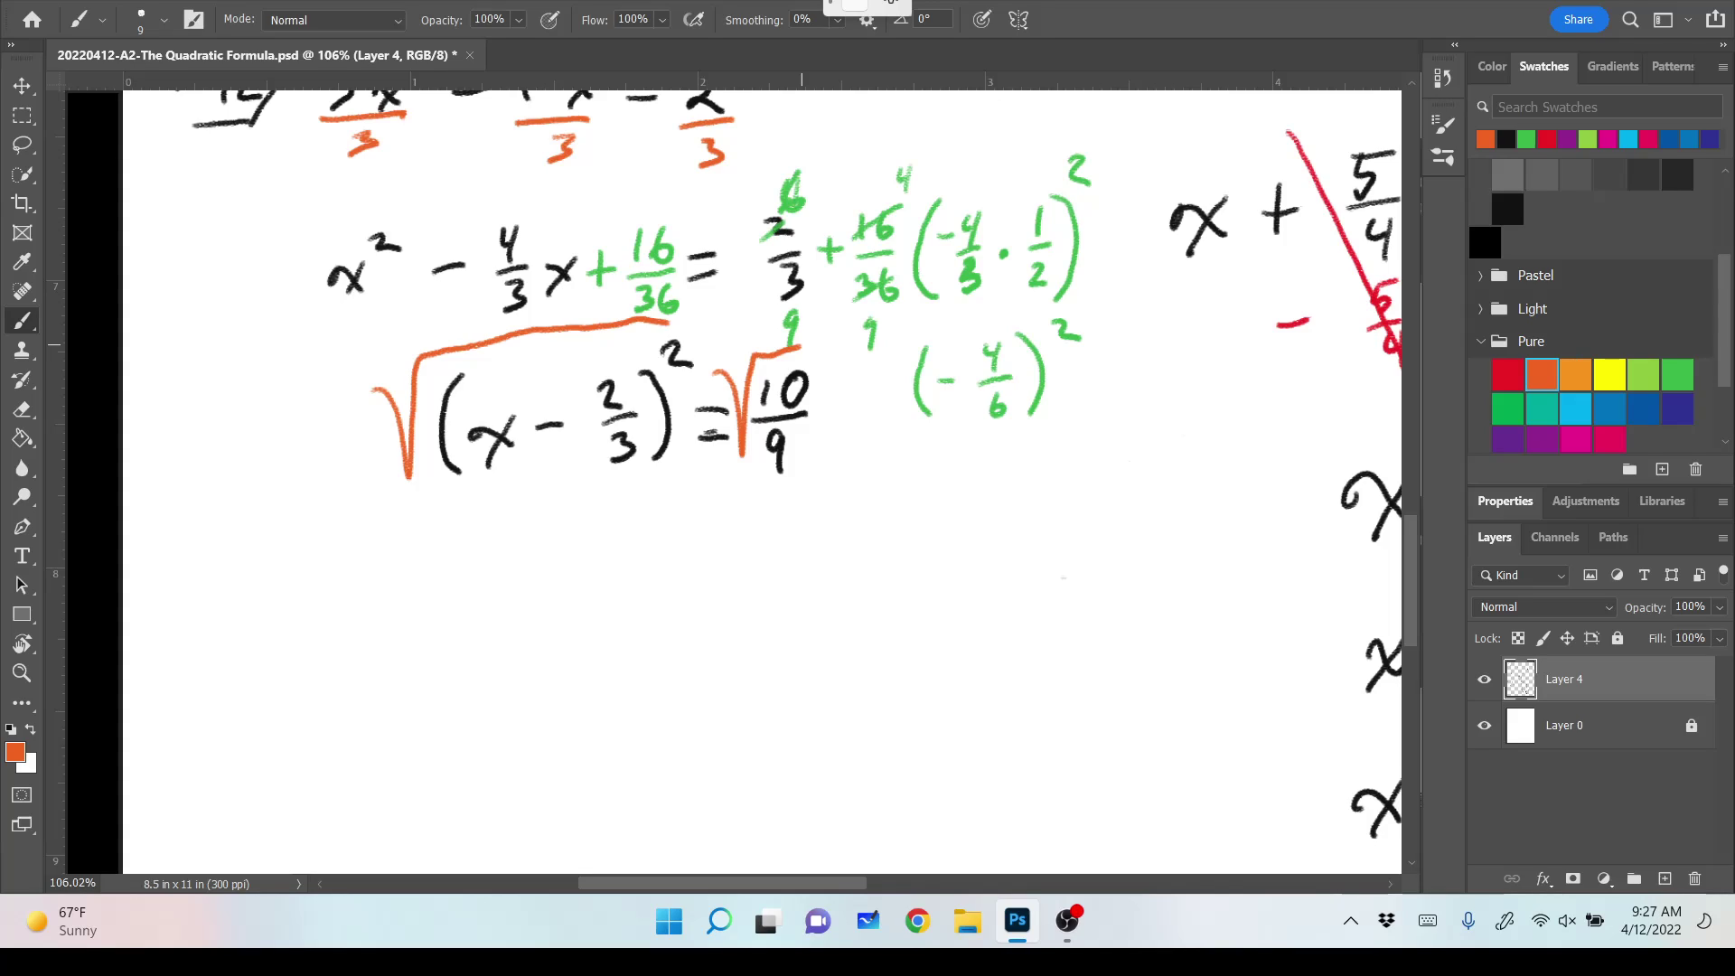
left_click_drag(711, 378, 730, 395)
Switch back to black and write x − 2/3 = ±√10/3 below the square-rooted equation.
left_click(1507, 210)
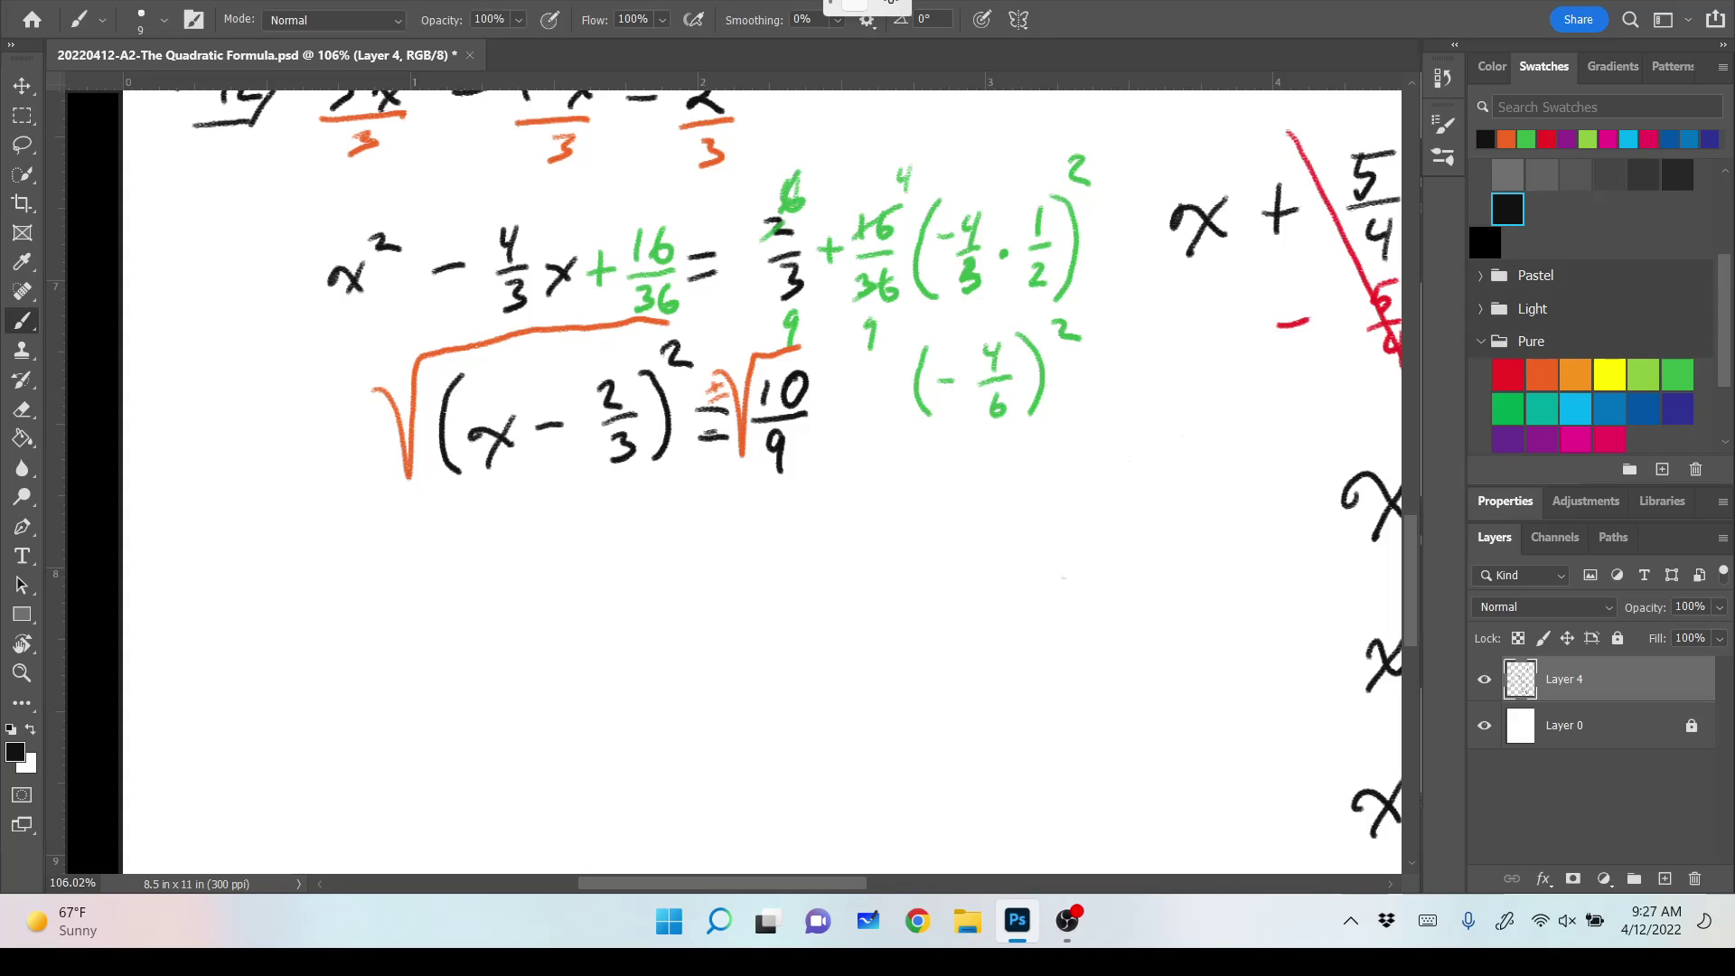
left_click_drag(495, 568, 512, 600)
mouse_move(521, 555)
left_mouse_down()
mouse_move(489, 605)
mouse_move(621, 540)
mouse_move(638, 557)
left_mouse_up()
mouse_move(619, 570)
left_mouse_down()
mouse_move(635, 601)
mouse_move(716, 548)
mouse_move(770, 537)
mouse_move(776, 560)
mouse_move(845, 482)
mouse_move(881, 477)
mouse_move(851, 528)
mouse_move(866, 524)
mouse_move(885, 477)
mouse_move(859, 482)
mouse_move(895, 474)
left_mouse_up()
mouse_move(810, 551)
left_mouse_down()
mouse_move(888, 537)
mouse_move(844, 598)
left_mouse_up()
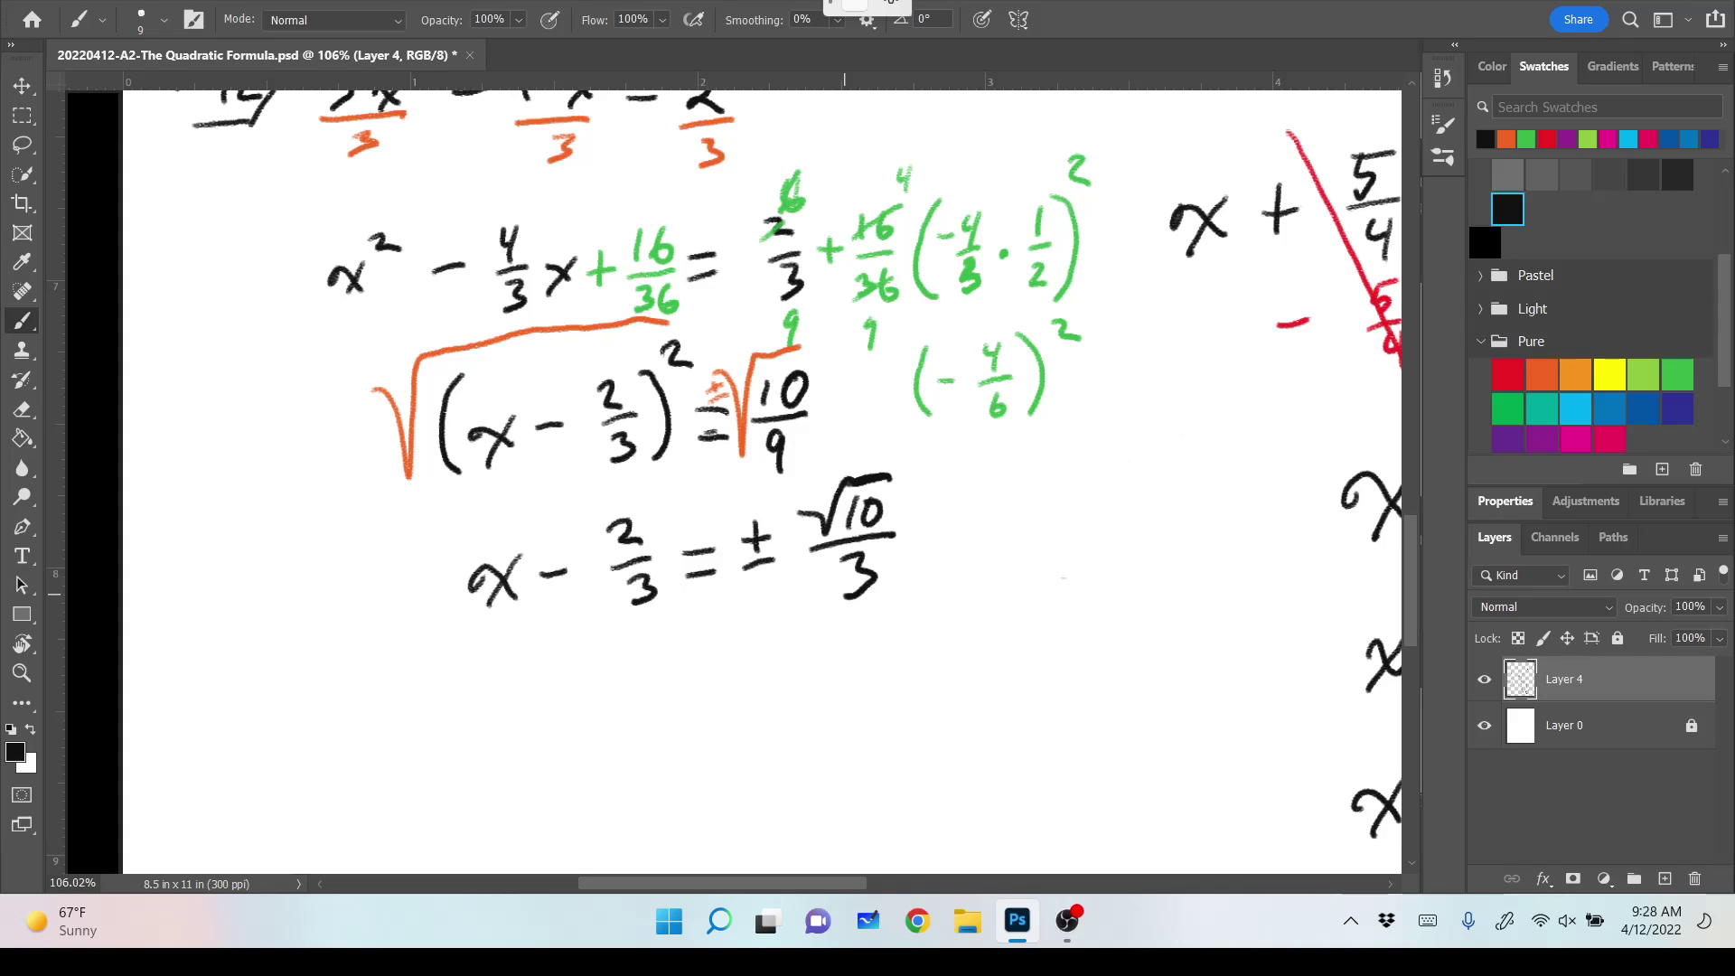
Write the final answer x = (2 ± √10)/3 on the next line and circle it.
mouse_move(586, 713)
left_mouse_down()
mouse_move(628, 705)
mouse_move(603, 750)
left_mouse_up()
left_click_drag(667, 697, 701, 694)
left_click_drag(668, 723, 701, 719)
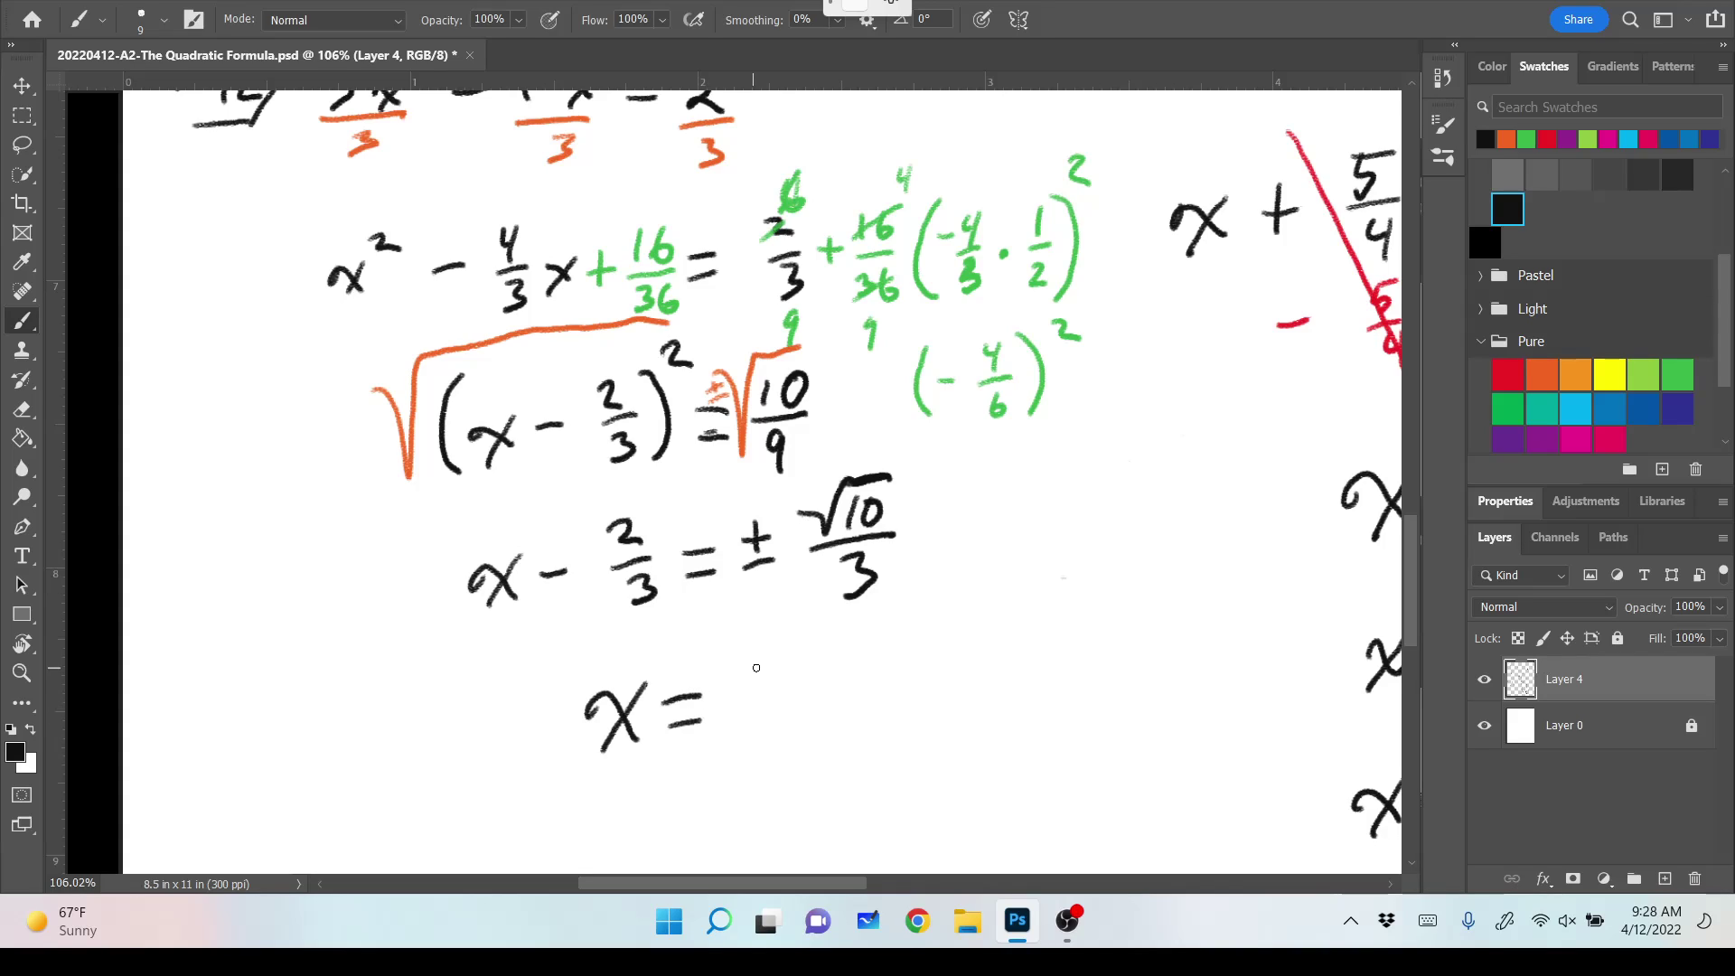
mouse_move(753, 649)
left_mouse_down()
mouse_move(785, 670)
mouse_move(836, 645)
left_mouse_up()
mouse_move(801, 671)
left_mouse_down()
mouse_move(950, 606)
mouse_move(904, 665)
mouse_move(937, 625)
left_mouse_up()
left_click_drag(729, 705, 947, 669)
mouse_move(822, 708)
left_mouse_down()
mouse_move(841, 723)
mouse_move(830, 749)
left_mouse_up()
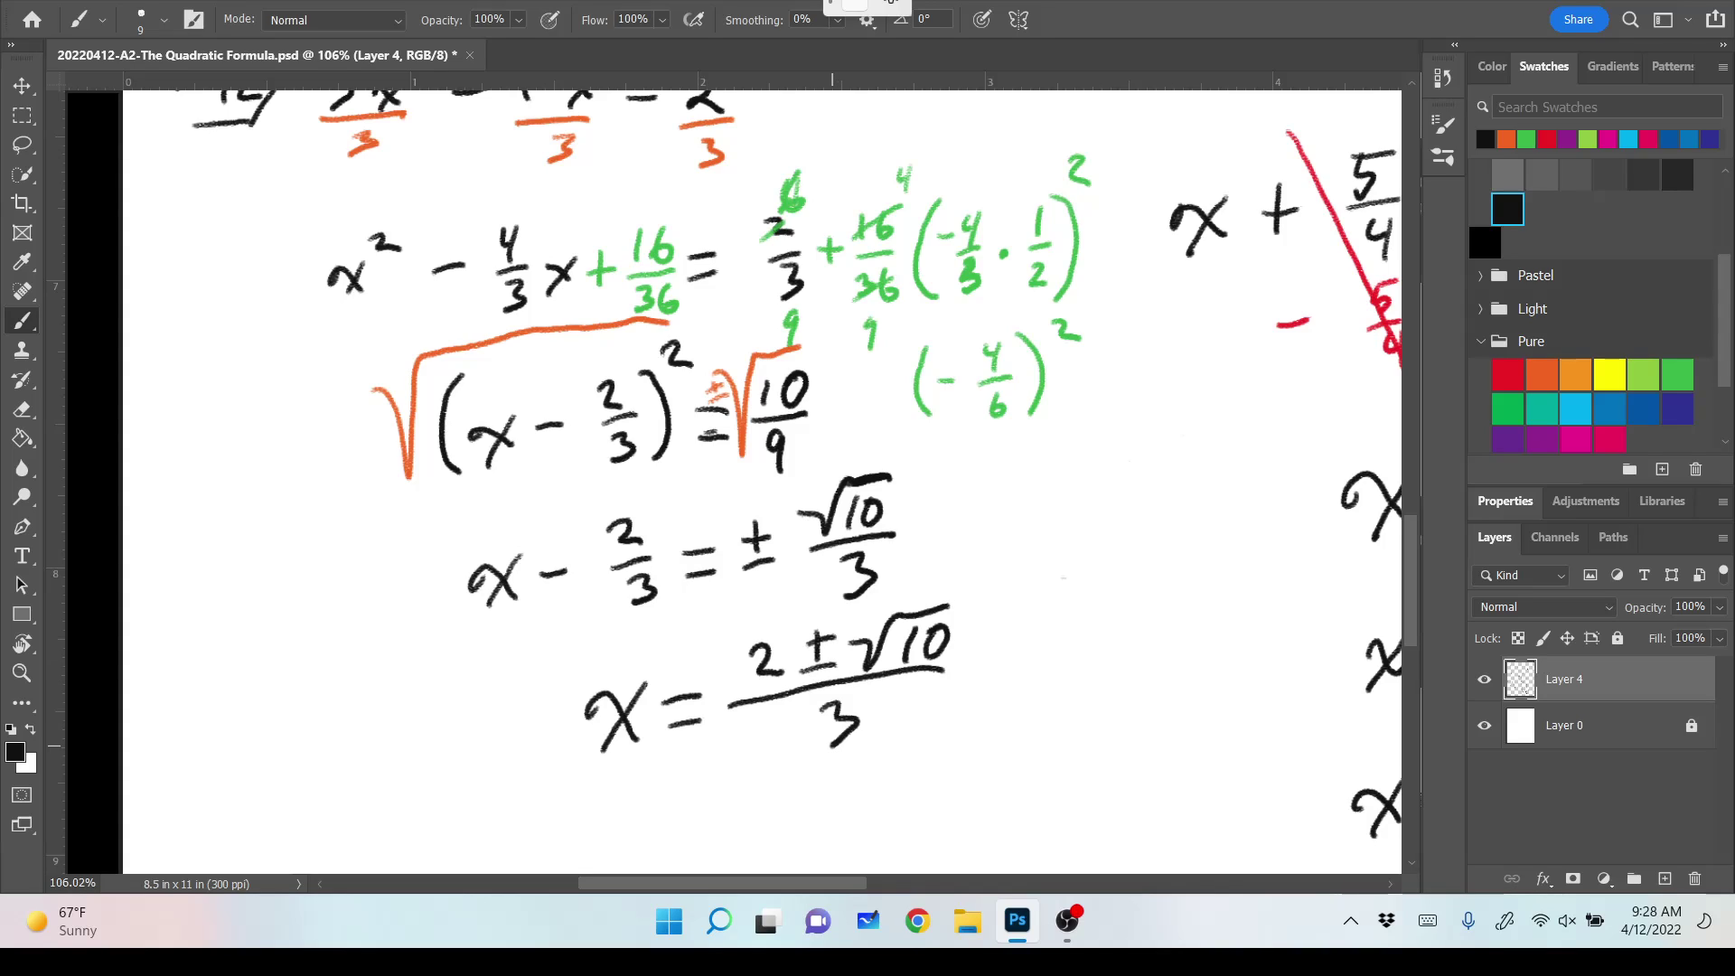
mouse_move(1002, 571)
left_mouse_down()
mouse_move(528, 694)
mouse_move(972, 583)
left_mouse_up()
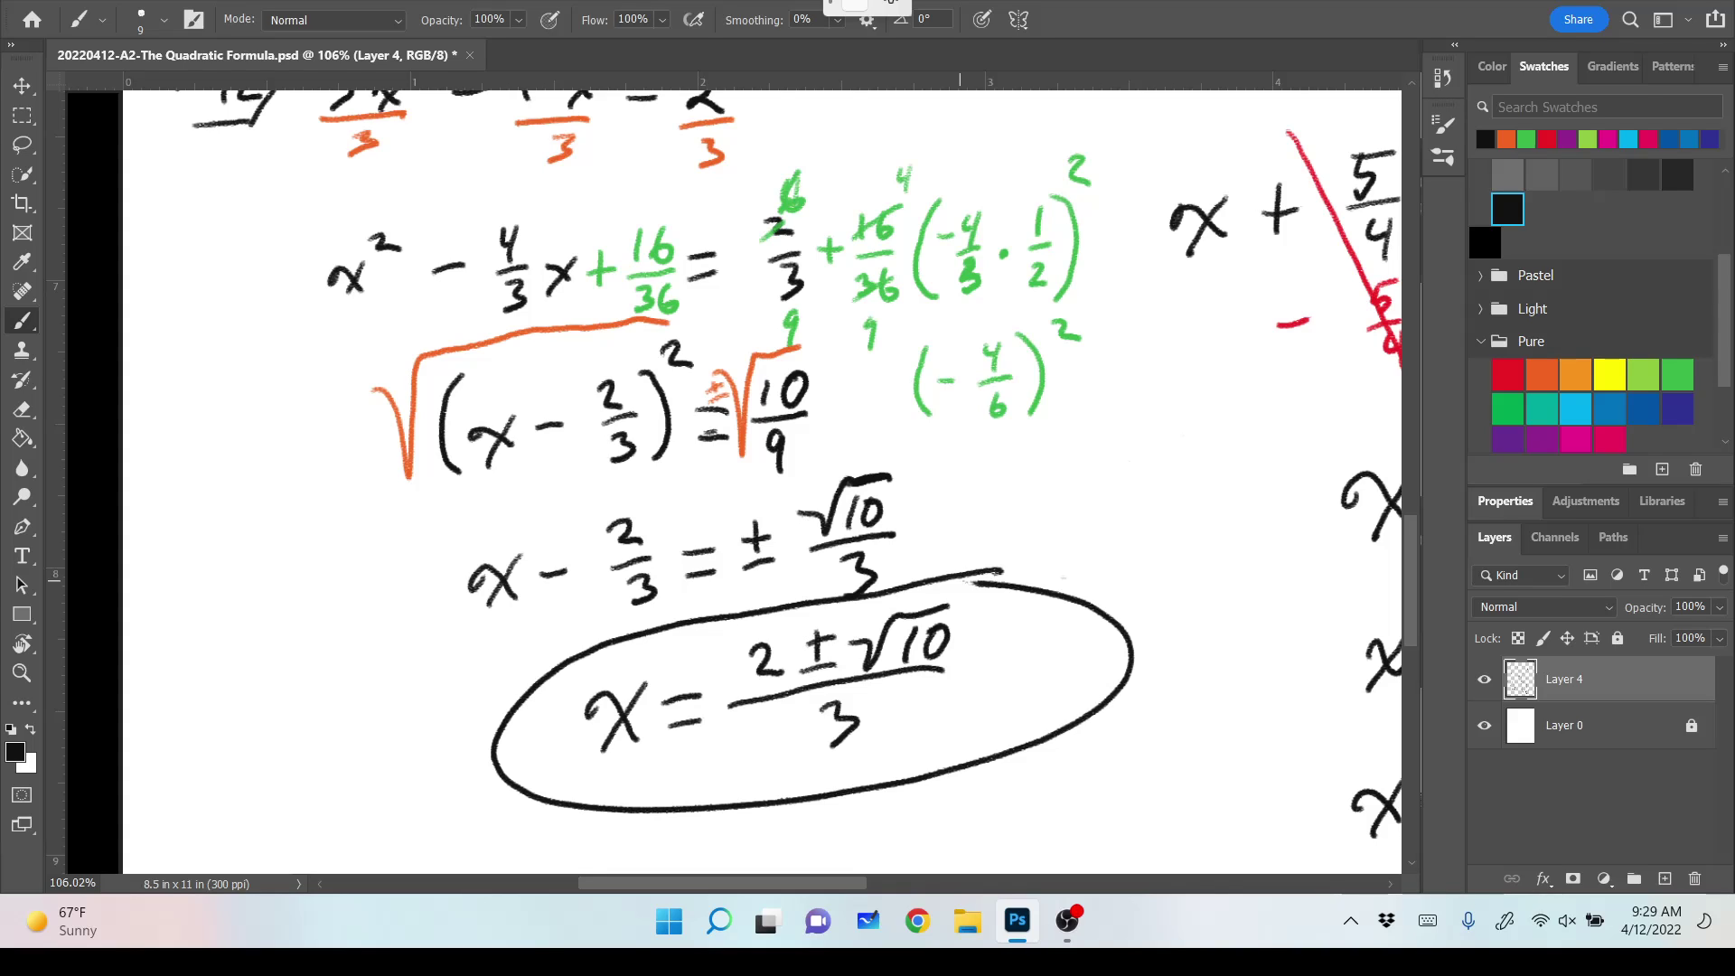
Add a new empty Layer 5 above Layer 4 for the next problem.
scroll(762, 482, "down", 3)
scroll(762, 482, "up", 2)
scroll(762, 482, "left", 3)
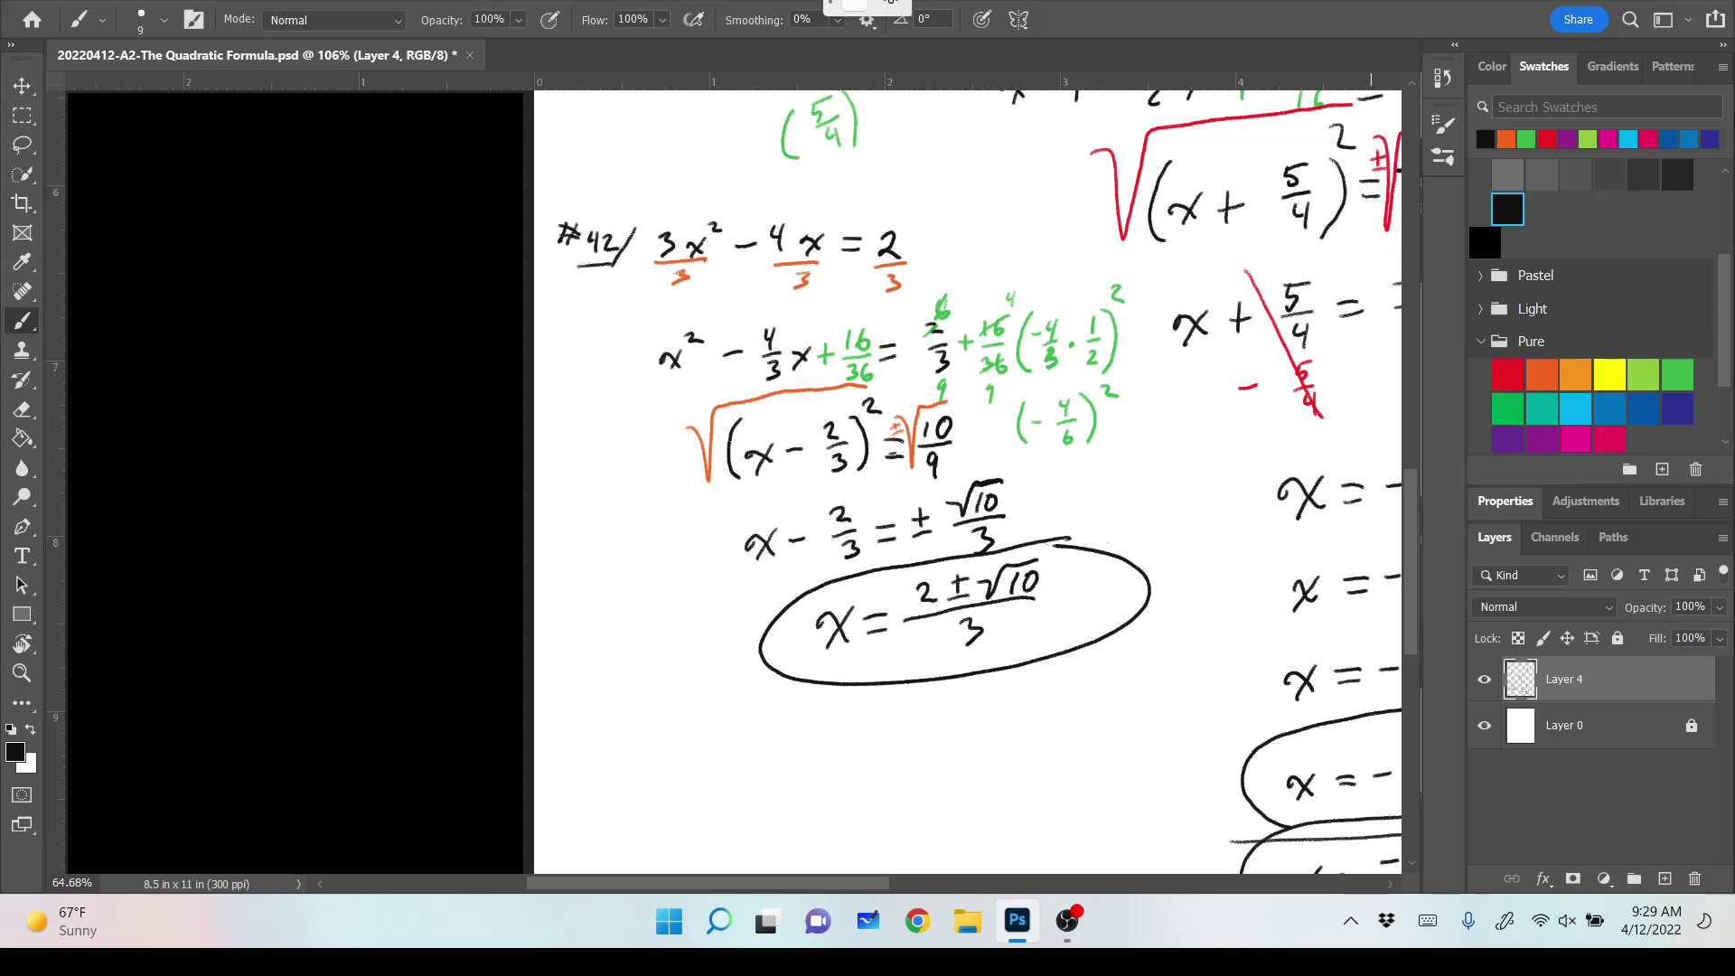
scroll(994, 470, "down", 1)
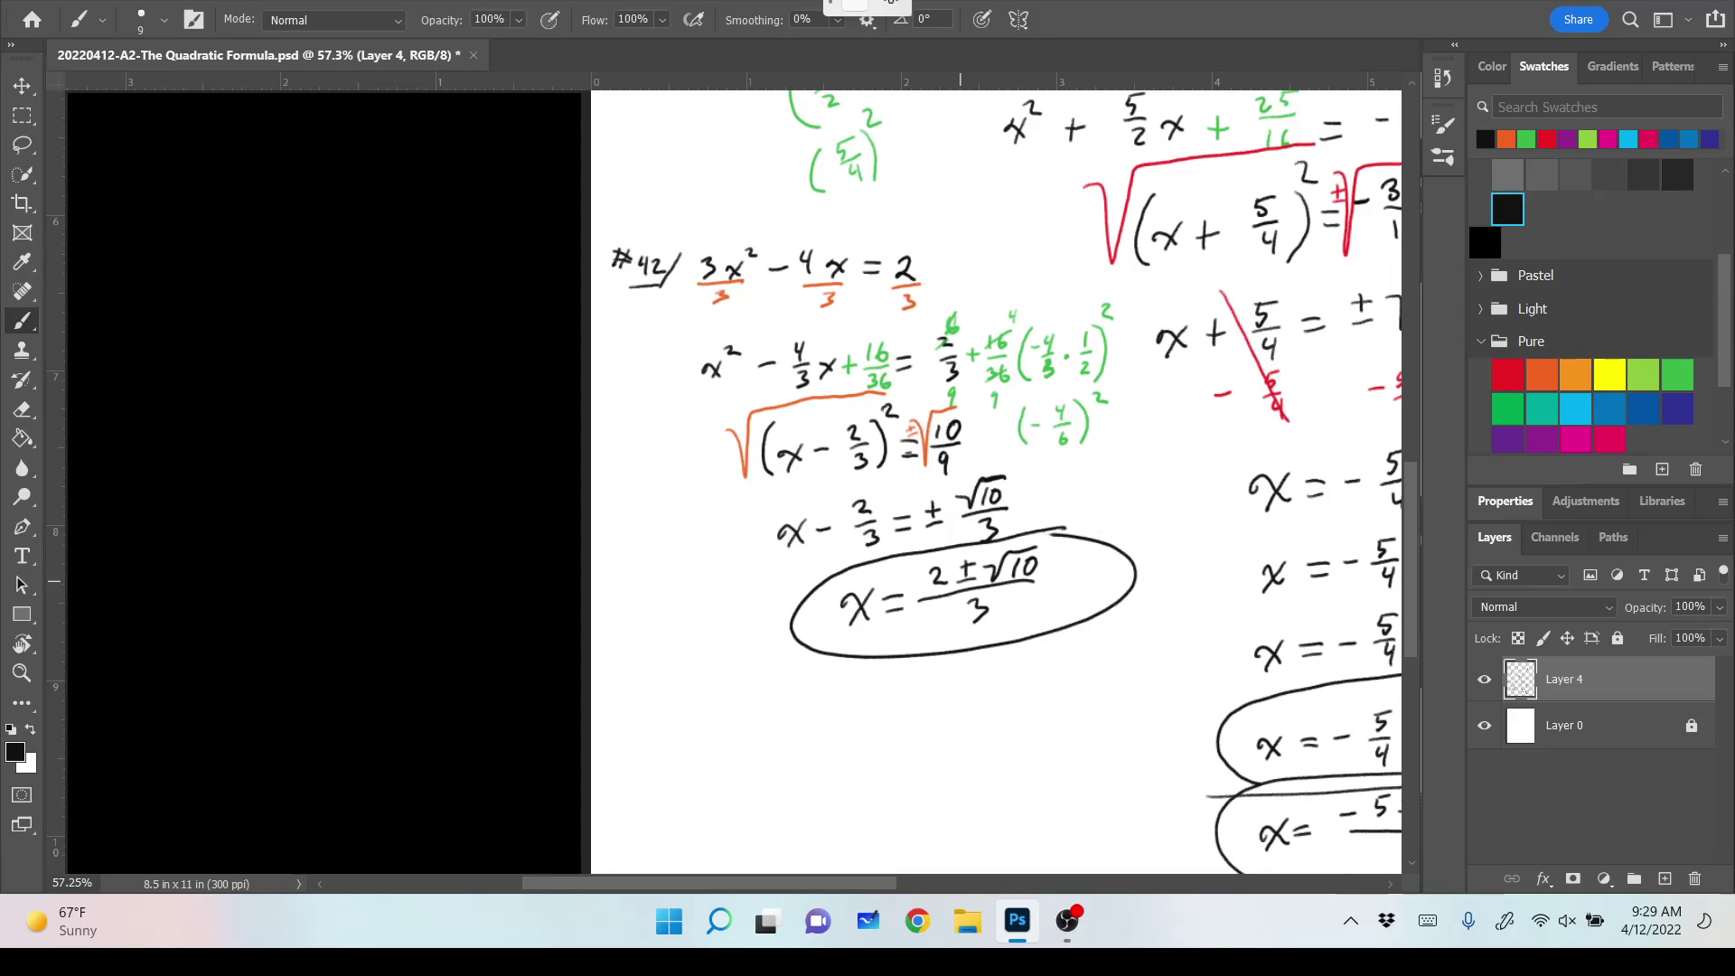
scroll(724, 479, "down", 3)
scroll(723, 479, "right", 3)
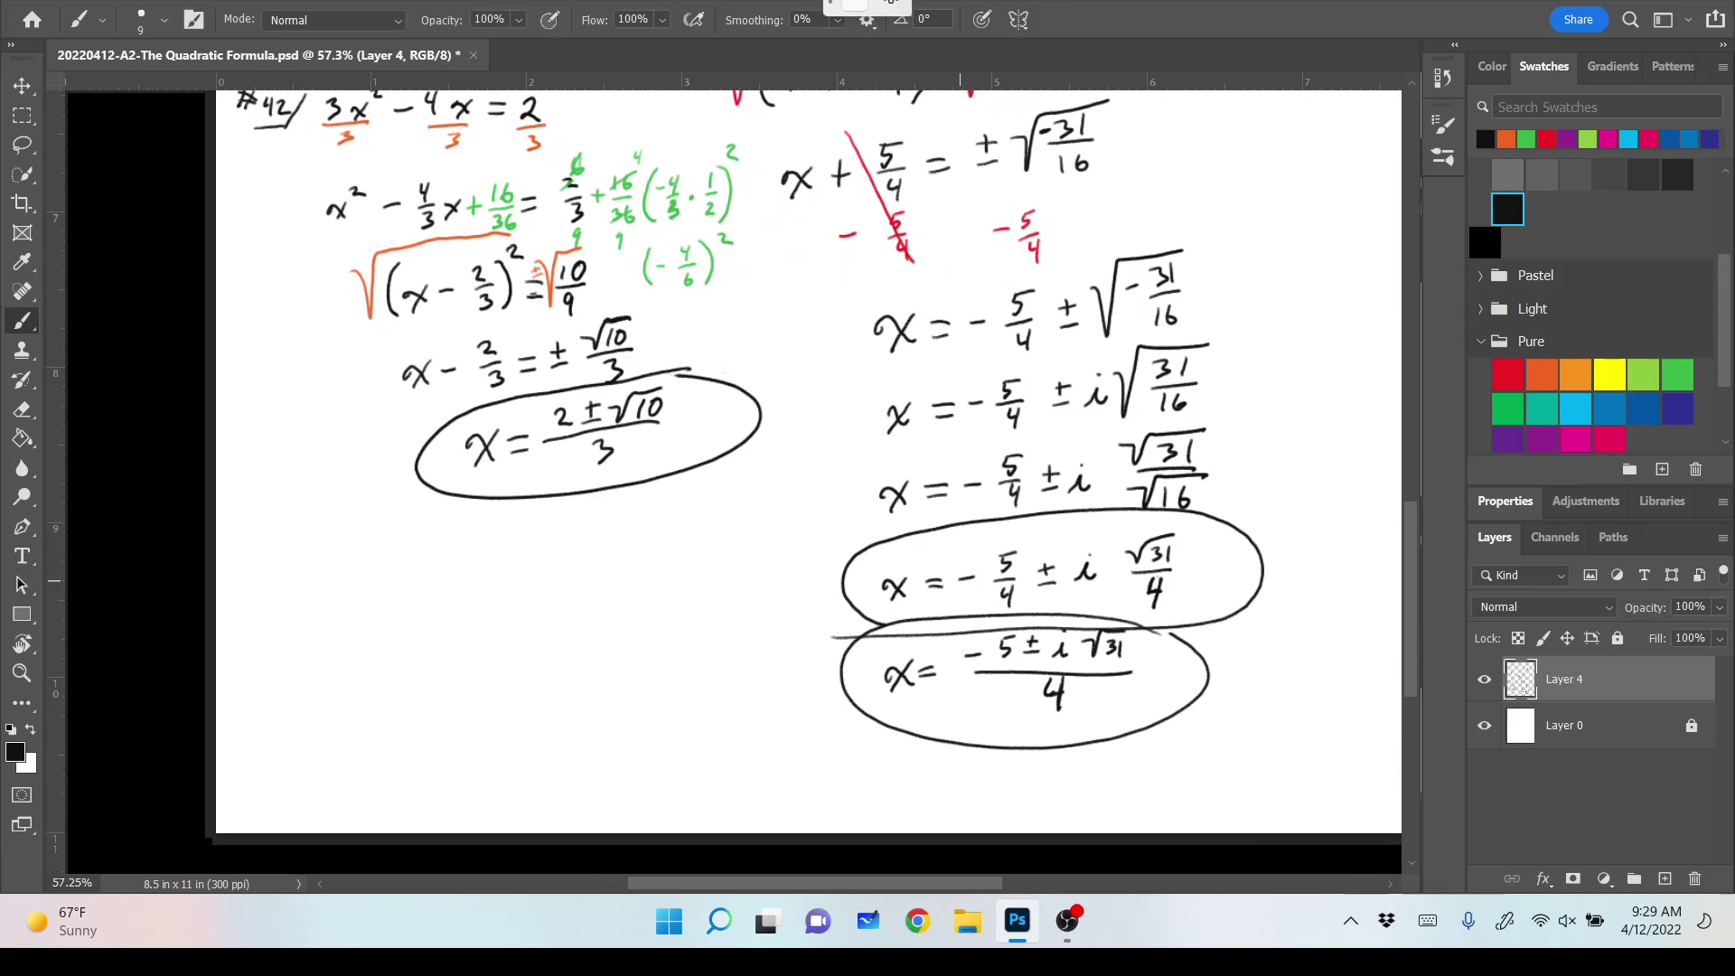
scroll(723, 479, "up", 4)
scroll(723, 479, "down", 3)
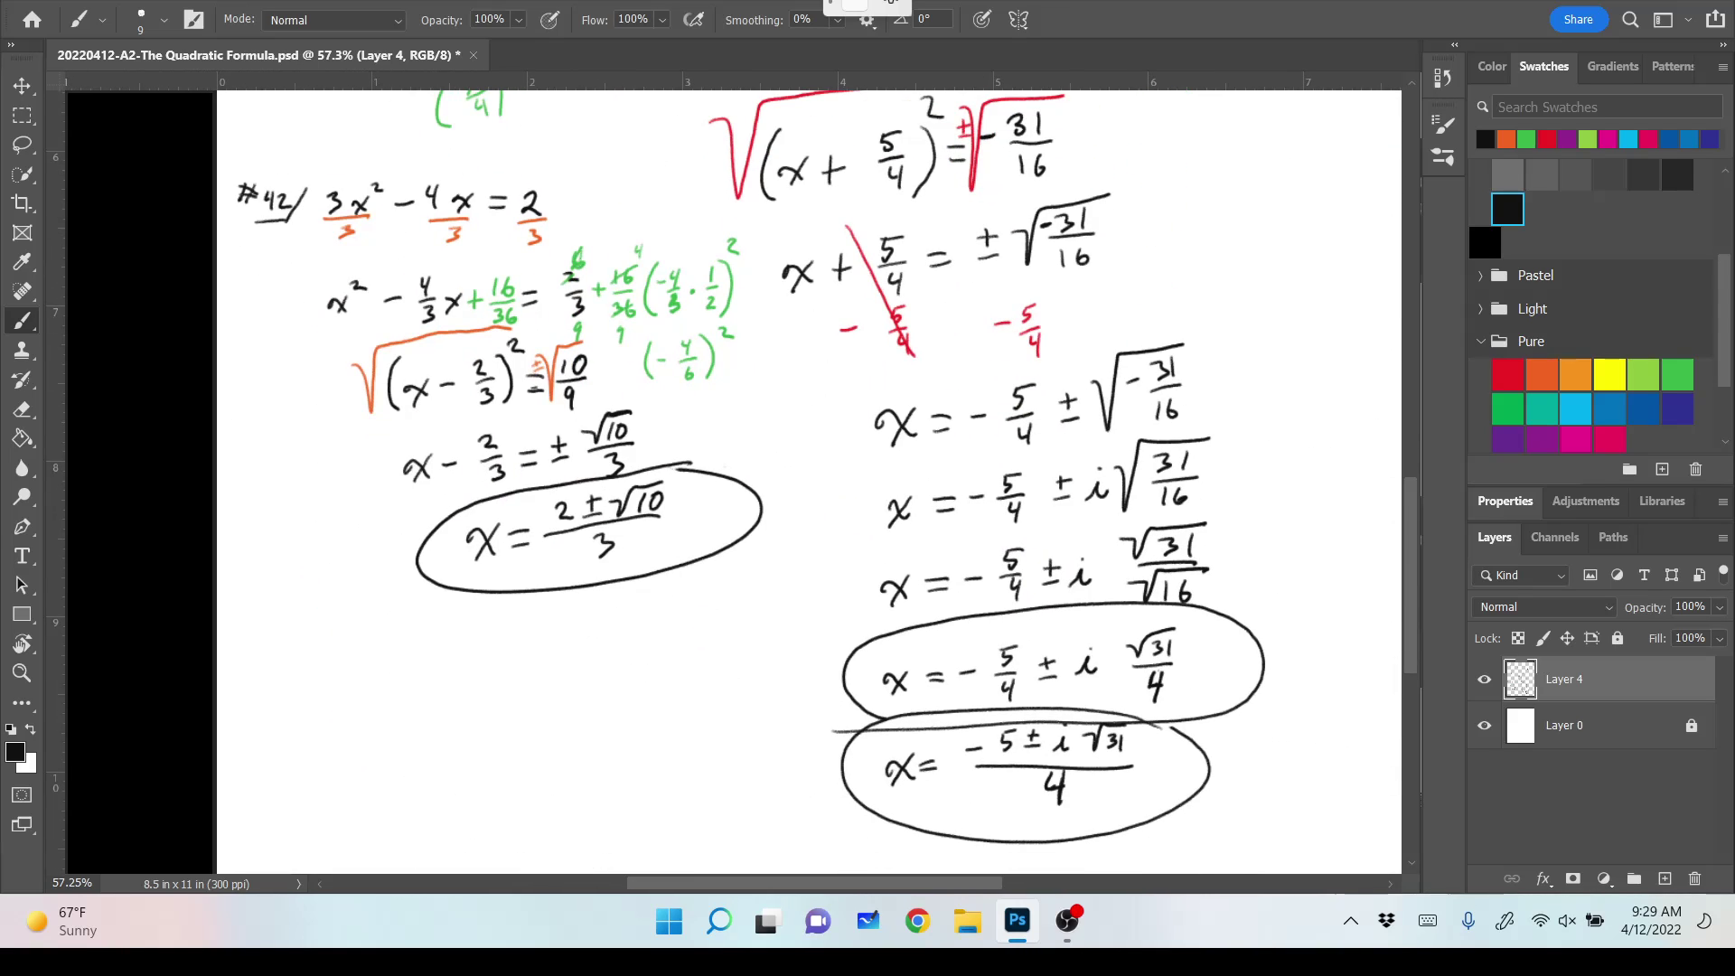
left_click(1665, 878)
Hide Layer 4's handwriting and return to the top of the now-blank page.
left_click(1485, 725)
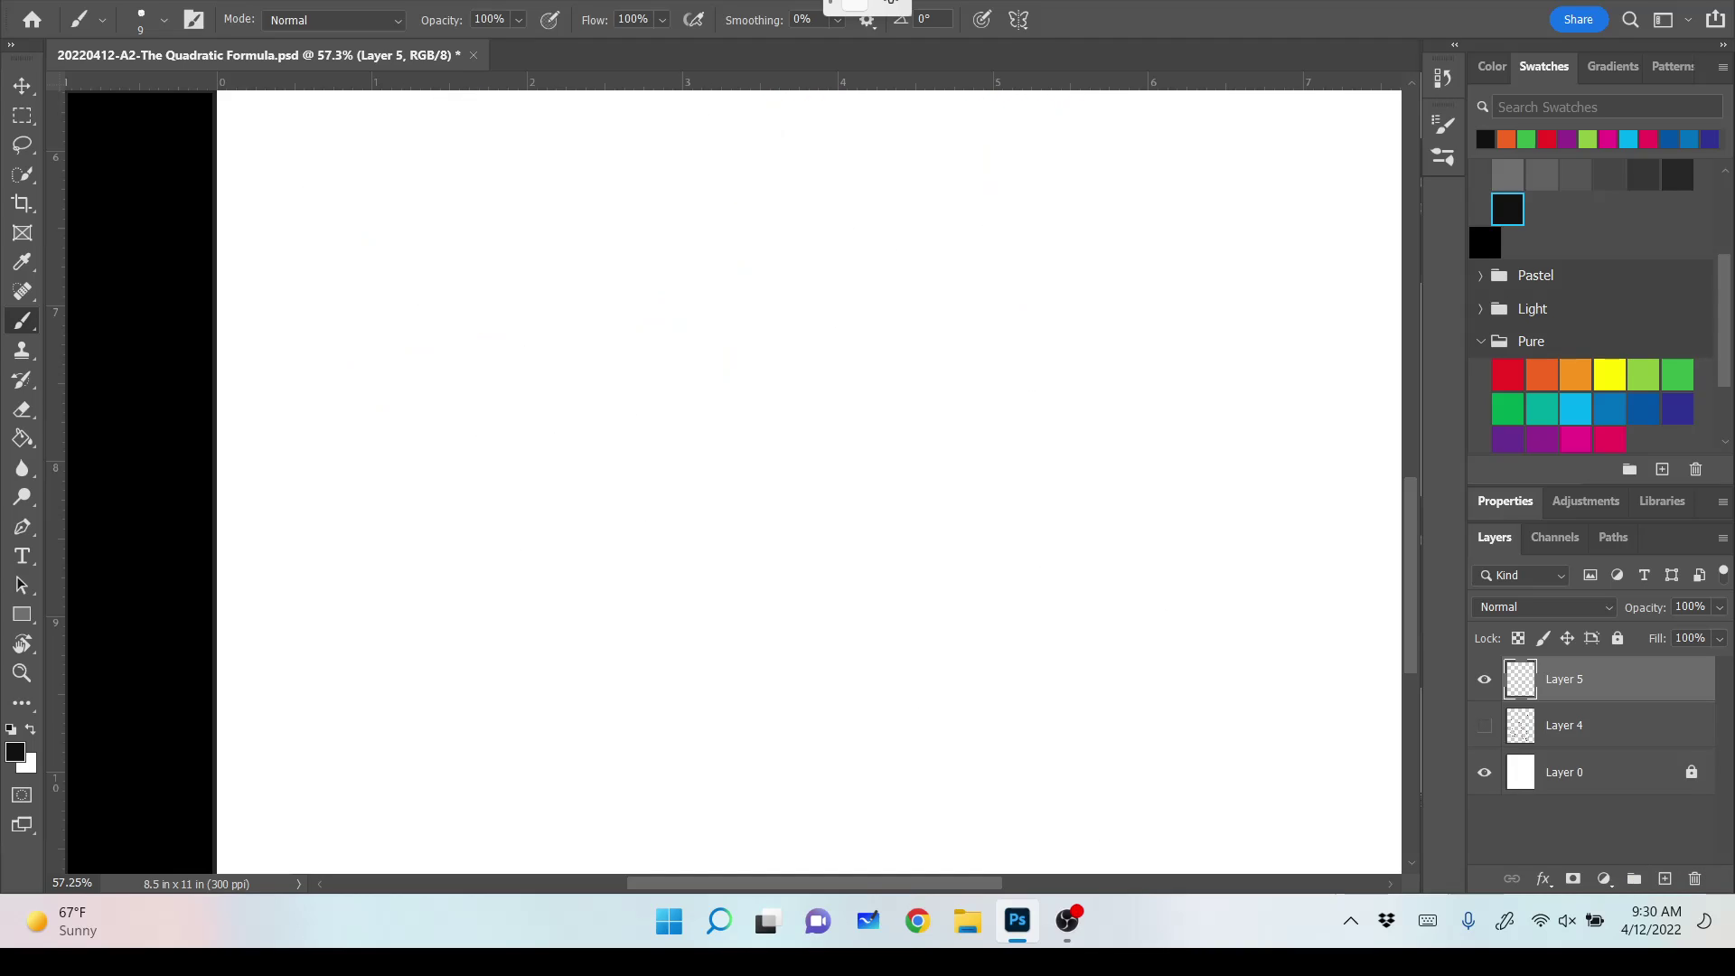
scroll(723, 479, "up", 2)
scroll(723, 479, "right", 2)
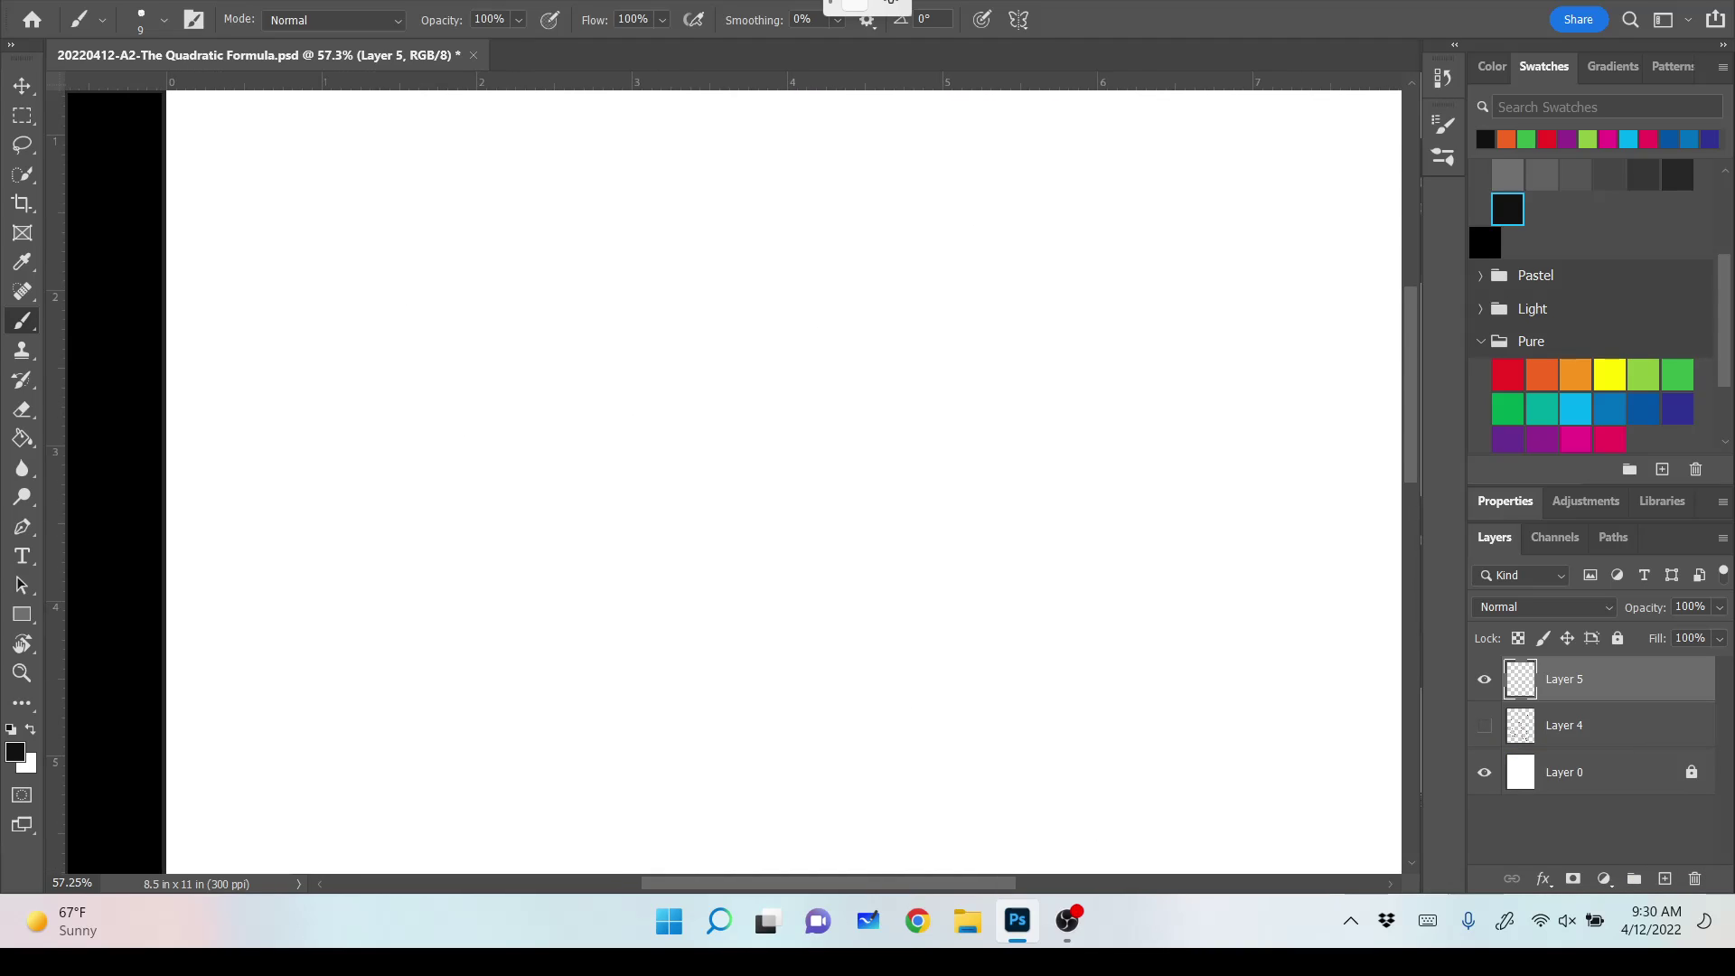
scroll(723, 479, "up", 10)
scroll(723, 479, "up", 1)
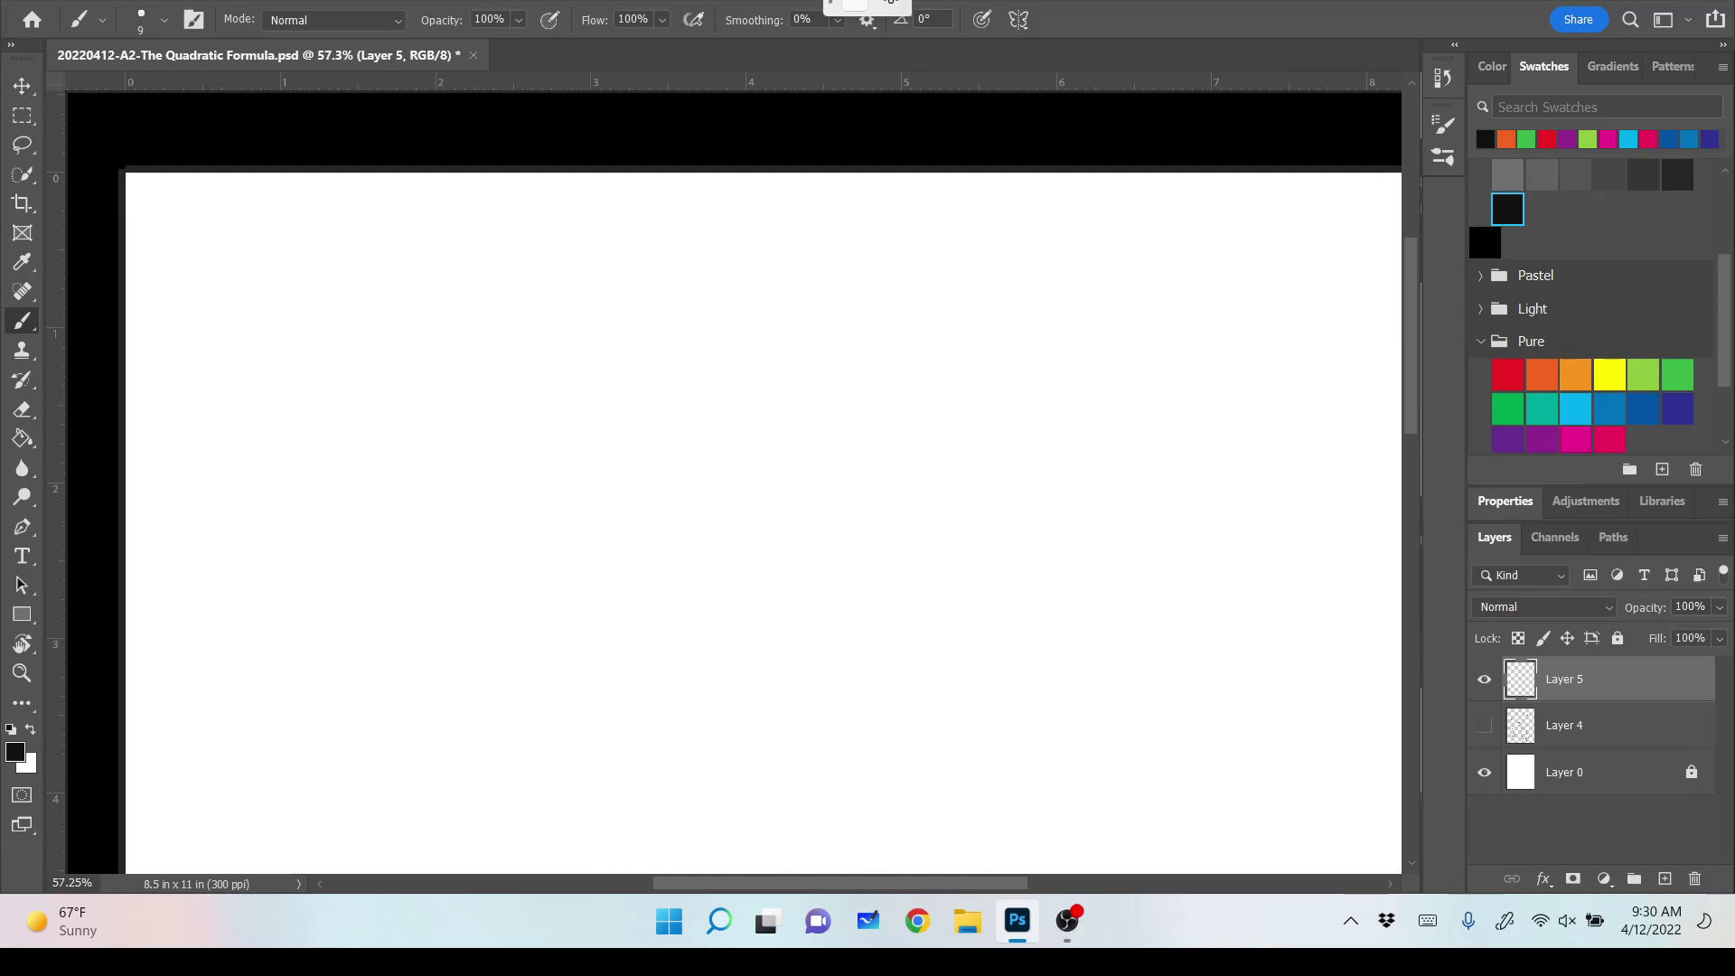
scroll(723, 480, "up", 1)
scroll(723, 479, "down", 1)
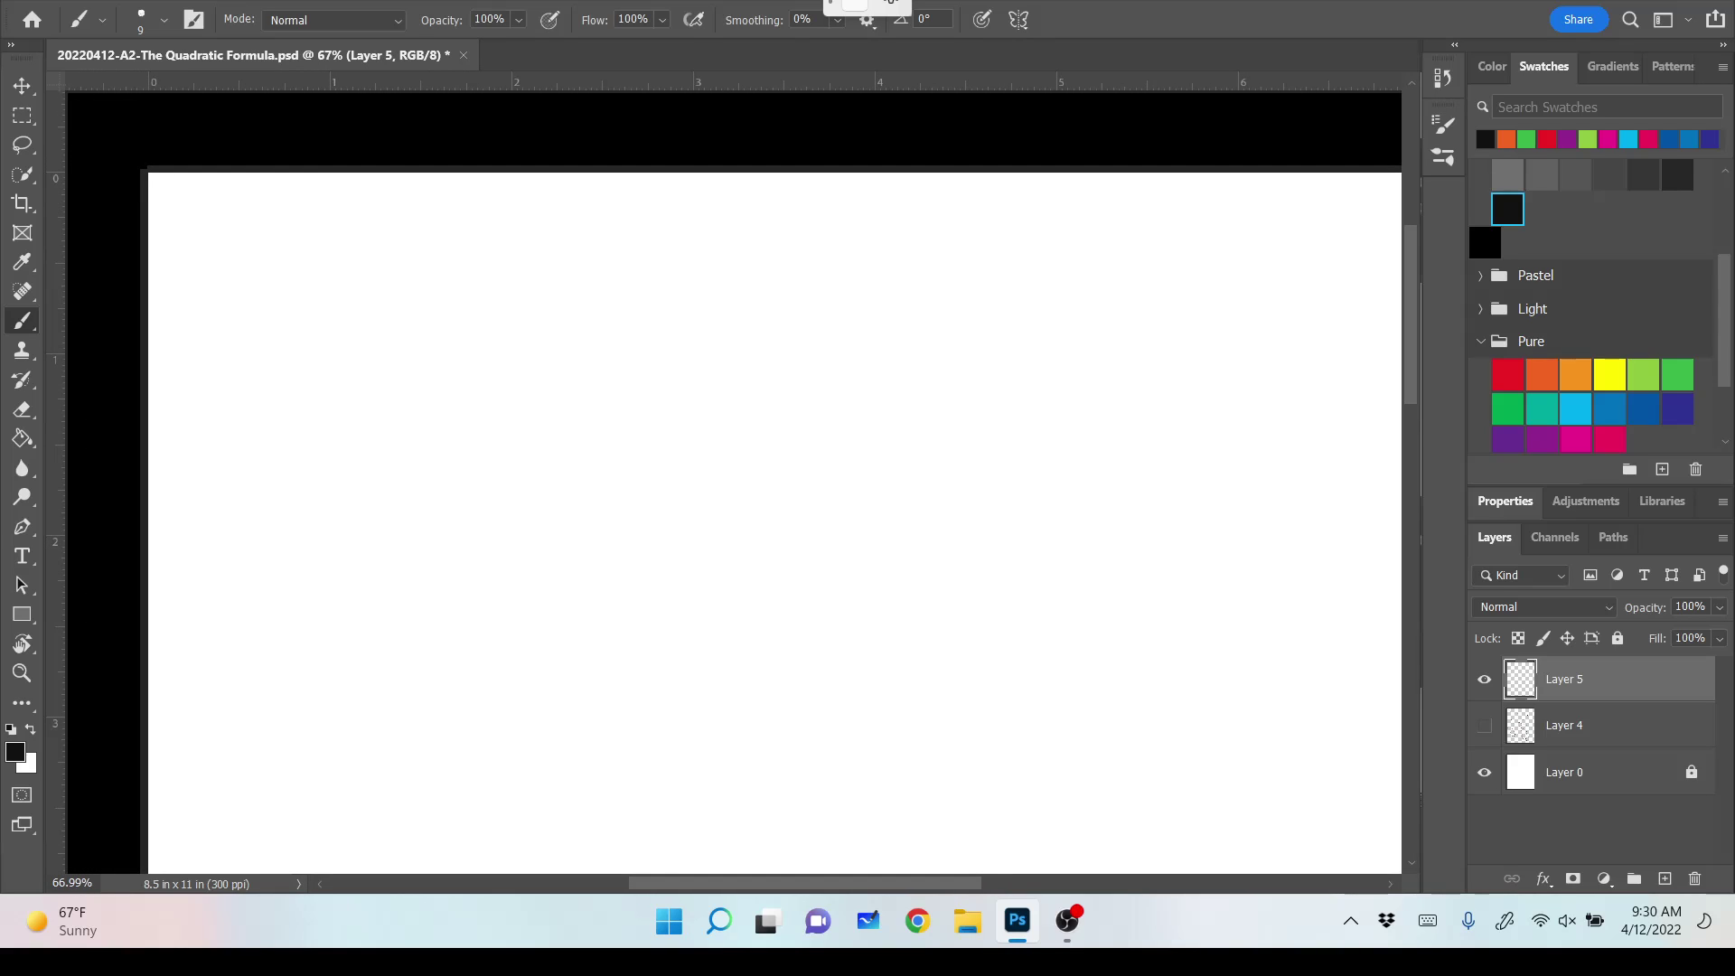
Undo a stray stroke and draw a # at the top-left of the blank Layer 5 page.
mouse_move(215, 211)
left_mouse_down()
mouse_move(199, 237)
mouse_move(214, 242)
left_mouse_up()
key("ctrl+z")
key("ctrl+z")
scroll(129, 295, "up", 5)
scroll(762, 489, "down", 1)
mouse_move(217, 180)
left_mouse_down()
mouse_move(199, 222)
mouse_move(219, 233)
mouse_move(191, 246)
mouse_move(200, 224)
mouse_move(214, 250)
mouse_move(253, 191)
mouse_move(248, 217)
left_mouse_up()
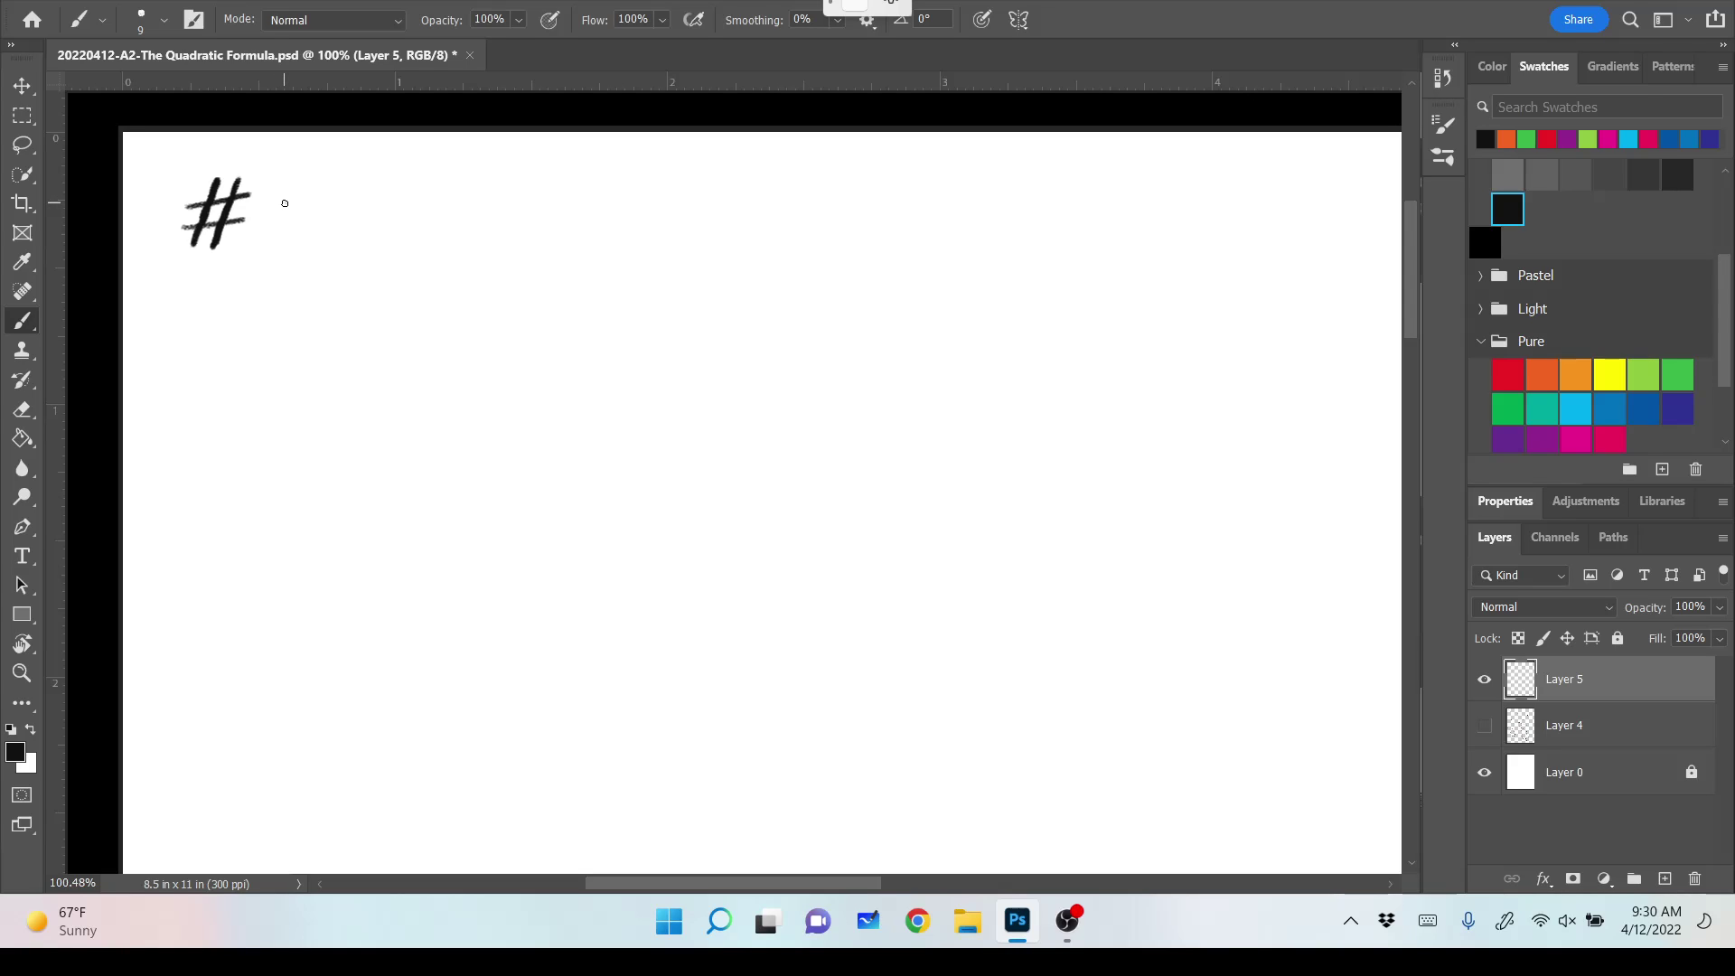
Write 48 after the #, underline it, and retrace the underline's second part to darken it.
mouse_move(281, 200)
left_mouse_down()
mouse_move(294, 243)
mouse_move(317, 201)
left_mouse_up()
mouse_move(185, 275)
left_mouse_down()
mouse_move(280, 271)
mouse_move(391, 162)
left_mouse_up()
left_click_drag(286, 272, 329, 256)
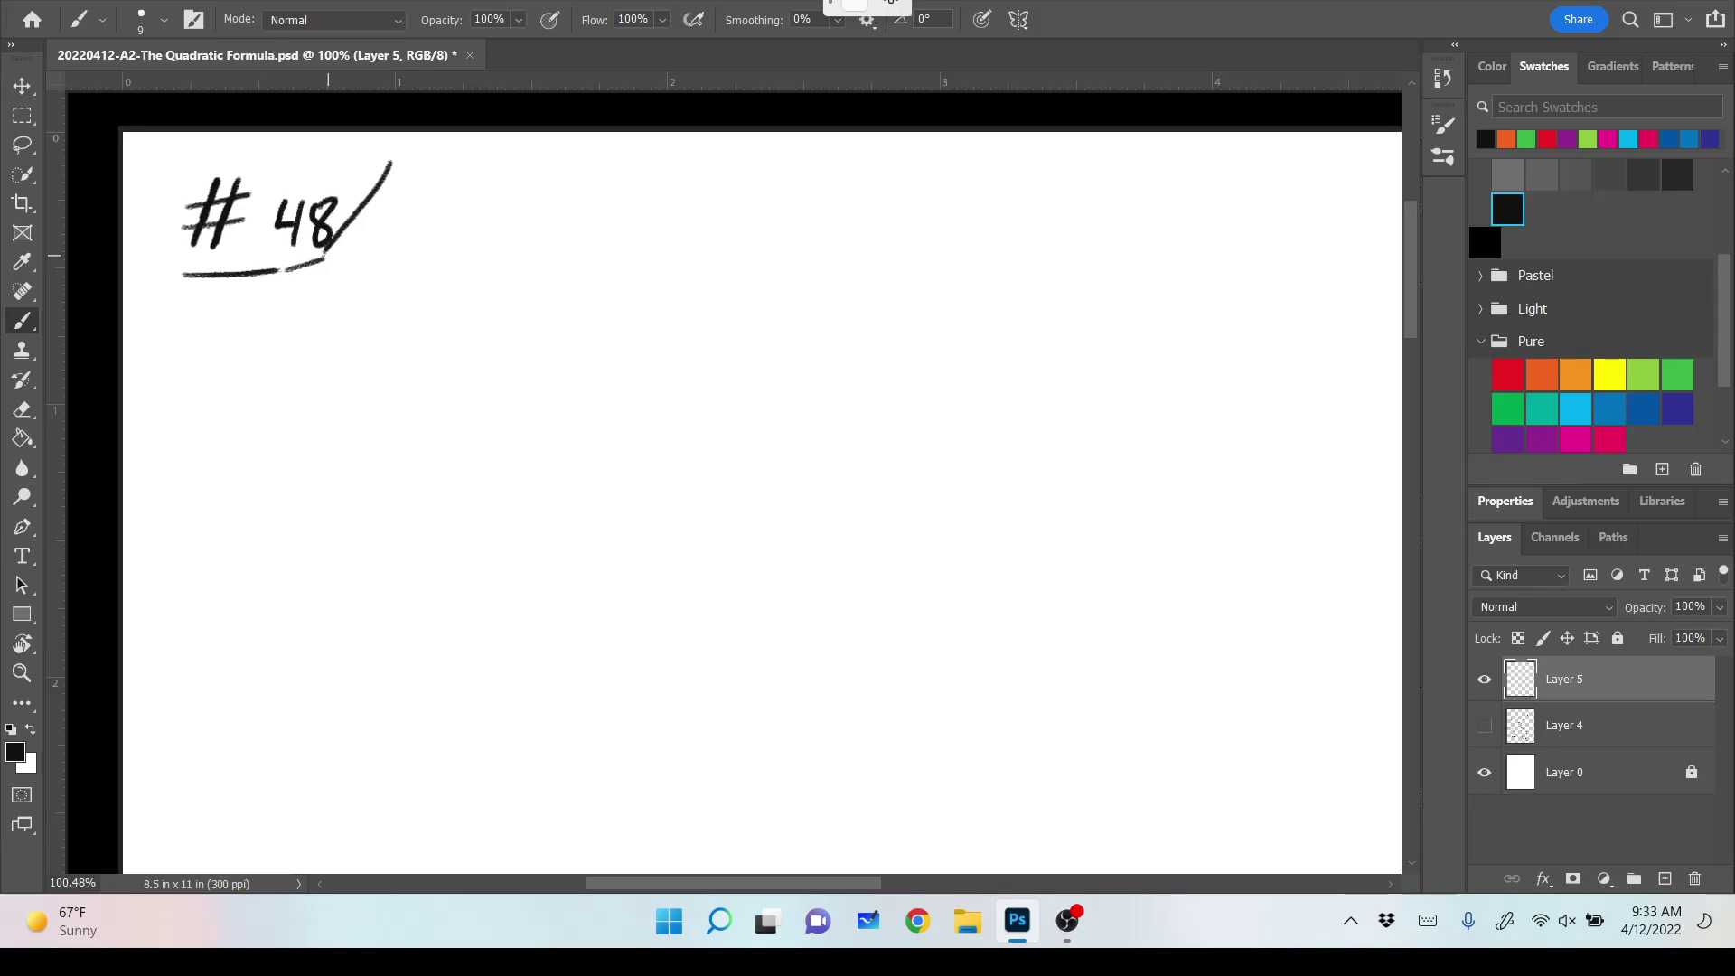
left_click_drag(286, 270, 323, 259)
Draw a square to the right of the # 48 label.
left_click_drag(582, 196, 583, 430)
left_click_drag(582, 200, 586, 441)
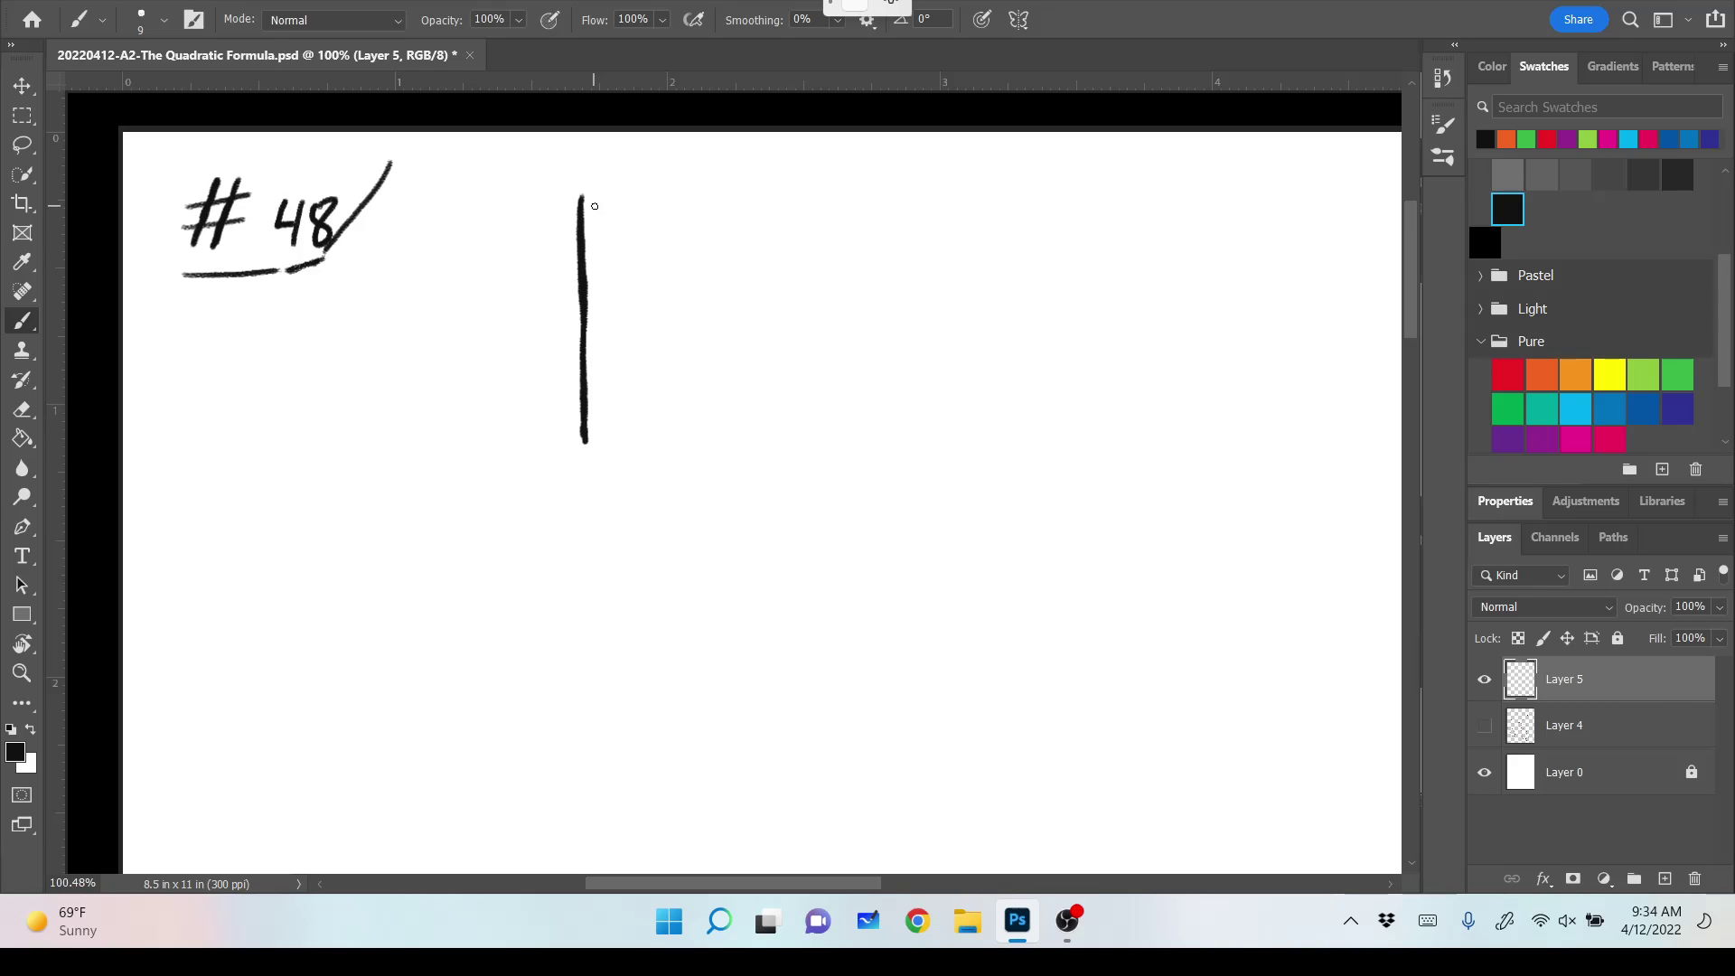
mouse_move(581, 197)
left_mouse_down()
mouse_move(833, 188)
mouse_move(826, 268)
left_mouse_up()
left_click_drag(833, 192, 828, 418)
left_click_drag(583, 440, 821, 431)
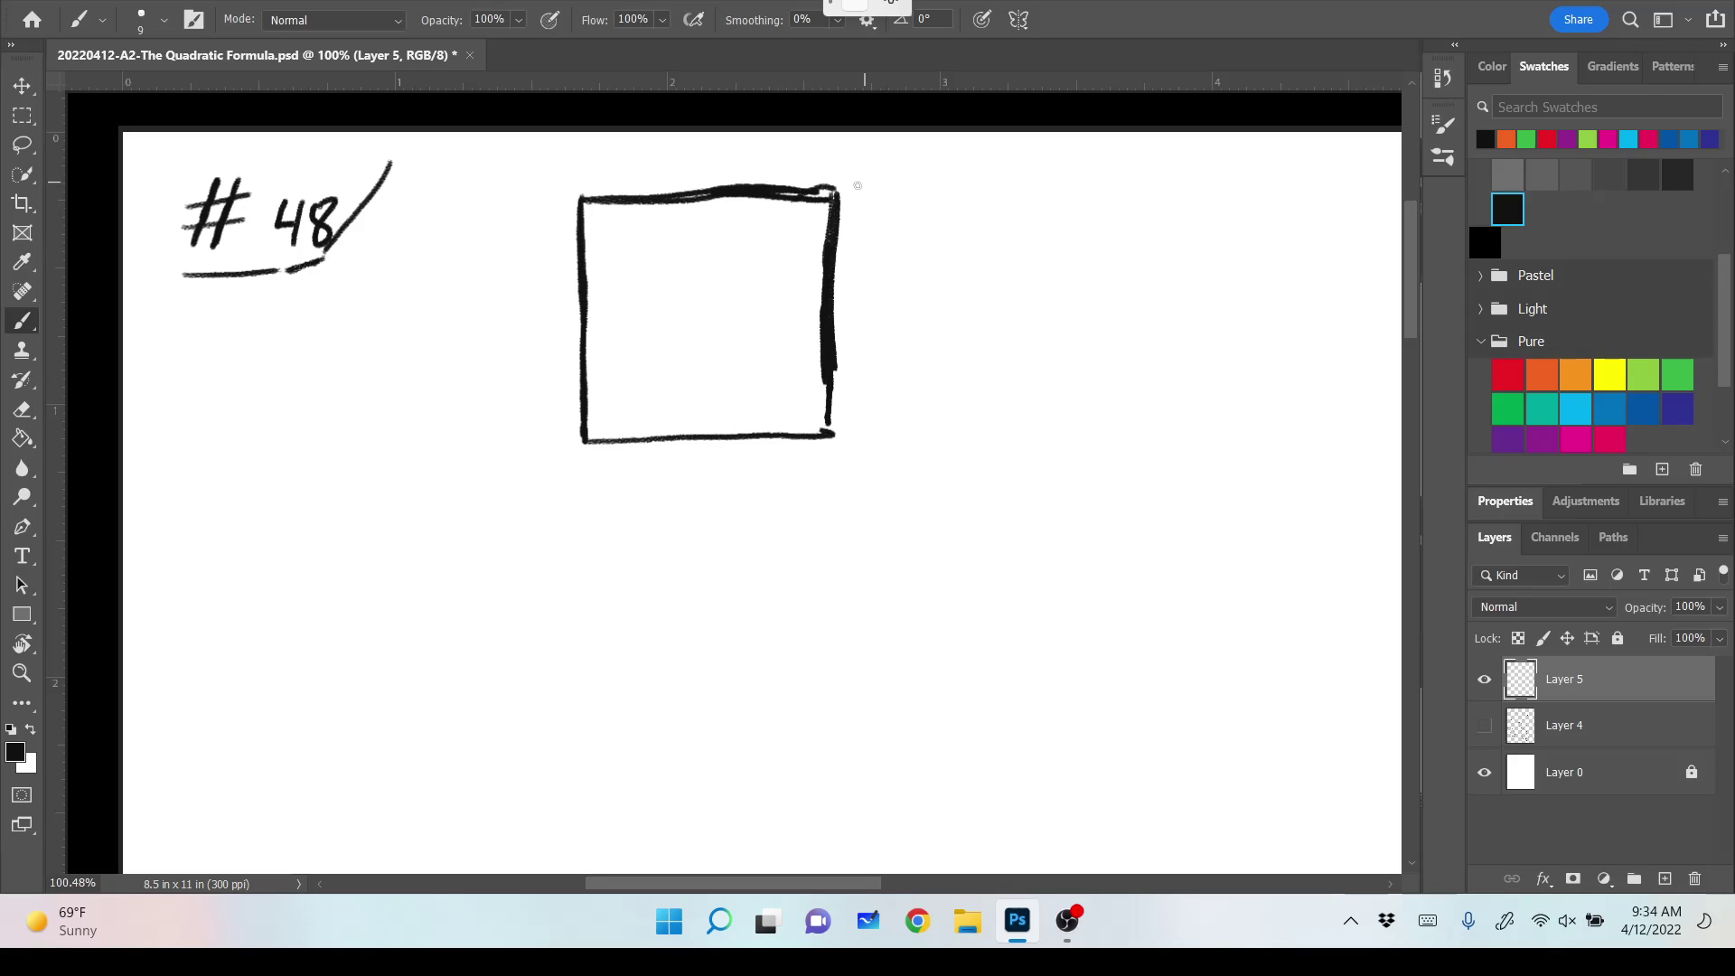
Add right and bottom strips to the square, divide the corner, erase the stray tail, and begin the 13 label.
mouse_move(837, 189)
left_mouse_down()
mouse_move(910, 191)
mouse_move(895, 192)
mouse_move(899, 515)
left_mouse_up()
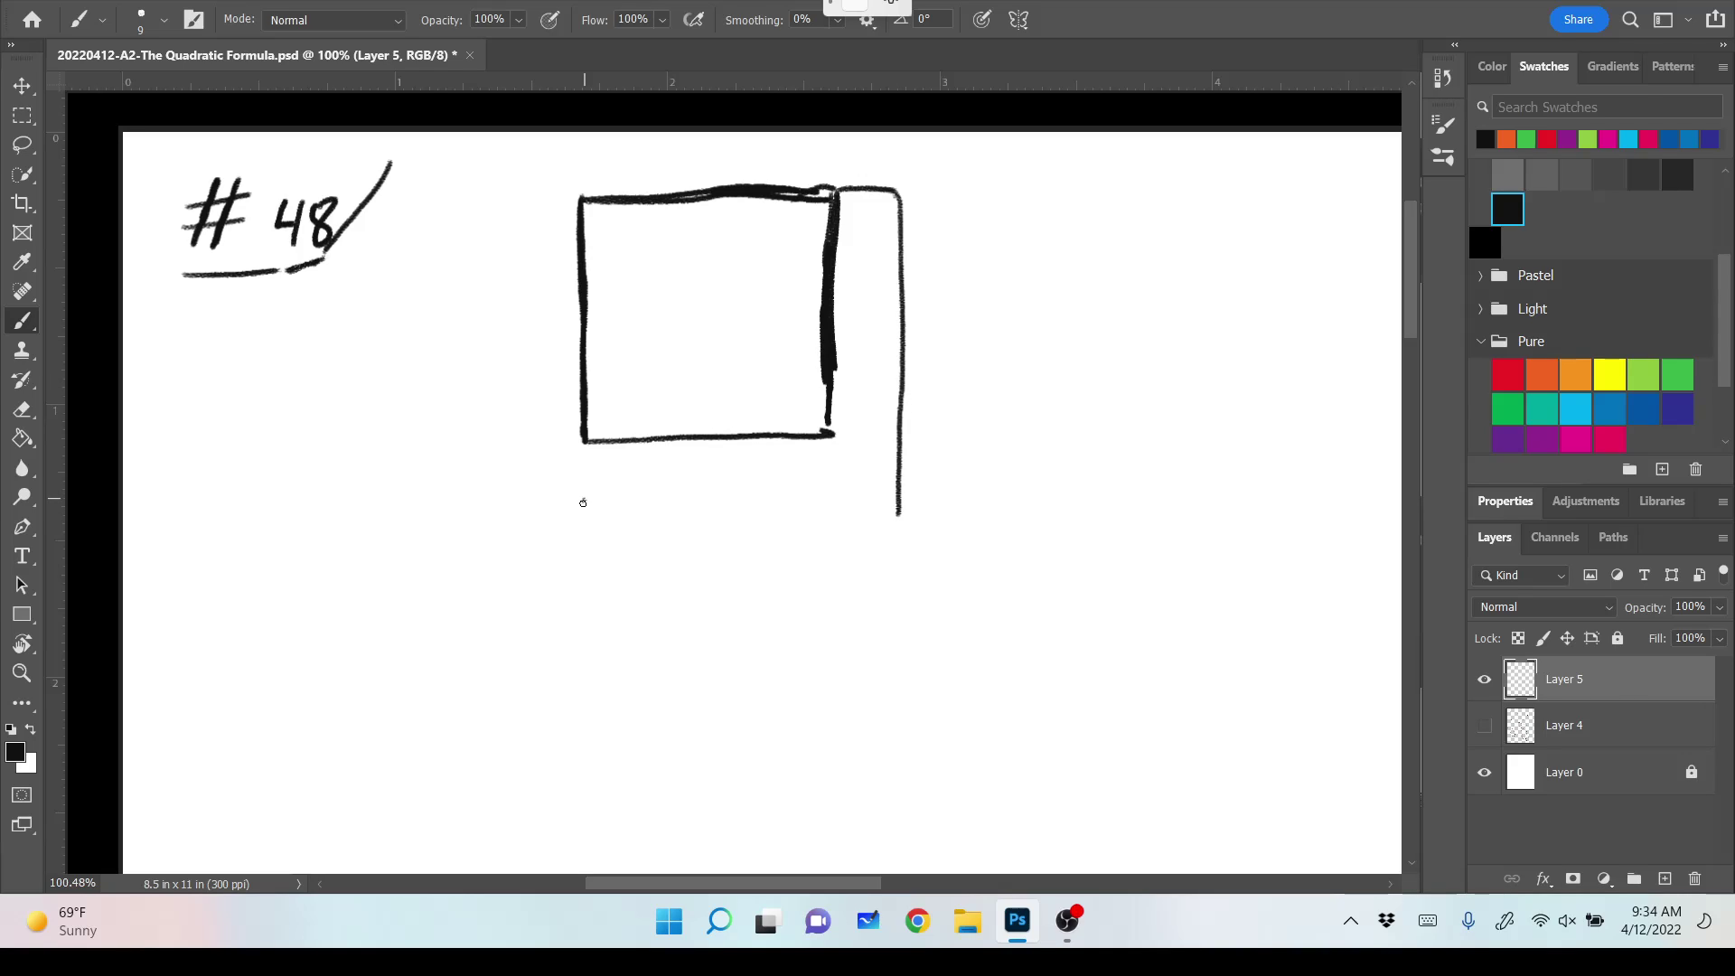
left_click_drag(582, 505, 904, 496)
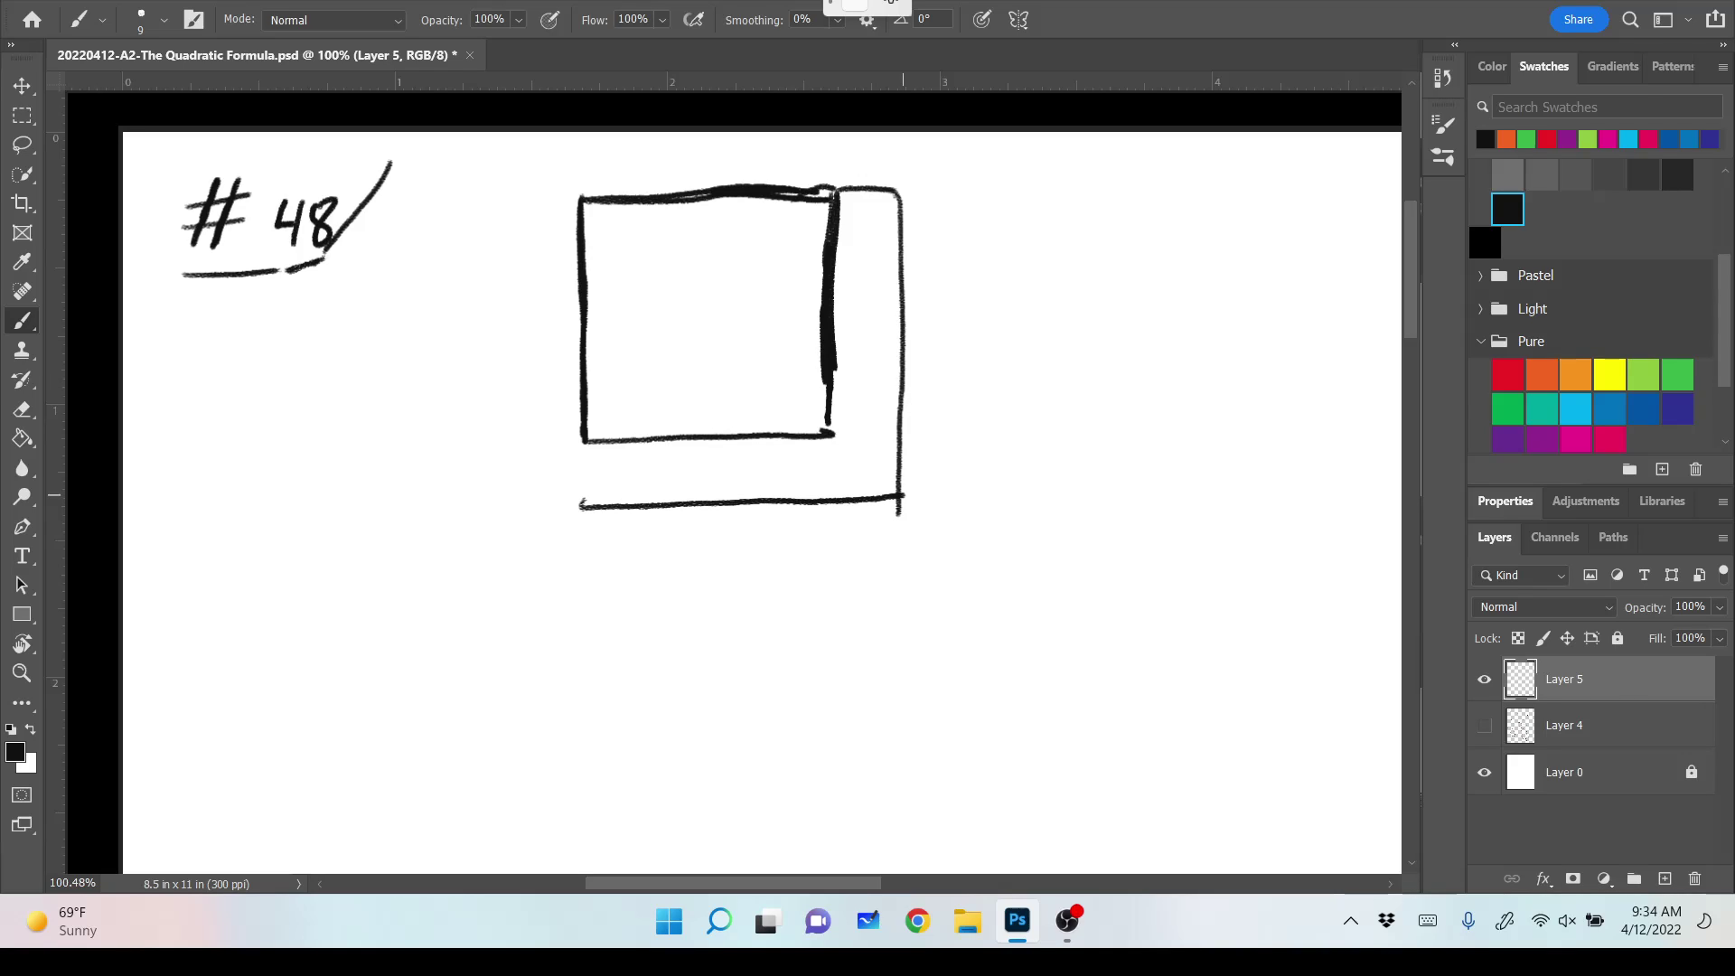
left_click_drag(586, 442, 587, 506)
mouse_move(824, 432)
left_mouse_down()
mouse_move(818, 501)
mouse_move(877, 436)
left_mouse_up()
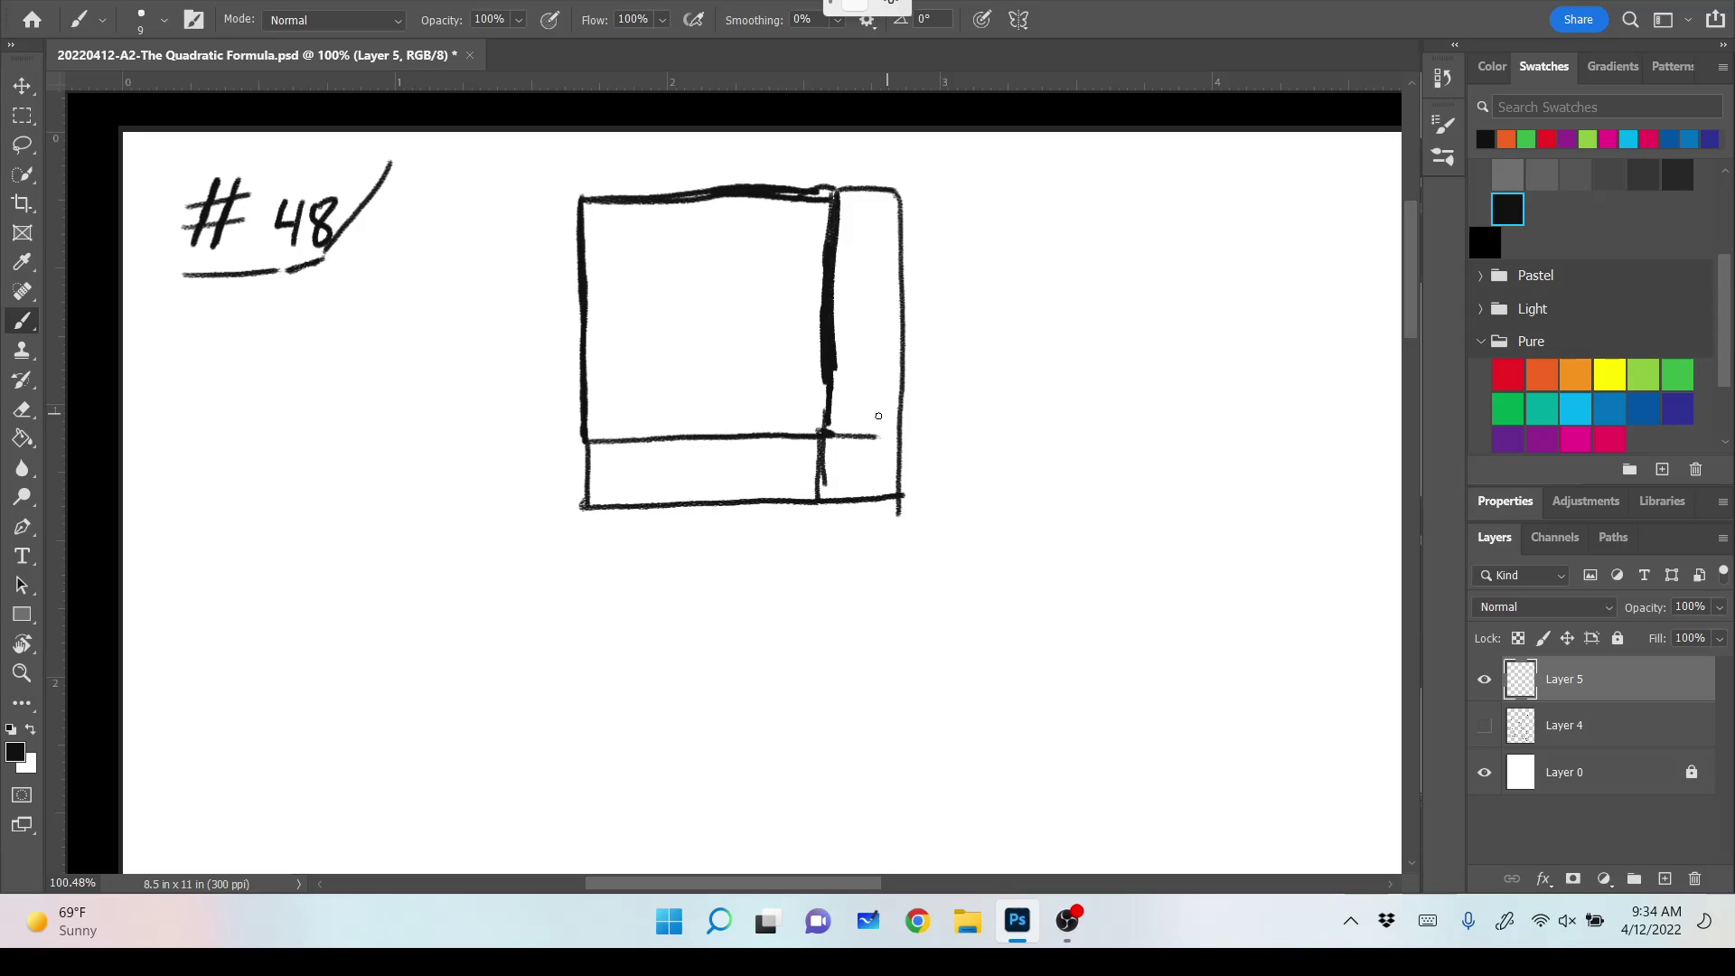
left_click_drag(824, 436, 902, 437)
left_click_drag(900, 515, 897, 502)
mouse_move(690, 154)
left_mouse_down()
mouse_move(687, 184)
mouse_move(725, 157)
mouse_move(712, 180)
left_mouse_up()
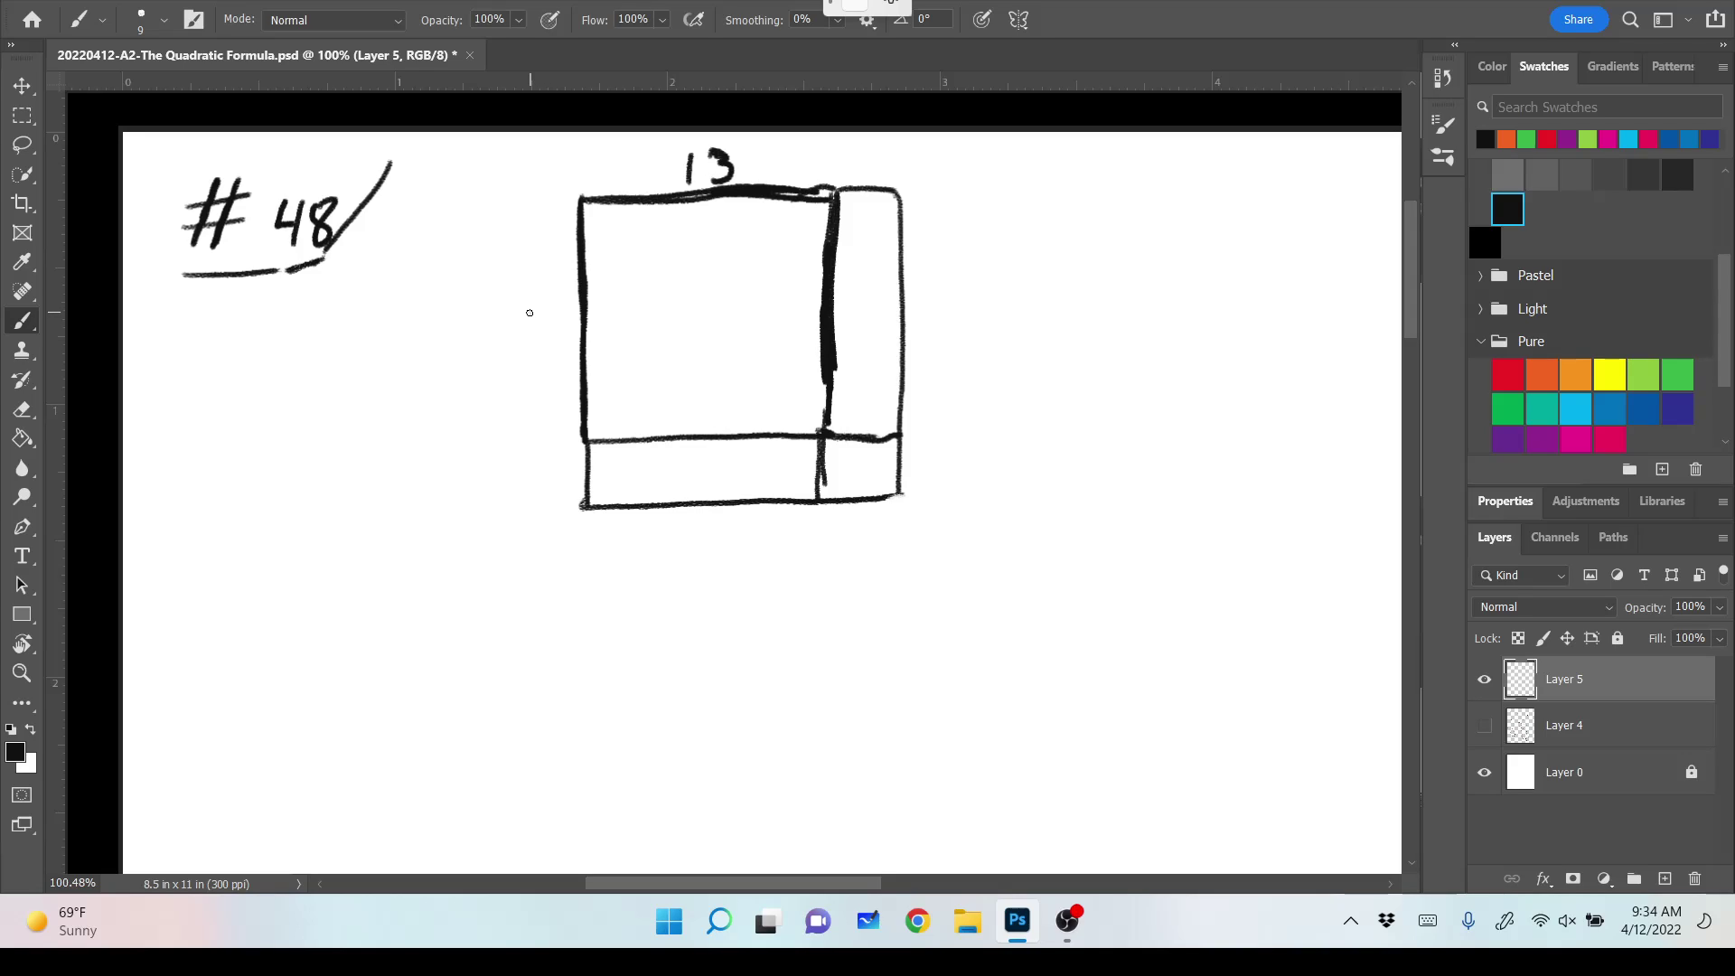
Label the square's sides 13 and both the right and bottom strips x.
mouse_move(530, 309)
left_mouse_down()
mouse_move(531, 340)
mouse_move(501, 345)
left_mouse_up()
left_click_drag(719, 163, 718, 172)
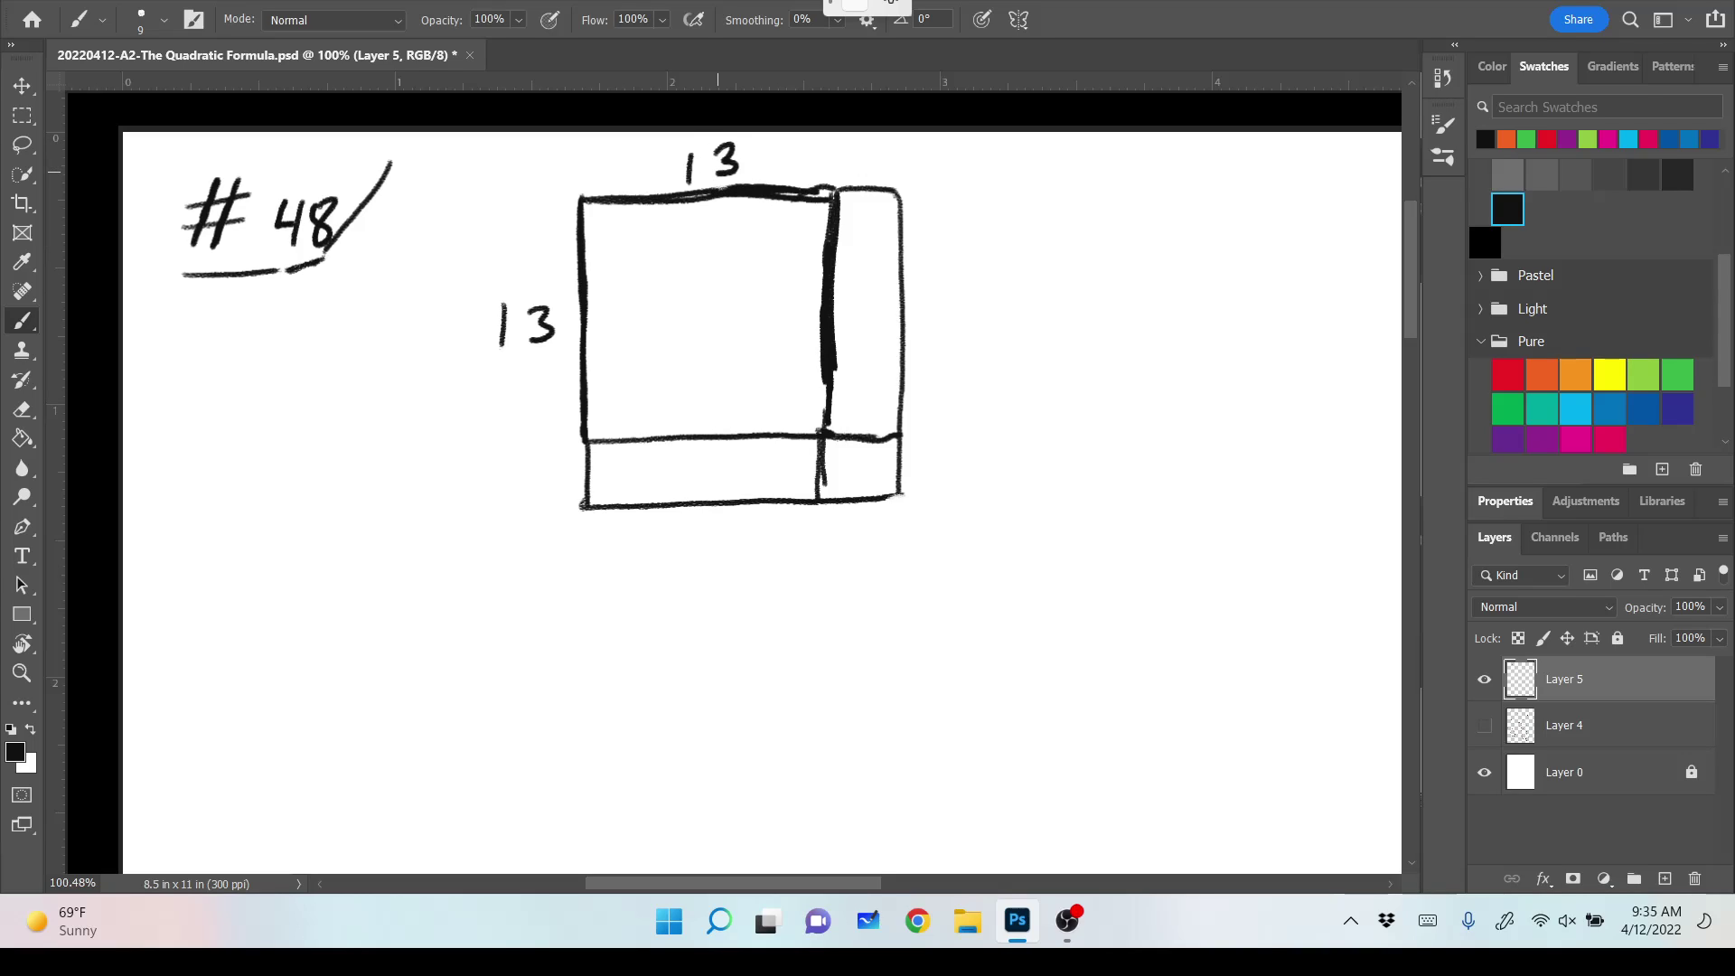
left_click_drag(859, 161, 886, 169)
left_click_drag(875, 177, 892, 148)
mouse_move(543, 471)
left_mouse_down()
mouse_move(570, 479)
mouse_move(546, 504)
left_mouse_up()
Write A = 250 ft² to the right of the diagram.
mouse_move(992, 223)
left_mouse_down()
mouse_move(1024, 206)
mouse_move(1024, 240)
mouse_move(1033, 208)
mouse_move(1076, 201)
left_mouse_up()
mouse_move(1050, 217)
left_mouse_down()
mouse_move(1153, 207)
mouse_move(1183, 173)
mouse_move(1201, 201)
mouse_move(1194, 178)
mouse_move(1269, 187)
left_mouse_up()
mouse_move(1288, 172)
left_mouse_down()
mouse_move(1301, 196)
mouse_move(1302, 180)
left_mouse_up()
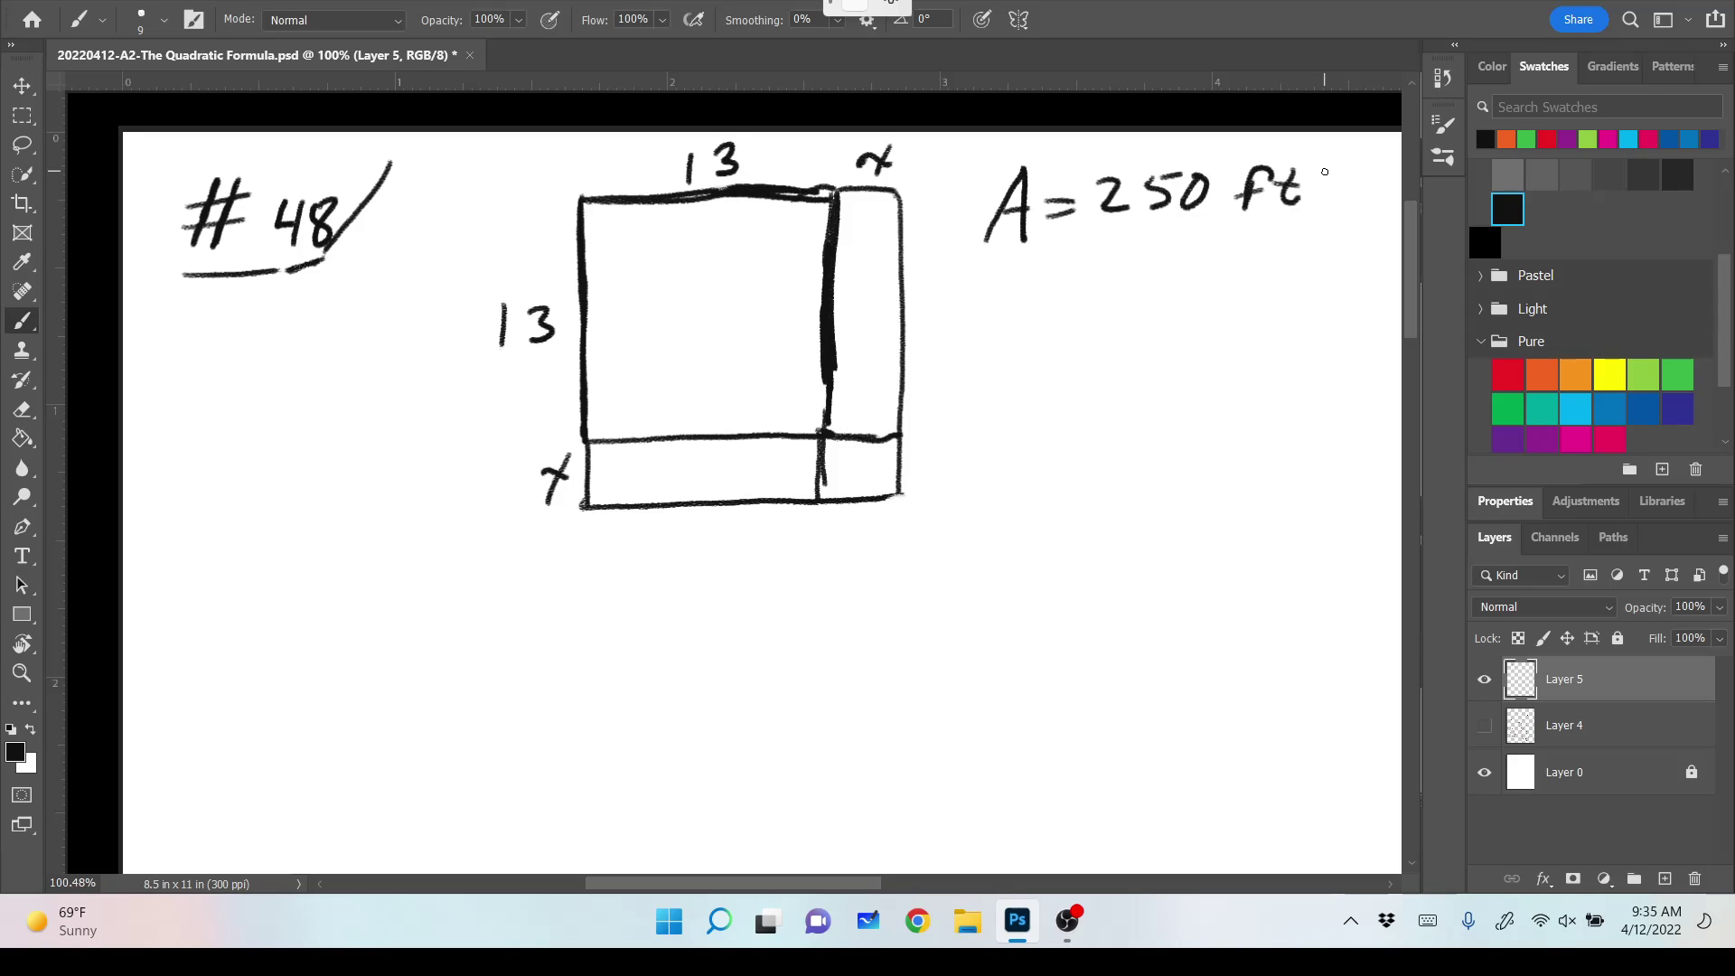
left_click_drag(1316, 154, 1333, 163)
Scroll the canvas and write 'A =' on a new line under A = 250 ft².
scroll(734, 497, "right", 3)
scroll(734, 497, "up", 1)
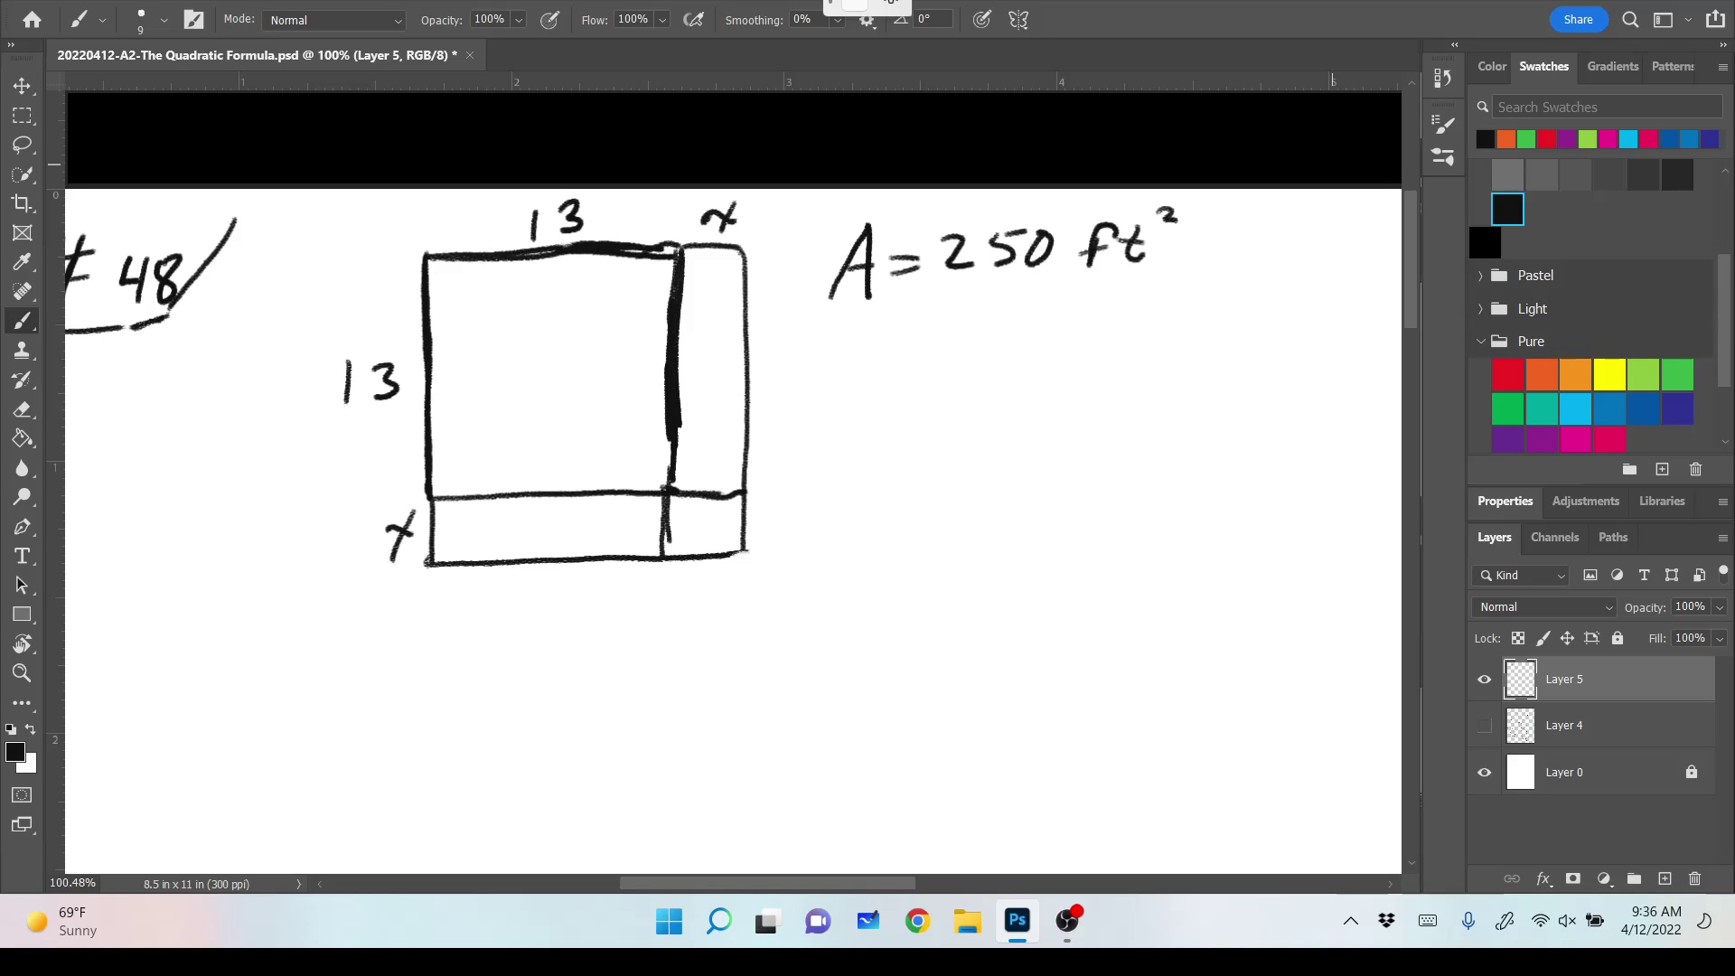
mouse_move(822, 406)
left_mouse_down()
mouse_move(857, 350)
mouse_move(858, 400)
mouse_move(925, 358)
mouse_move(892, 379)
mouse_move(929, 372)
left_mouse_up()
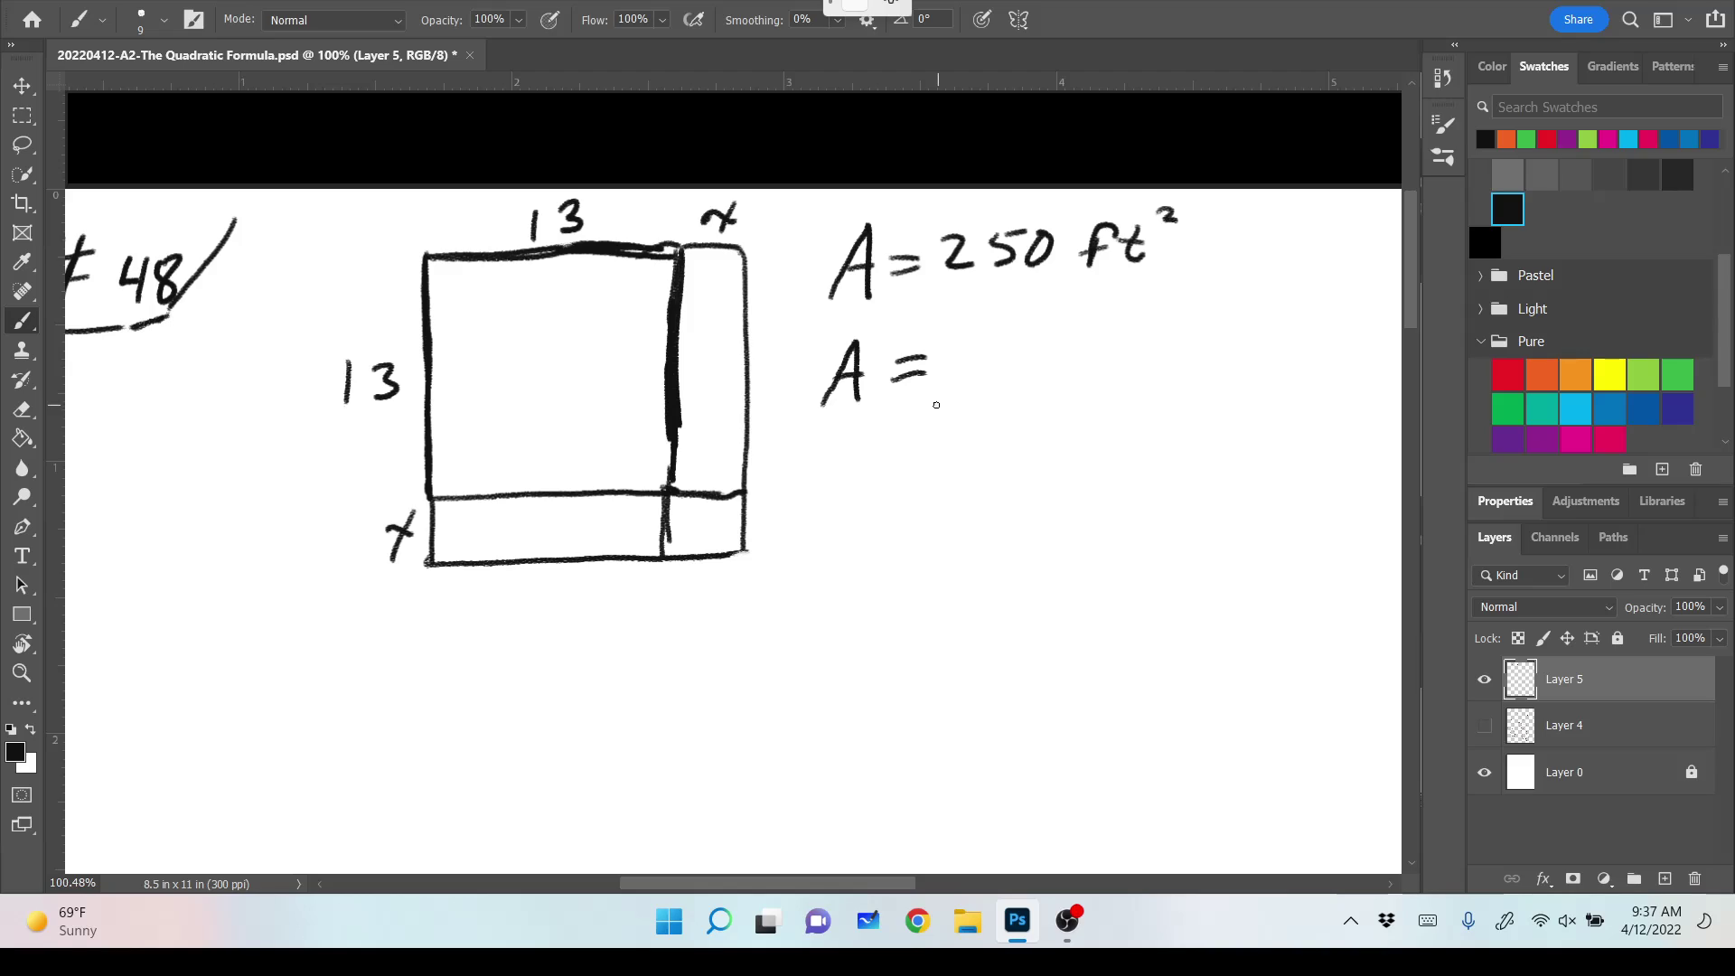
Extend the area line to A = l w and write l = 13 + x below it.
mouse_move(936, 408)
left_mouse_down()
mouse_move(983, 330)
mouse_move(987, 407)
mouse_move(1078, 350)
left_mouse_up()
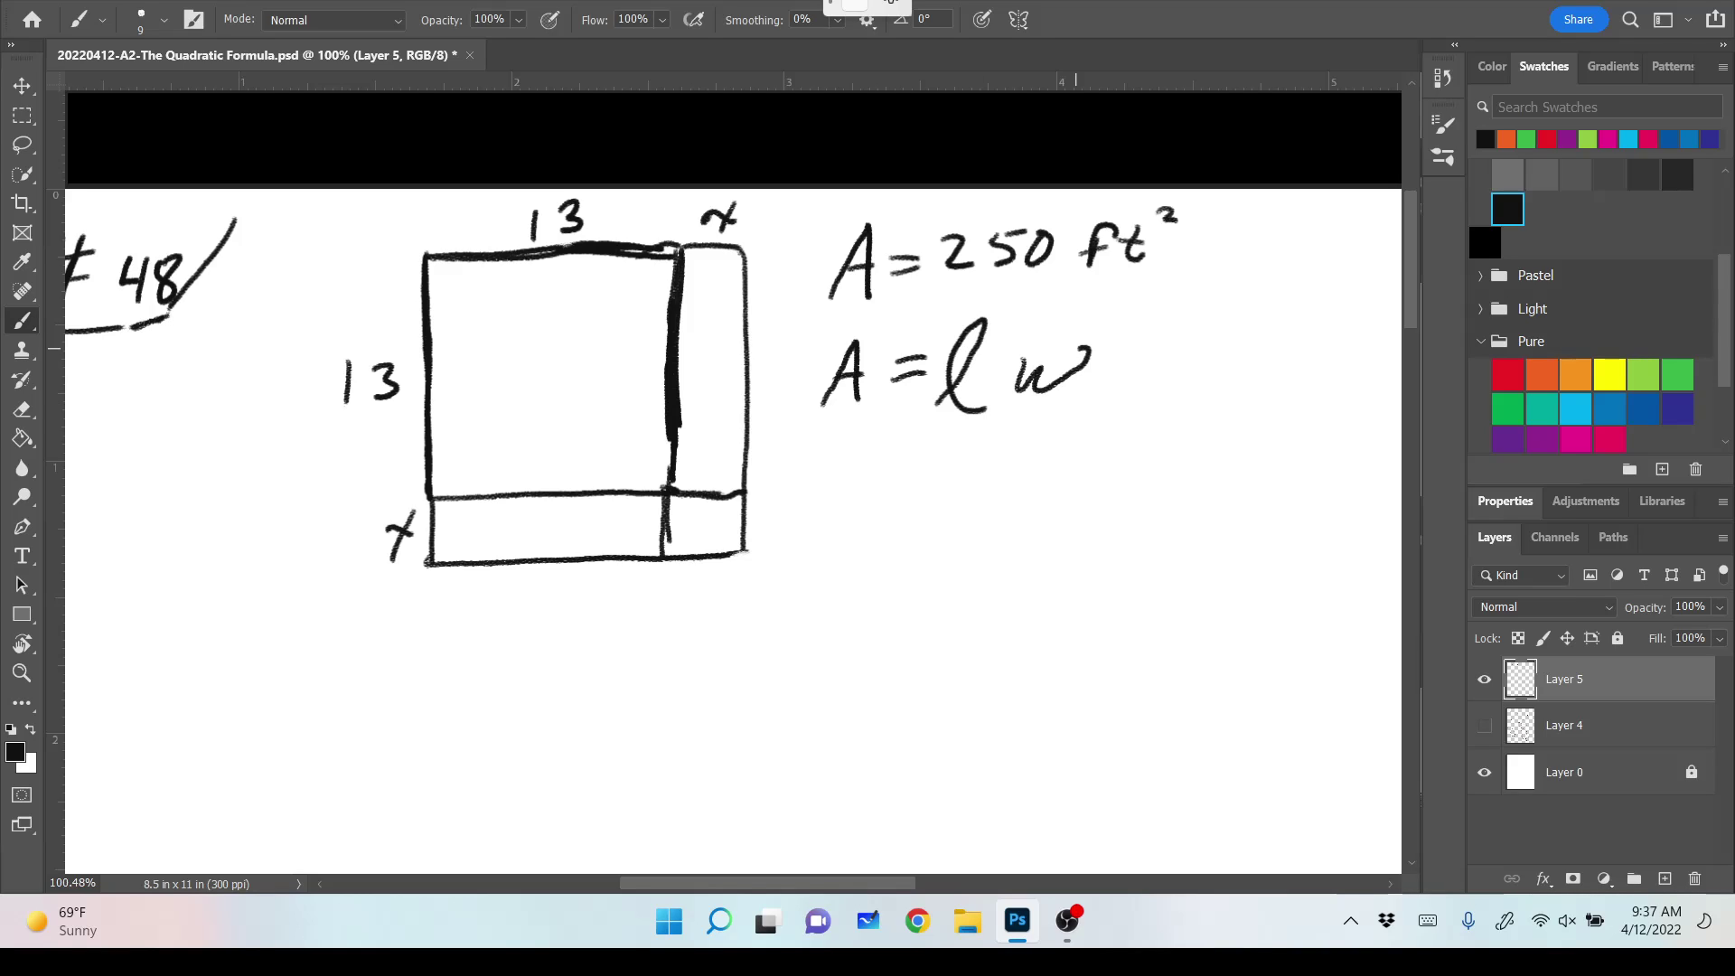
mouse_move(837, 523)
left_mouse_down()
mouse_move(872, 471)
mouse_move(881, 522)
left_mouse_up()
left_click_drag(905, 479, 941, 475)
mouse_move(906, 495)
left_mouse_down()
mouse_move(988, 504)
mouse_move(1029, 476)
mouse_move(1006, 498)
mouse_move(1063, 497)
left_mouse_up()
mouse_move(1055, 481)
left_mouse_down()
mouse_move(1138, 487)
mouse_move(1101, 503)
left_mouse_up()
mouse_move(832, 569)
left_mouse_down()
mouse_move(838, 586)
mouse_move(870, 568)
mouse_move(929, 574)
left_mouse_up()
Write w = 13 + x for the width.
left_click_drag(899, 587, 932, 583)
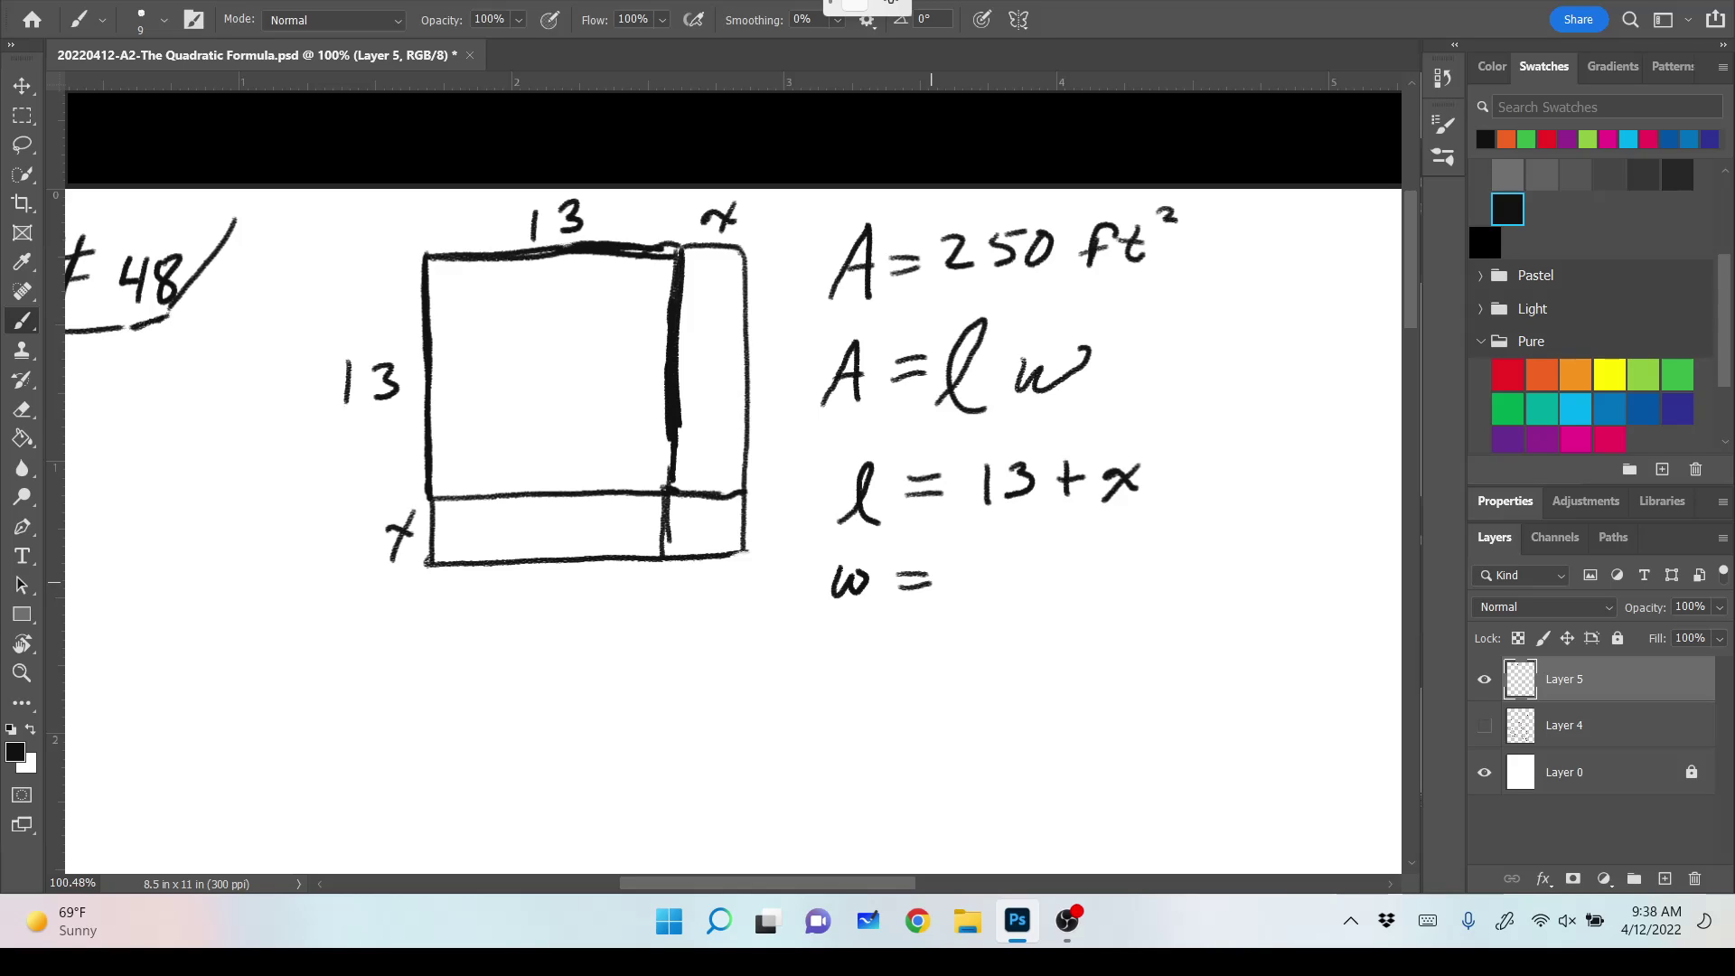
mouse_move(975, 553)
left_mouse_down()
mouse_move(969, 599)
mouse_move(1014, 569)
mouse_move(1002, 591)
mouse_move(1080, 567)
left_mouse_up()
left_click_drag(1089, 553, 1123, 554)
left_click_drag(1120, 553, 1094, 587)
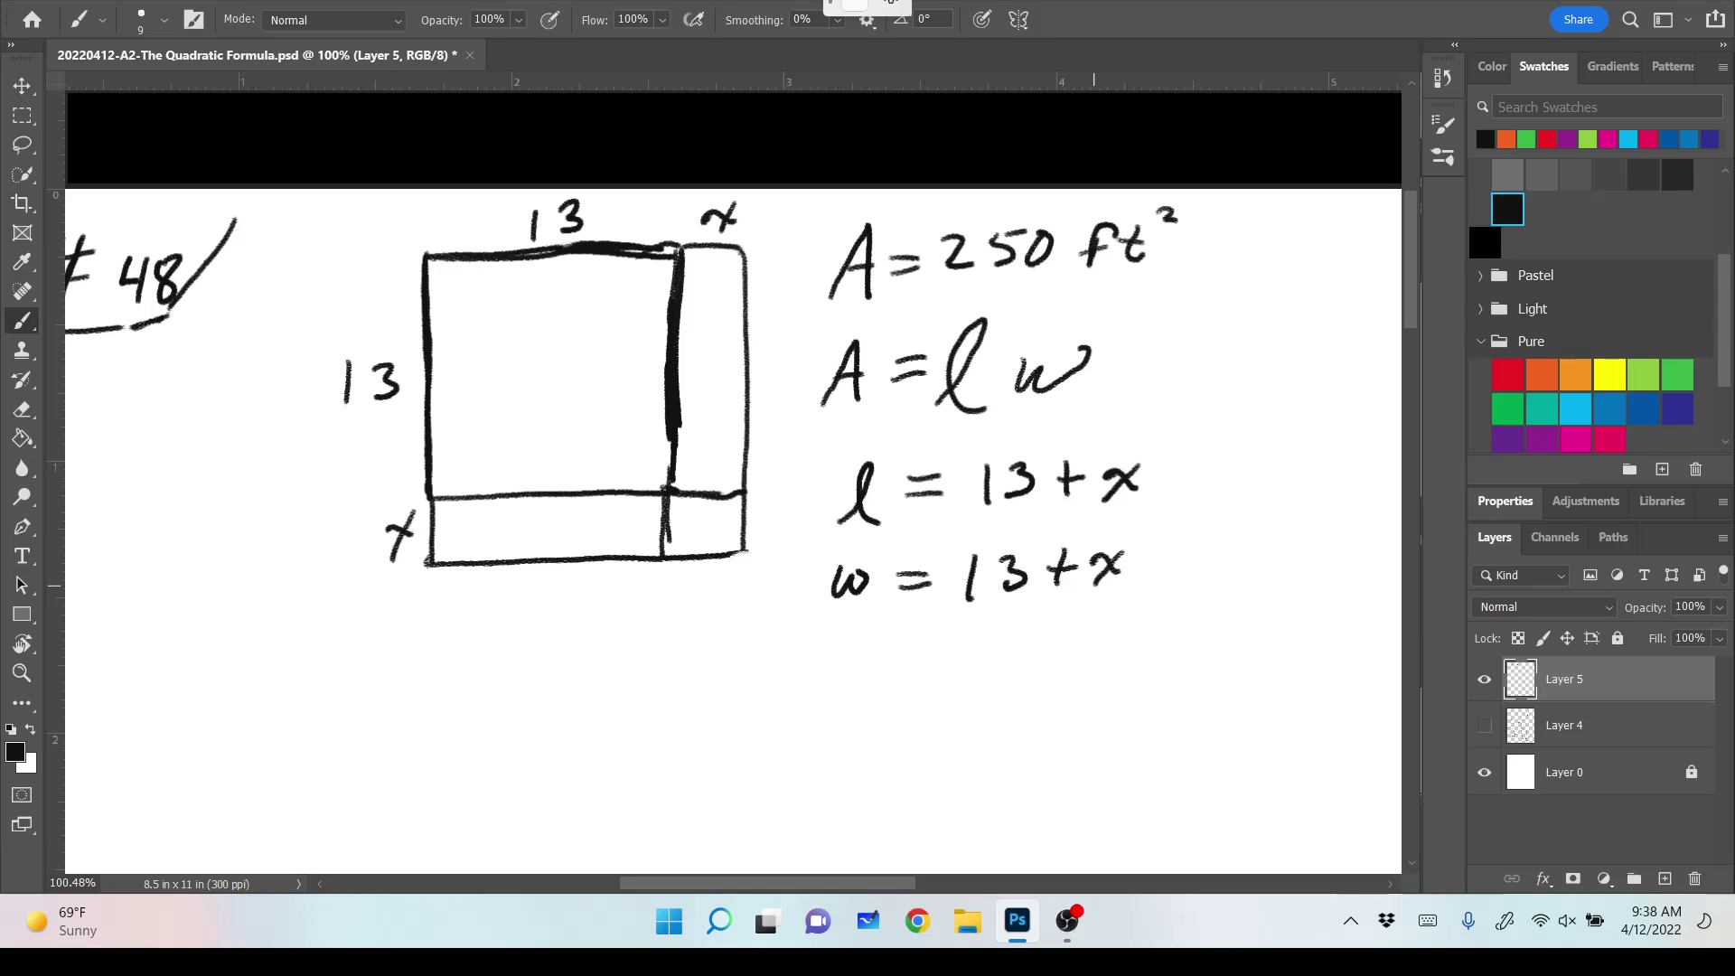
Write A = (13+x)² on a new line below the width equation.
mouse_move(811, 713)
left_mouse_down()
mouse_move(841, 662)
mouse_move(851, 712)
mouse_move(858, 690)
mouse_move(908, 684)
mouse_move(904, 697)
mouse_move(962, 708)
mouse_move(1104, 685)
left_mouse_up()
mouse_move(1103, 659)
left_mouse_down()
mouse_move(1084, 692)
mouse_move(1108, 703)
left_mouse_up()
left_click_drag(1129, 615, 1154, 635)
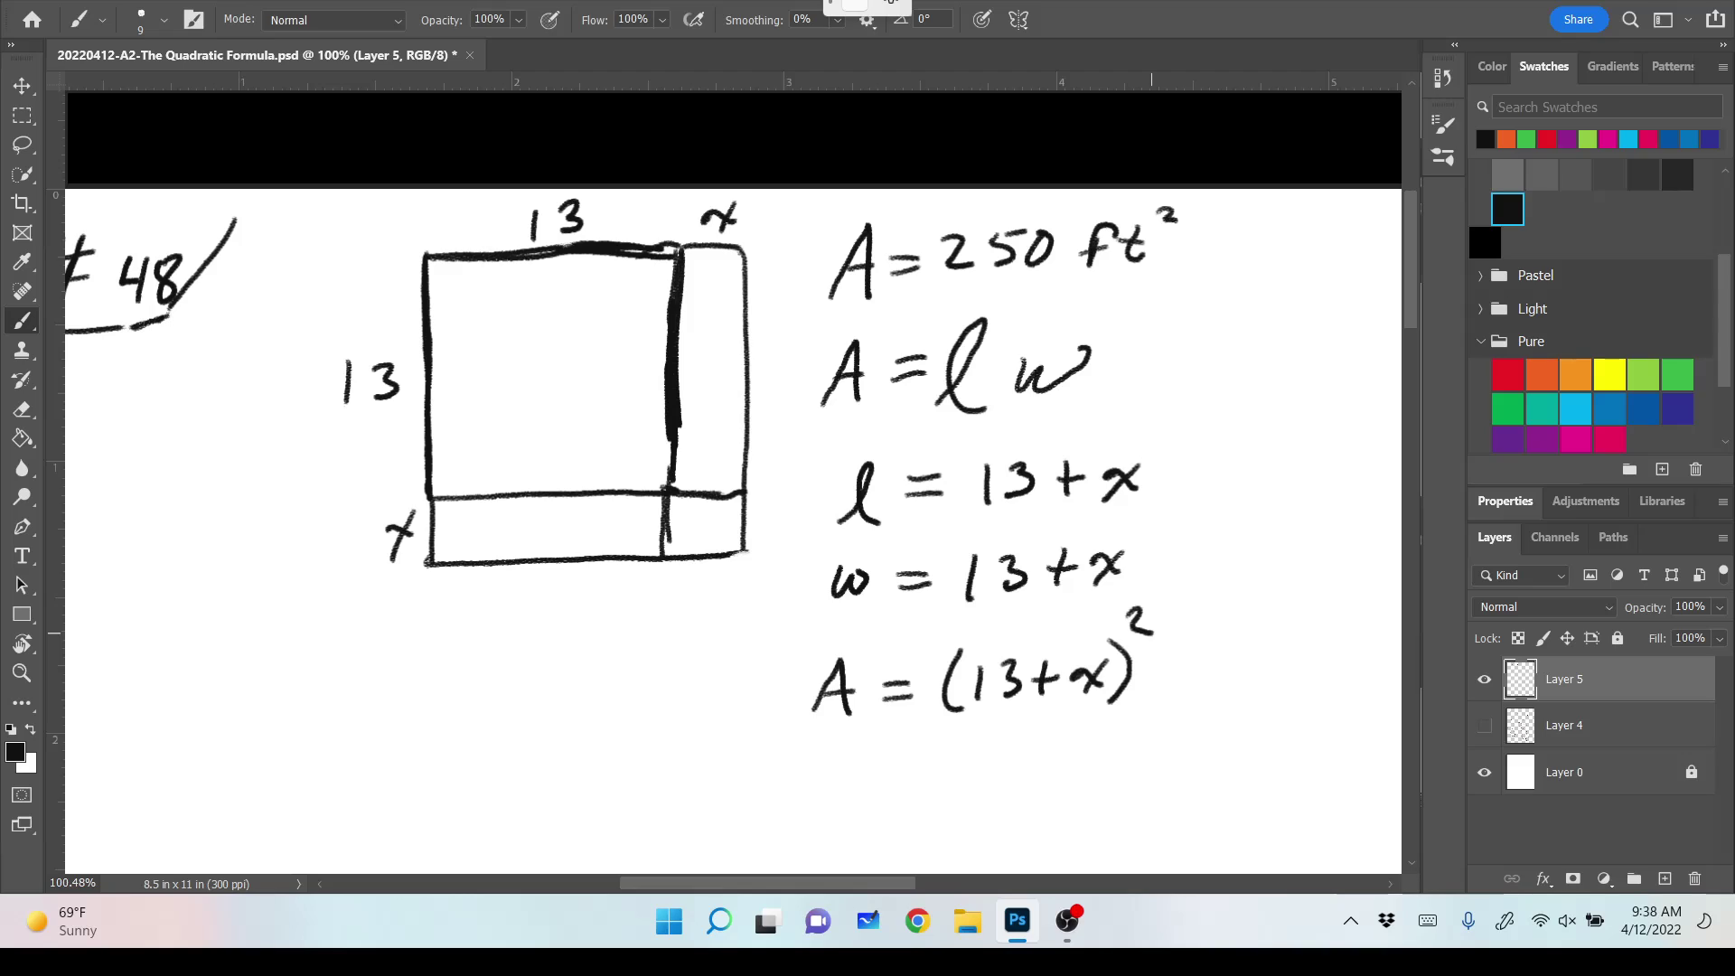
scroll(732, 479, "down", 3)
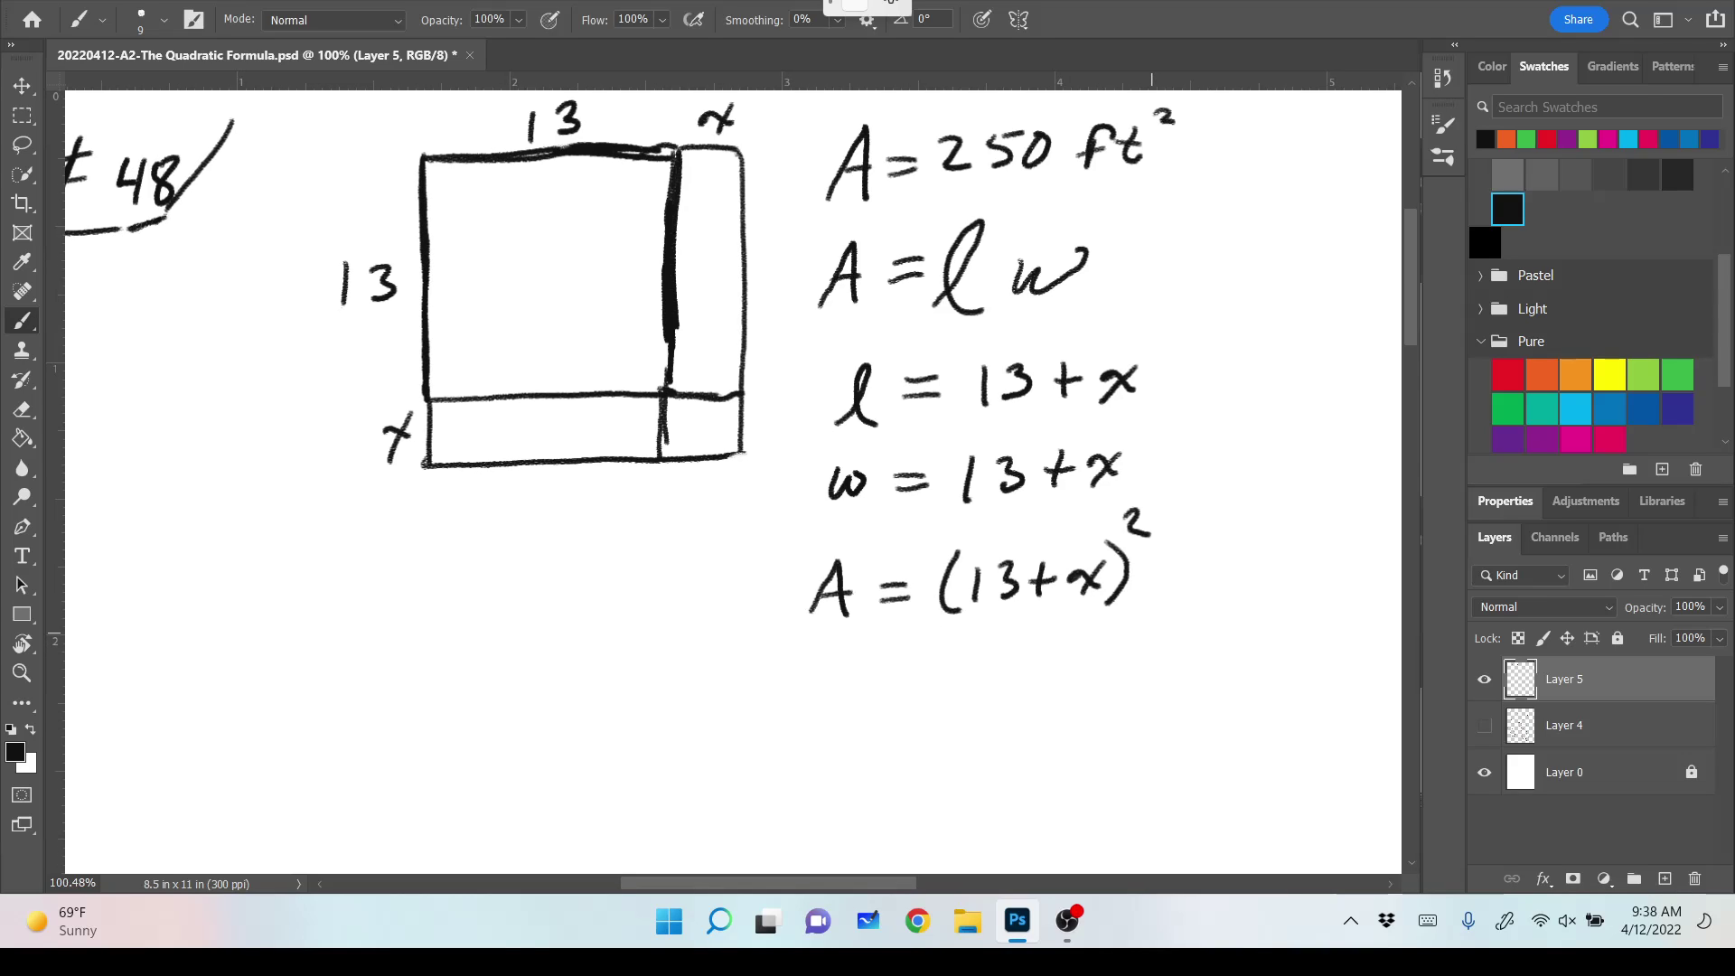
left_click_drag(721, 680, 758, 673)
Undo the stray arc stroke, then write 250 = (13+x)² beneath A = (13+x)².
key("ctrl+z")
mouse_move(739, 664)
left_mouse_down()
mouse_move(759, 667)
mouse_move(734, 708)
mouse_move(798, 696)
mouse_move(783, 703)
left_mouse_up()
mouse_move(787, 657)
left_mouse_down()
mouse_move(799, 696)
mouse_move(809, 657)
mouse_move(827, 693)
mouse_move(854, 669)
mouse_move(833, 696)
mouse_move(851, 660)
mouse_move(830, 665)
mouse_move(913, 683)
left_mouse_up()
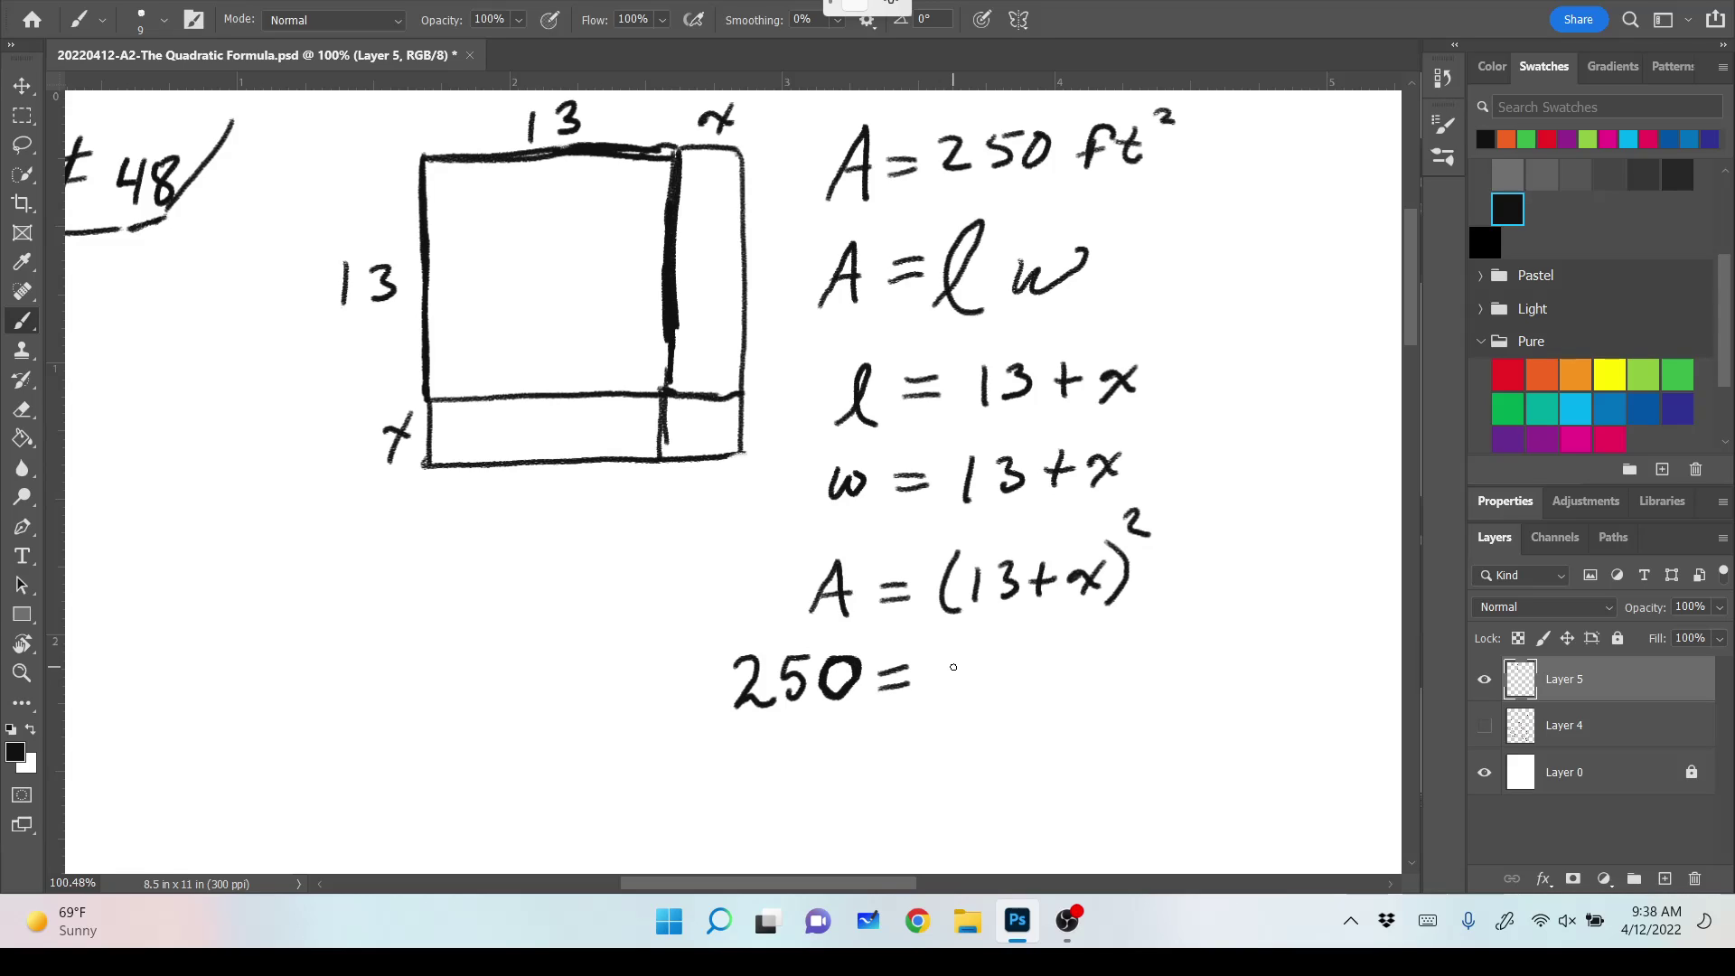
mouse_move(958, 642)
left_mouse_down()
mouse_move(940, 687)
mouse_move(947, 710)
mouse_move(954, 649)
mouse_move(959, 722)
left_mouse_up()
mouse_move(981, 657)
left_mouse_down()
mouse_move(1019, 659)
mouse_move(1029, 683)
mouse_move(1082, 669)
left_mouse_up()
mouse_move(1092, 669)
left_mouse_down()
mouse_move(1111, 665)
mouse_move(1102, 691)
left_mouse_up()
mouse_move(1132, 658)
left_mouse_down()
mouse_move(1121, 690)
mouse_move(1155, 673)
mouse_move(1143, 701)
left_mouse_up()
left_click_drag(1157, 617, 1180, 636)
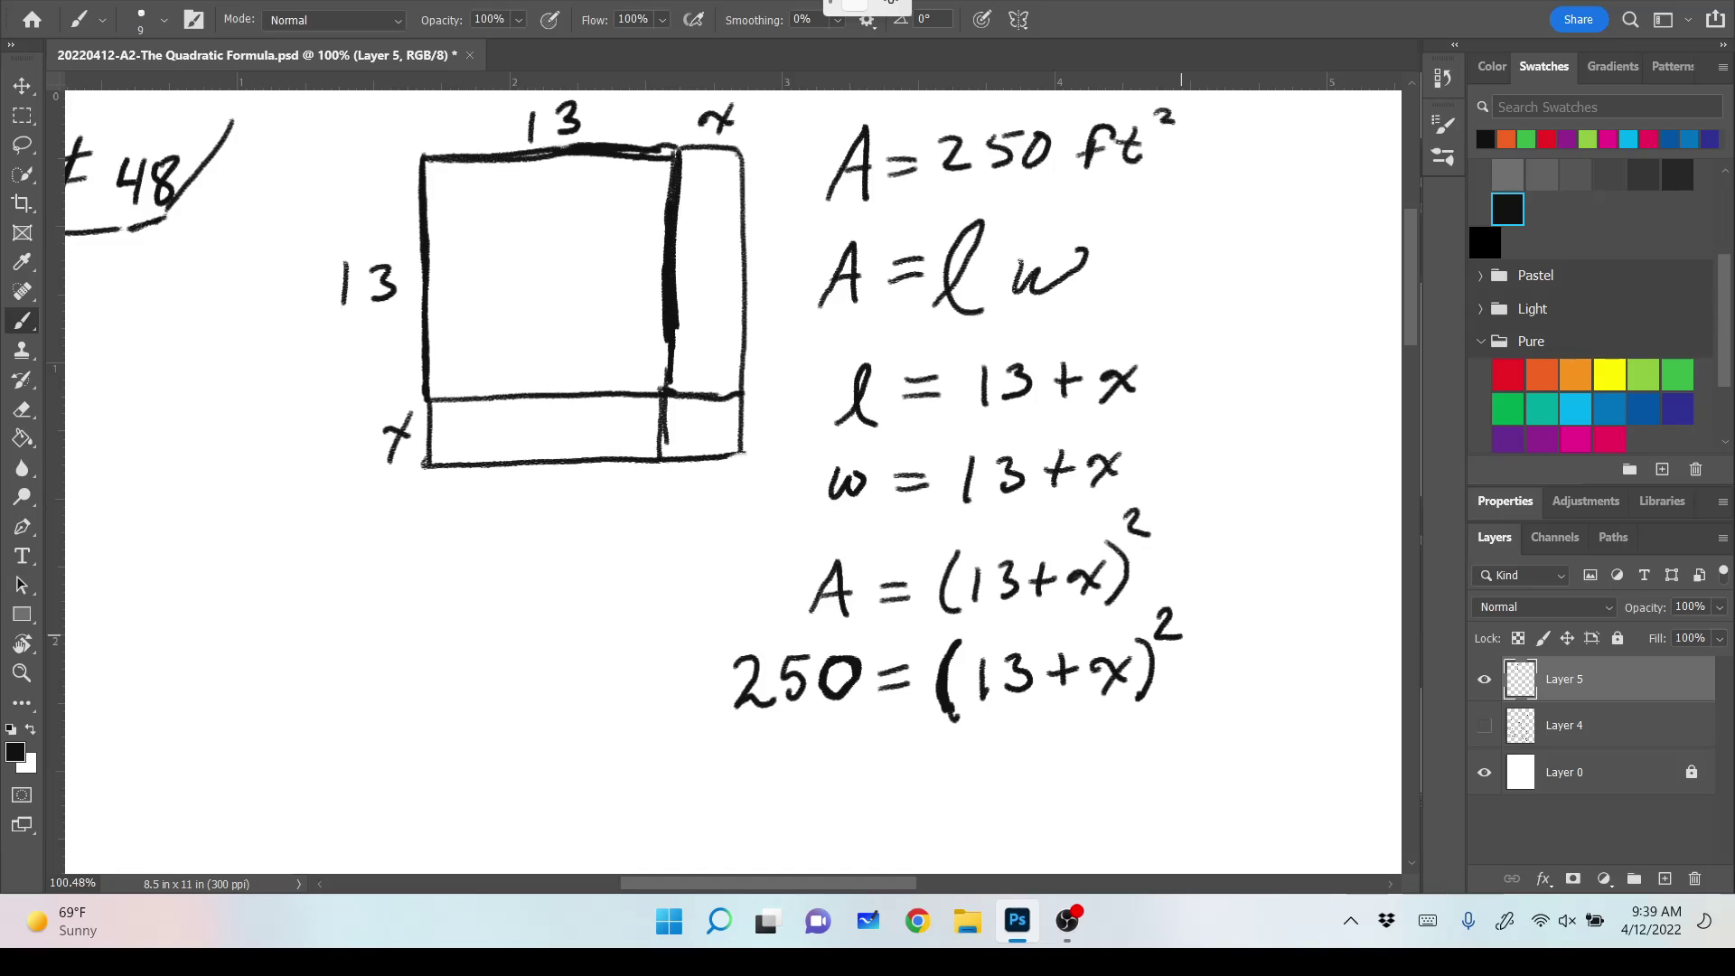
In orange, draw square-root signs over both (13+x)² and 250.
scroll(732, 479, "down", 3)
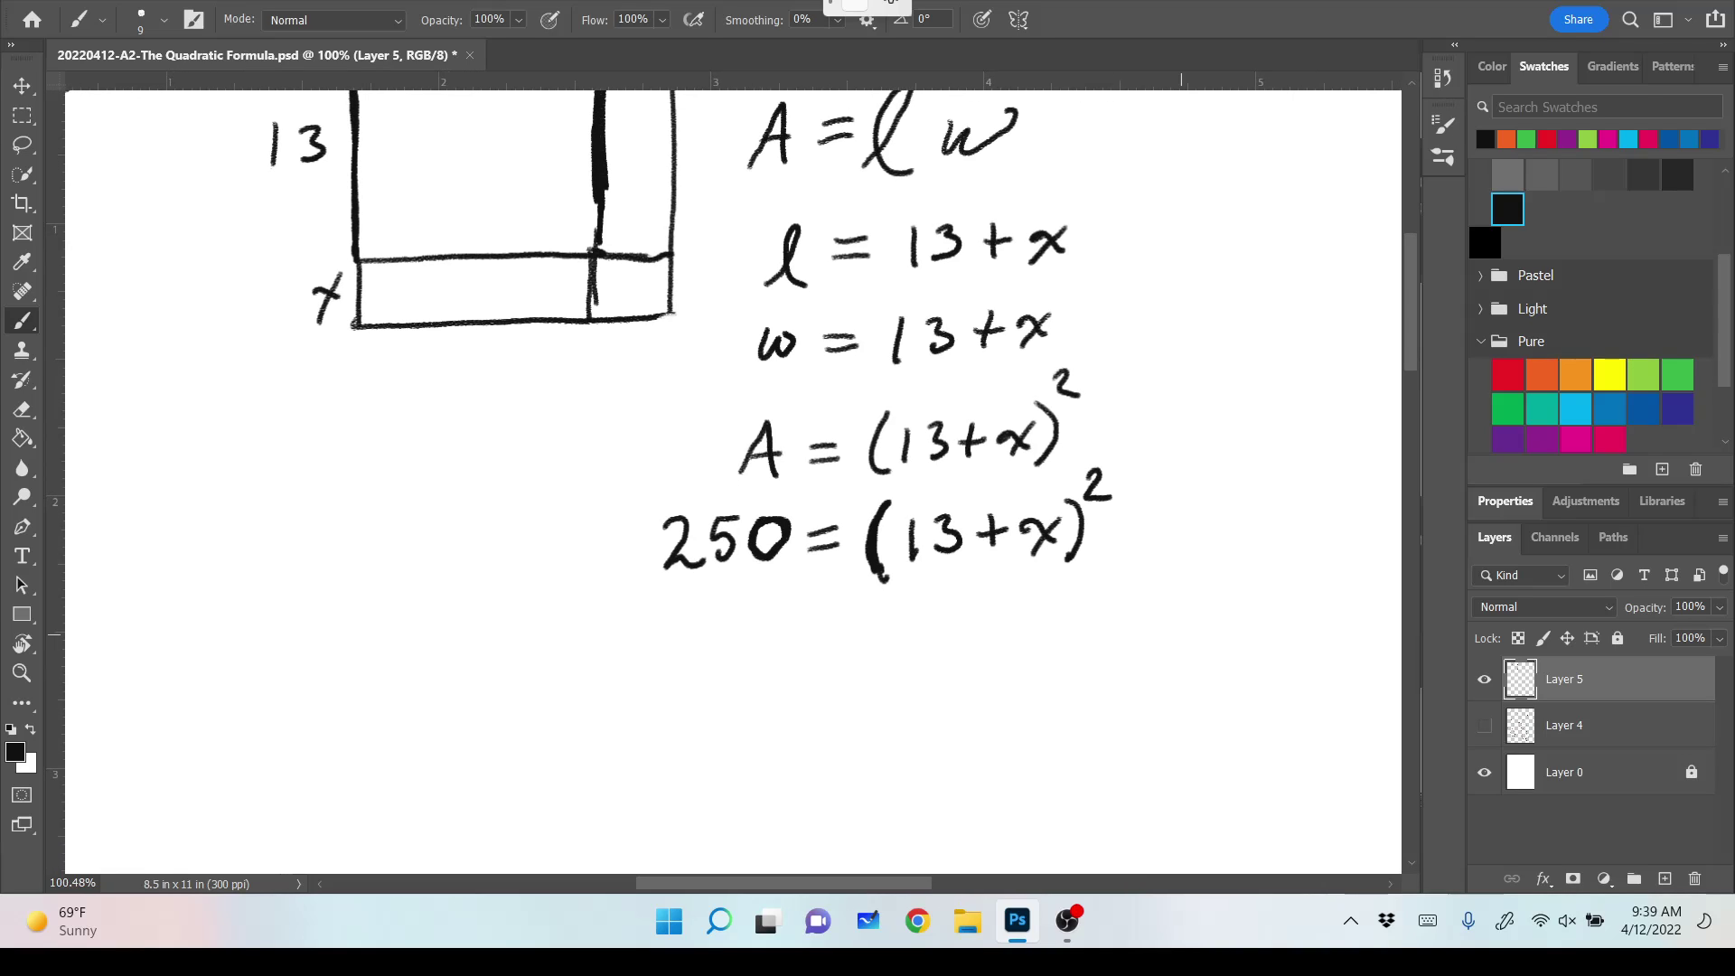
left_click(1576, 374)
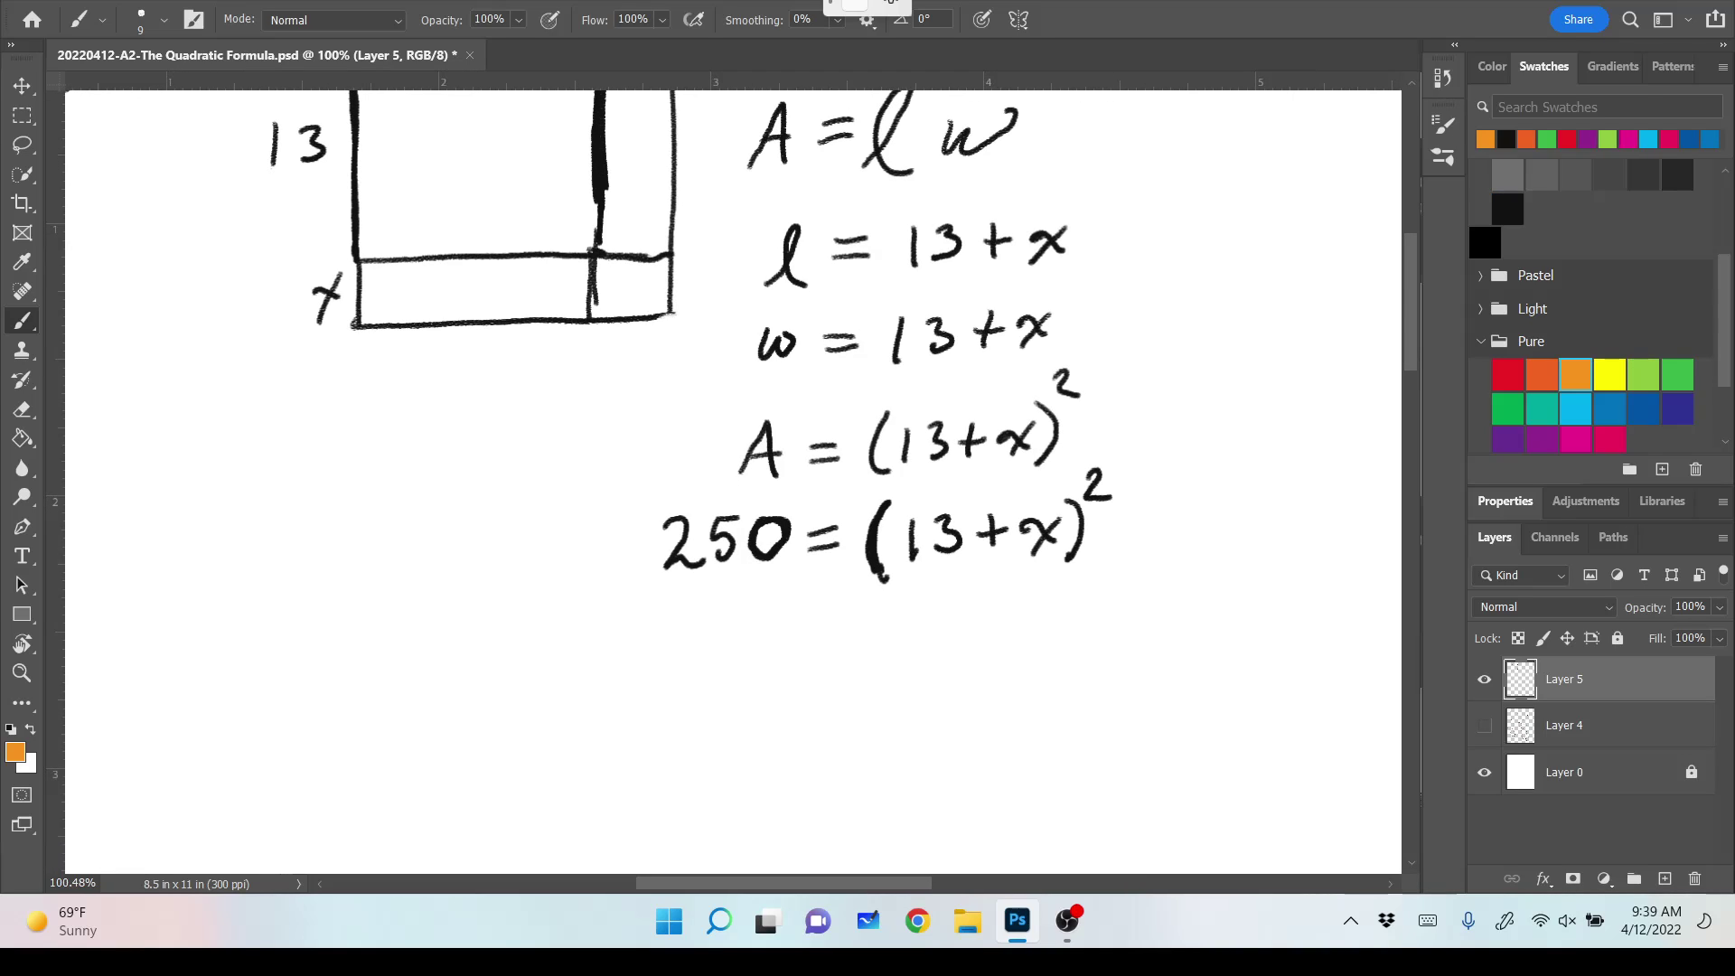
mouse_move(833, 498)
left_mouse_down()
mouse_move(852, 553)
mouse_move(900, 491)
mouse_move(1110, 461)
left_mouse_up()
mouse_move(583, 512)
left_mouse_down()
mouse_move(619, 601)
mouse_move(642, 494)
mouse_move(801, 490)
left_mouse_up()
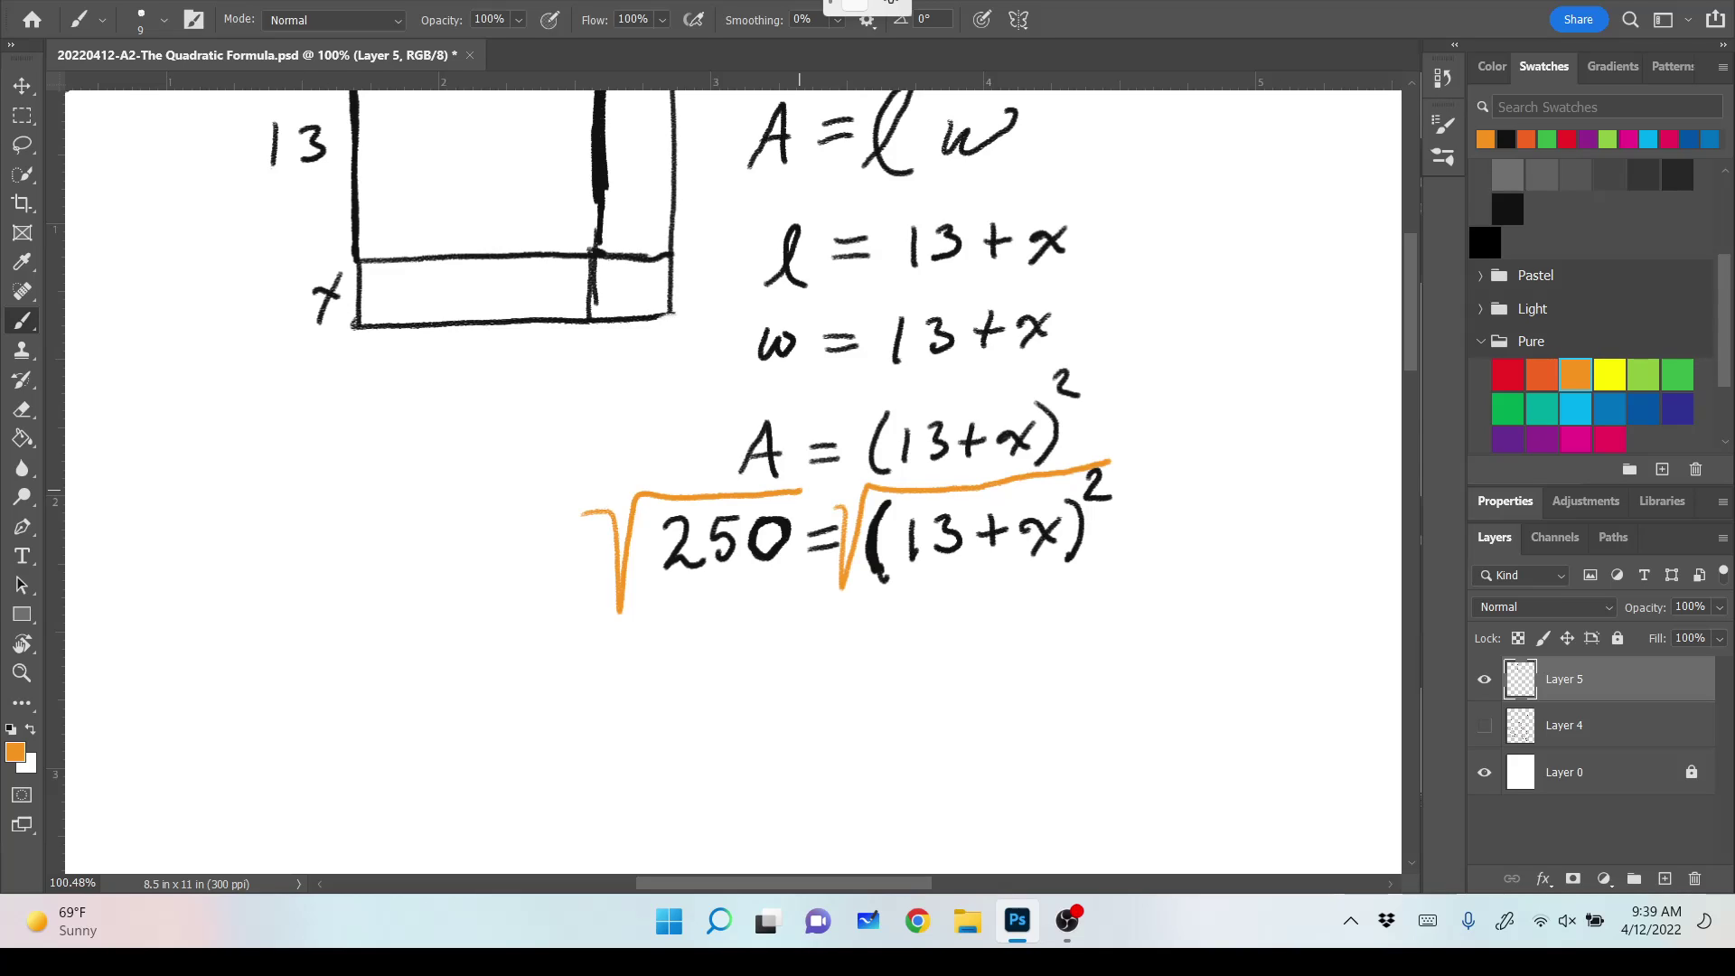
Back in near-black, write 13+x = ±√250 on a new line below.
left_click(1508, 209)
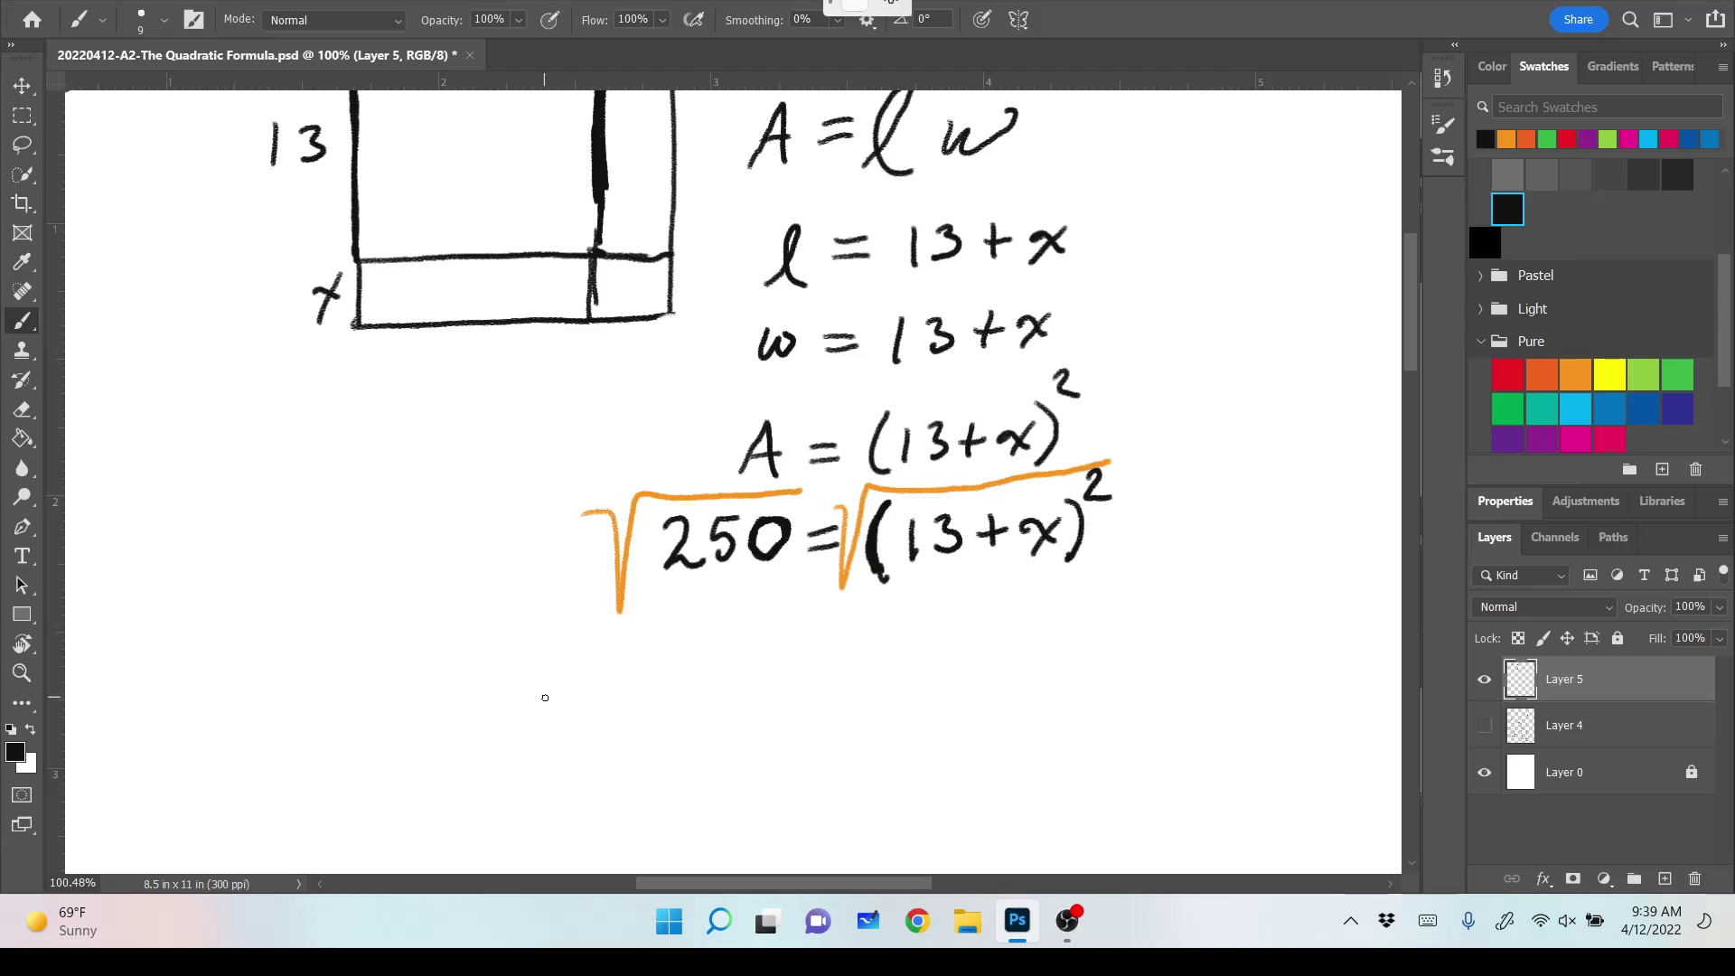
left_click_drag(529, 683, 529, 737)
mouse_move(553, 684)
left_mouse_down()
mouse_move(571, 689)
mouse_move(556, 730)
mouse_move(607, 723)
left_mouse_up()
mouse_move(595, 703)
left_mouse_down()
mouse_move(677, 712)
mouse_move(657, 732)
left_mouse_up()
left_click_drag(799, 693, 836, 687)
left_click_drag(799, 717, 837, 711)
mouse_move(894, 656)
left_mouse_down()
mouse_move(896, 678)
mouse_move(918, 666)
left_mouse_up()
left_click_drag(881, 698, 1134, 607)
mouse_move(1003, 658)
left_mouse_down()
mouse_move(1056, 687)
mouse_move(1078, 649)
left_mouse_up()
left_click_drag(1117, 638, 1121, 637)
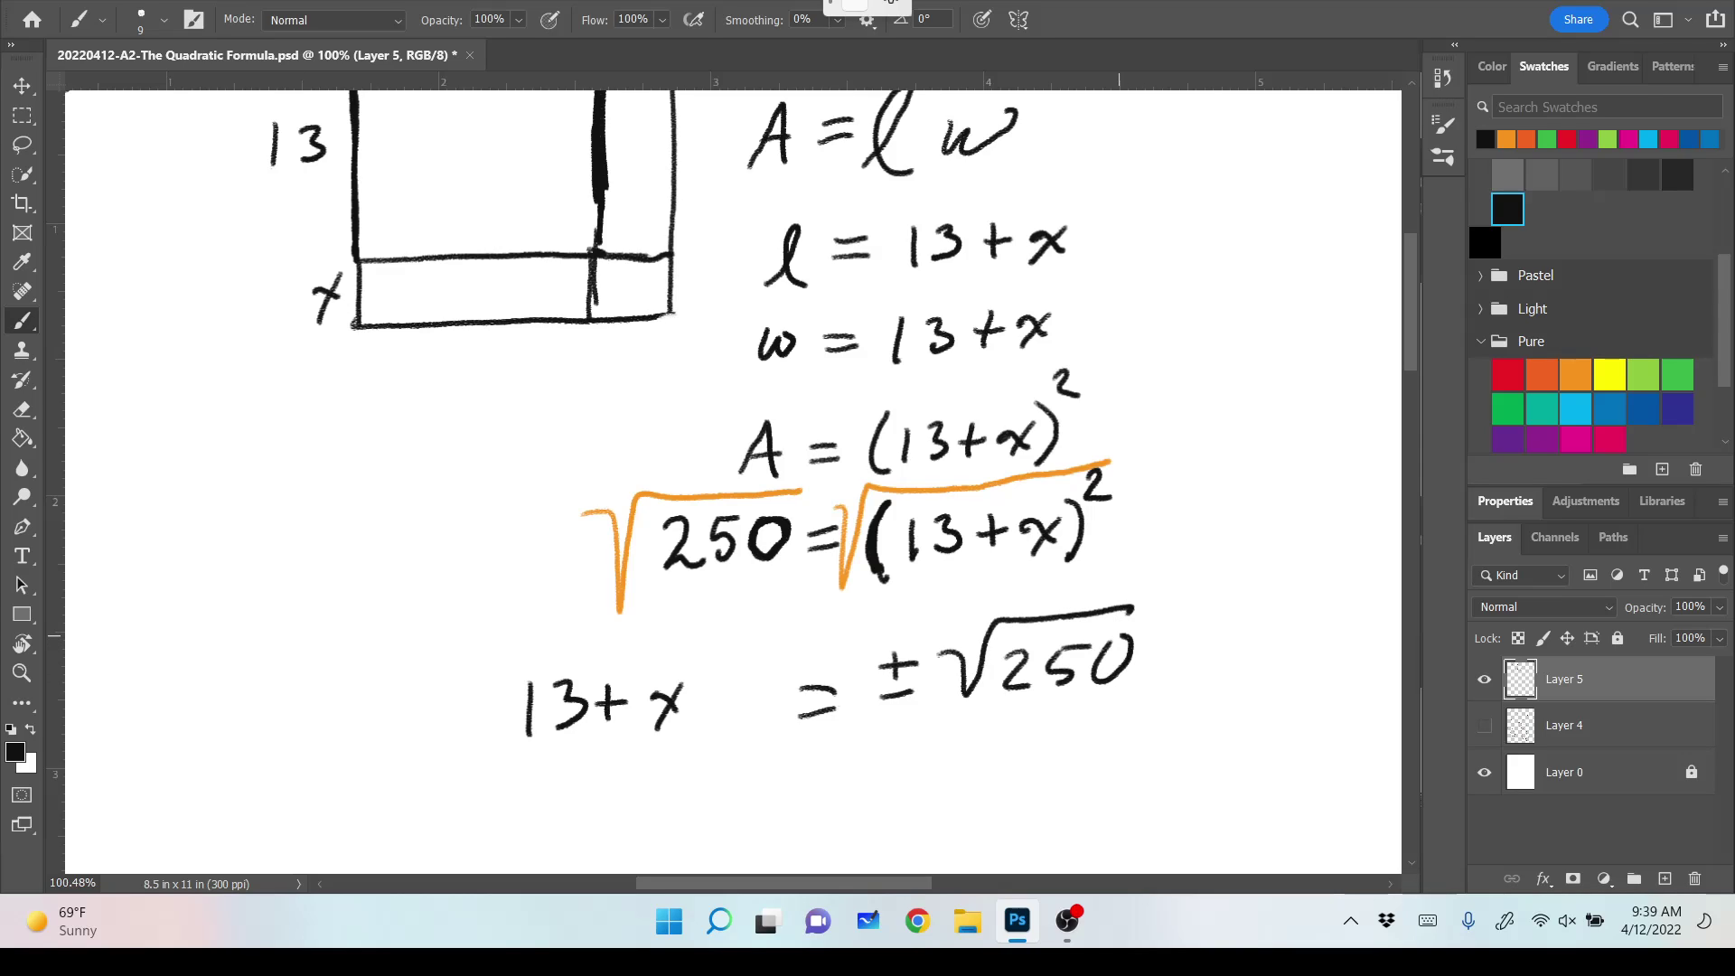
In orange, write −13 under both sides and cancel the 13 on the left.
scroll(732, 479, "down", 5)
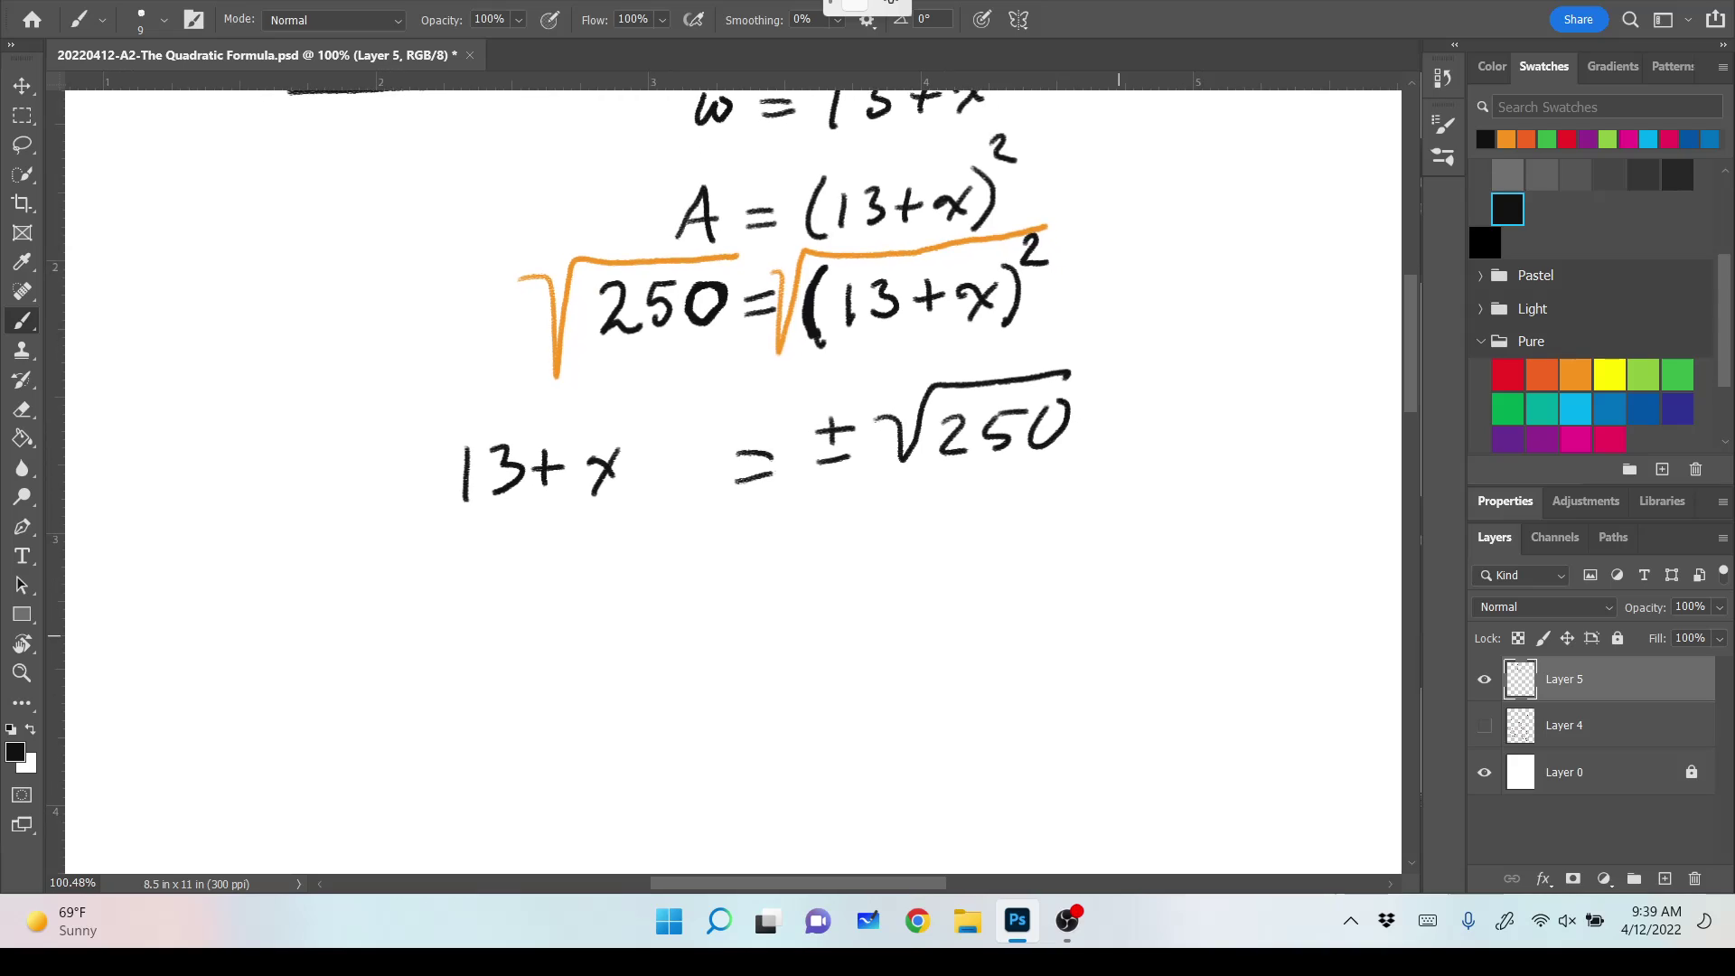
left_click(1576, 373)
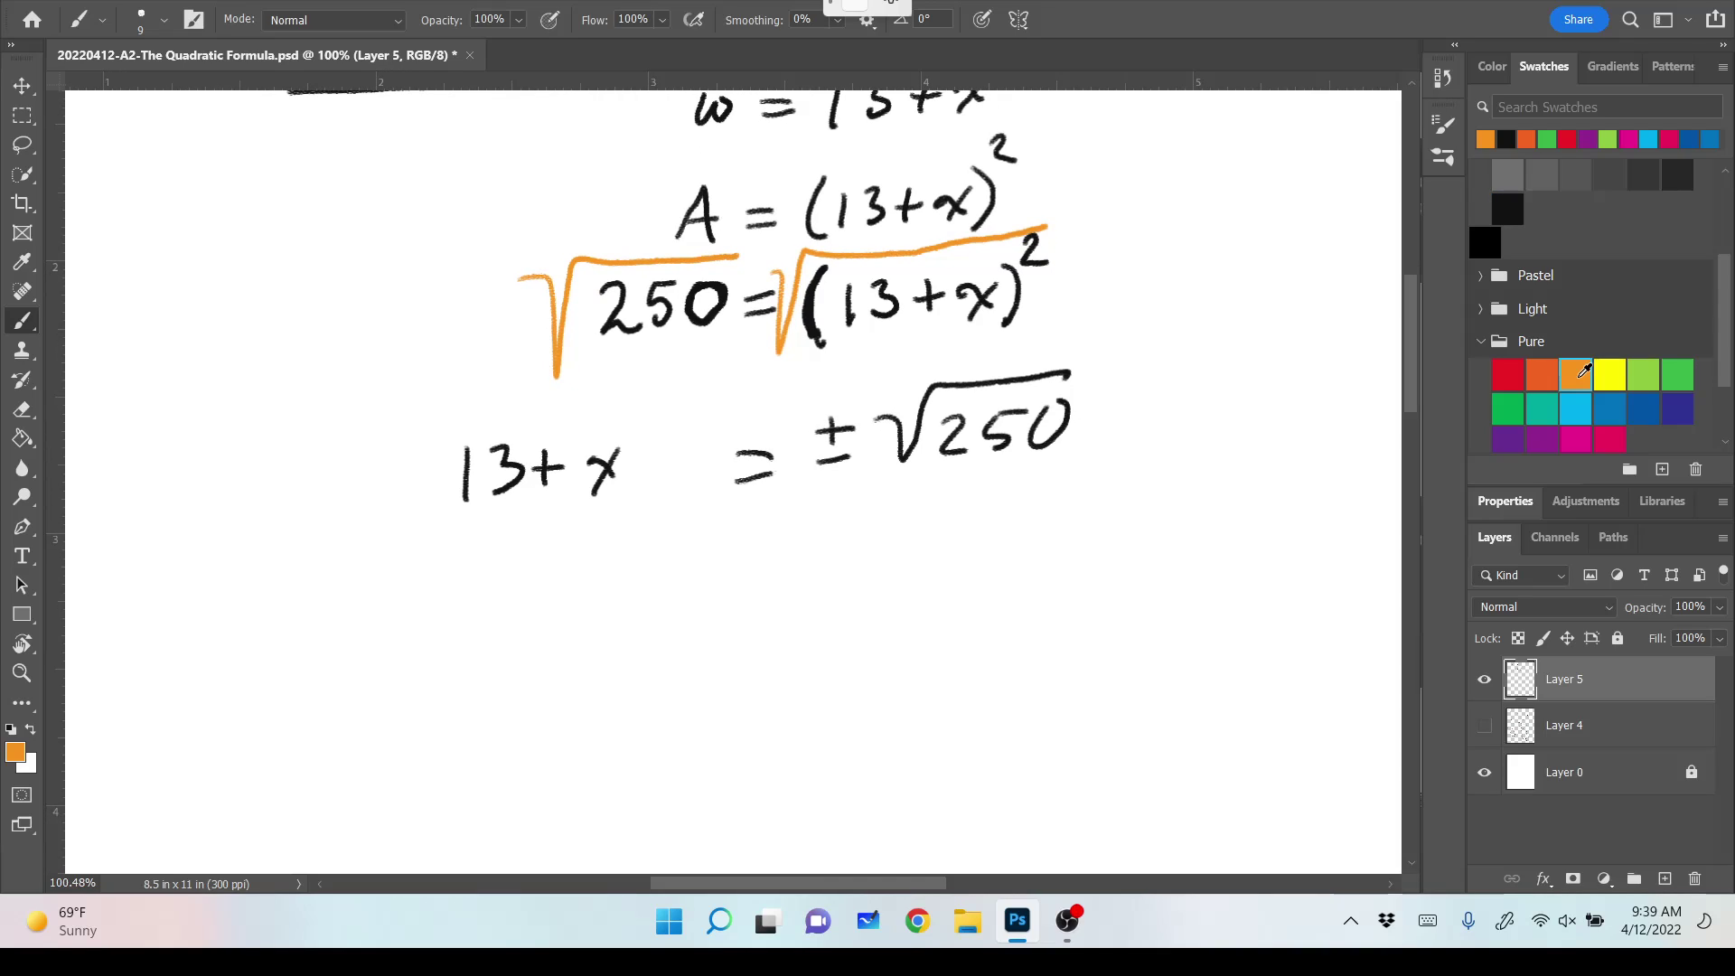
left_click_drag(395, 544, 493, 572)
left_click_drag(797, 552, 863, 566)
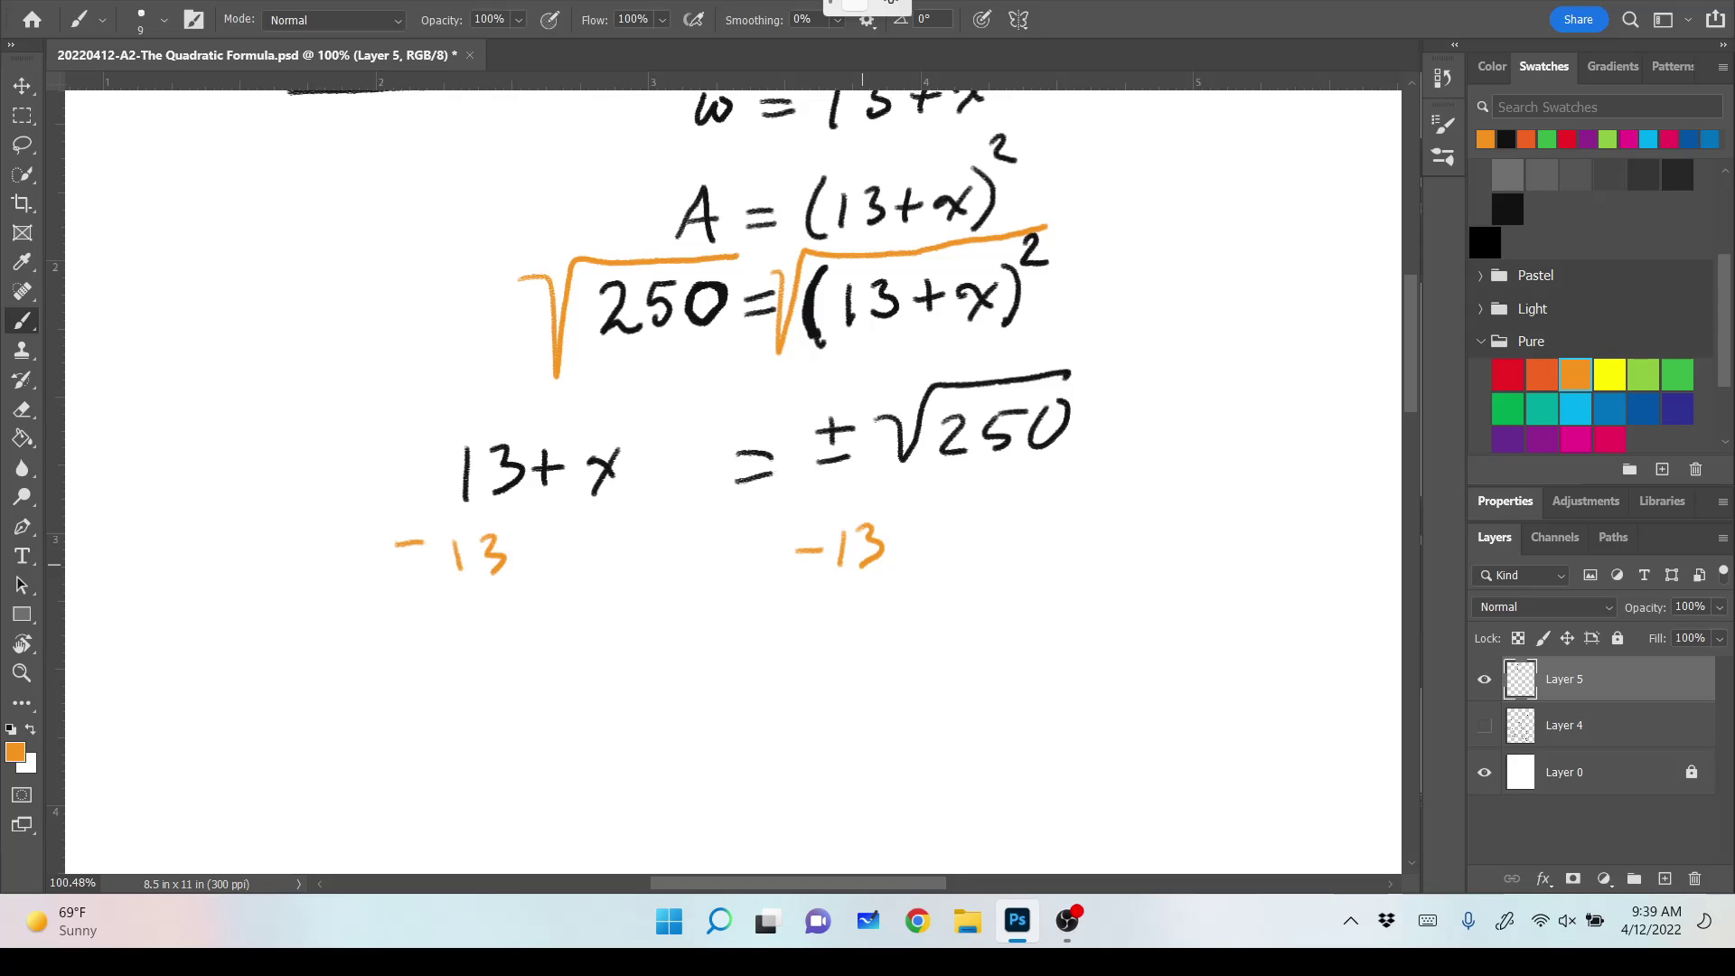
left_click_drag(449, 593, 542, 407)
In black, write x = −13 ± 15.811 on a new line below.
left_click(1508, 209)
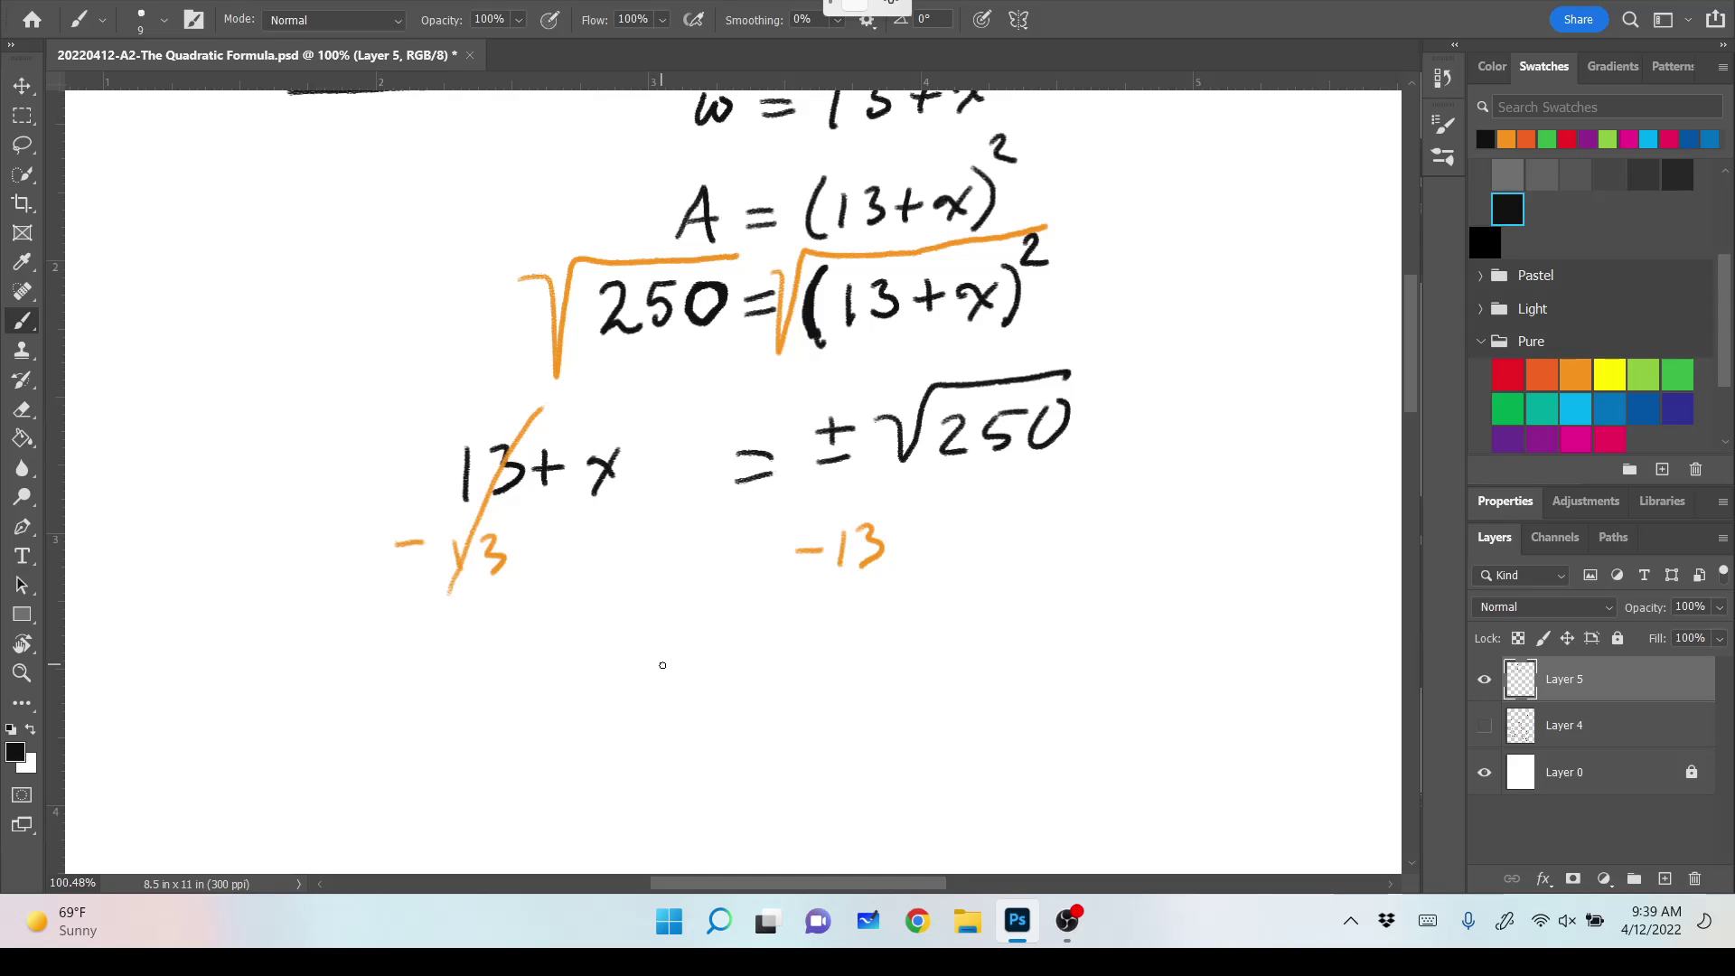
mouse_move(654, 671)
left_mouse_down()
mouse_move(696, 685)
mouse_move(664, 705)
mouse_move(691, 676)
mouse_move(714, 689)
mouse_move(767, 665)
left_mouse_up()
left_click_drag(734, 687, 767, 682)
left_click_drag(804, 669, 870, 678)
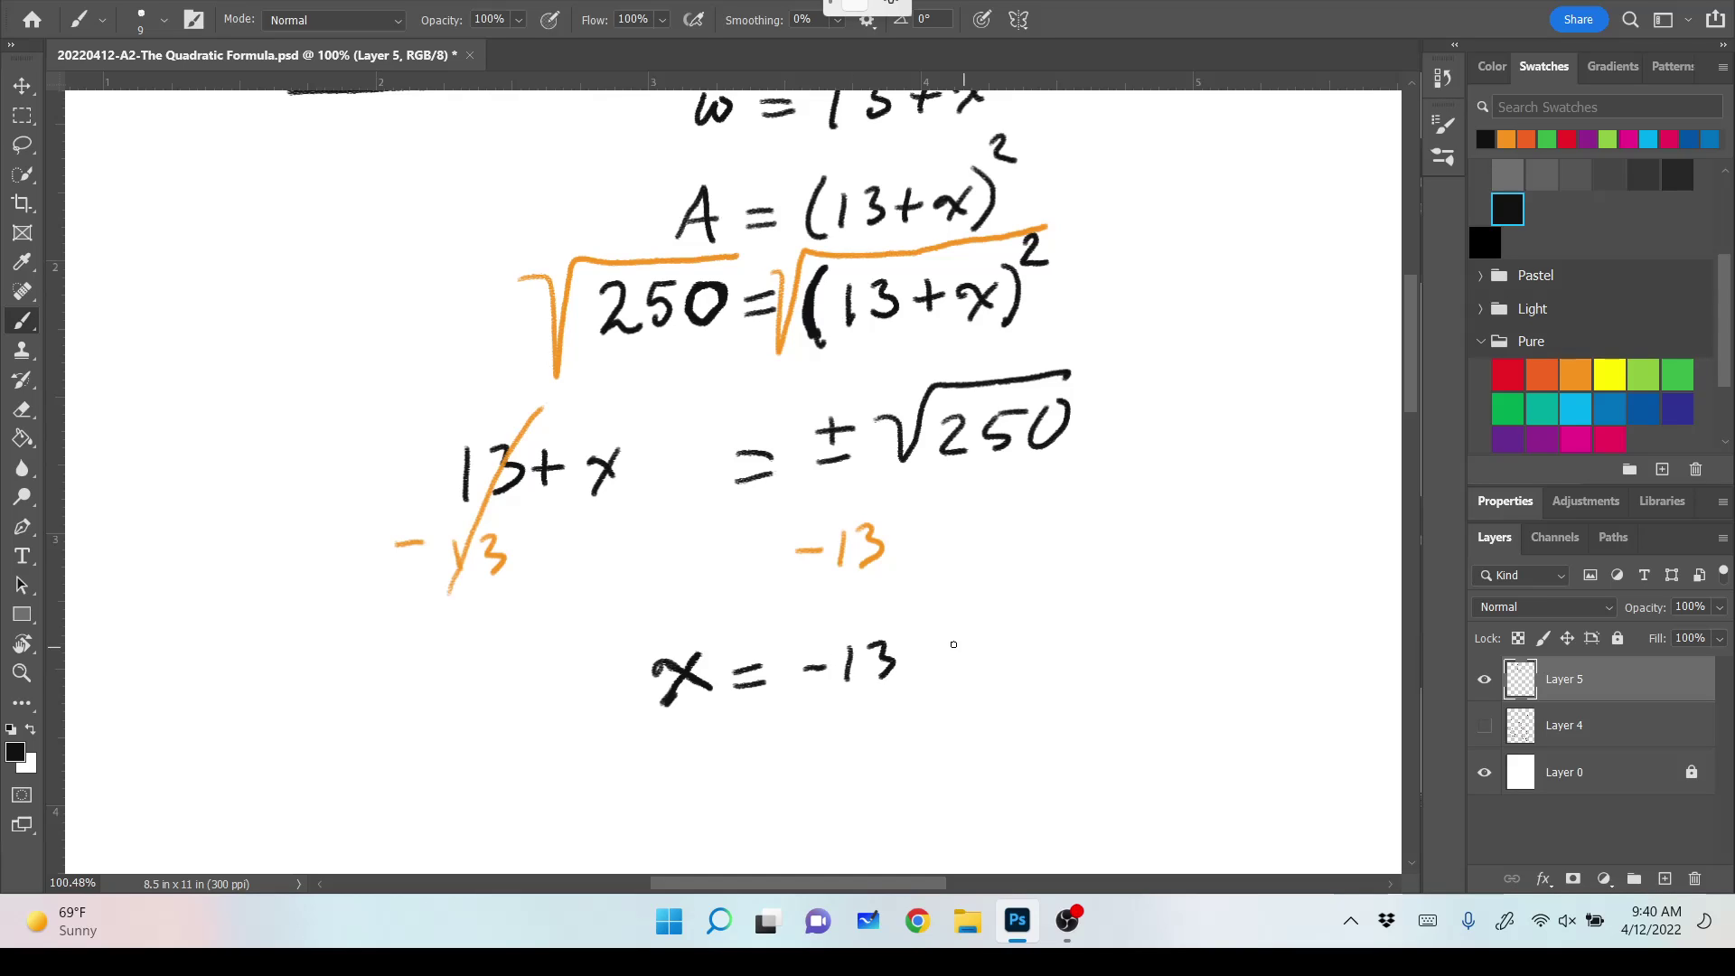
left_click_drag(944, 631, 946, 661)
mouse_move(929, 645)
left_mouse_down()
mouse_move(969, 664)
mouse_move(1006, 665)
mouse_move(1060, 625)
mouse_move(1073, 655)
mouse_move(1108, 668)
mouse_move(1112, 638)
mouse_move(1128, 670)
left_mouse_up()
left_click(1069, 658)
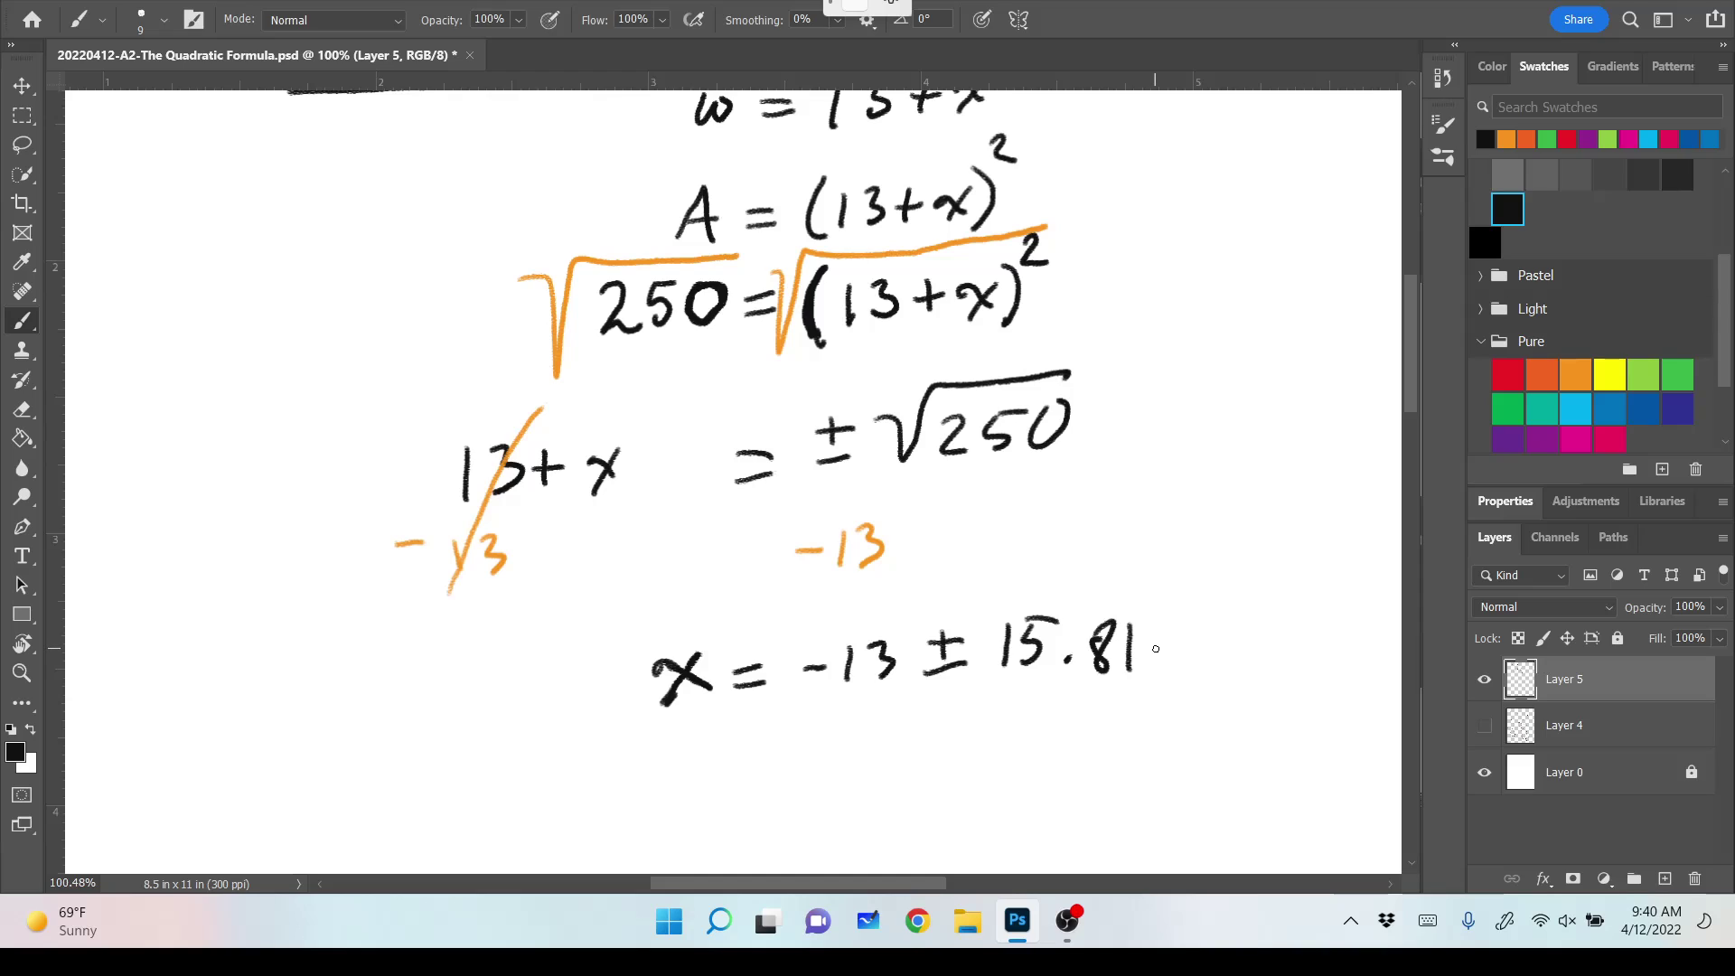
left_click_drag(1157, 624, 1155, 671)
Mark across the ± sign in cyan.
scroll(732, 479, "down", 3)
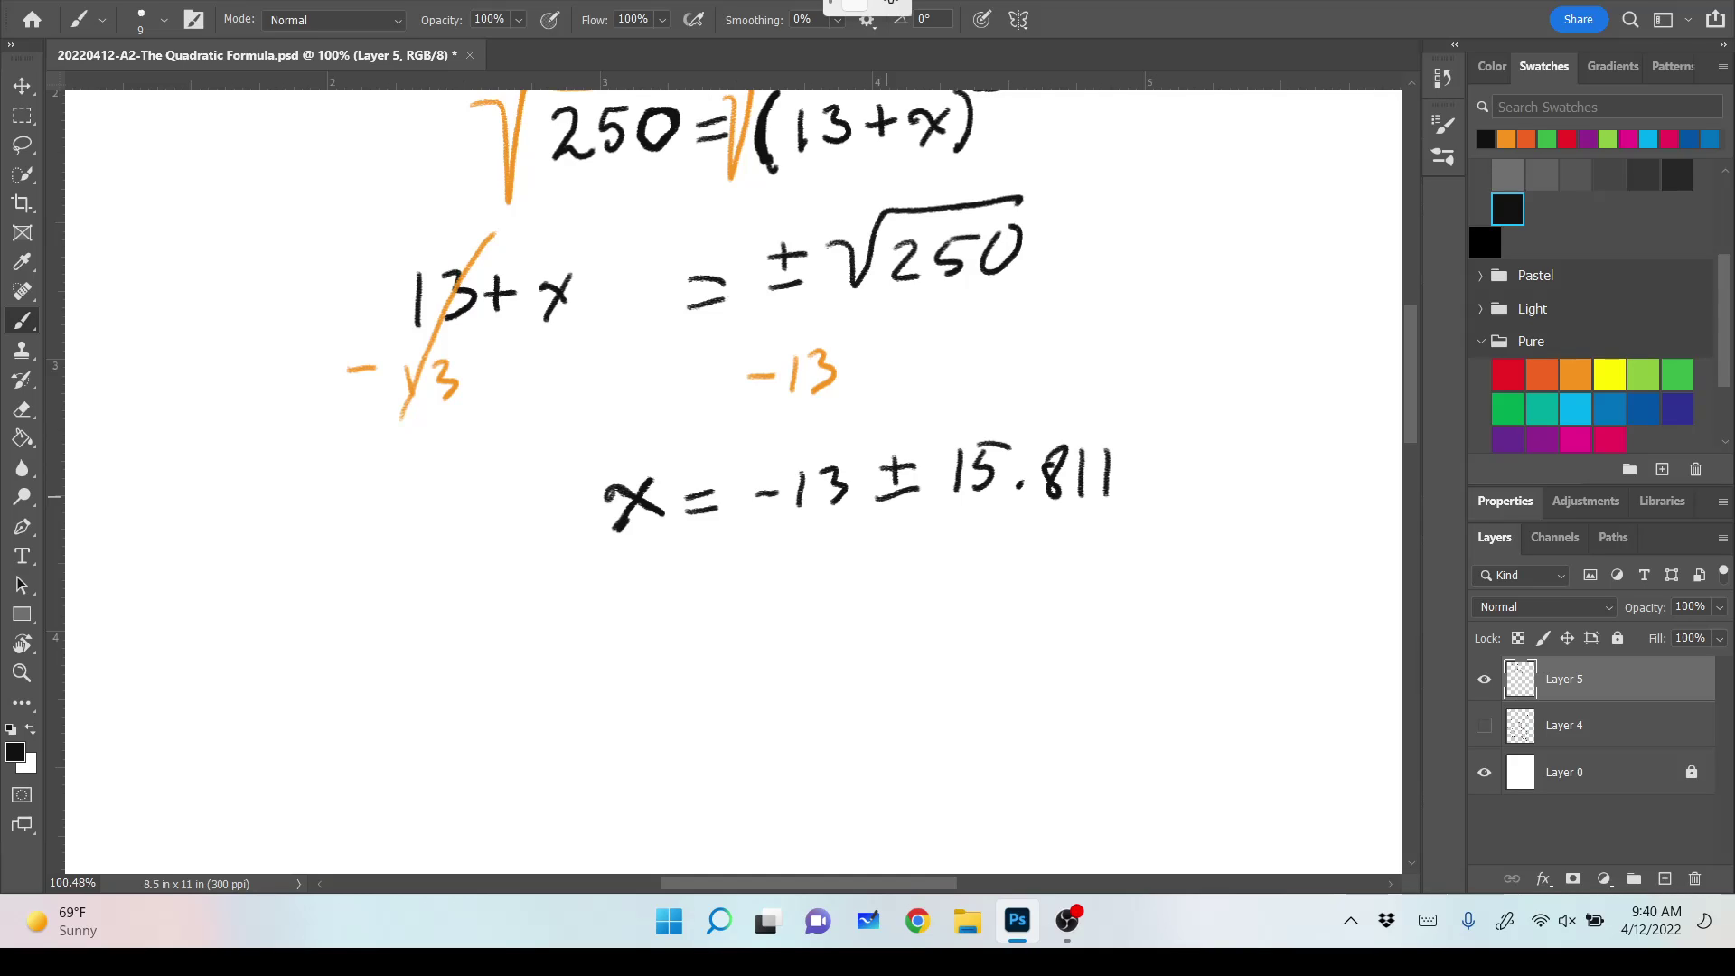
left_click(1576, 407)
mouse_move(911, 486)
left_mouse_down()
mouse_move(885, 503)
mouse_move(914, 505)
left_mouse_up()
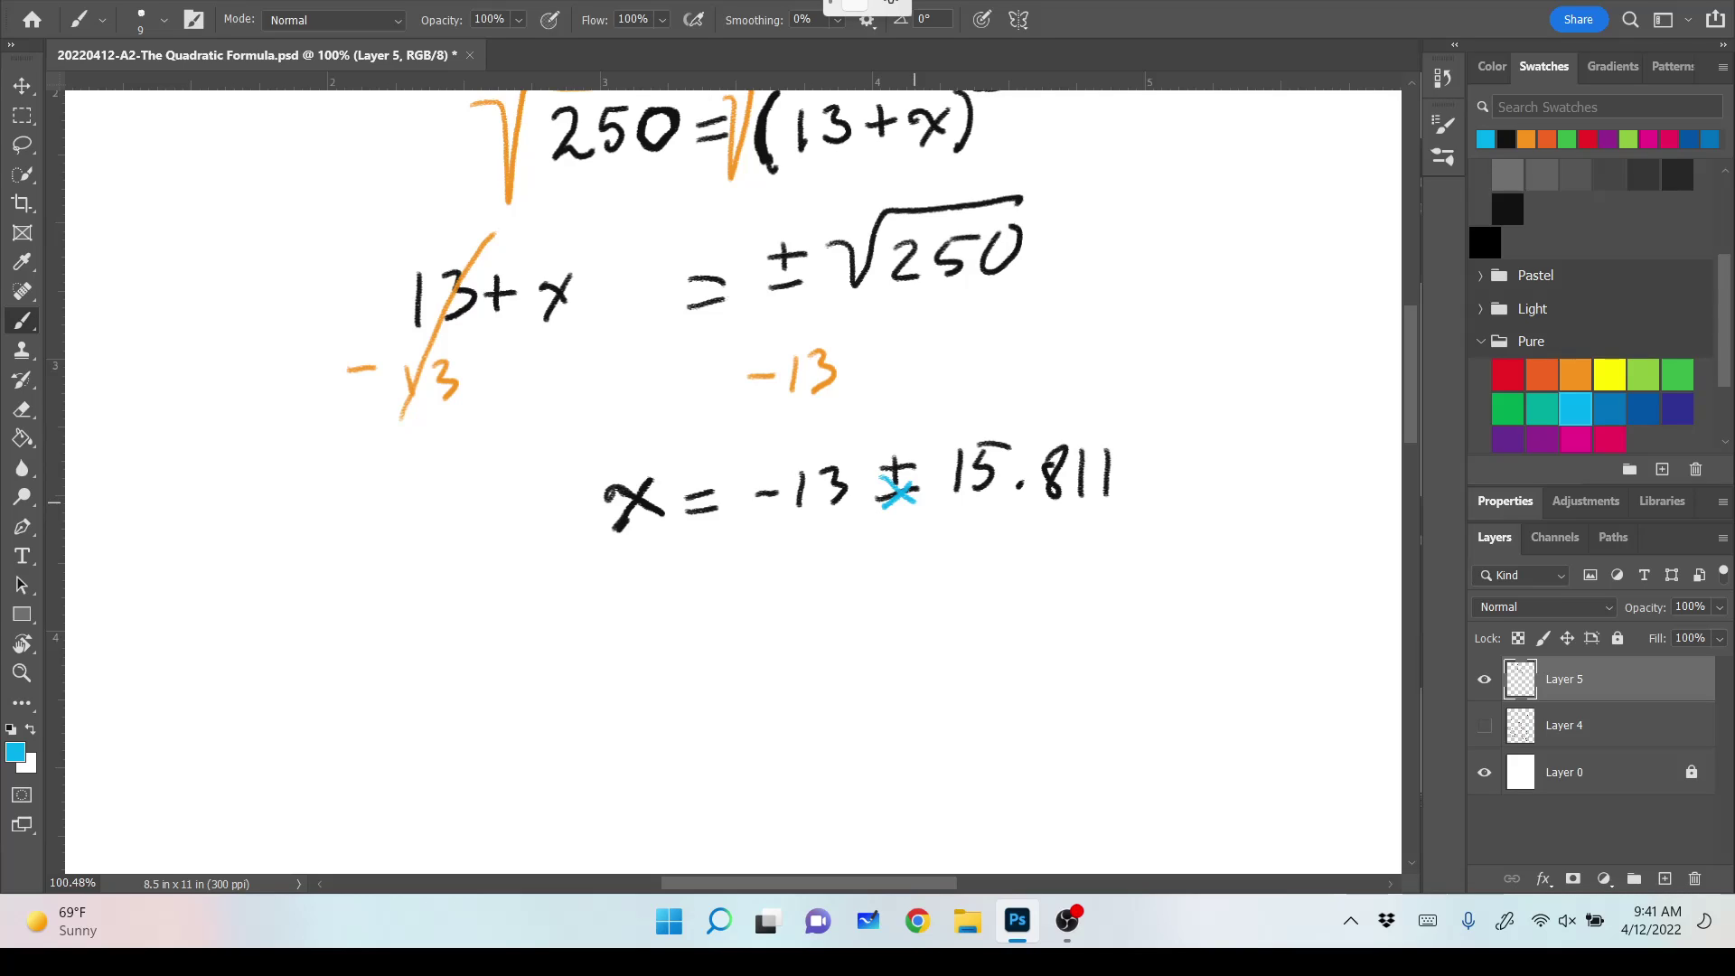
In black, write x = 2.811 ft below and circle the answer.
left_click(1507, 209)
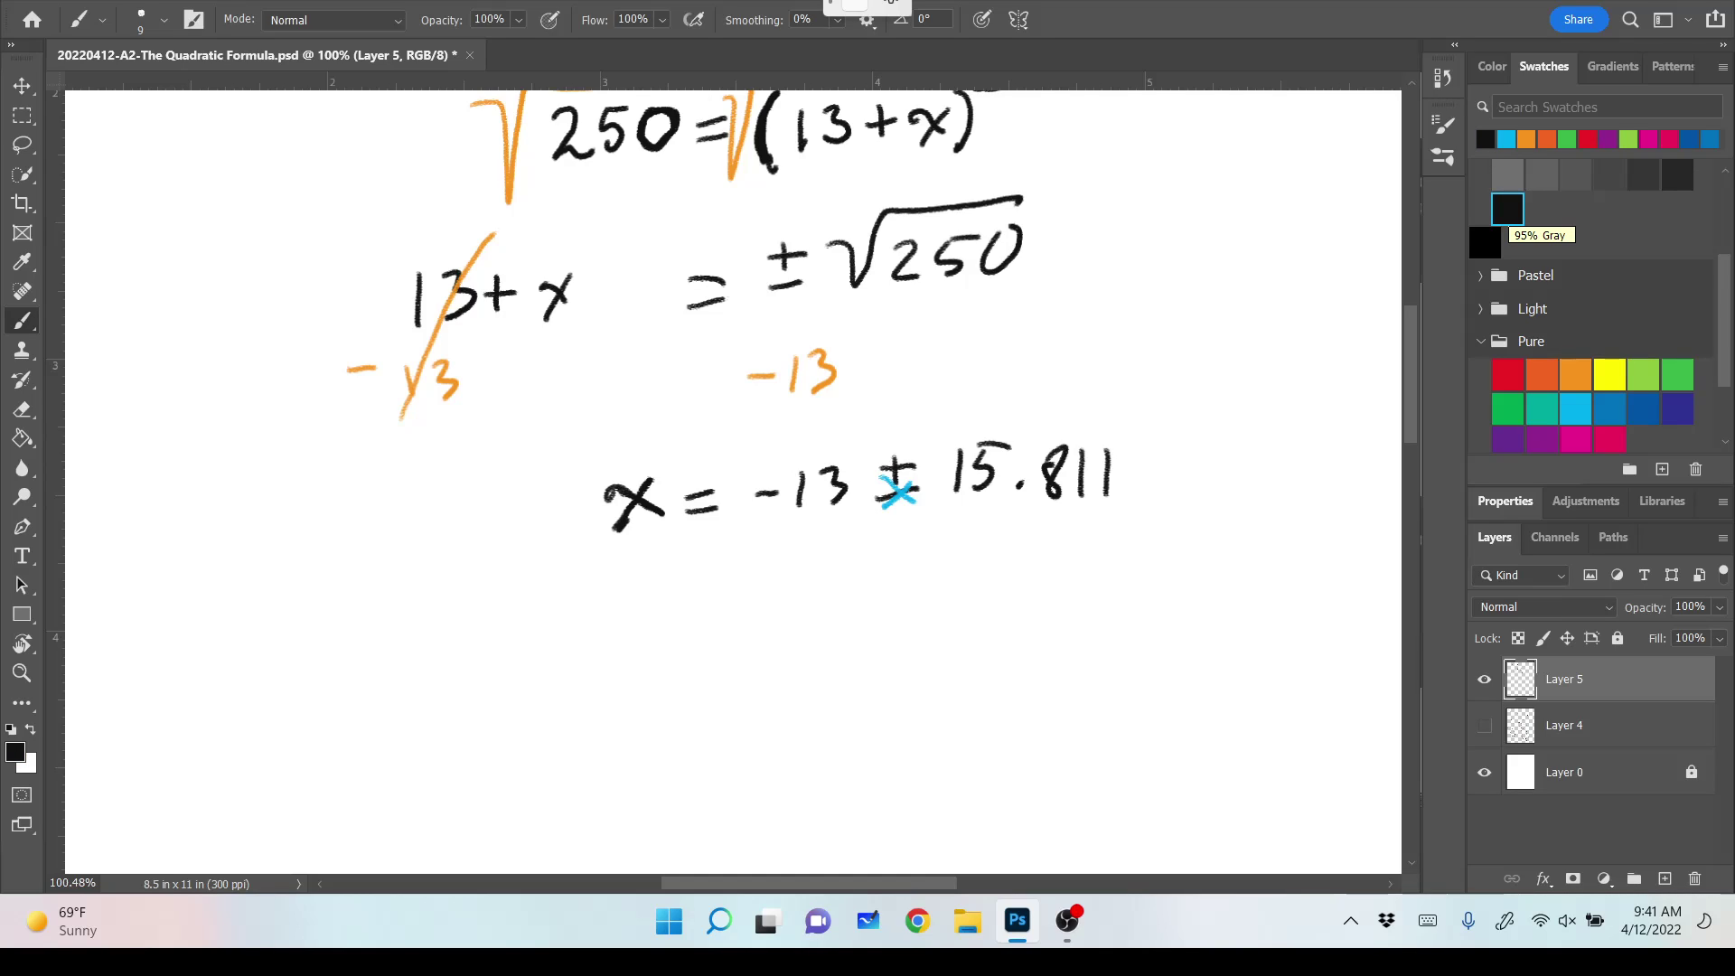
mouse_move(620, 610)
left_mouse_down()
mouse_move(600, 624)
mouse_move(656, 644)
left_mouse_up()
left_click_drag(651, 601, 612, 661)
mouse_move(685, 614)
left_mouse_down()
mouse_move(718, 608)
mouse_move(721, 622)
mouse_move(724, 606)
mouse_move(723, 622)
left_mouse_up()
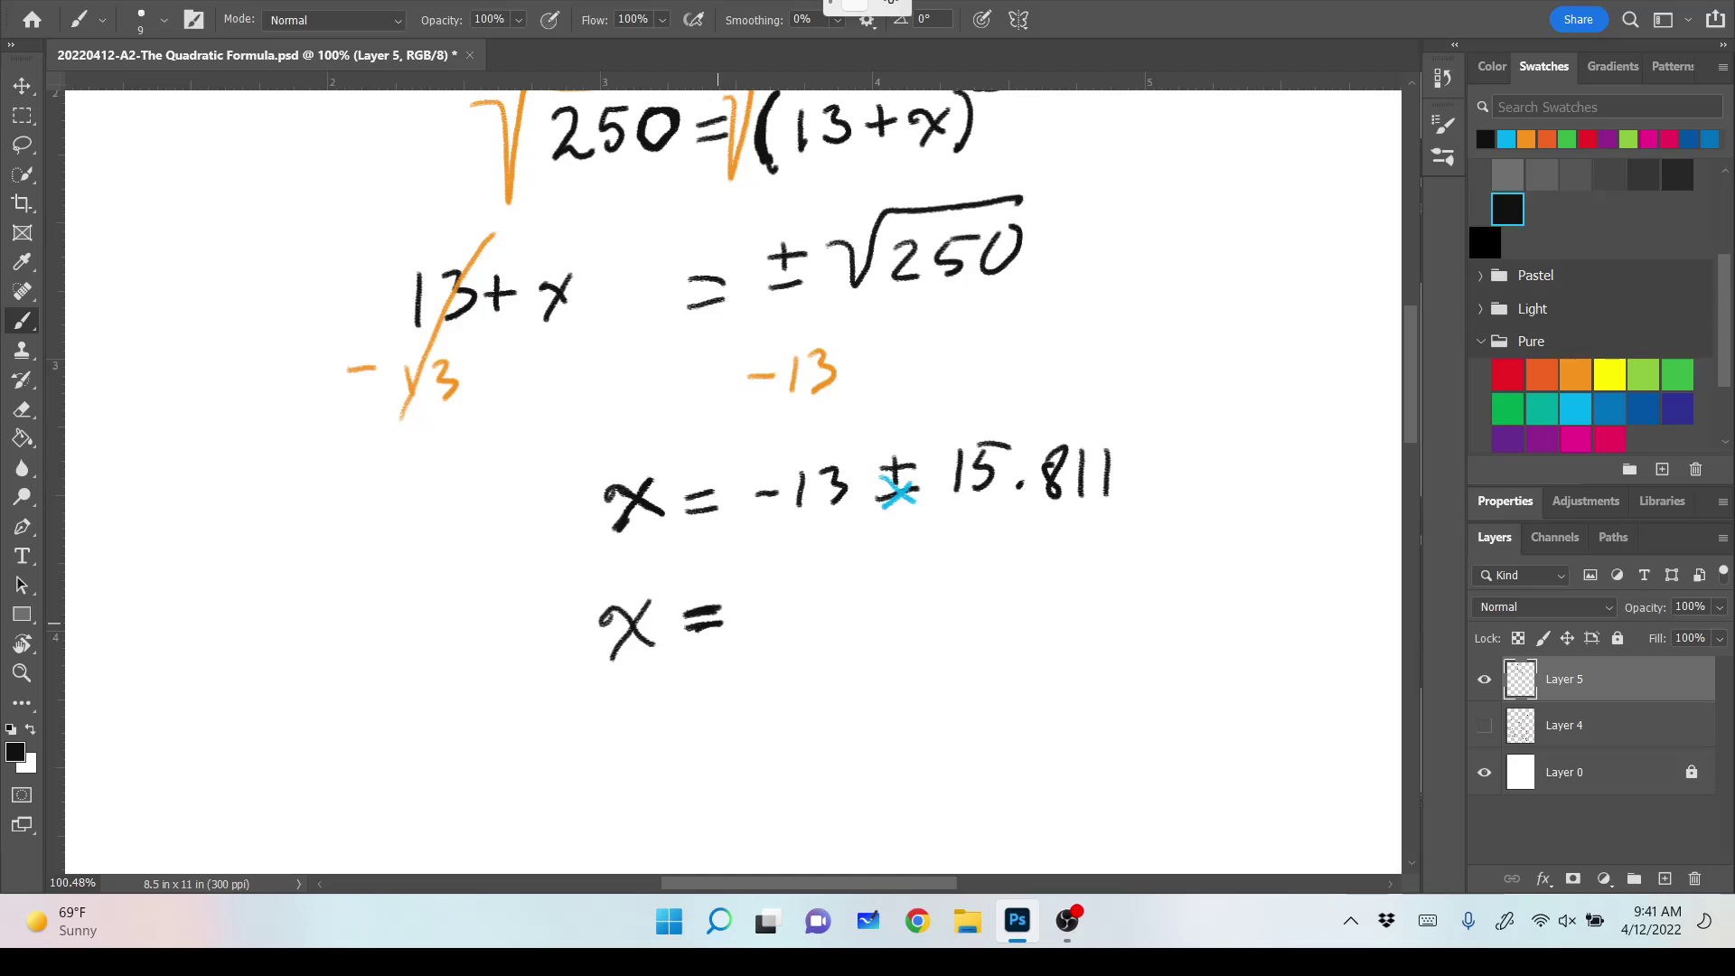
mouse_move(774, 604)
left_mouse_down()
mouse_move(776, 631)
mouse_move(807, 633)
mouse_move(865, 591)
mouse_move(892, 631)
mouse_move(913, 626)
left_mouse_up()
left_click(824, 630)
left_click_drag(987, 570, 956, 628)
left_click_drag(946, 598, 989, 596)
left_click_drag(1012, 567, 1010, 630)
left_click_drag(998, 595, 1036, 590)
mouse_move(558, 658)
left_mouse_down()
mouse_move(986, 698)
mouse_move(1046, 536)
mouse_move(624, 556)
mouse_move(643, 705)
left_mouse_up()
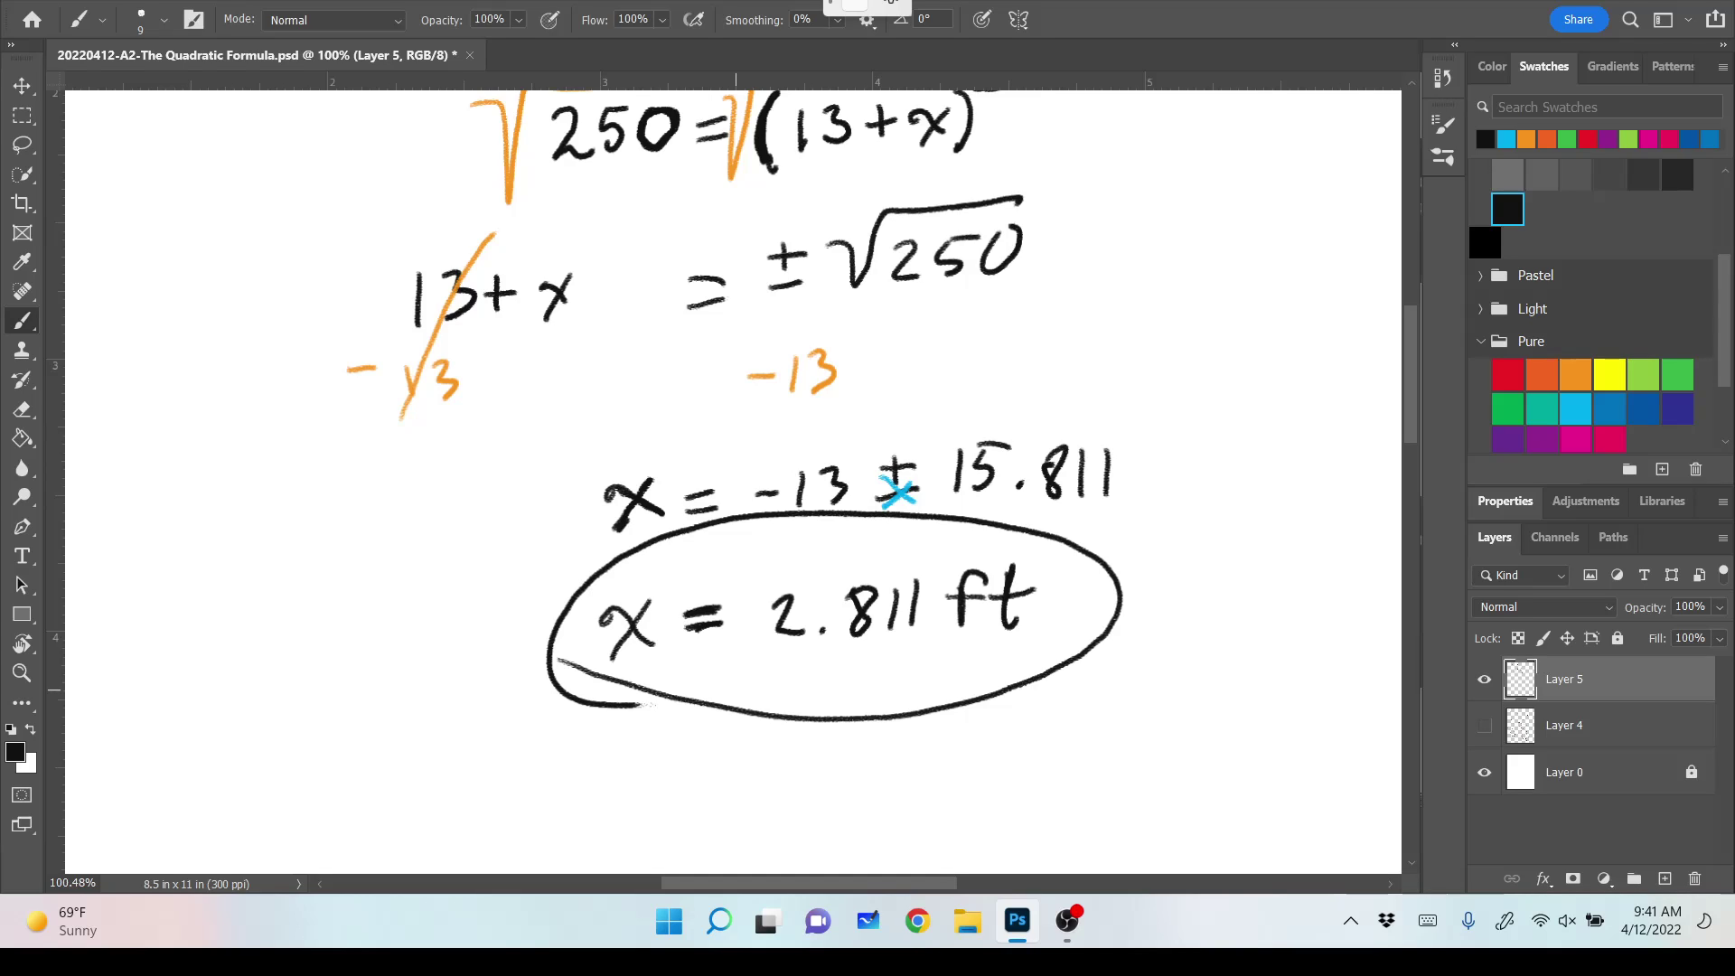
Zoom out to about 56% to see the page from # 48 down to x = 2.811 ft.
scroll(1261, 859, "down", 5)
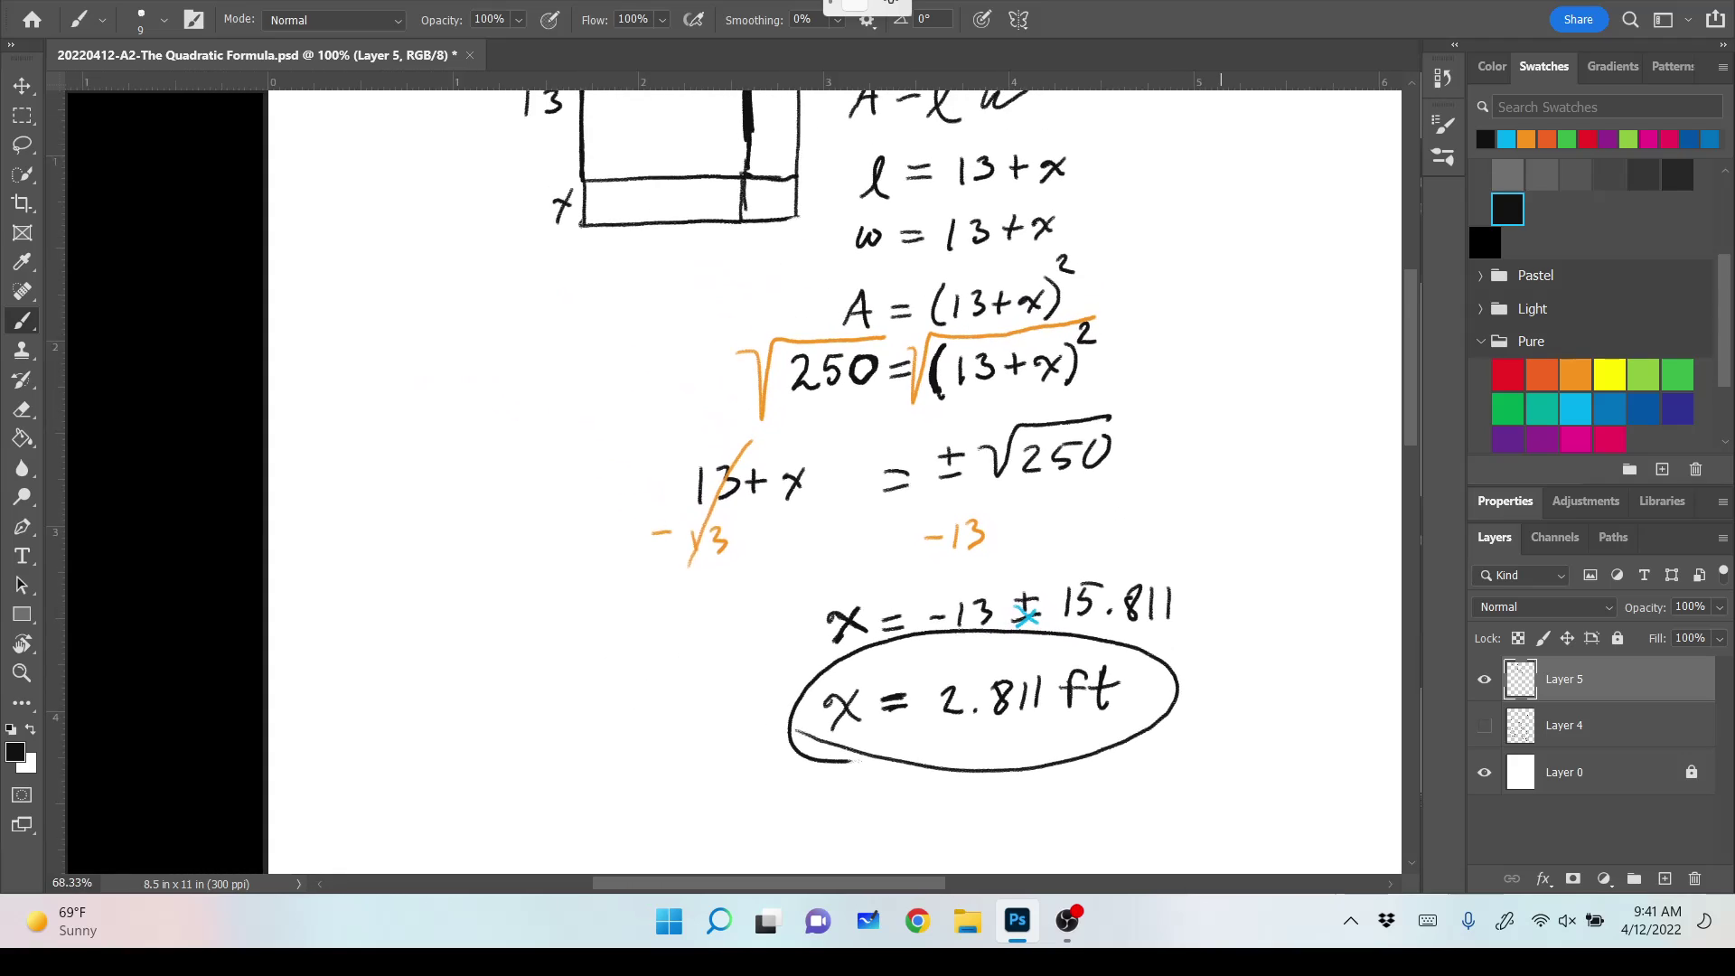
scroll(1292, 859, "down", 1)
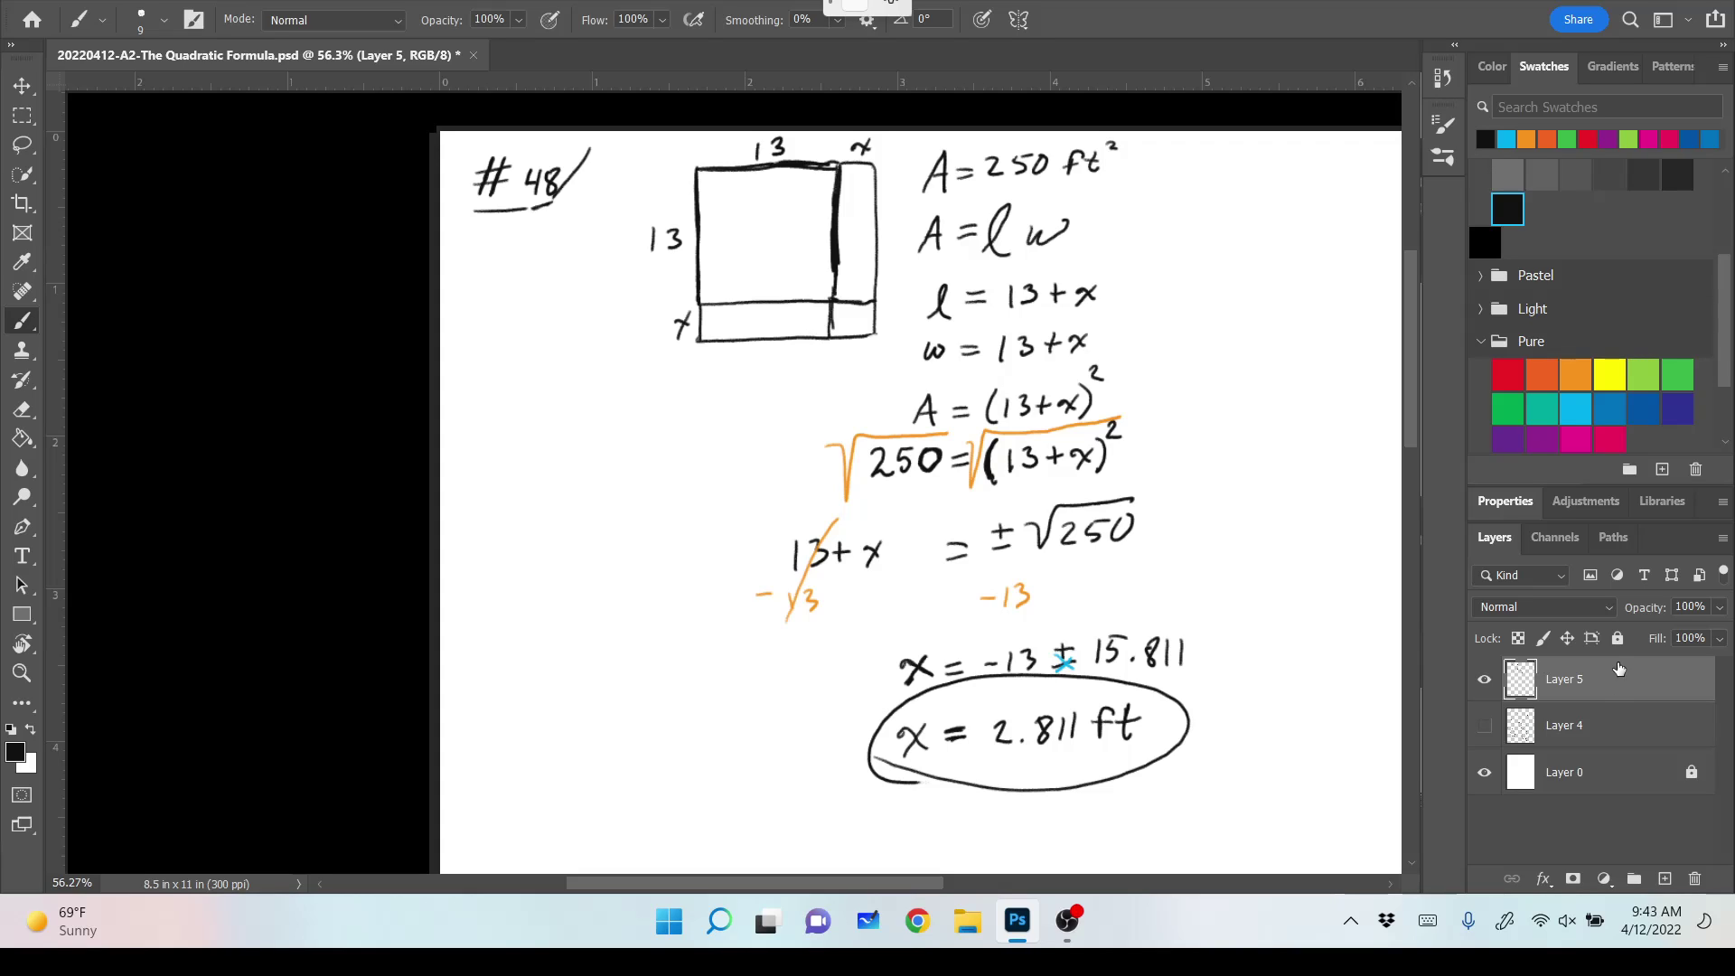
left_click_drag(1616, 673, 1695, 879)
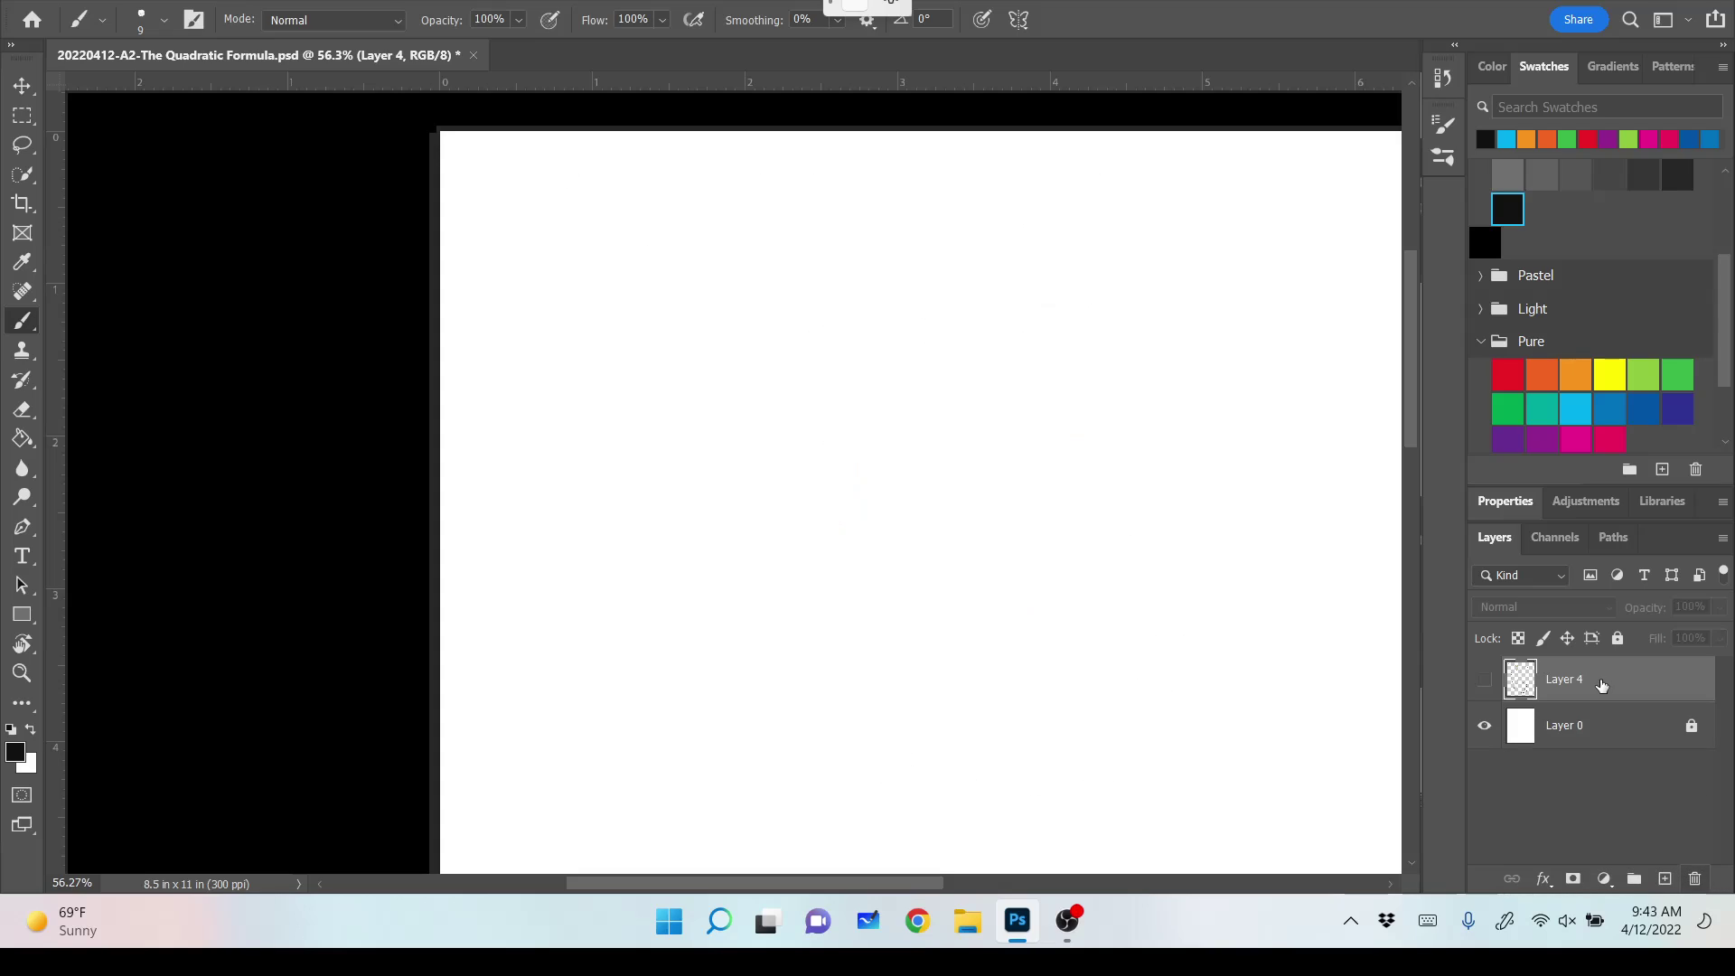
left_click_drag(1604, 685, 1695, 878)
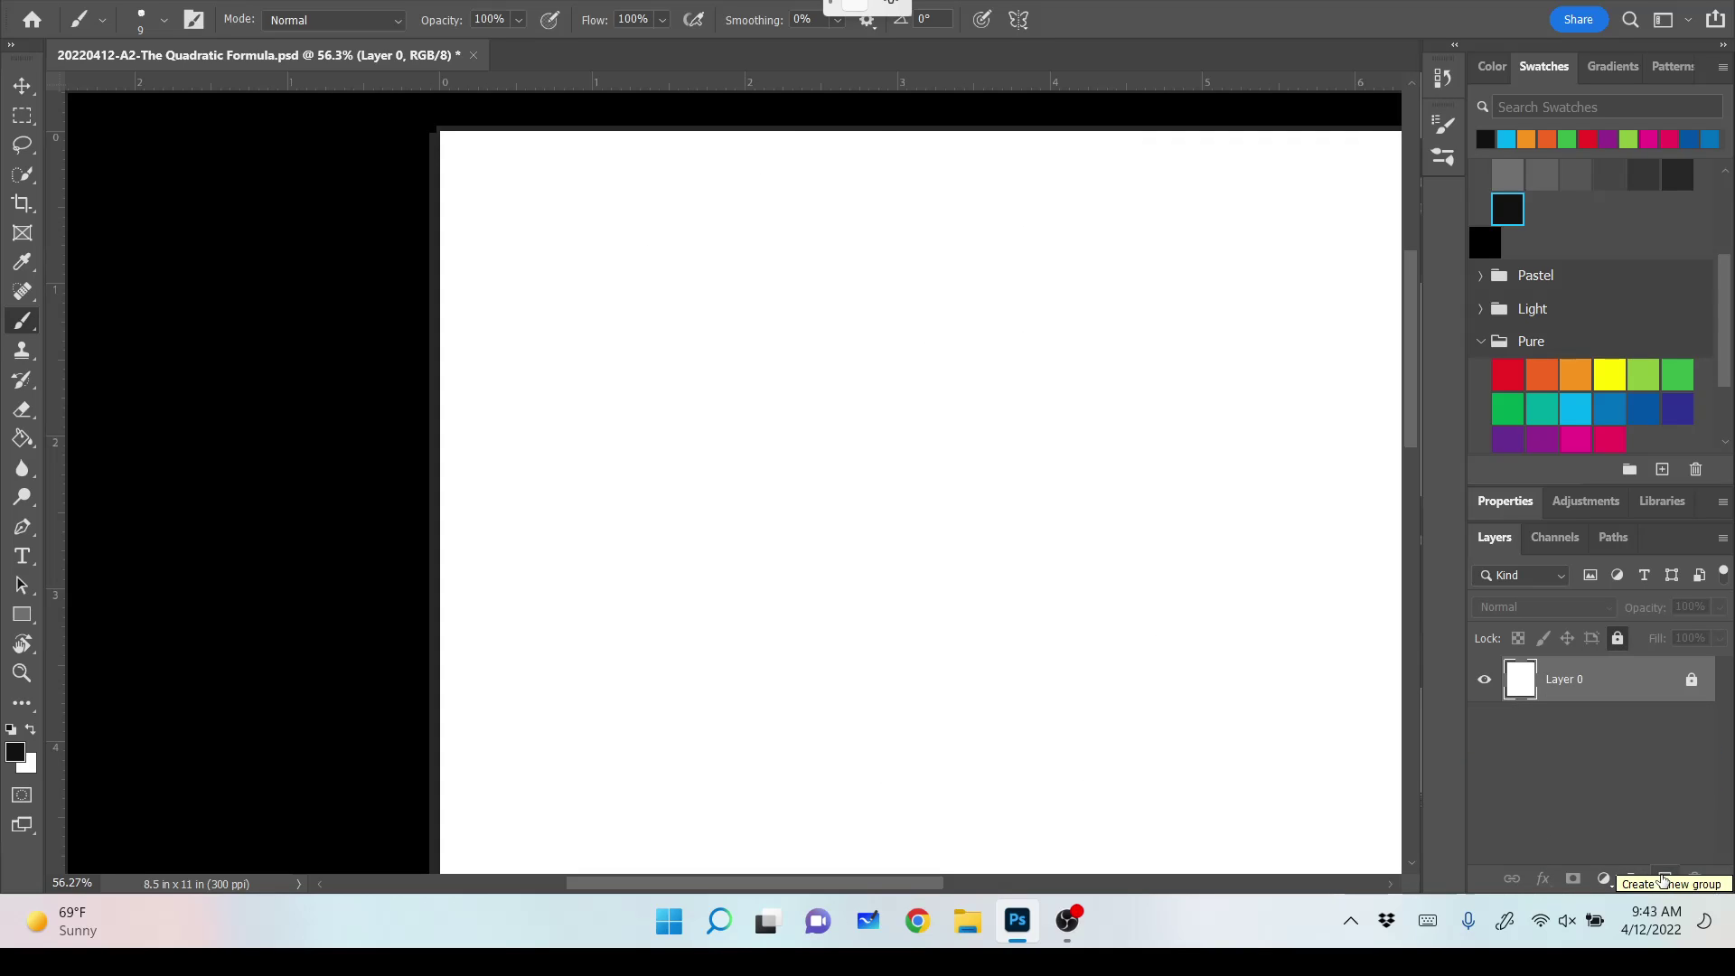
left_click(1664, 879)
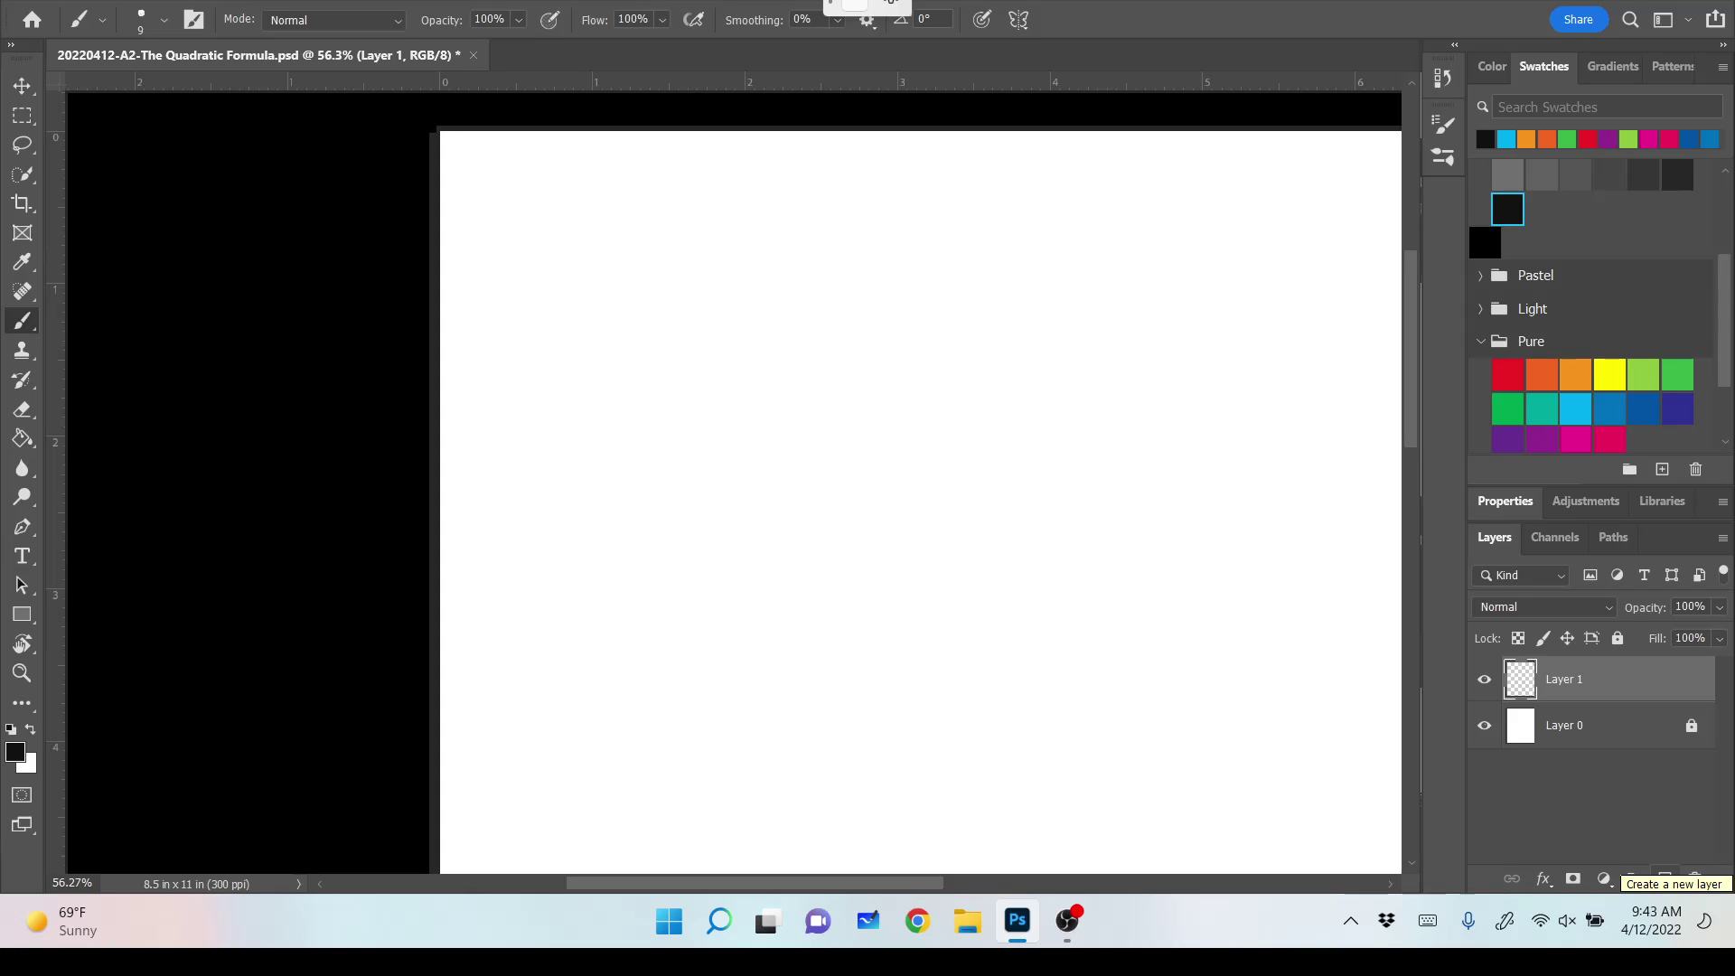
scroll(835, 475, "up", 2)
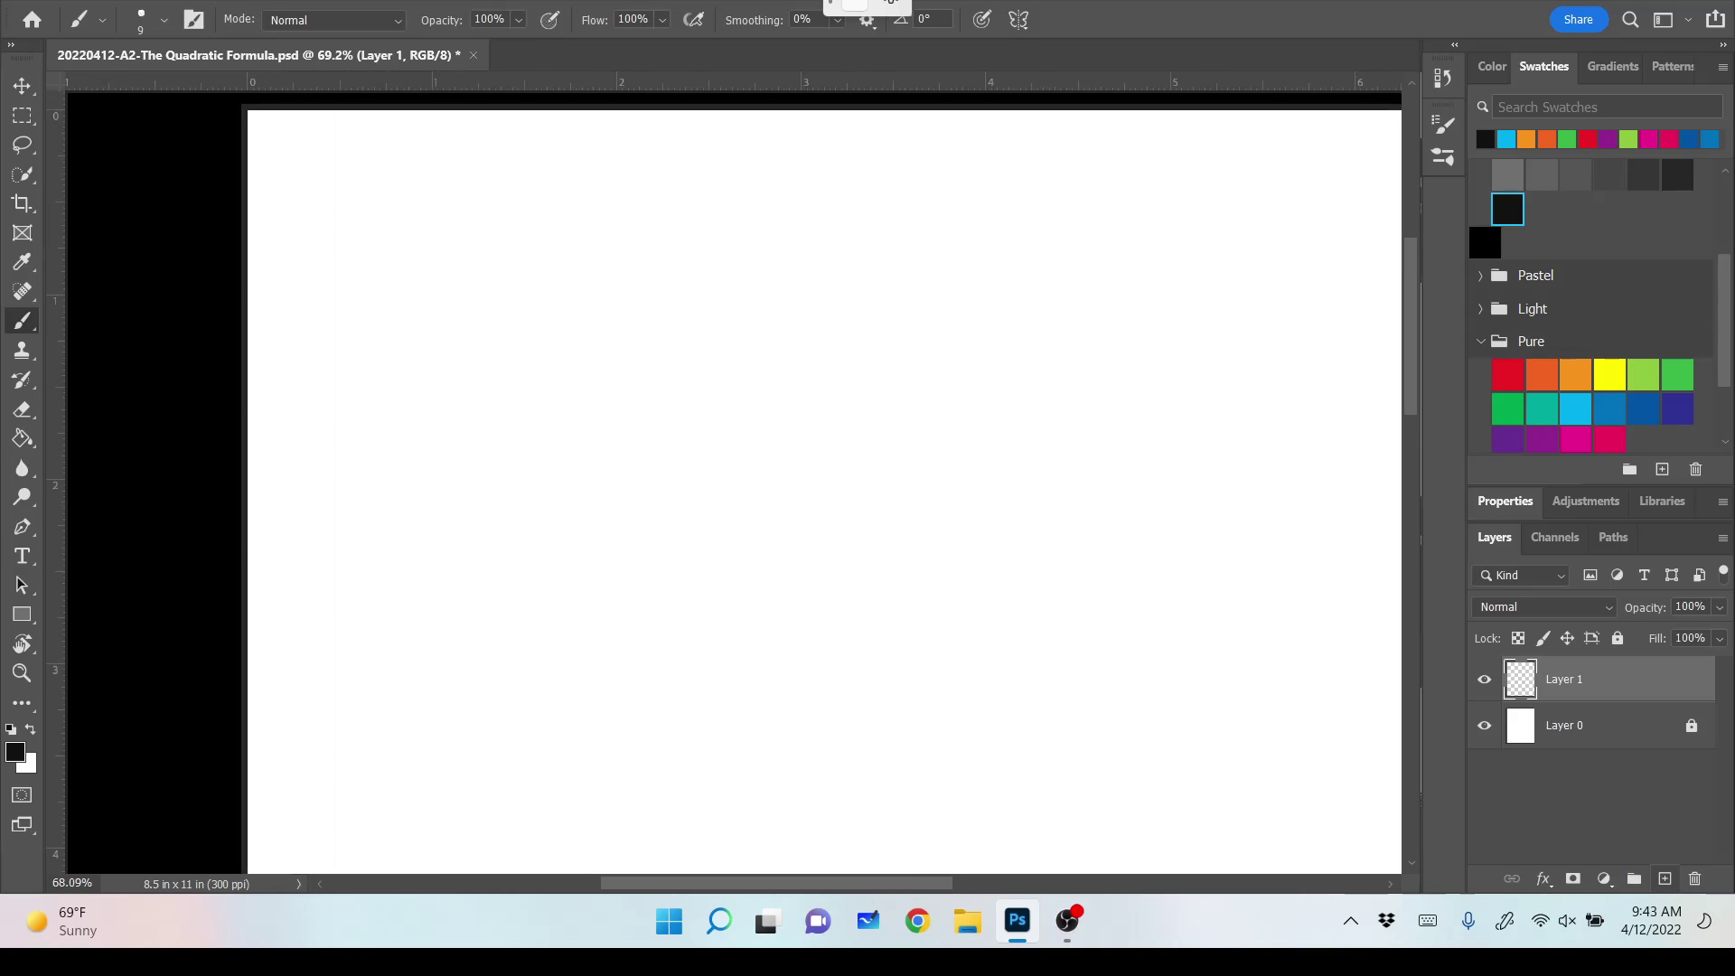
scroll(835, 475, "up", 1)
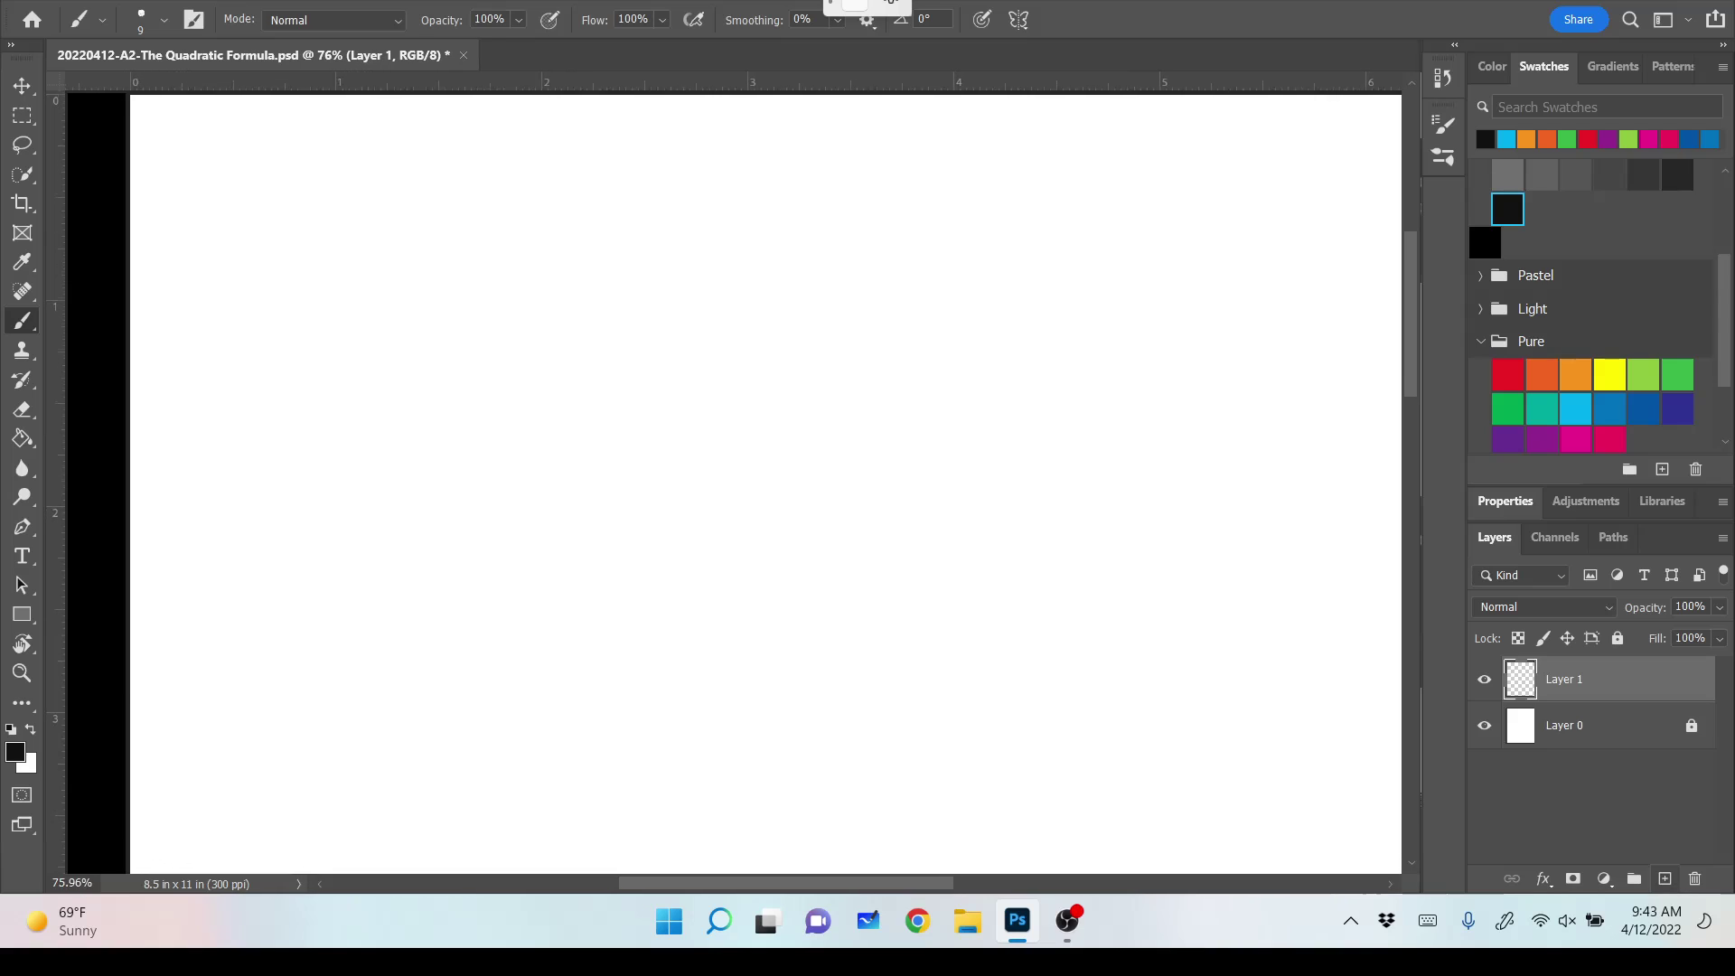
scroll(768, 492, "down", 1)
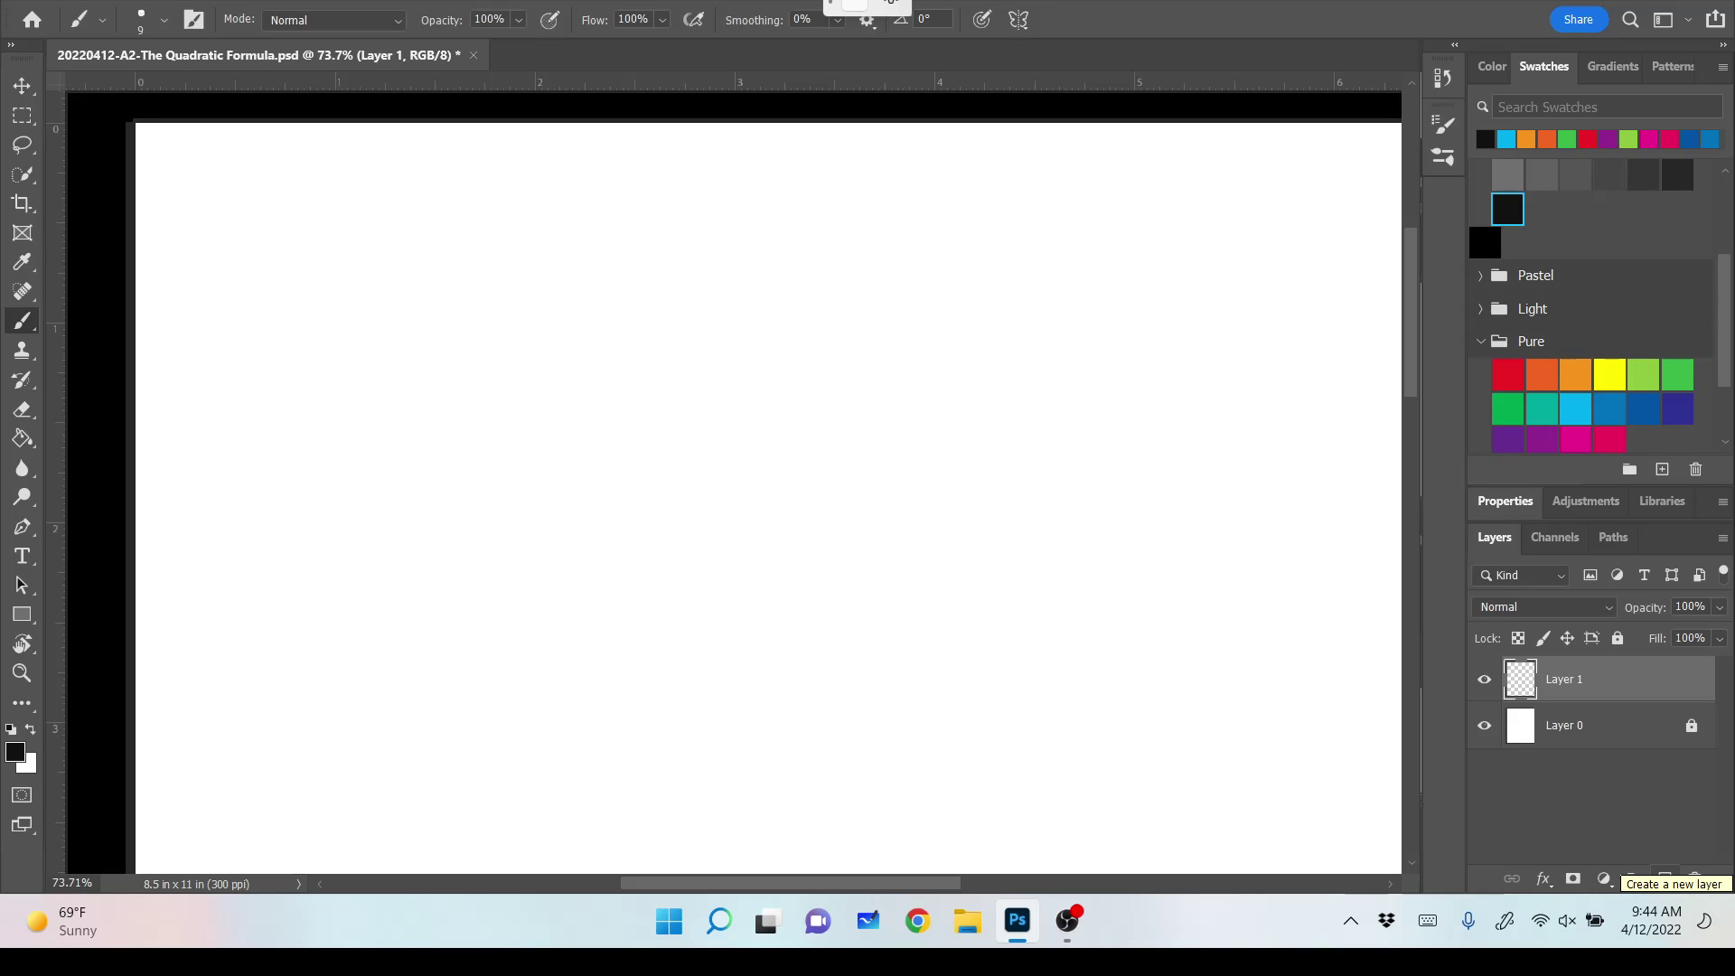
key("ctrl+equal")
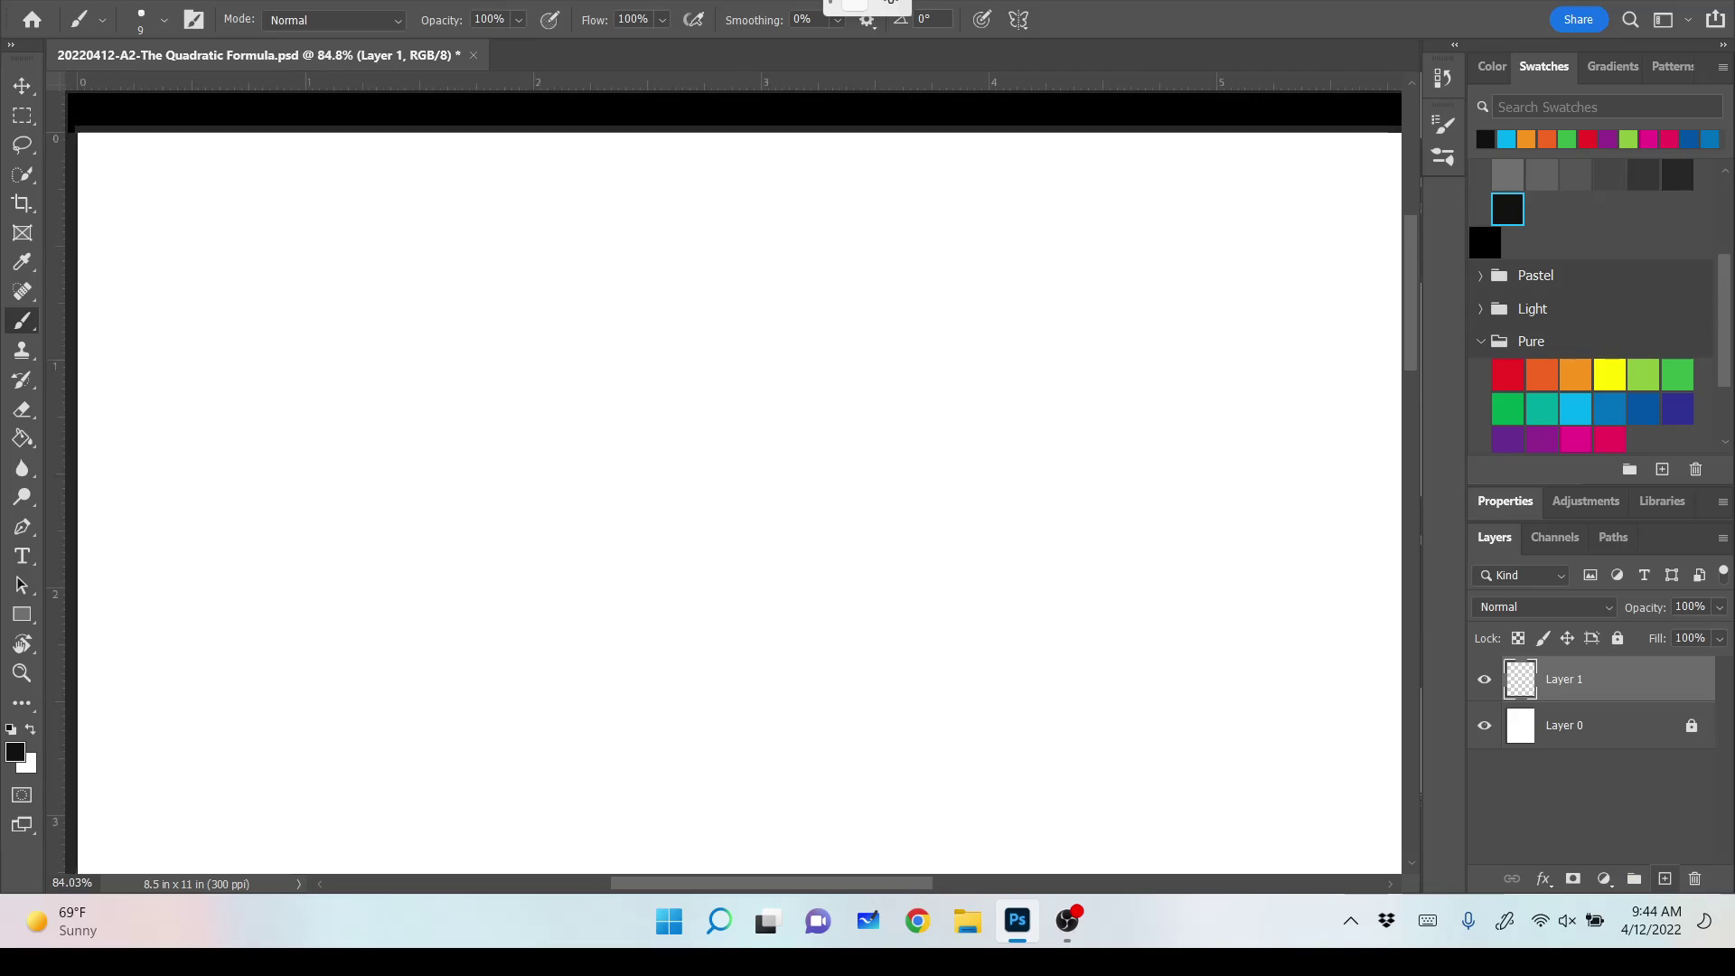
scroll(1665, 879, "up", 3)
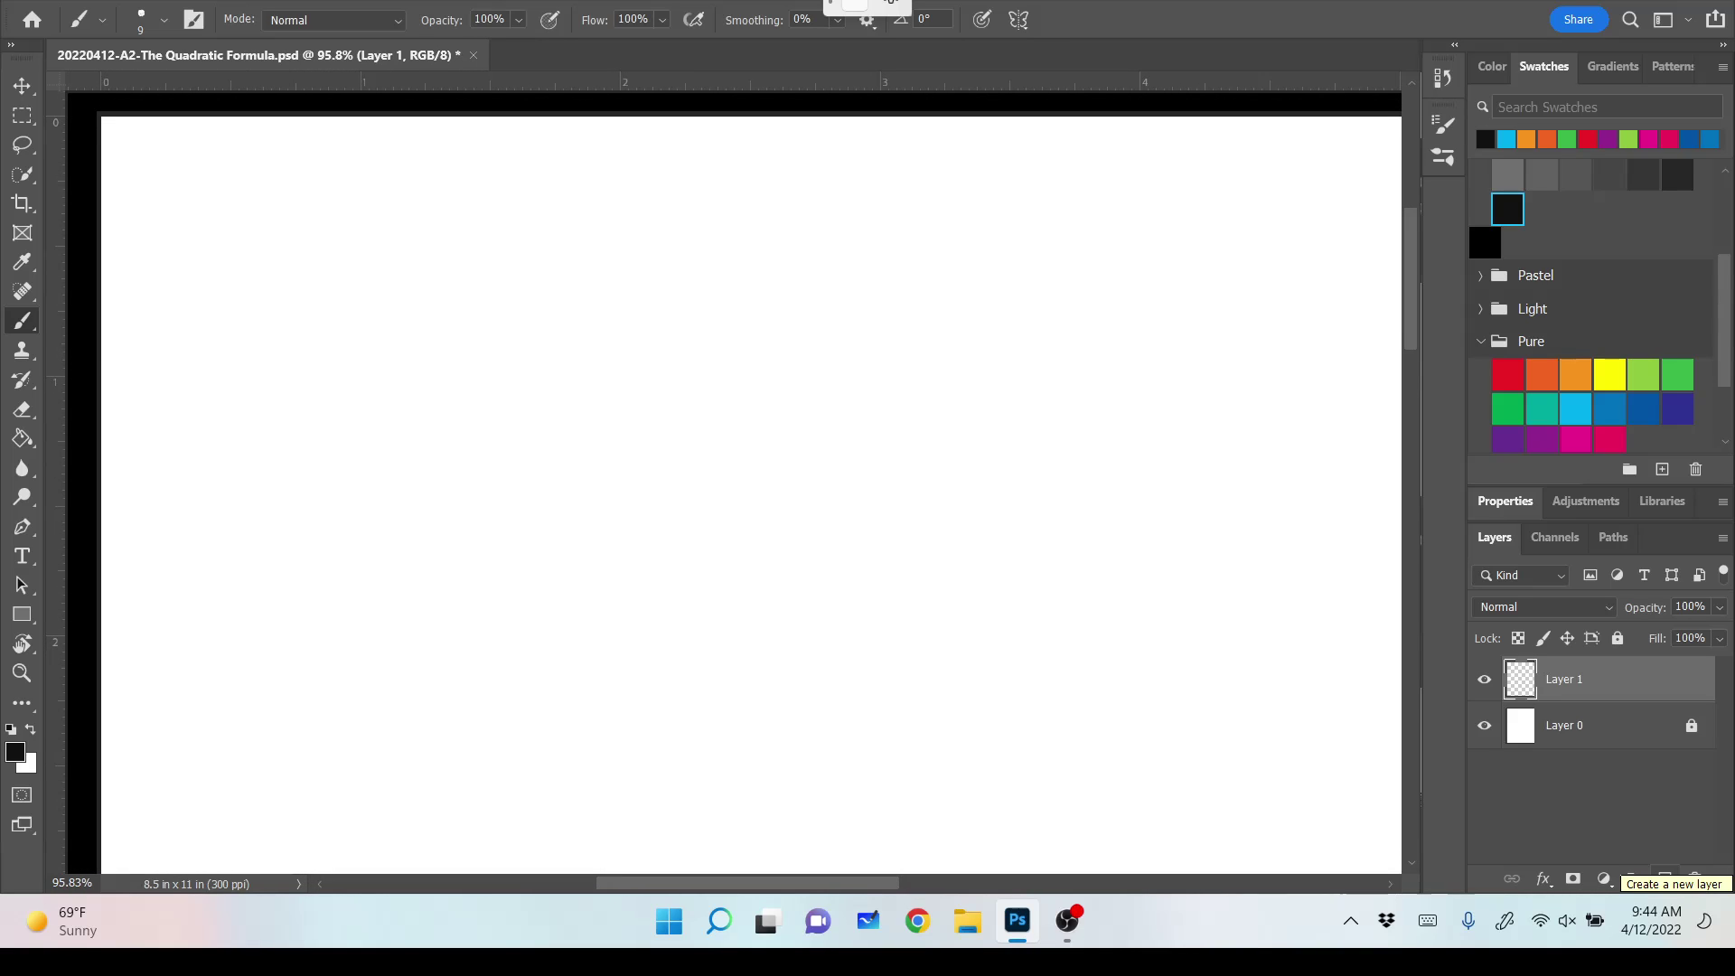
Handwrite 'Lesson 4.6 The' in black across the top of the page.
mouse_move(178, 145)
left_mouse_down()
mouse_move(201, 202)
mouse_move(235, 180)
mouse_move(246, 201)
left_mouse_up()
mouse_move(295, 165)
left_mouse_down()
mouse_move(277, 203)
mouse_move(322, 174)
left_mouse_up()
left_click_drag(339, 176, 376, 207)
left_click_drag(449, 145, 466, 172)
mouse_move(471, 140)
left_mouse_down()
mouse_move(457, 206)
mouse_move(488, 199)
left_mouse_up()
left_click_drag(540, 141, 526, 177)
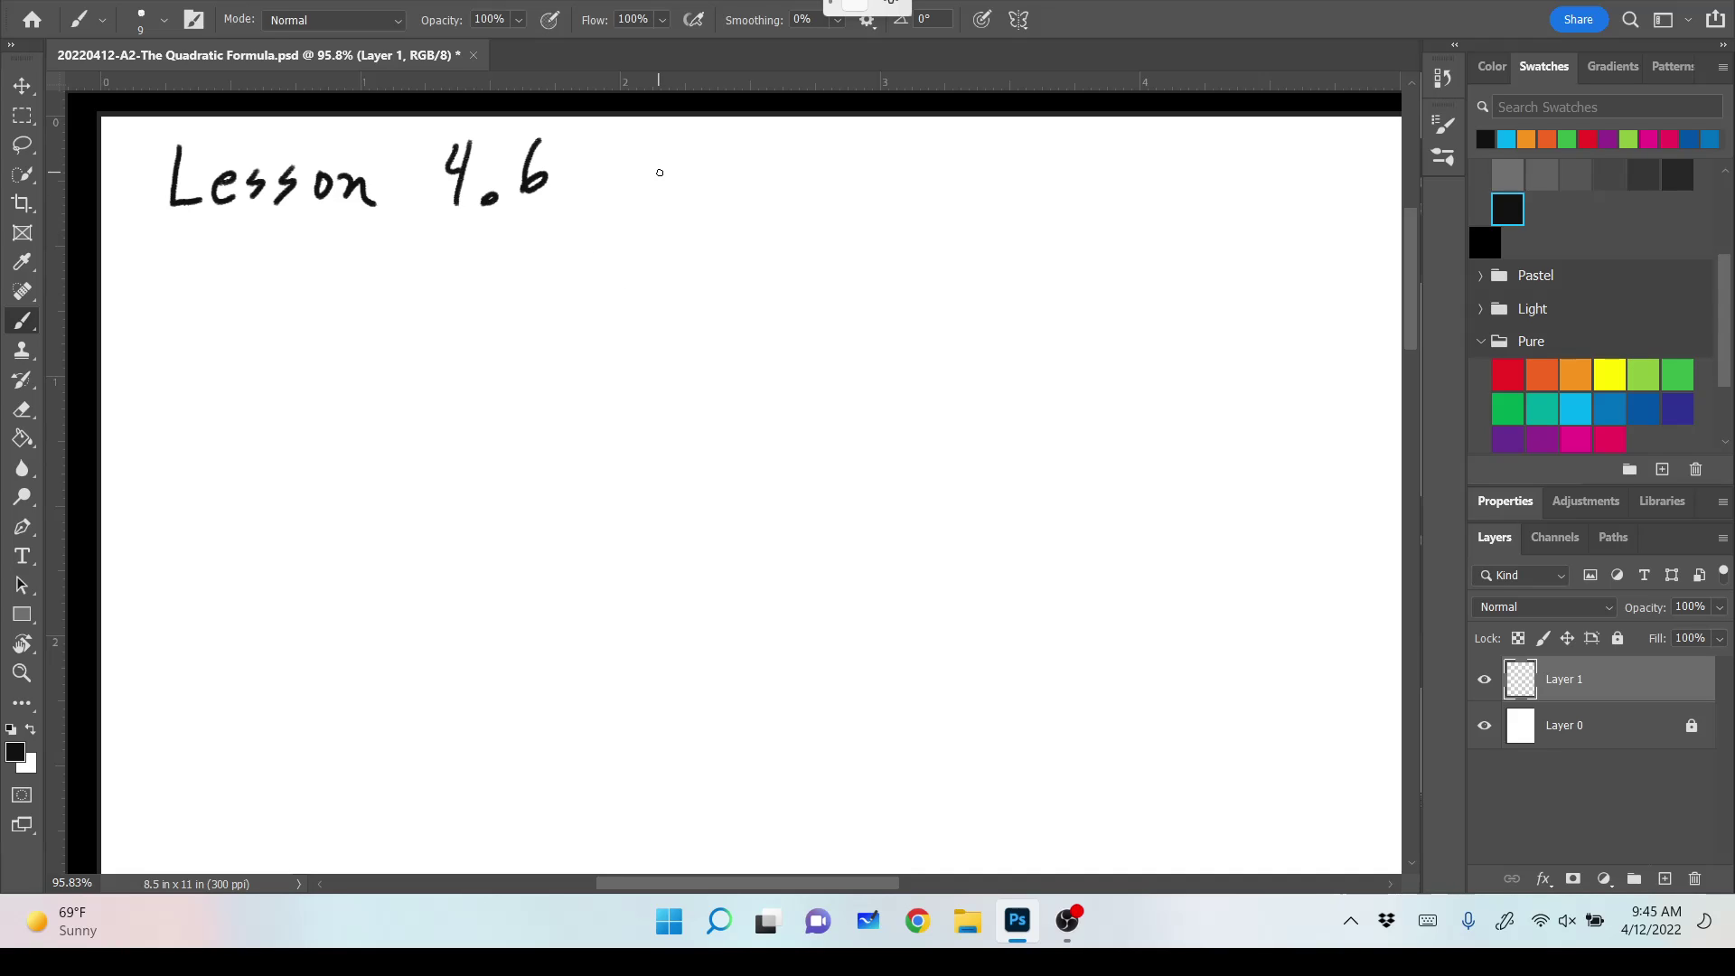
mouse_move(656, 142)
left_mouse_down()
mouse_move(709, 139)
mouse_move(680, 197)
mouse_move(721, 183)
mouse_move(795, 200)
left_mouse_up()
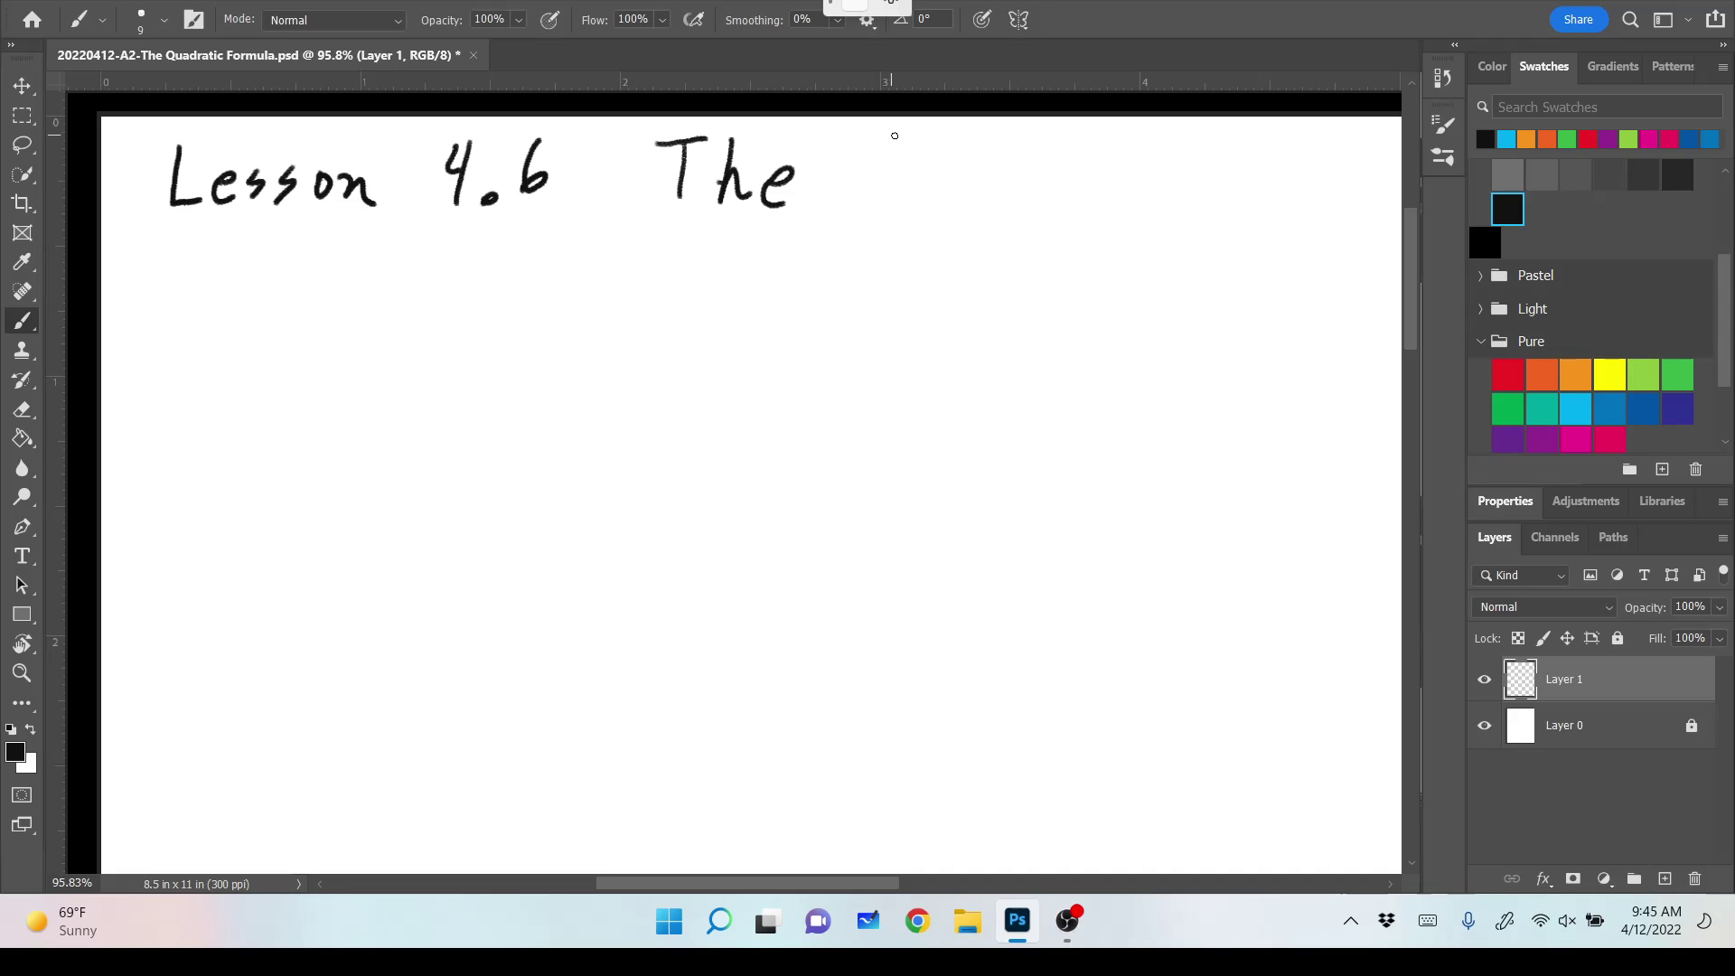
Finish the title with 'Quadratic Formula'.
mouse_move(893, 137)
left_mouse_down()
mouse_move(853, 181)
mouse_move(892, 185)
mouse_move(886, 146)
mouse_move(909, 199)
left_mouse_up()
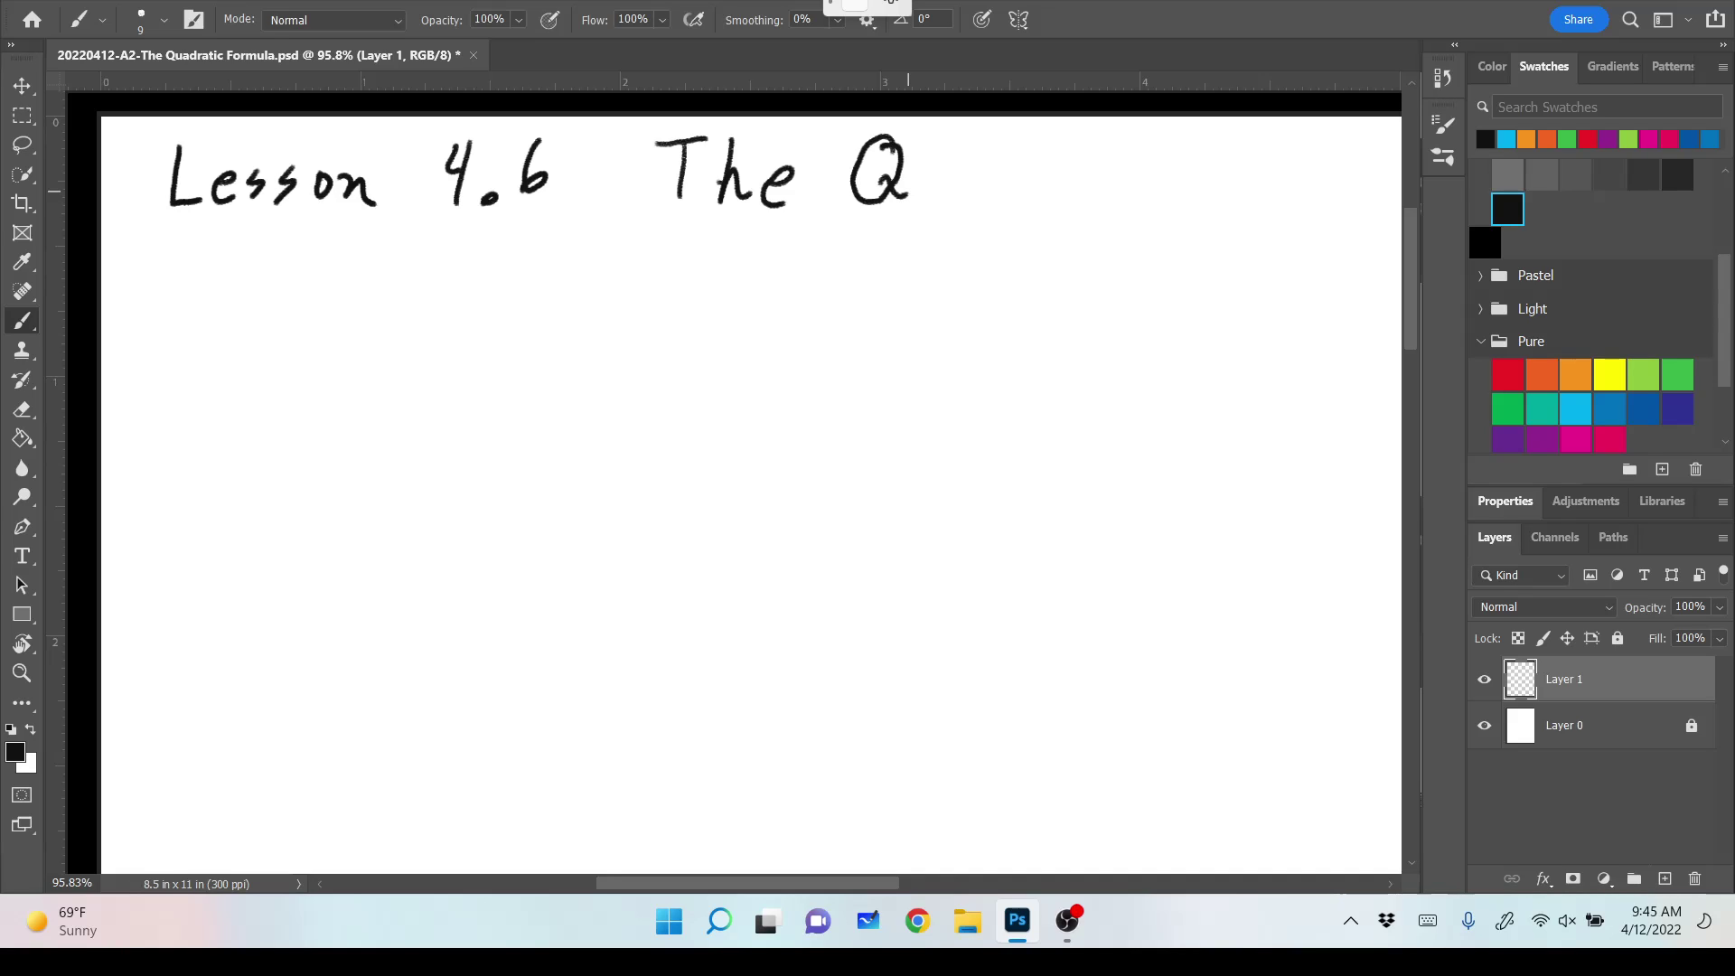
scroll(733, 494, "right", 4)
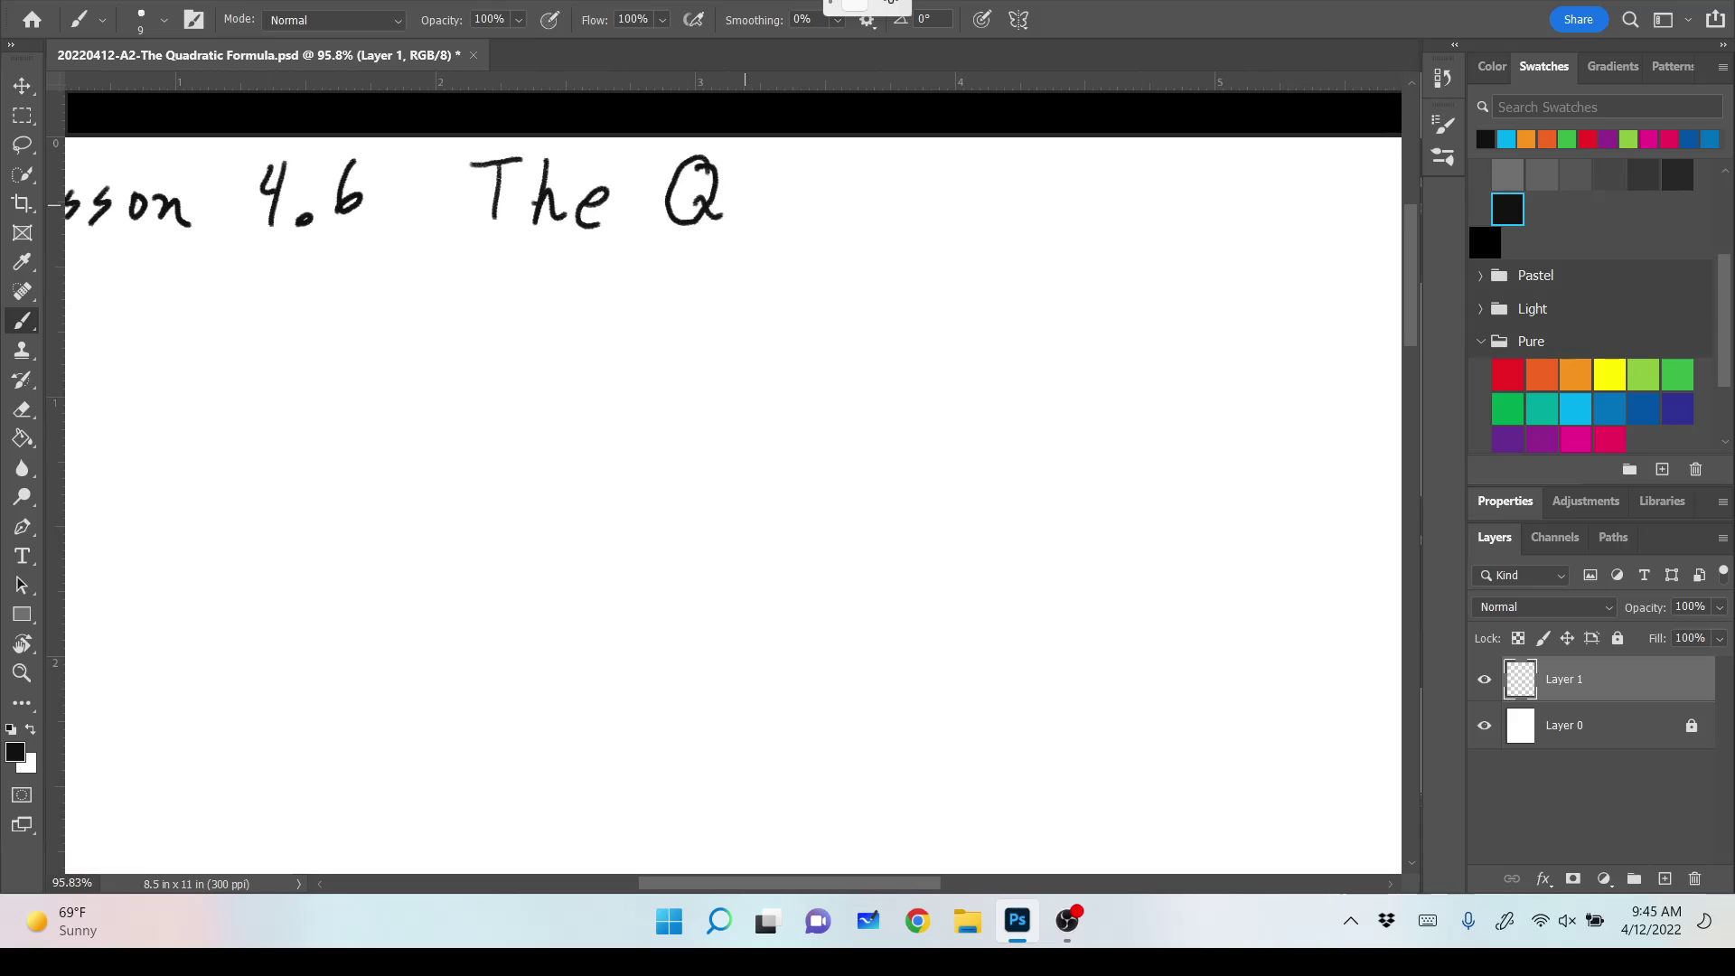
mouse_move(743, 183)
left_mouse_down()
mouse_move(751, 219)
mouse_move(793, 193)
mouse_move(809, 217)
mouse_move(853, 217)
mouse_move(896, 186)
mouse_move(934, 215)
left_mouse_up()
mouse_move(921, 186)
left_mouse_down()
mouse_move(951, 184)
mouse_move(965, 217)
mouse_move(1016, 217)
left_mouse_up()
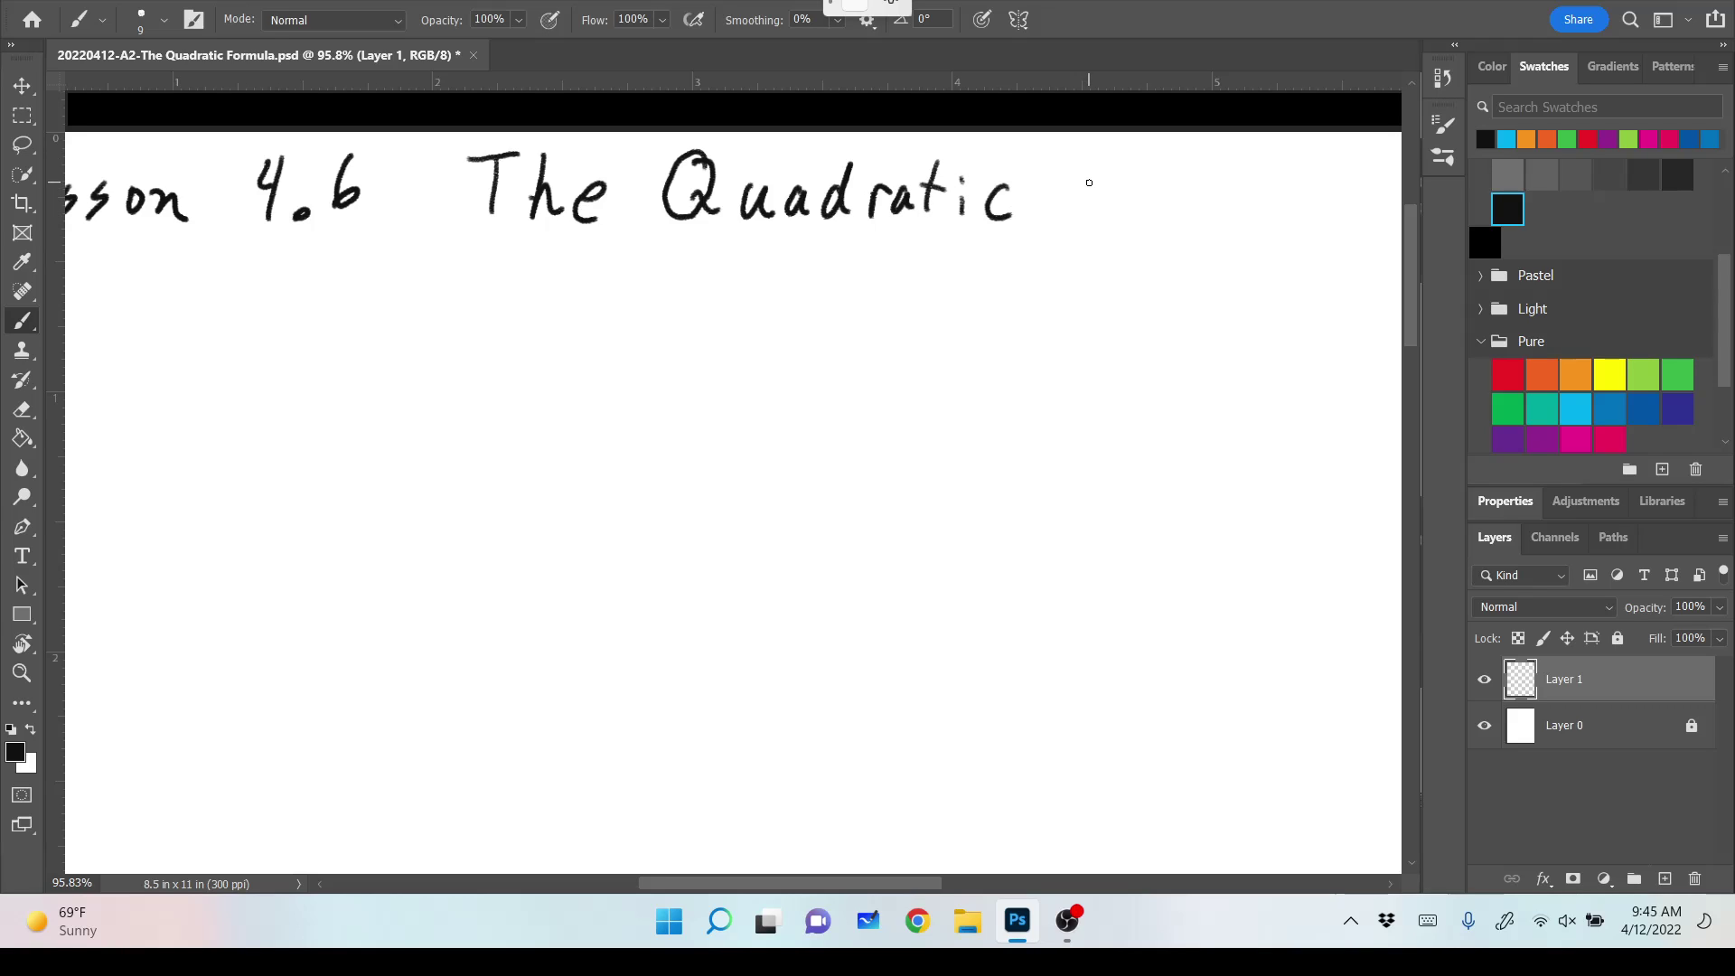
left_click_drag(1091, 158, 1089, 214)
mouse_move(1089, 153)
left_mouse_down()
mouse_move(1130, 149)
mouse_move(1123, 179)
mouse_move(1156, 211)
left_mouse_up()
mouse_move(1158, 194)
left_mouse_down()
mouse_move(1186, 181)
mouse_move(1227, 212)
mouse_move(1265, 208)
mouse_move(1295, 180)
mouse_move(1282, 212)
mouse_move(1325, 213)
left_mouse_up()
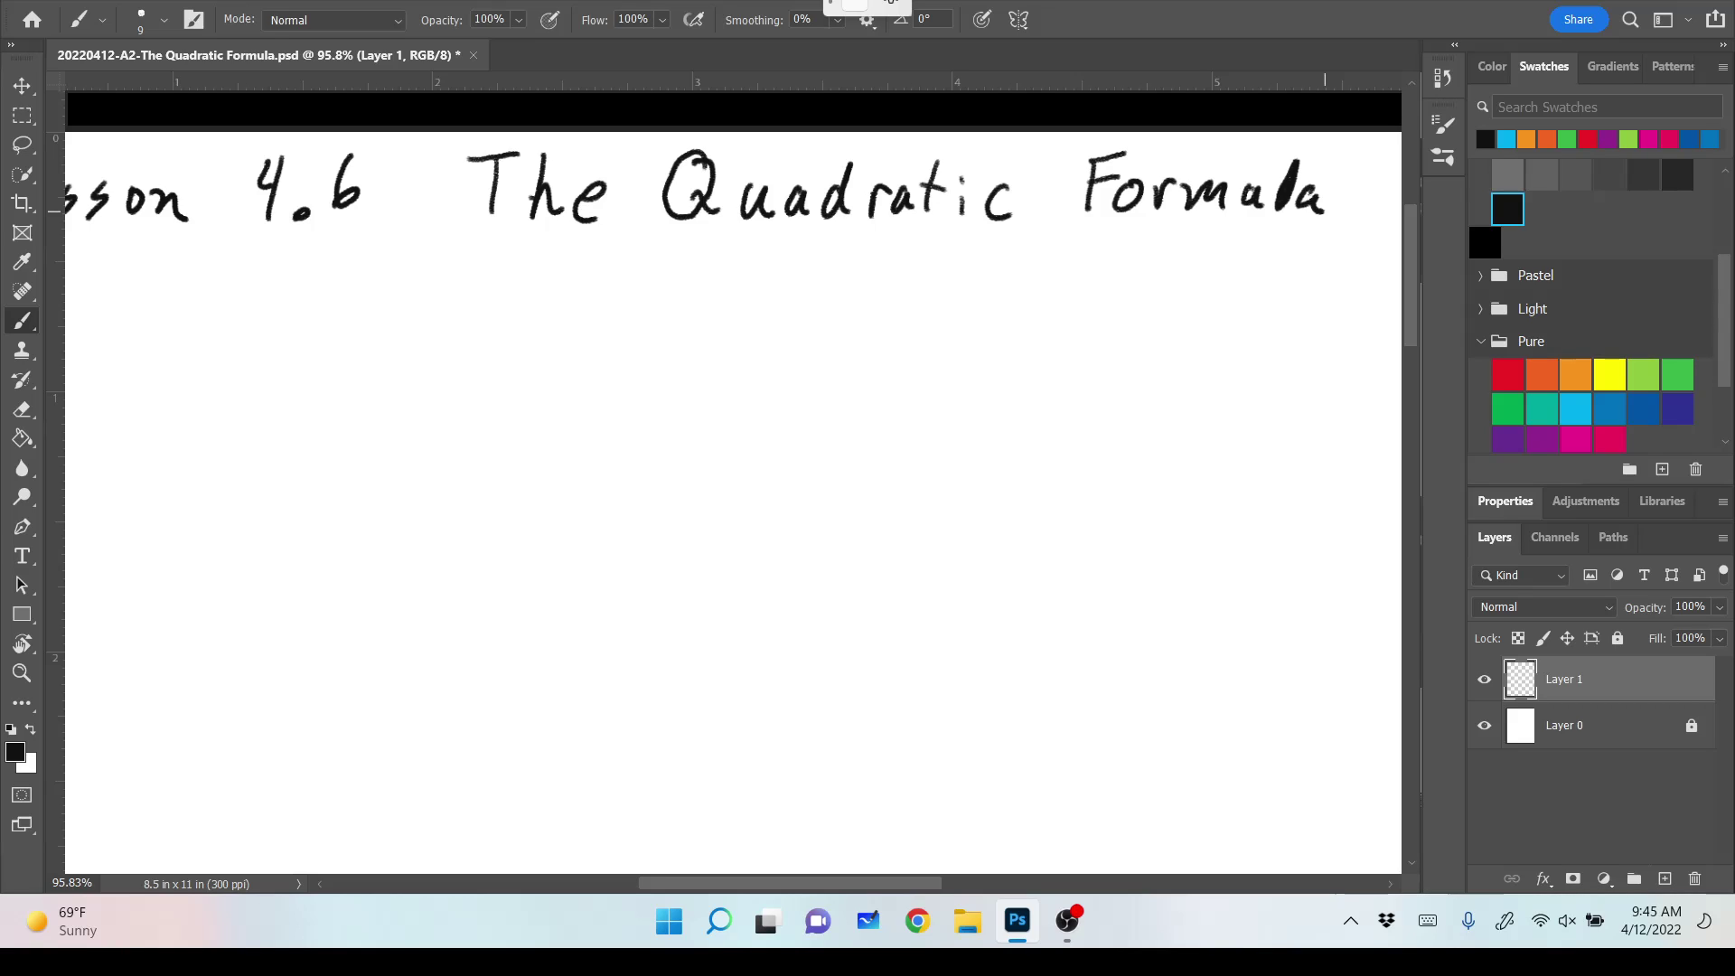
Zoom in and write the heading 'Derivation' below the title, underlined.
scroll(733, 479, "up", 3)
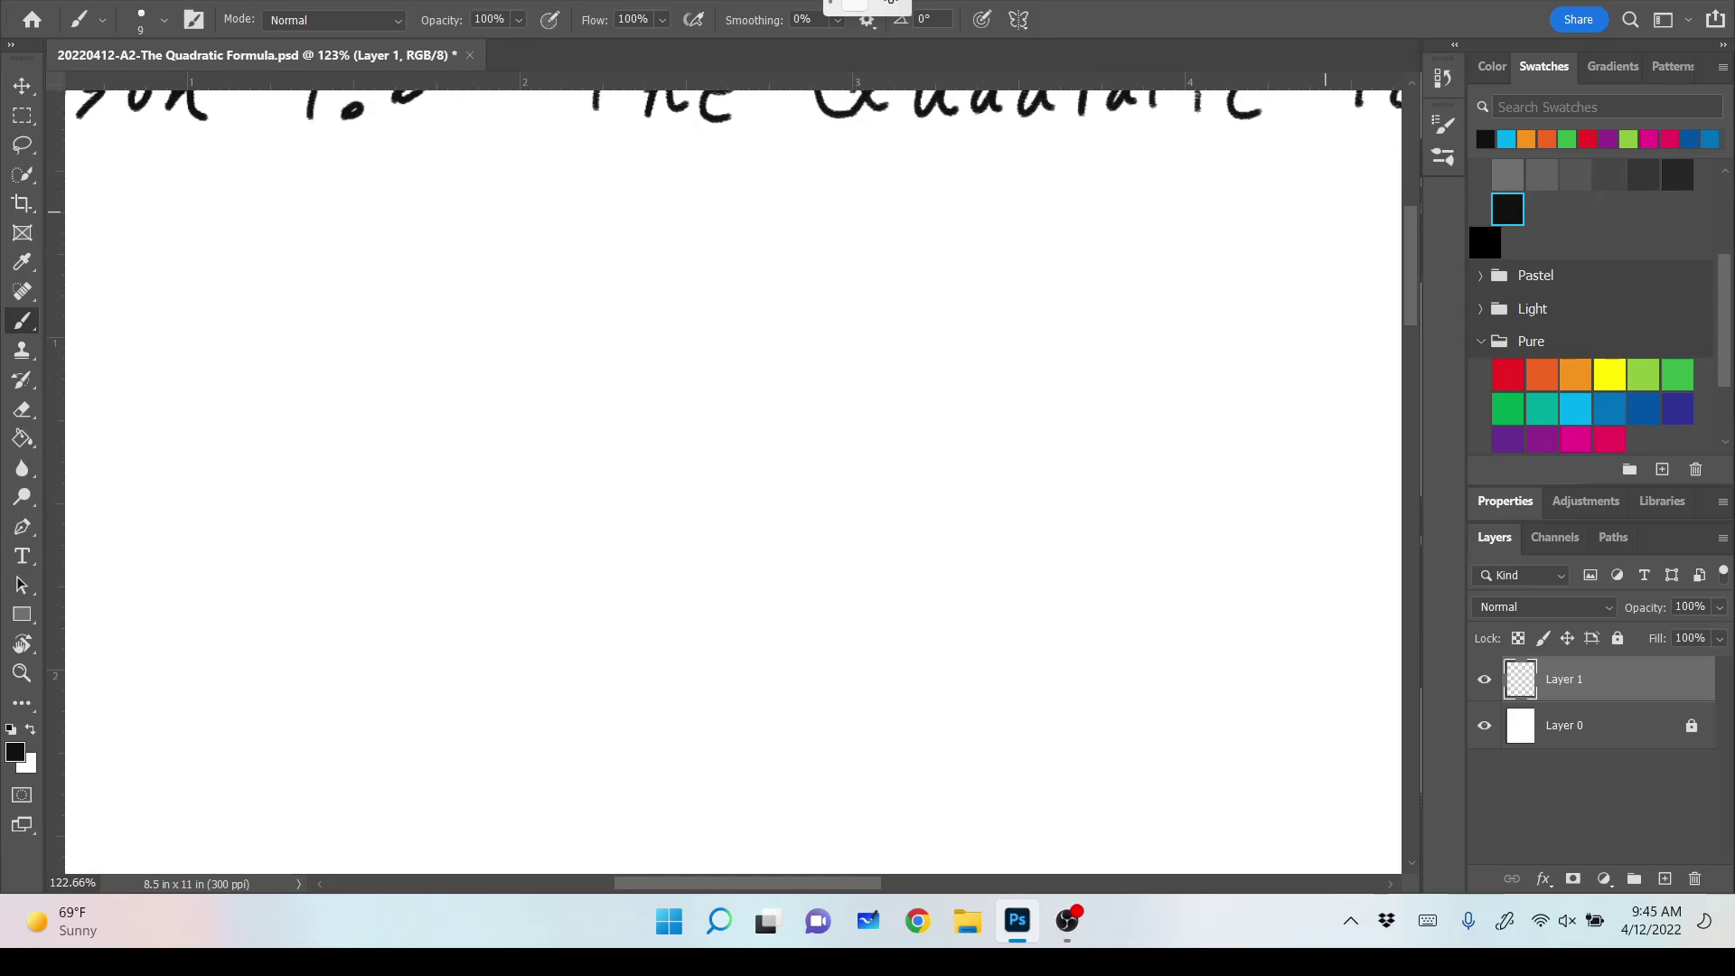
mouse_move(561, 263)
left_mouse_down()
mouse_move(565, 307)
mouse_move(569, 257)
mouse_move(588, 253)
mouse_move(592, 293)
mouse_move(572, 309)
mouse_move(644, 310)
left_mouse_up()
mouse_move(653, 282)
left_mouse_down()
mouse_move(655, 298)
mouse_move(679, 285)
left_mouse_up()
mouse_move(693, 282)
left_mouse_down()
mouse_move(694, 310)
mouse_move(746, 265)
mouse_move(806, 304)
left_mouse_up()
left_click(690, 261)
mouse_move(848, 227)
left_mouse_down()
mouse_move(846, 298)
mouse_move(866, 265)
left_mouse_up()
mouse_move(876, 277)
left_mouse_down()
mouse_move(876, 302)
mouse_move(911, 267)
mouse_move(974, 305)
left_mouse_up()
left_click(879, 255)
left_click_drag(559, 335, 1050, 339)
Write the equation ax² + bx + c = 0 beneath the Derivation heading.
scroll(689, 265, "down", 3)
scroll(690, 265, "right", 3)
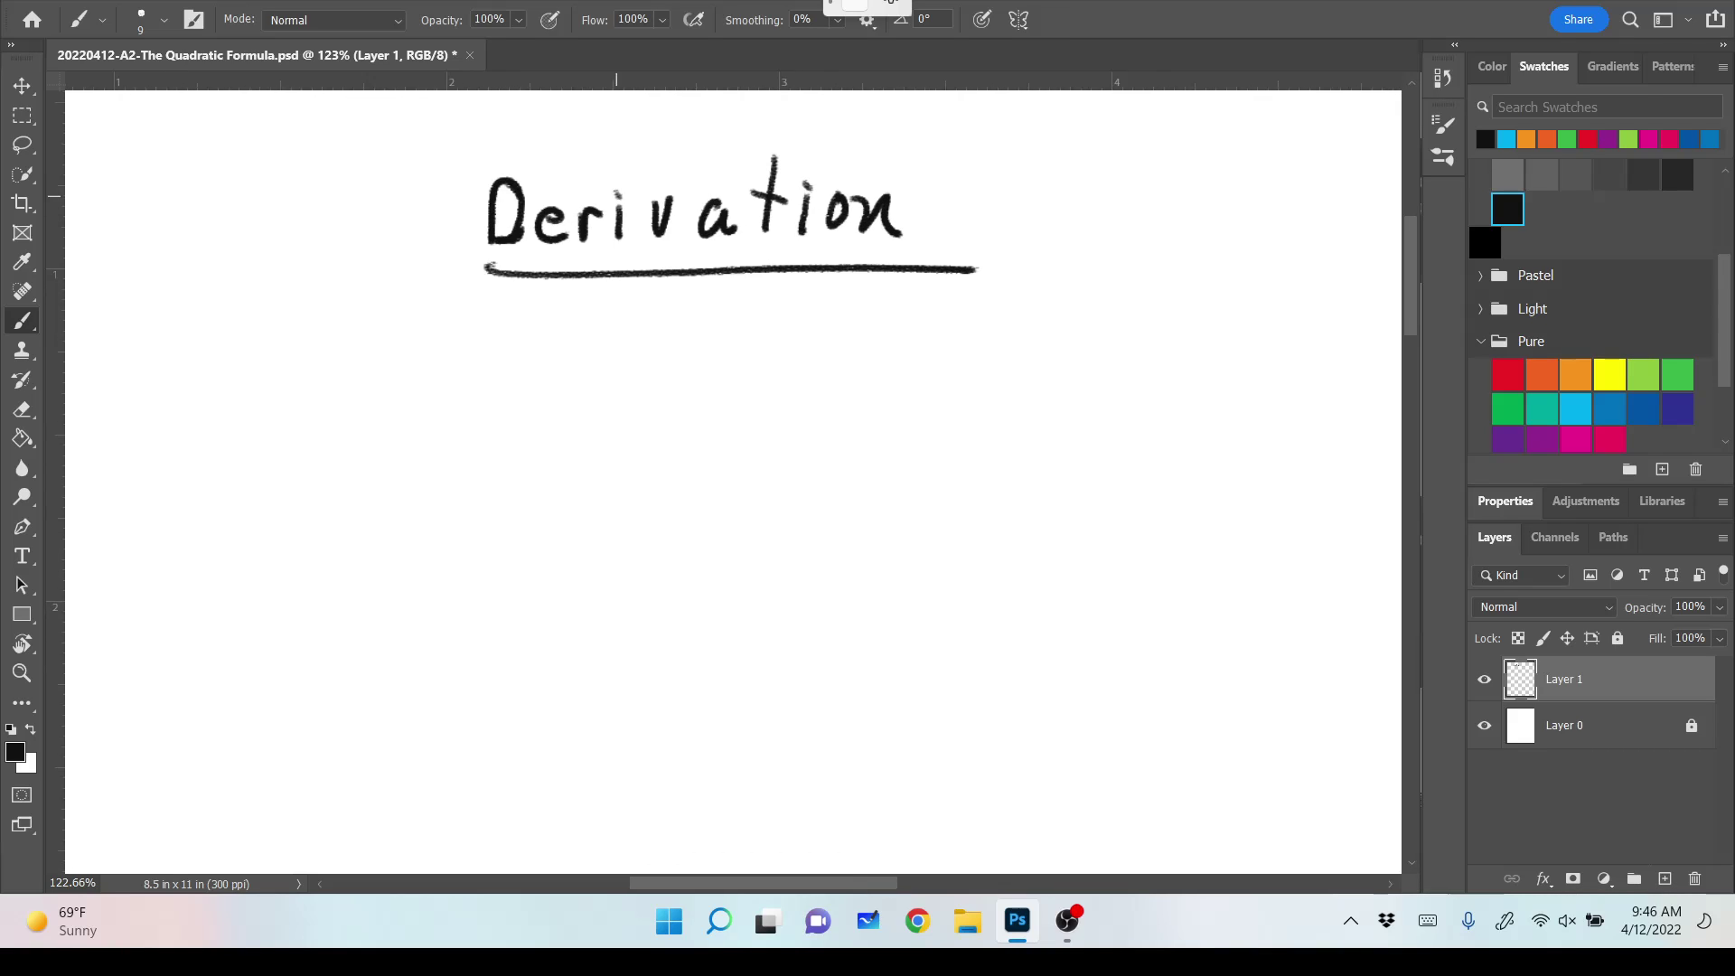
scroll(689, 264, "down", 1)
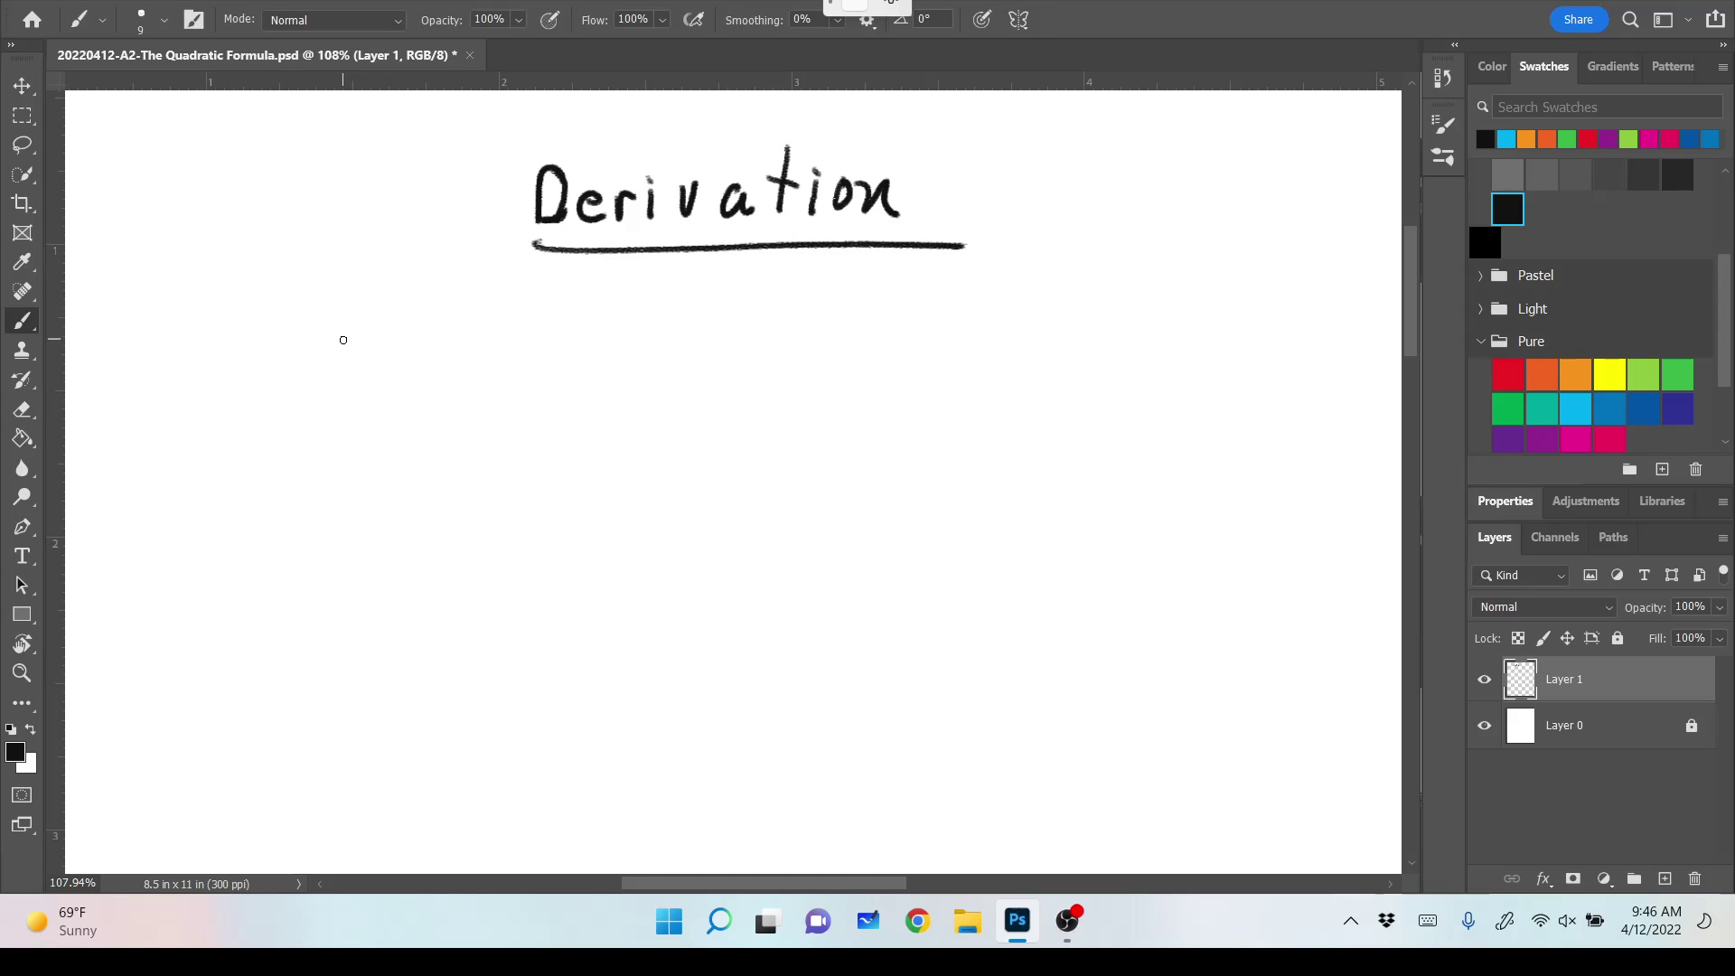
mouse_move(362, 343)
left_mouse_down()
mouse_move(380, 375)
mouse_move(435, 371)
mouse_move(412, 375)
left_mouse_up()
mouse_move(441, 305)
left_mouse_down()
mouse_move(511, 372)
mouse_move(533, 351)
left_mouse_up()
mouse_move(579, 317)
left_mouse_down()
mouse_move(573, 368)
mouse_move(669, 367)
mouse_move(637, 376)
left_mouse_up()
mouse_move(722, 329)
left_mouse_down()
mouse_move(721, 372)
mouse_move(746, 350)
mouse_move(804, 364)
mouse_move(919, 329)
left_mouse_up()
left_click_drag(878, 355, 917, 352)
mouse_move(979, 326)
left_mouse_down()
mouse_move(959, 358)
mouse_move(987, 327)
left_mouse_up()
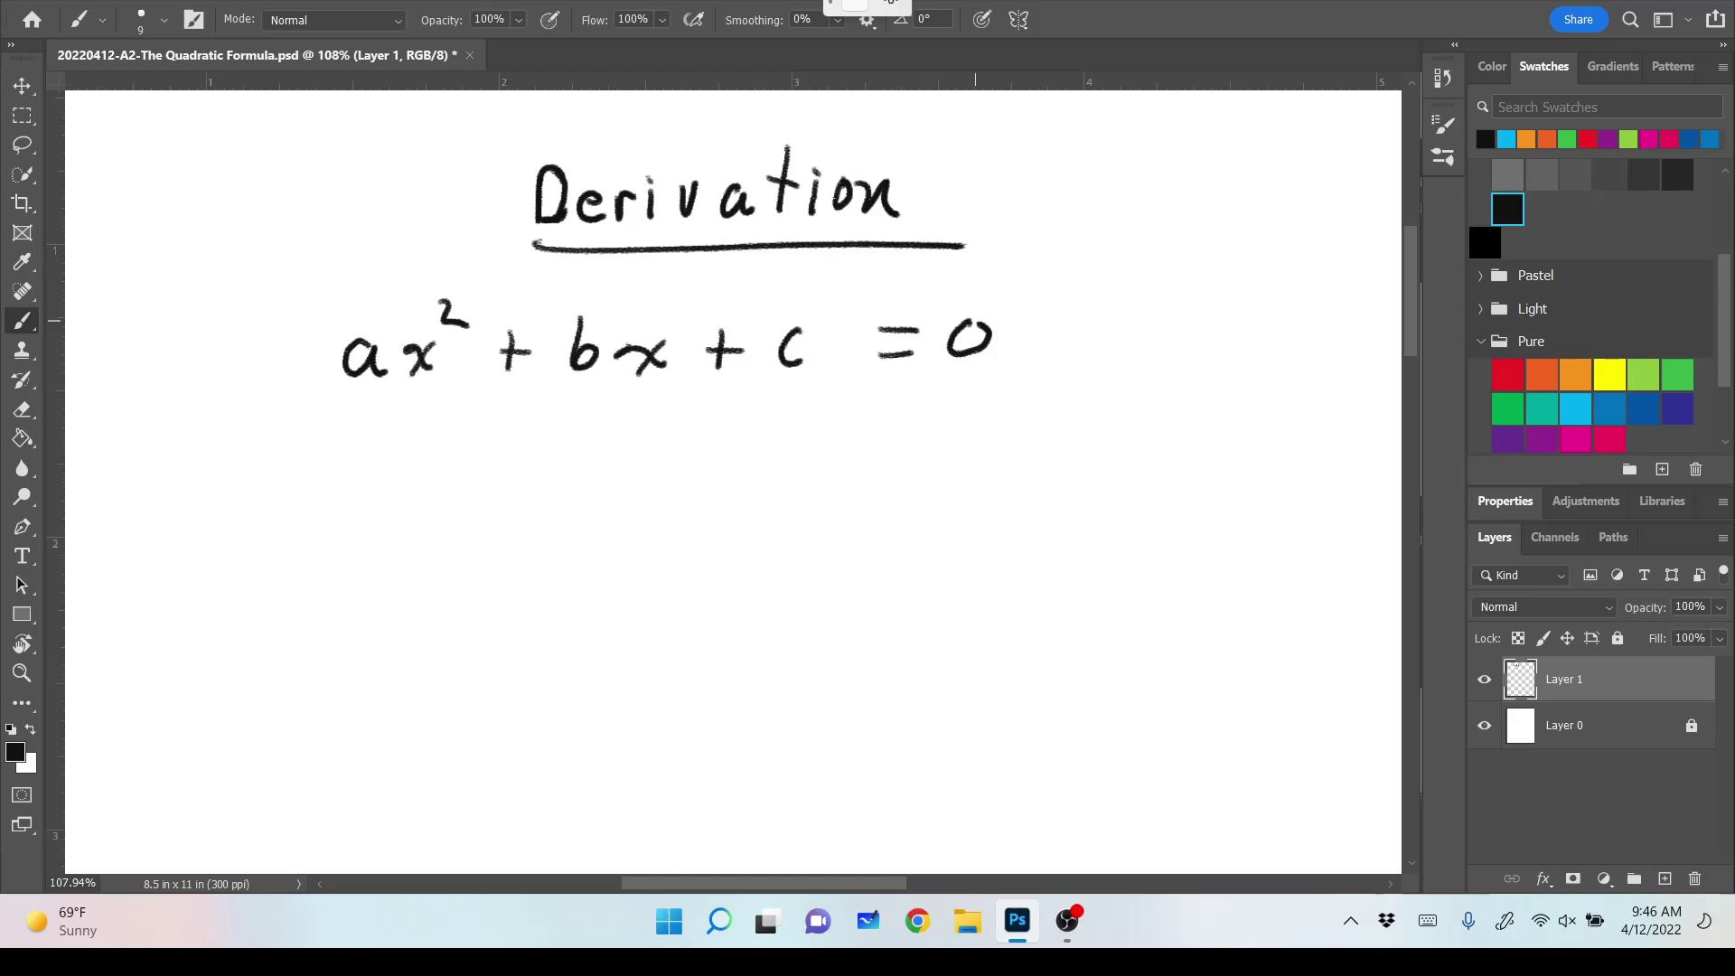
In yellow, write −c under both sides and cross out the c.
left_click(1610, 373)
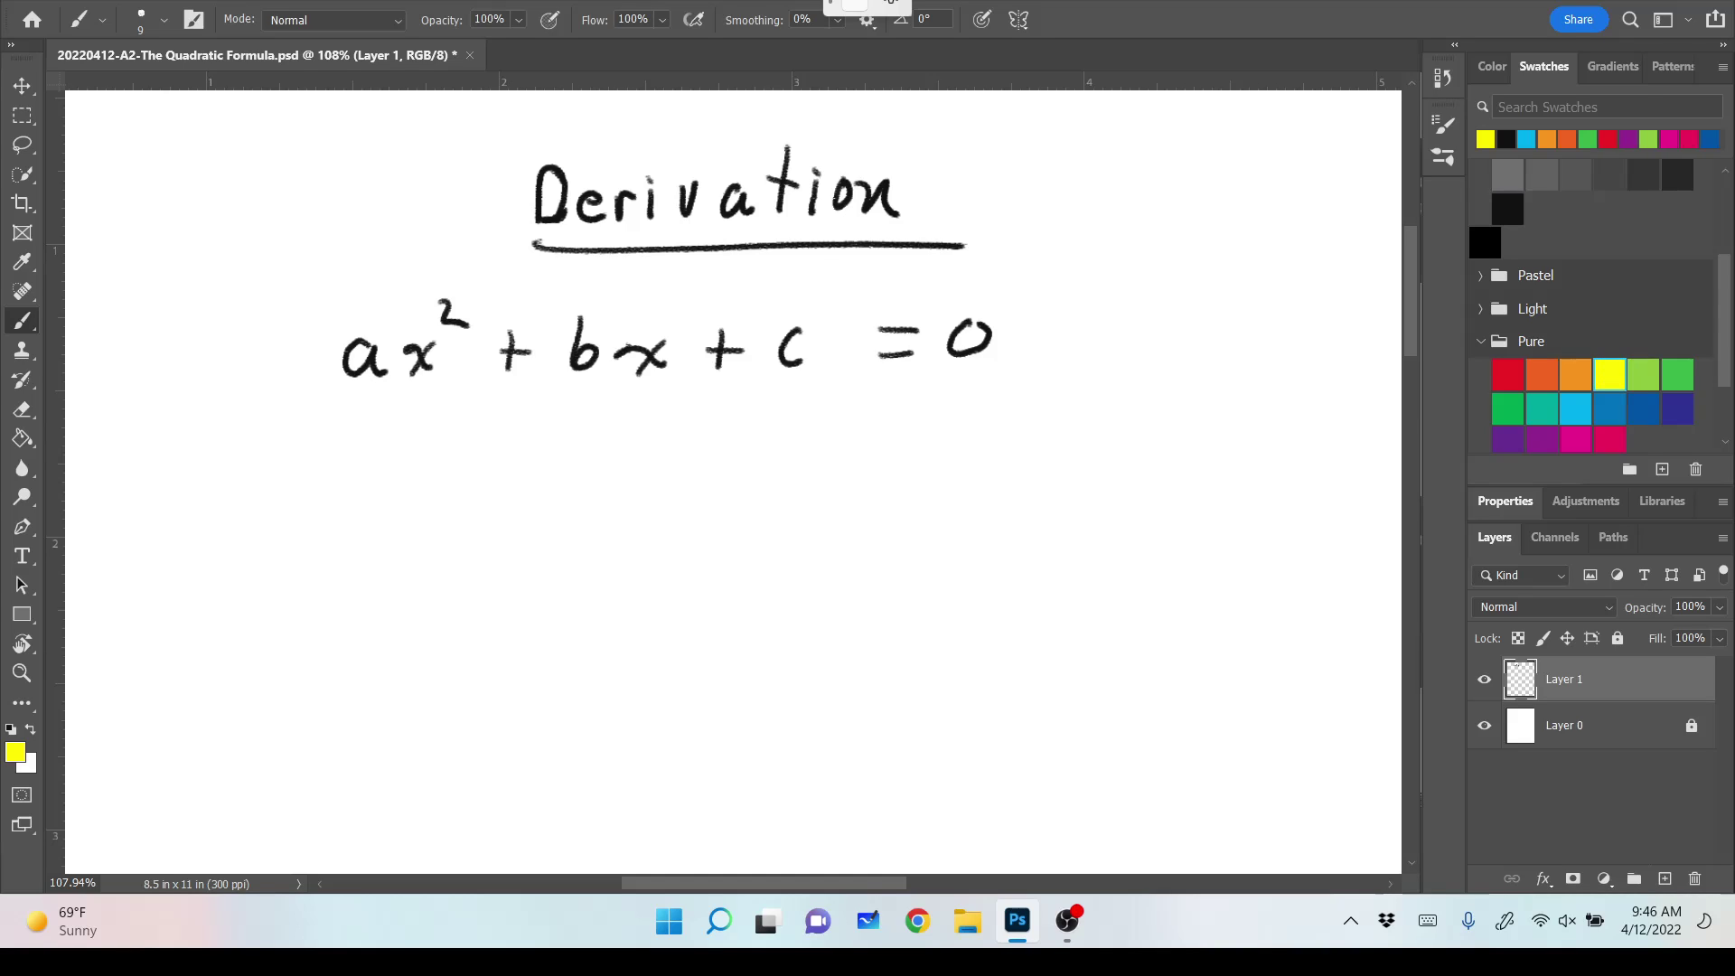
left_click_drag(695, 423, 800, 435)
left_click_drag(907, 411, 940, 410)
mouse_move(990, 391)
left_mouse_down()
mouse_move(984, 419)
mouse_move(1007, 417)
left_mouse_up()
left_click_drag(794, 291, 783, 449)
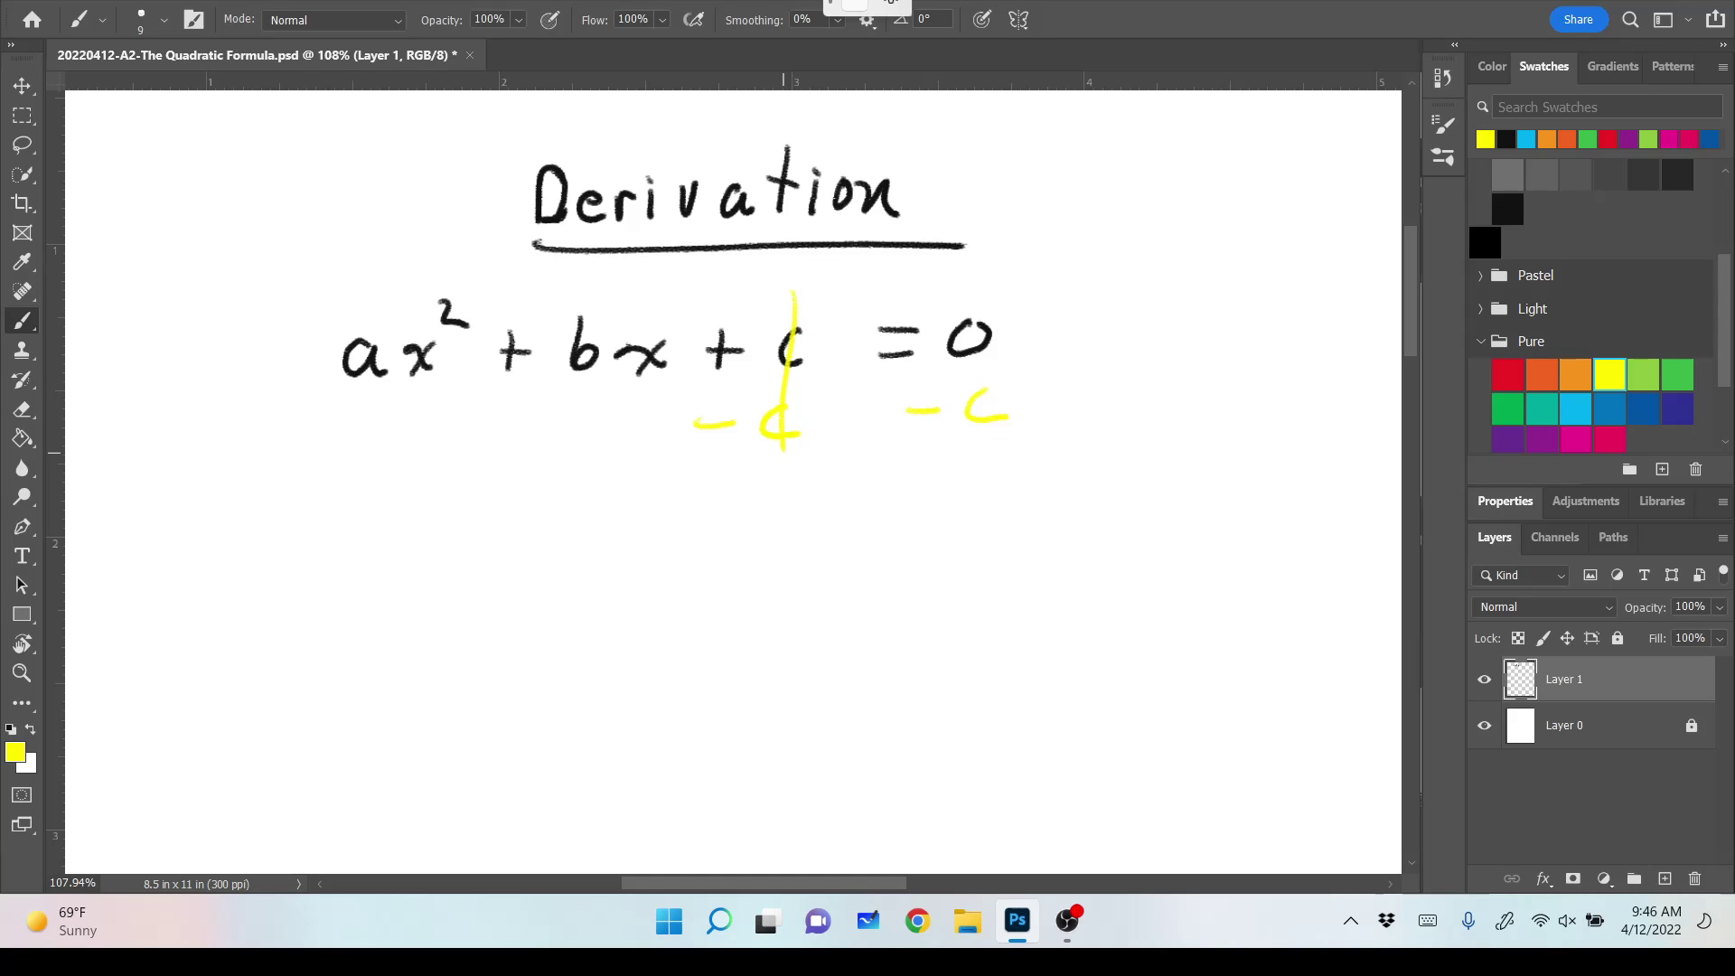
In black, write the second line ax² + bx = −c.
left_click(1507, 209)
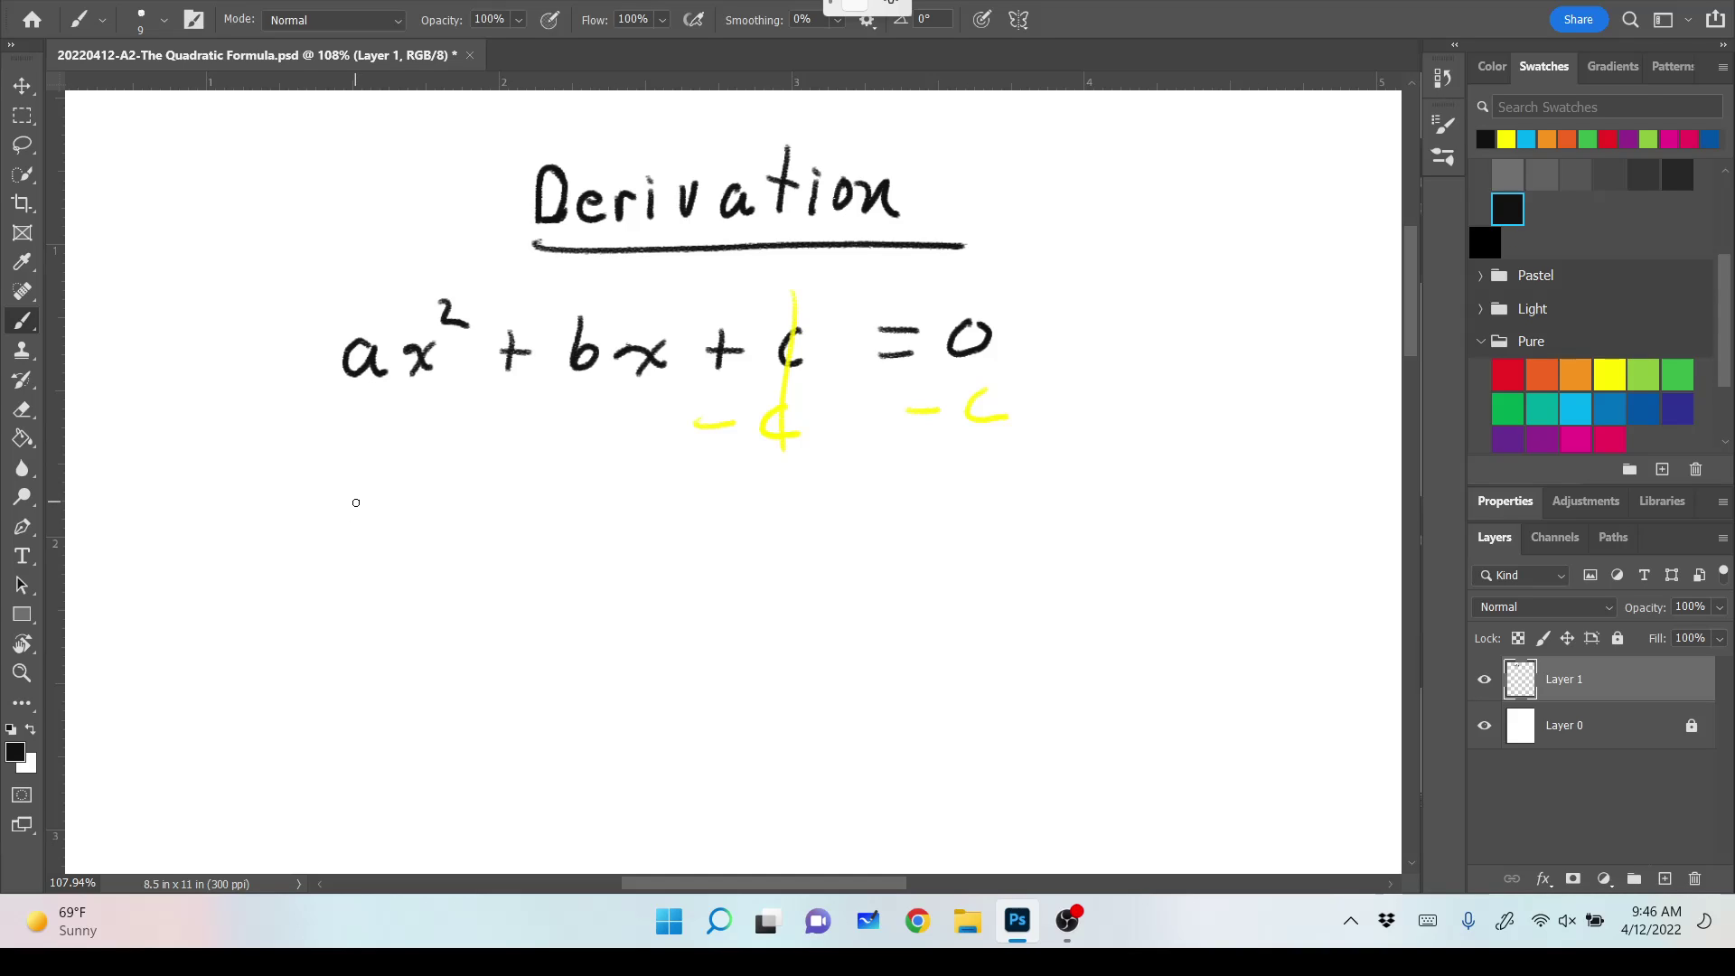
mouse_move(361, 501)
left_mouse_down()
mouse_move(388, 533)
mouse_move(431, 514)
mouse_move(419, 534)
left_mouse_up()
left_click_drag(445, 491, 425, 533)
left_click_drag(445, 465, 470, 485)
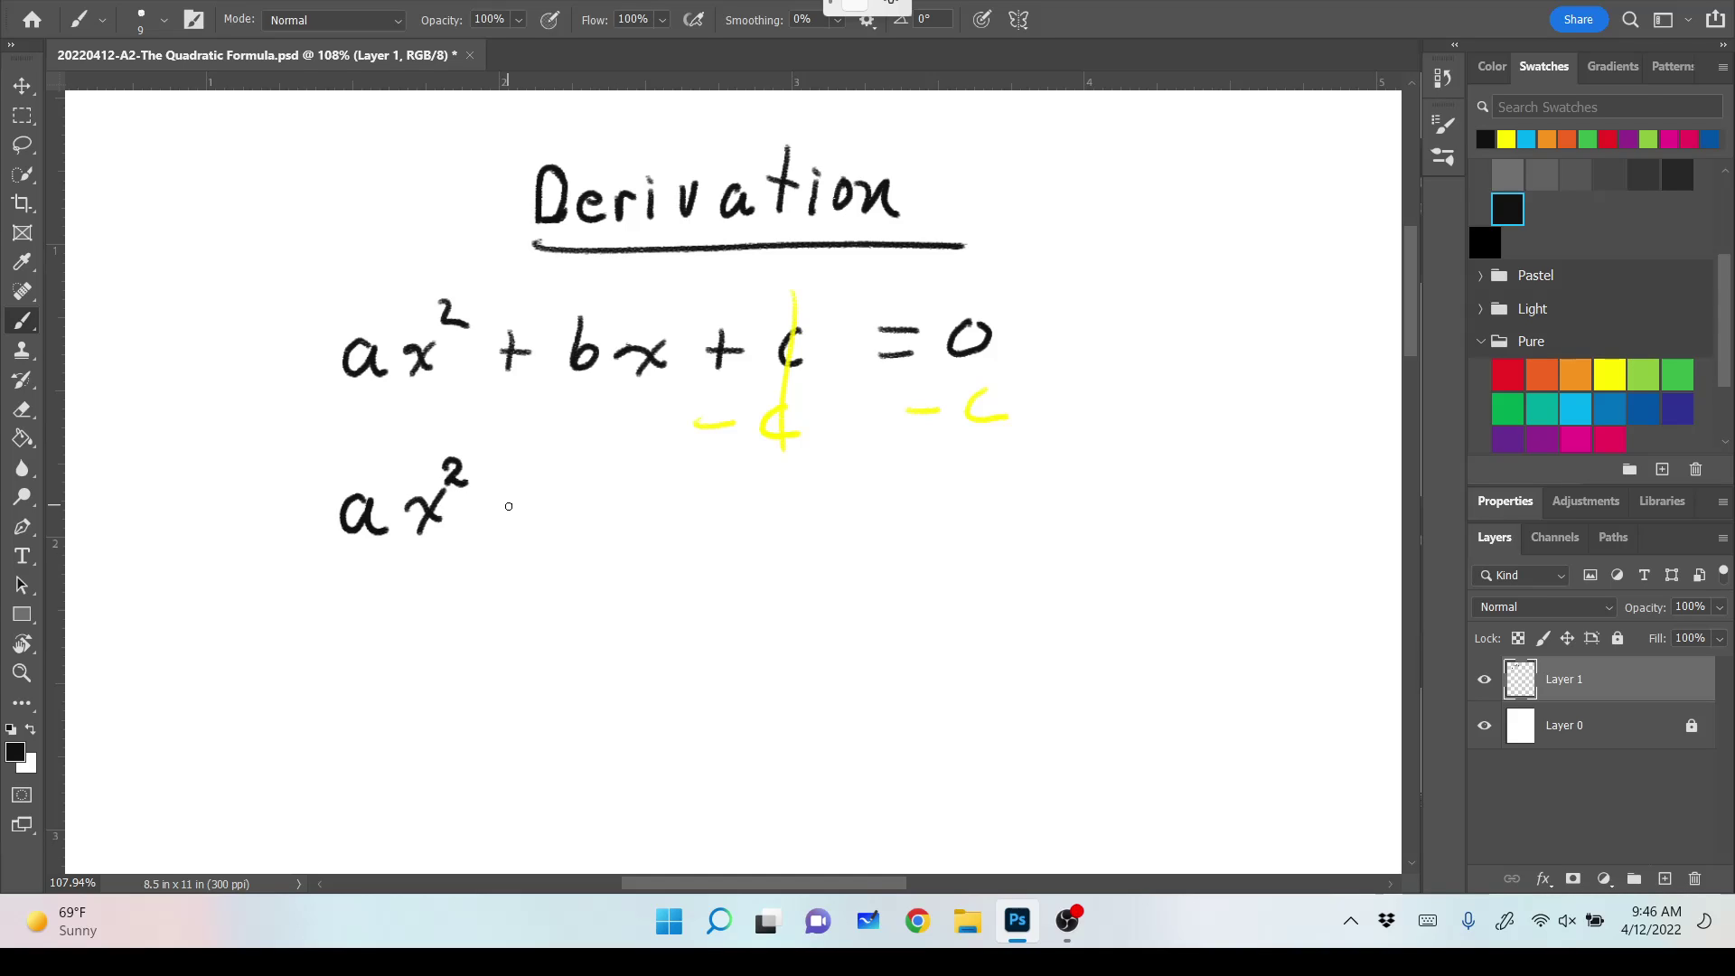
mouse_move(516, 489)
left_mouse_down()
mouse_move(517, 532)
mouse_move(537, 511)
mouse_move(583, 536)
mouse_move(673, 524)
mouse_move(637, 535)
left_mouse_up()
mouse_move(884, 503)
left_mouse_down()
mouse_move(918, 518)
mouse_move(975, 502)
mouse_move(1044, 521)
left_mouse_up()
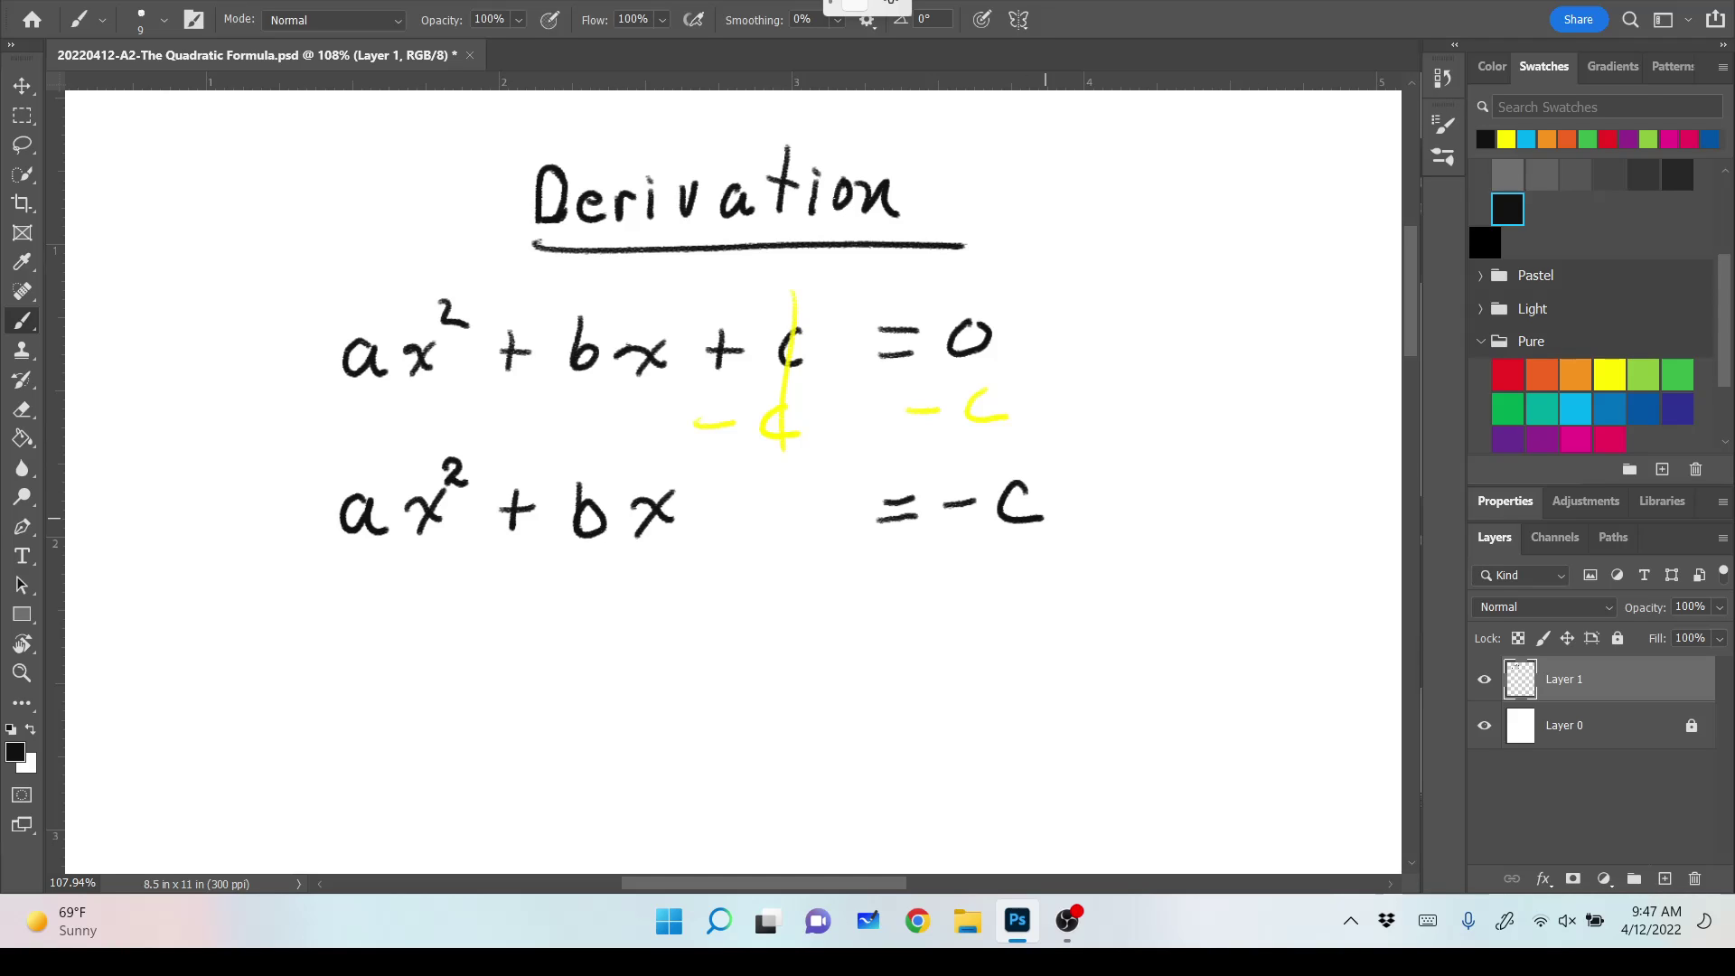
scroll(732, 479, "down", 2)
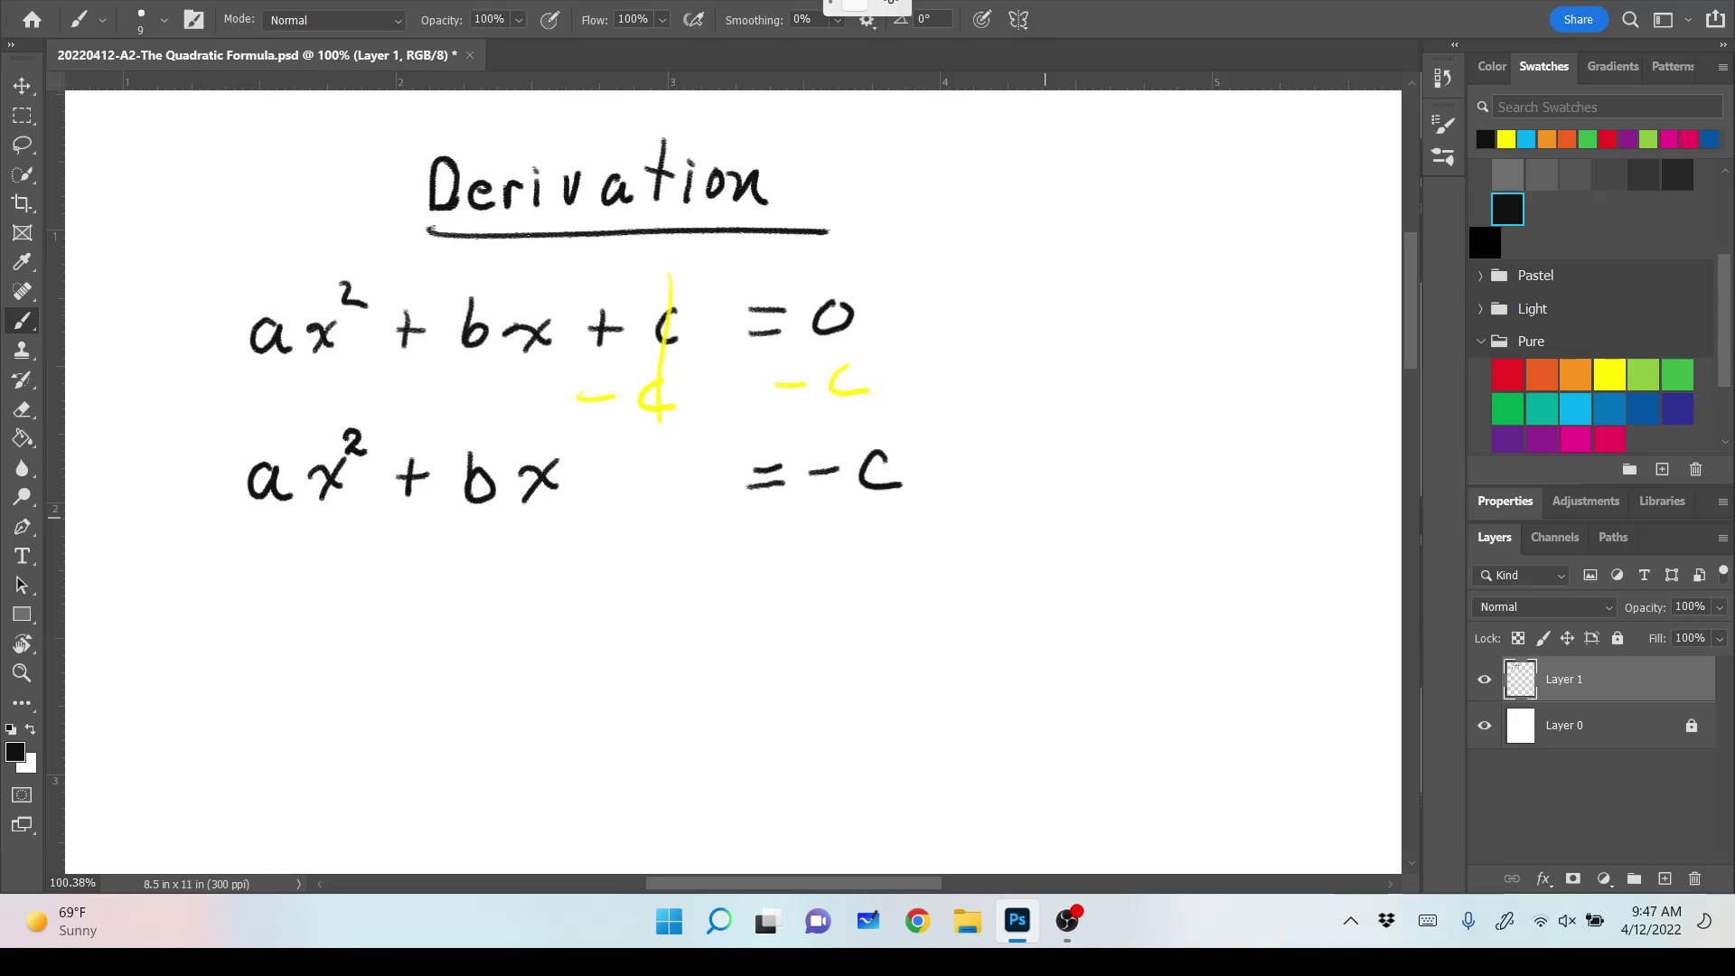
scroll(732, 479, "right", 2)
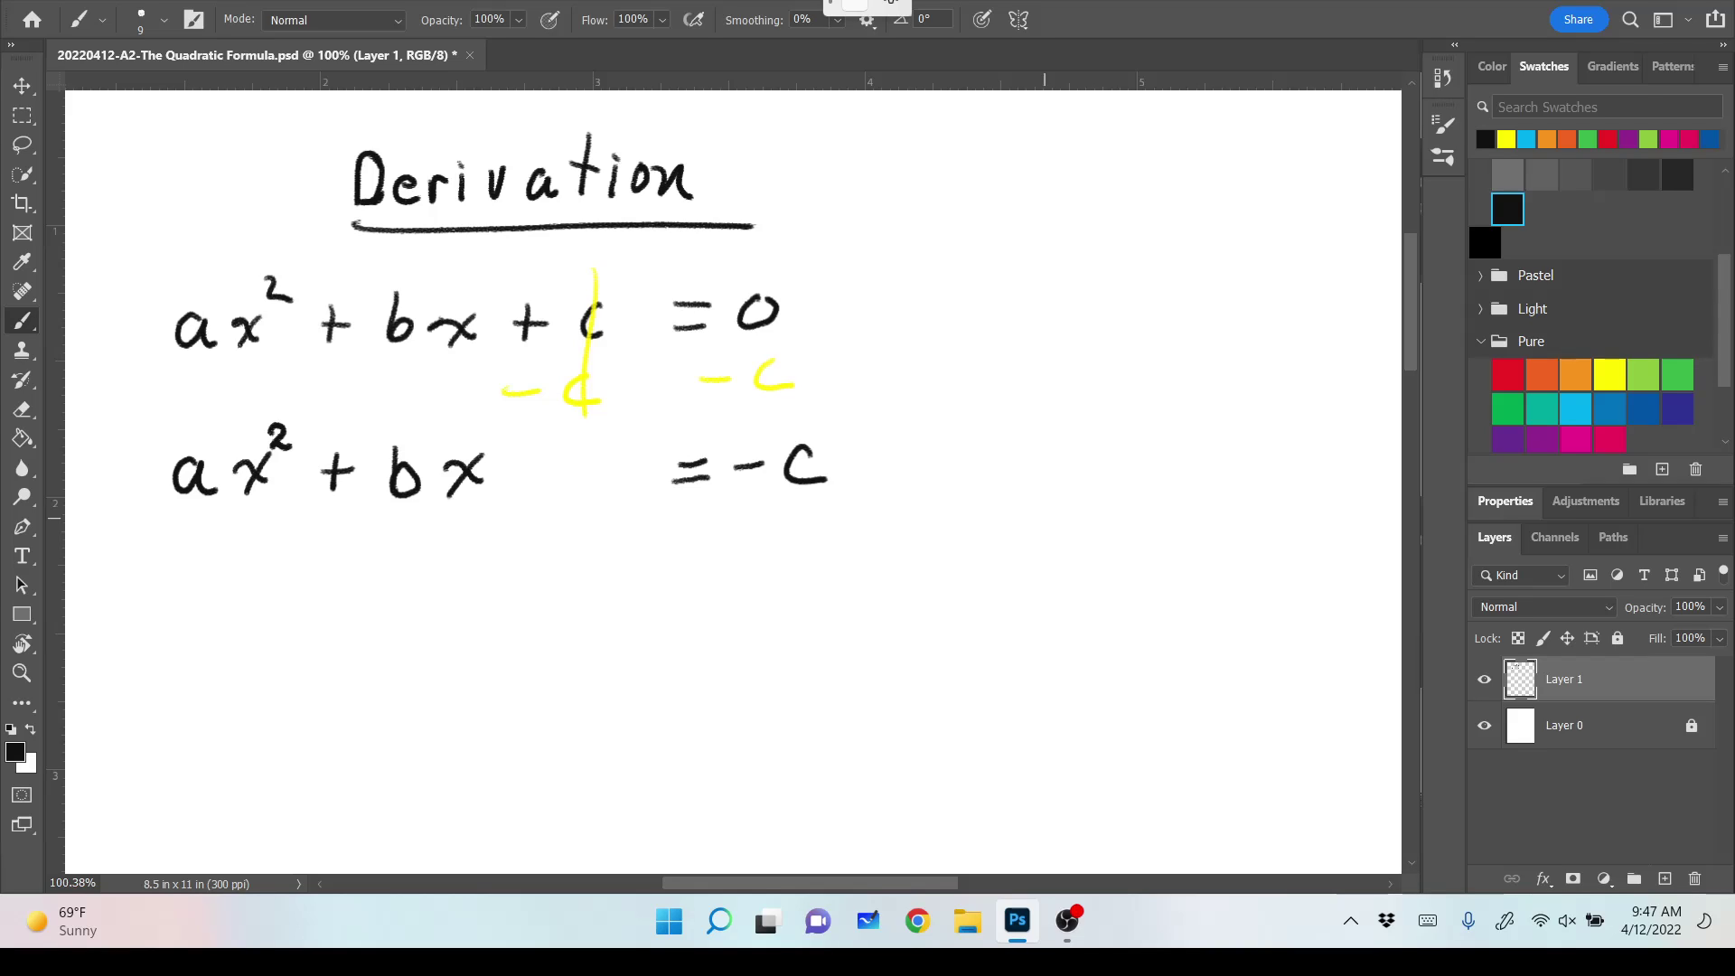
In green, work out (b/2)² = b²/4 beside the equation, undoing a stray bracket.
left_click(1678, 374)
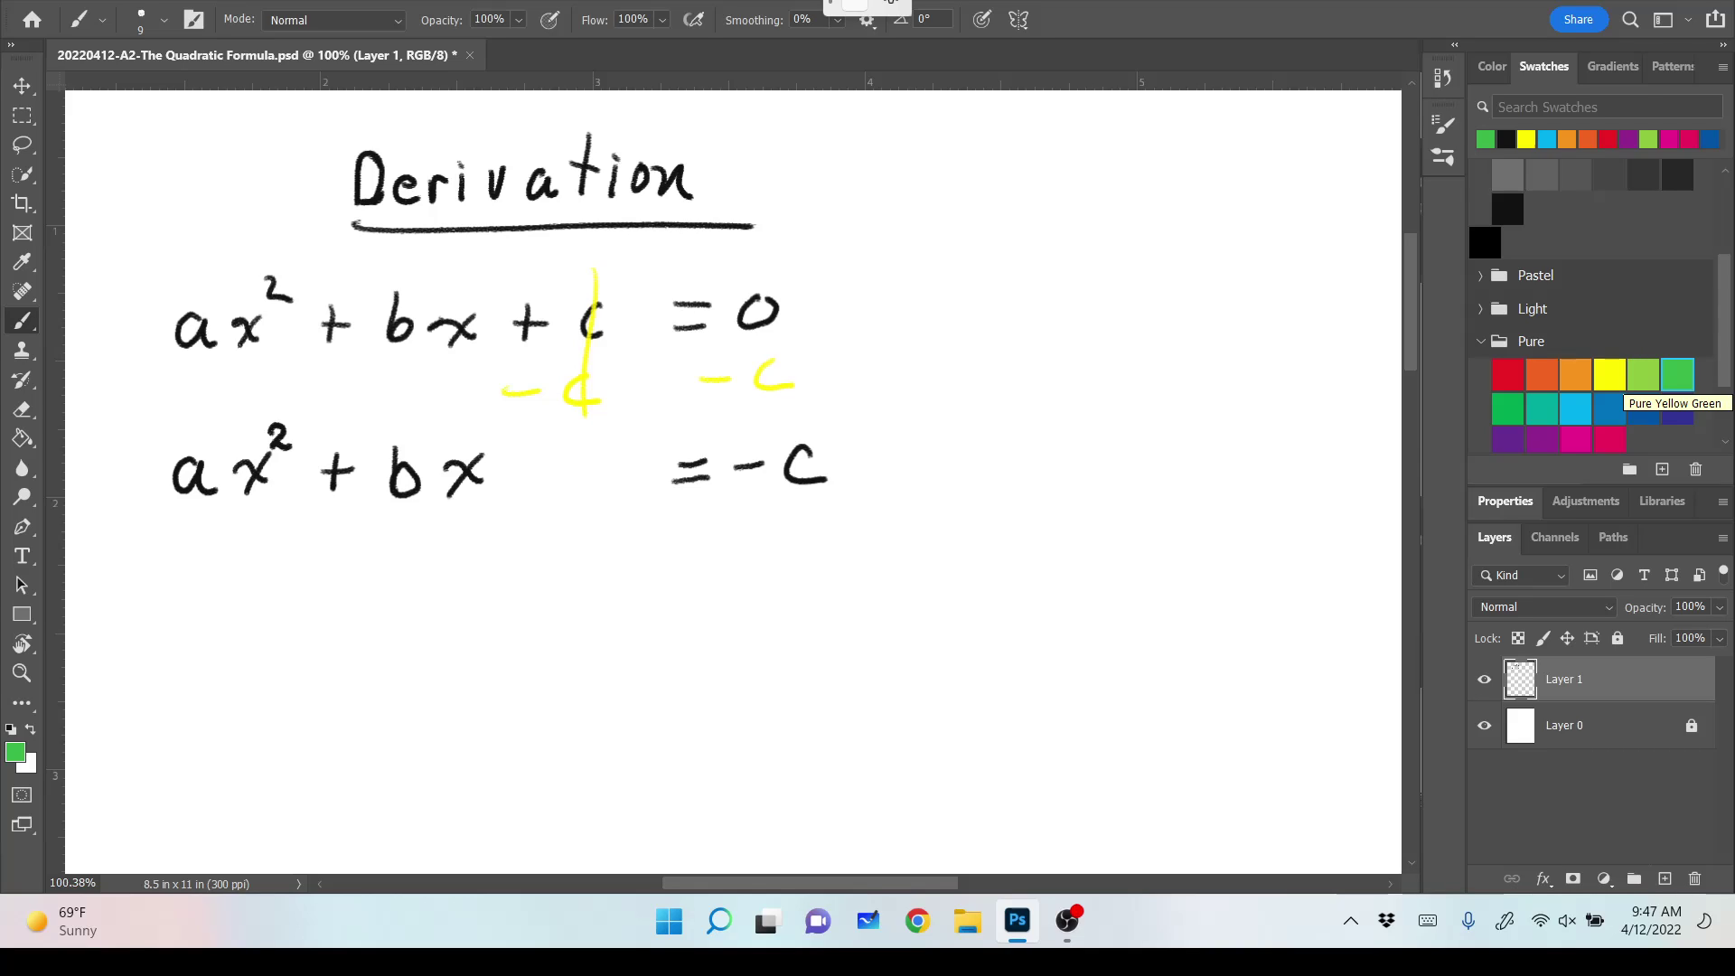
mouse_move(1113, 349)
left_mouse_down()
mouse_move(1114, 477)
mouse_move(1144, 395)
left_mouse_up()
mouse_move(1132, 413)
left_mouse_down()
mouse_move(1176, 405)
mouse_move(1165, 443)
left_mouse_up()
left_click_drag(1185, 350, 1193, 458)
left_click_drag(1195, 312, 1225, 335)
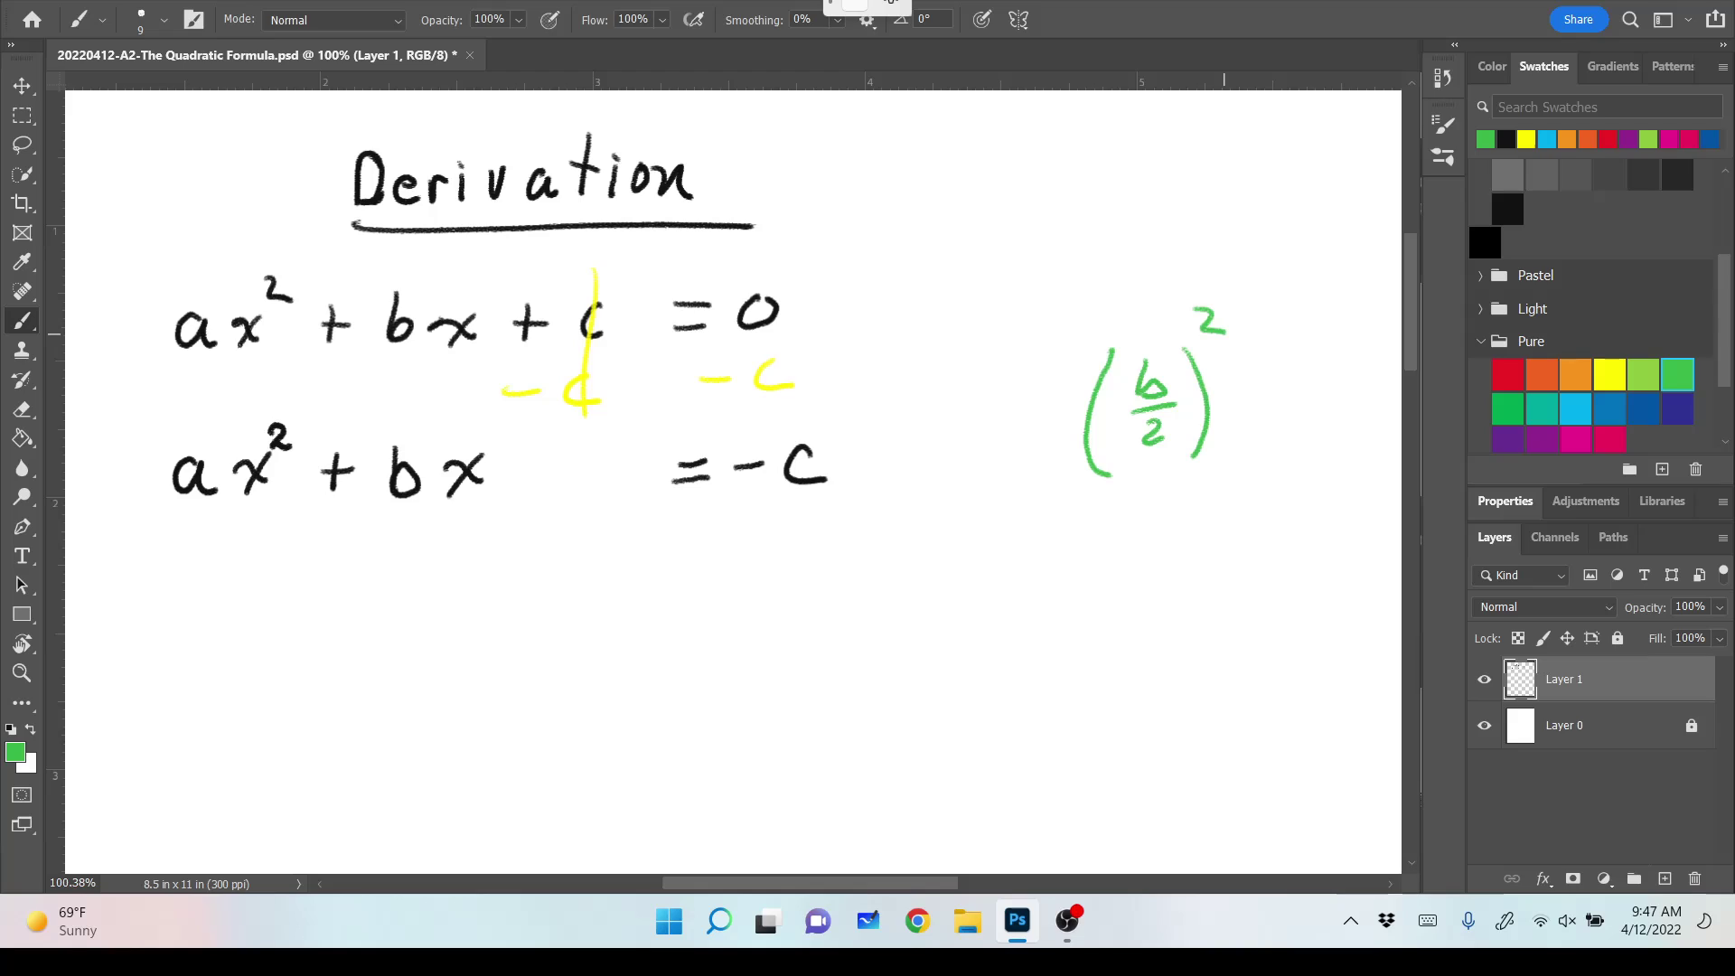
mouse_move(1117, 509)
left_mouse_down()
mouse_move(1094, 548)
mouse_move(1122, 621)
left_mouse_up()
key("ctrl+z")
mouse_move(1155, 502)
left_mouse_down()
mouse_move(1178, 536)
mouse_move(1155, 548)
mouse_move(1214, 508)
mouse_move(1199, 494)
mouse_move(1234, 513)
left_mouse_up()
mouse_move(1130, 567)
left_mouse_down()
mouse_move(1243, 565)
mouse_move(1179, 592)
mouse_move(1184, 638)
left_mouse_up()
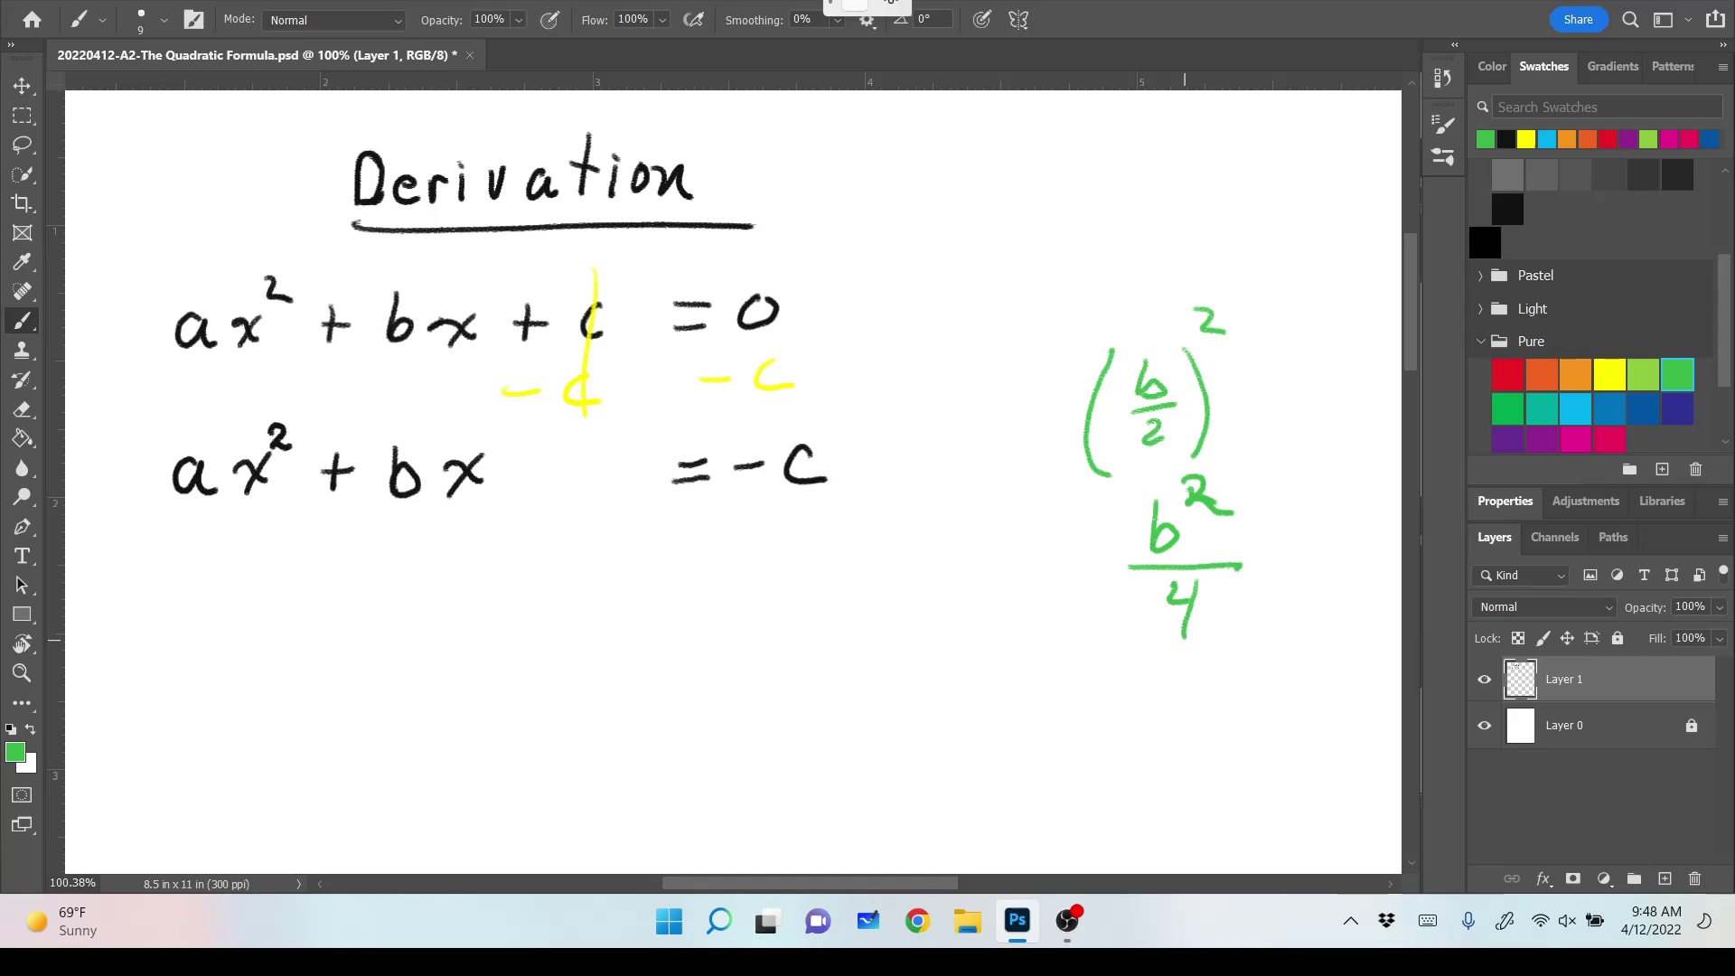
Add a green + b²/4 after bx on the left side.
left_click_drag(517, 449, 517, 489)
left_click_drag(503, 469, 534, 466)
left_click_drag(597, 416, 608, 448)
mouse_move(623, 416)
left_mouse_down()
mouse_move(639, 428)
mouse_move(632, 485)
left_mouse_up()
left_click_drag(627, 472, 621, 518)
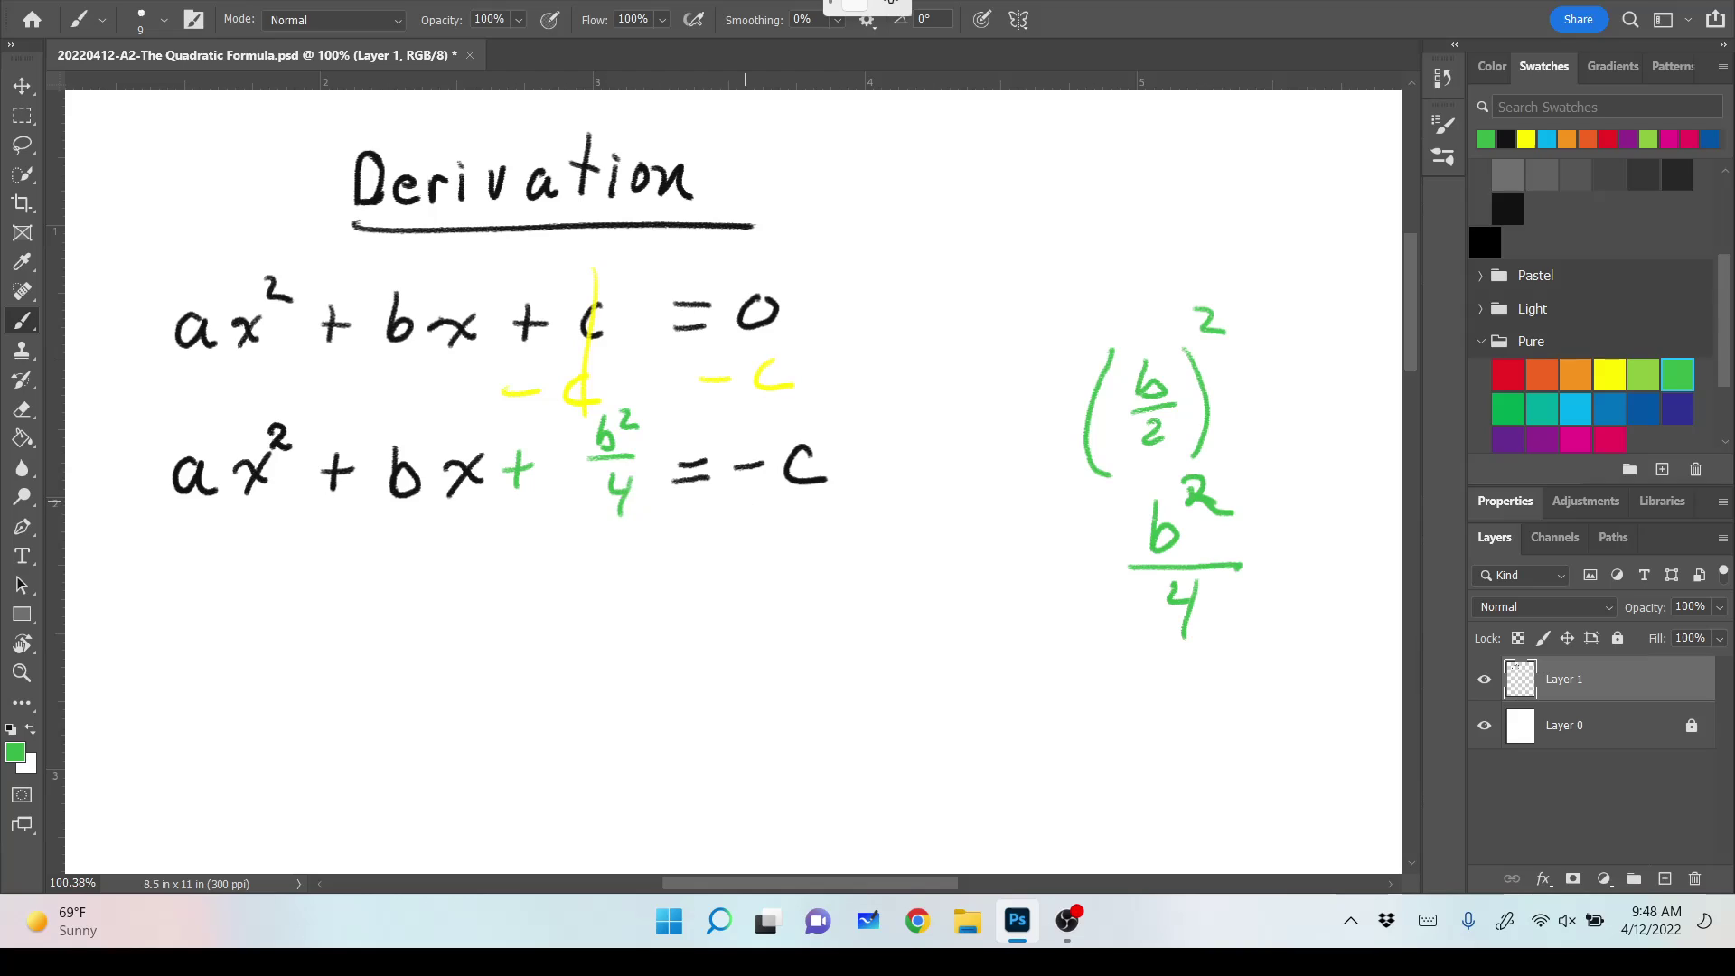
Add a green + b²/4 after −c on the right side.
left_click_drag(866, 447, 865, 485)
mouse_move(851, 464)
left_mouse_down()
mouse_move(922, 449)
mouse_move(960, 415)
mouse_move(961, 461)
left_mouse_up()
mouse_move(932, 477)
left_mouse_down()
mouse_move(924, 495)
mouse_move(953, 488)
left_mouse_up()
left_click_drag(944, 472, 936, 520)
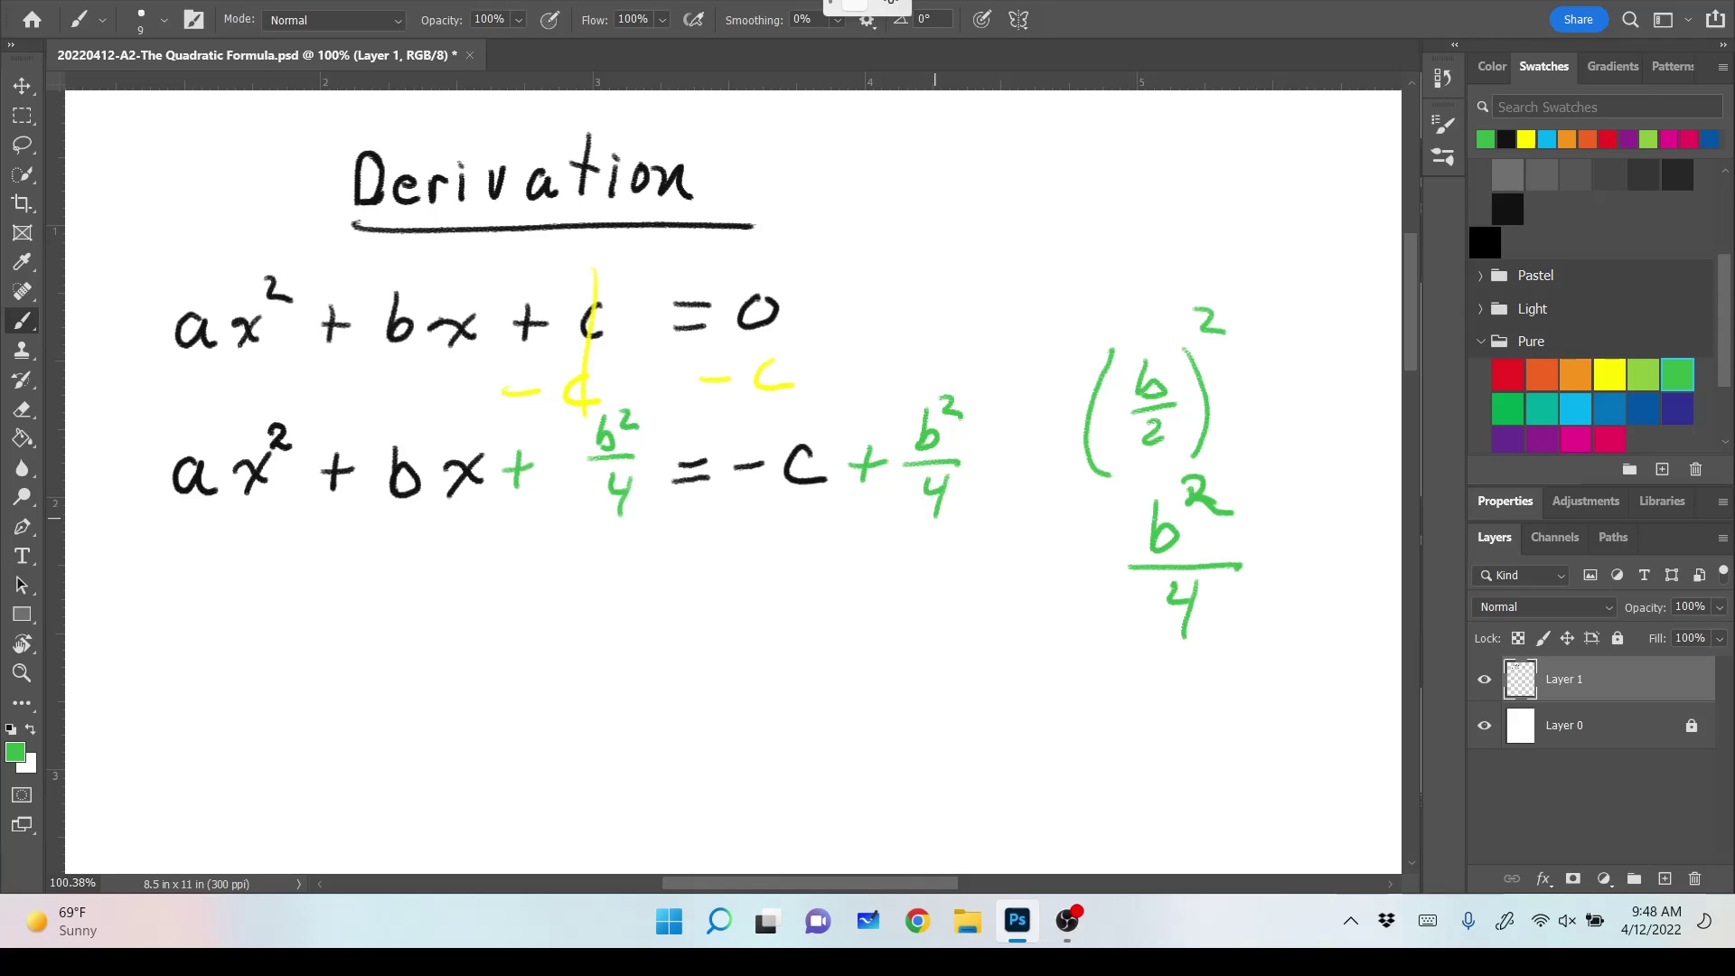
scroll(733, 480, "left", 3)
scroll(733, 481, "down", 2)
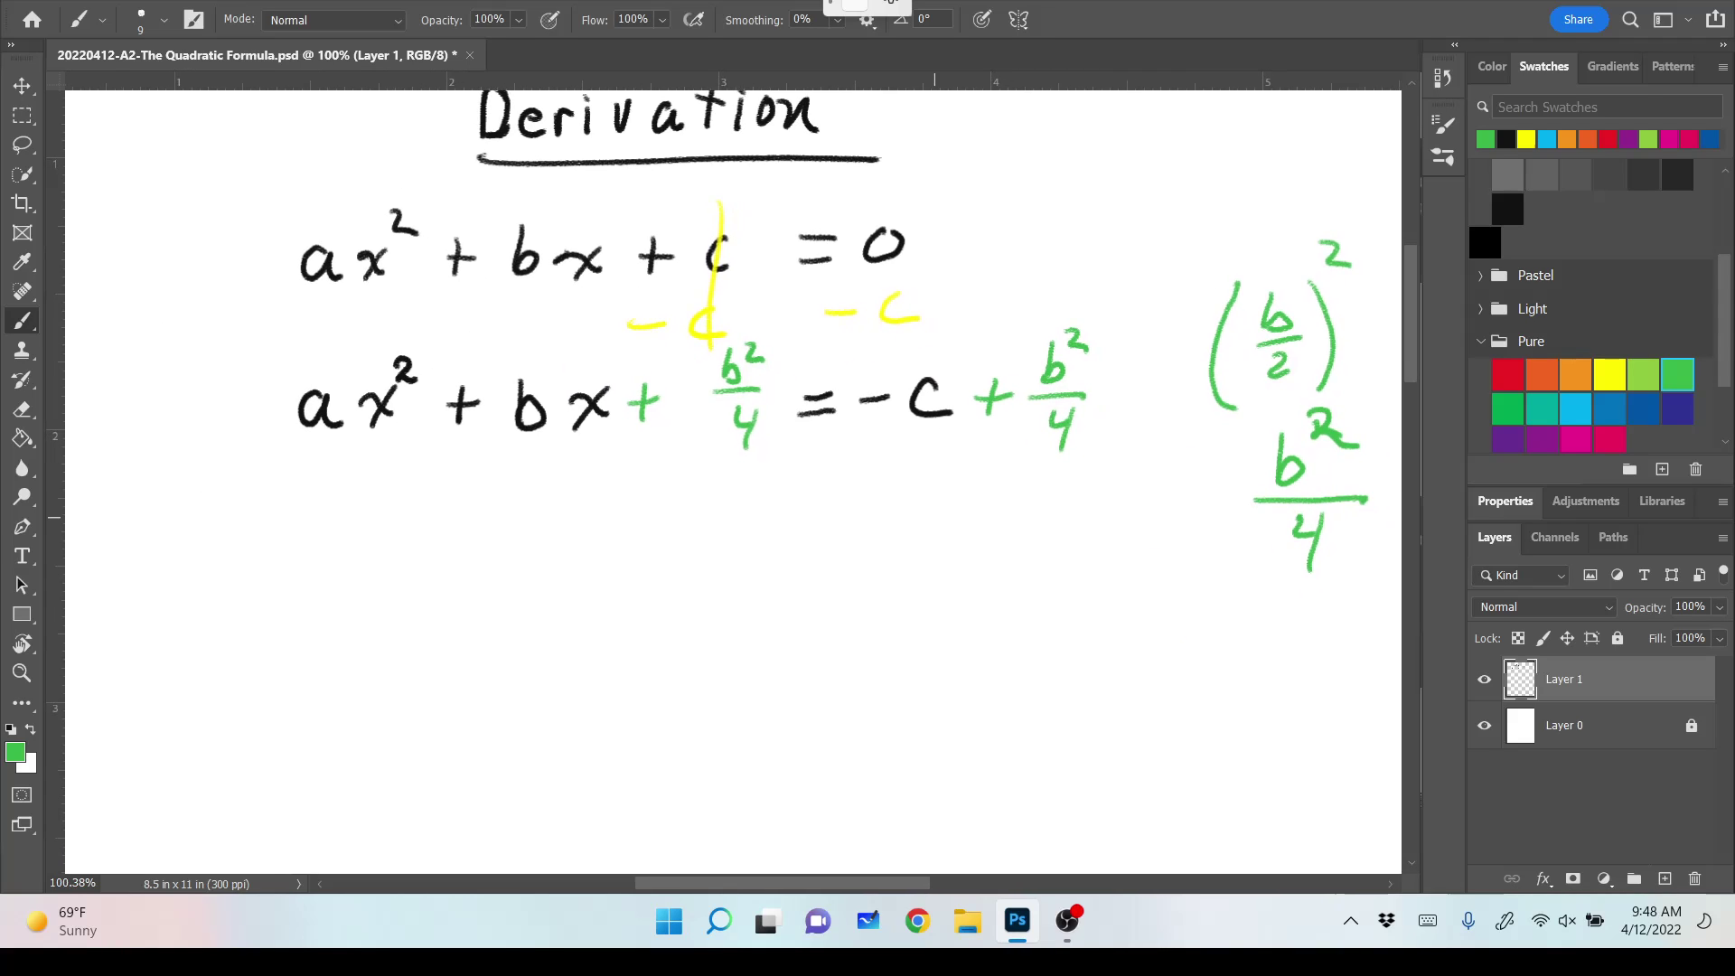
scroll(733, 481, "right", 2)
scroll(733, 481, "up", 1)
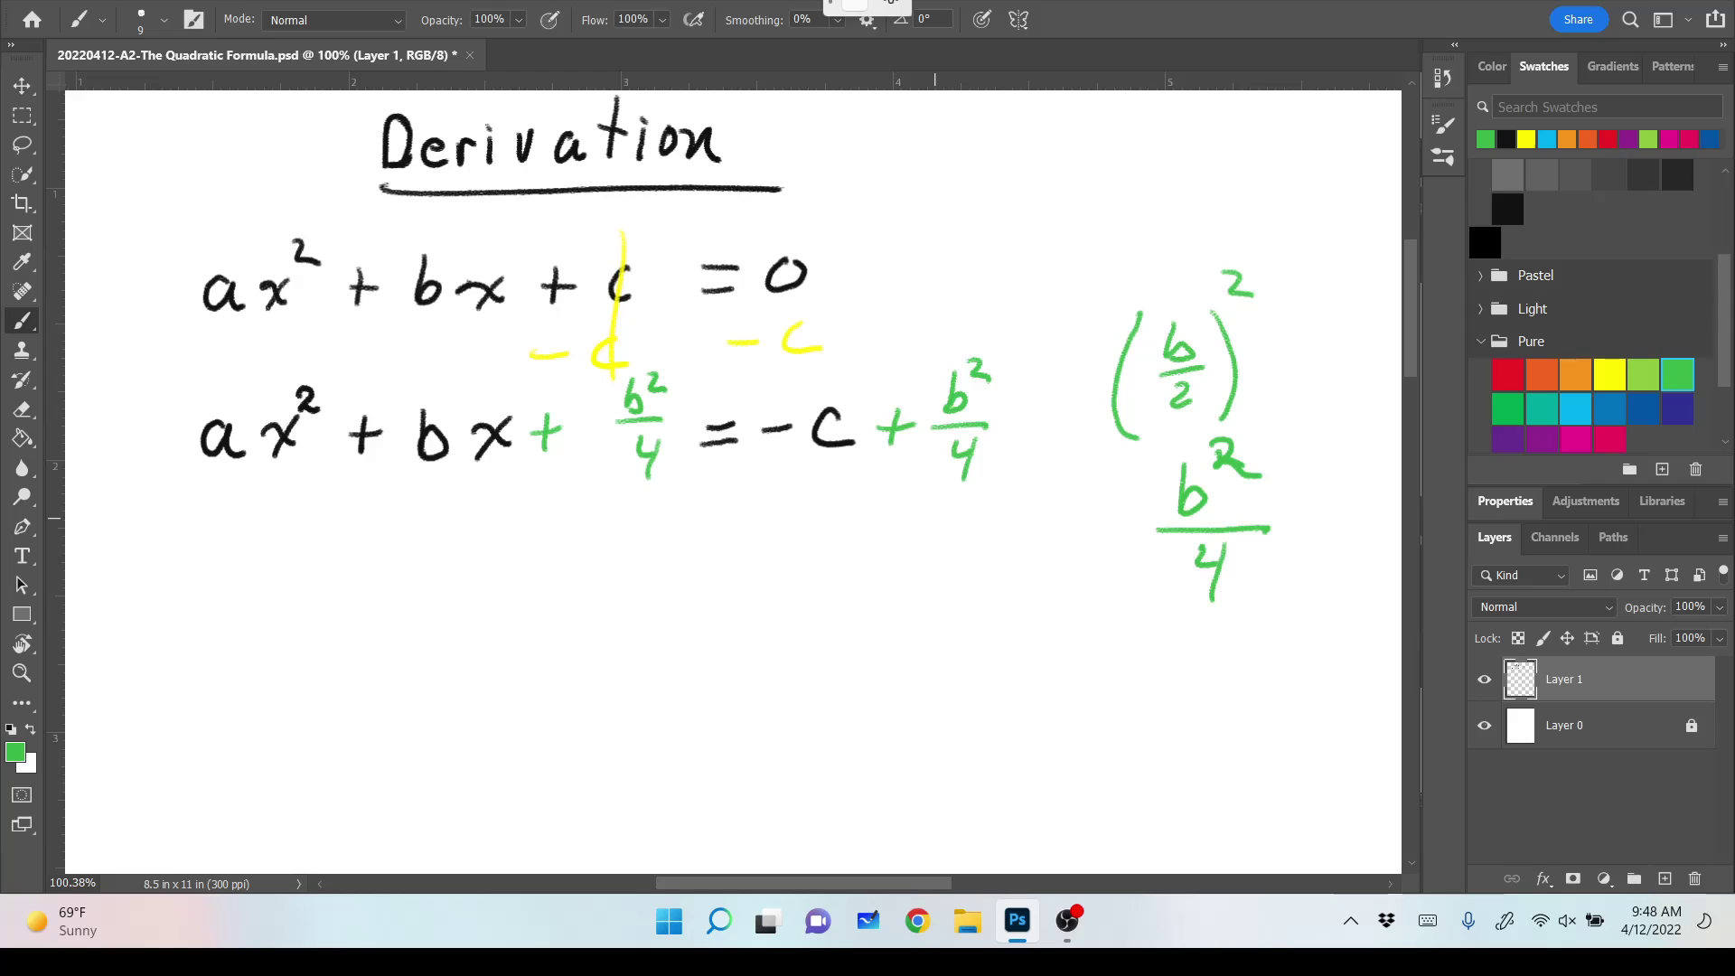
Erase the green b²/4 terms from both sides of the second line, plus a stray black bracket.
left_click(1507, 209)
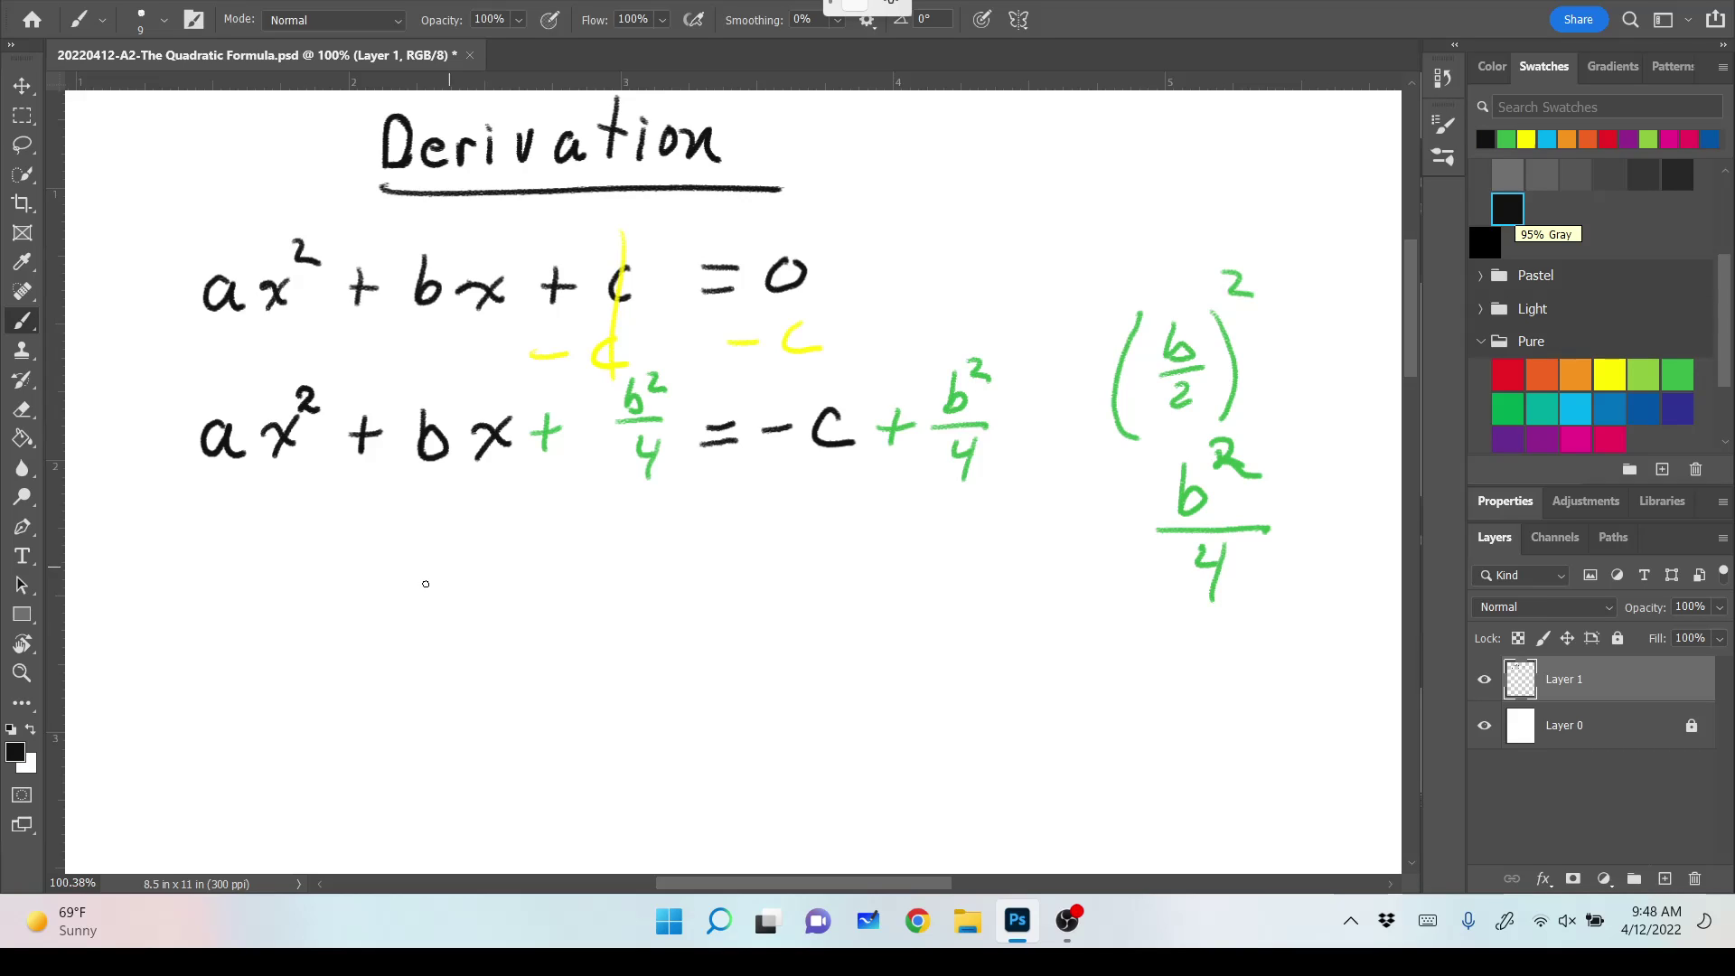
mouse_move(441, 550)
left_mouse_down()
mouse_move(421, 619)
mouse_move(448, 669)
left_mouse_up()
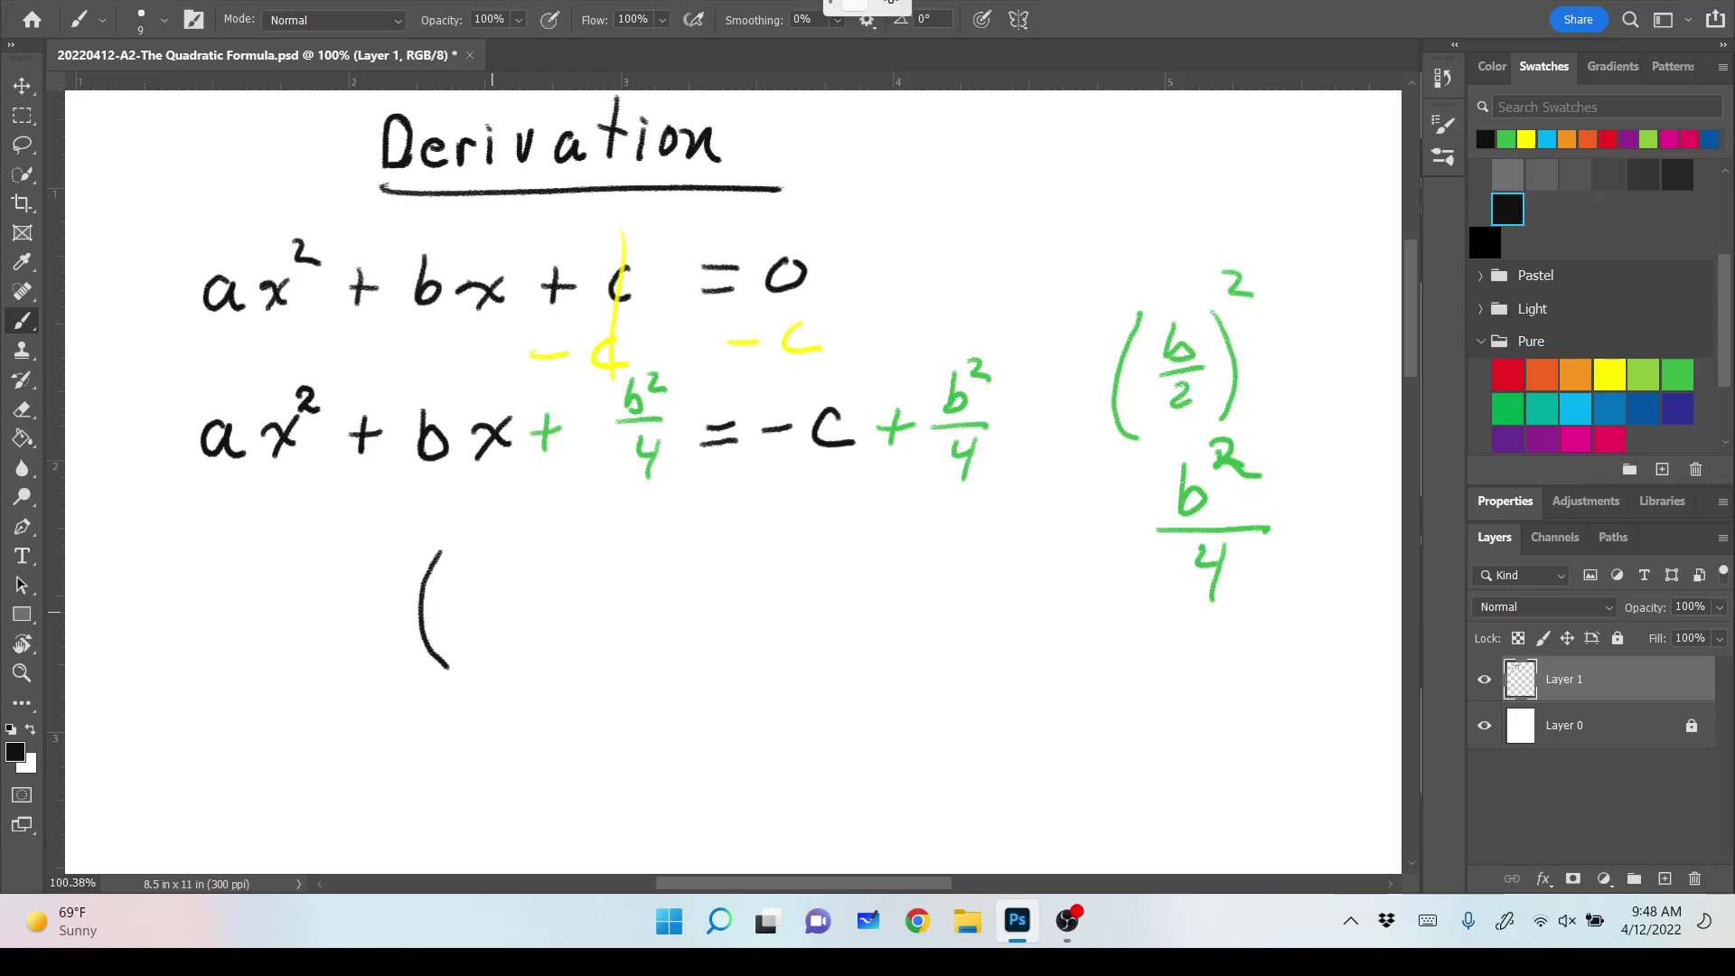
mouse_move(658, 387)
left_mouse_down()
mouse_move(651, 448)
mouse_move(658, 381)
mouse_move(641, 439)
mouse_move(542, 439)
left_mouse_up()
mouse_move(968, 375)
left_mouse_down()
mouse_move(982, 491)
mouse_move(987, 399)
mouse_move(953, 465)
mouse_move(955, 374)
mouse_move(886, 407)
left_mouse_up()
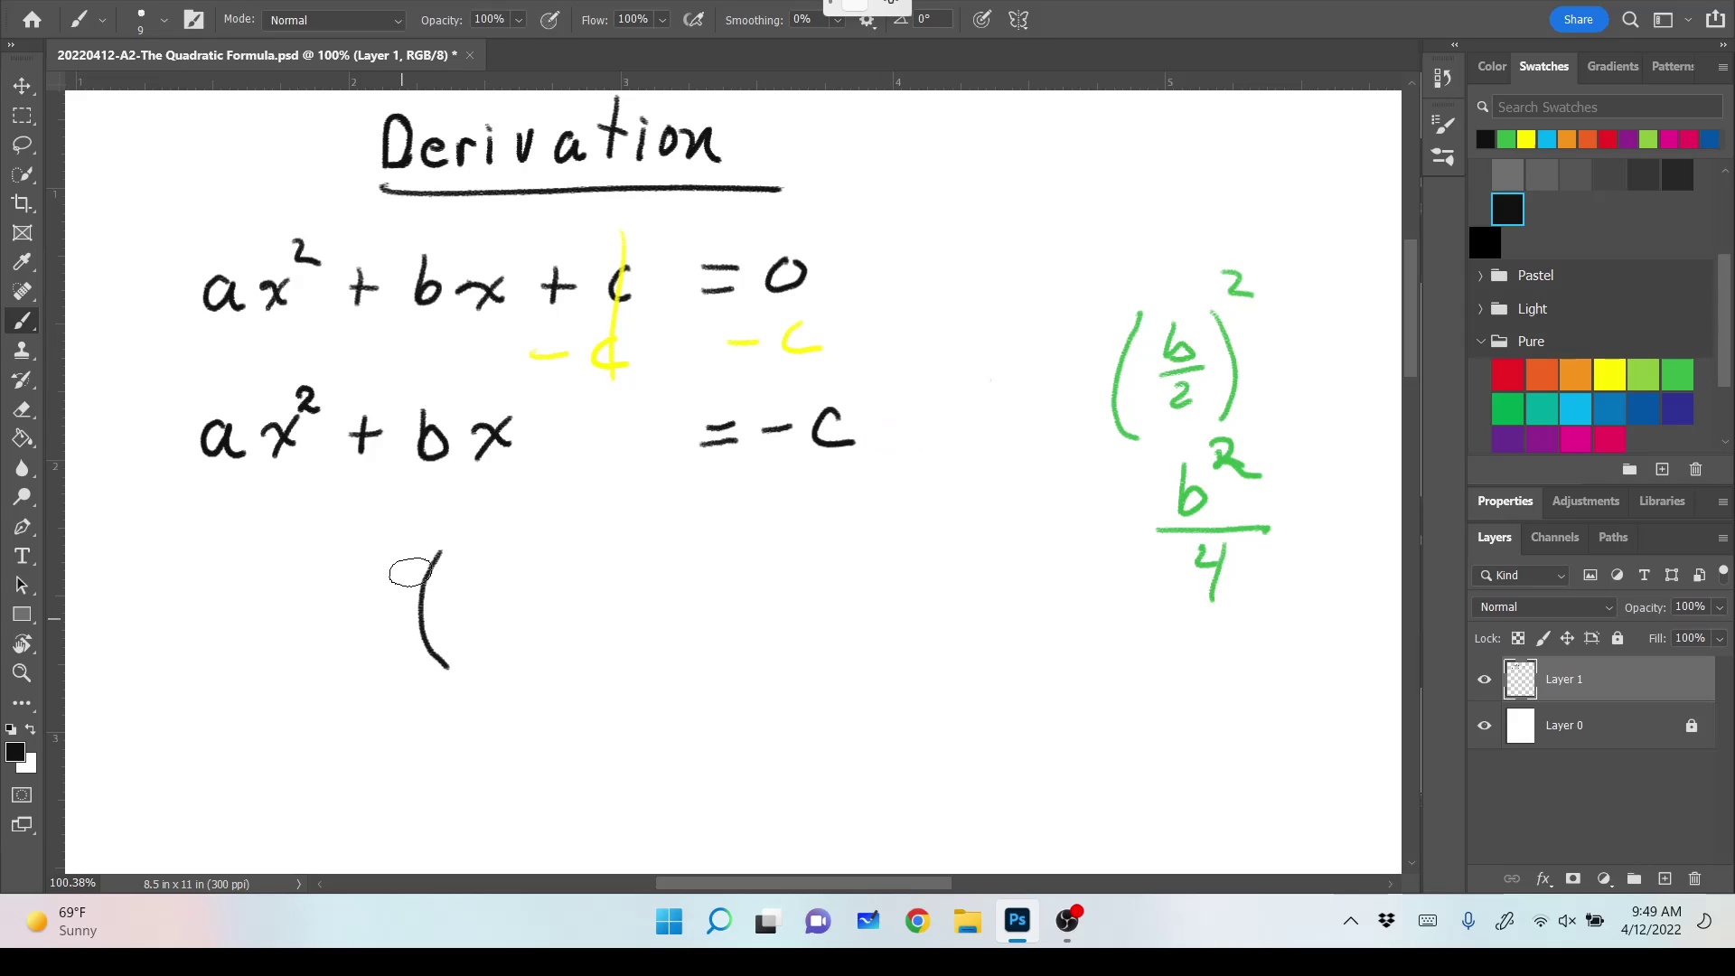
left_click_drag(418, 560, 439, 673)
In yellow, divide each term of ax² + bx = −c by a and cancel a/a.
left_click(1610, 373)
mouse_move(196, 473)
left_mouse_down()
mouse_move(292, 469)
mouse_move(224, 515)
mouse_move(275, 523)
left_mouse_up()
mouse_move(416, 472)
left_mouse_down()
mouse_move(497, 472)
mouse_move(447, 514)
mouse_move(488, 520)
left_mouse_up()
mouse_move(784, 469)
left_mouse_down()
mouse_move(863, 463)
mouse_move(826, 493)
mouse_move(864, 529)
left_mouse_up()
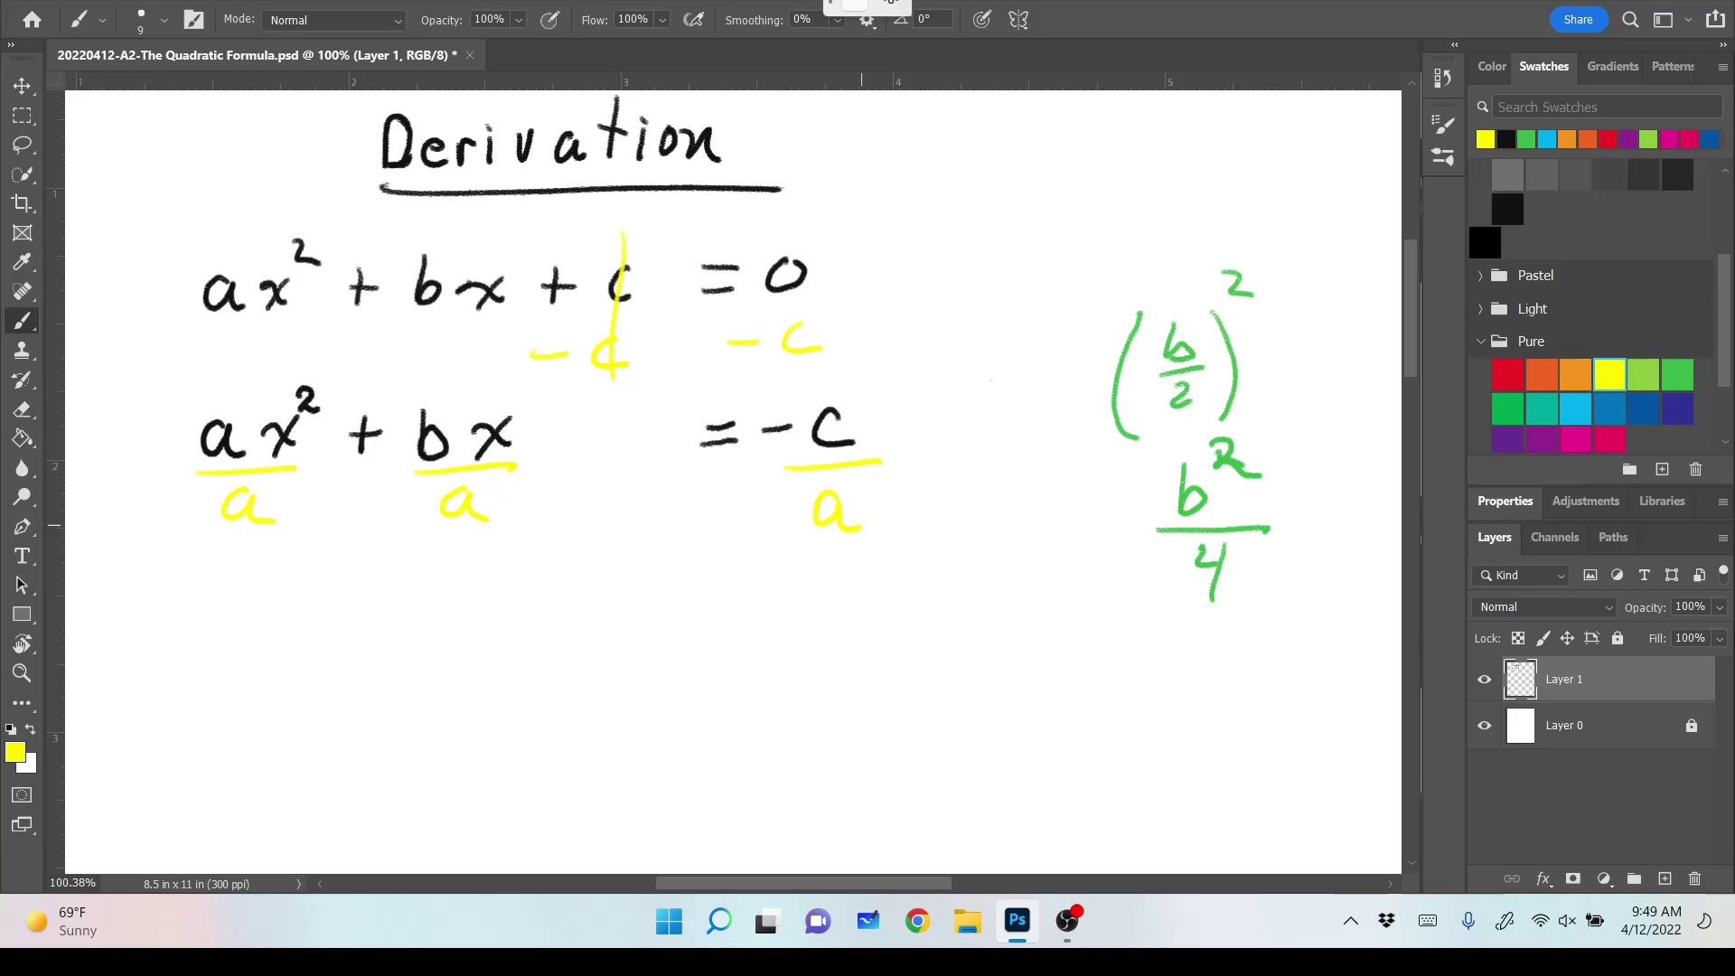
left_click_drag(191, 384, 277, 554)
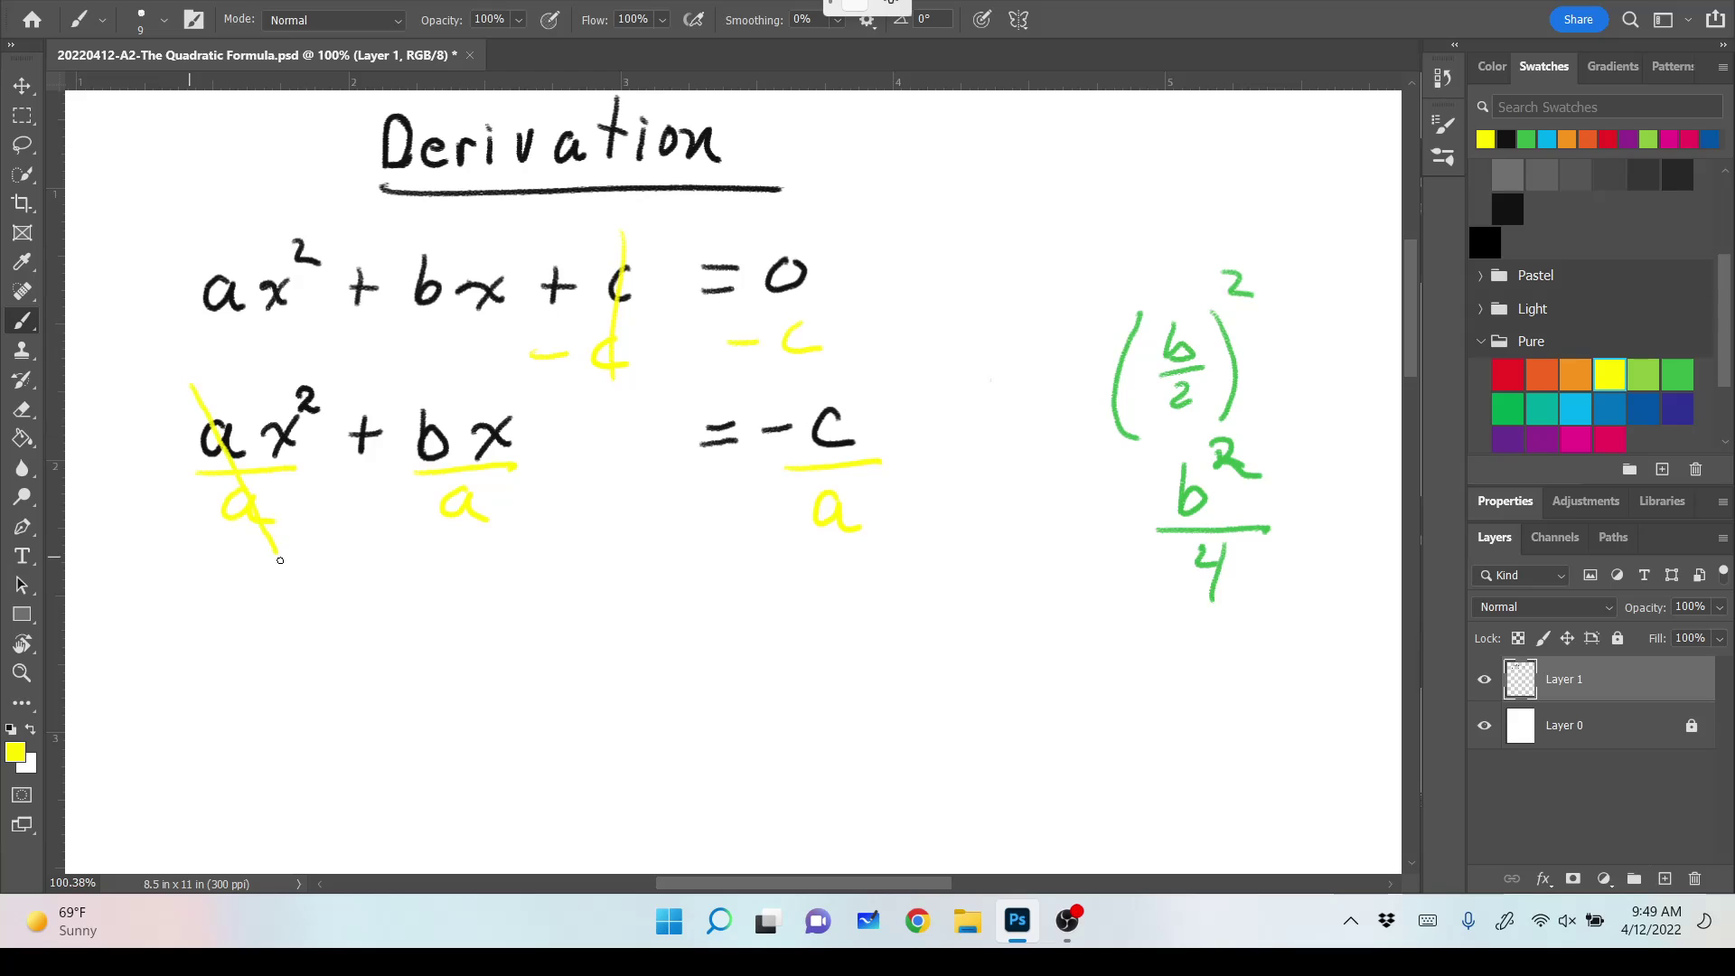
Erase the b/2 and b²/4 from the green side-work brackets.
left_click(1508, 209)
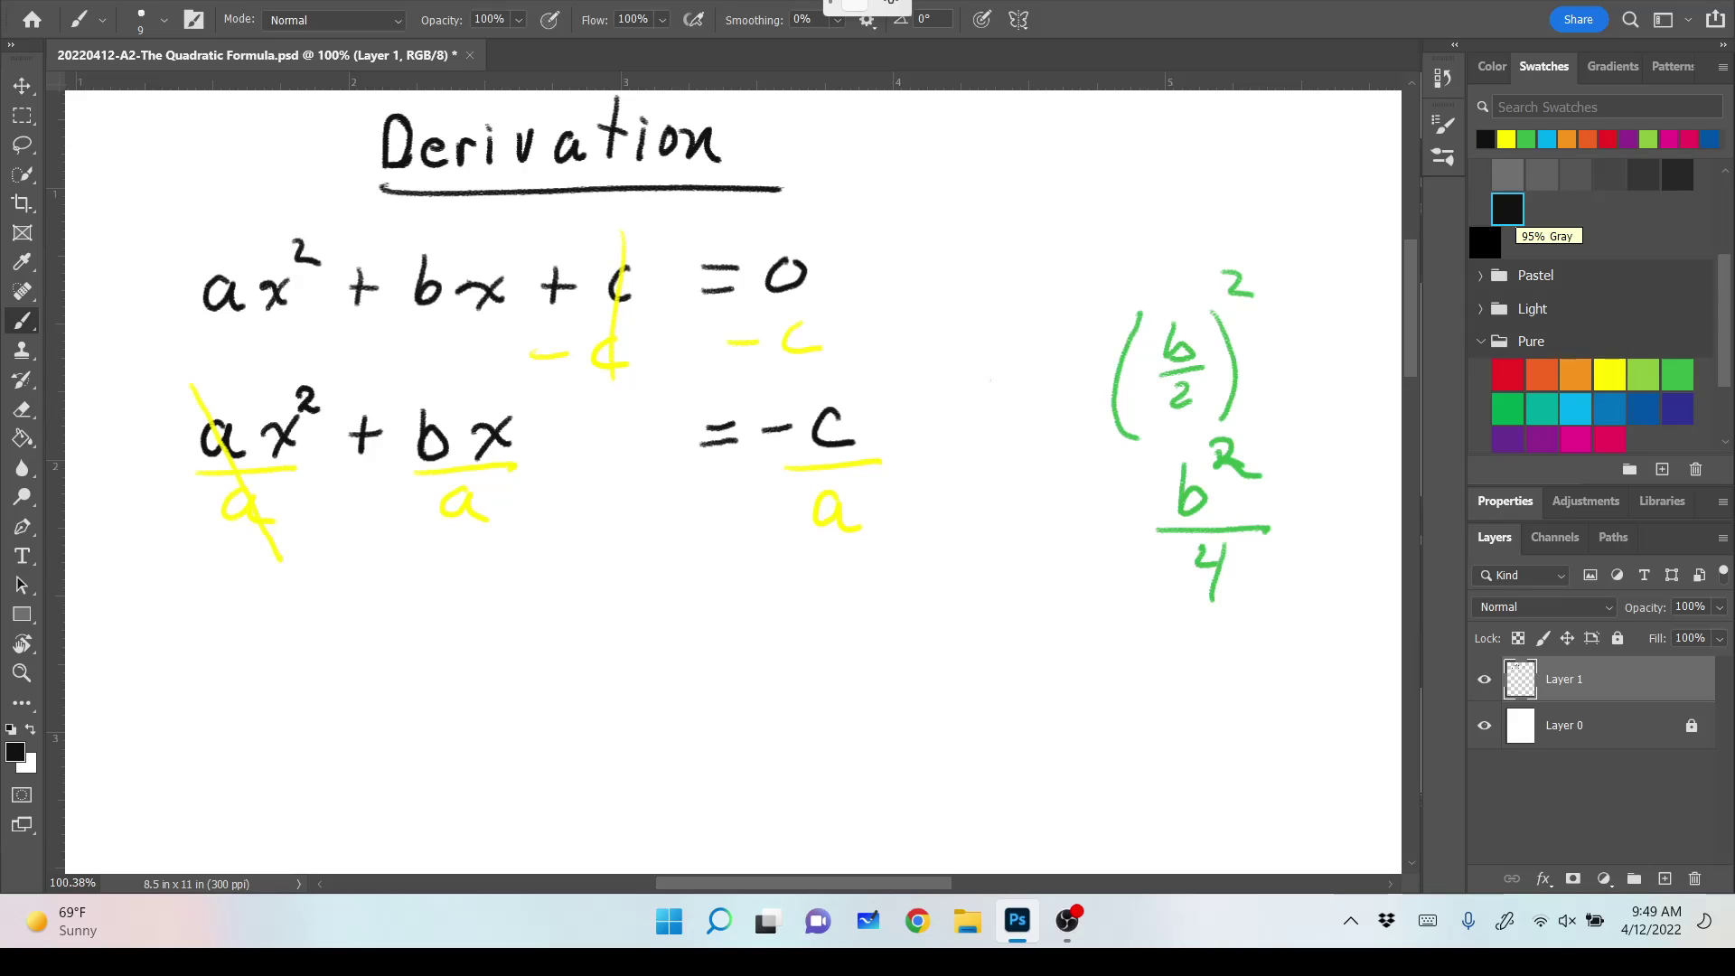
mouse_move(1180, 352)
left_mouse_down()
mouse_move(1166, 370)
mouse_move(1173, 392)
mouse_move(1200, 376)
mouse_move(1193, 393)
left_mouse_up()
mouse_move(1252, 470)
left_mouse_down()
mouse_move(1200, 493)
mouse_move(1201, 466)
mouse_move(1163, 499)
mouse_move(1237, 474)
mouse_move(1218, 562)
mouse_move(1248, 518)
mouse_move(1213, 599)
mouse_move(1277, 496)
mouse_move(1161, 533)
left_mouse_up()
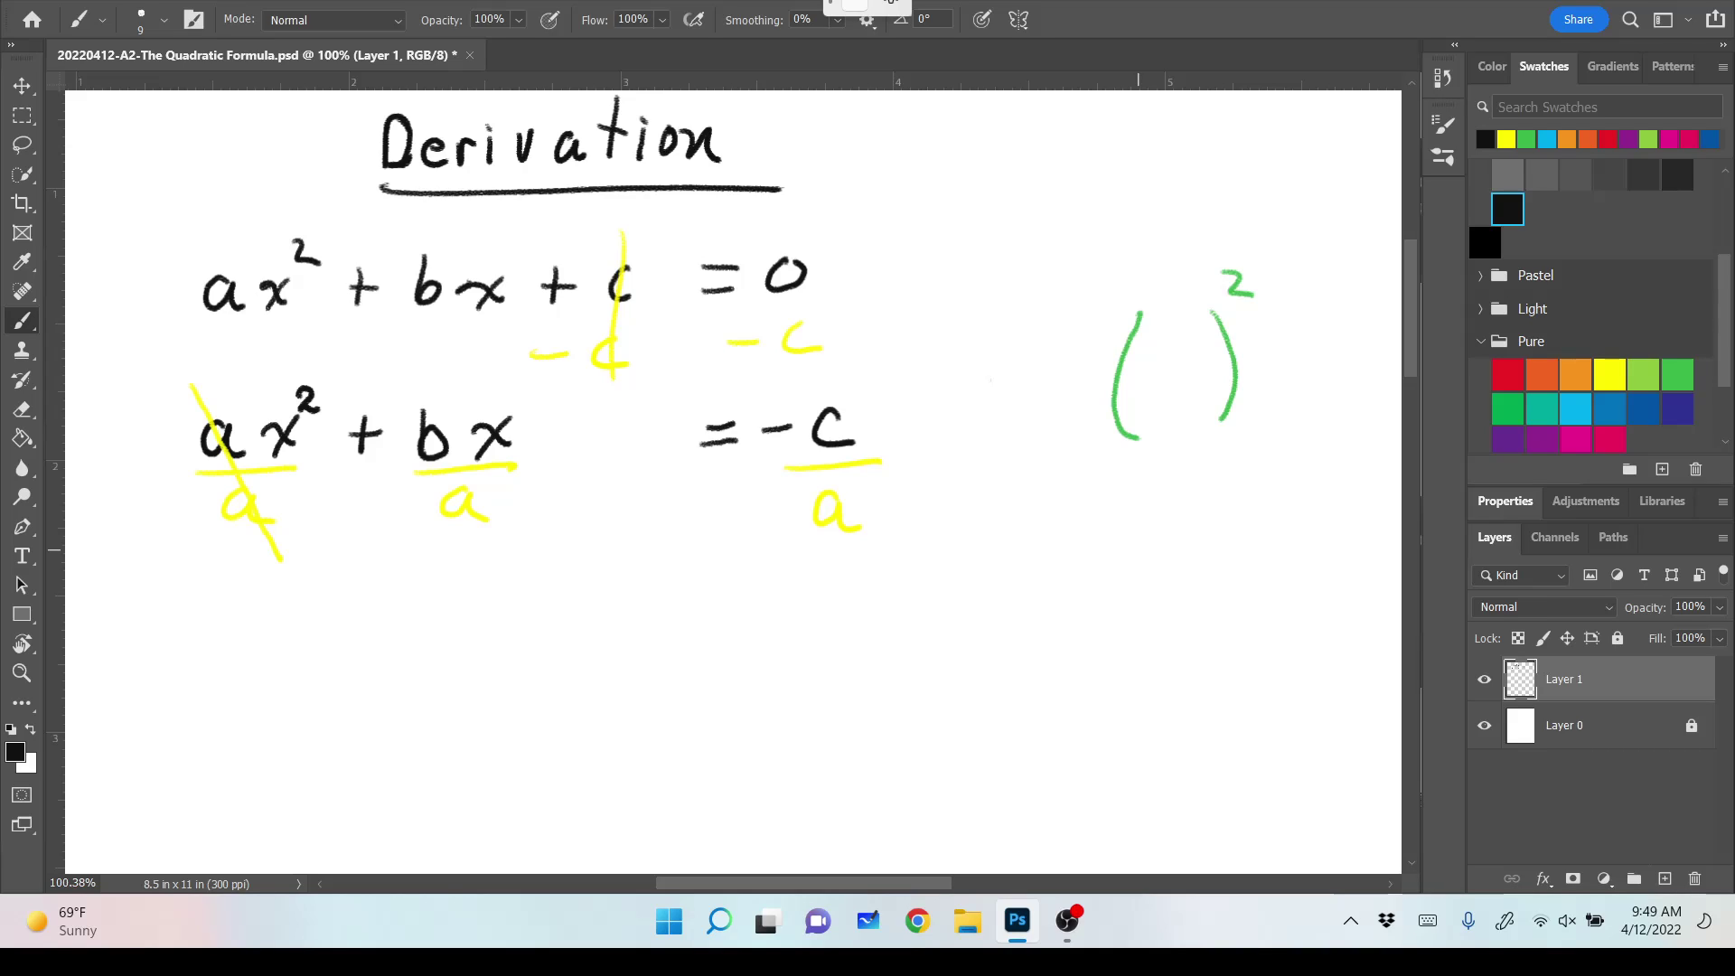
Write x² + (b/a)x = −c/a in black as the third line.
mouse_move(269, 647)
left_mouse_down()
mouse_move(310, 672)
mouse_move(278, 687)
left_mouse_up()
mouse_move(319, 598)
left_mouse_down()
mouse_move(335, 594)
mouse_move(322, 630)
mouse_move(351, 626)
mouse_move(403, 665)
mouse_move(423, 651)
left_mouse_up()
mouse_move(465, 586)
left_mouse_down()
mouse_move(506, 638)
mouse_move(466, 688)
mouse_move(503, 685)
left_mouse_up()
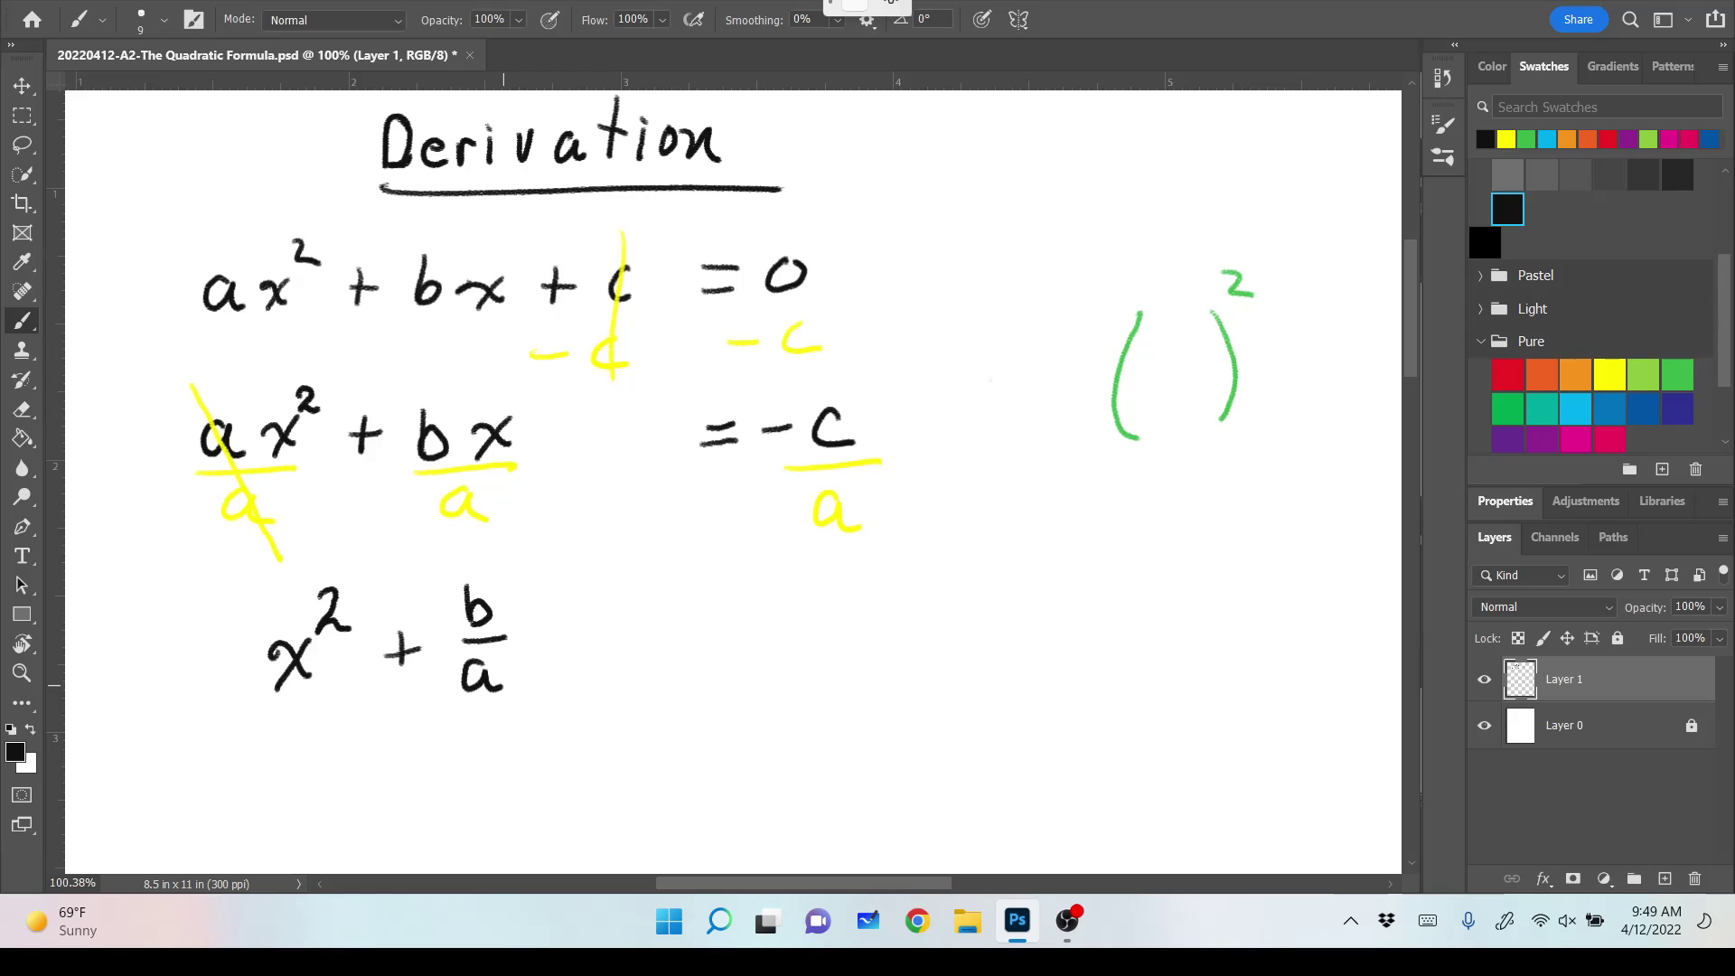
left_click_drag(527, 634, 570, 660)
left_click_drag(570, 624, 544, 669)
mouse_move(716, 630)
left_mouse_down()
mouse_move(749, 624)
mouse_move(751, 649)
mouse_move(817, 614)
mouse_move(869, 617)
left_mouse_up()
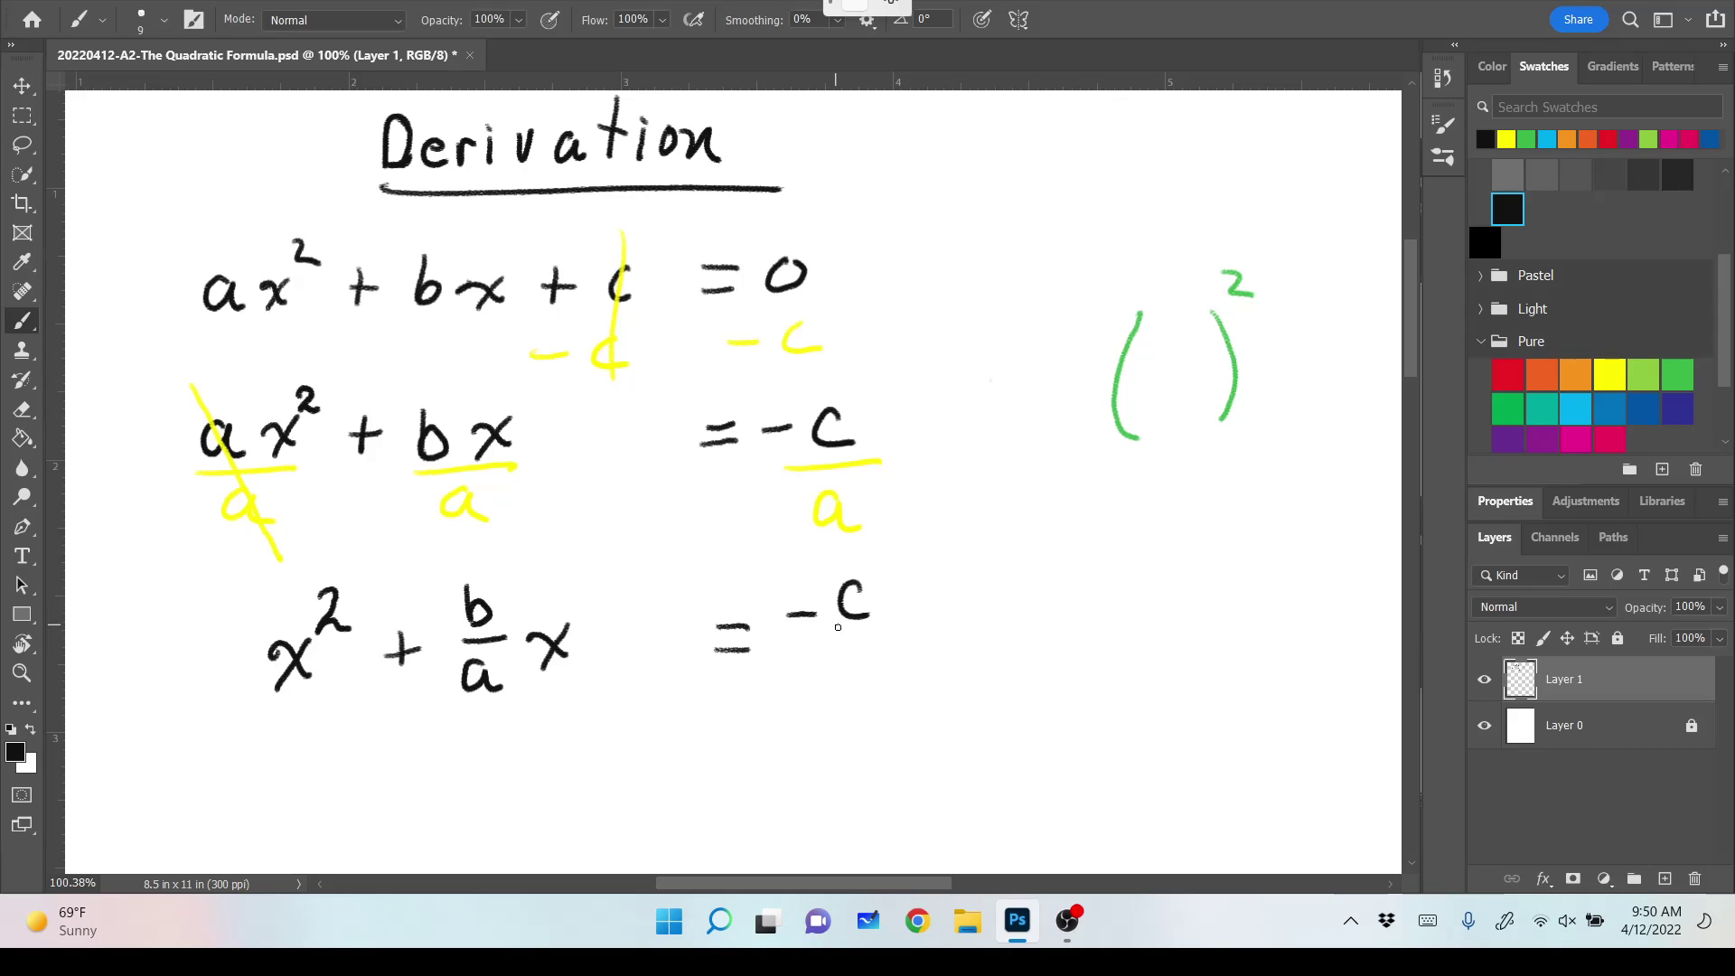
mouse_move(833, 645)
left_mouse_down()
mouse_move(881, 636)
mouse_move(849, 682)
mouse_move(888, 687)
left_mouse_up()
left_click(1679, 374)
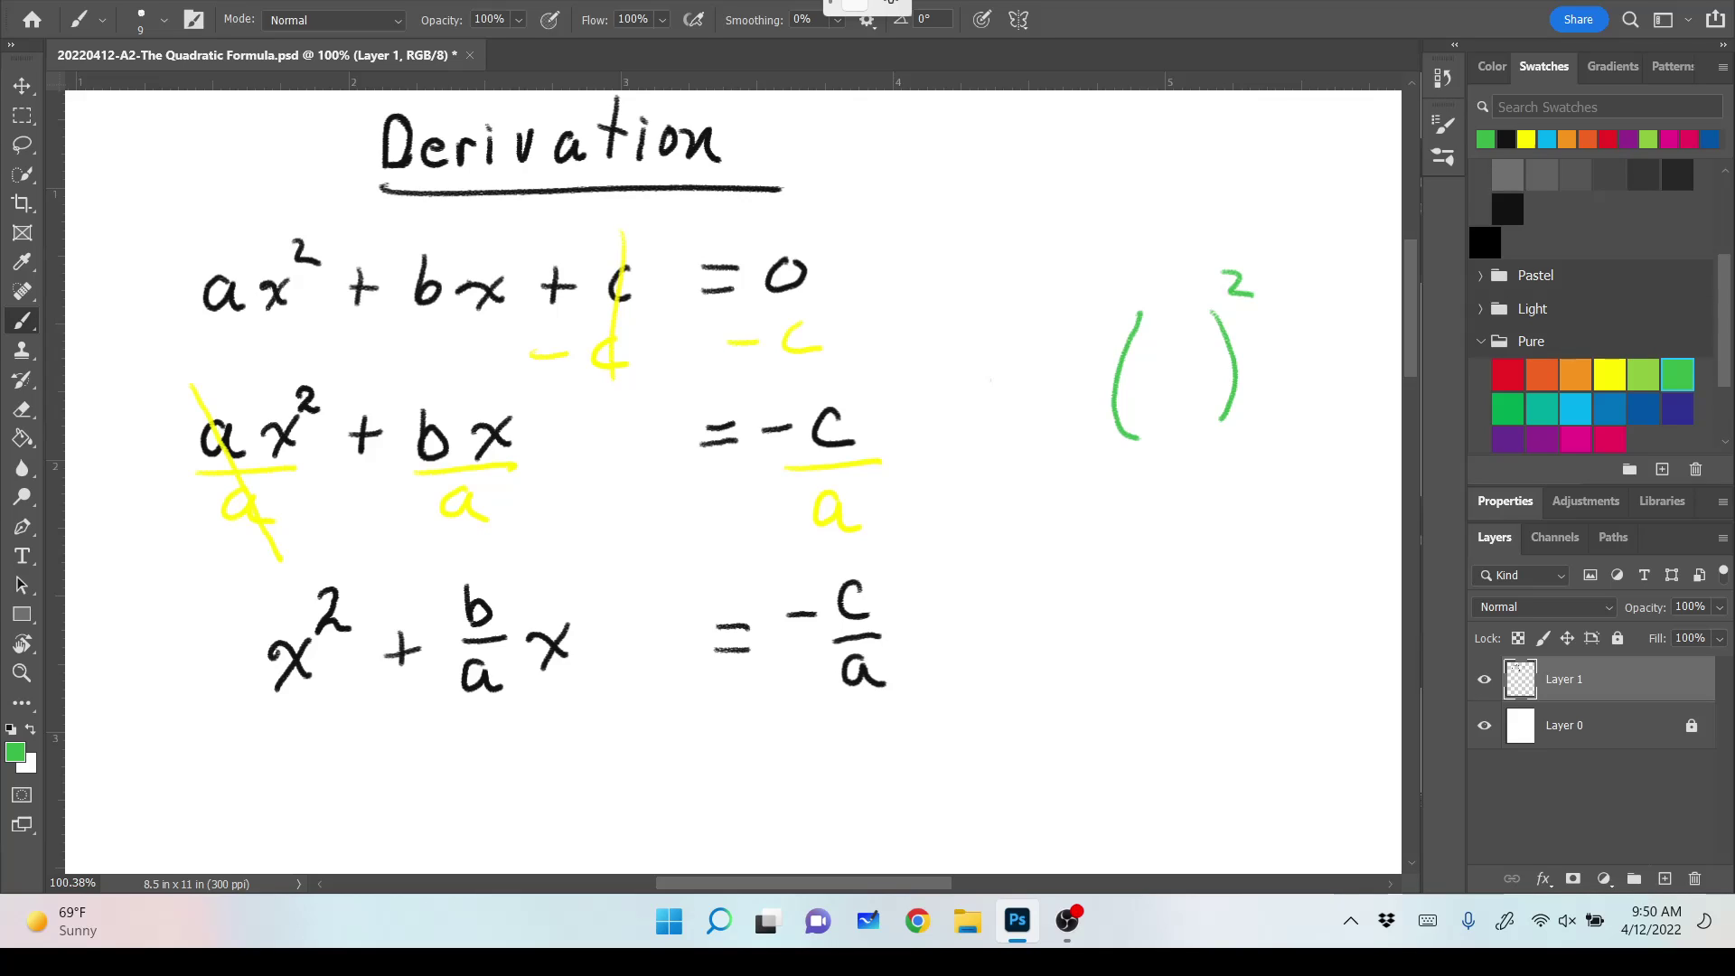
Write b/a · 1/2 in green inside the empty squared brackets.
mouse_move(1152, 317)
left_mouse_down()
mouse_move(1149, 354)
mouse_move(1175, 368)
mouse_move(1140, 407)
mouse_move(1169, 415)
left_mouse_up()
left_click(1183, 373)
left_click_drag(1203, 336, 1203, 359)
mouse_move(1195, 371)
left_mouse_down()
mouse_move(1220, 371)
mouse_move(1208, 409)
mouse_move(1222, 416)
left_mouse_up()
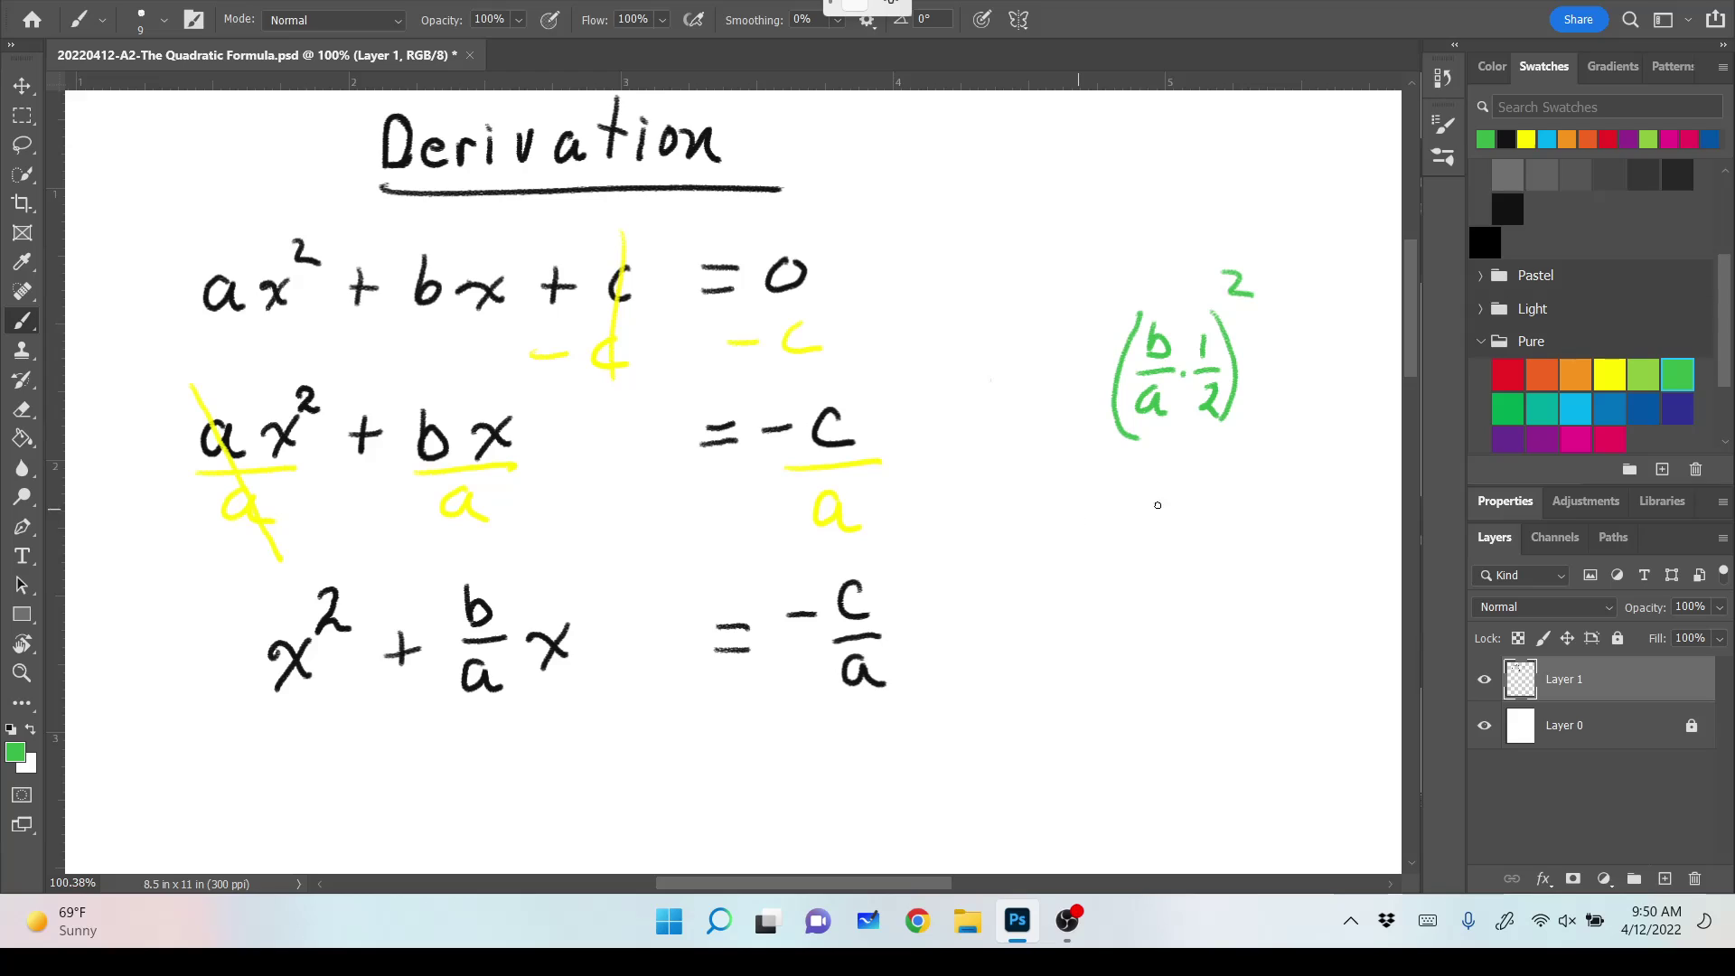
Below it, simplify the square to b²/(2a)² and then to b²/4a².
mouse_move(1163, 477)
left_mouse_down()
mouse_move(1164, 518)
mouse_move(1194, 489)
left_mouse_up()
left_click_drag(1127, 546, 1240, 535)
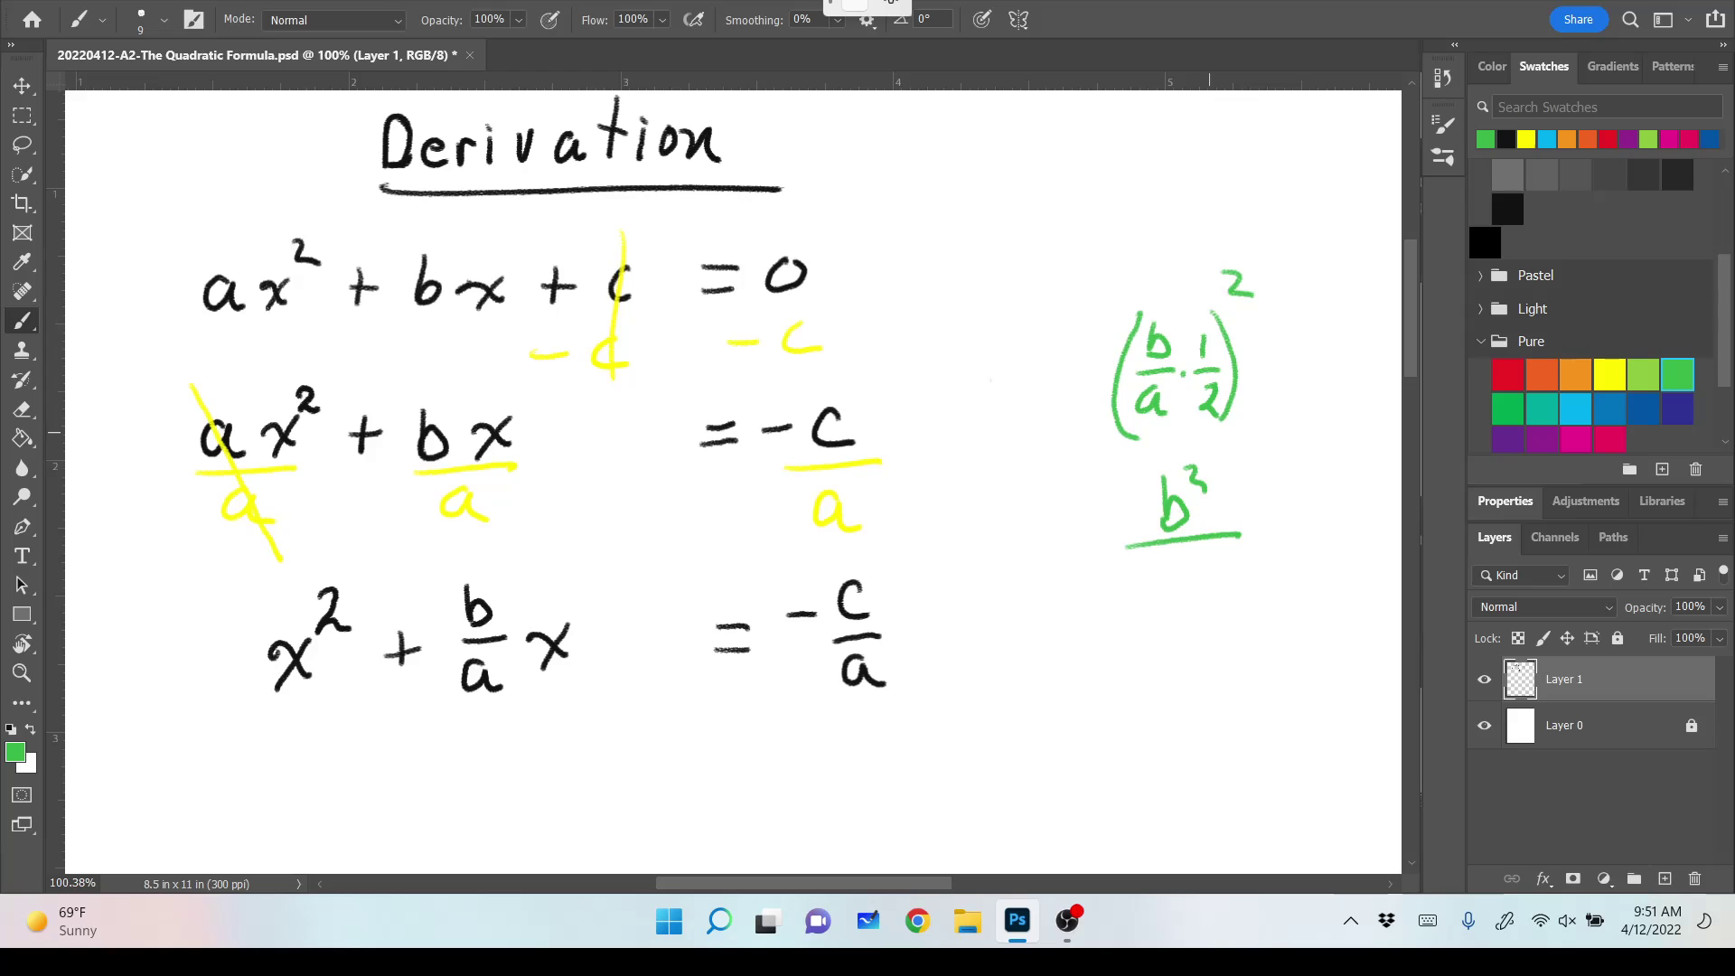
mouse_move(1152, 574)
left_mouse_down()
mouse_move(1206, 600)
mouse_move(1141, 622)
left_mouse_up()
left_click_drag(1228, 544, 1246, 563)
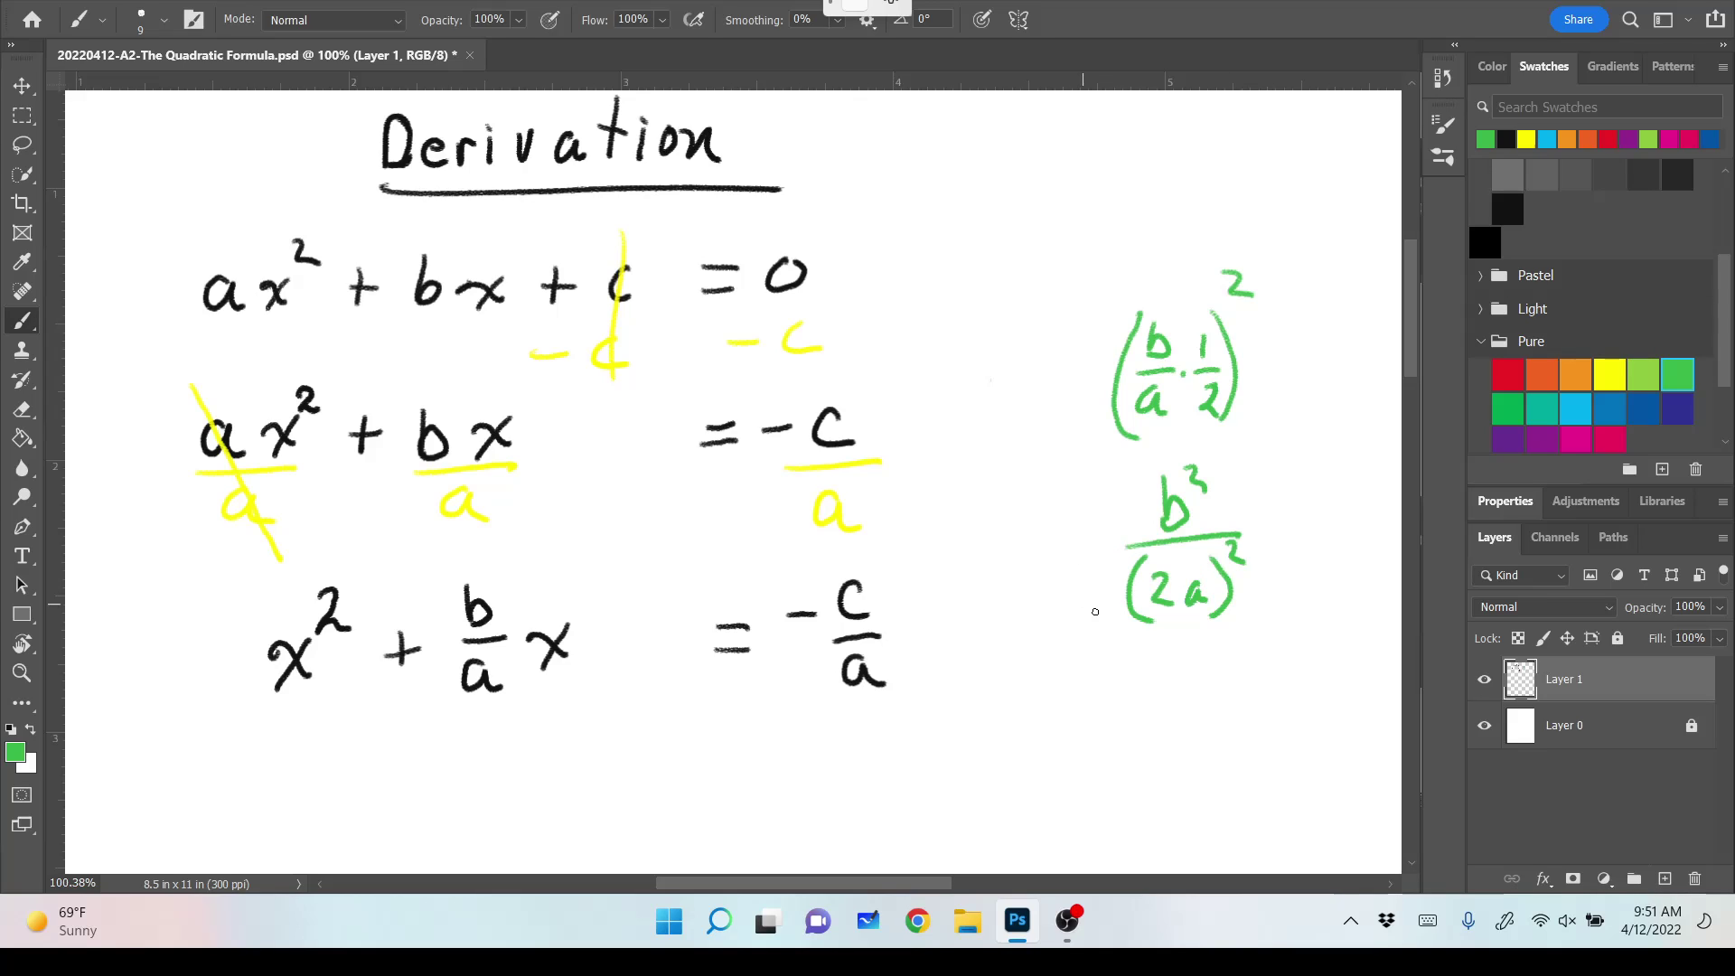
mouse_move(1179, 644)
left_mouse_down()
mouse_move(1195, 675)
mouse_move(1180, 679)
mouse_move(1204, 635)
mouse_move(1216, 660)
mouse_move(1171, 729)
mouse_move(1185, 744)
mouse_move(1232, 743)
mouse_move(1245, 719)
mouse_move(1155, 736)
mouse_move(1165, 723)
mouse_move(1179, 744)
mouse_move(1164, 727)
mouse_move(1189, 706)
mouse_move(1183, 755)
left_mouse_up()
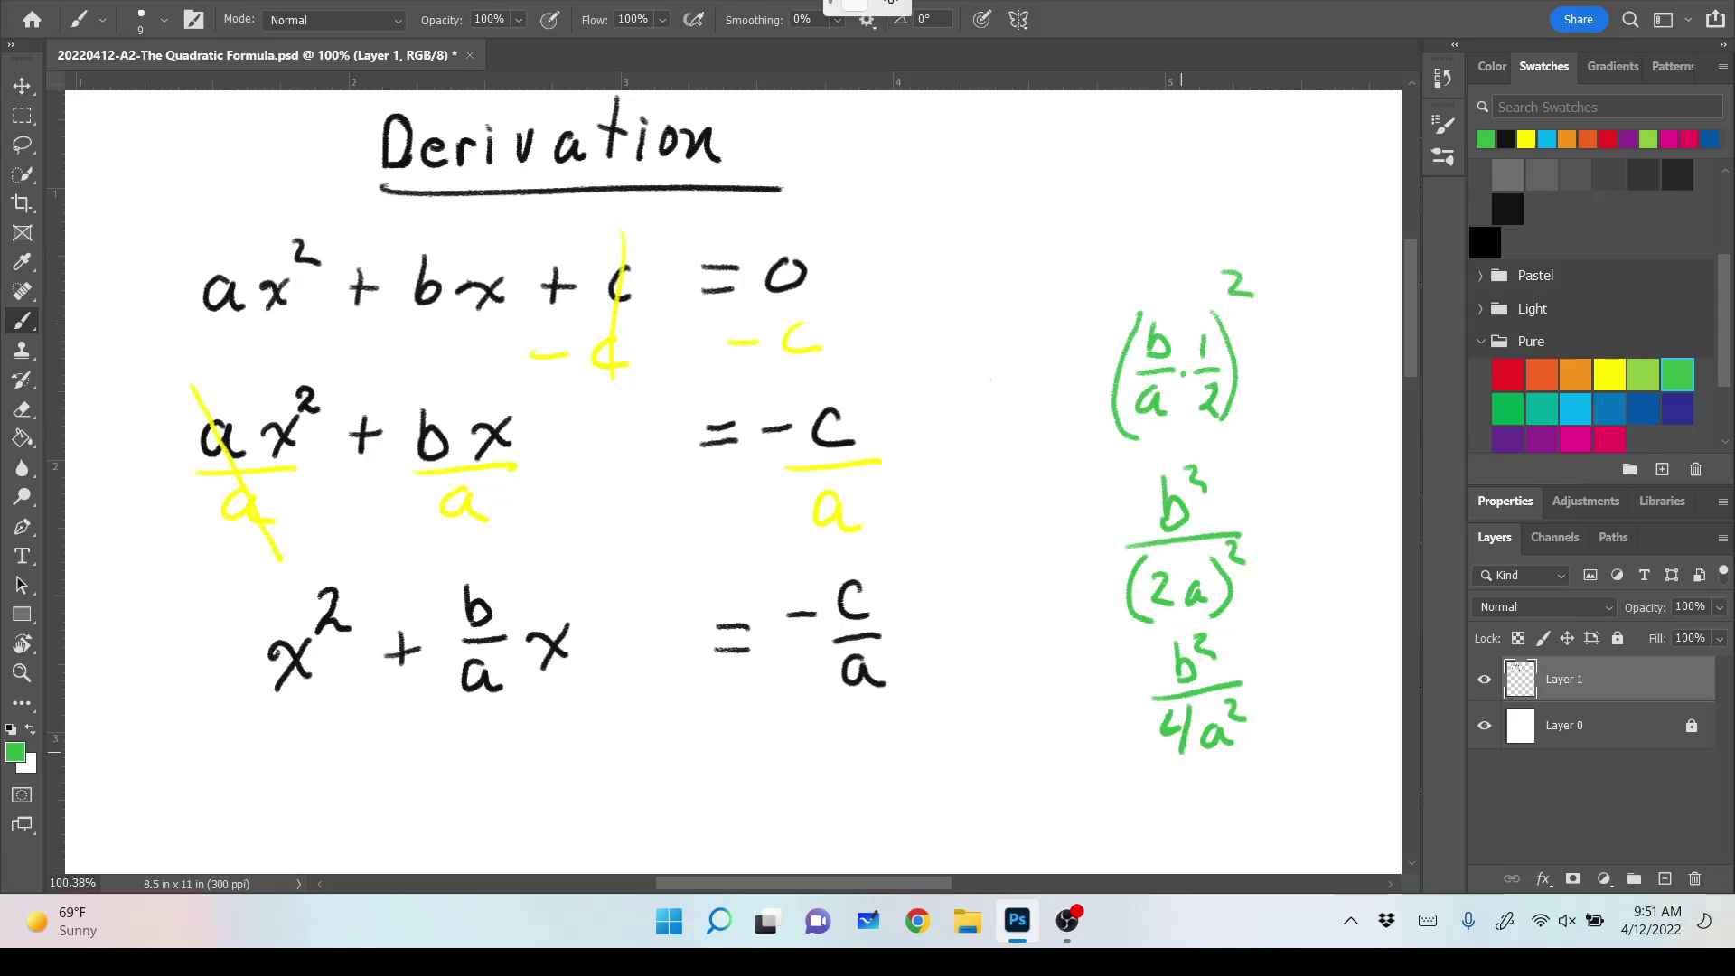
Write = (b/2a)² after the squared bracket in the side work.
scroll(733, 479, "right", 4)
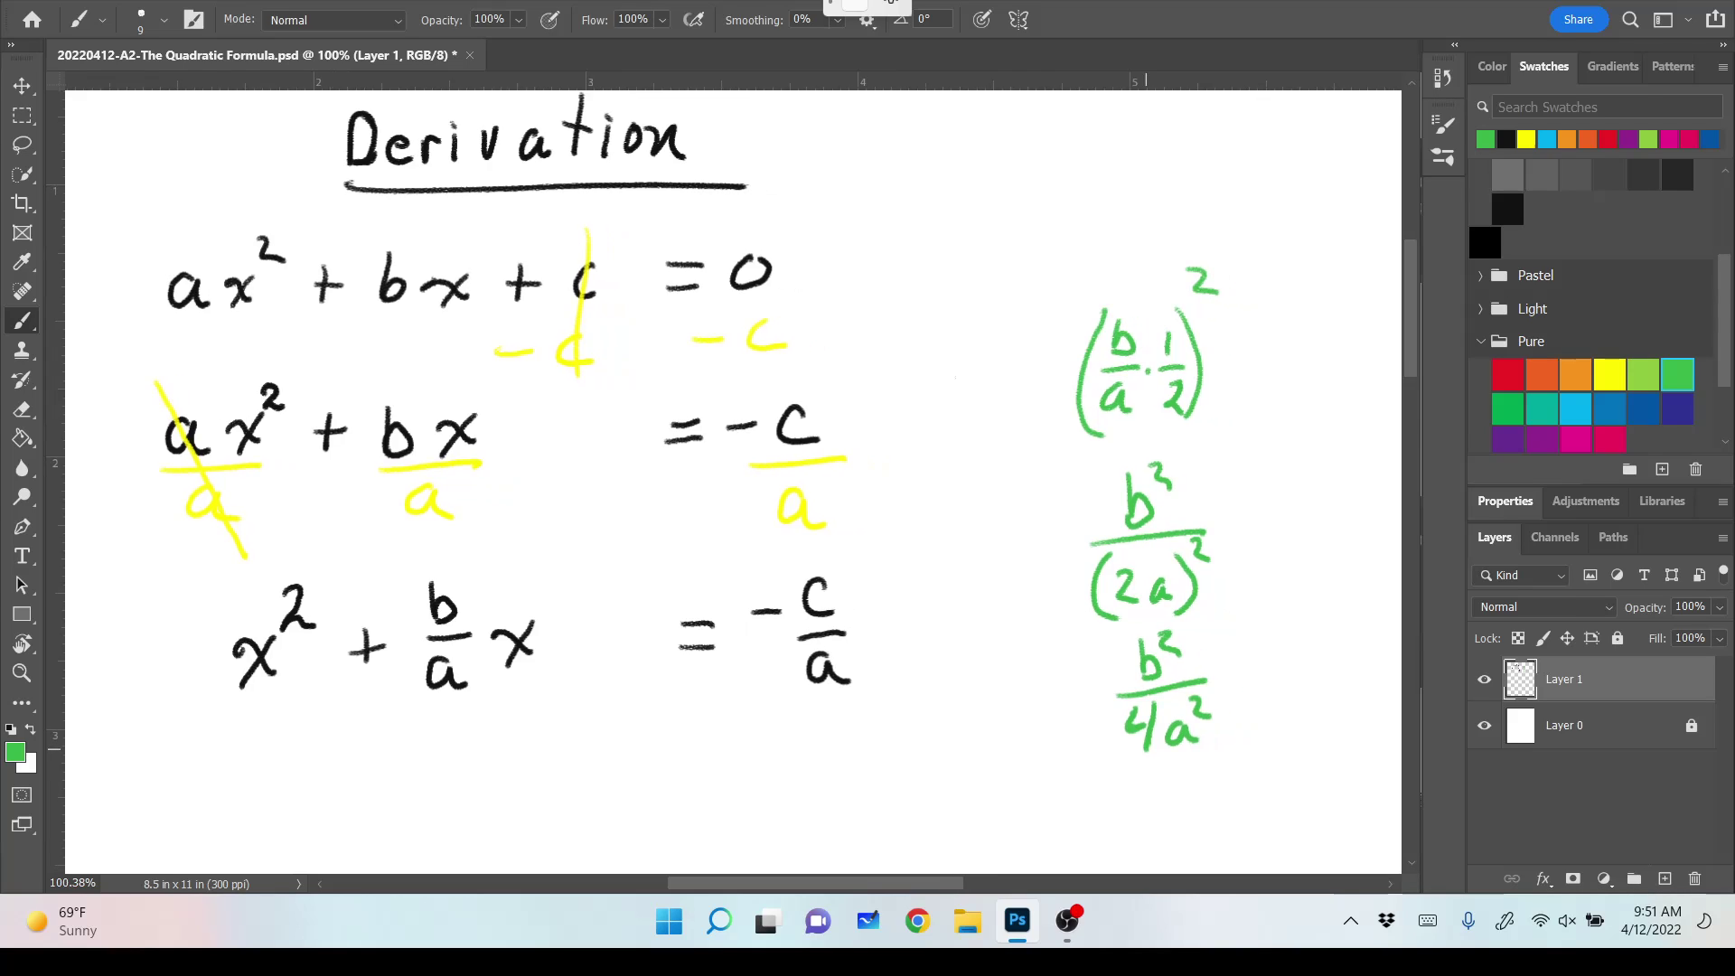
scroll(733, 479, "right", 1)
mouse_move(1098, 350)
left_mouse_down()
mouse_move(1131, 347)
mouse_move(1129, 368)
left_mouse_up()
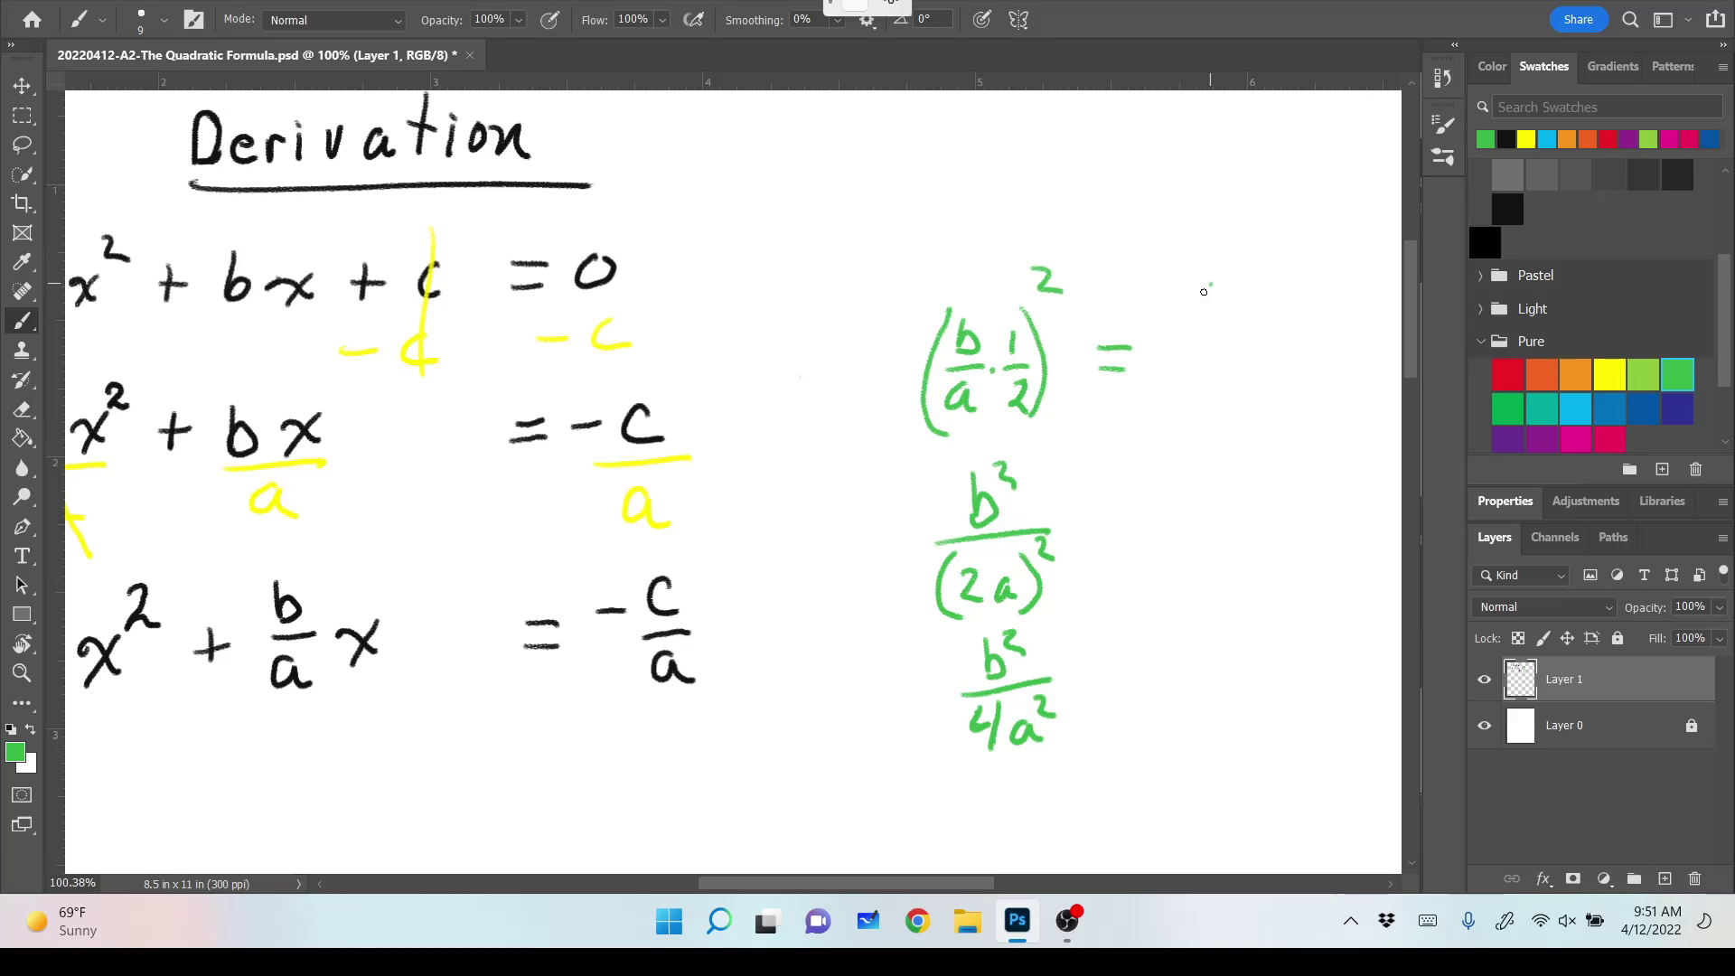
mouse_move(1211, 285)
left_mouse_down()
mouse_move(1206, 401)
mouse_move(1233, 318)
mouse_move(1253, 322)
mouse_move(1215, 374)
mouse_move(1261, 385)
left_mouse_up()
left_click_drag(1282, 280, 1274, 402)
left_click_drag(1294, 244, 1318, 271)
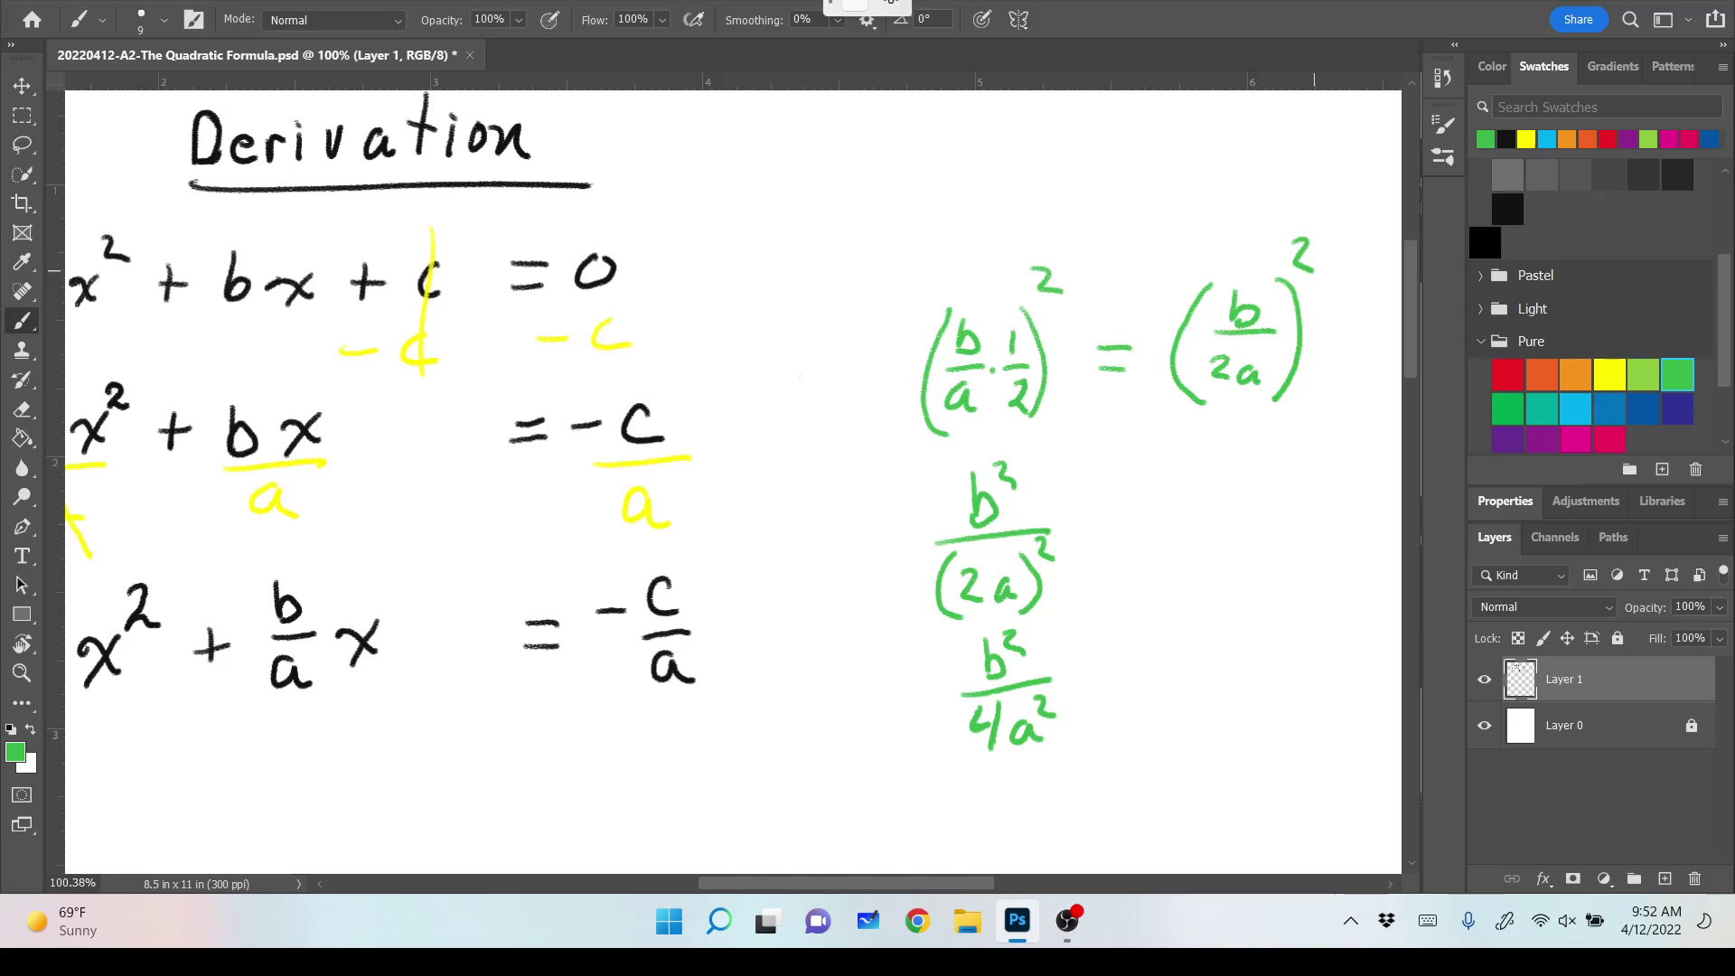
Start a green + b² over a fraction bar after (b/a)x on line three.
scroll(733, 482, "down", 1)
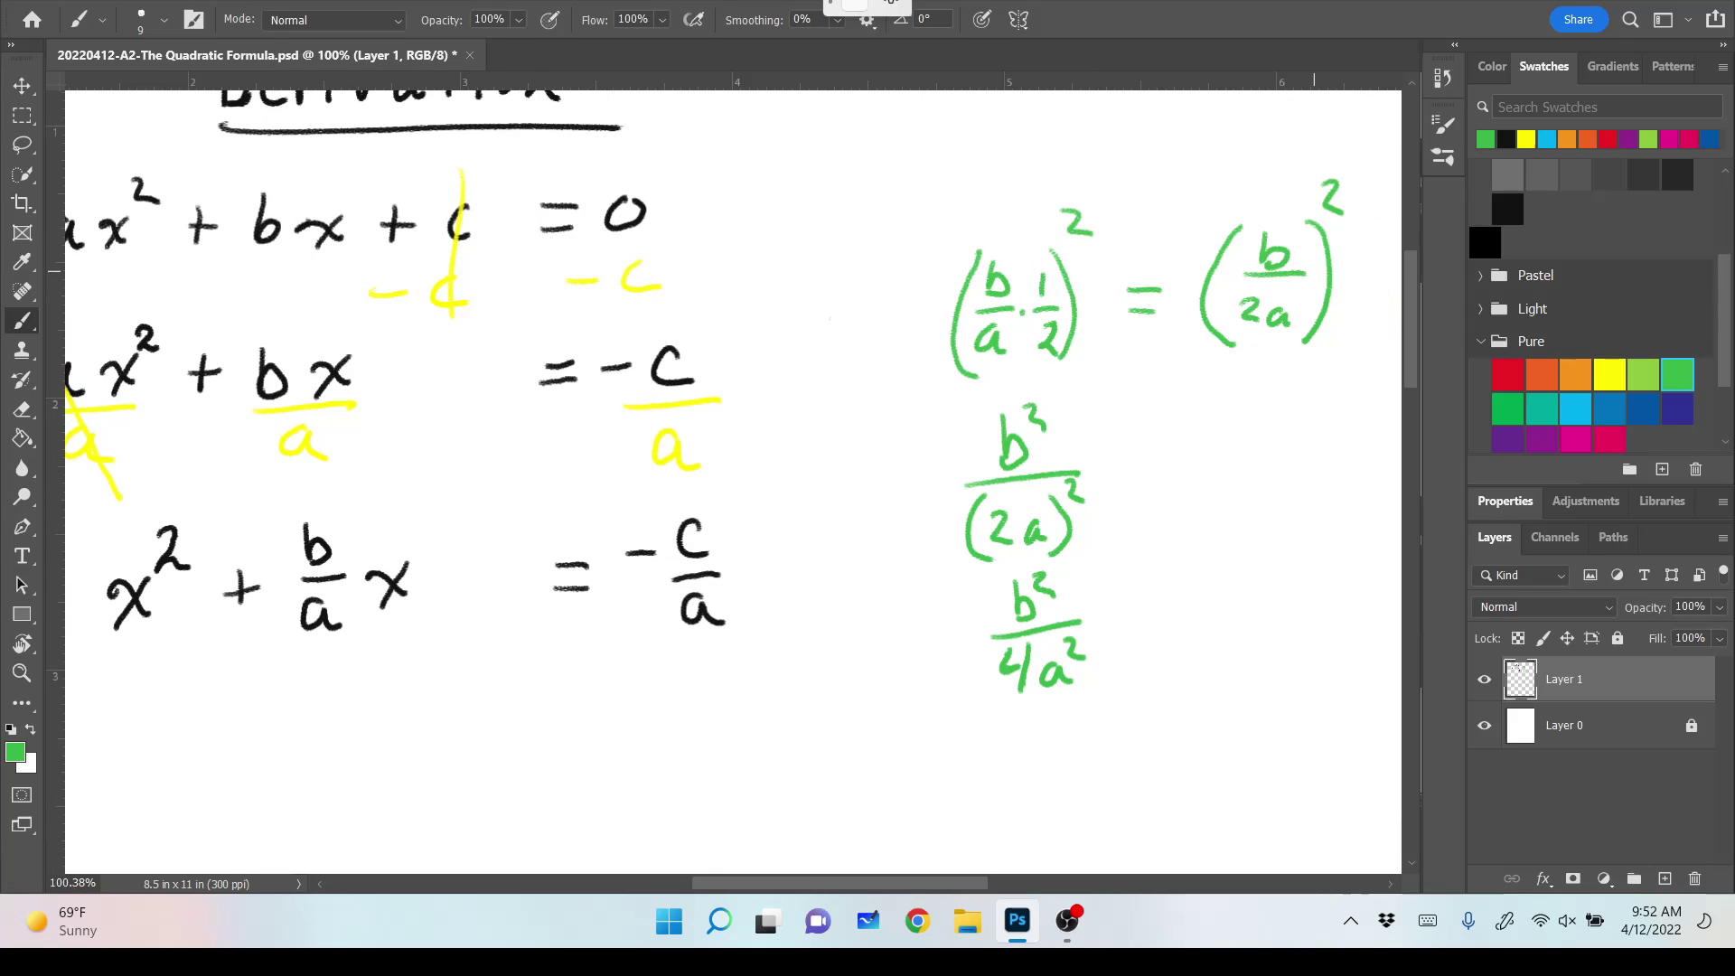
mouse_move(441, 558)
left_mouse_down()
mouse_move(440, 589)
mouse_move(452, 573)
left_mouse_up()
mouse_move(478, 511)
left_mouse_down()
mouse_move(493, 539)
mouse_move(503, 494)
mouse_move(516, 505)
left_mouse_up()
left_click_drag(470, 565, 524, 555)
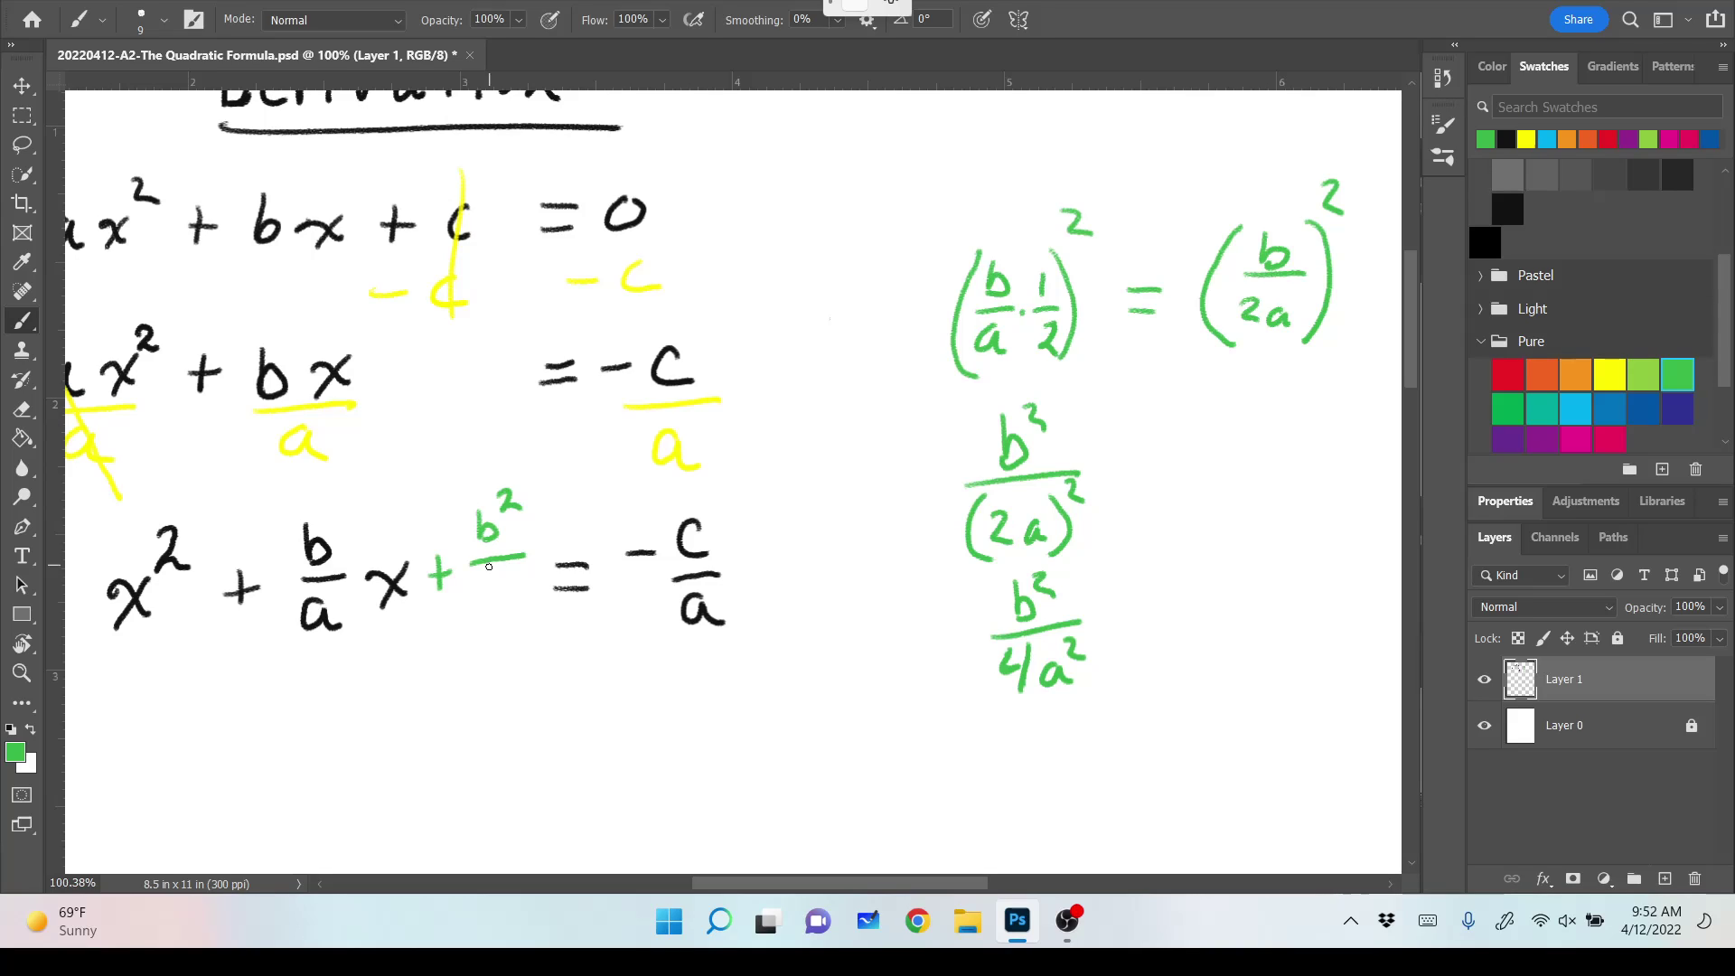
Complete green b²/4a² on the left and add + b²/4a² after −c/a.
mouse_move(523, 558)
left_mouse_down()
mouse_move(472, 562)
mouse_move(474, 604)
mouse_move(495, 600)
left_mouse_up()
mouse_move(493, 583)
left_mouse_down()
mouse_move(489, 623)
mouse_move(528, 622)
left_mouse_up()
mouse_move(762, 553)
left_mouse_down()
mouse_move(762, 589)
mouse_move(777, 571)
left_mouse_up()
left_click_drag(826, 490, 840, 524)
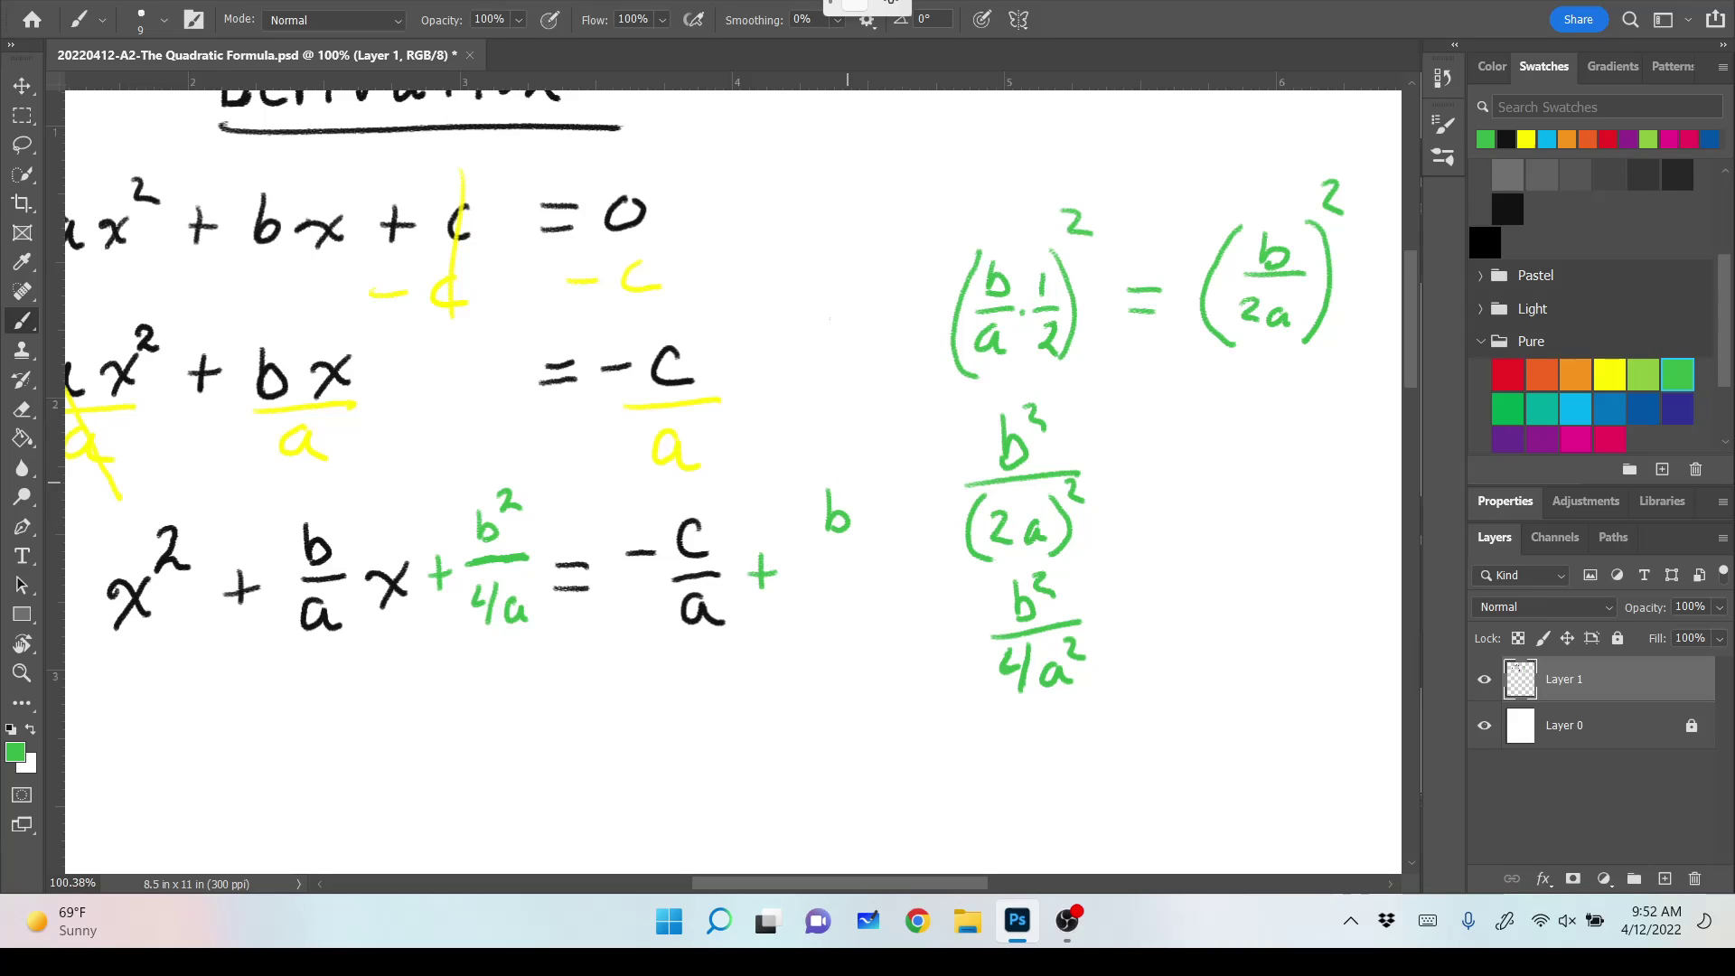
left_click_drag(523, 575, 543, 589)
left_click_drag(846, 487, 866, 502)
mouse_move(804, 563)
left_mouse_down()
mouse_move(867, 557)
mouse_move(808, 595)
mouse_move(873, 587)
left_mouse_up()
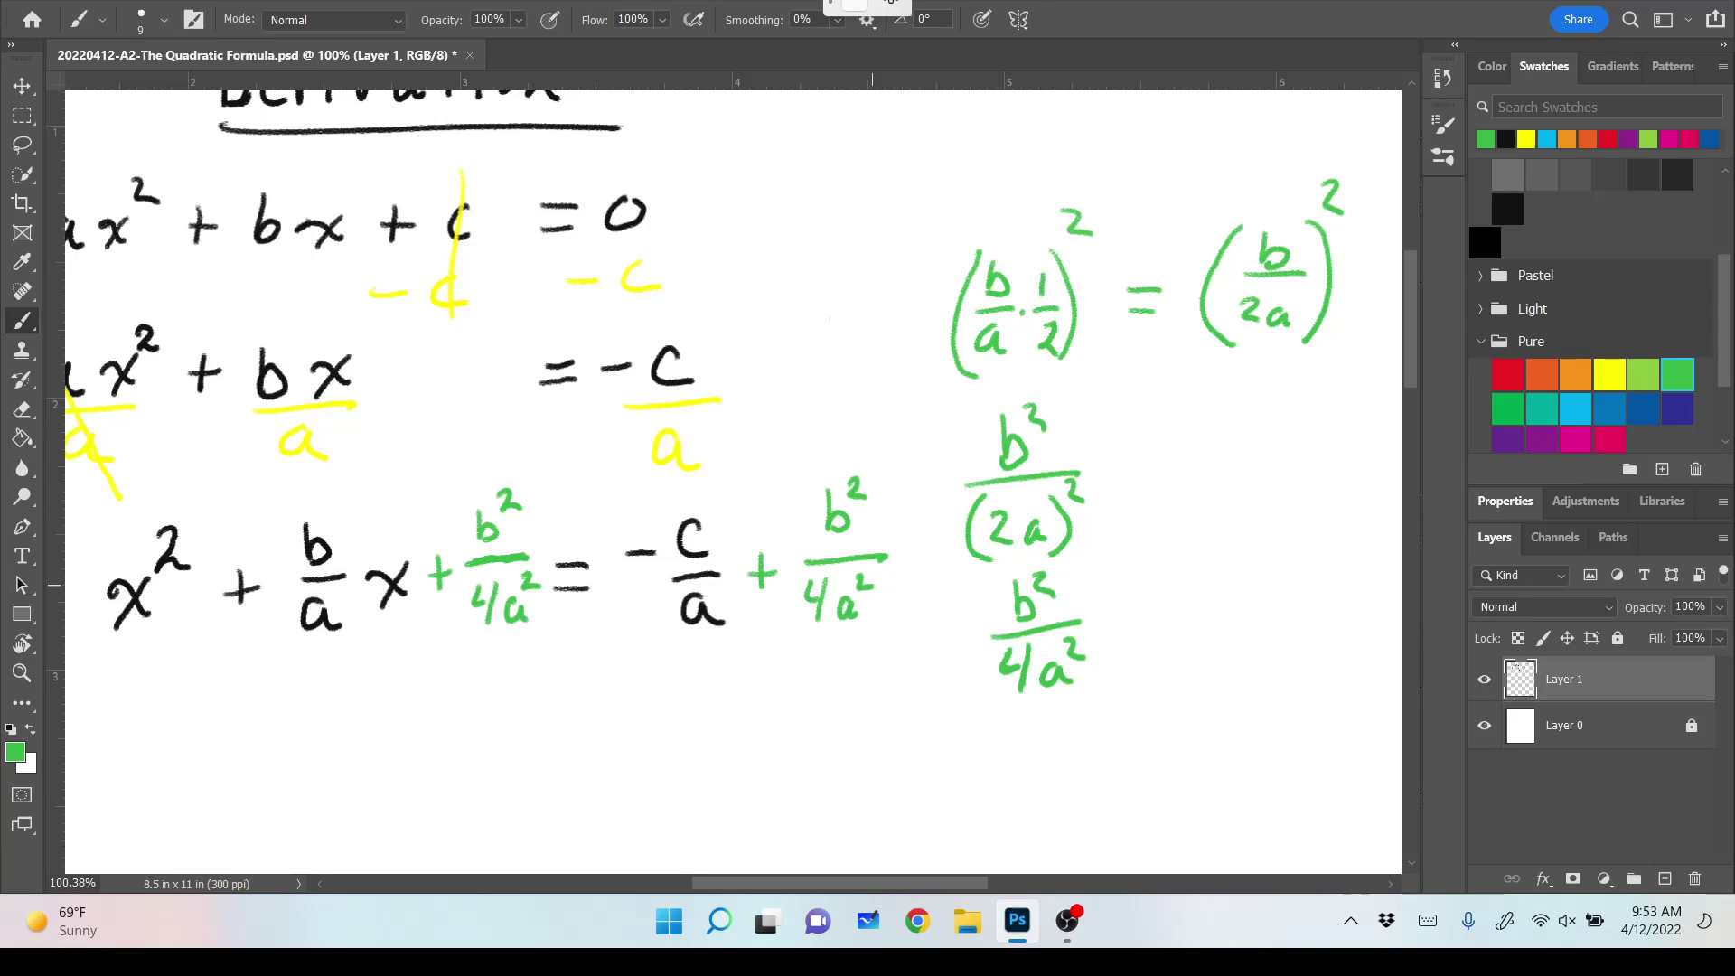
scroll(733, 479, "down", 3)
scroll(733, 479, "left", 3)
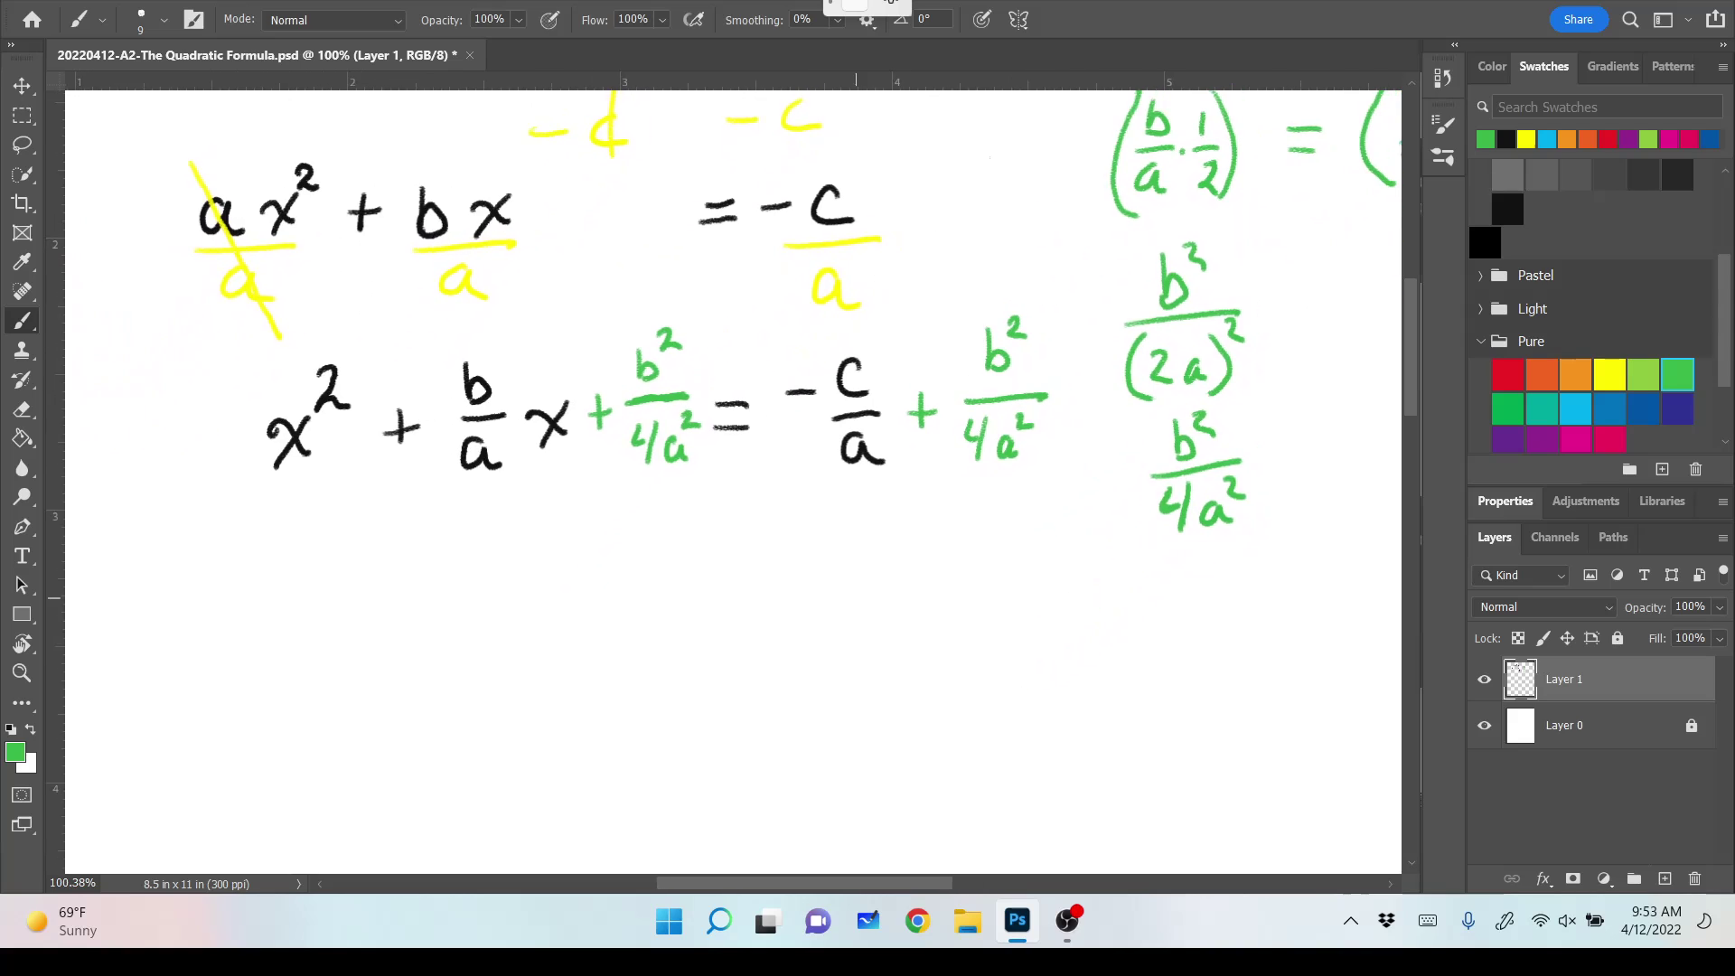
scroll(733, 479, "up", 4)
scroll(733, 479, "right", 8)
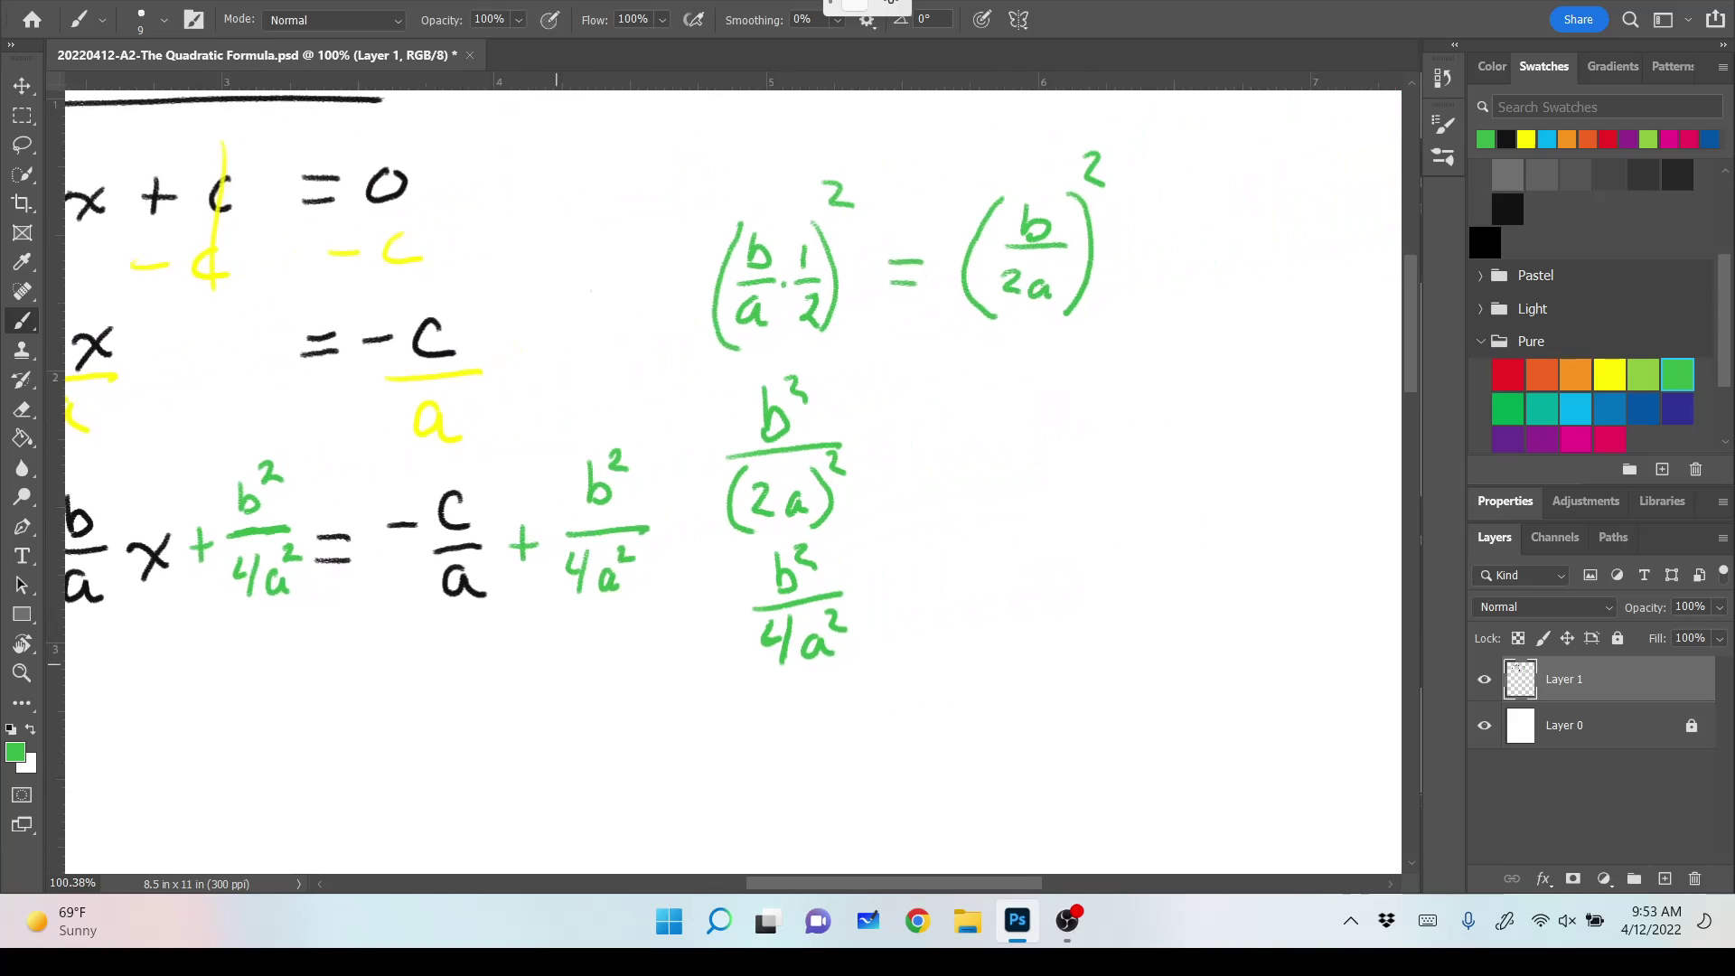
left_click(22, 115)
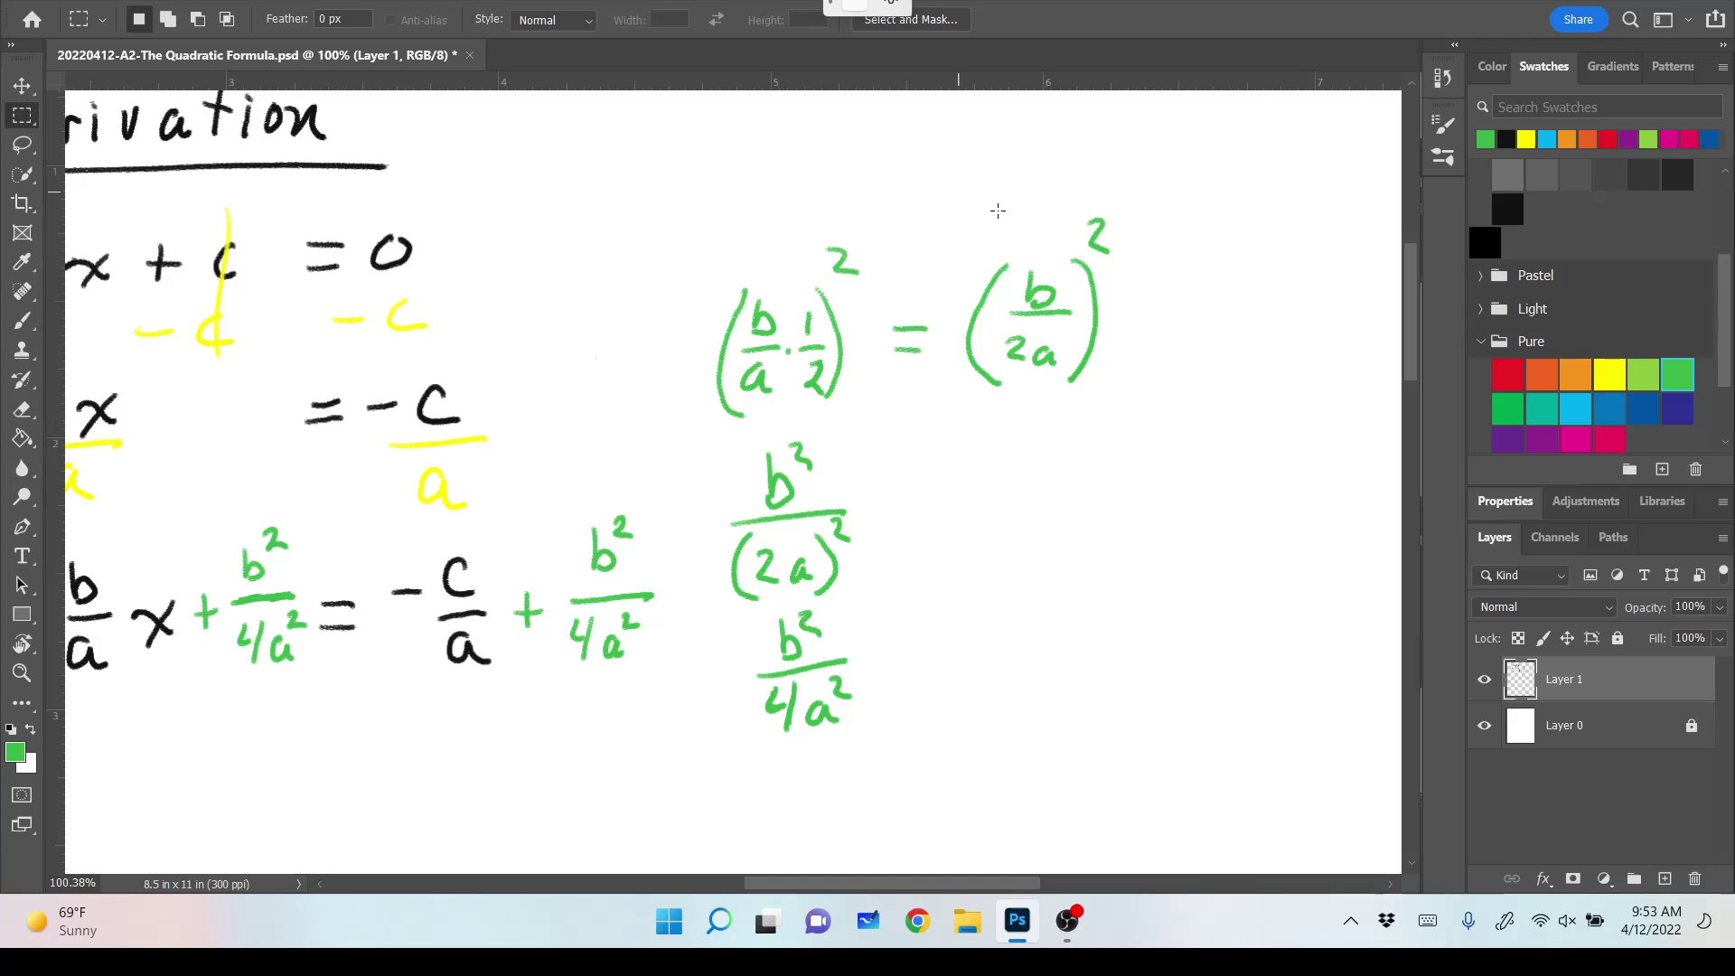
Move the green (b/2a)² expression down below b²/4a² in the side work.
left_click_drag(1173, 434, 947, 192)
key("v")
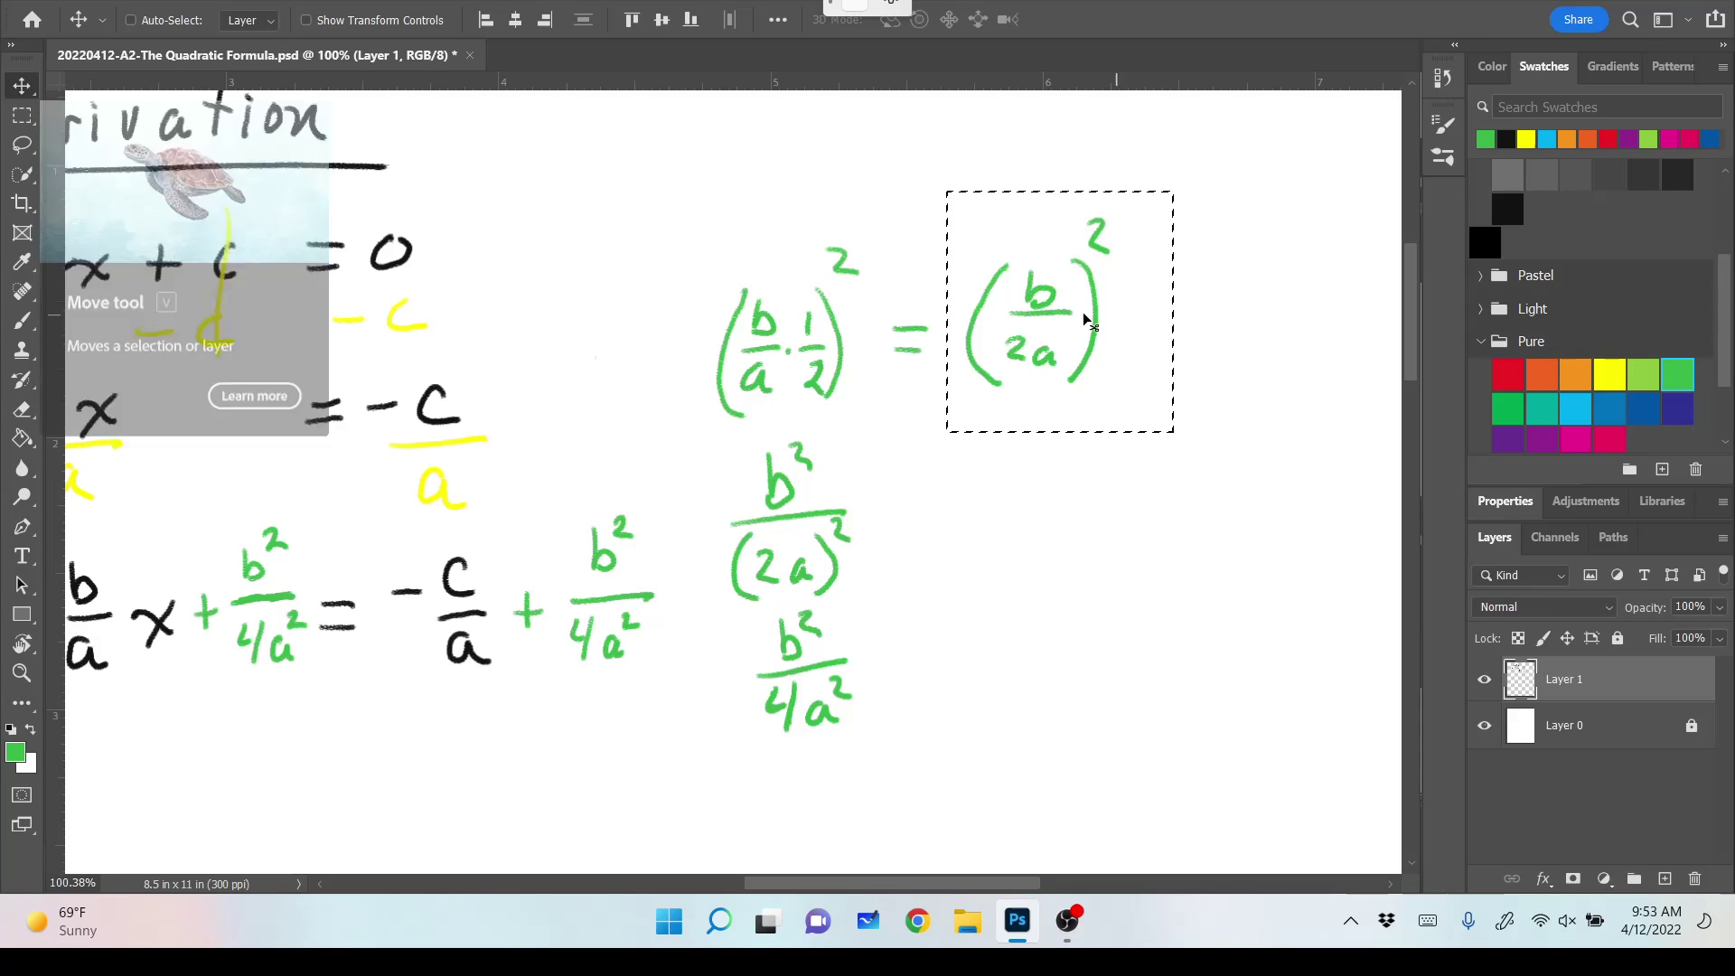
left_click_drag(1080, 392, 1002, 758)
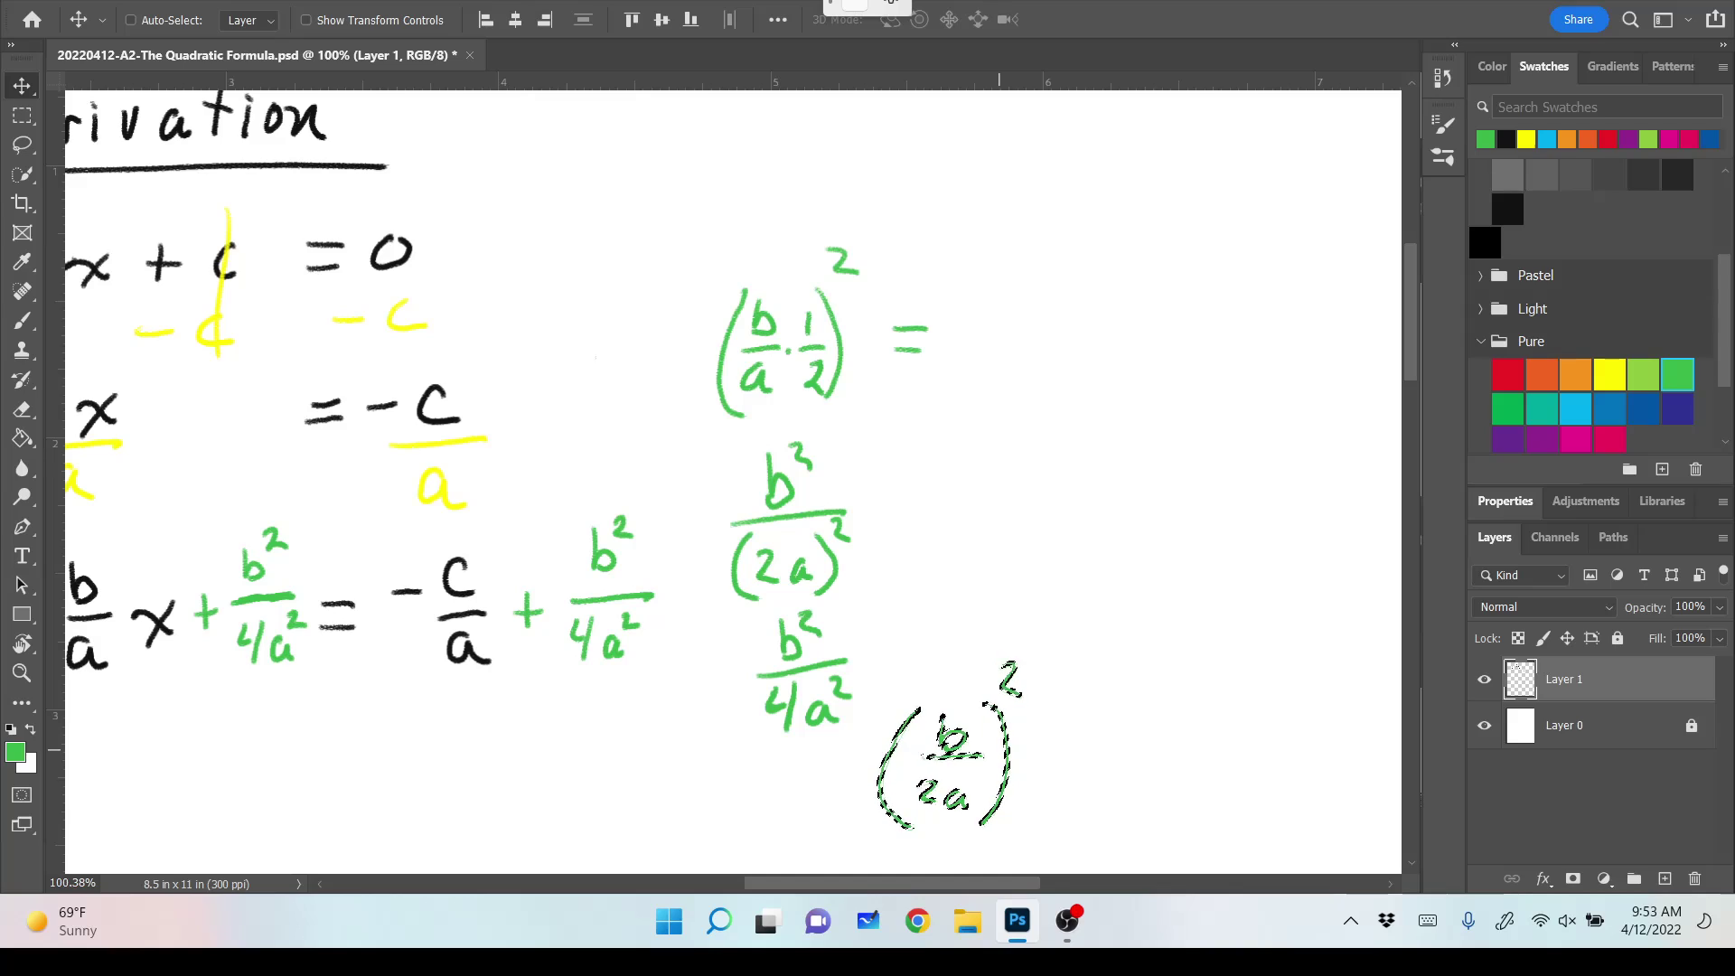
scroll(999, 749, "right", 1)
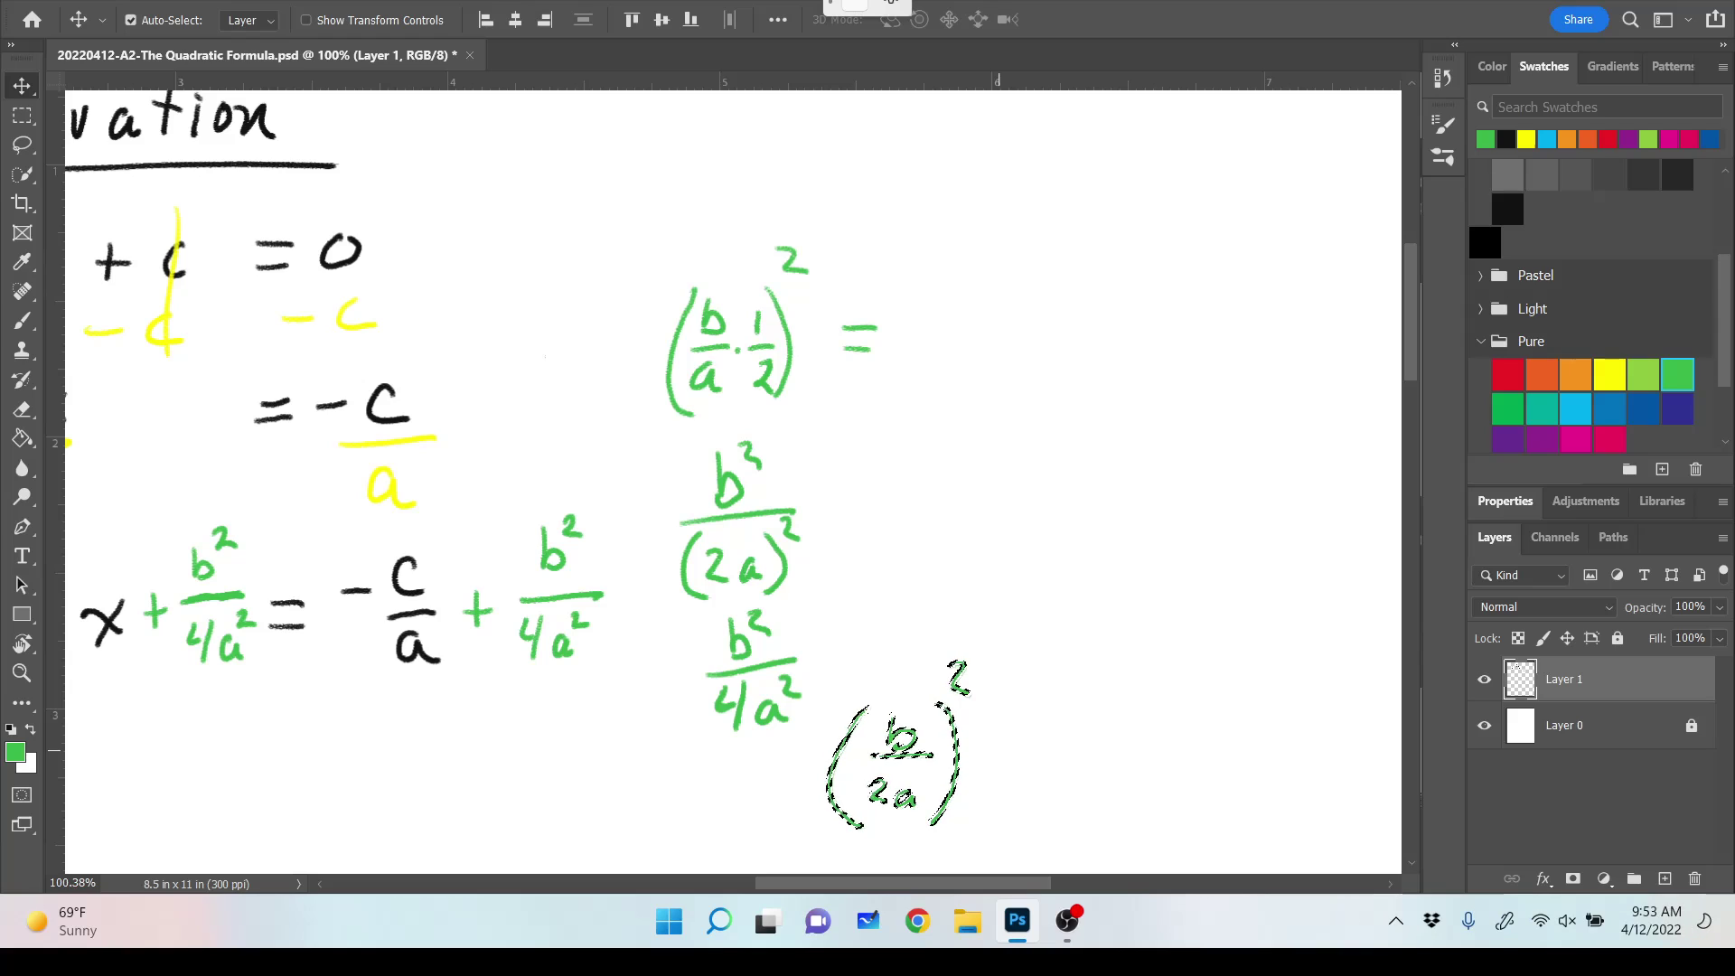
key("ctrl+d")
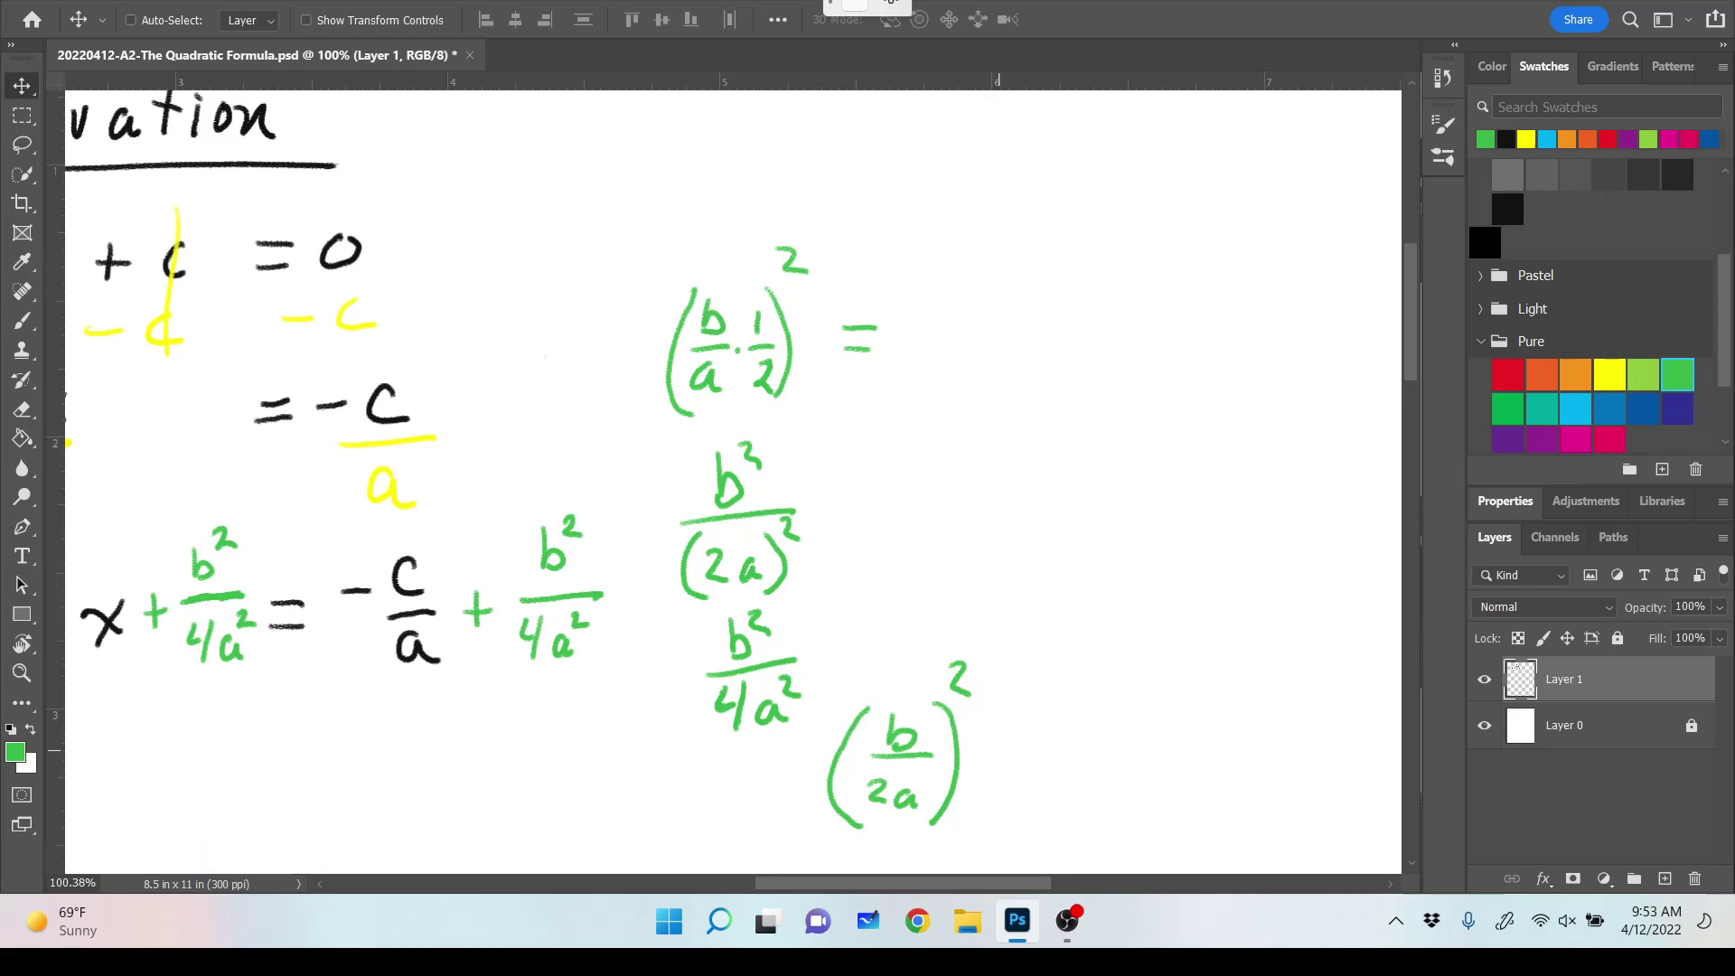
scroll(998, 452, "left", 5)
scroll(998, 452, "down", 3)
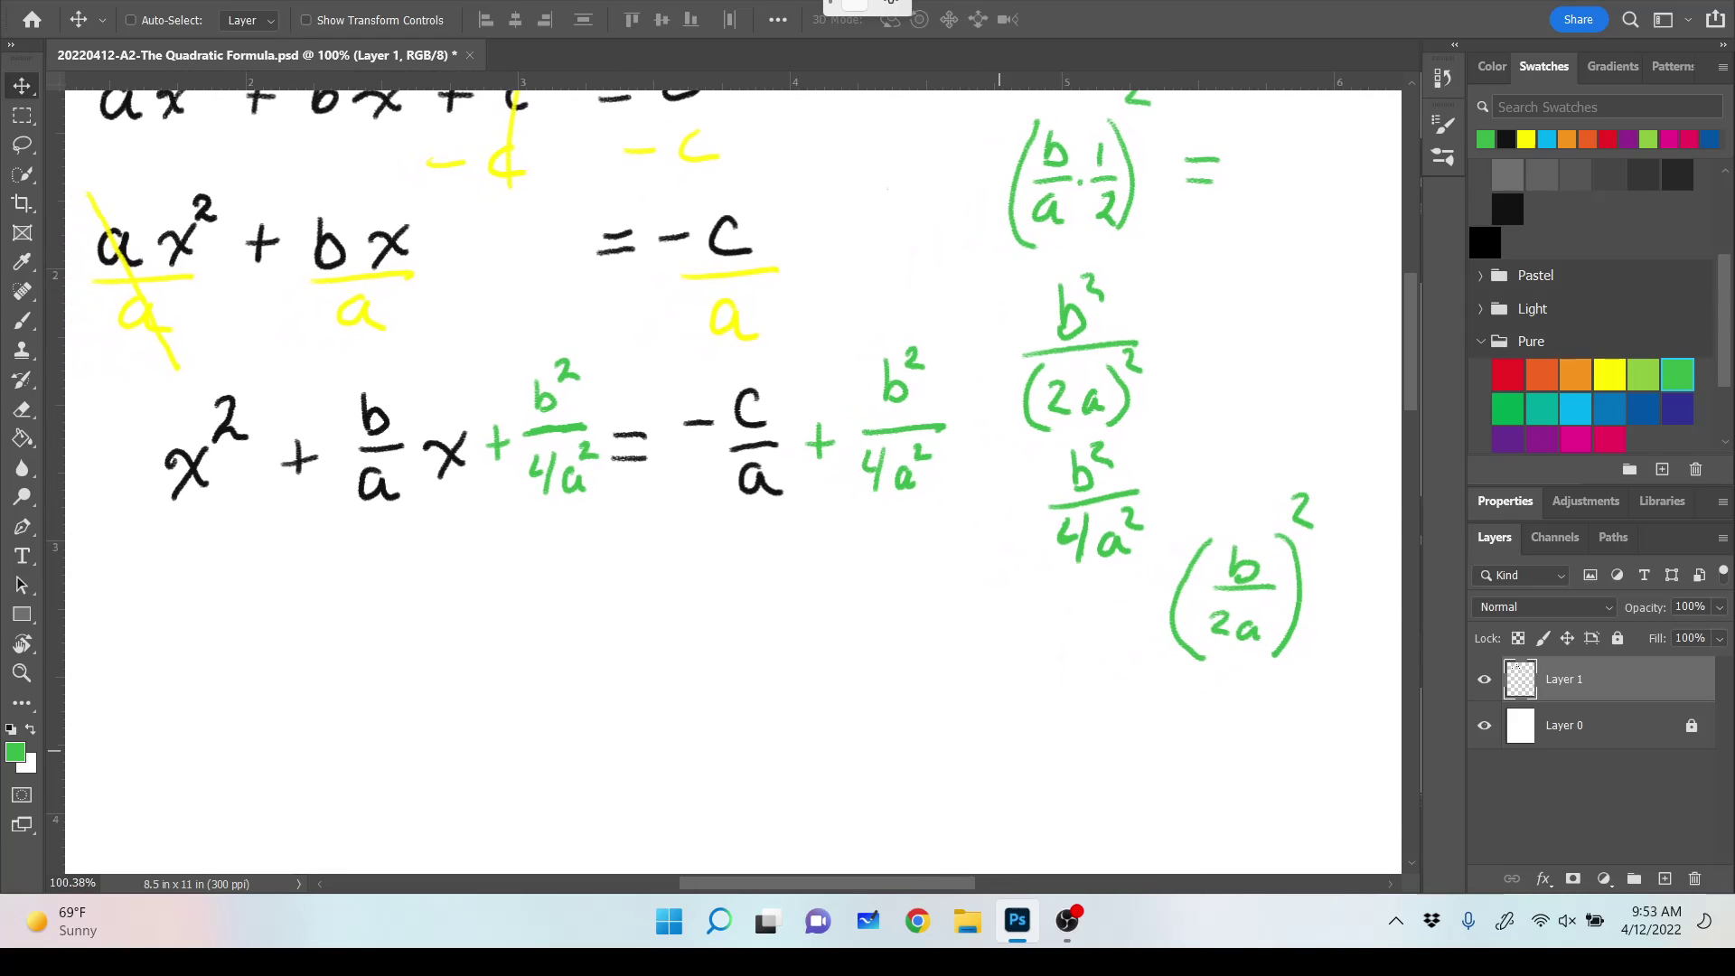
Handwrite (x + b/2a)² in black beneath the x² + (b/a)x + b²/4a² line.
scroll(733, 479, "left", 1)
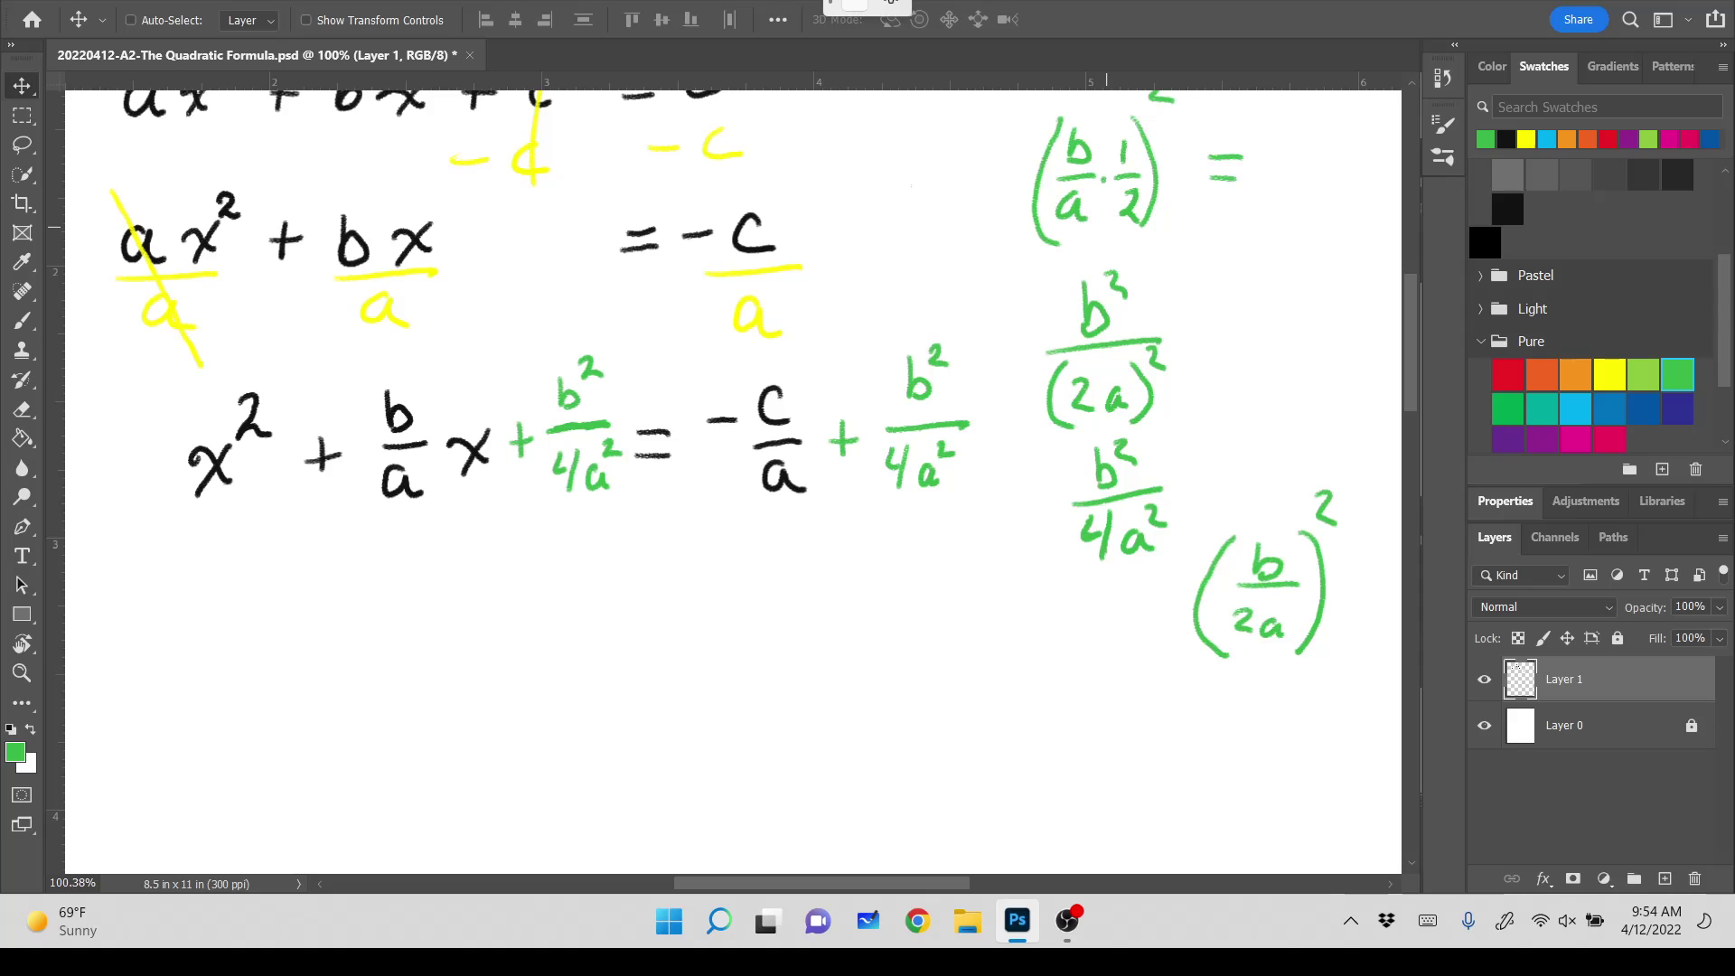
left_click(22, 320)
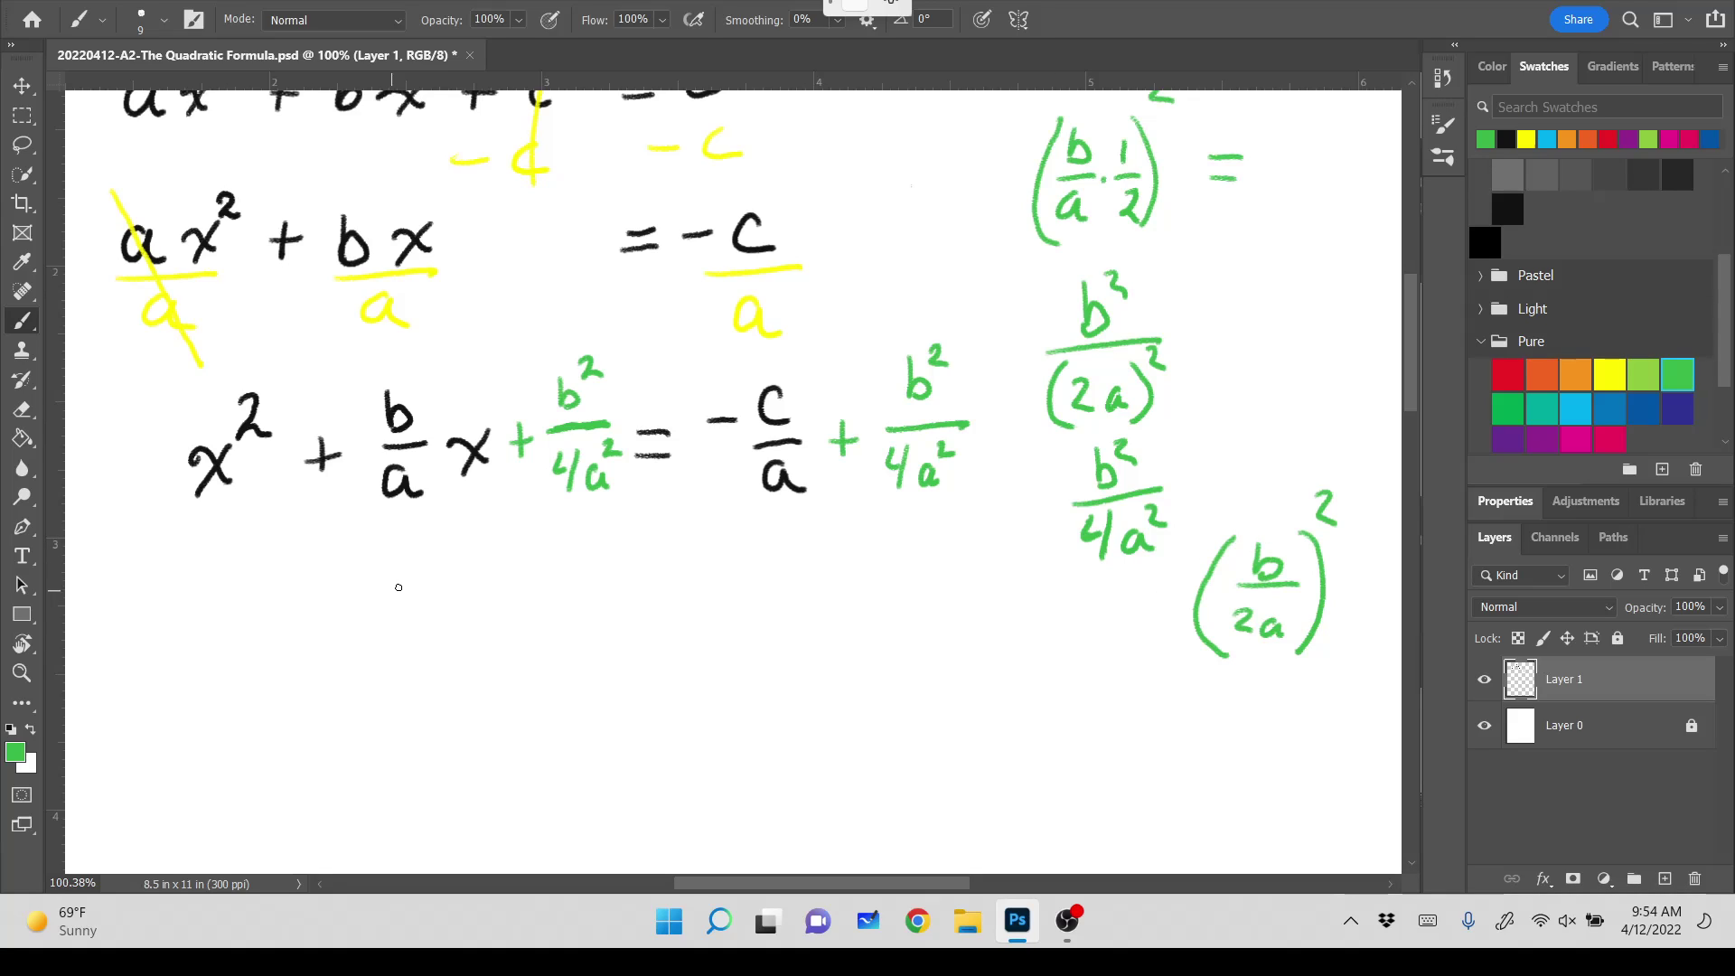
left_click(1507, 209)
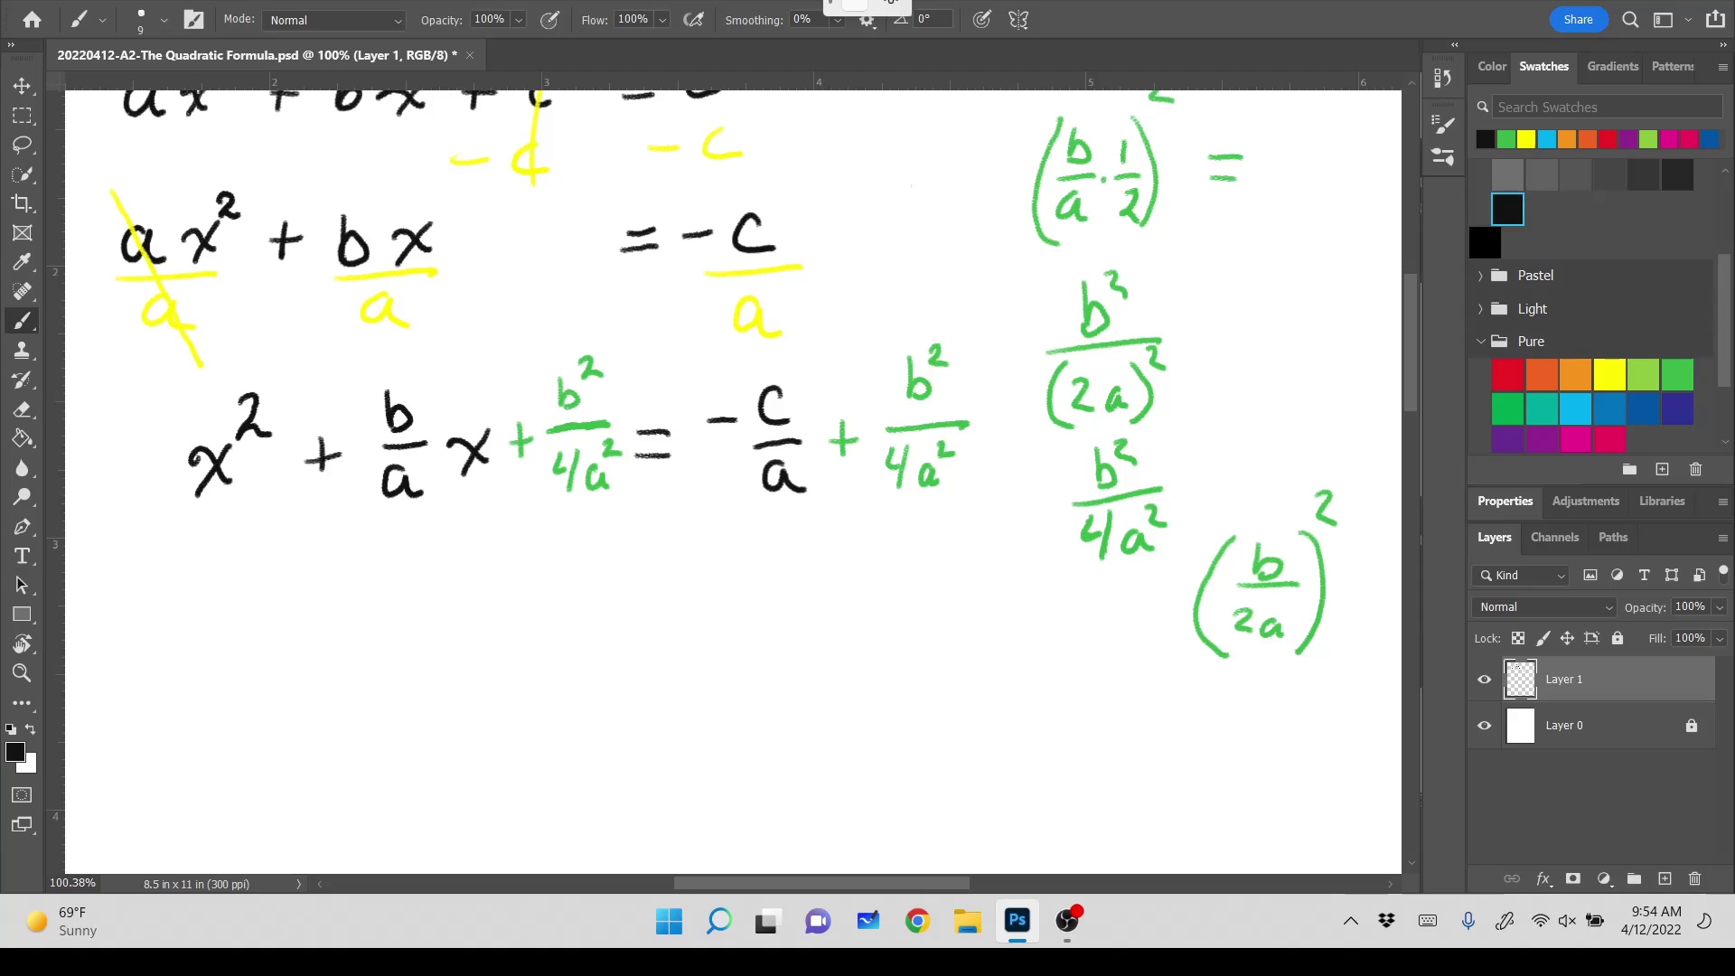
mouse_move(399, 562)
left_mouse_down()
mouse_move(380, 660)
mouse_move(416, 678)
mouse_move(435, 640)
mouse_move(418, 661)
left_mouse_up()
left_click_drag(474, 611, 476, 645)
left_click_drag(461, 631, 494, 626)
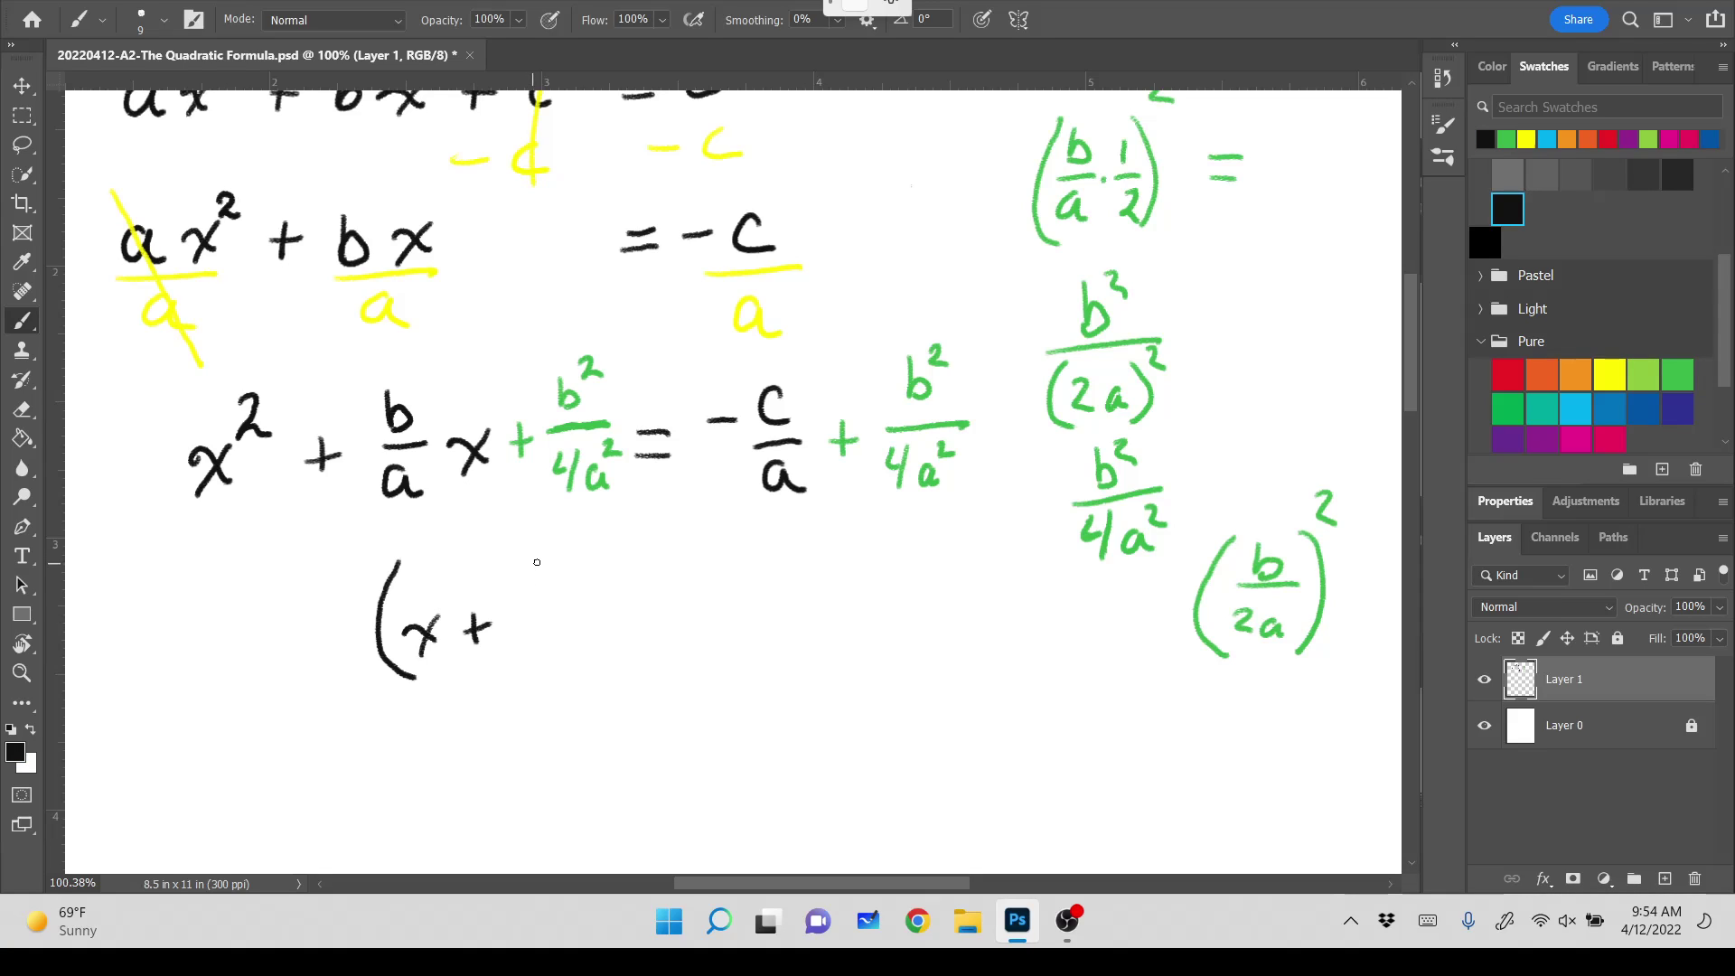
mouse_move(541, 557)
left_mouse_down()
mouse_move(543, 594)
mouse_move(571, 604)
mouse_move(566, 644)
mouse_move(606, 669)
left_mouse_up()
left_click_drag(603, 521, 628, 541)
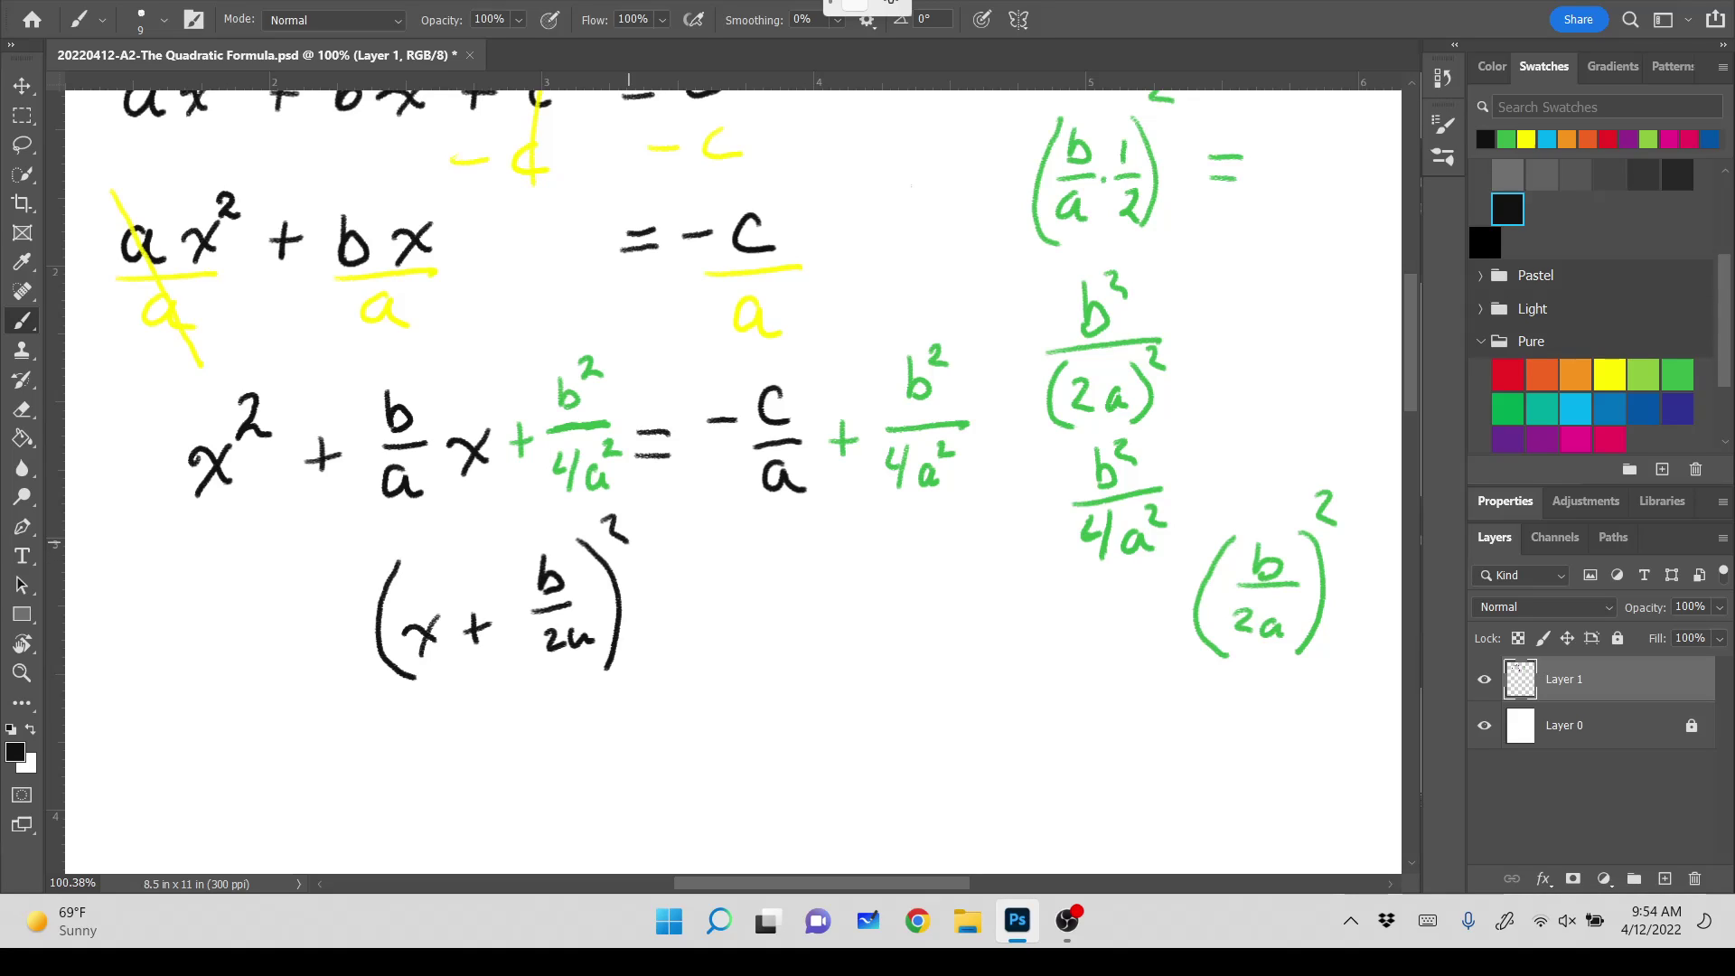
mouse_move(605, 519)
left_mouse_down()
mouse_move(609, 540)
mouse_move(635, 536)
left_mouse_up()
Erase and redraw the green plus before b²/4a².
scroll(961, 448, "up", 5)
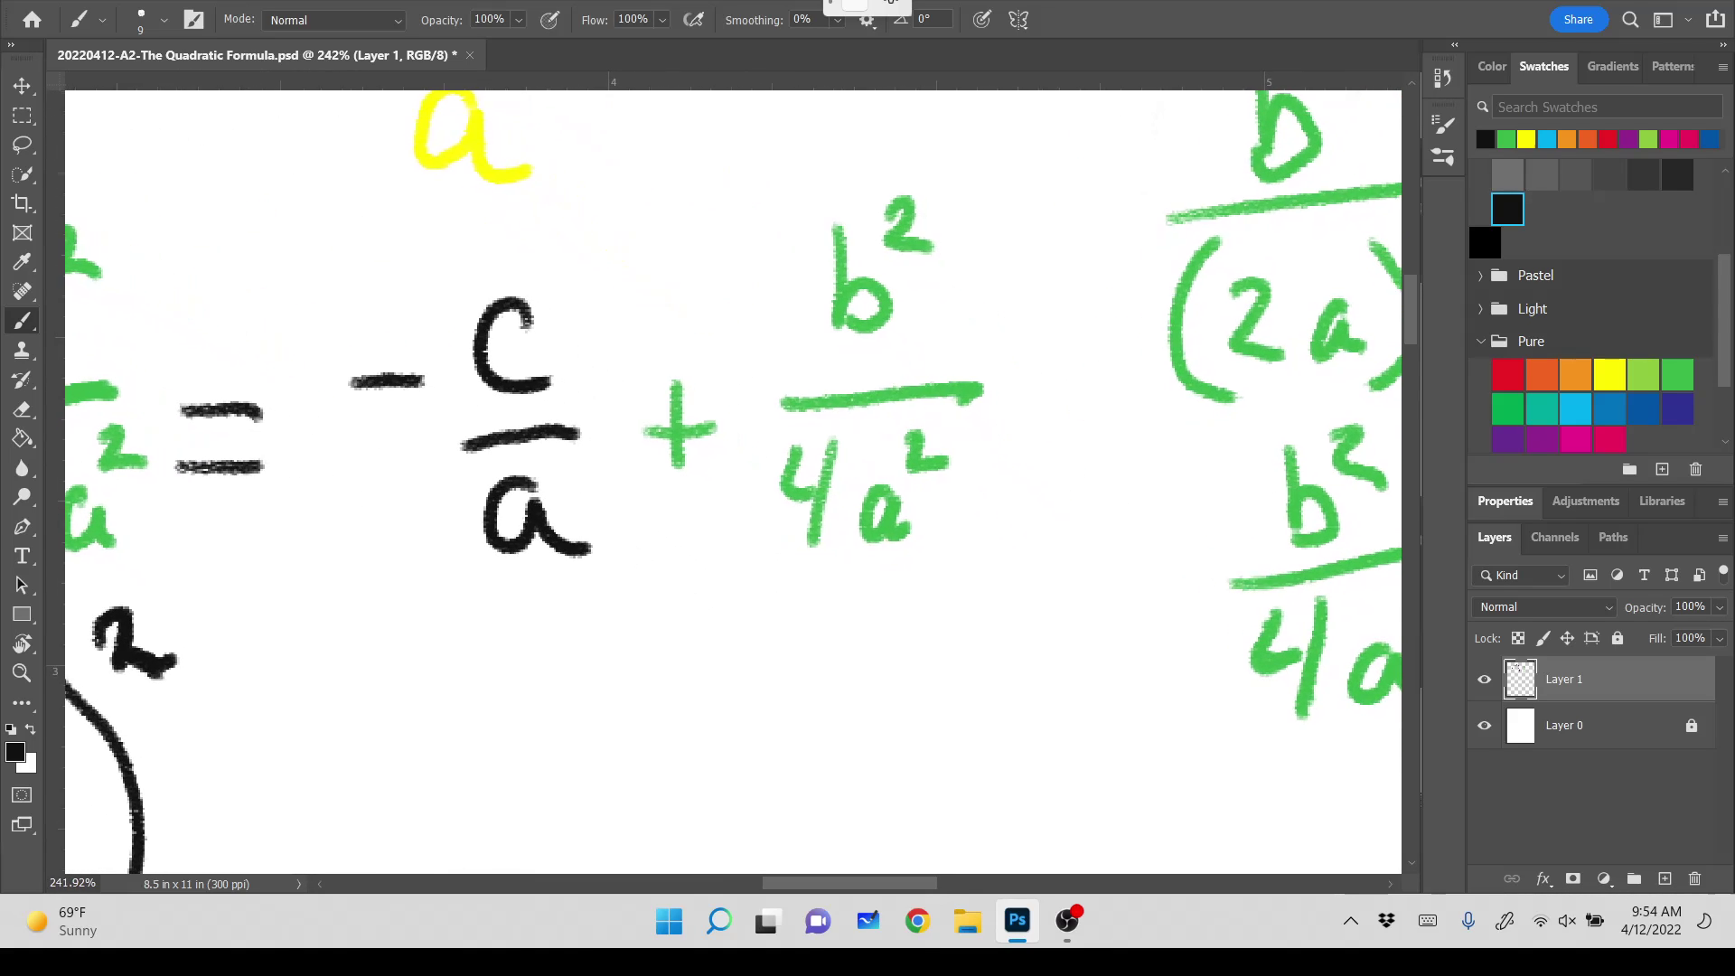
scroll(634, 535, "down", 1)
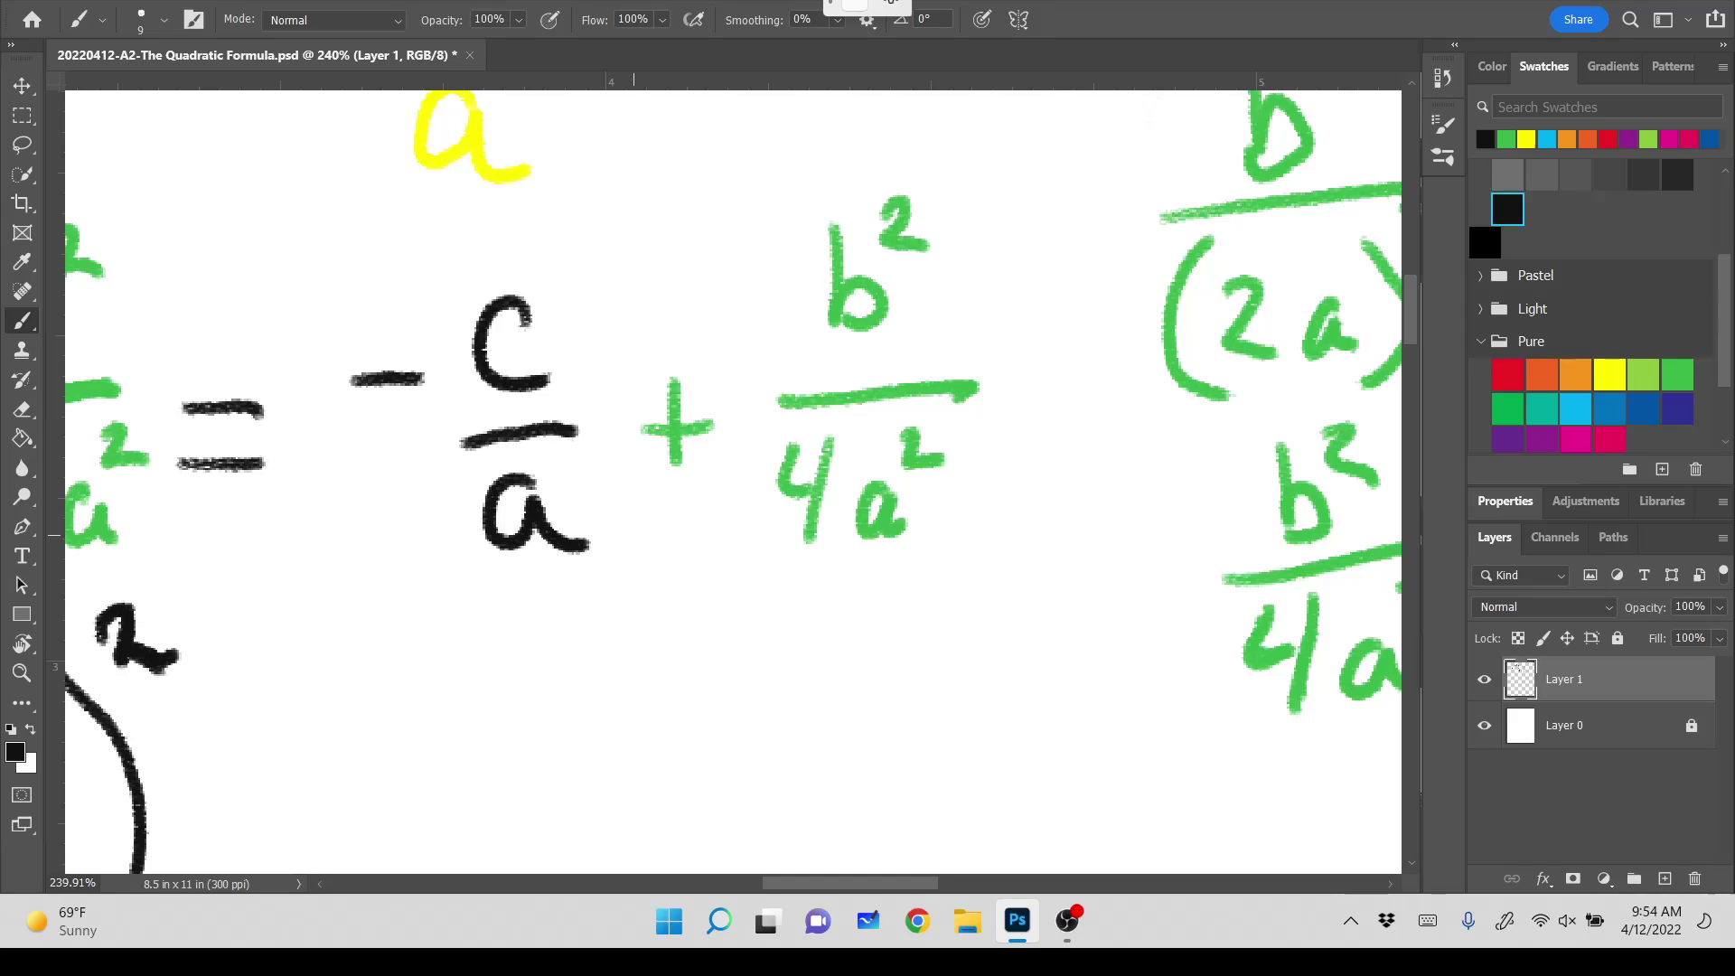
mouse_move(673, 388)
left_mouse_down()
mouse_move(709, 391)
mouse_move(651, 426)
left_mouse_up()
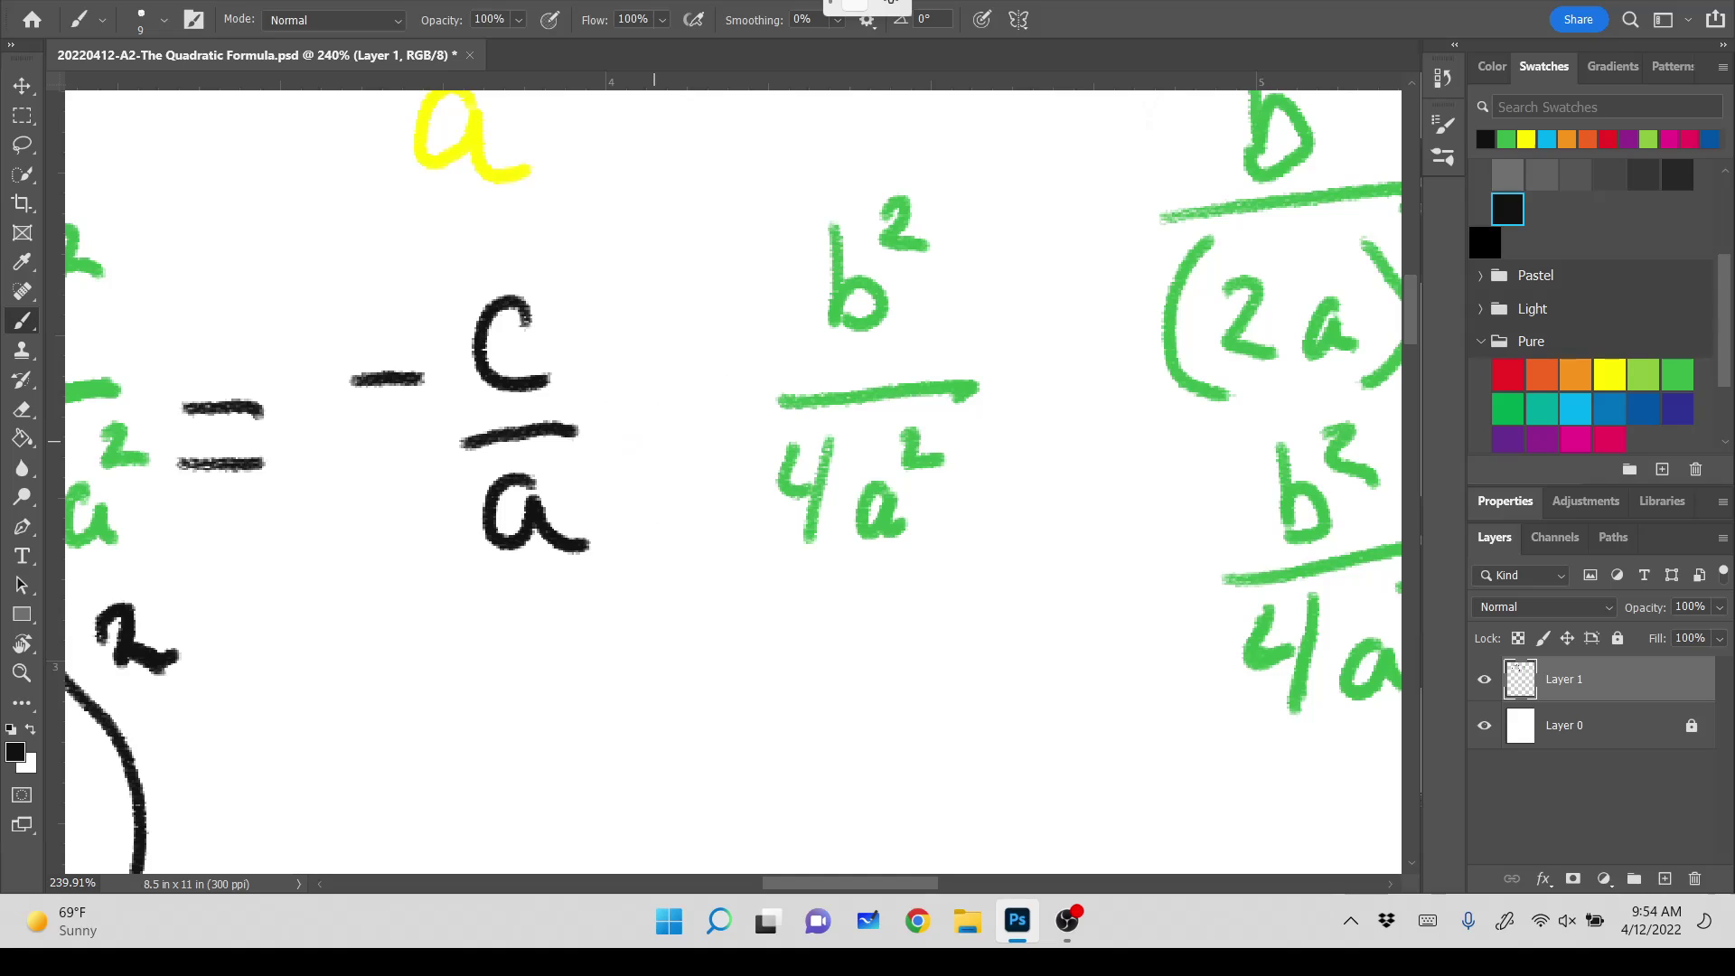
left_click(1683, 369)
left_click_drag(748, 381, 747, 432)
left_click_drag(723, 410, 776, 402)
Write a cyan (4a/4a) in parentheses multiplying −c/a.
left_click(1576, 409)
mouse_move(592, 231)
left_mouse_down()
mouse_move(560, 471)
mouse_move(604, 588)
left_mouse_up()
left_click_drag(587, 425, 687, 419)
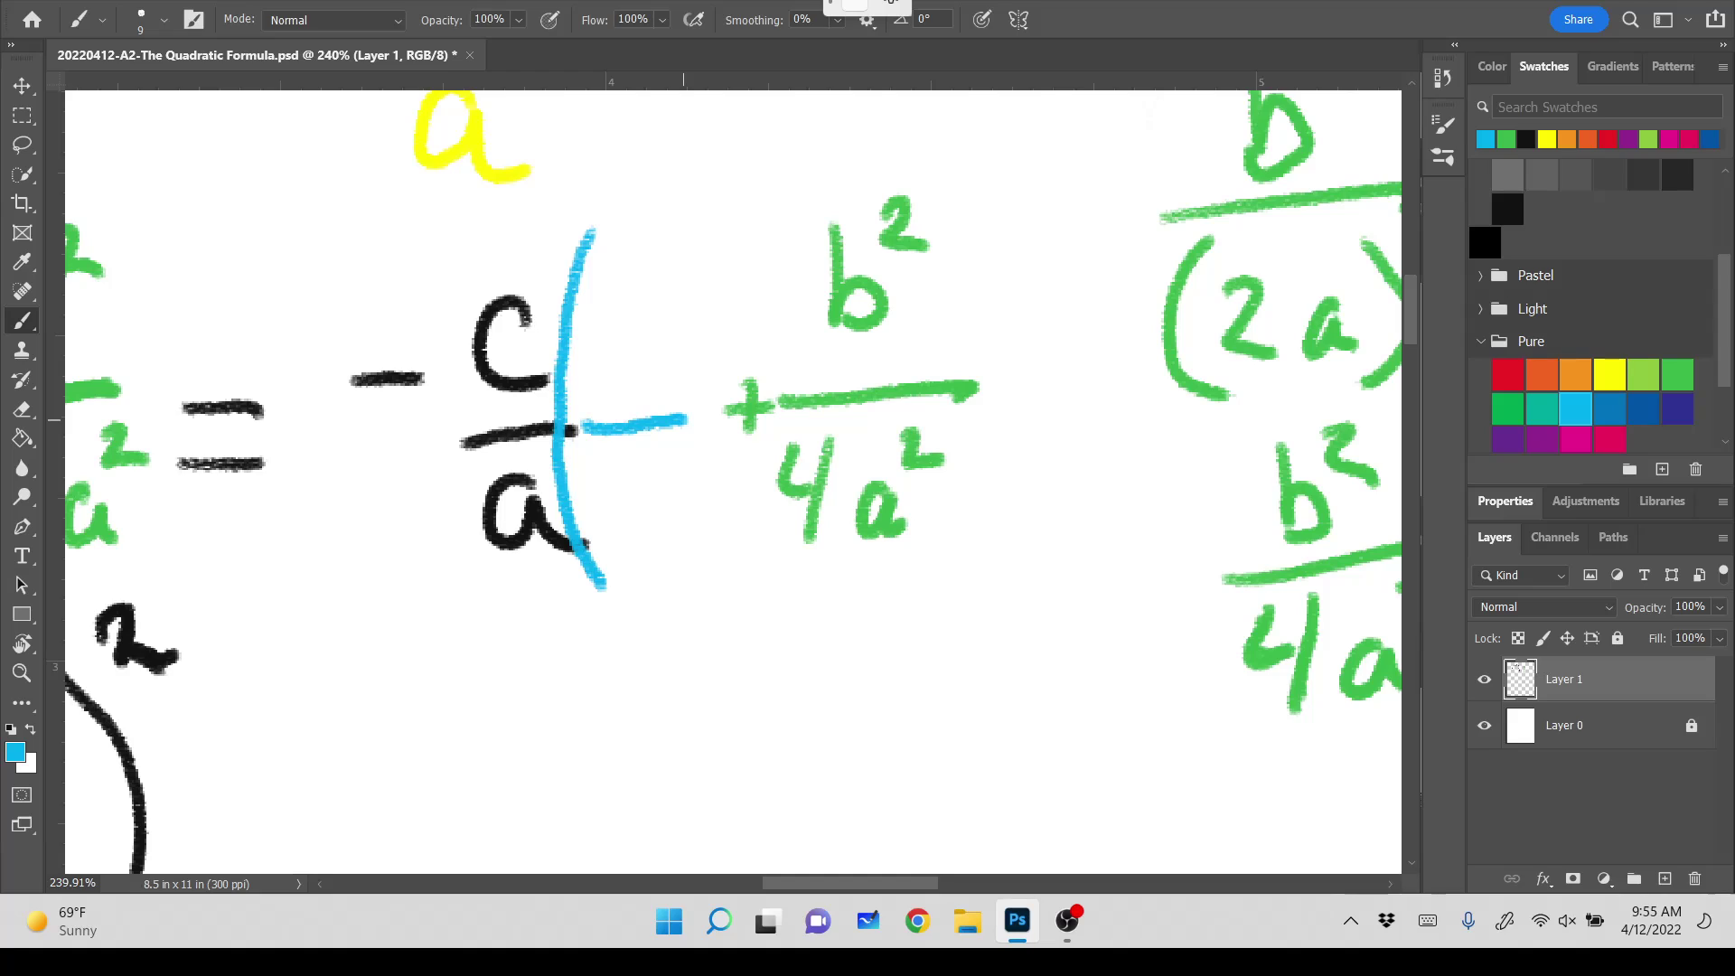
left_click_drag(578, 426, 692, 417)
mouse_move(594, 301)
left_mouse_down()
mouse_move(603, 346)
mouse_move(628, 337)
left_mouse_up()
left_click_drag(623, 302, 616, 370)
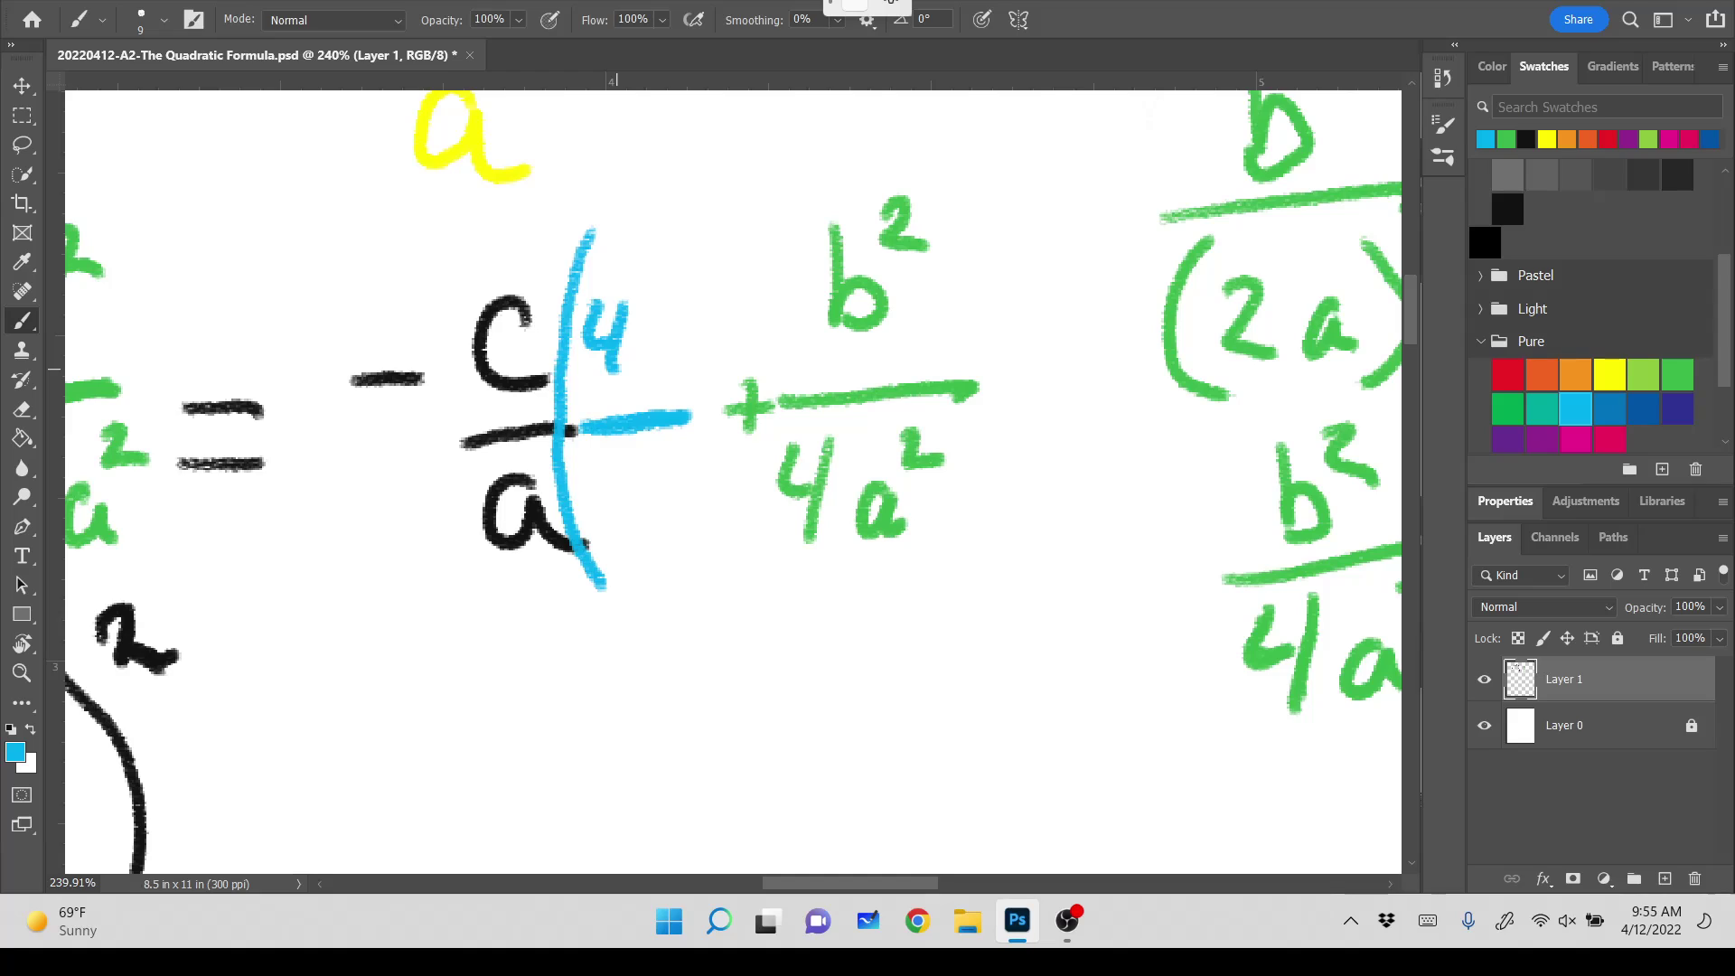
mouse_move(669, 341)
left_mouse_down()
mouse_move(651, 337)
mouse_move(694, 387)
left_mouse_up()
mouse_move(599, 481)
left_mouse_down()
mouse_move(643, 516)
mouse_move(687, 502)
left_mouse_up()
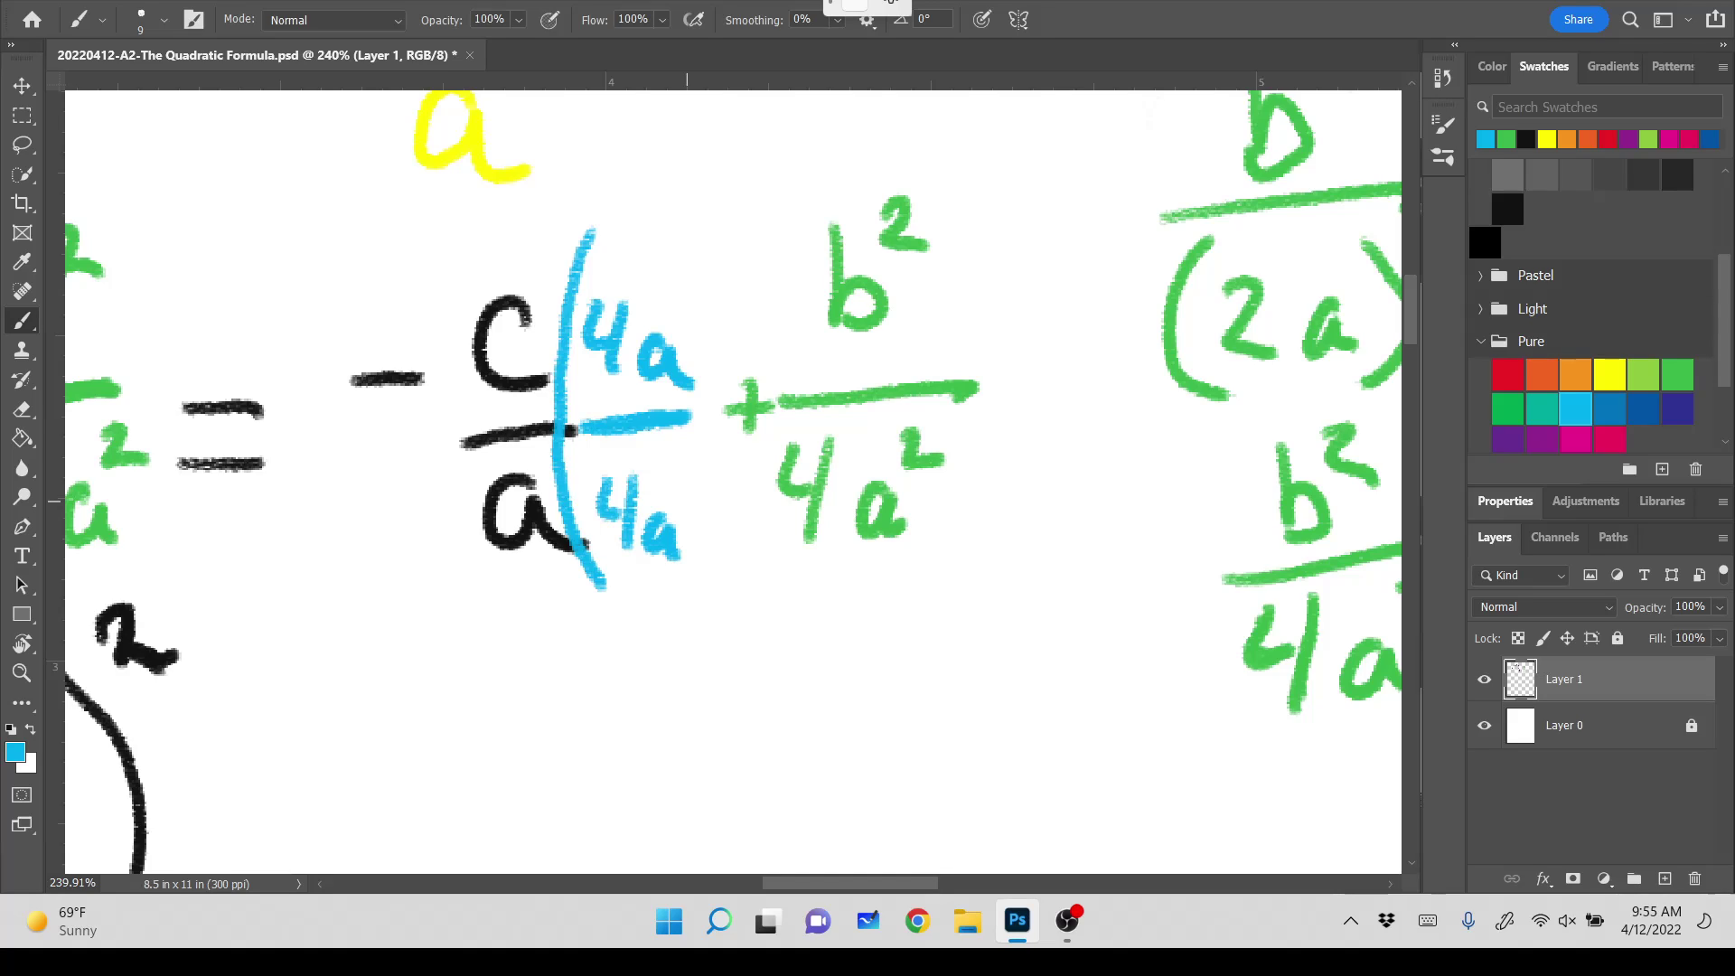
mouse_move(652, 233)
left_mouse_down()
mouse_move(724, 500)
mouse_move(668, 639)
left_mouse_up()
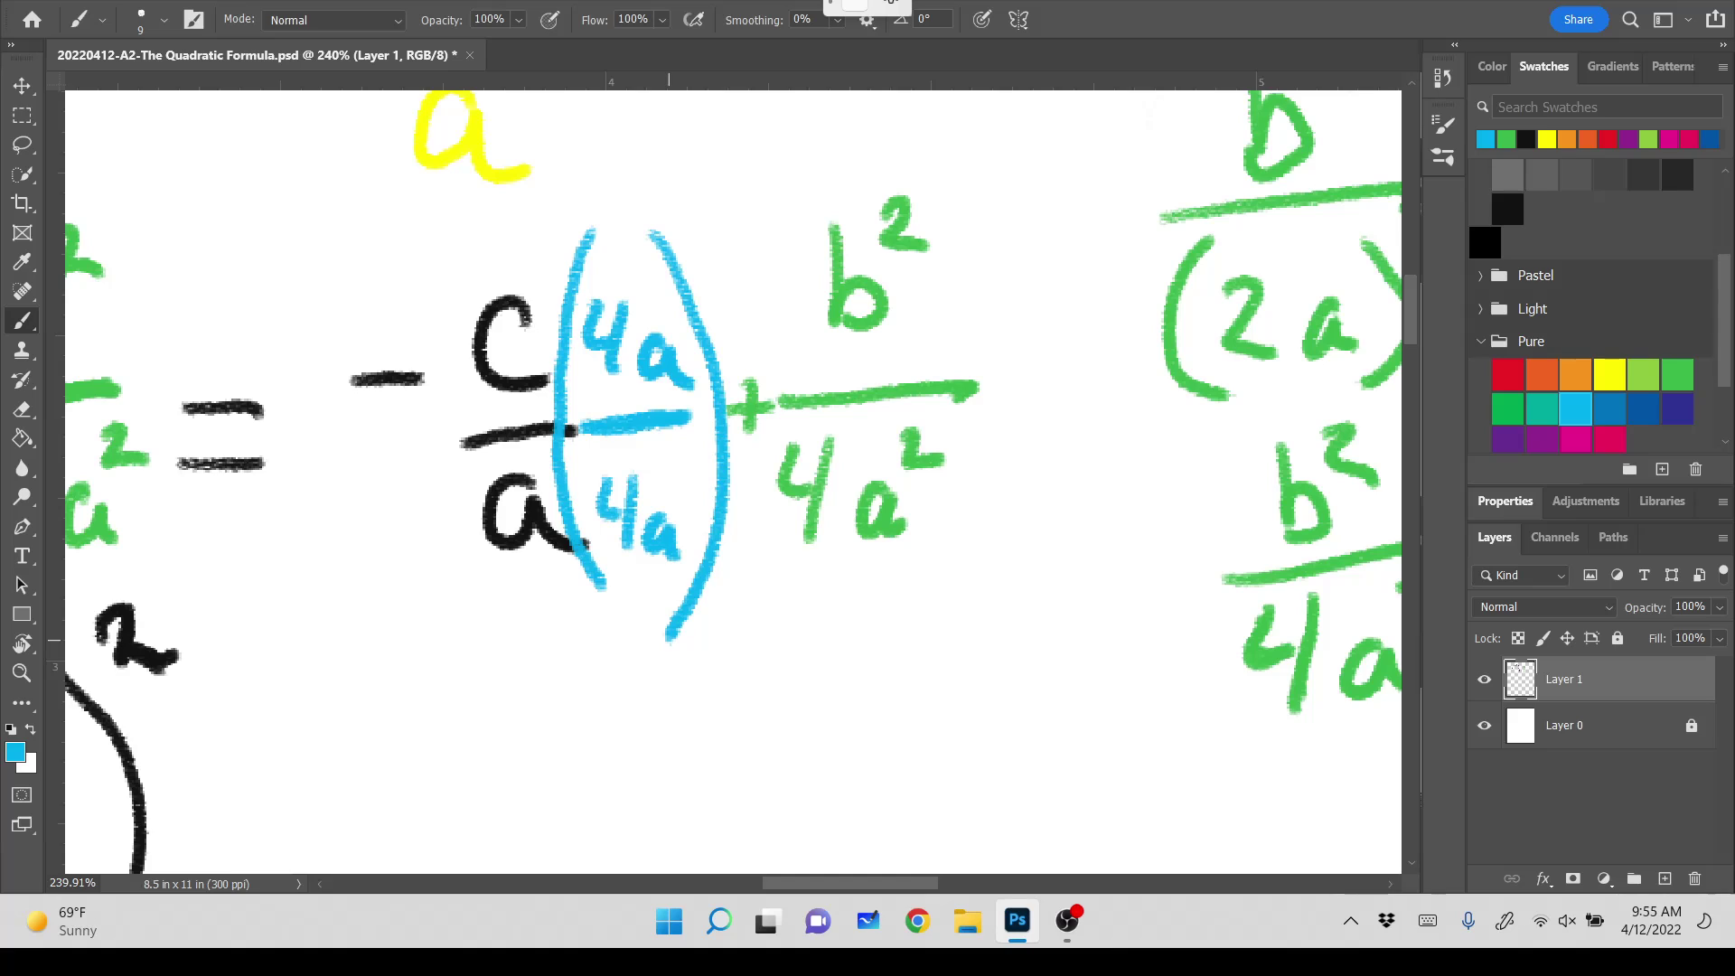
Write 4ac over 4a² in cyan at the upper right.
scroll(287, 516, "down", 2)
scroll(723, 452, "up", 3)
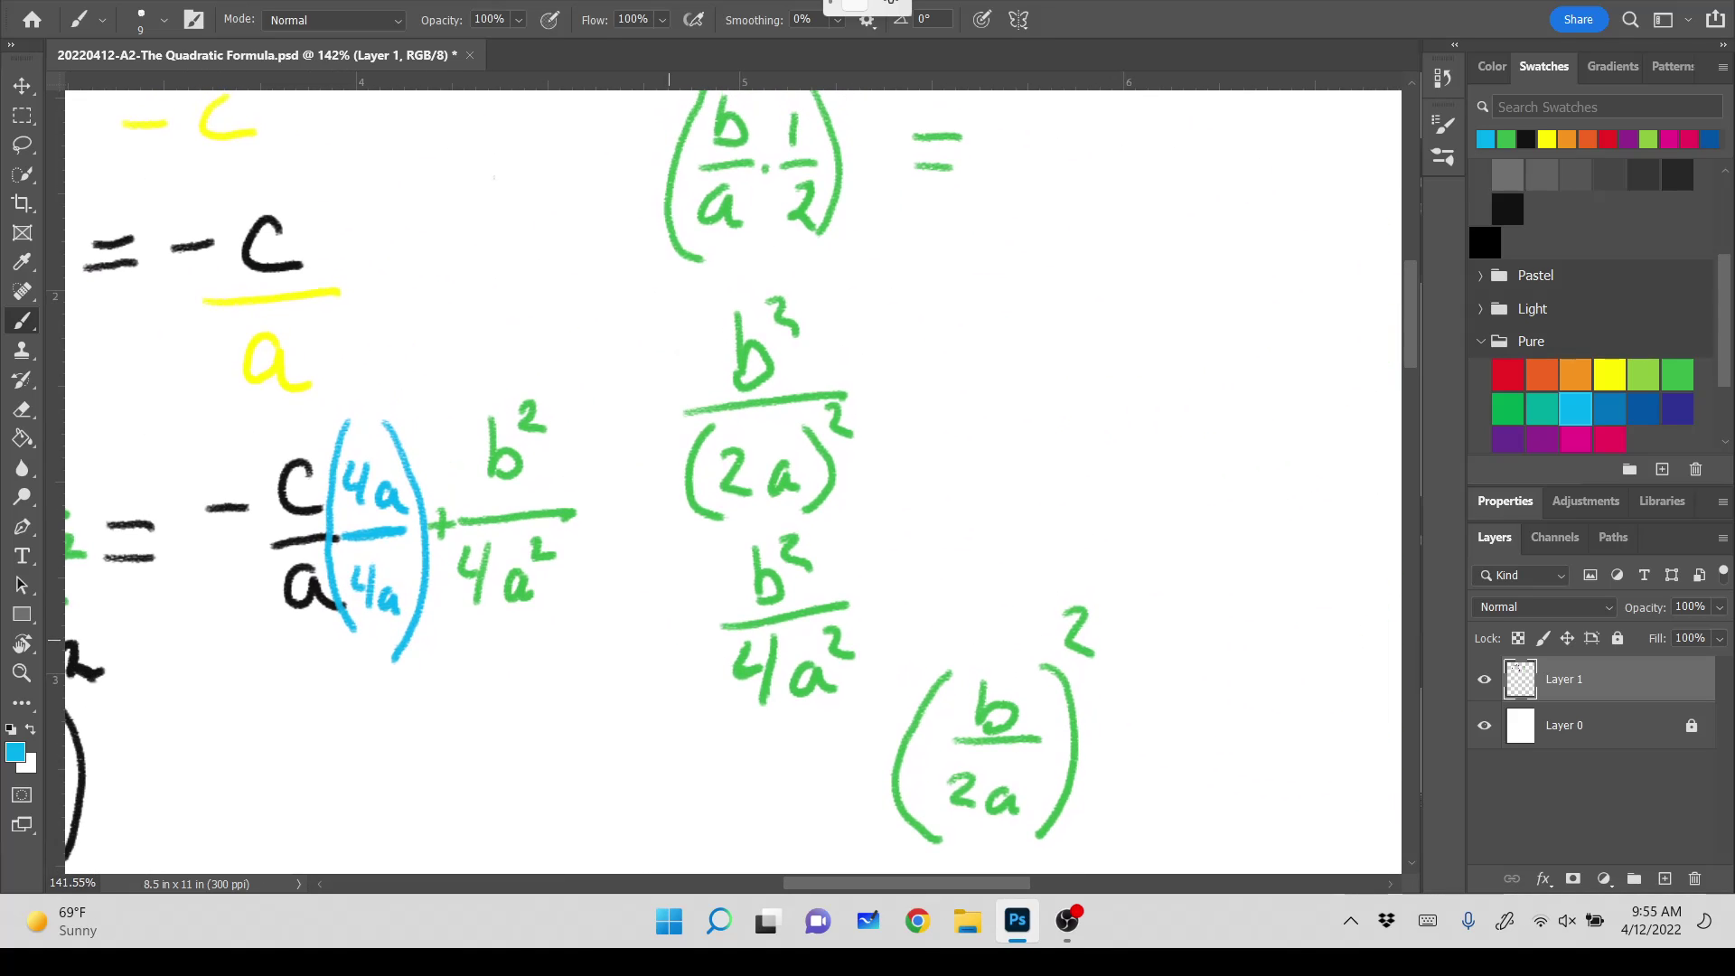
mouse_move(1027, 267)
left_mouse_down()
mouse_move(1020, 294)
mouse_move(1054, 287)
left_mouse_up()
mouse_move(1048, 267)
left_mouse_down()
mouse_move(1099, 334)
mouse_move(1142, 331)
left_mouse_up()
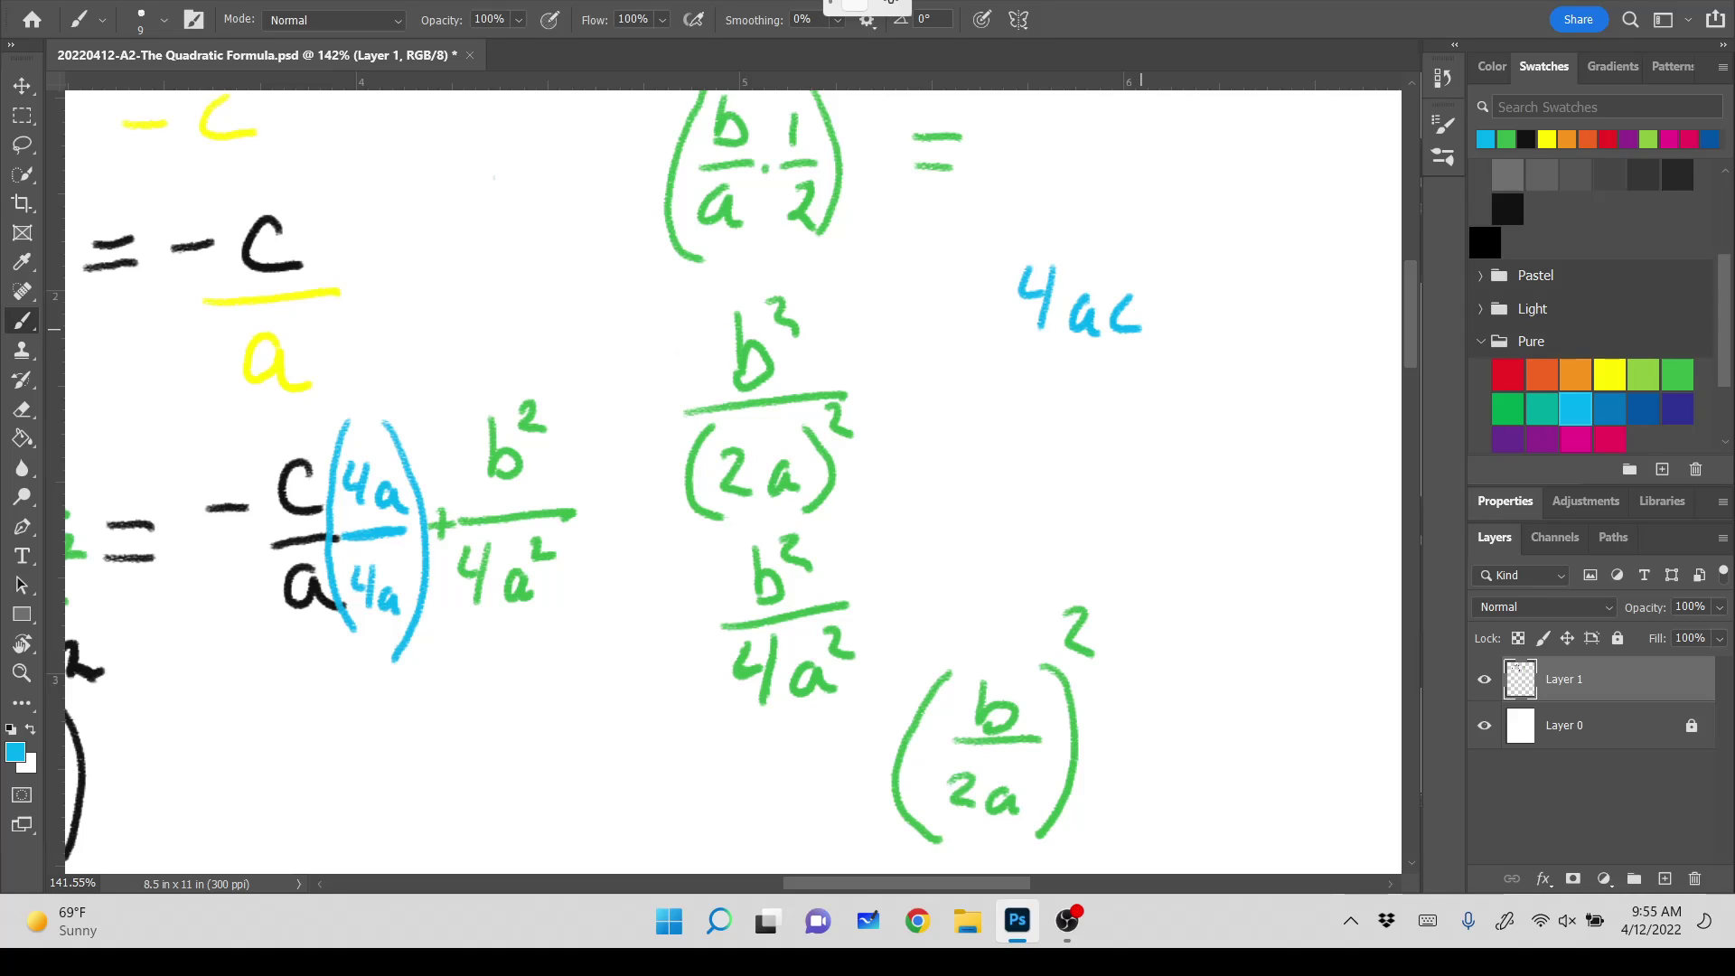
left_click_drag(1016, 356, 1154, 349)
mouse_move(1039, 380)
left_mouse_down()
mouse_move(1037, 412)
mouse_move(1064, 407)
left_mouse_up()
mouse_move(1059, 383)
left_mouse_down()
mouse_move(1050, 435)
mouse_move(1104, 446)
left_mouse_up()
left_click_drag(1112, 387, 1135, 398)
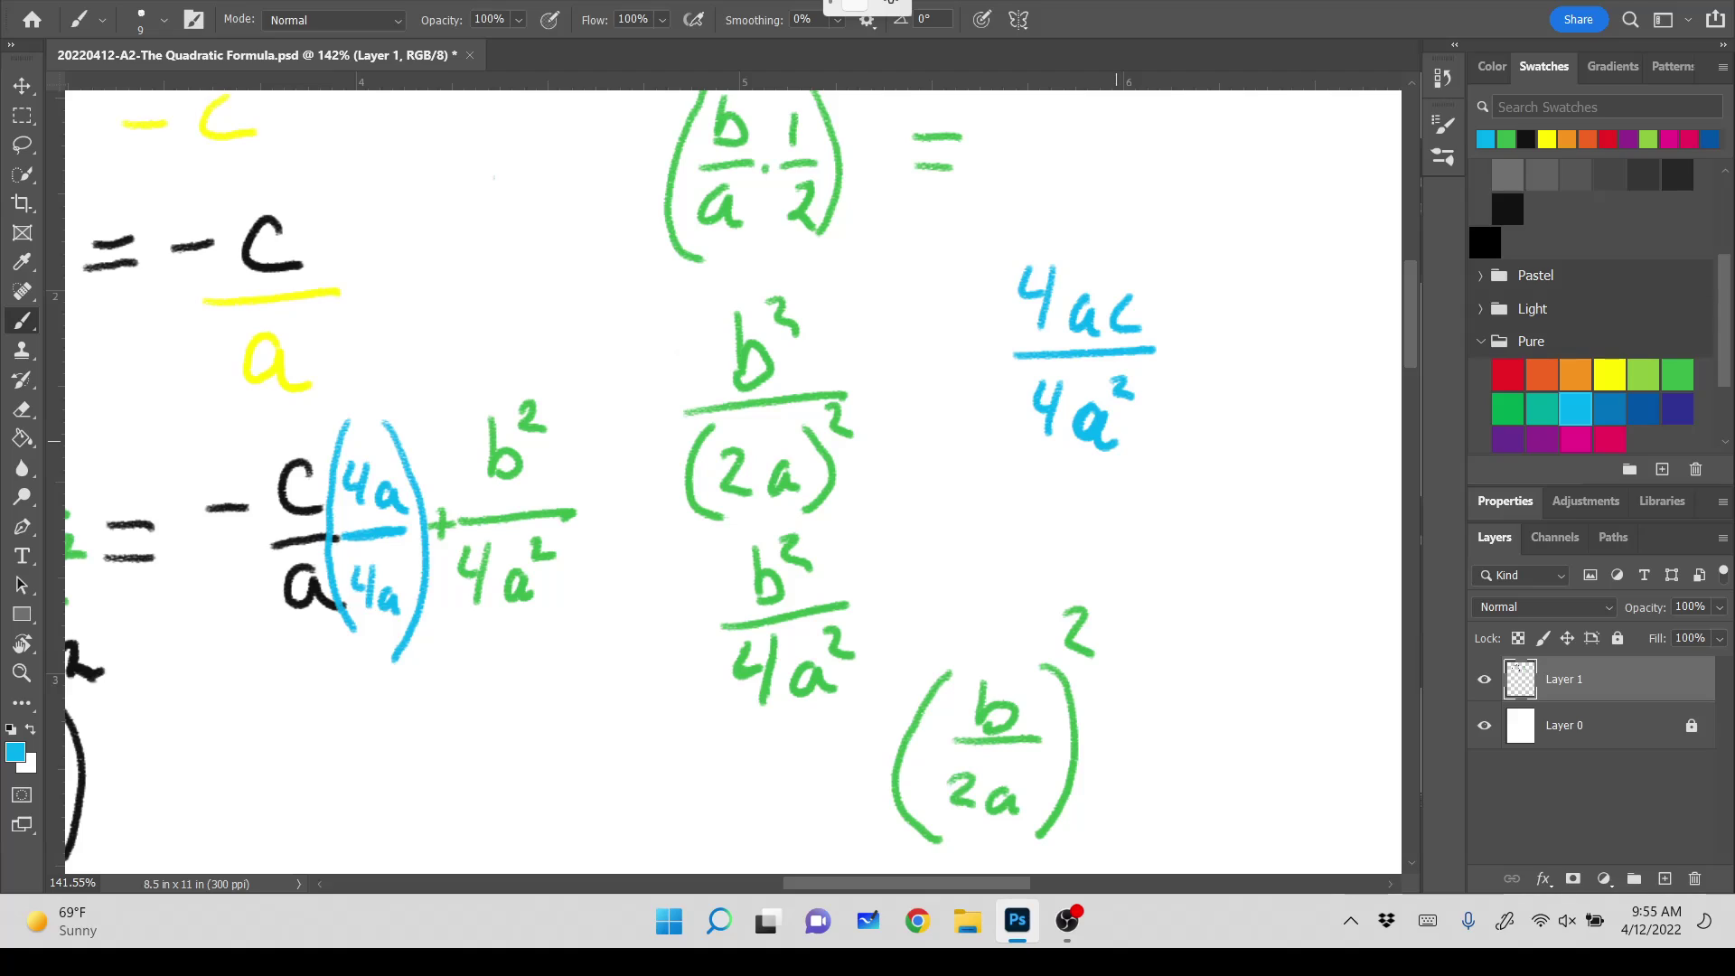
Add + b²/4a² and a leading minus to form −4ac/4a² + b²/4a².
left_click_drag(1189, 329, 1186, 371)
left_click_drag(1168, 350, 1218, 347)
mouse_move(1271, 264)
left_mouse_down()
mouse_move(1268, 310)
mouse_move(1334, 271)
left_mouse_up()
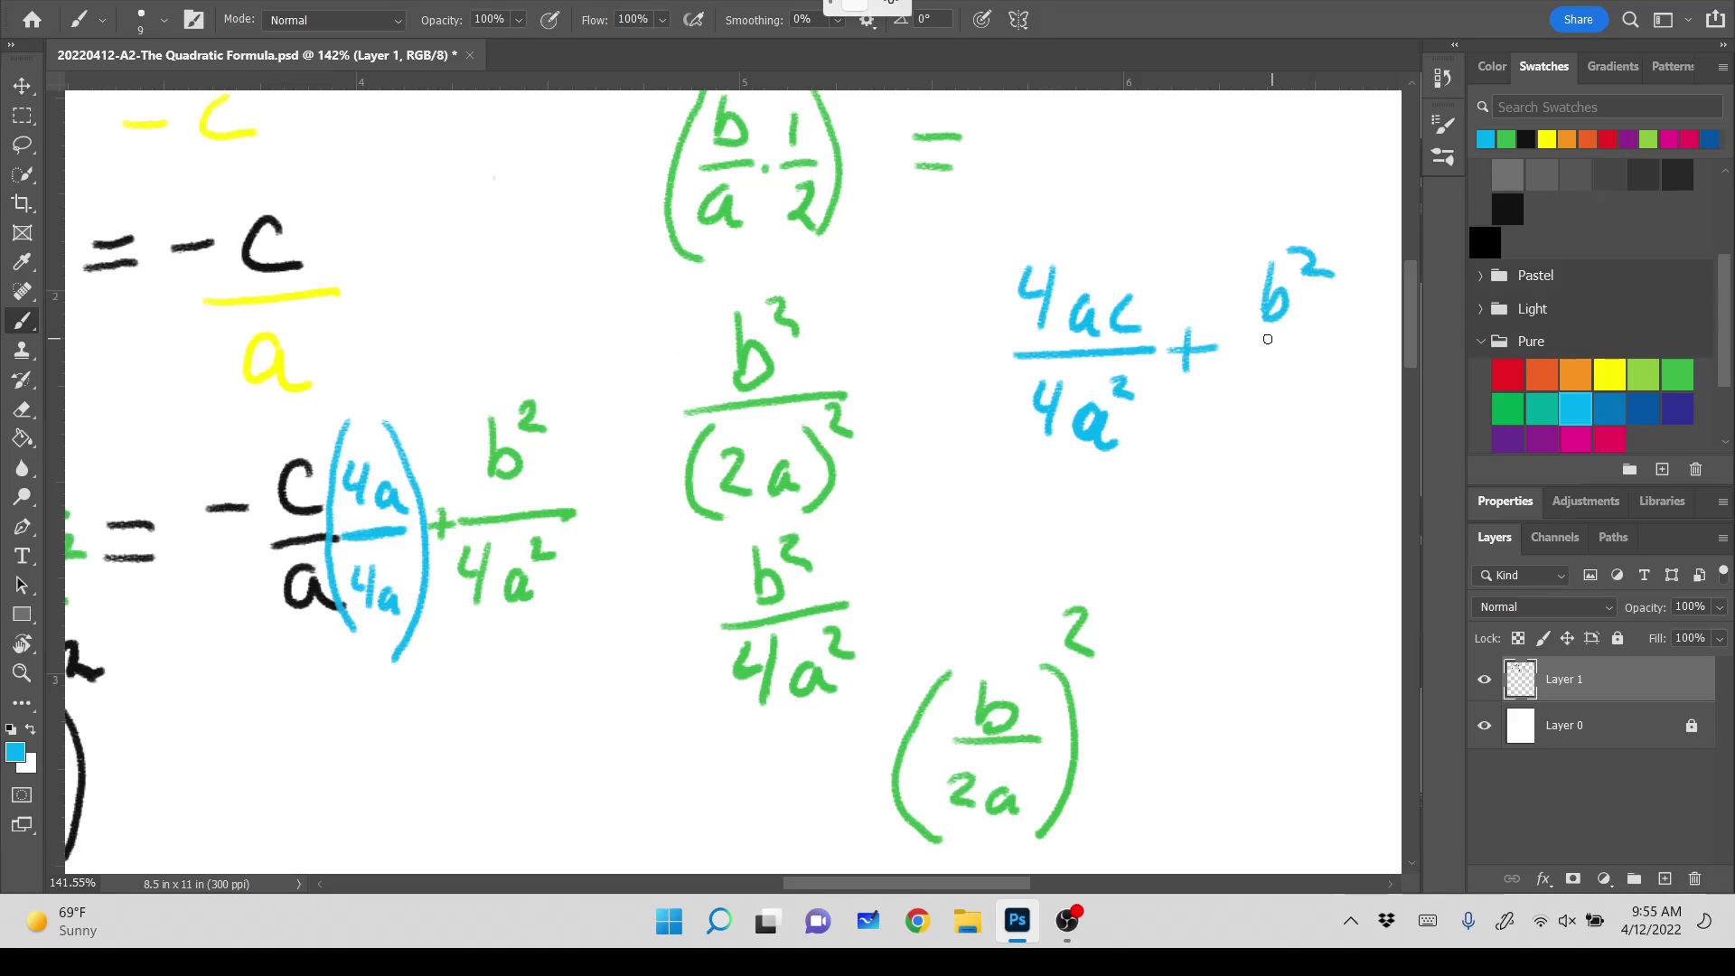
mouse_move(1248, 346)
left_mouse_down()
mouse_move(1318, 343)
mouse_move(1269, 404)
left_mouse_up()
mouse_move(1263, 384)
left_mouse_down()
mouse_move(1265, 428)
mouse_move(1311, 436)
mouse_move(1320, 389)
mouse_move(1336, 390)
left_mouse_up()
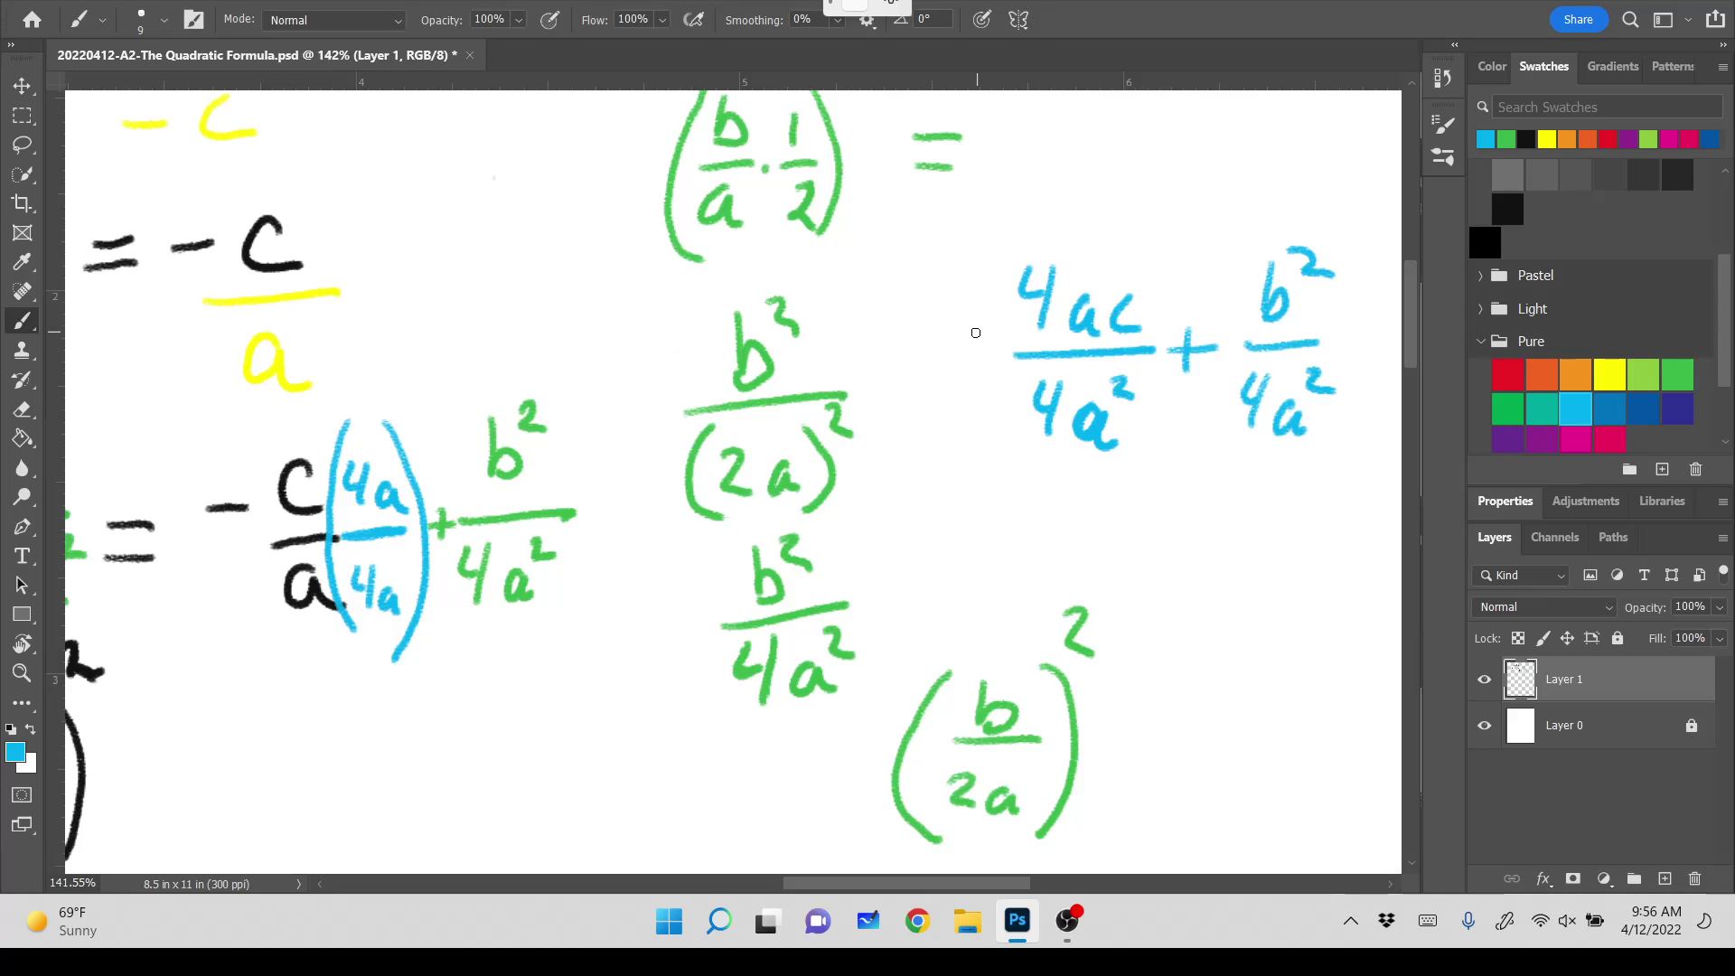
left_click_drag(956, 334, 994, 330)
Underline the right-hand side with a wavy line and an arrow to the cyan sum.
mouse_move(241, 639)
left_mouse_down()
mouse_move(527, 661)
mouse_move(565, 642)
mouse_move(623, 719)
mouse_move(723, 747)
mouse_move(840, 704)
mouse_move(1016, 514)
mouse_move(1001, 516)
mouse_move(1017, 559)
left_mouse_up()
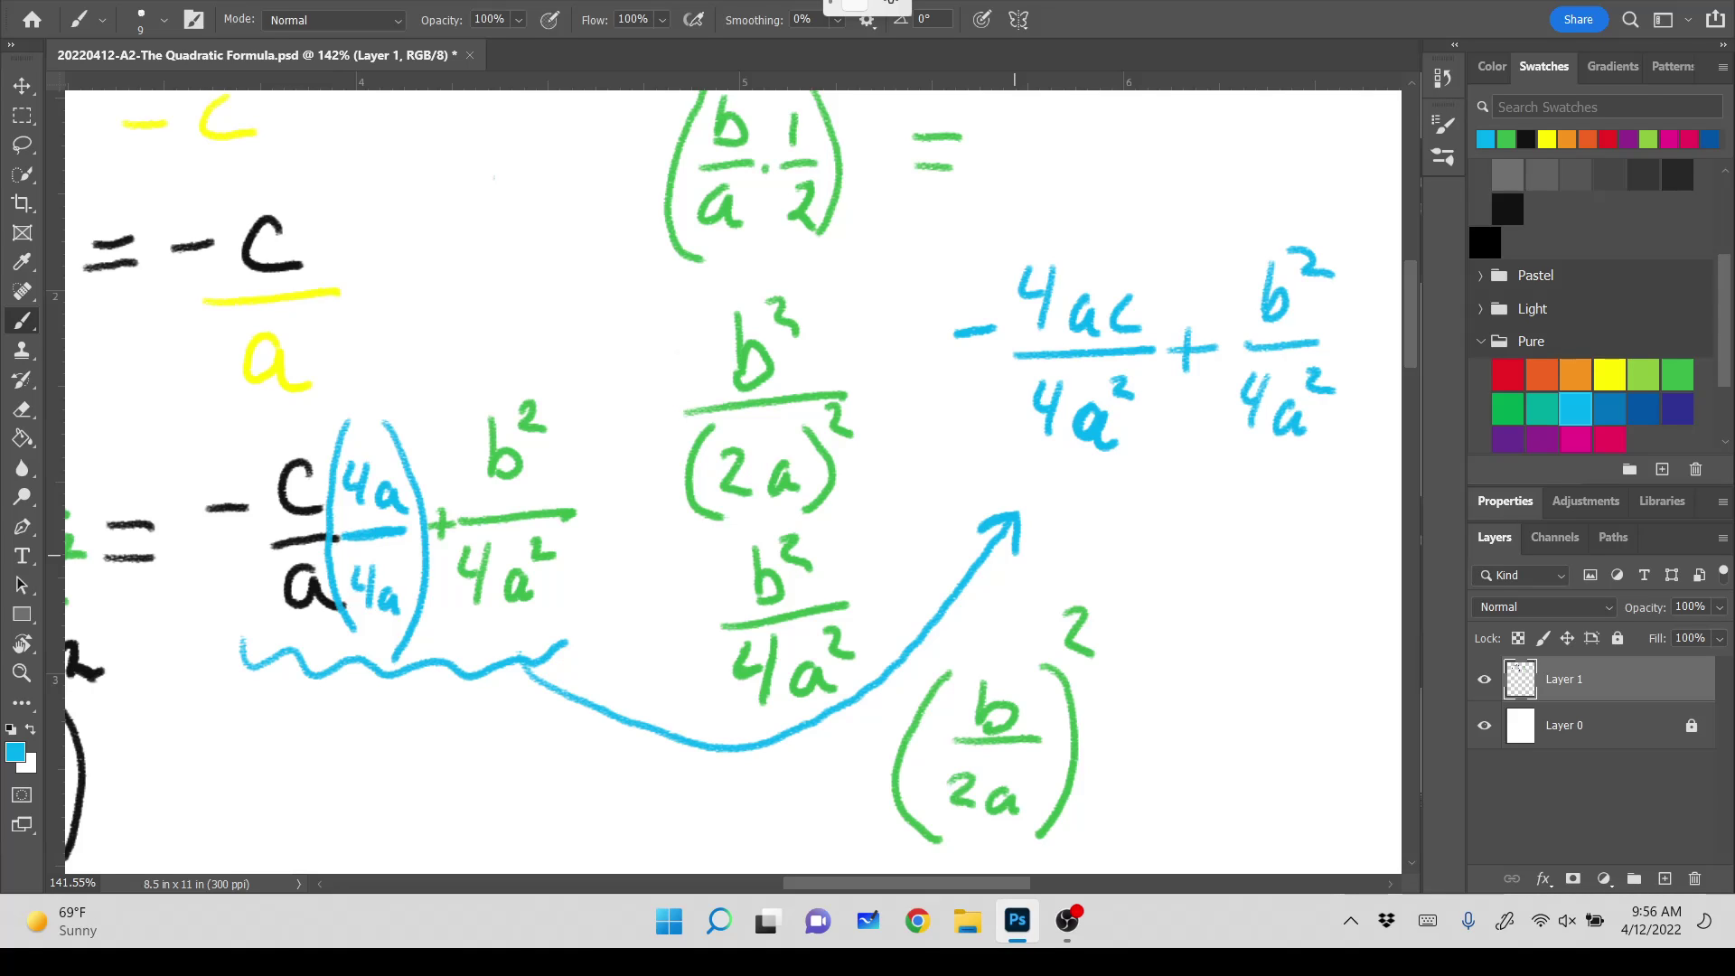
scroll(733, 480, "left", 10)
scroll(734, 481, "down", 3)
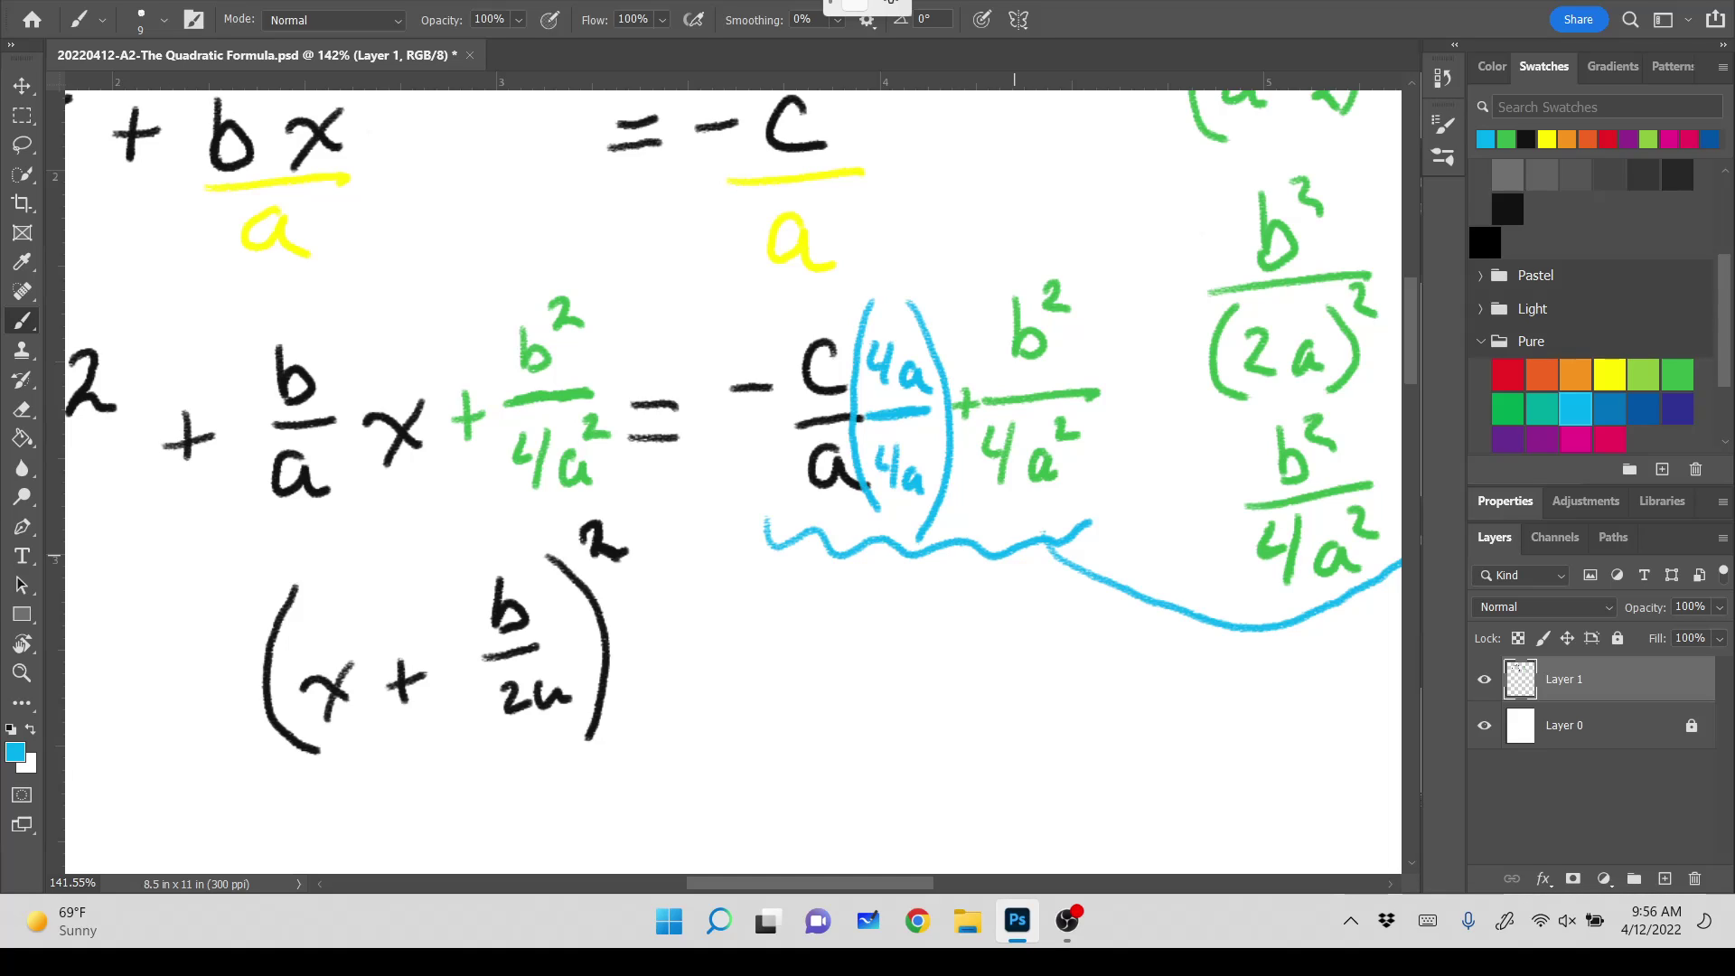
scroll(732, 479, "right", 10)
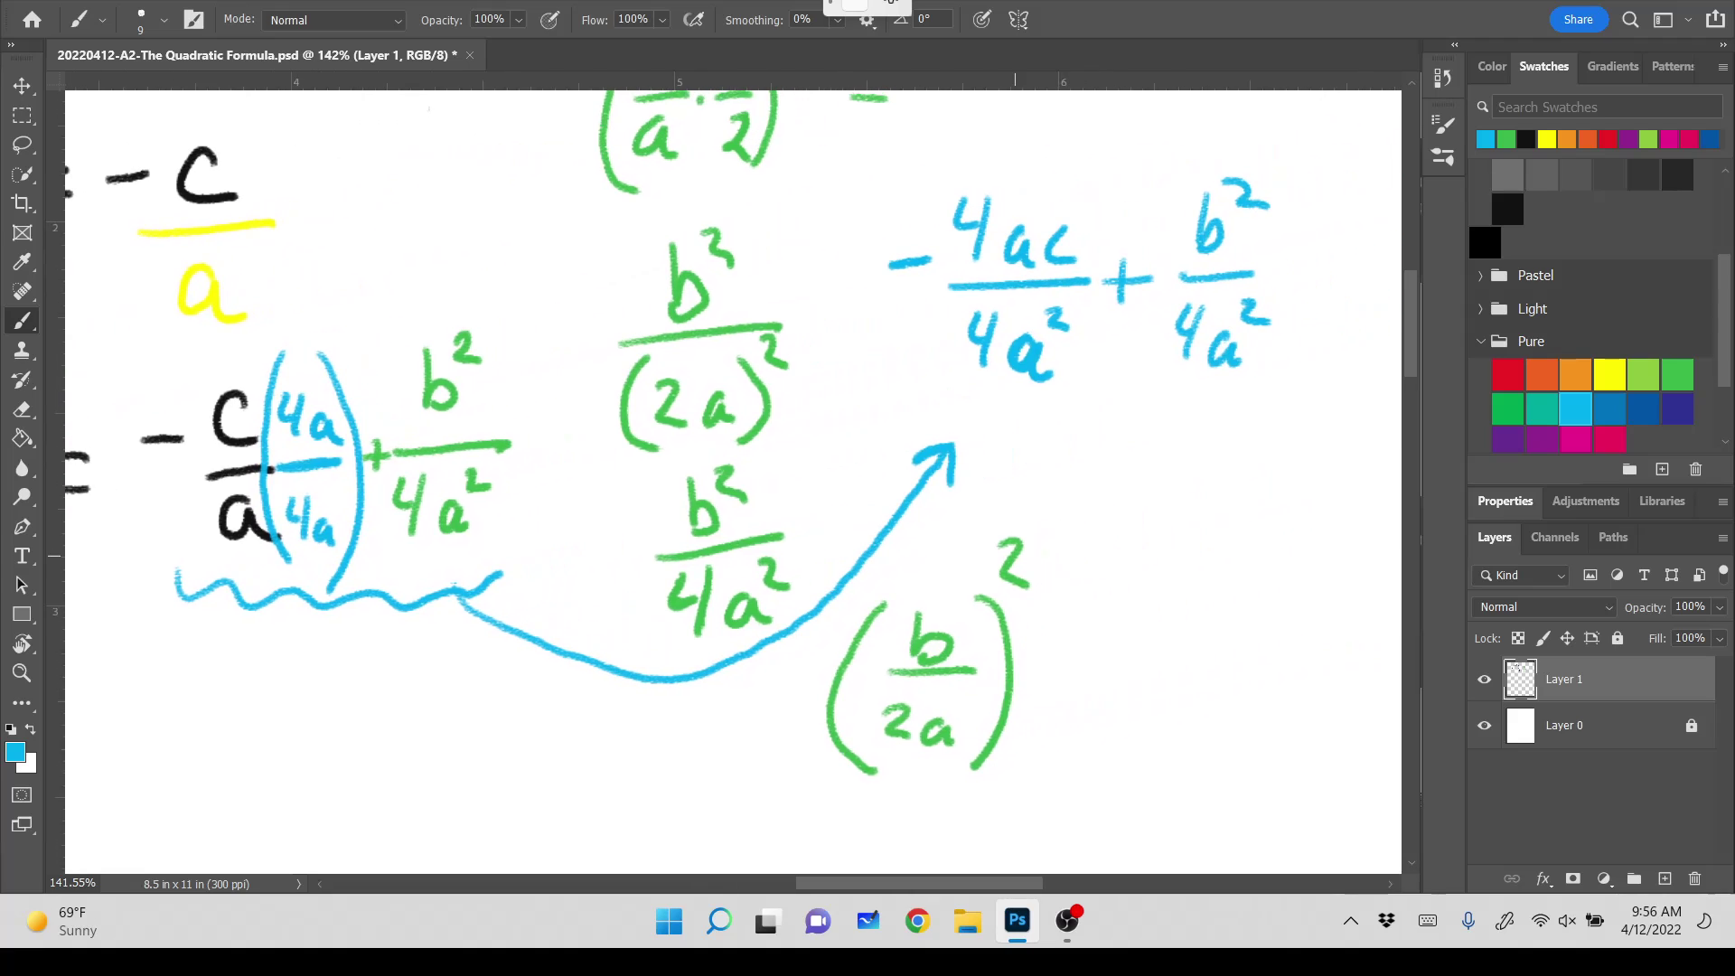
scroll(732, 479, "right", 2)
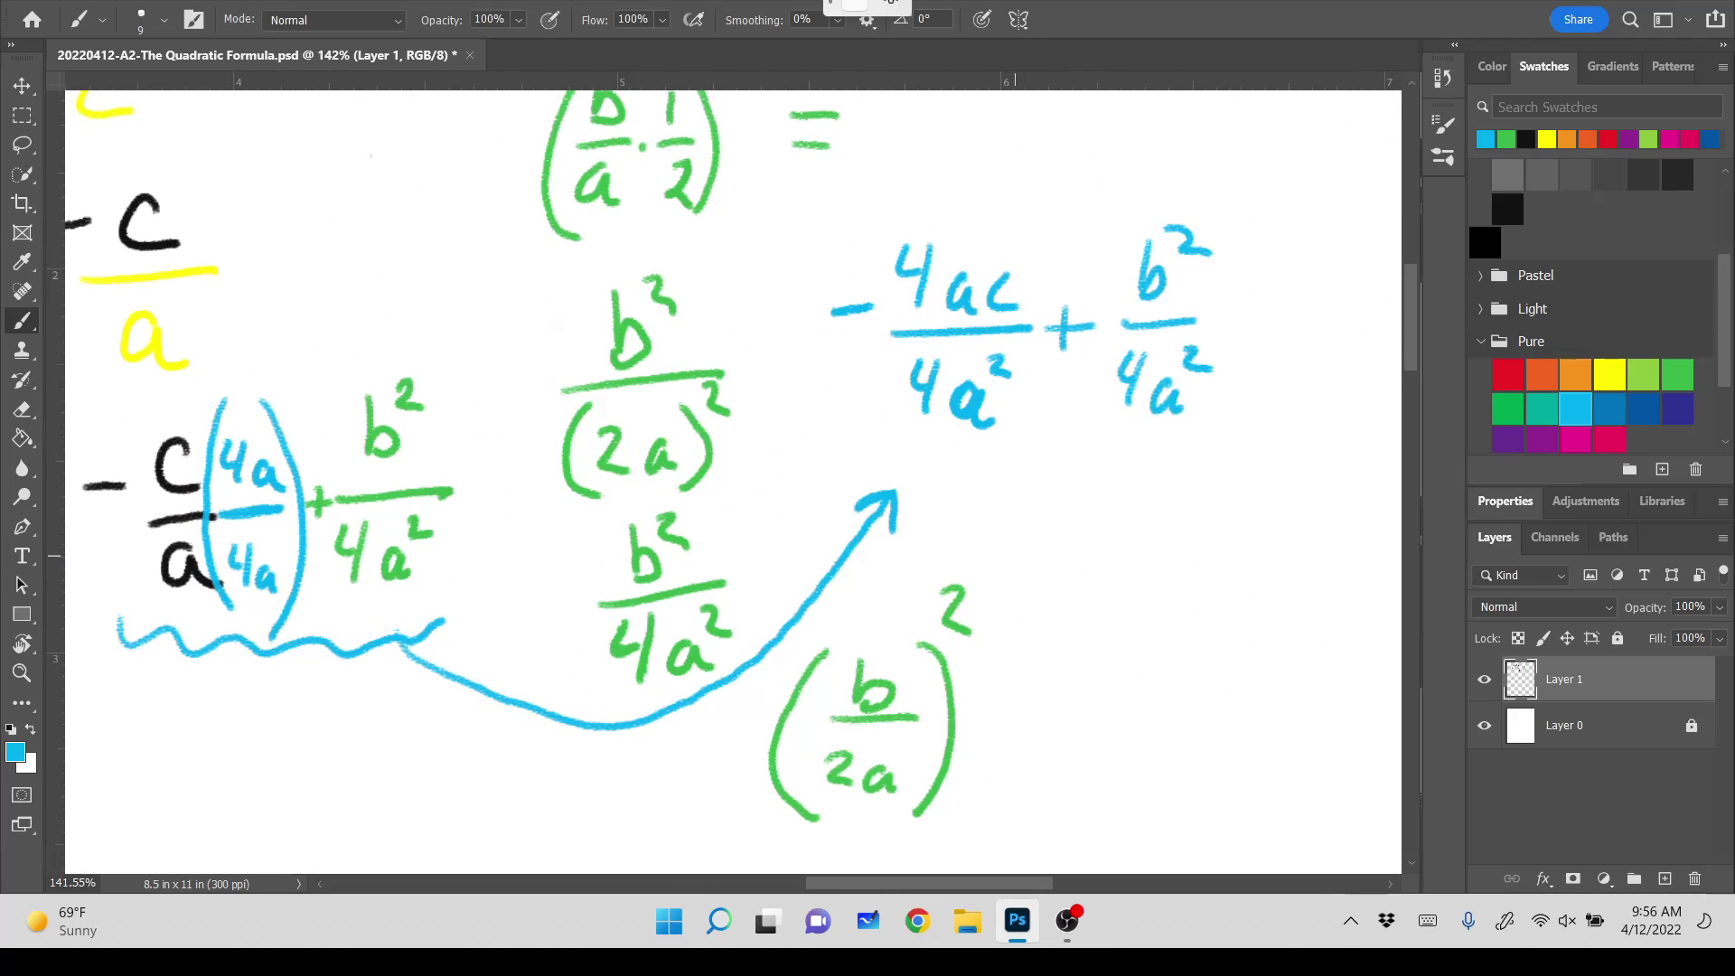
Draw a blue fraction bar below the sum with denominator 4a².
left_click_drag(1051, 536, 1273, 548)
left_click_drag(1107, 567, 1104, 632)
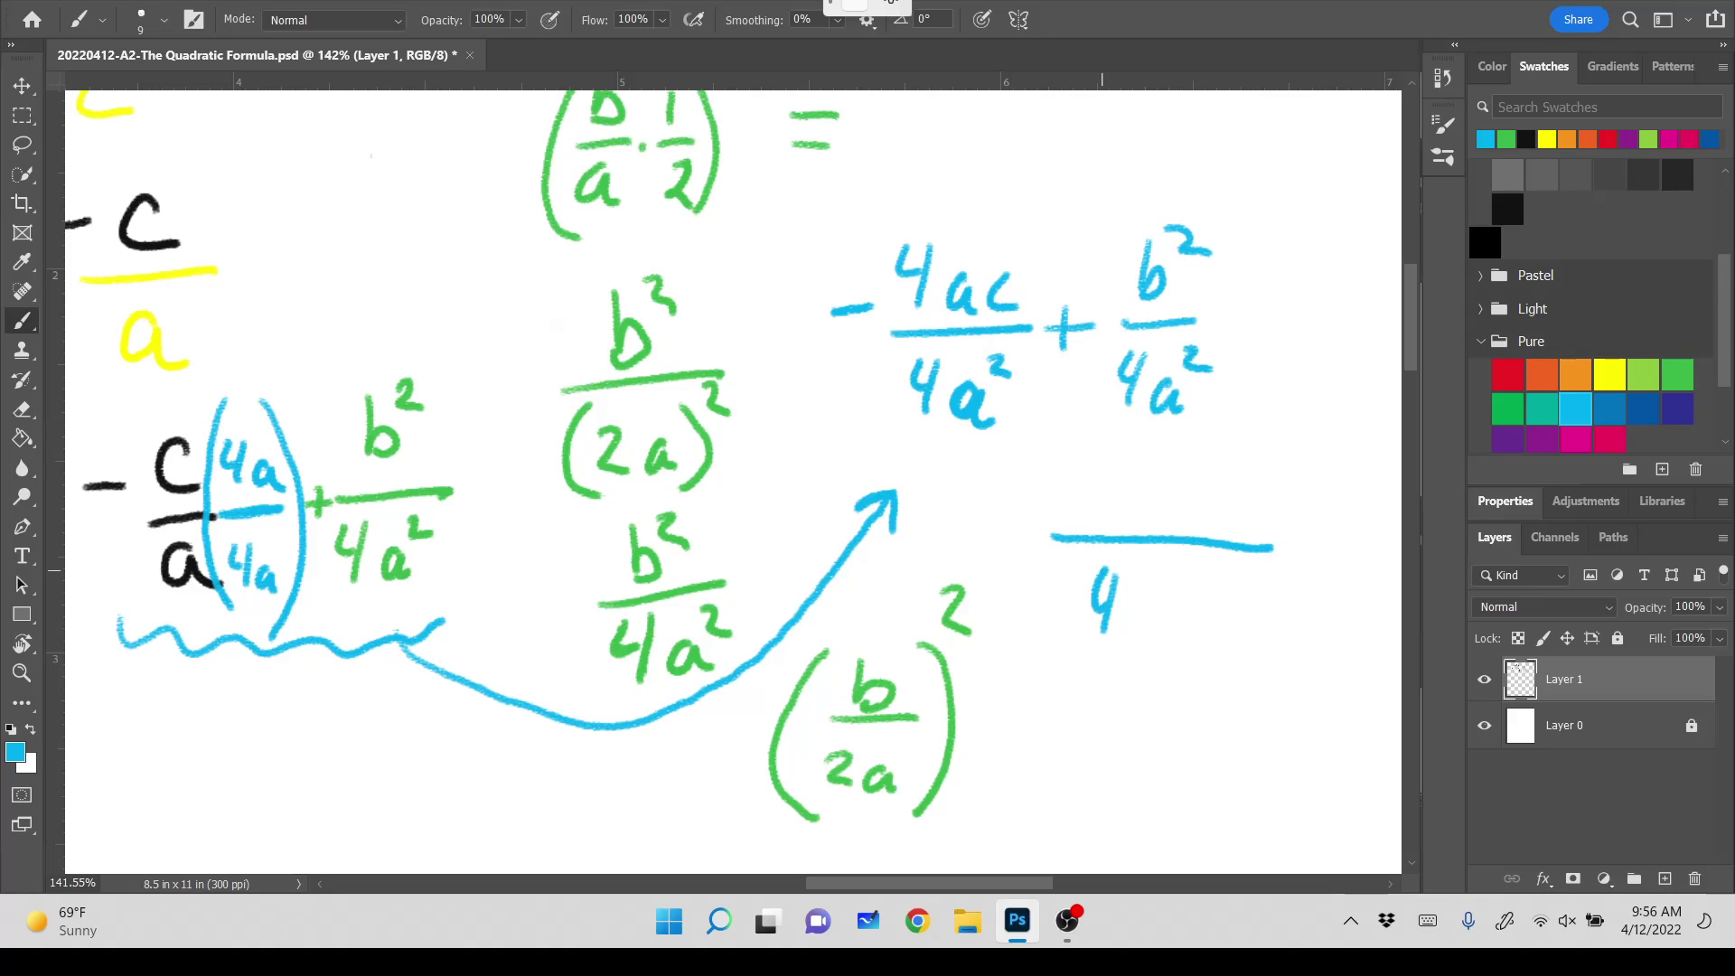
key("ctrl+z")
mouse_move(1125, 571)
left_mouse_down()
mouse_move(1115, 593)
mouse_move(1146, 593)
left_mouse_up()
mouse_move(1142, 565)
left_mouse_down()
mouse_move(1140, 622)
mouse_move(1187, 589)
mouse_move(1199, 622)
left_mouse_up()
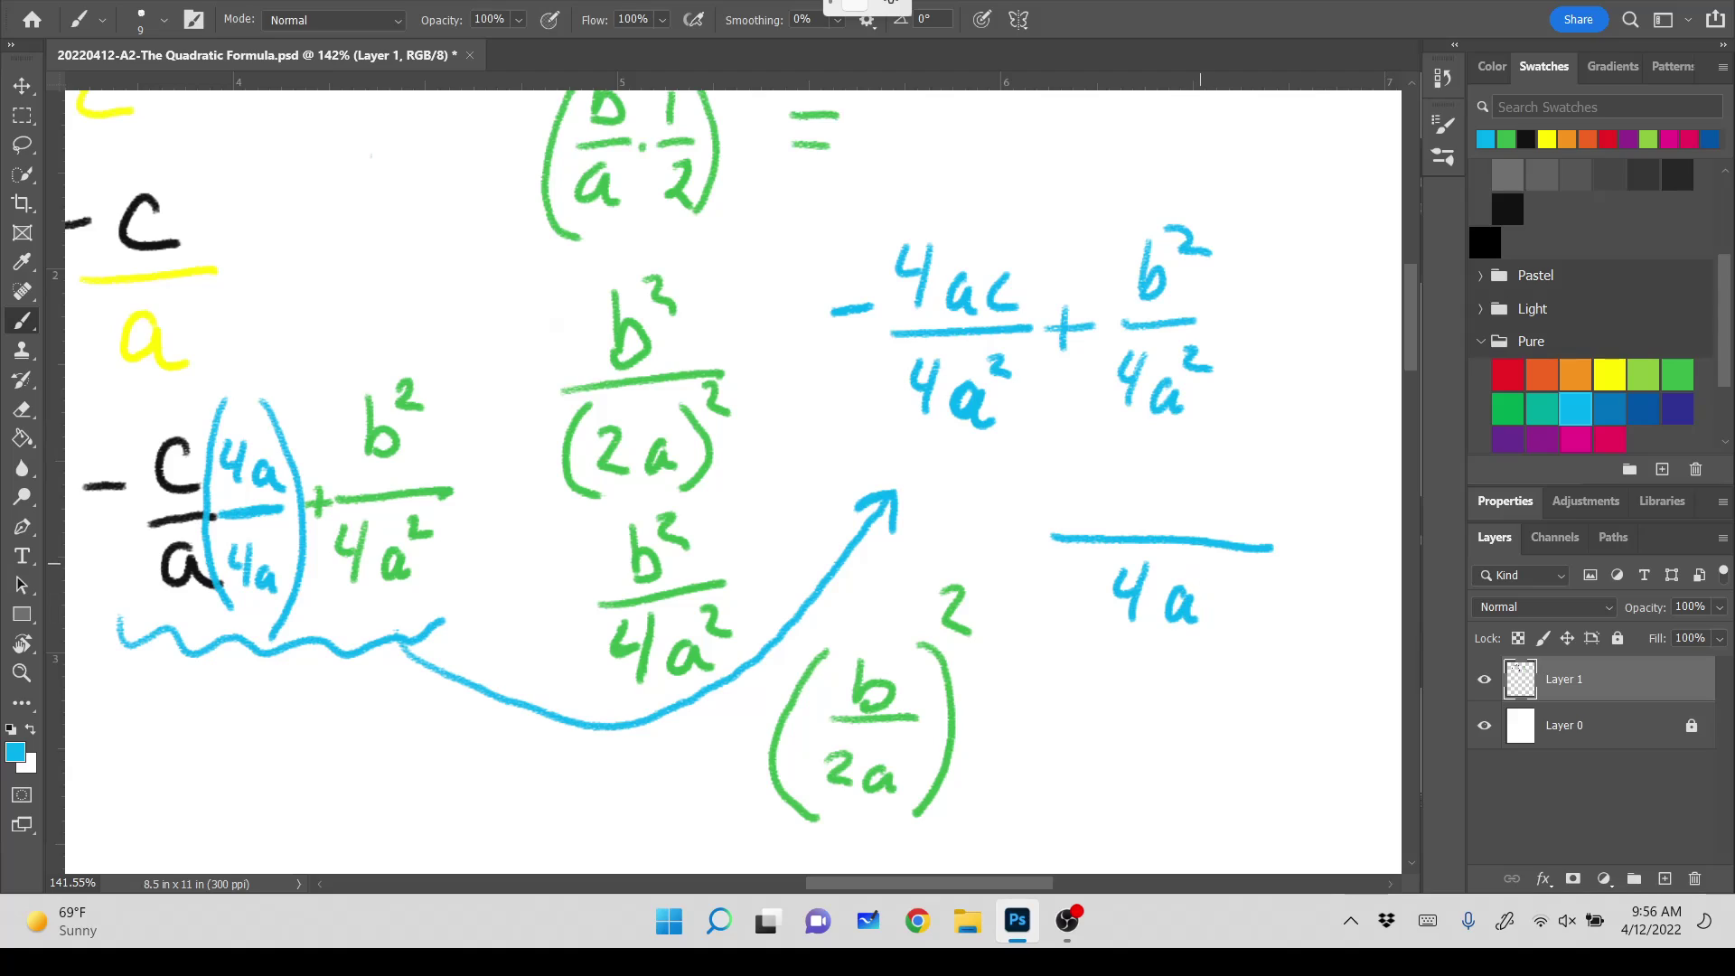
left_click_drag(1199, 563, 1228, 586)
Write b² − 4ac as the numerator over 4a².
mouse_move(1065, 459)
left_mouse_down()
mouse_move(1059, 514)
mouse_move(1089, 504)
mouse_move(1057, 527)
left_mouse_up()
mouse_move(1098, 443)
left_mouse_down()
mouse_move(1162, 500)
mouse_move(1215, 492)
mouse_move(1210, 522)
mouse_move(1229, 504)
mouse_move(1245, 528)
mouse_move(1313, 535)
left_mouse_up()
left_click(1146, 499)
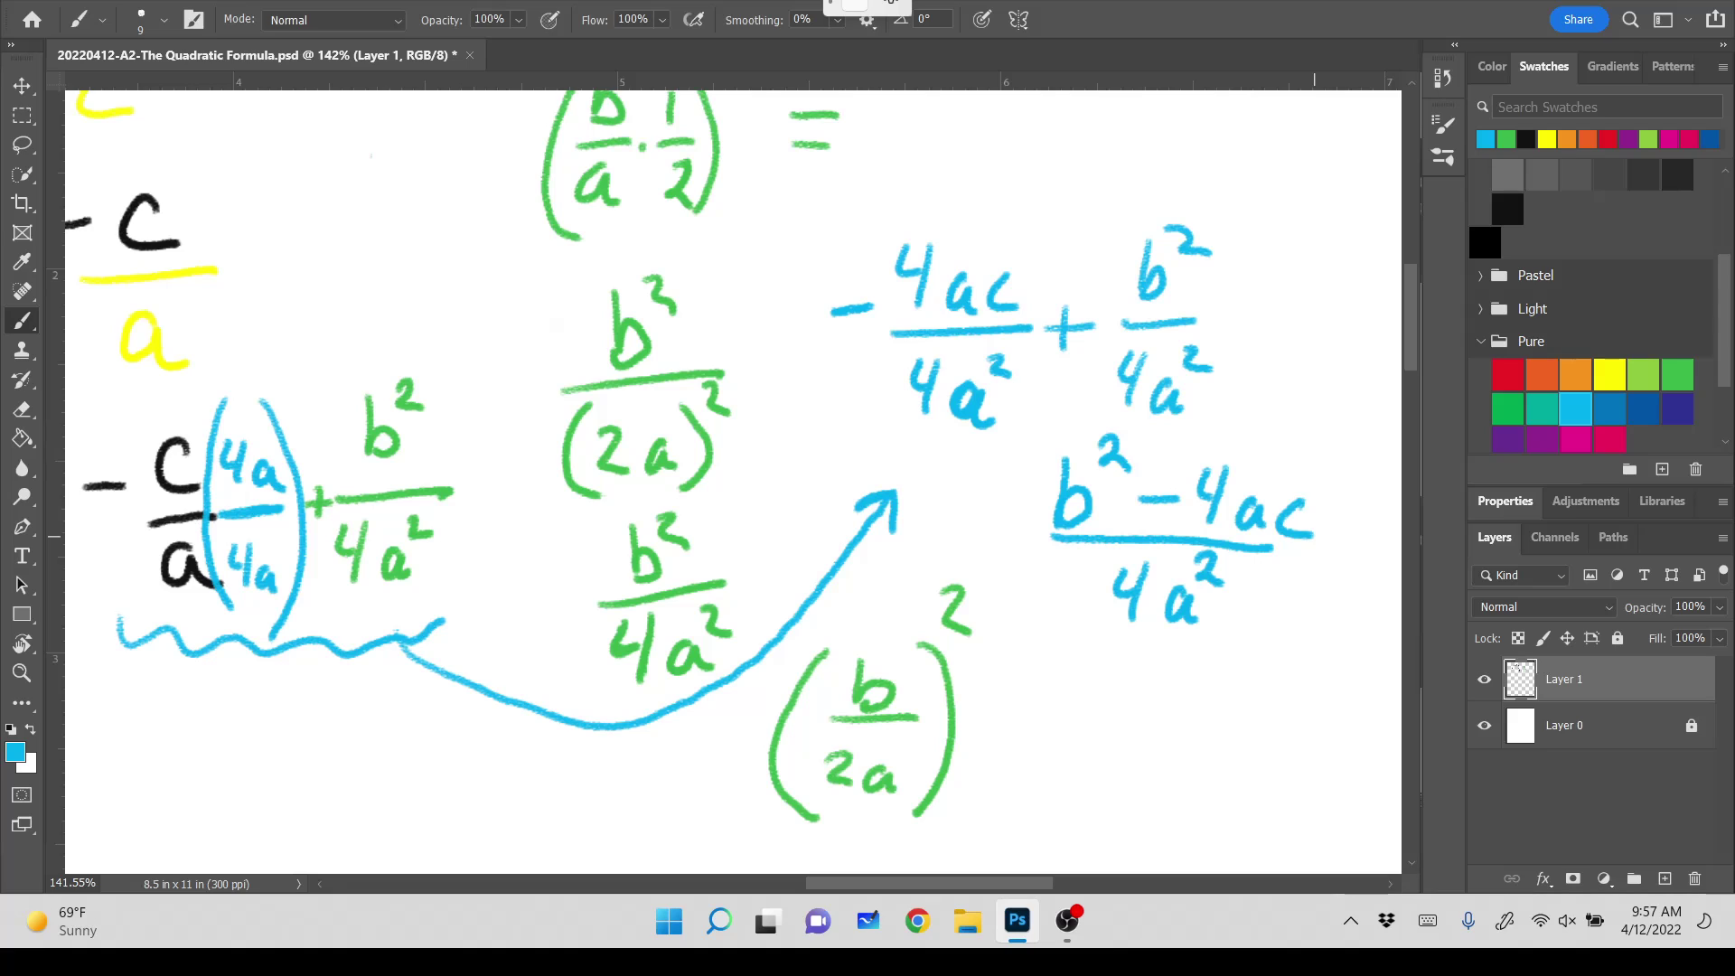
In black, write an equals sign after (x + b/2a)².
scroll(732, 479, "down", 3)
scroll(719, 410, "up", 1)
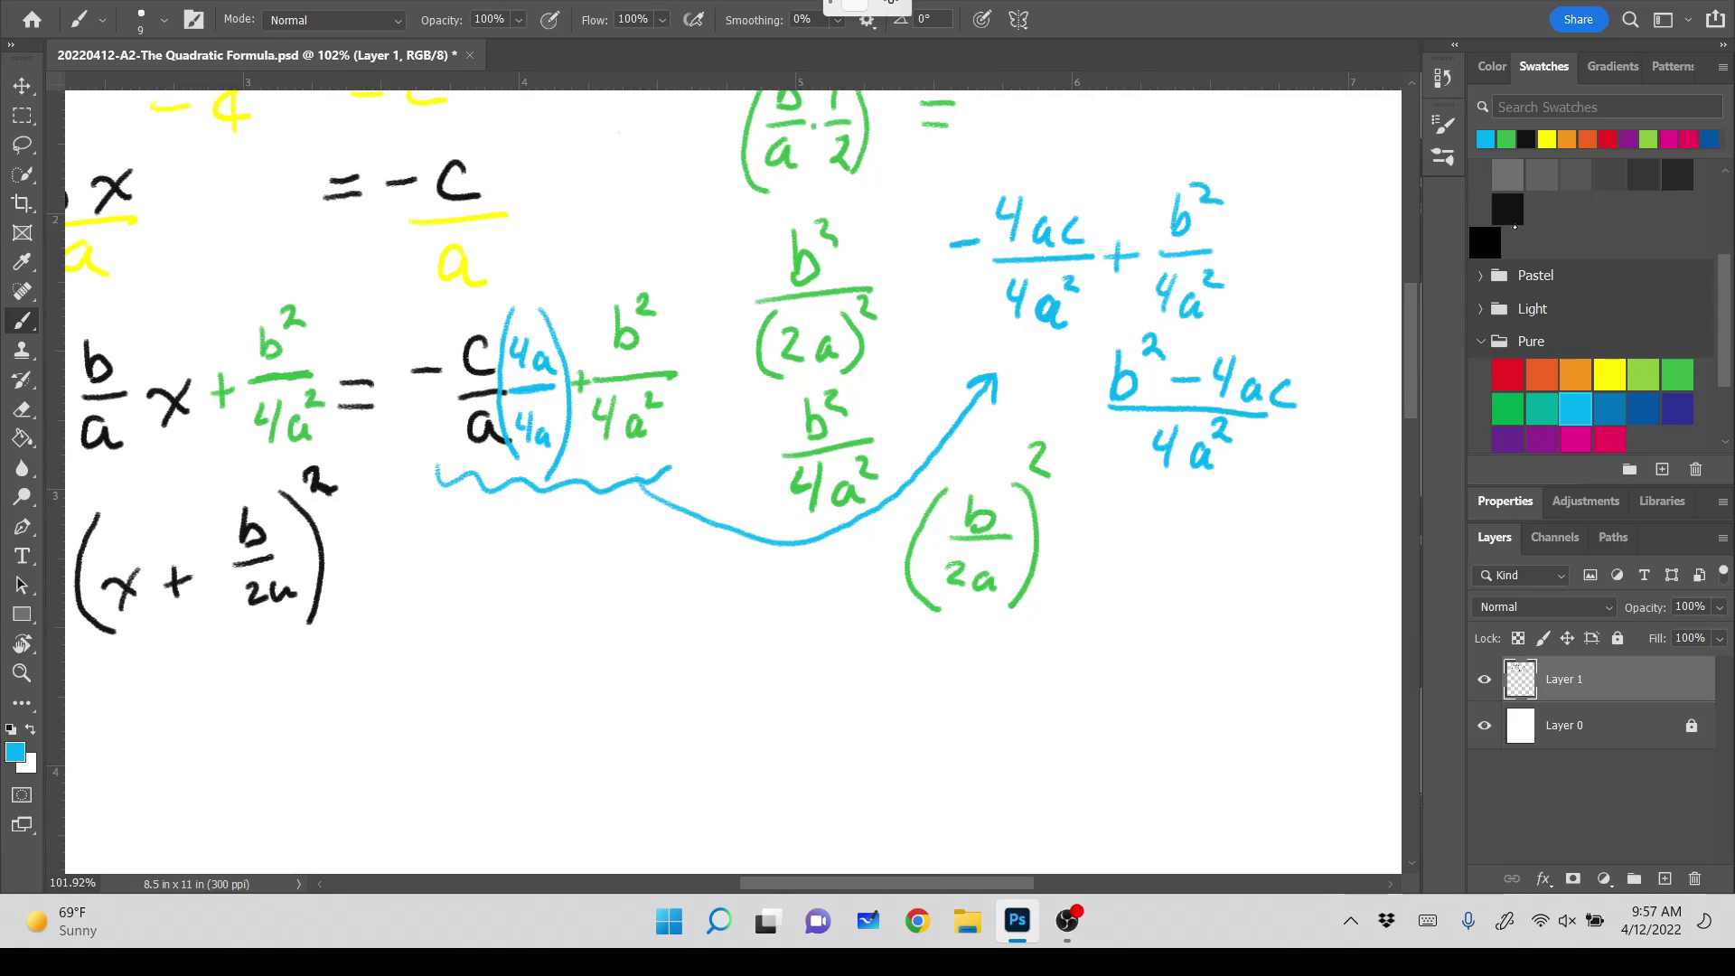
left_click(1508, 209)
mouse_move(353, 555)
left_mouse_down()
mouse_move(389, 555)
mouse_move(388, 576)
left_mouse_up()
In cyan, write the fraction (b² − 4ac)/4a² right of the equals sign.
left_click(1575, 408)
mouse_move(444, 519)
left_mouse_down()
mouse_move(442, 555)
mouse_move(470, 510)
mouse_move(468, 527)
mouse_move(518, 543)
mouse_move(565, 541)
left_mouse_up()
mouse_move(563, 525)
left_mouse_down()
mouse_move(558, 558)
mouse_move(625, 542)
mouse_move(636, 559)
left_mouse_up()
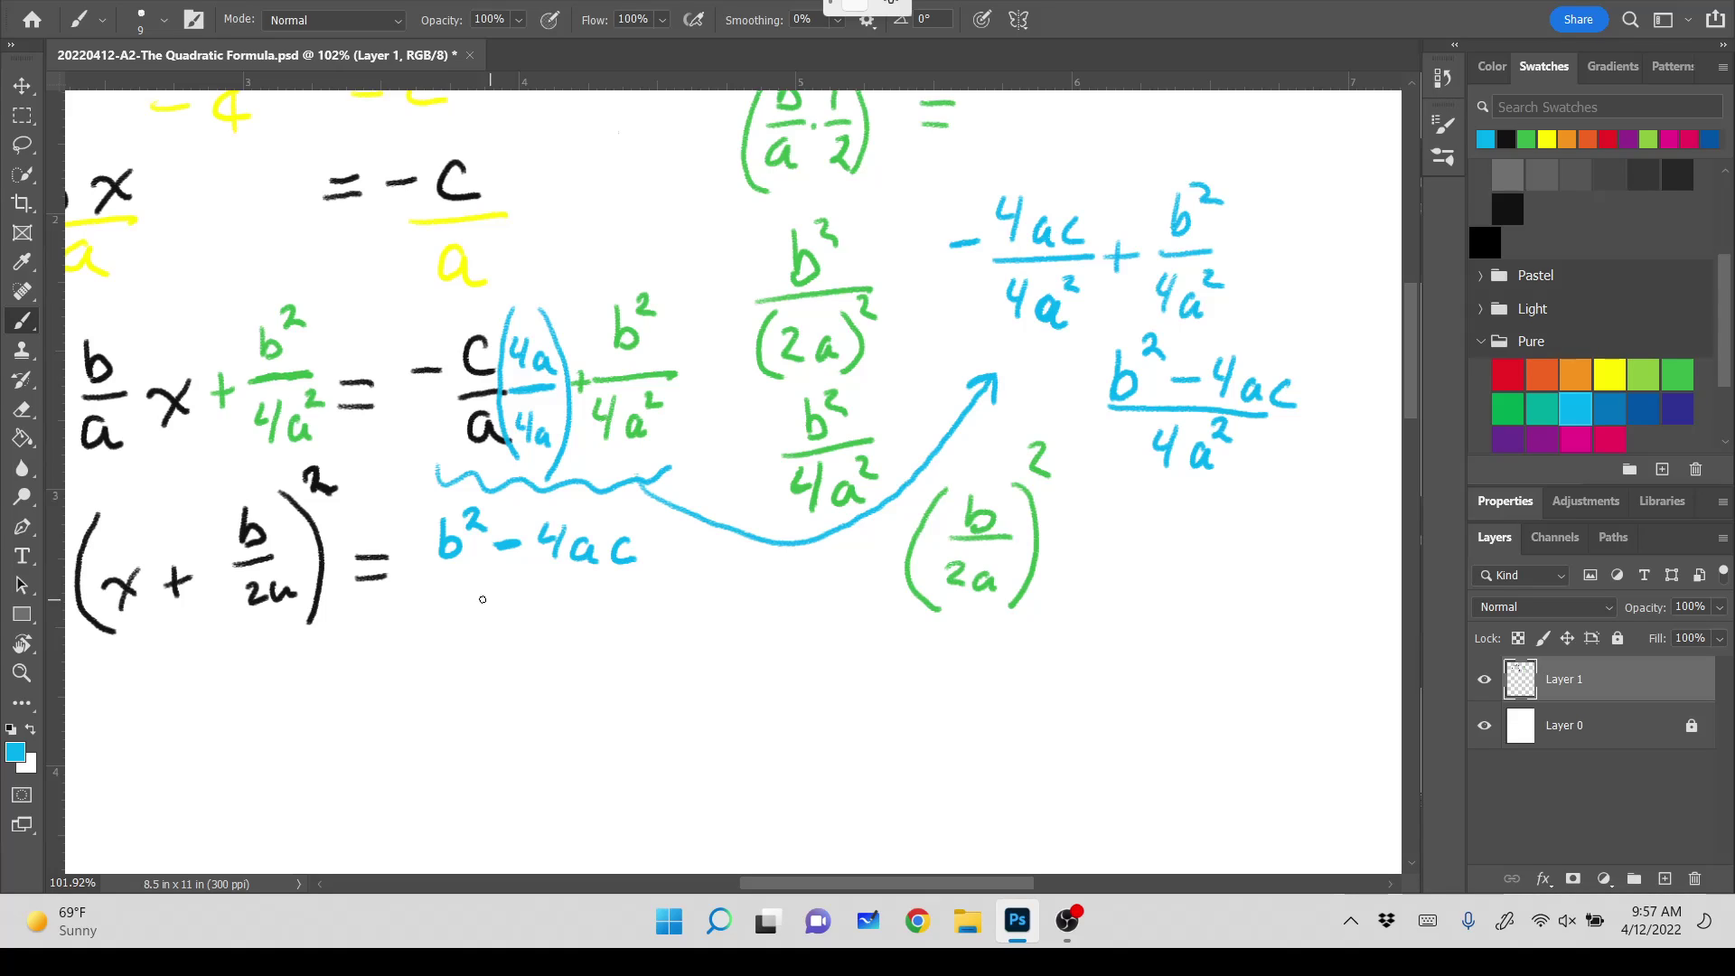
left_click_drag(436, 581, 666, 579)
left_click_drag(506, 606, 529, 630)
mouse_move(519, 604)
left_mouse_down()
mouse_move(521, 647)
mouse_move(564, 626)
mouse_move(574, 647)
mouse_move(589, 601)
mouse_move(593, 619)
left_mouse_up()
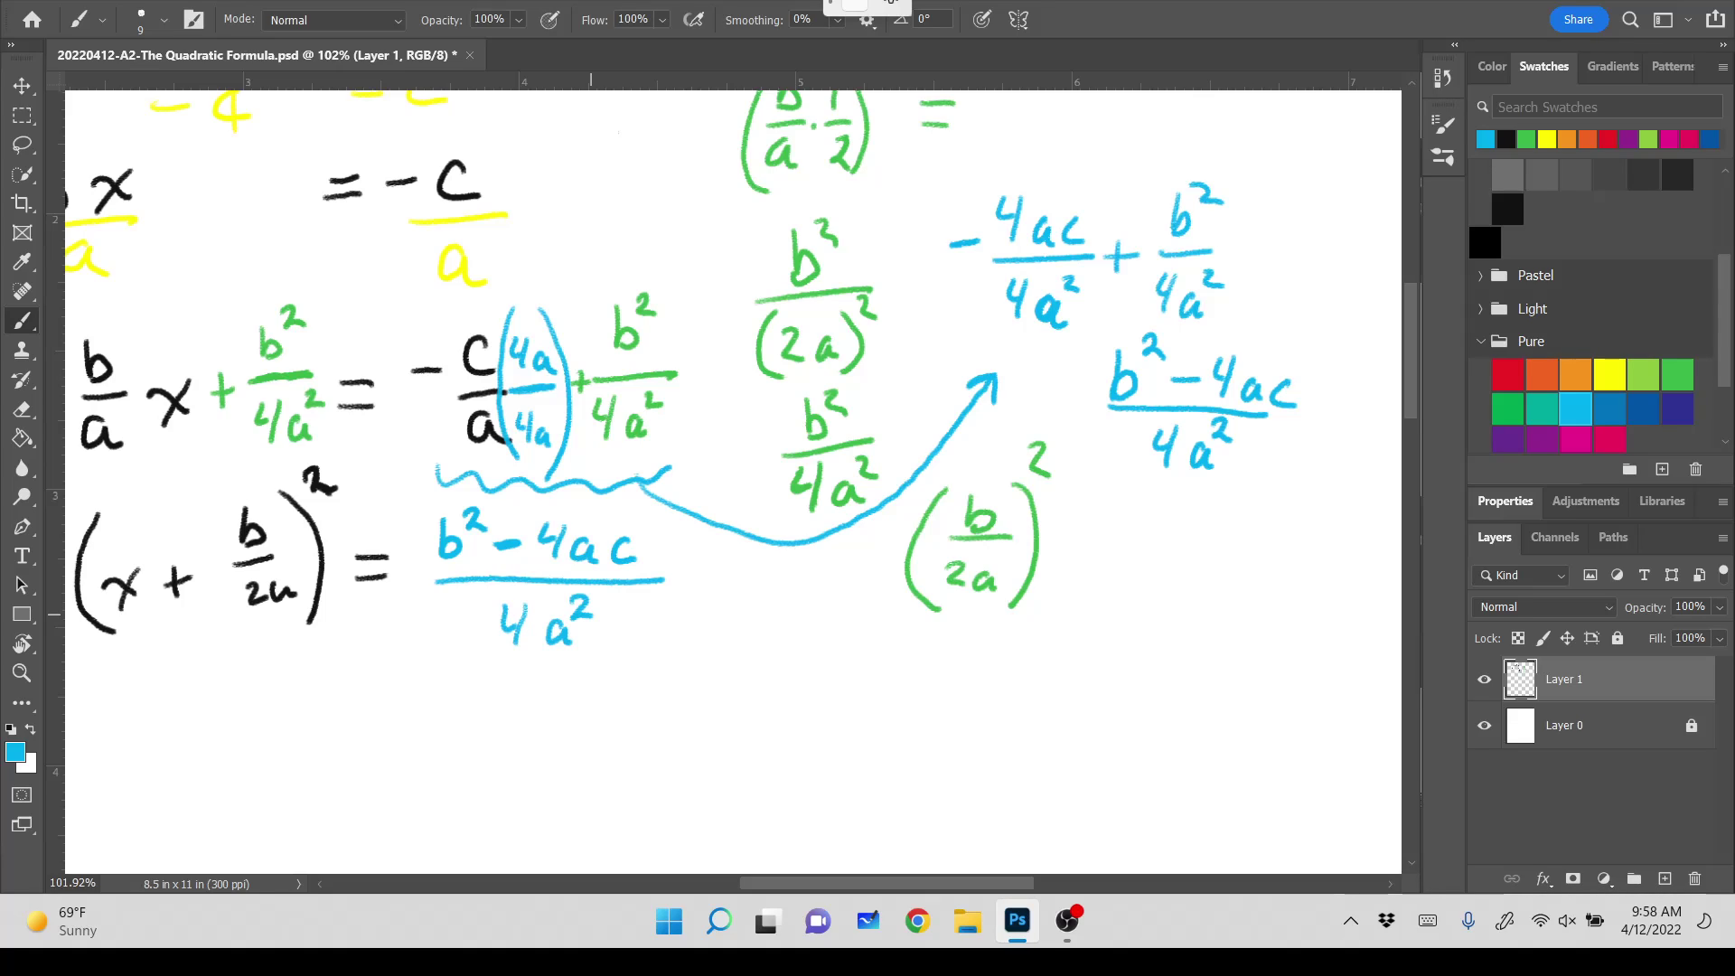
Pan around the derivation and set the foreground colour to the near-black swatch.
scroll(733, 380, "up", 3)
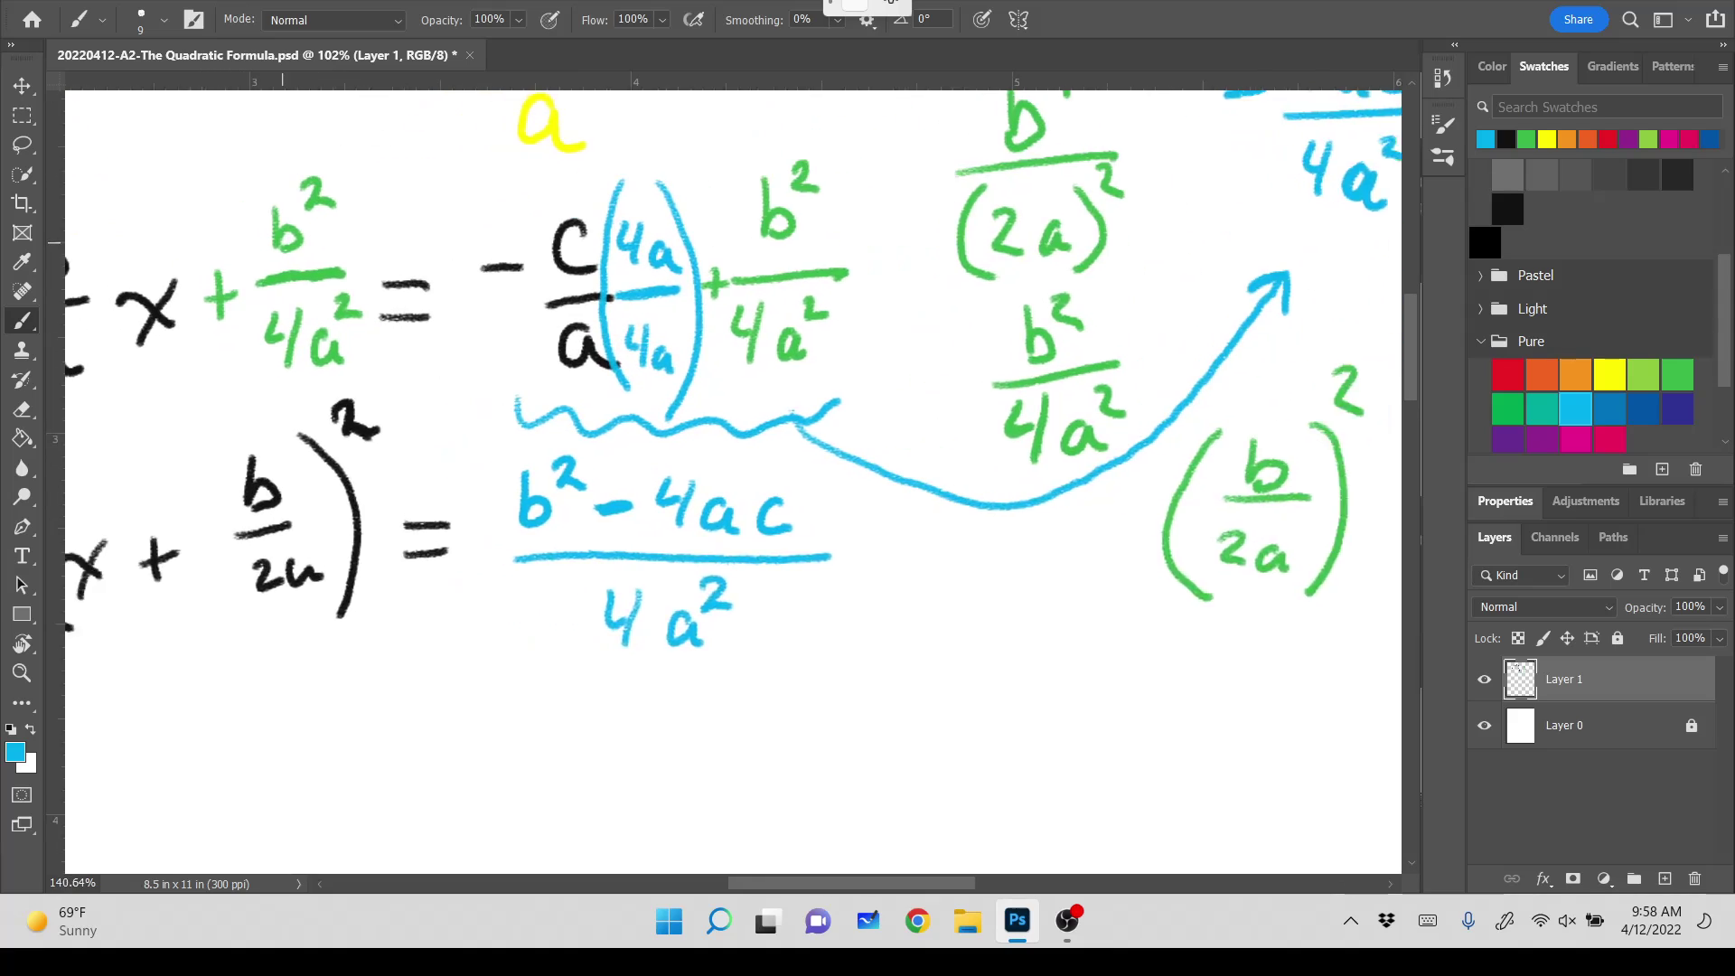
scroll(733, 380, "down", 2)
scroll(733, 380, "up", 2)
scroll(733, 380, "right", 2)
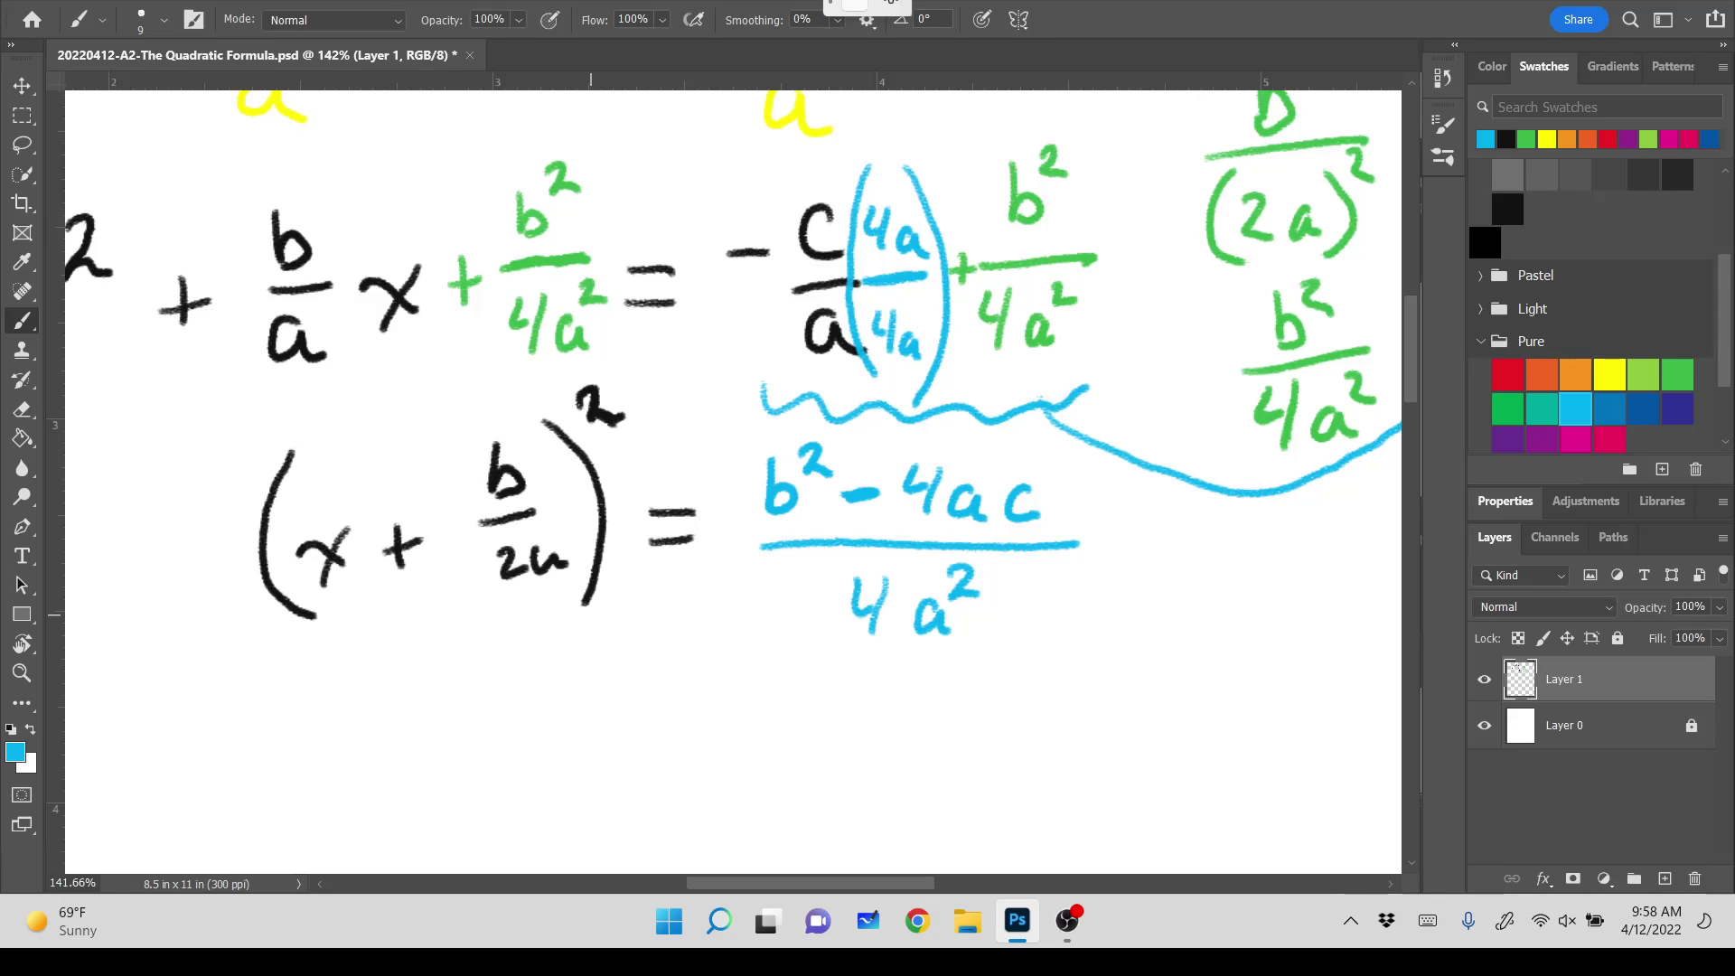
left_click(1507, 209)
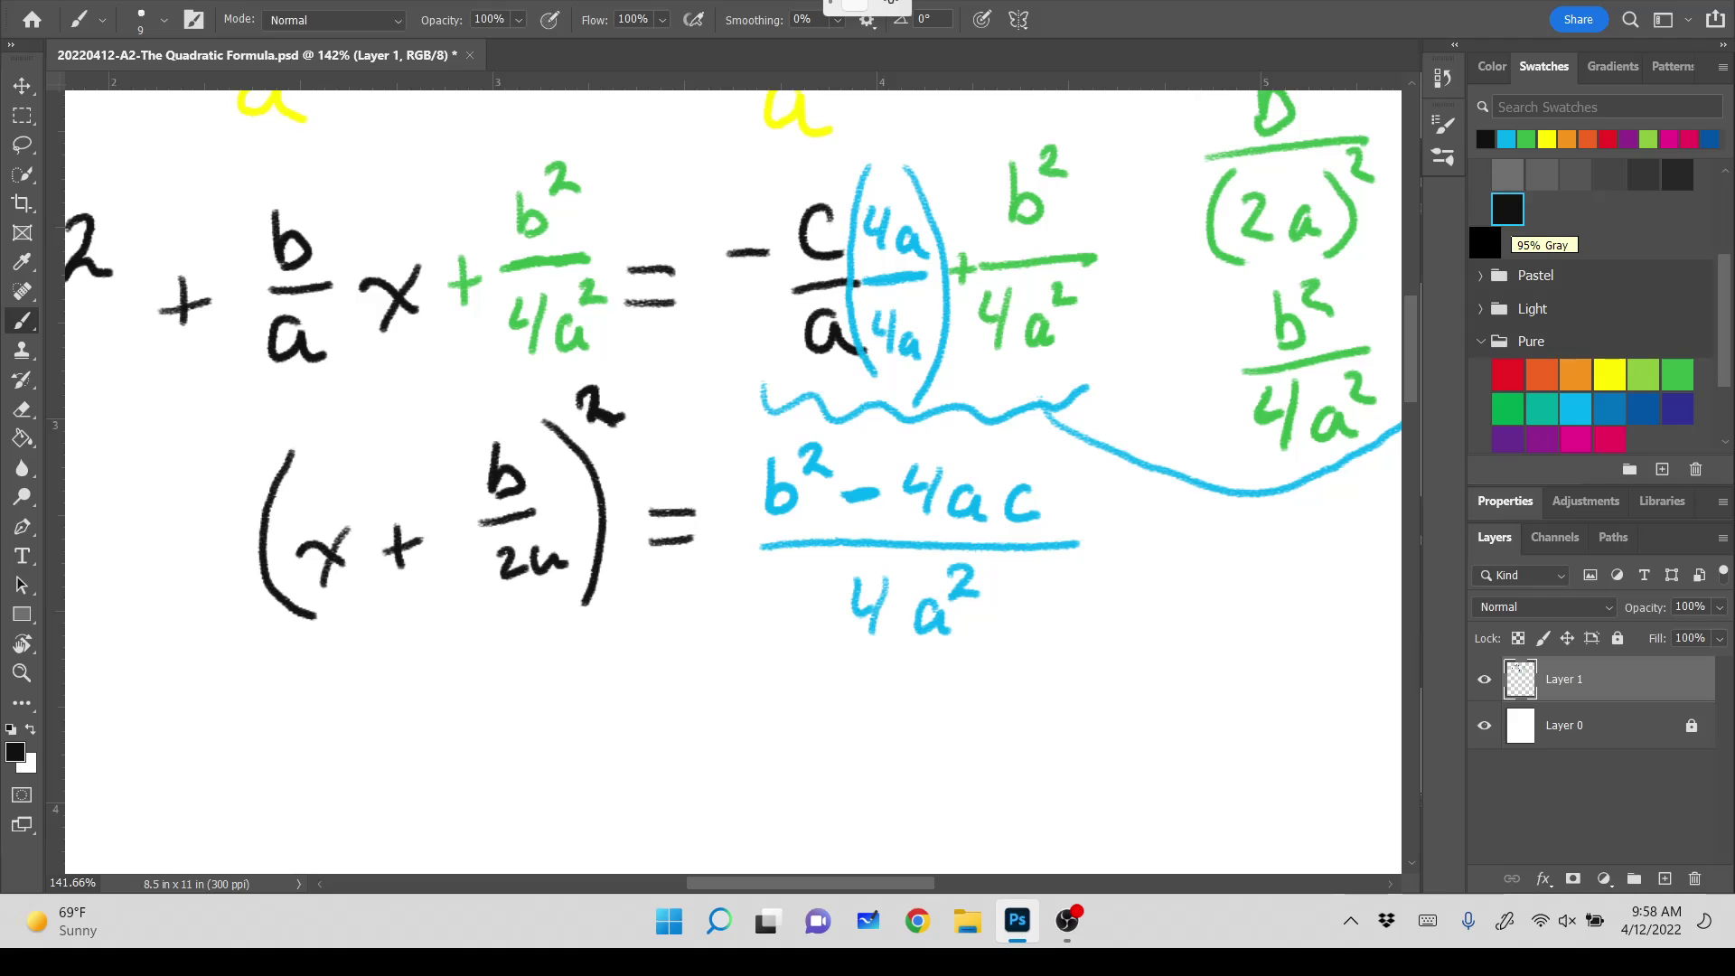
scroll(732, 479, "down", 3)
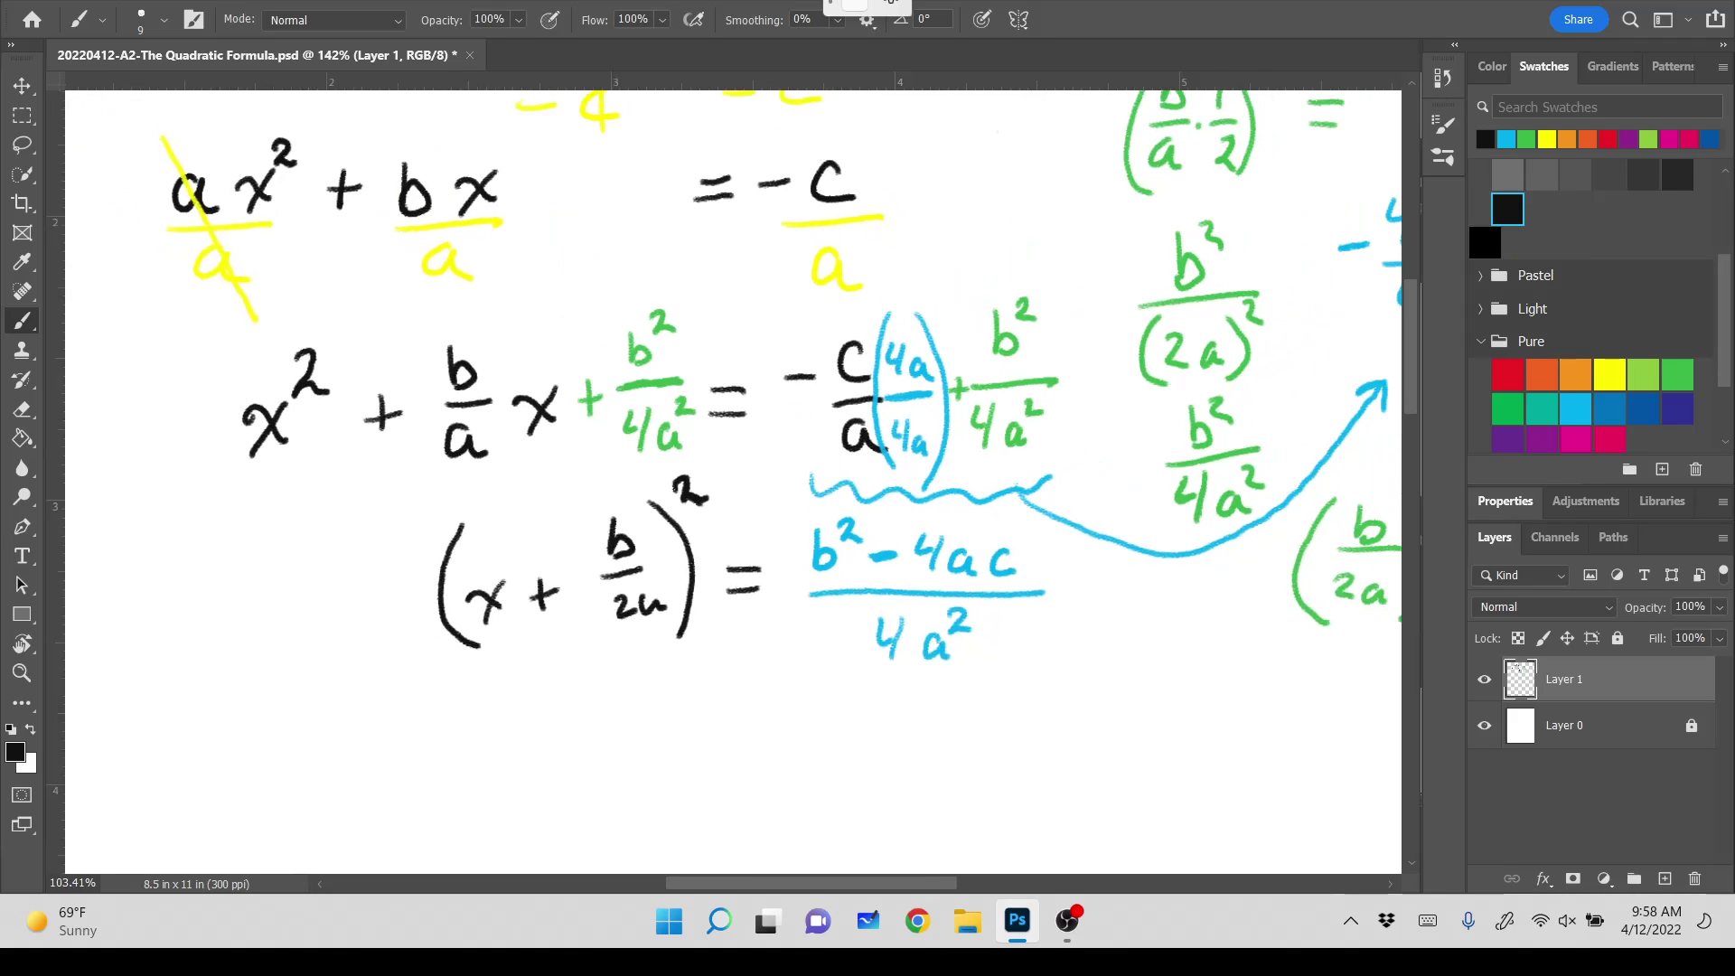
scroll(732, 479, "right", 2)
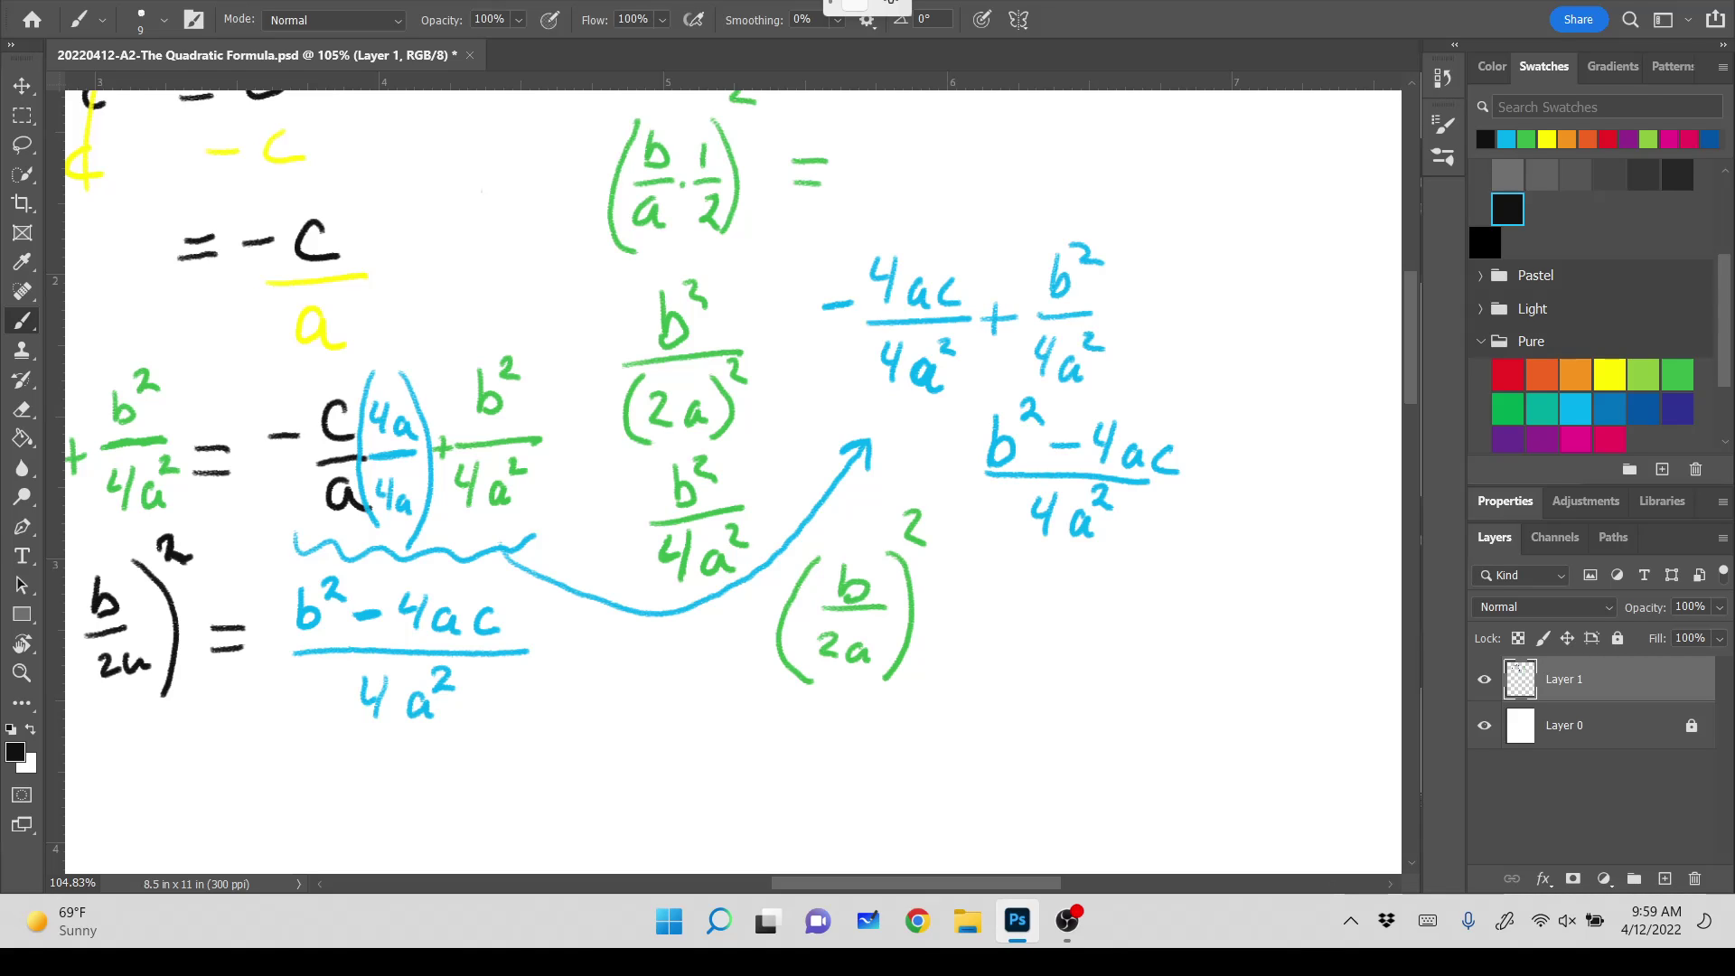
In Pure Yellow, draw root signs over (x + b/2a)² and (b² − 4ac)/4a², plus a ± before the right root.
scroll(733, 482, "left", 5)
scroll(963, 746, "up", 3)
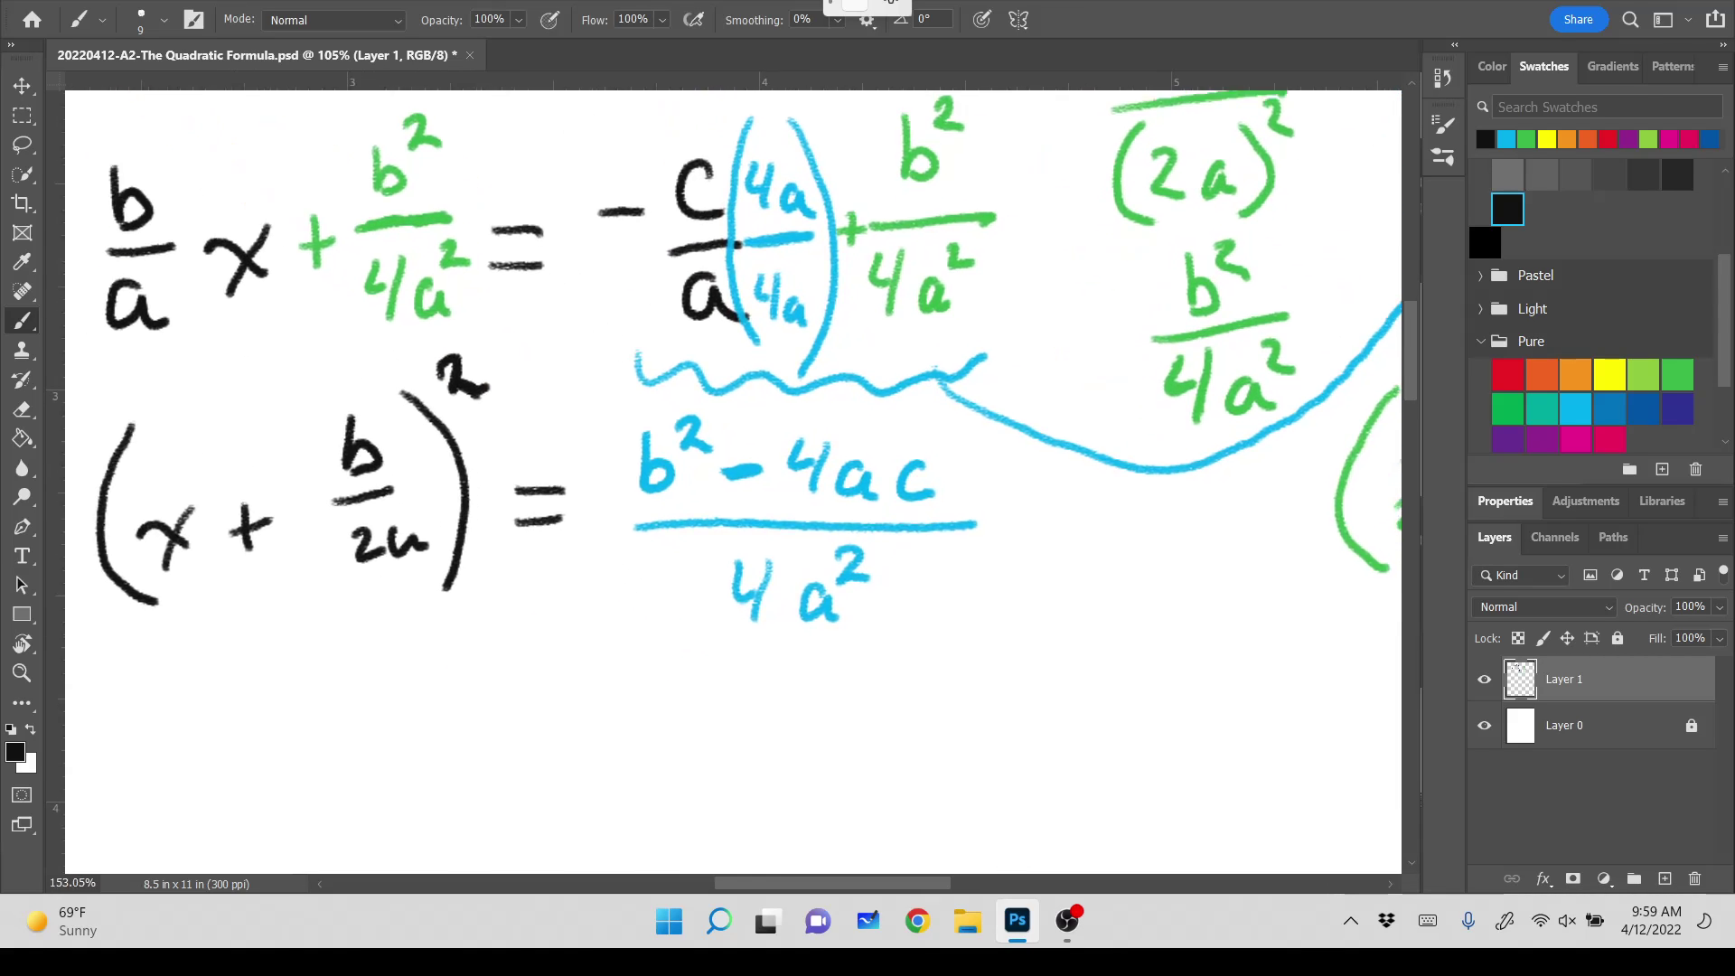
scroll(733, 481, "down", 3)
scroll(733, 482, "up", 1)
scroll(733, 482, "up", 1)
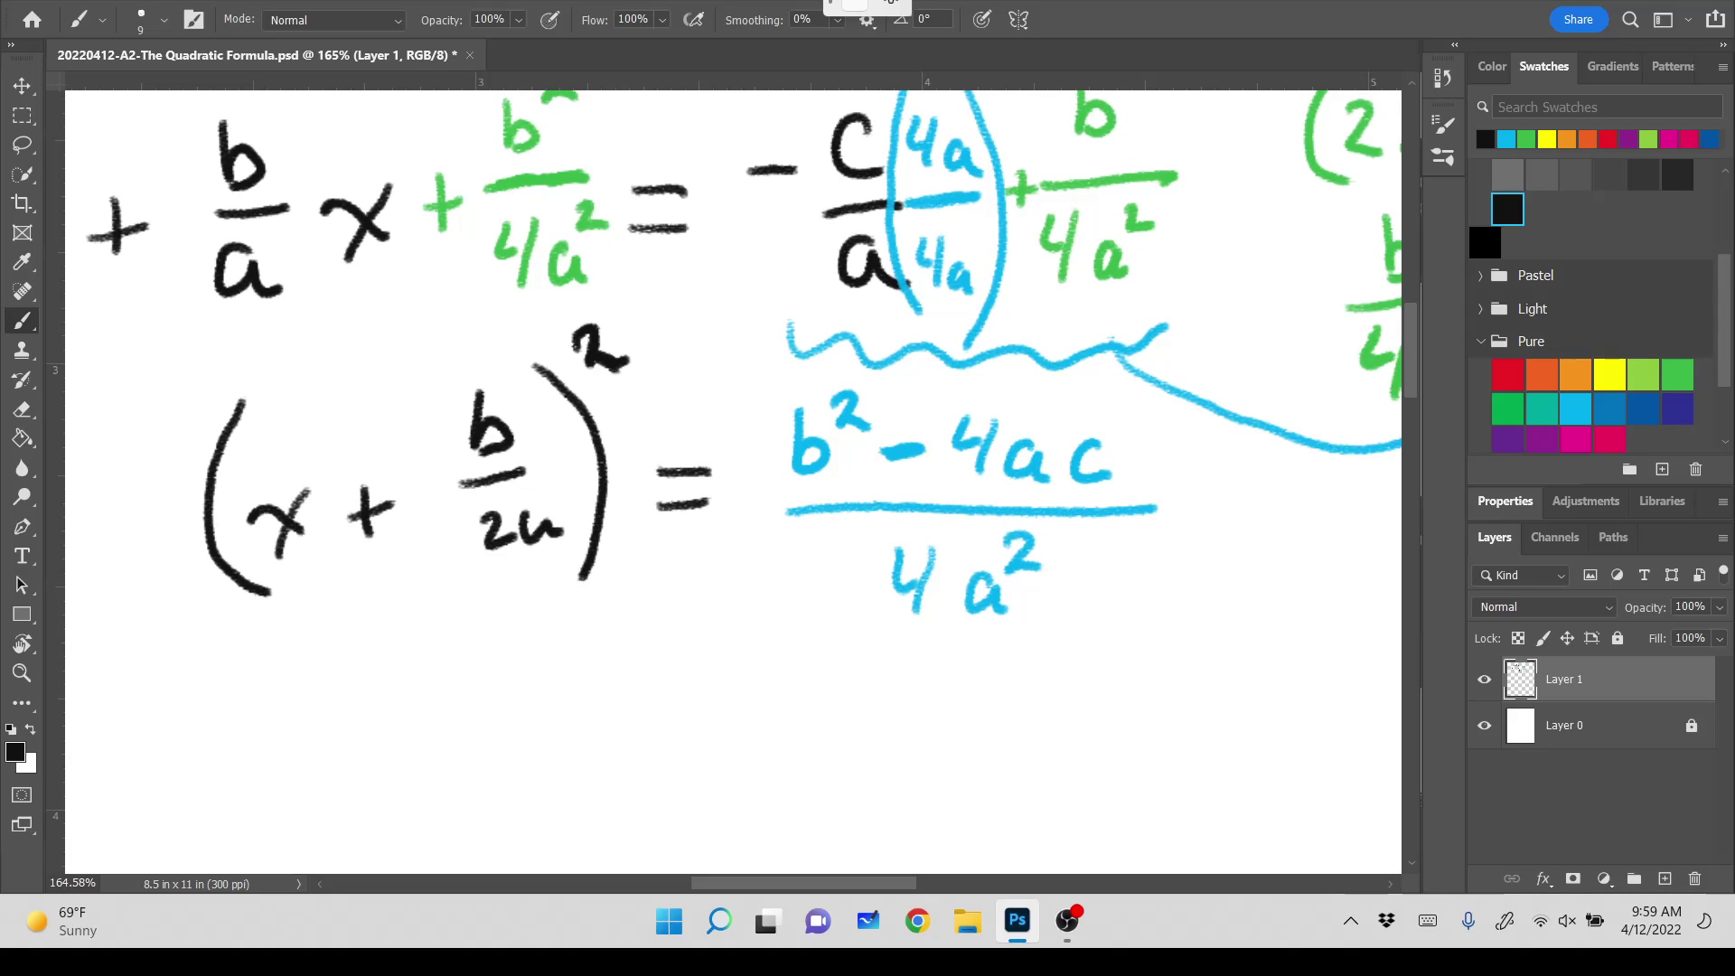
left_click(1610, 373)
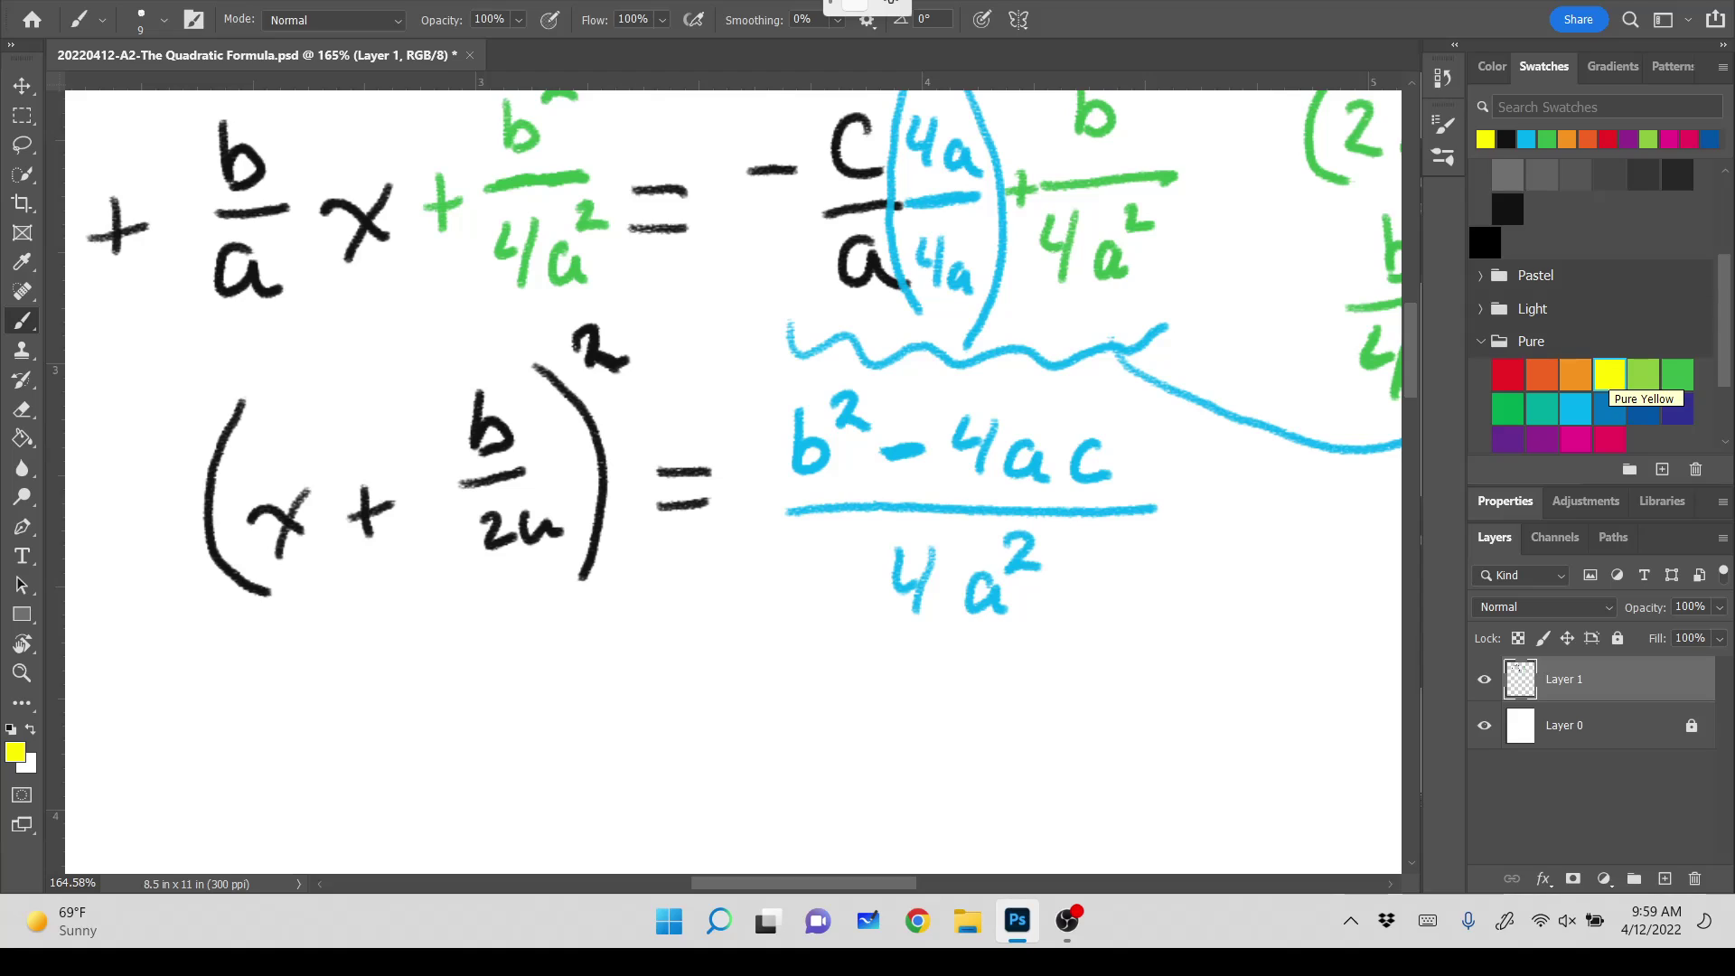
mouse_move(127, 388)
left_mouse_down()
mouse_move(188, 410)
mouse_move(284, 330)
mouse_move(619, 307)
left_mouse_up()
mouse_move(739, 384)
left_mouse_down()
mouse_move(737, 565)
mouse_move(781, 391)
mouse_move(819, 373)
mouse_move(1193, 381)
left_mouse_up()
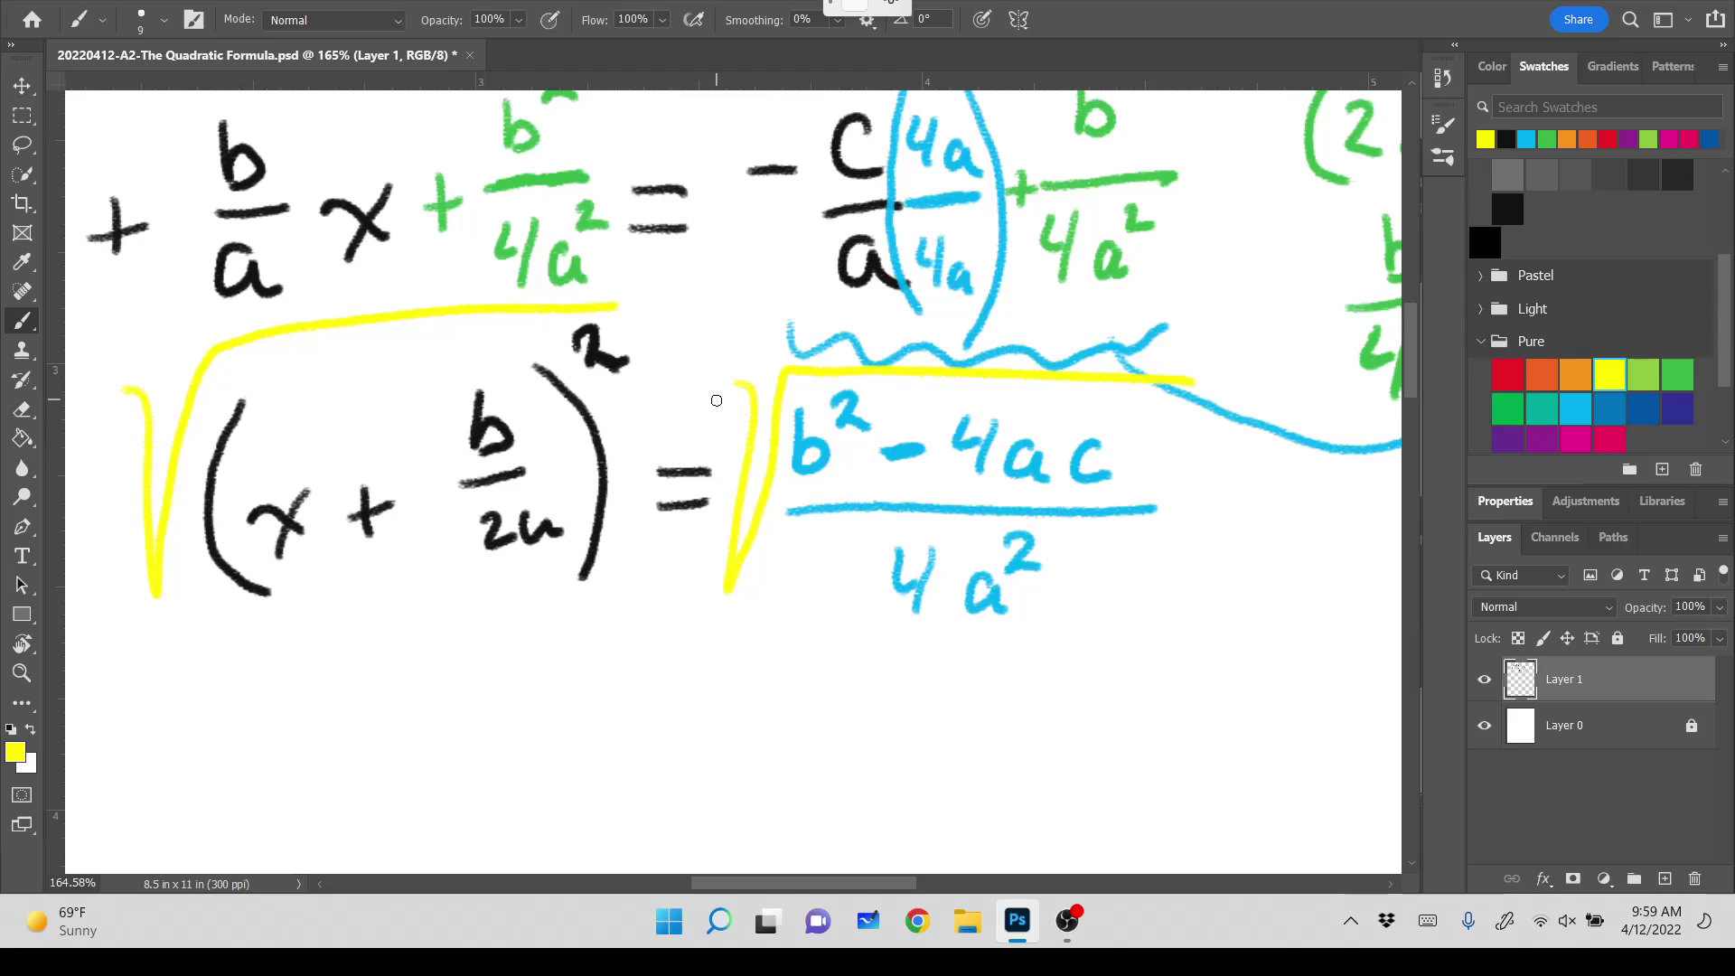
mouse_move(711, 399)
left_mouse_down()
mouse_move(711, 443)
mouse_move(733, 418)
mouse_move(730, 452)
left_mouse_up()
scroll(732, 454, "down", 2)
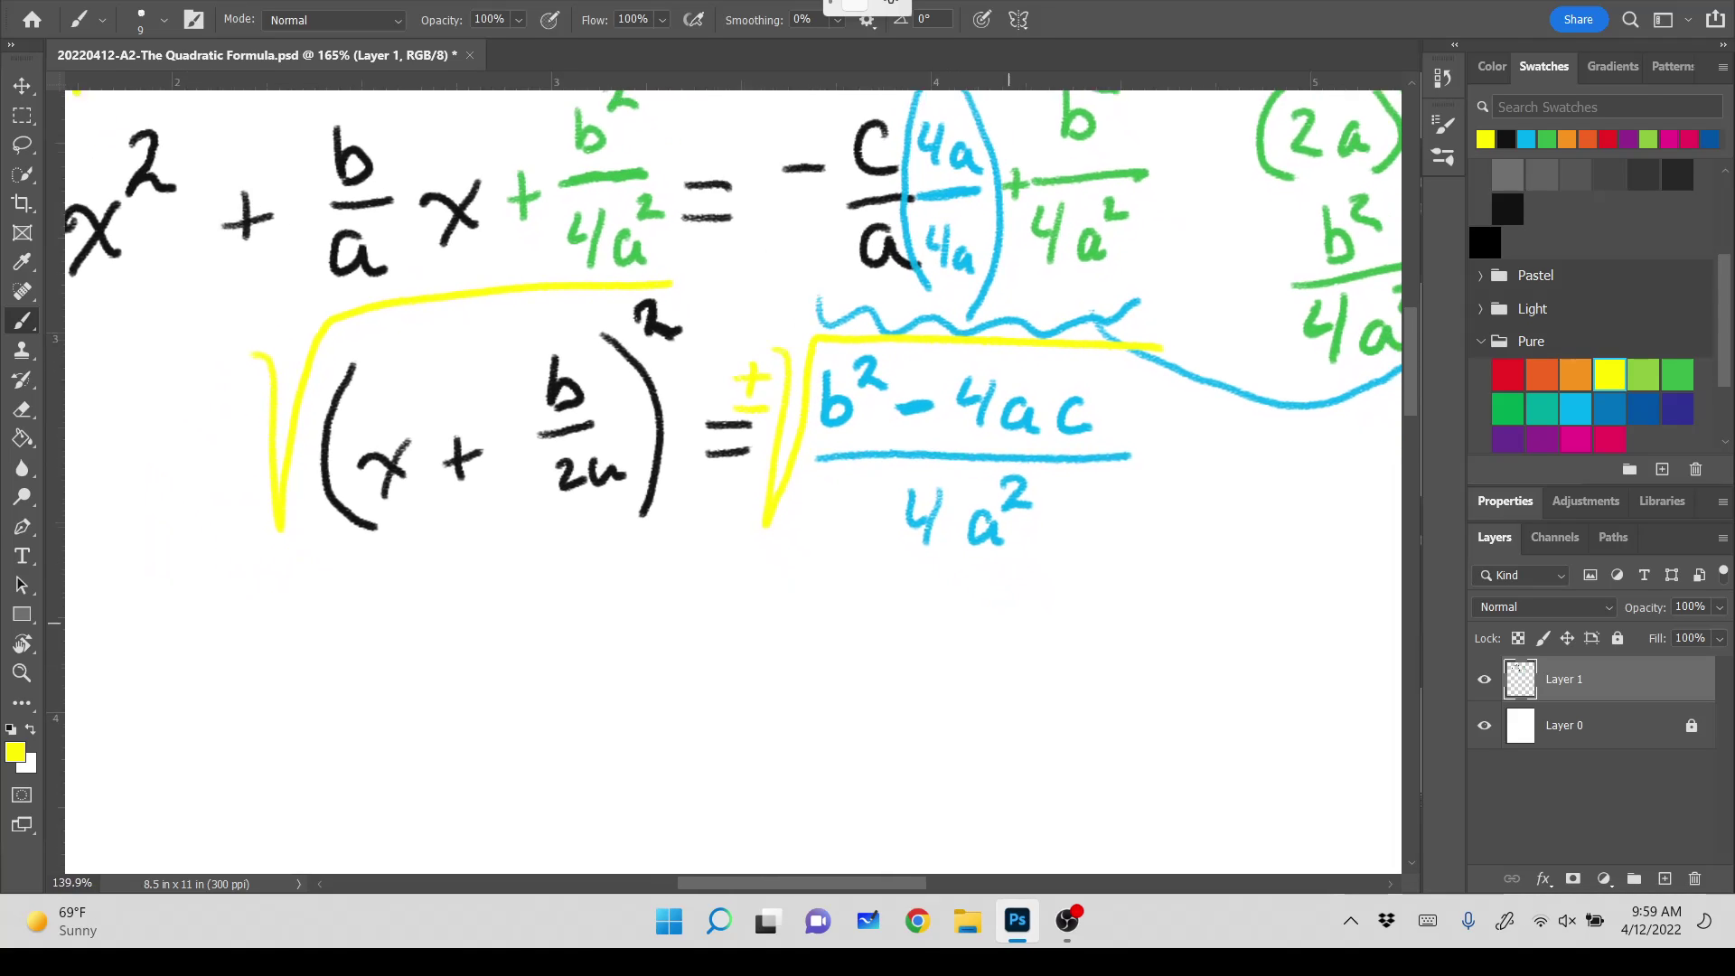
scroll(122, 644, "up", 1)
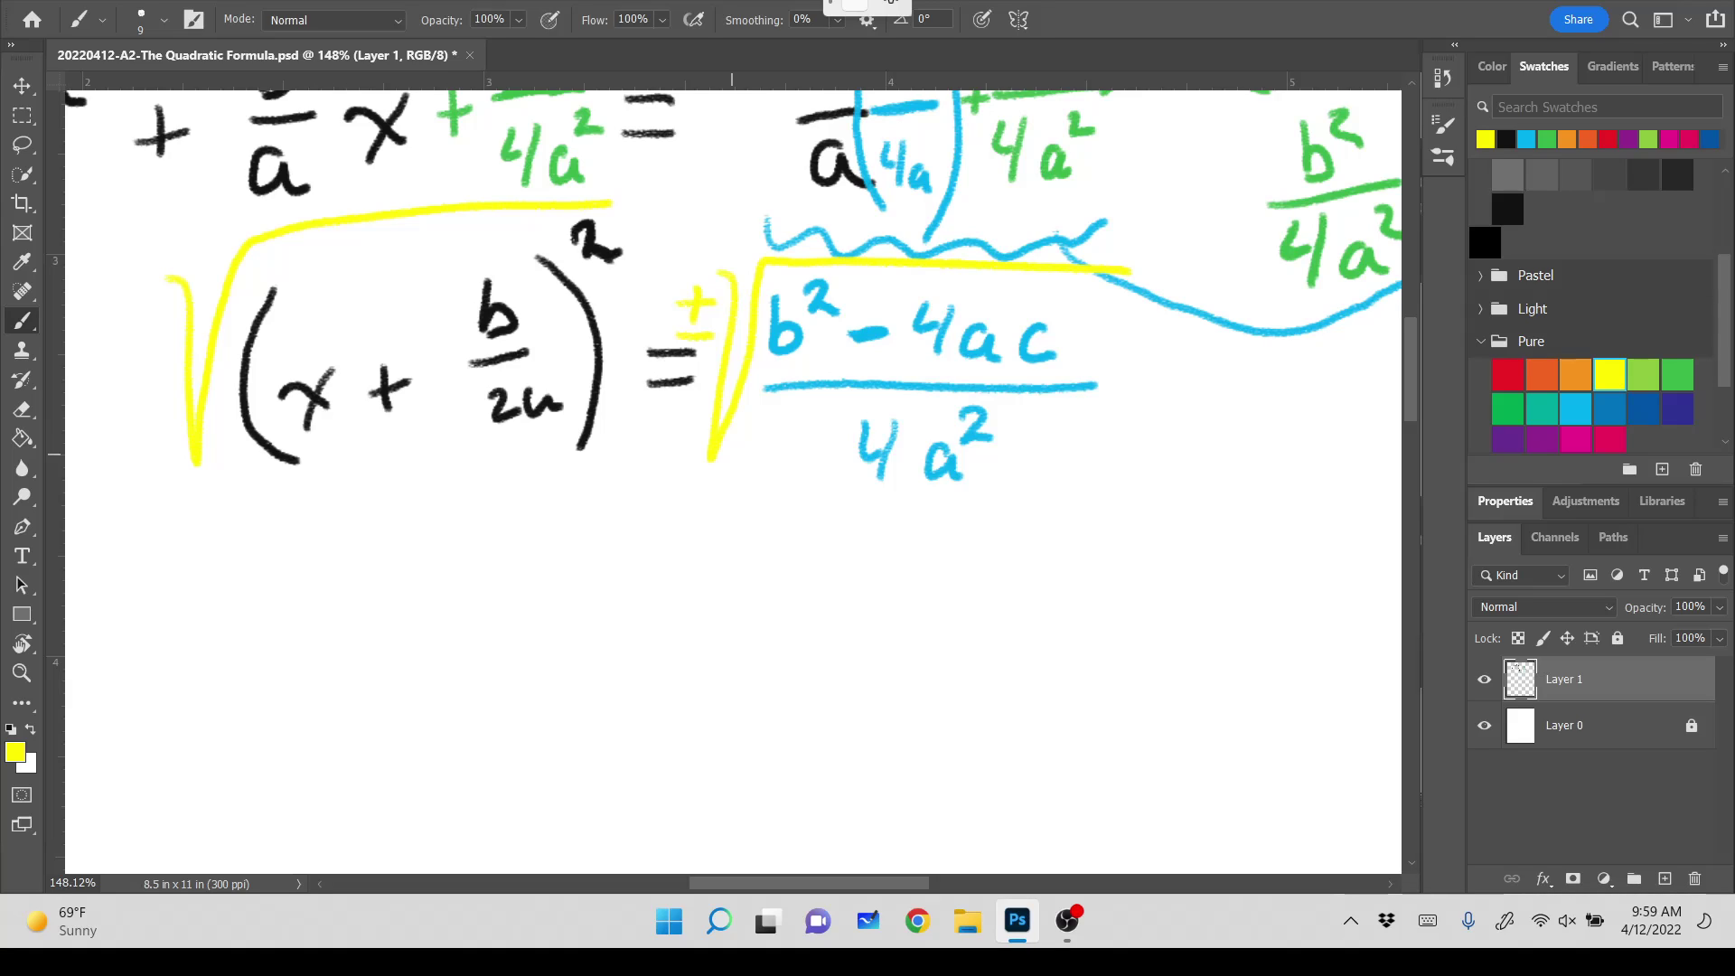
In black, write x + b/2a on a new line below.
left_click(1519, 202)
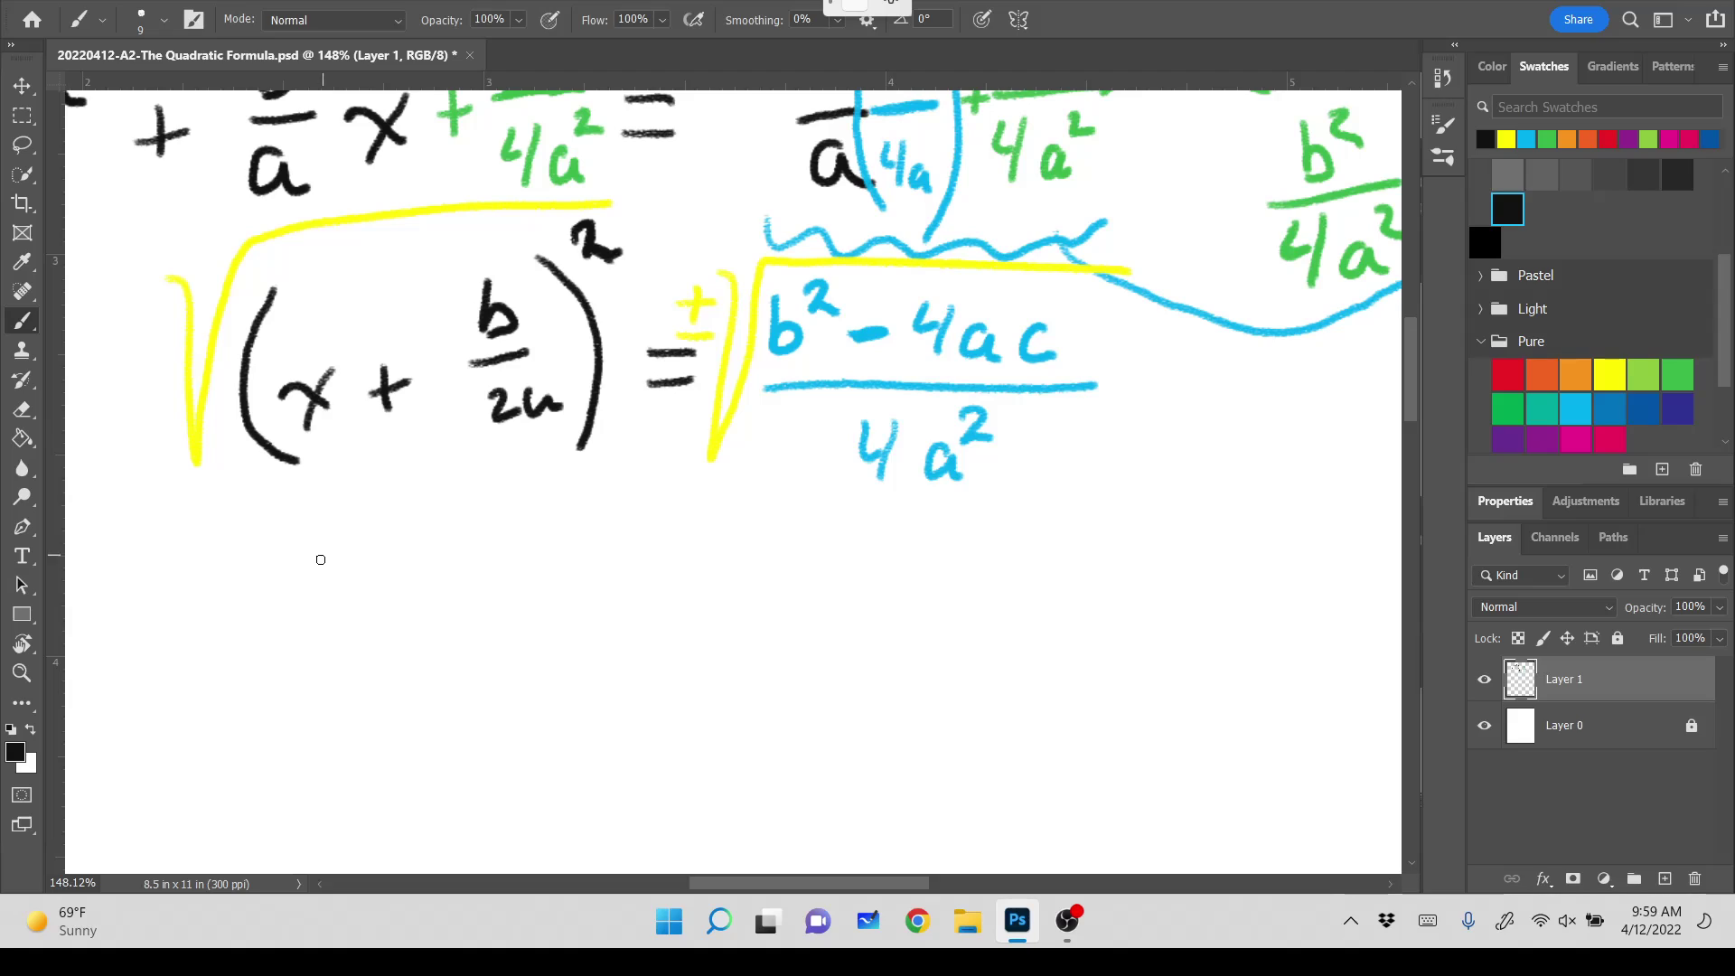
mouse_move(301, 599)
left_mouse_down()
mouse_move(348, 617)
mouse_move(308, 635)
left_mouse_up()
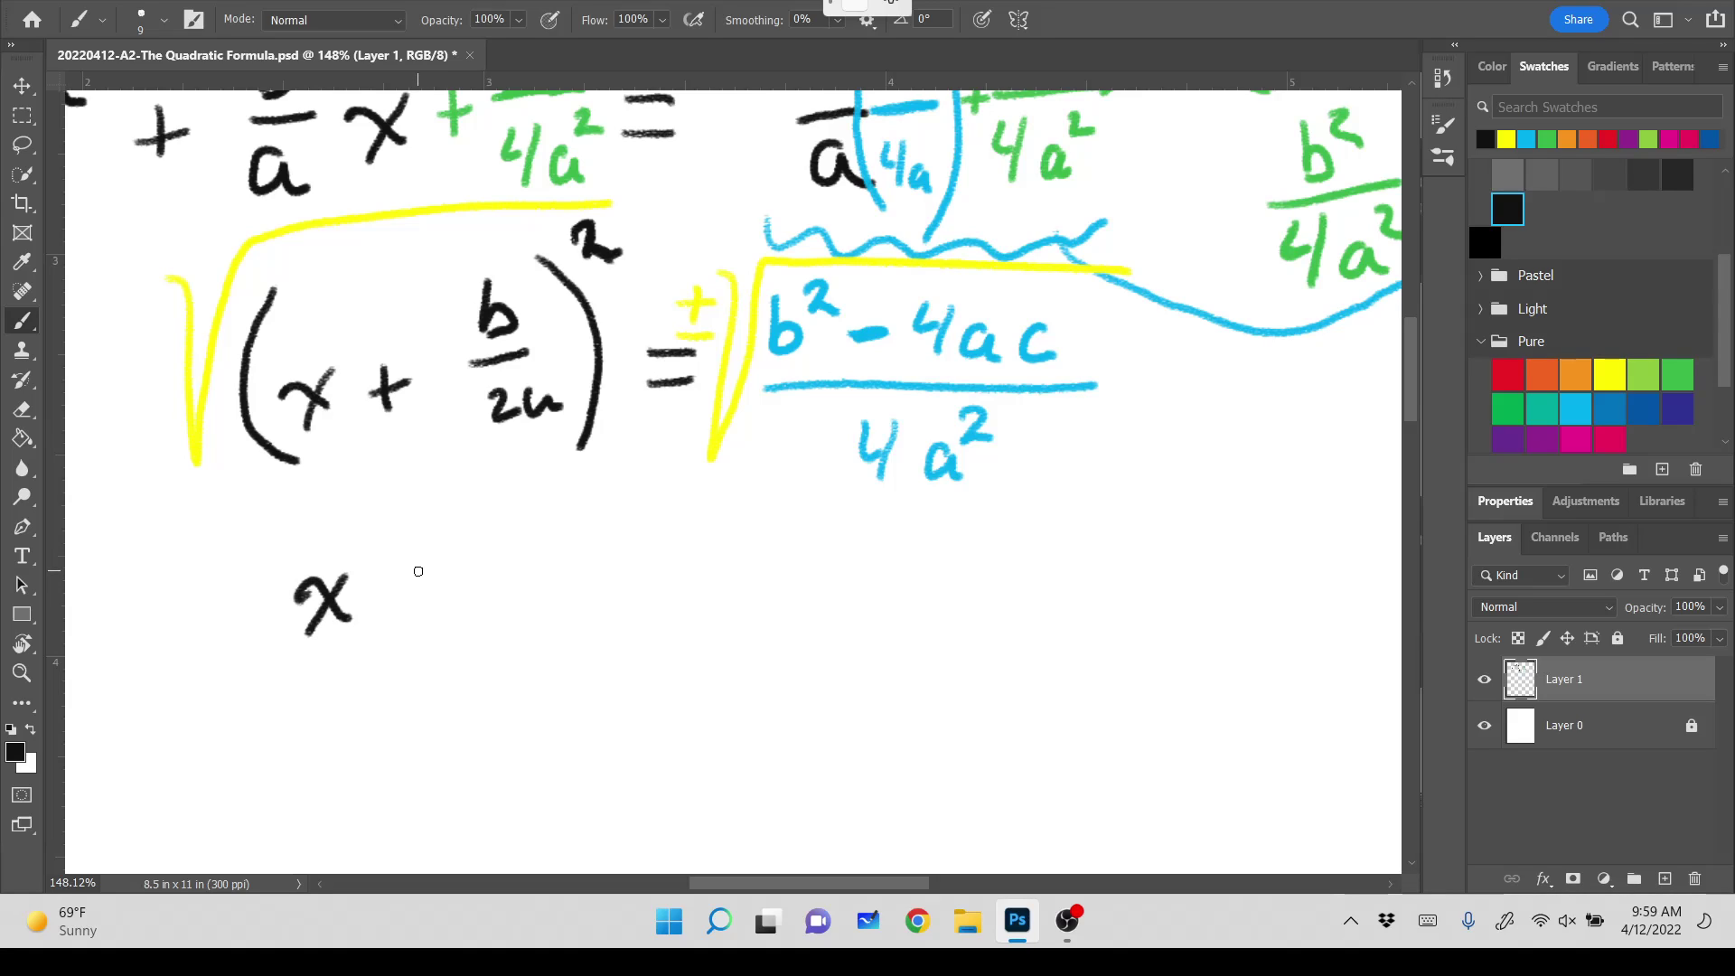
mouse_move(420, 564)
left_mouse_down()
mouse_move(419, 640)
mouse_move(449, 602)
left_mouse_up()
mouse_move(512, 509)
left_mouse_down()
mouse_move(512, 559)
mouse_move(568, 575)
left_mouse_up()
mouse_move(498, 622)
left_mouse_down()
mouse_move(510, 652)
mouse_move(533, 651)
left_mouse_up()
mouse_move(562, 618)
left_mouse_down()
mouse_move(549, 628)
mouse_move(576, 656)
left_mouse_up()
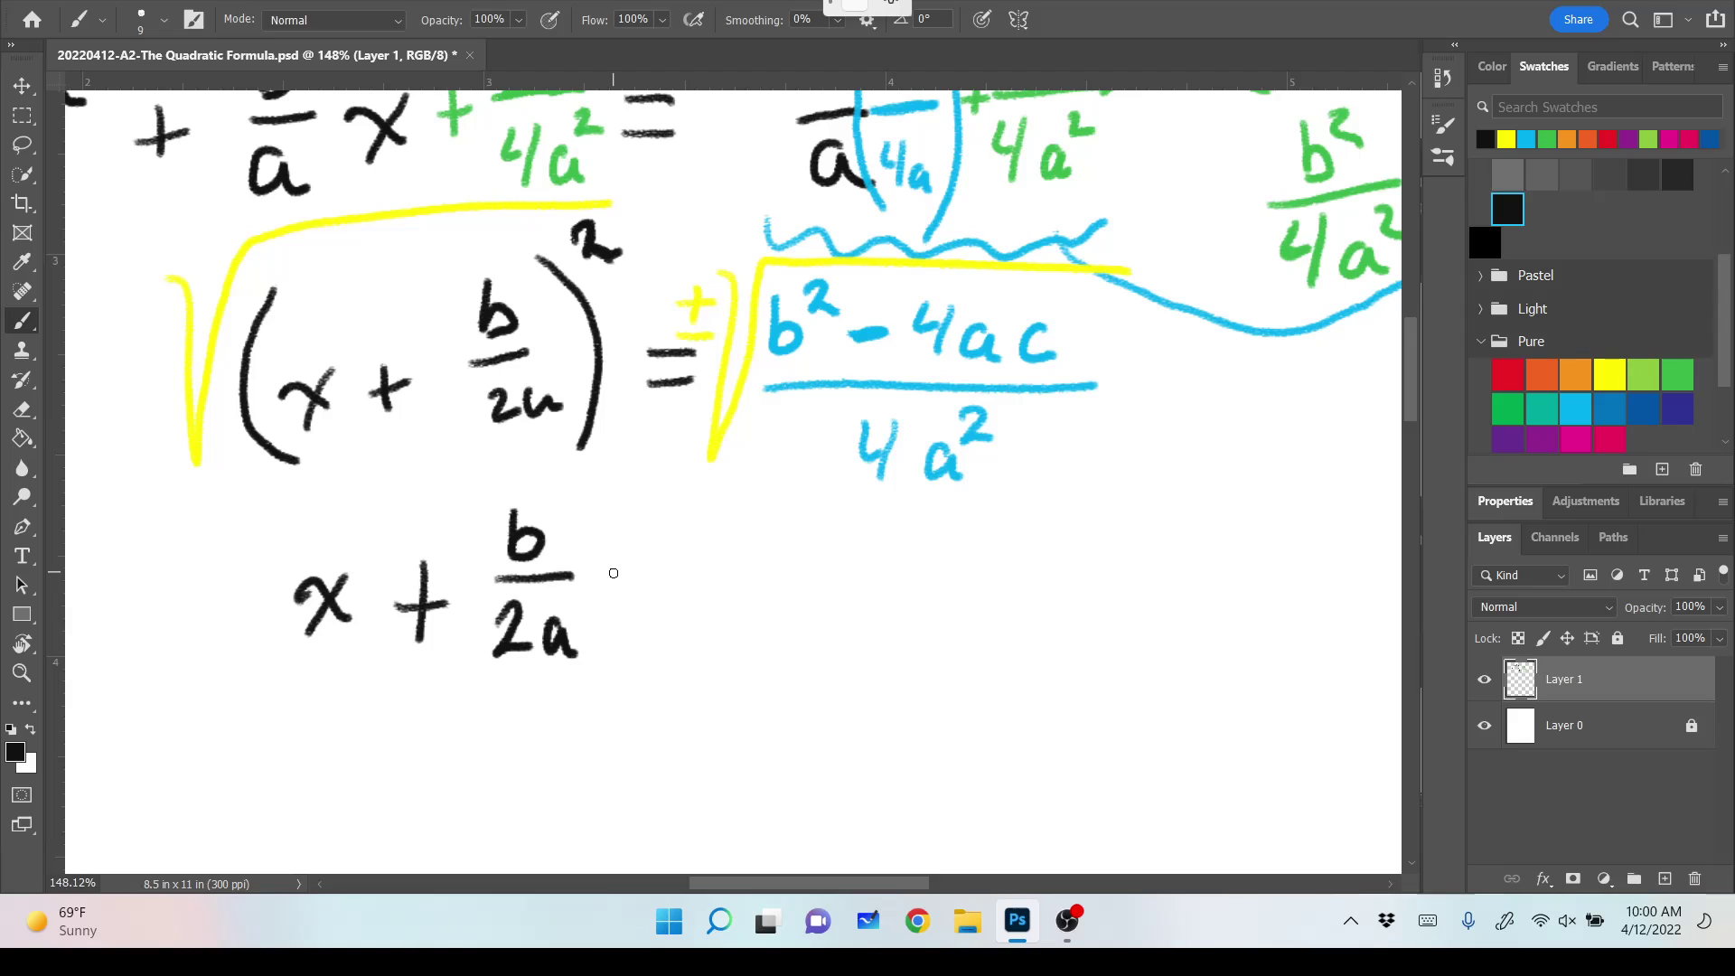
Complete the line with = ±√((b² − 4ac)/4a²).
left_click_drag(620, 567, 668, 562)
left_click_drag(625, 595, 672, 592)
mouse_move(741, 537)
left_mouse_down()
mouse_move(740, 579)
mouse_move(766, 558)
mouse_move(773, 604)
mouse_move(999, 503)
mouse_move(1157, 496)
left_mouse_up()
mouse_move(870, 535)
left_mouse_down()
mouse_move(873, 574)
mouse_move(1000, 529)
mouse_move(1021, 550)
left_mouse_up()
mouse_move(1022, 529)
left_mouse_down()
mouse_move(1019, 563)
mouse_move(1127, 551)
left_mouse_up()
left_click(1102, 537)
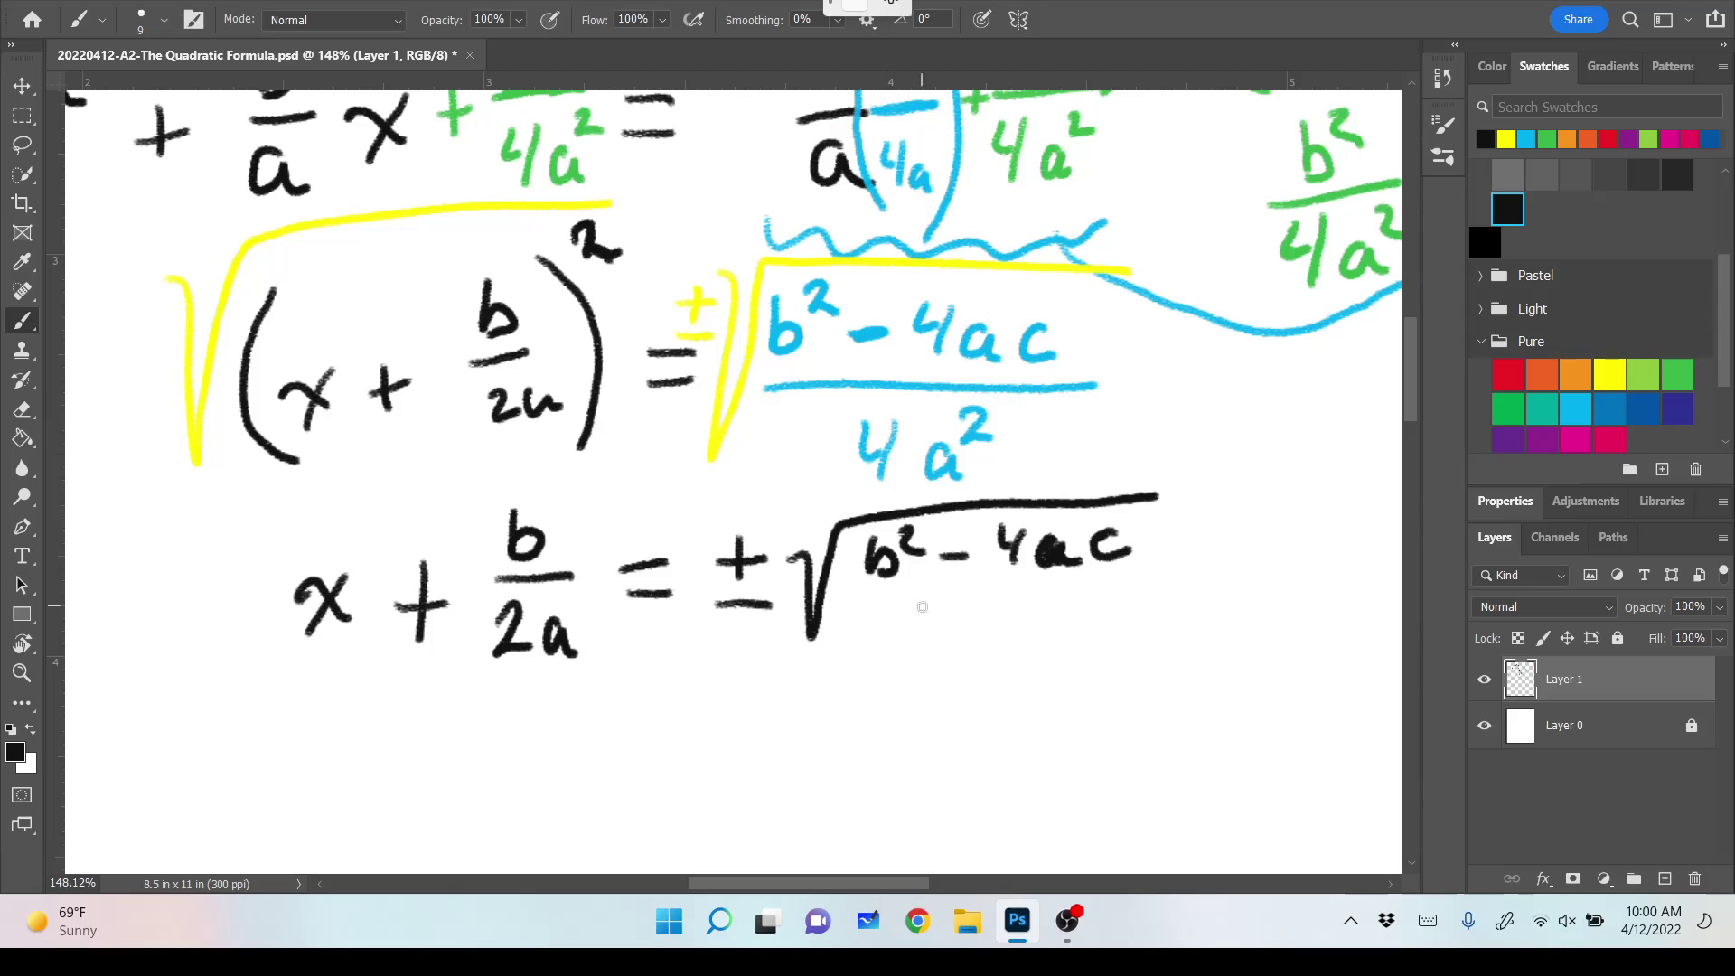
left_click_drag(859, 596, 1148, 578)
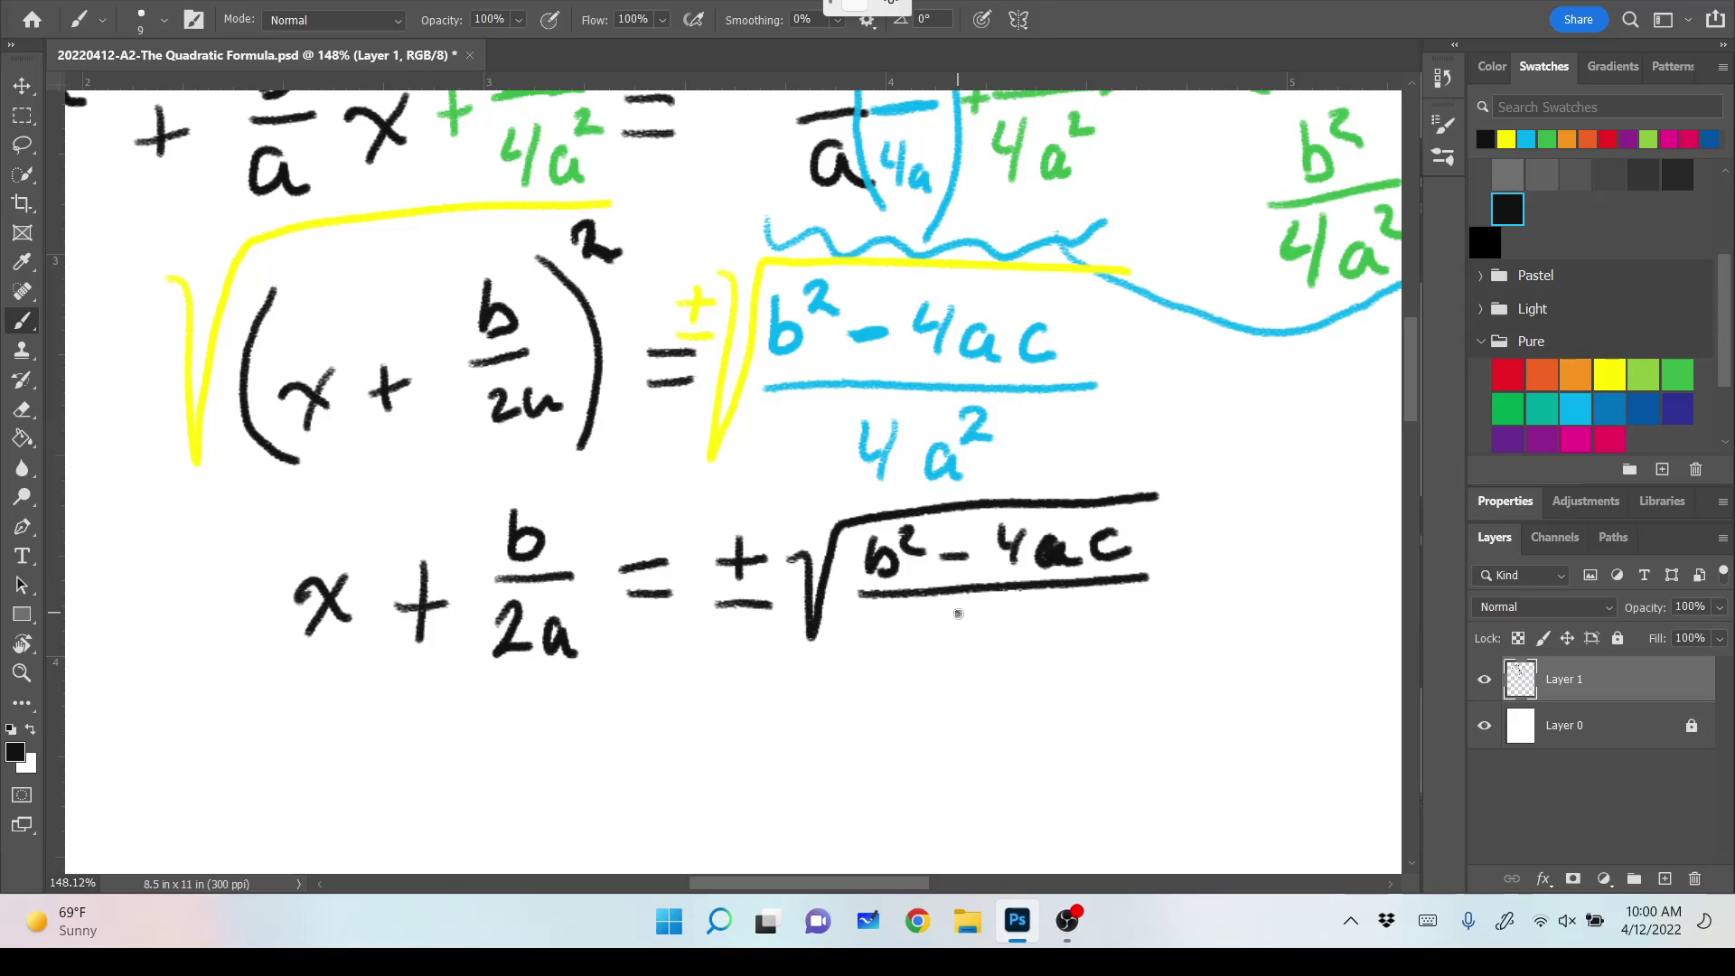
mouse_move(959, 614)
left_mouse_down()
mouse_move(983, 631)
mouse_move(973, 649)
left_mouse_up()
mouse_move(1018, 623)
left_mouse_down()
mouse_move(999, 635)
mouse_move(1028, 649)
mouse_move(1065, 620)
left_mouse_up()
In yellow, write −b/2a under both sides of x + b/2a = ±√((b² − 4ac)/4a²).
scroll(732, 479, "down", 5)
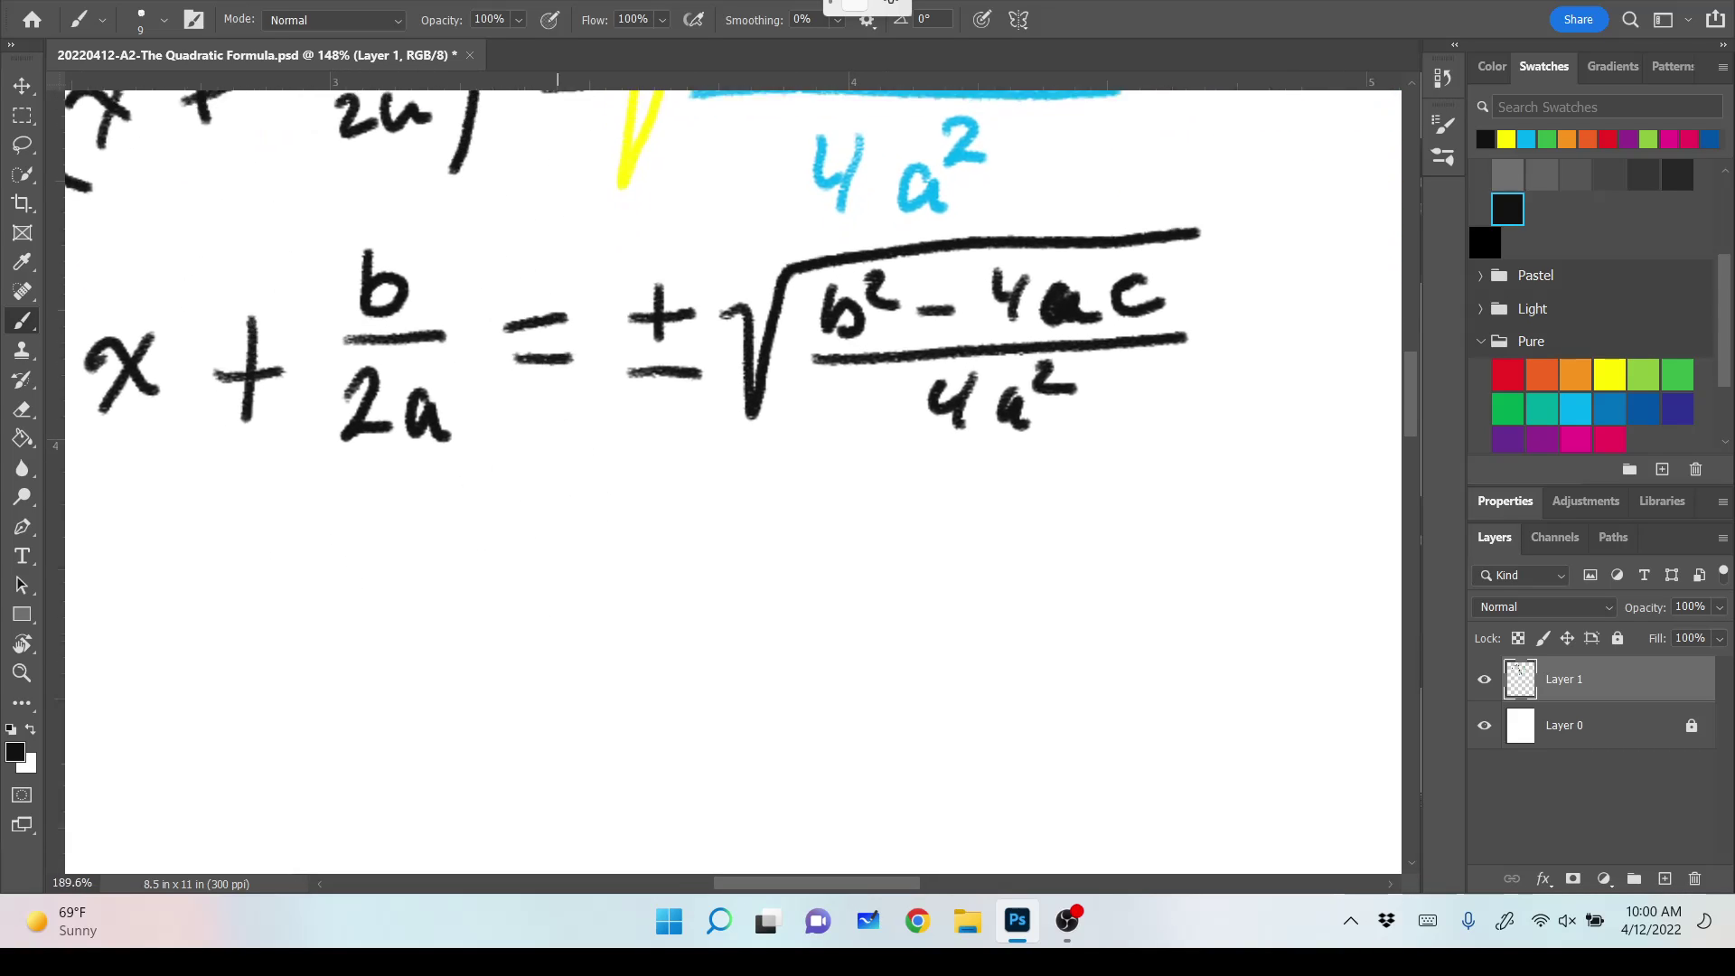
scroll(732, 361, "up", 3)
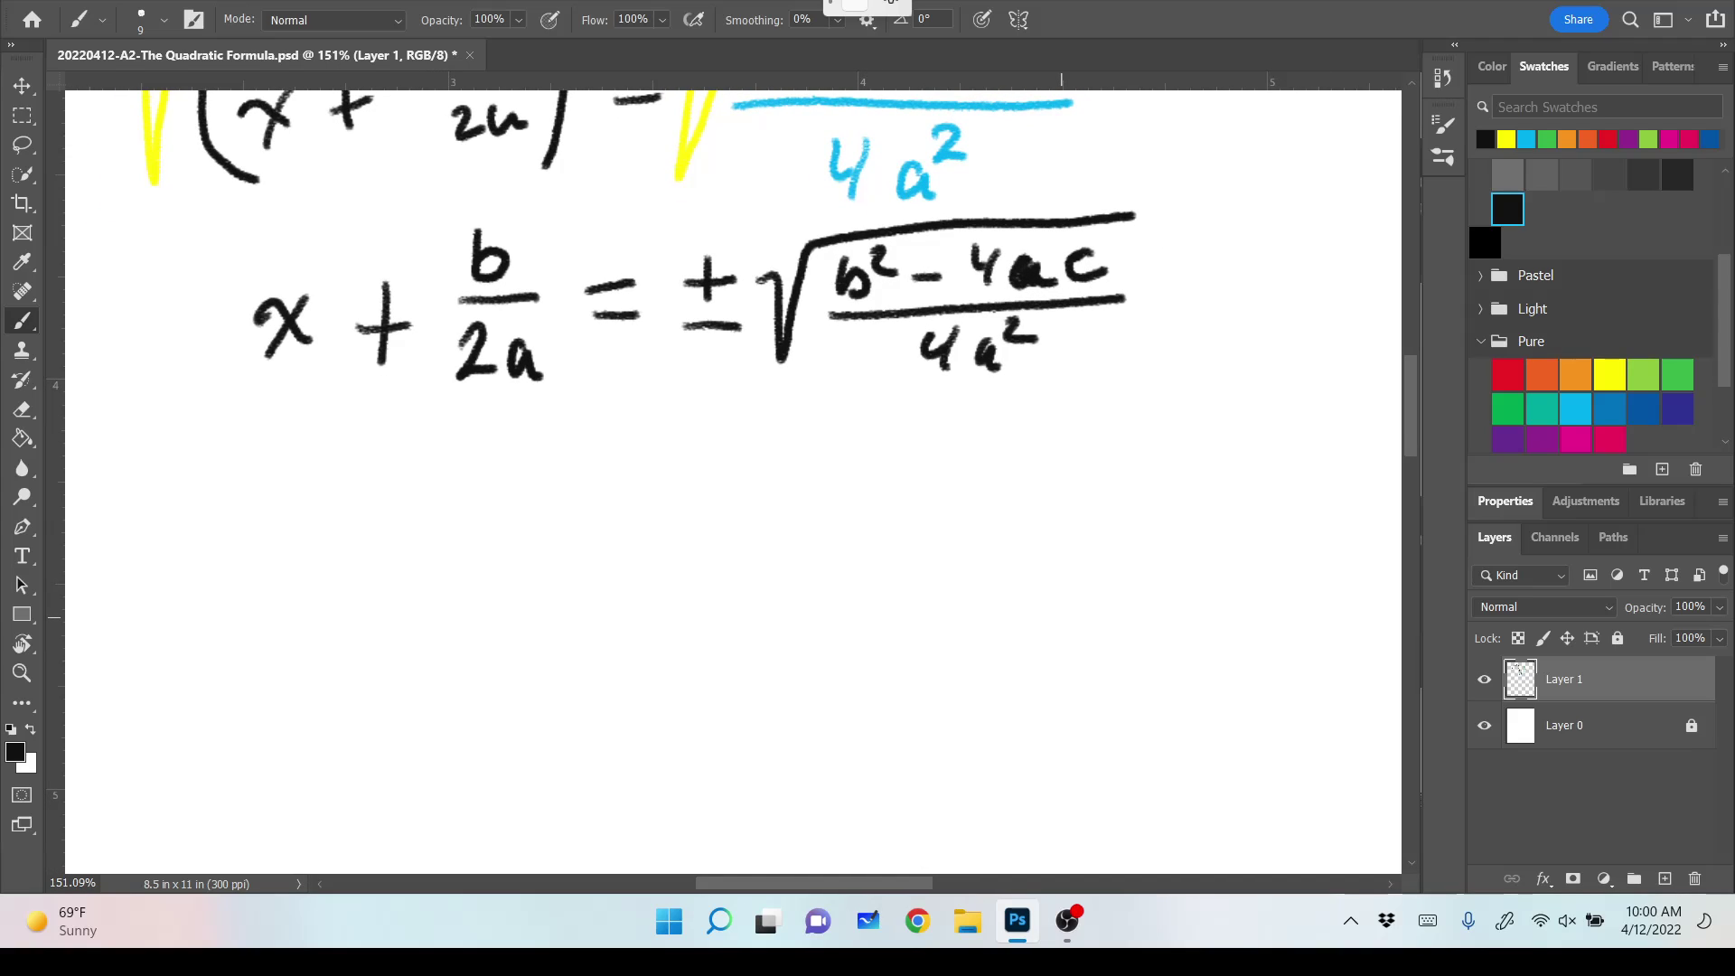
left_click(1609, 374)
left_click_drag(357, 470, 386, 471)
mouse_move(483, 413)
left_mouse_down()
mouse_move(478, 461)
mouse_move(504, 456)
mouse_move(482, 466)
mouse_move(535, 486)
left_mouse_up()
mouse_move(465, 520)
left_mouse_down()
mouse_move(493, 554)
mouse_move(515, 531)
mouse_move(543, 557)
left_mouse_up()
mouse_move(636, 490)
left_mouse_down()
mouse_move(697, 461)
mouse_move(725, 503)
mouse_move(704, 554)
mouse_move(741, 569)
left_mouse_up()
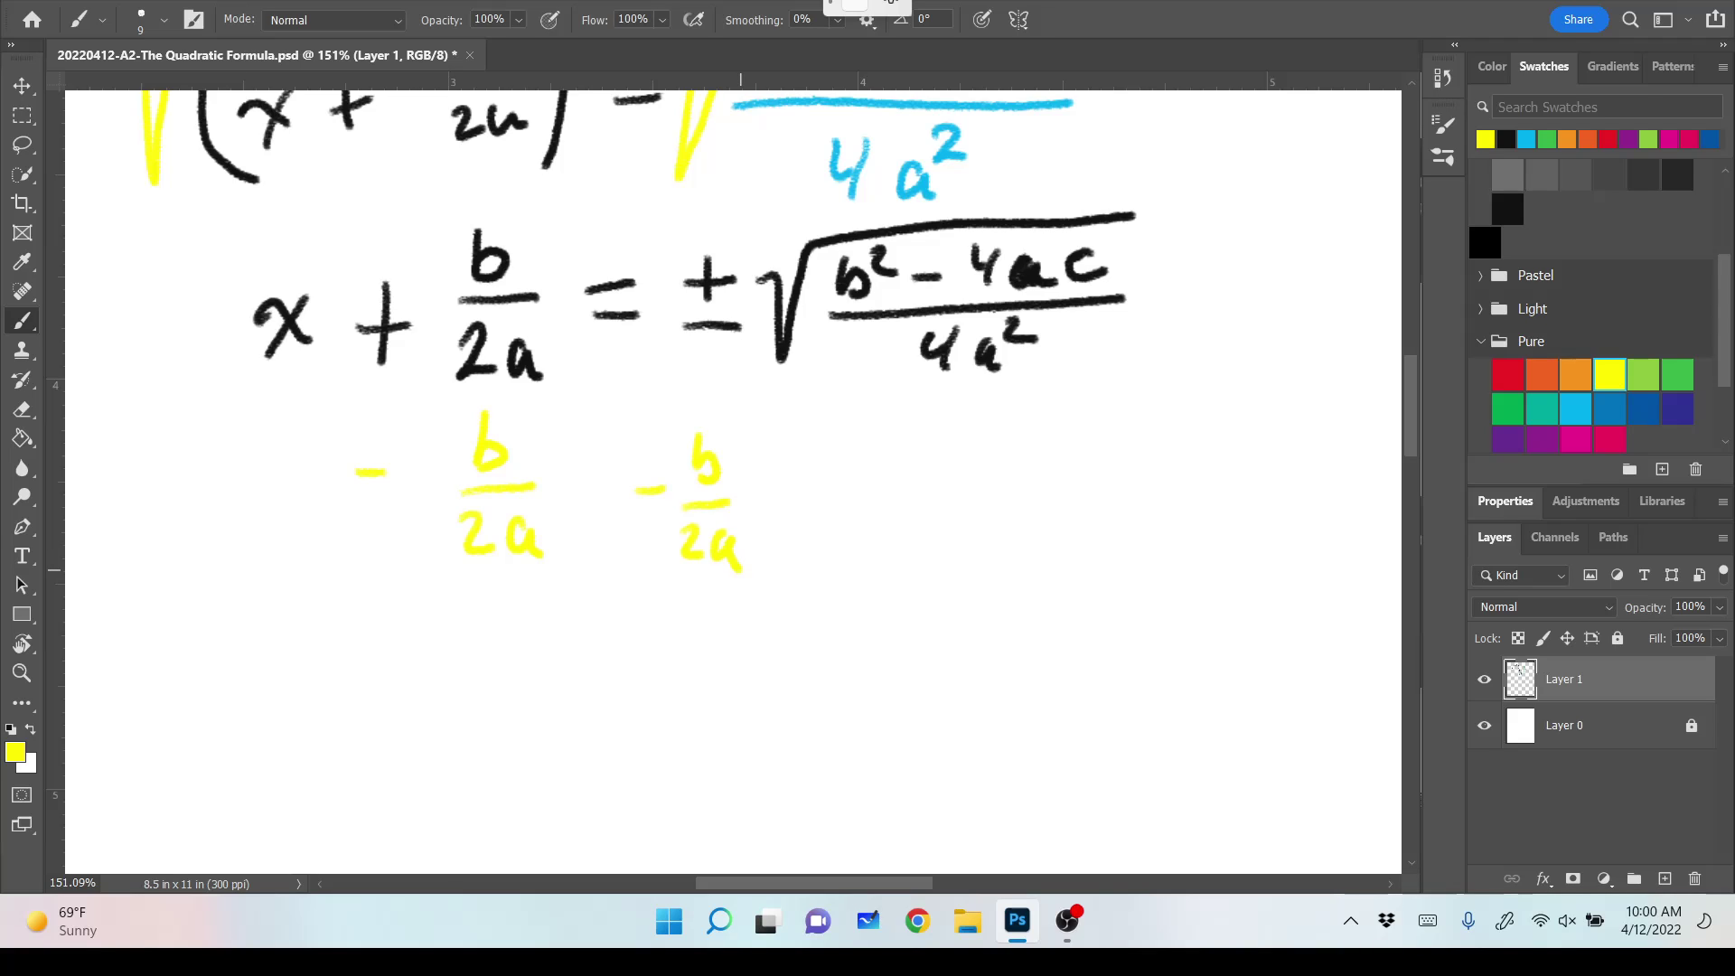
Strike a yellow vertical line through the b/2a terms, then switch to black.
scroll(732, 479, "down", 3)
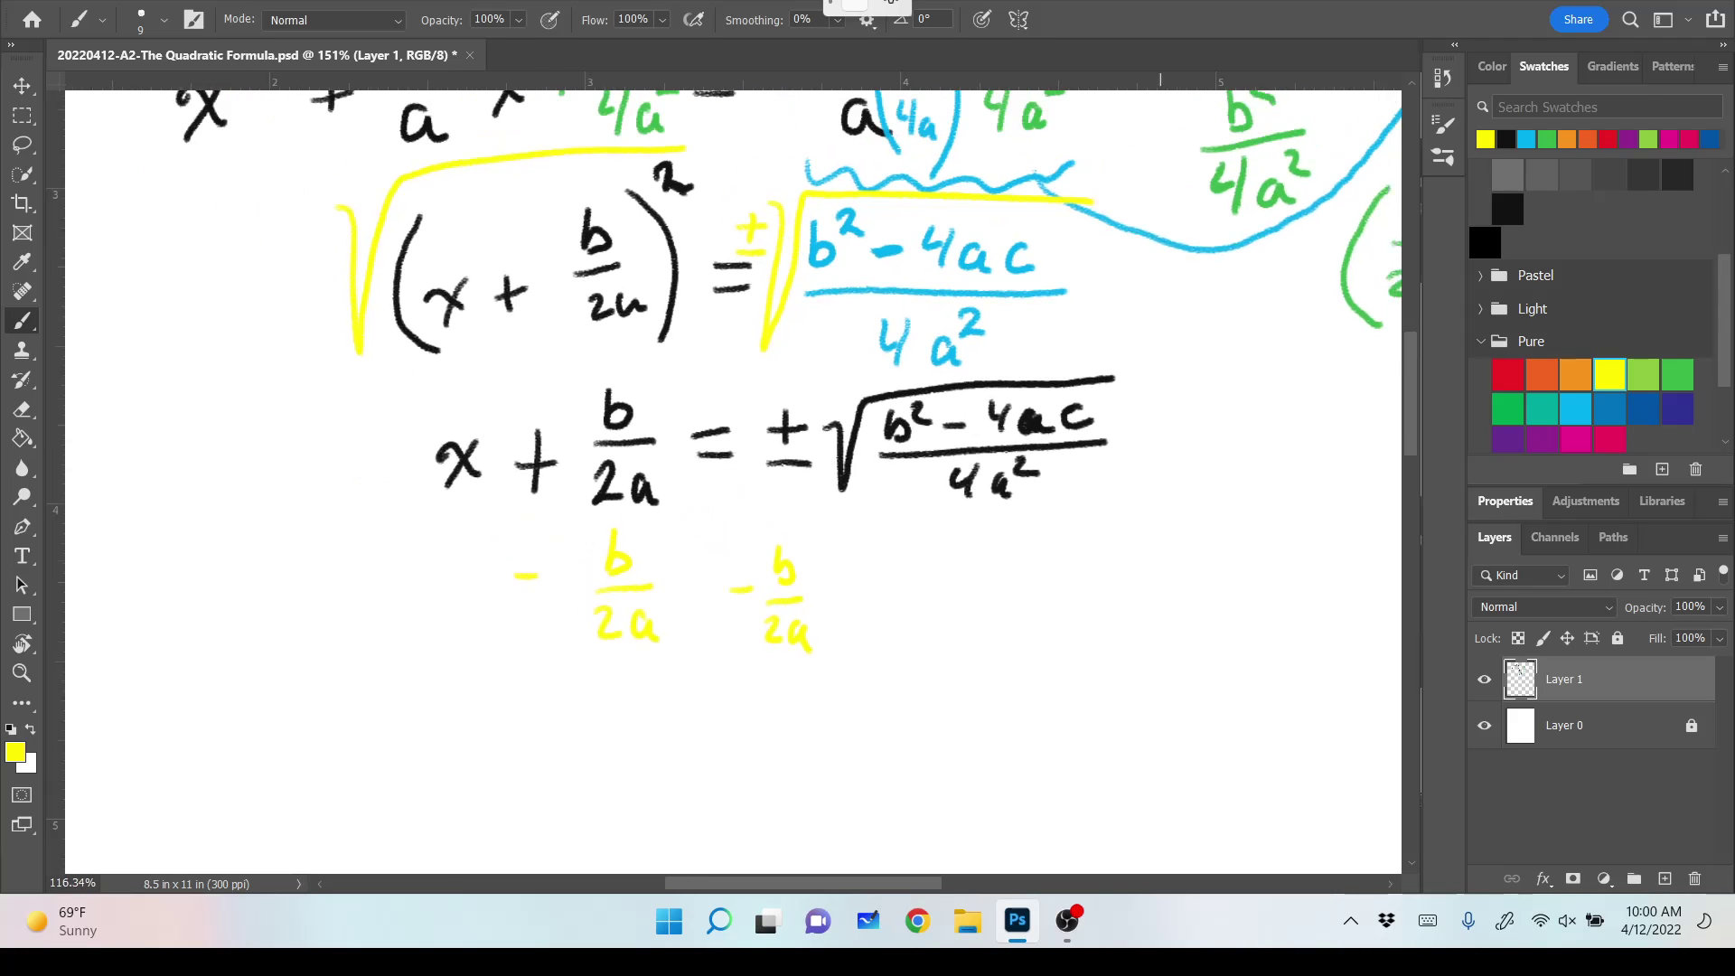
scroll(732, 479, "up", 1)
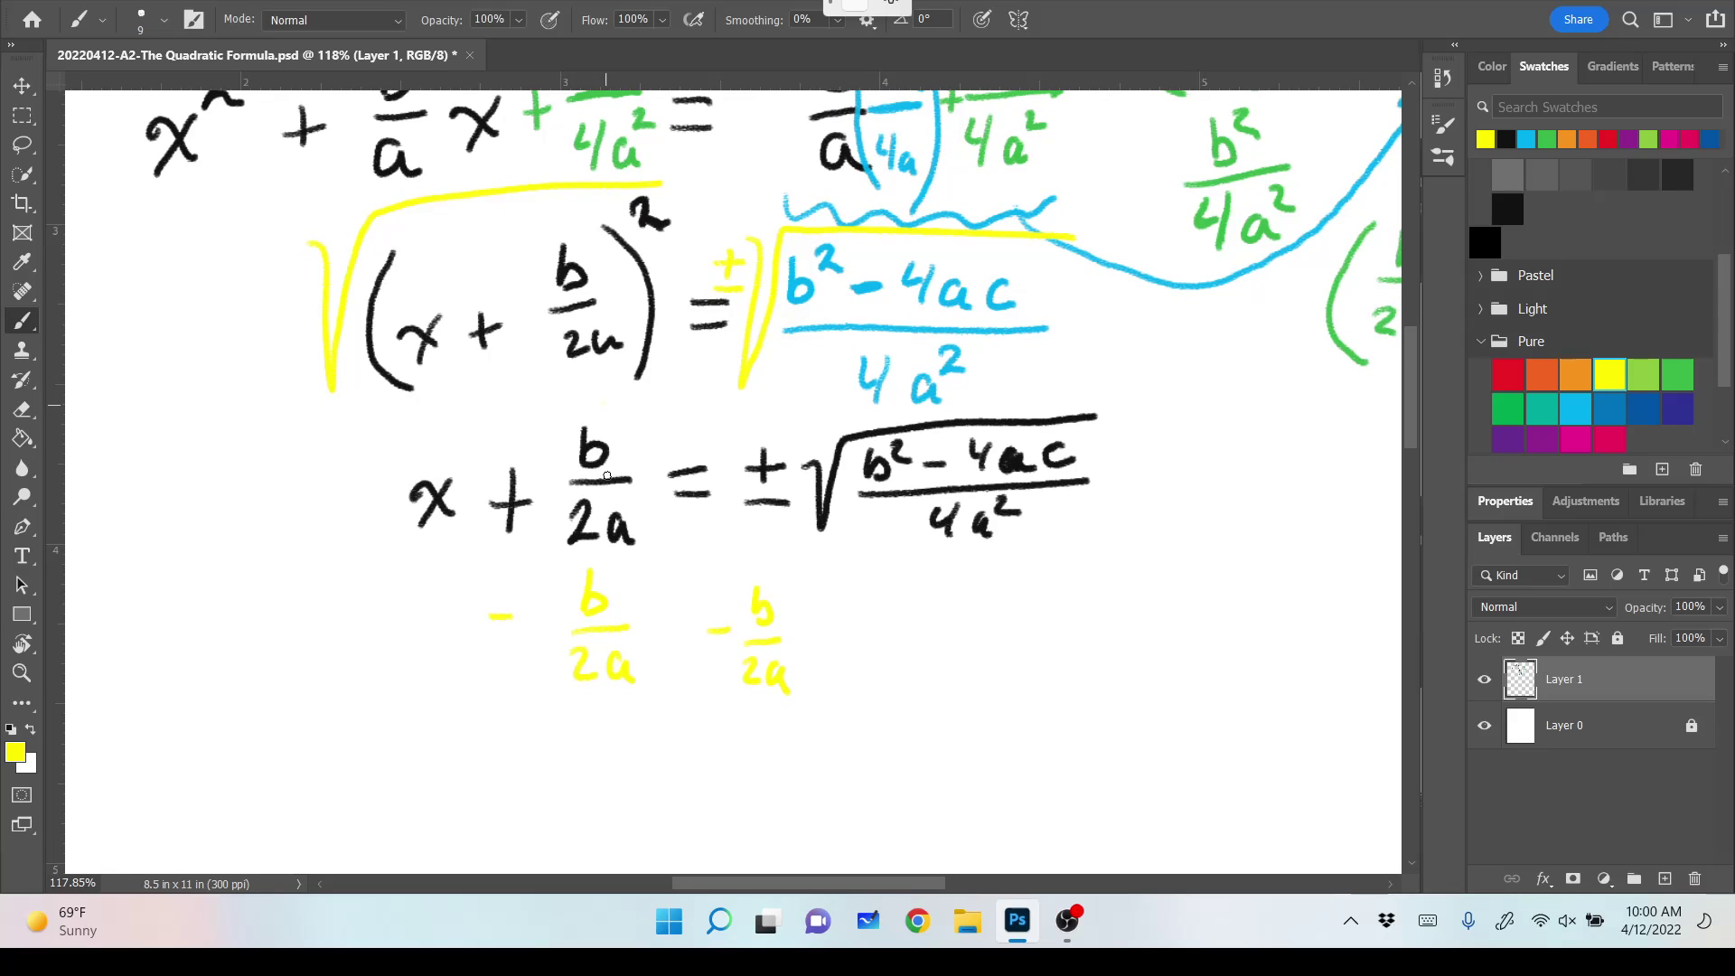
left_click_drag(597, 404, 593, 714)
scroll(605, 511, "down", 2)
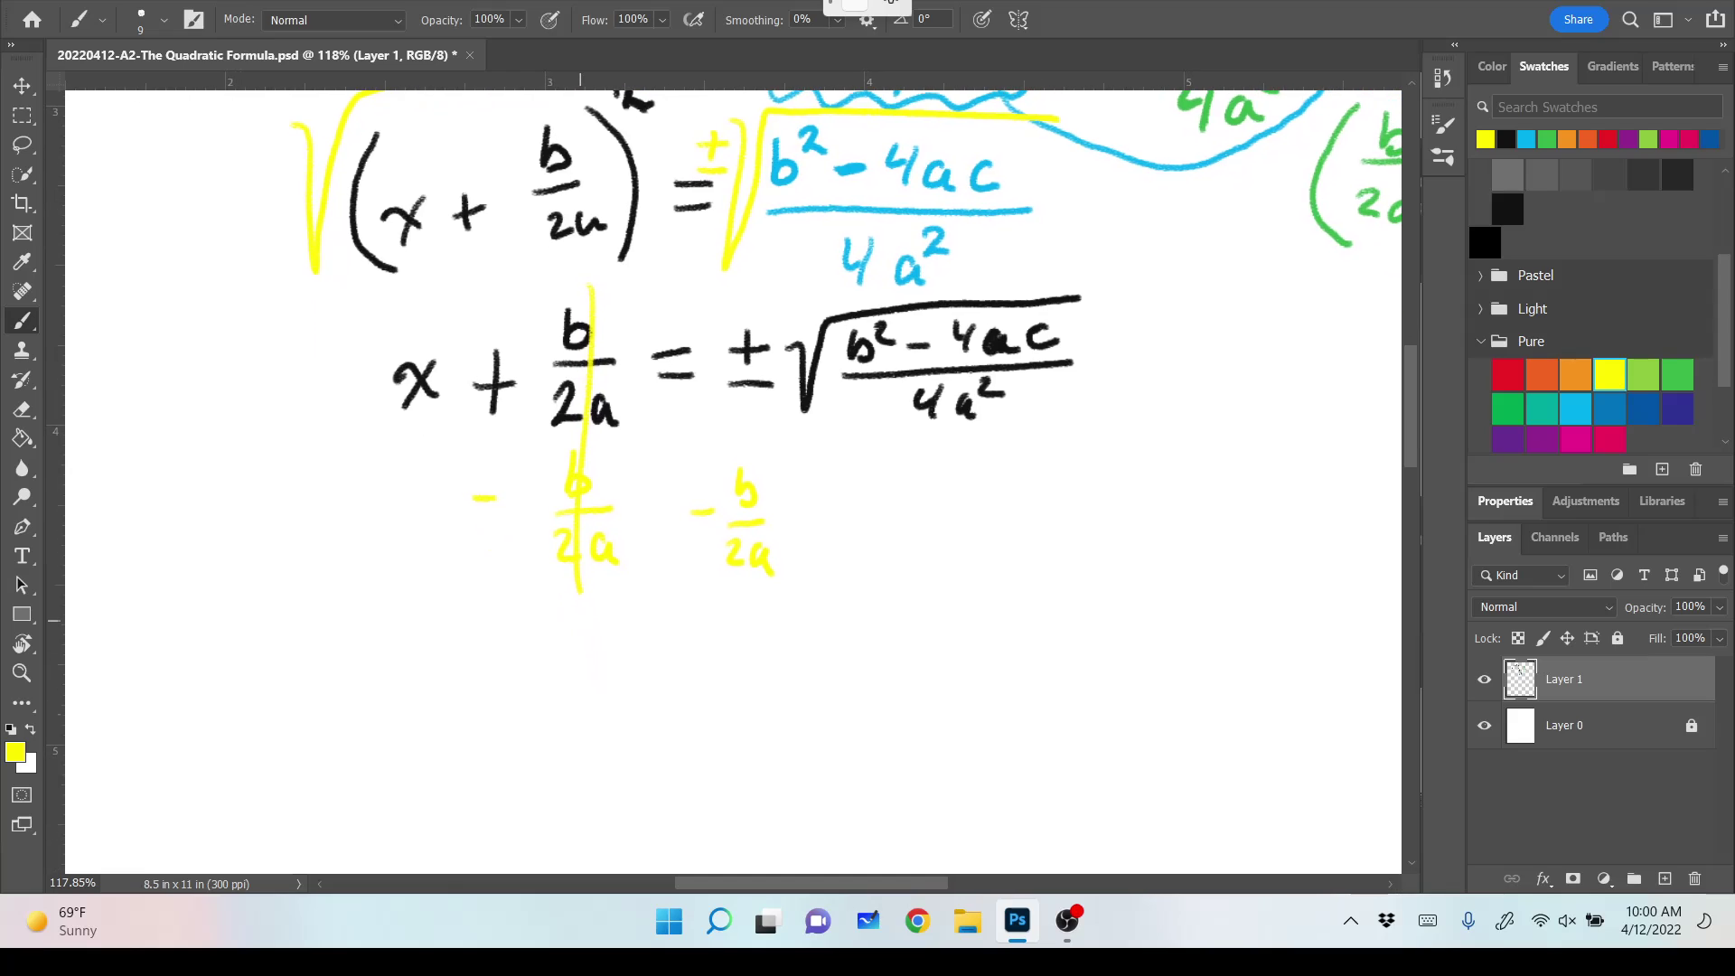
left_click(1511, 206)
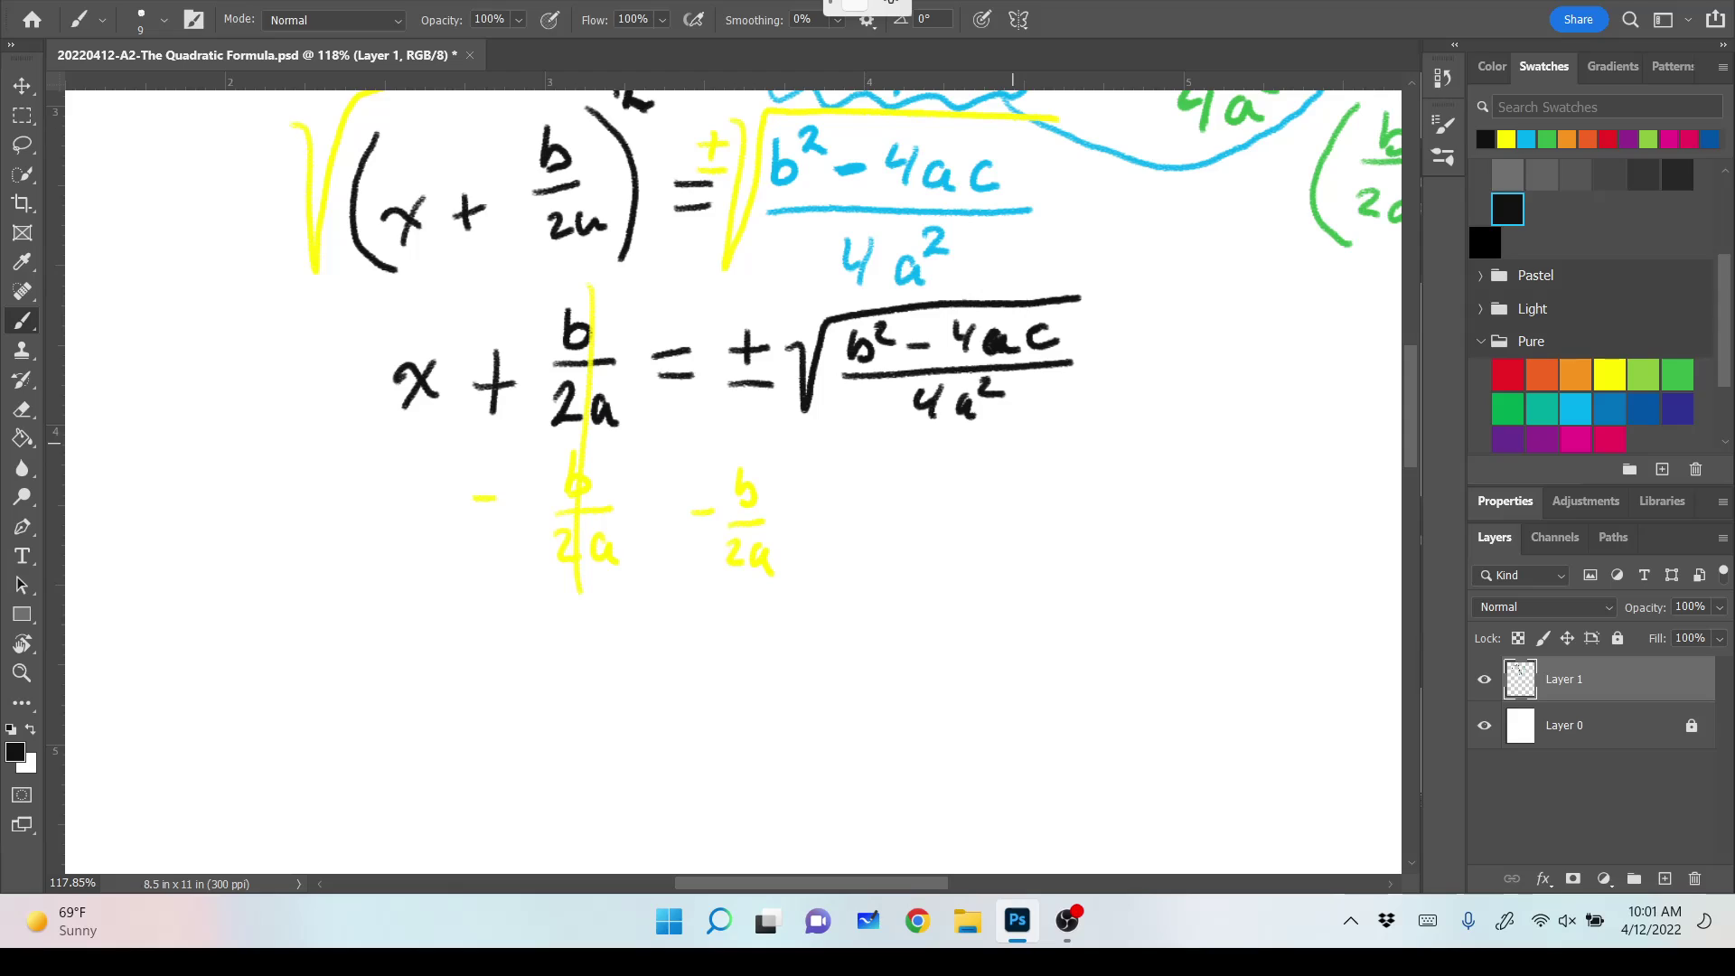
Write x = −b/2a ± on a new line.
mouse_move(526, 680)
left_mouse_down()
mouse_move(573, 714)
mouse_move(545, 715)
mouse_move(652, 676)
mouse_move(660, 701)
mouse_move(738, 674)
left_mouse_up()
mouse_move(777, 619)
left_mouse_down()
mouse_move(767, 679)
mouse_move(820, 678)
mouse_move(789, 732)
mouse_move(824, 740)
left_mouse_up()
mouse_move(886, 639)
left_mouse_down()
mouse_move(883, 675)
mouse_move(906, 652)
left_mouse_up()
left_click_drag(863, 689, 909, 683)
Follow it with the fraction √(b² − 4ac)/√(4a²).
mouse_move(935, 612)
left_mouse_down()
mouse_move(978, 581)
mouse_move(1195, 556)
left_mouse_up()
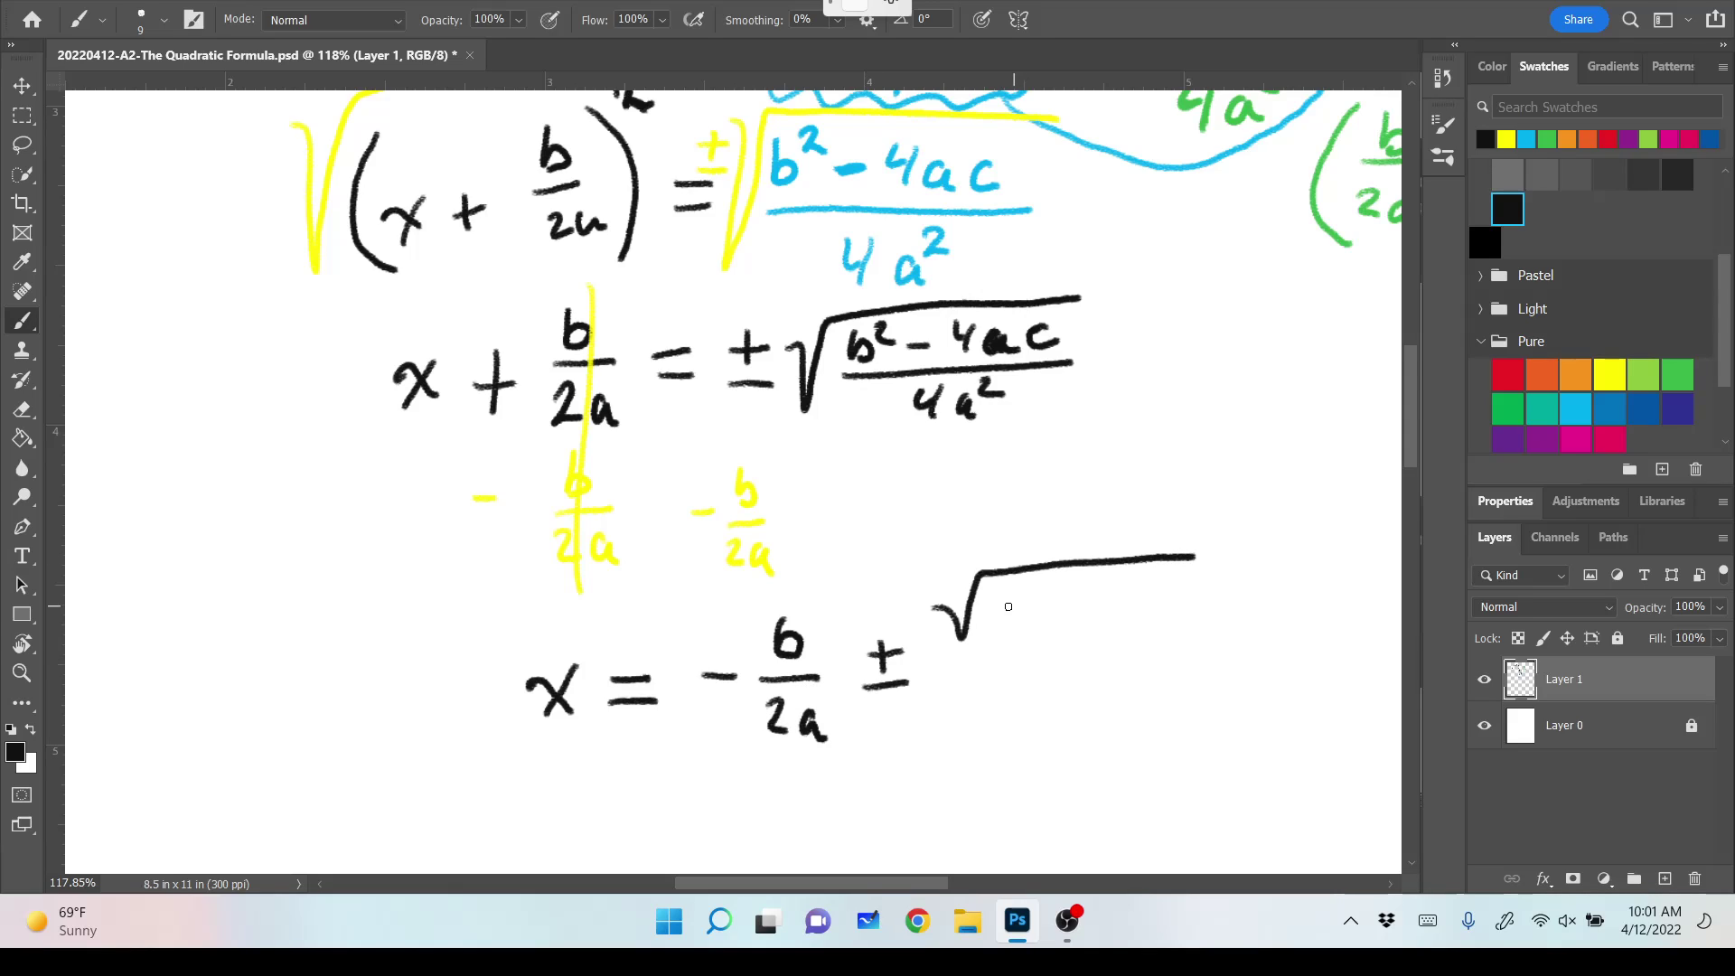
mouse_move(991, 588)
left_mouse_down()
mouse_move(1008, 626)
mouse_move(993, 636)
left_mouse_up()
mouse_move(1009, 589)
left_mouse_down()
mouse_move(1075, 612)
mouse_move(1111, 591)
mouse_move(1150, 619)
mouse_move(1186, 624)
left_mouse_up()
mouse_move(940, 662)
left_mouse_down()
mouse_move(1214, 651)
mouse_move(999, 732)
mouse_move(1041, 677)
mouse_move(1165, 659)
left_mouse_up()
left_click(1217, 649, "shift")
left_click_drag(1049, 691, 1065, 713)
mouse_move(1057, 689)
left_mouse_down()
mouse_move(1056, 728)
mouse_move(1119, 734)
left_mouse_up()
left_click_drag(1118, 690, 1141, 695)
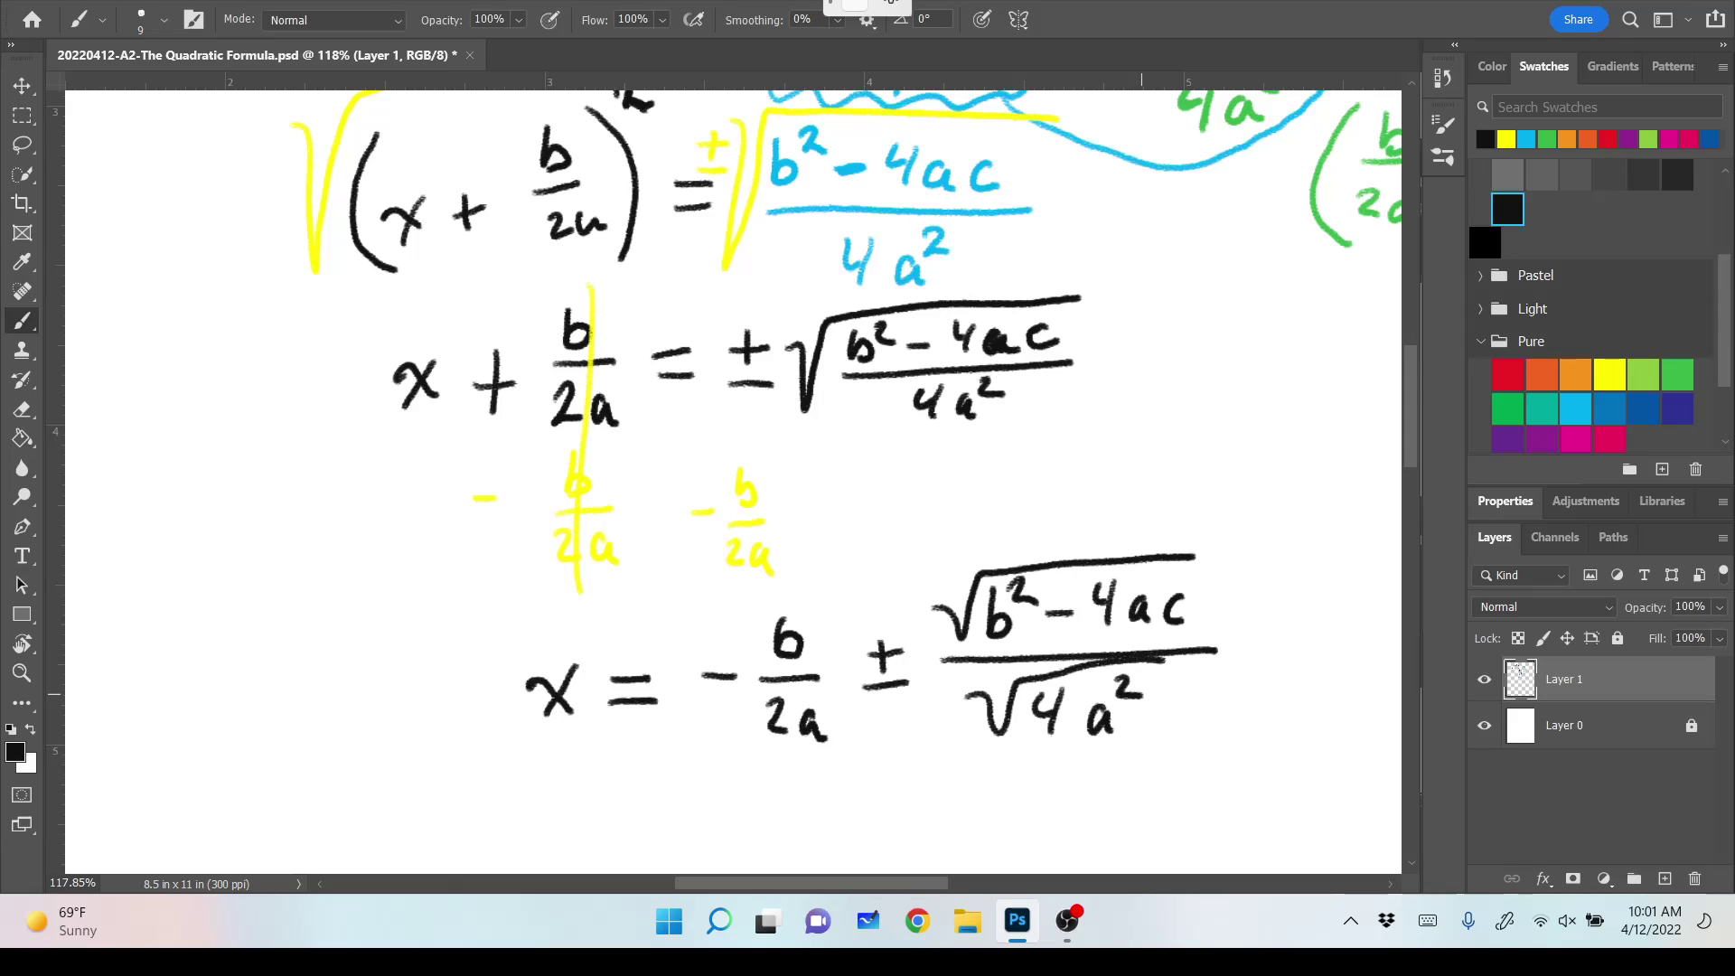
Add a margin side note showing √4a² = √4√a² = 2a.
mouse_move(102, 482)
left_mouse_down()
mouse_move(113, 442)
mouse_move(172, 384)
mouse_move(154, 450)
left_mouse_up()
mouse_move(150, 432)
left_mouse_down()
mouse_move(160, 470)
mouse_move(200, 449)
mouse_move(182, 425)
mouse_move(204, 452)
left_mouse_up()
left_click_drag(176, 404, 199, 416)
mouse_move(171, 390)
left_mouse_down()
mouse_move(228, 365)
mouse_move(252, 375)
mouse_move(282, 288)
left_mouse_up()
left_click_drag(267, 321, 275, 355)
mouse_move(289, 317)
left_mouse_down()
mouse_move(303, 336)
mouse_move(336, 264)
mouse_move(331, 325)
left_mouse_up()
mouse_move(340, 280)
left_mouse_down()
mouse_move(336, 294)
mouse_move(358, 282)
left_mouse_up()
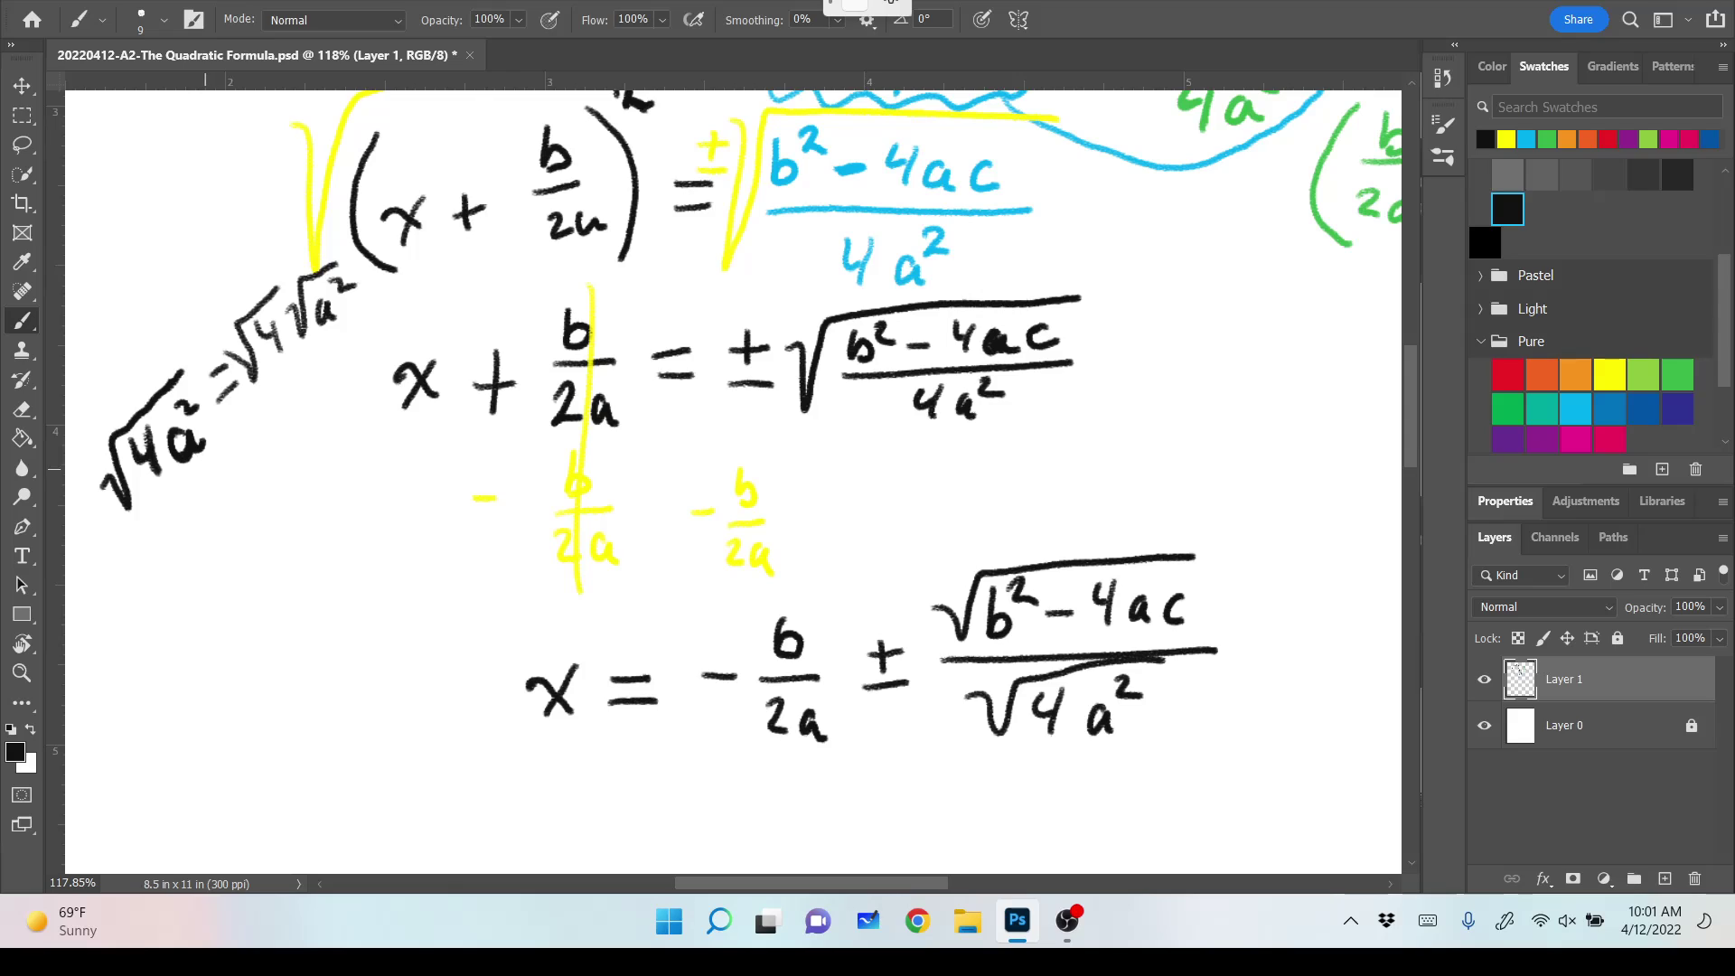
mouse_move(215, 471)
left_mouse_down()
mouse_move(251, 493)
mouse_move(280, 470)
left_mouse_up()
Write x = −b/2a ± on a new line below.
scroll(733, 479, "down", 3)
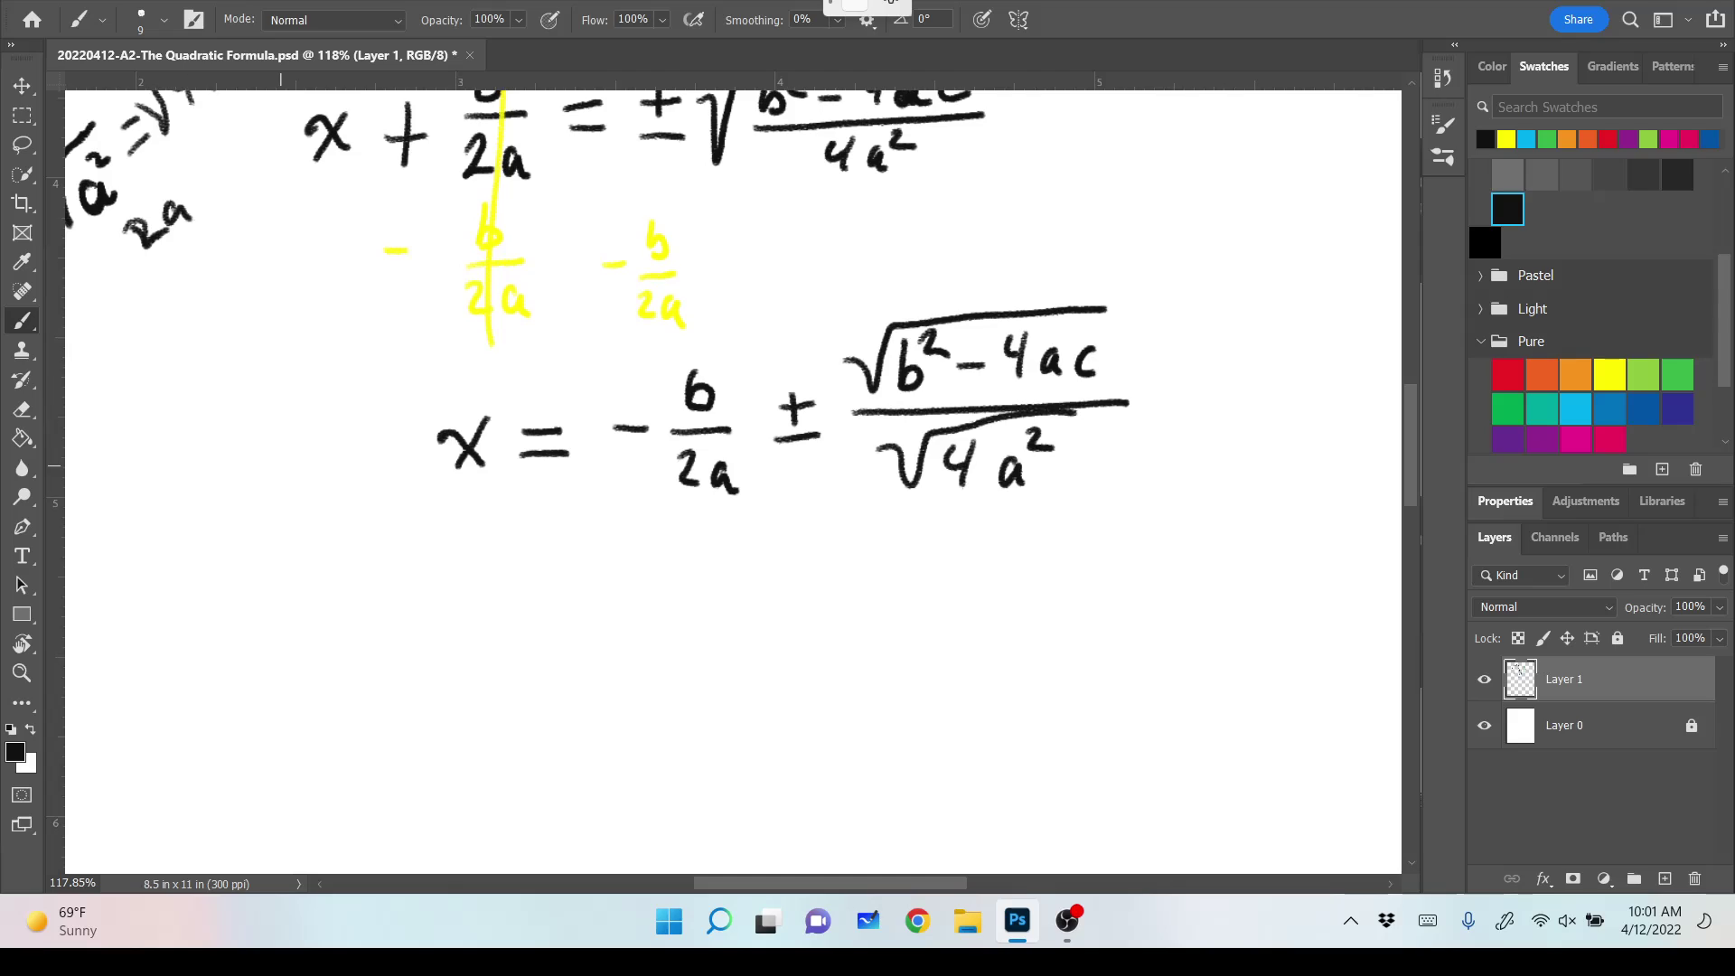
left_click_drag(451, 644, 497, 673)
mouse_move(497, 639)
left_mouse_down()
mouse_move(461, 694)
mouse_move(553, 646)
mouse_move(558, 663)
mouse_move(636, 639)
left_mouse_up()
mouse_move(693, 589)
left_mouse_down()
mouse_move(696, 633)
mouse_move(733, 649)
mouse_move(698, 713)
mouse_move(736, 720)
left_mouse_up()
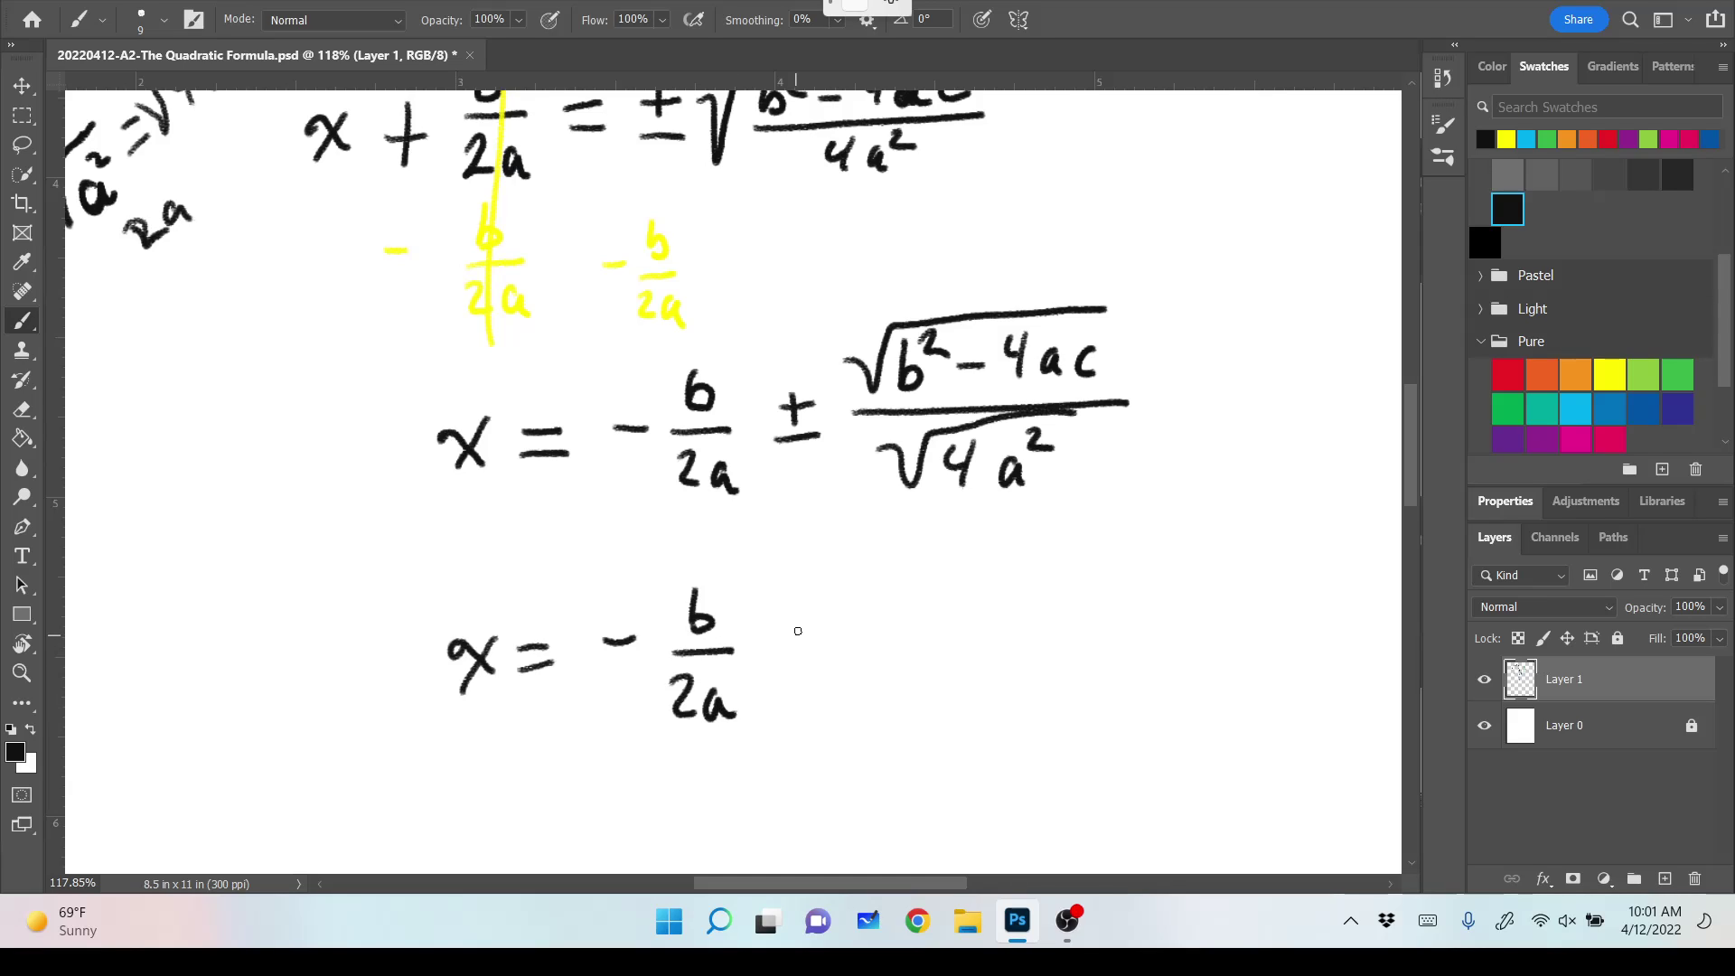
mouse_move(801, 618)
left_mouse_down()
mouse_move(801, 657)
mouse_move(818, 634)
left_mouse_up()
left_click_drag(784, 669, 824, 666)
left_click_drag(604, 640, 645, 637)
Finish the line with √(b² − 4ac)/2a.
mouse_move(867, 582)
left_mouse_down()
mouse_move(878, 595)
mouse_move(1114, 543)
left_mouse_up()
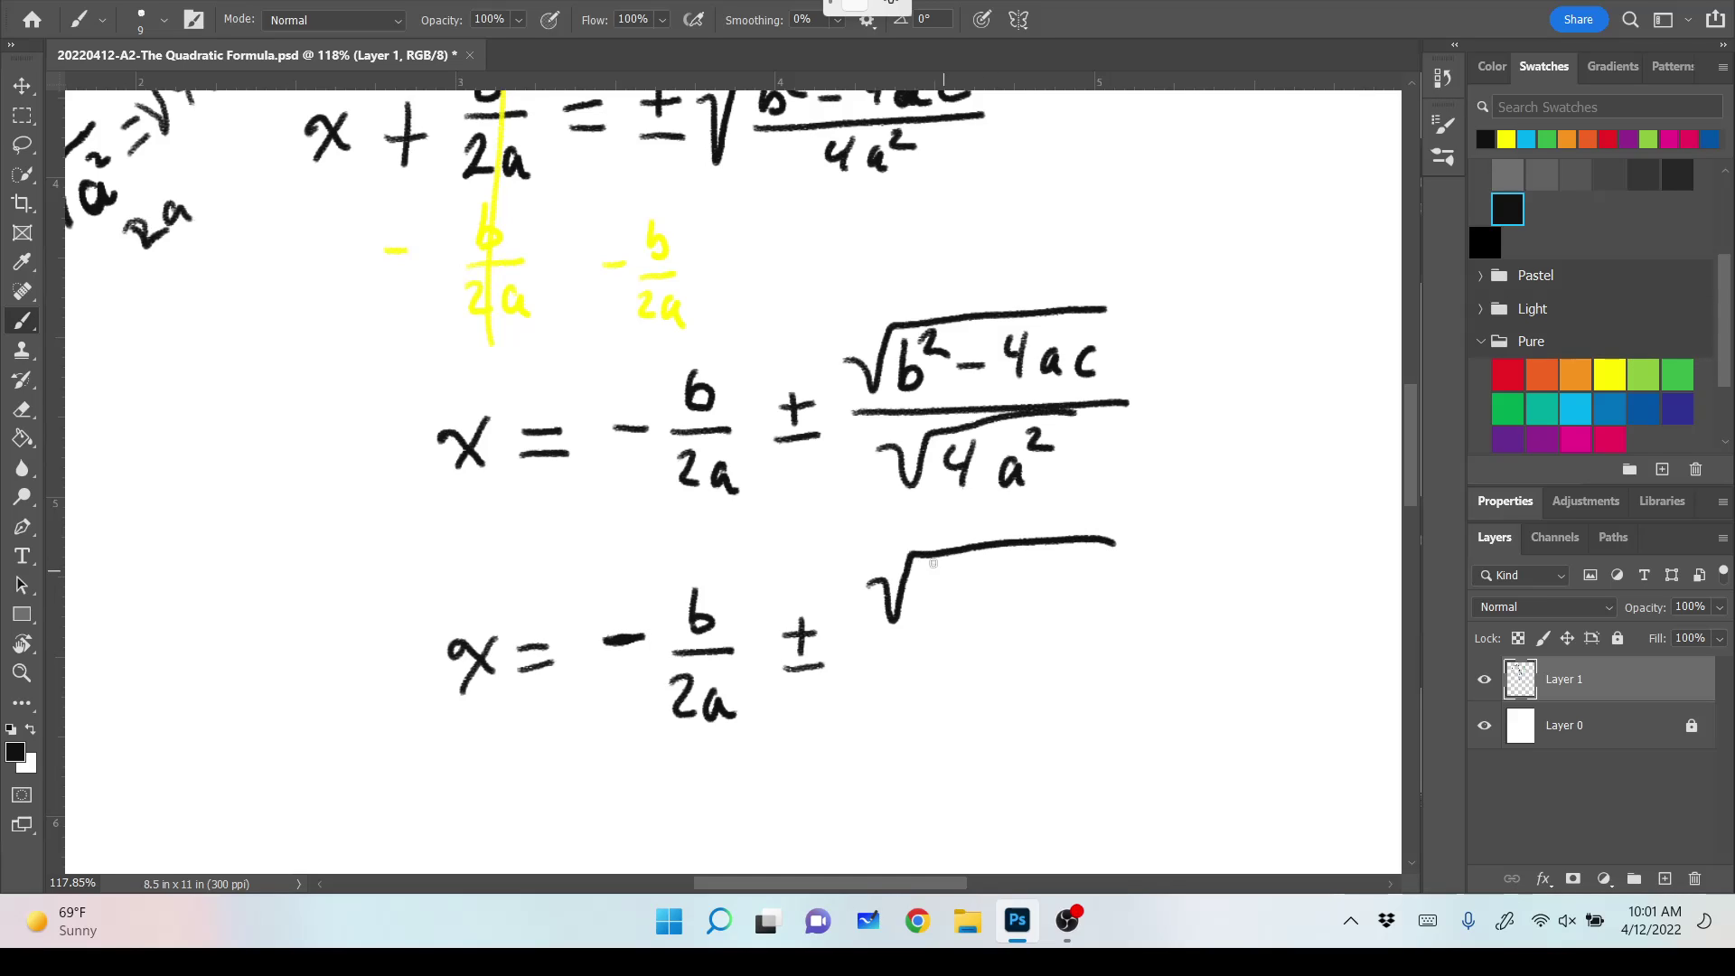
mouse_move(931, 562)
left_mouse_down()
mouse_move(937, 613)
mouse_move(992, 587)
mouse_move(1133, 611)
left_mouse_up()
left_click_drag(1115, 543, 1172, 541)
left_click_drag(875, 647, 1157, 636)
mouse_move(962, 675)
left_mouse_down()
mouse_move(972, 702)
mouse_move(1007, 707)
left_mouse_up()
mouse_move(1062, 683)
left_mouse_down()
mouse_move(1049, 696)
mouse_move(1076, 711)
left_mouse_up()
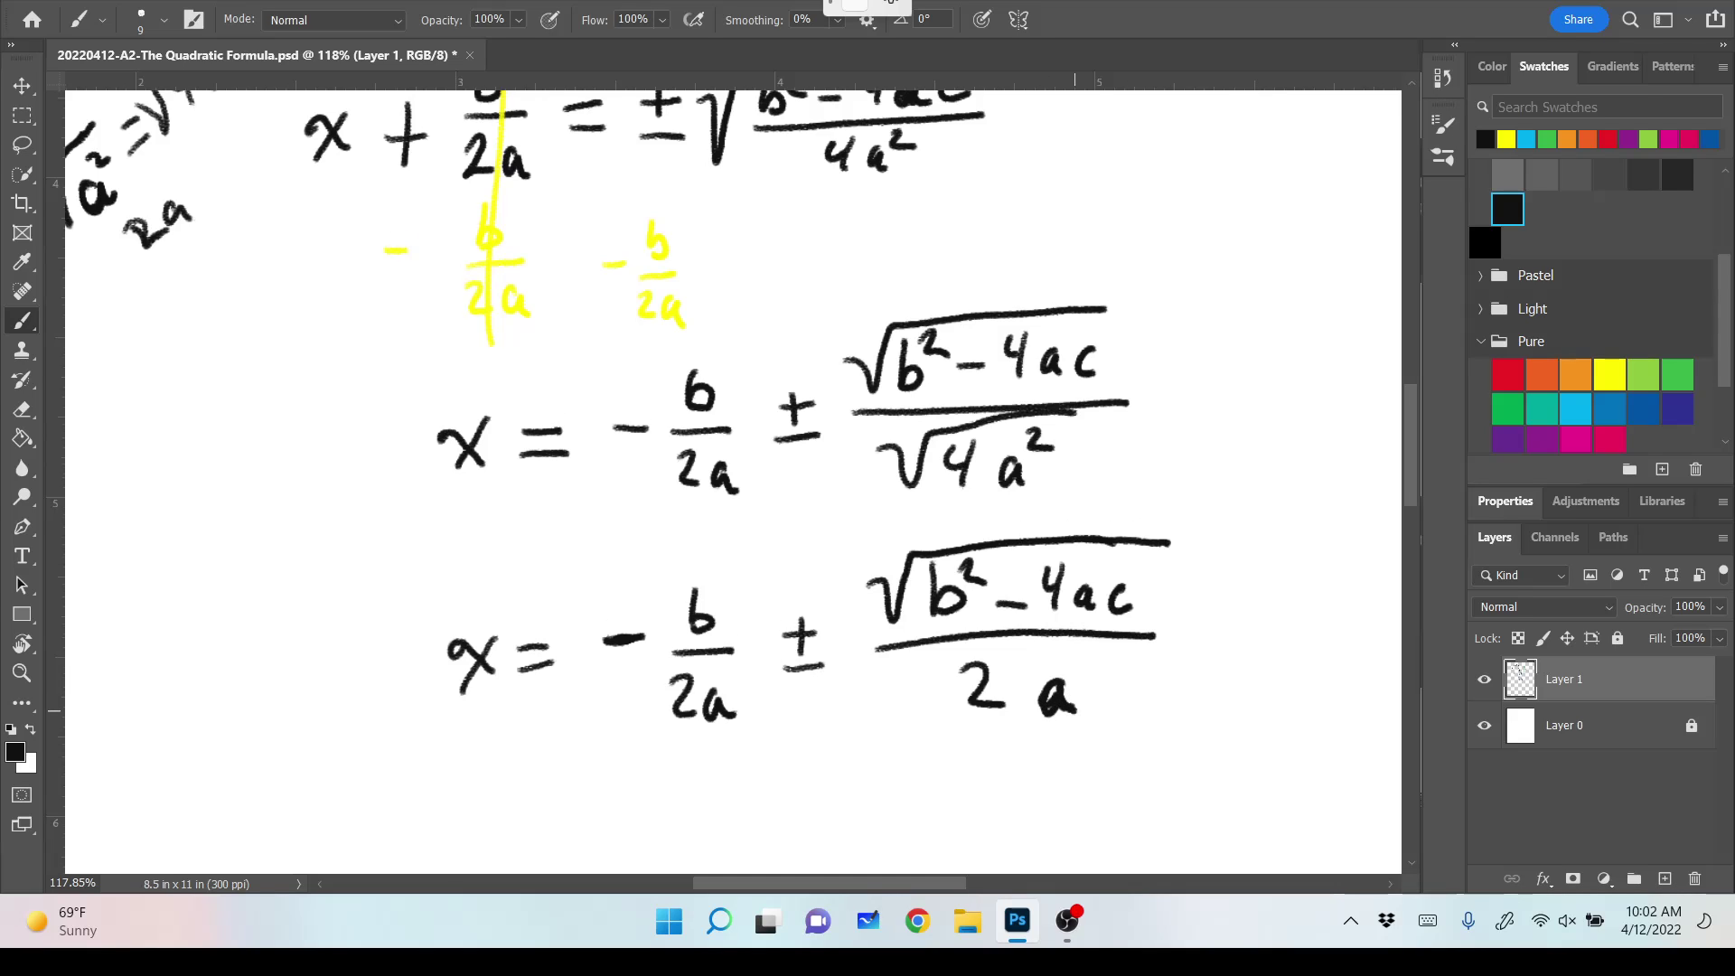
scroll(732, 479, "down", 3)
Write the heading word Formula and underline it.
scroll(1029, 474, "down", 1)
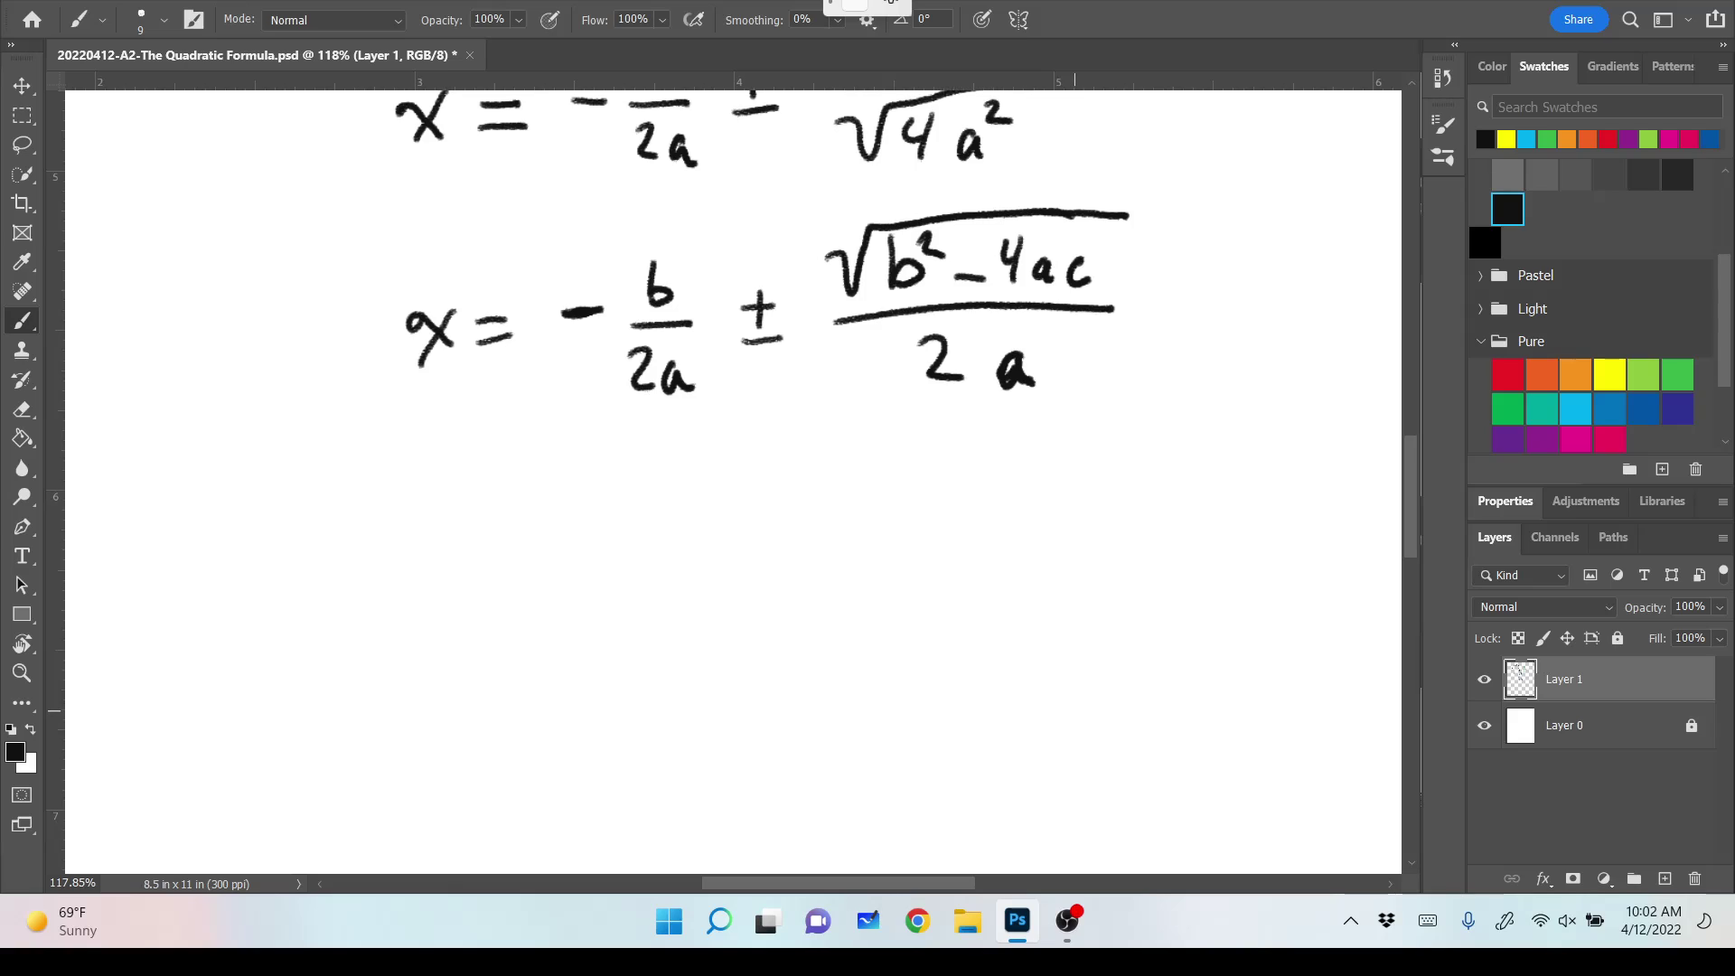
scroll(1074, 474, "down", 1)
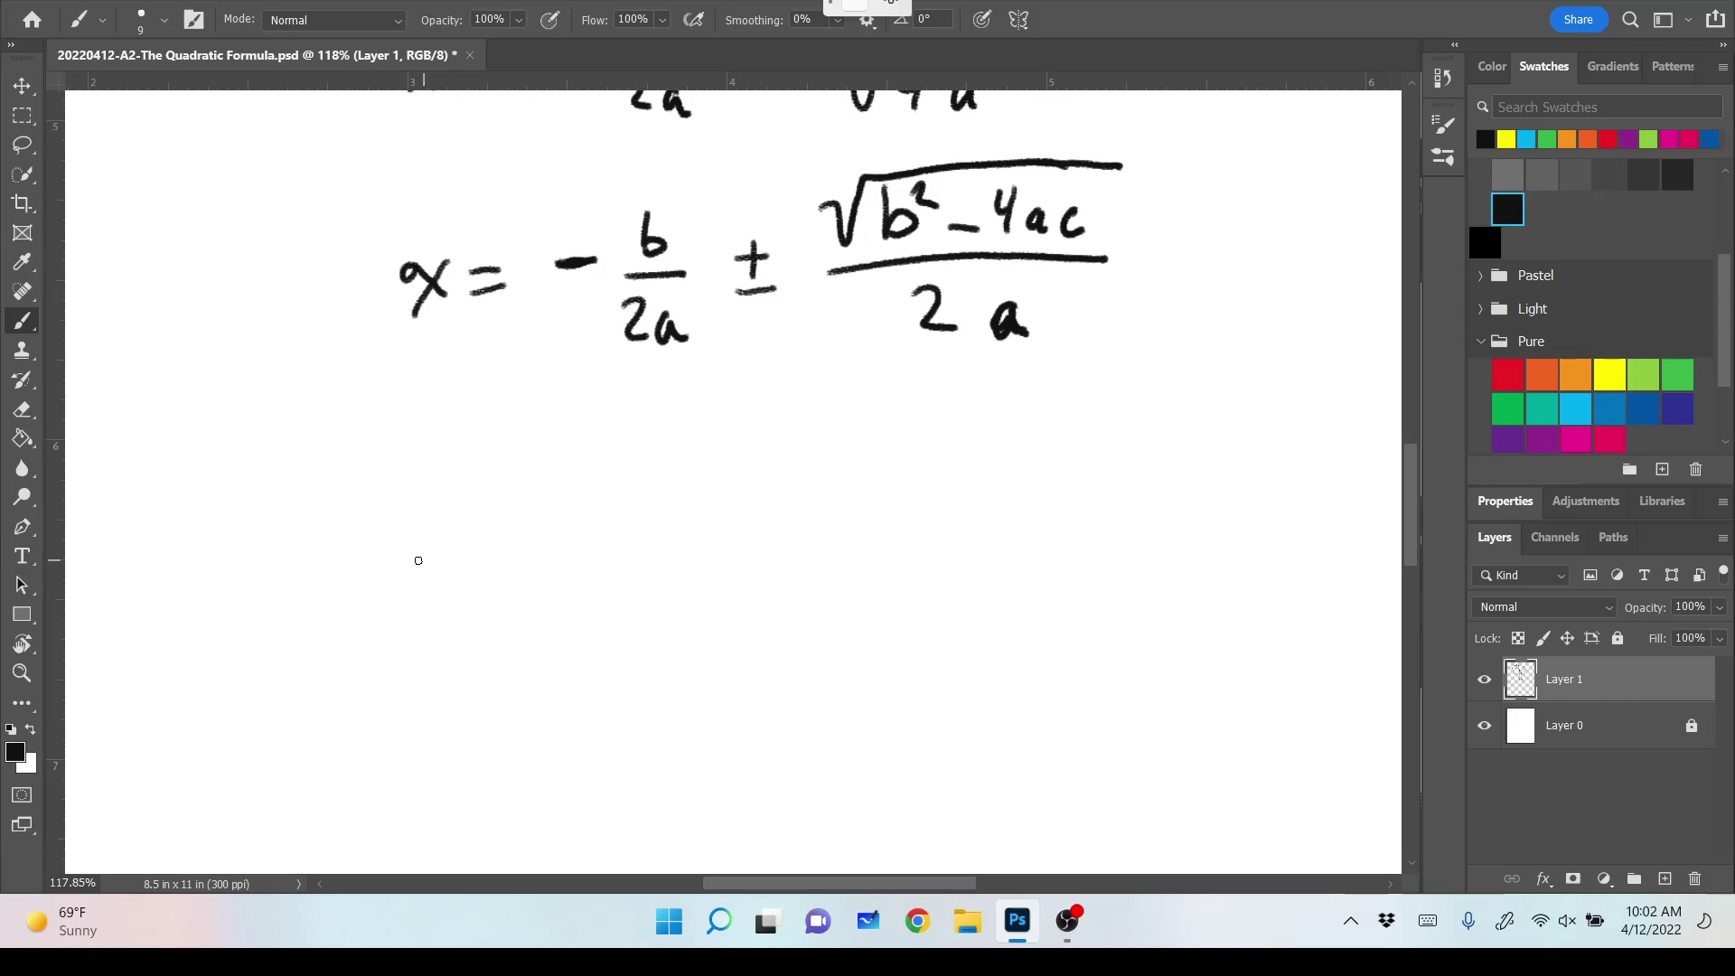
mouse_move(529, 435)
left_mouse_down()
mouse_move(520, 490)
mouse_move(565, 431)
mouse_move(555, 457)
left_mouse_up()
left_click_drag(576, 464, 673, 487)
scroll(732, 479, "up", 2)
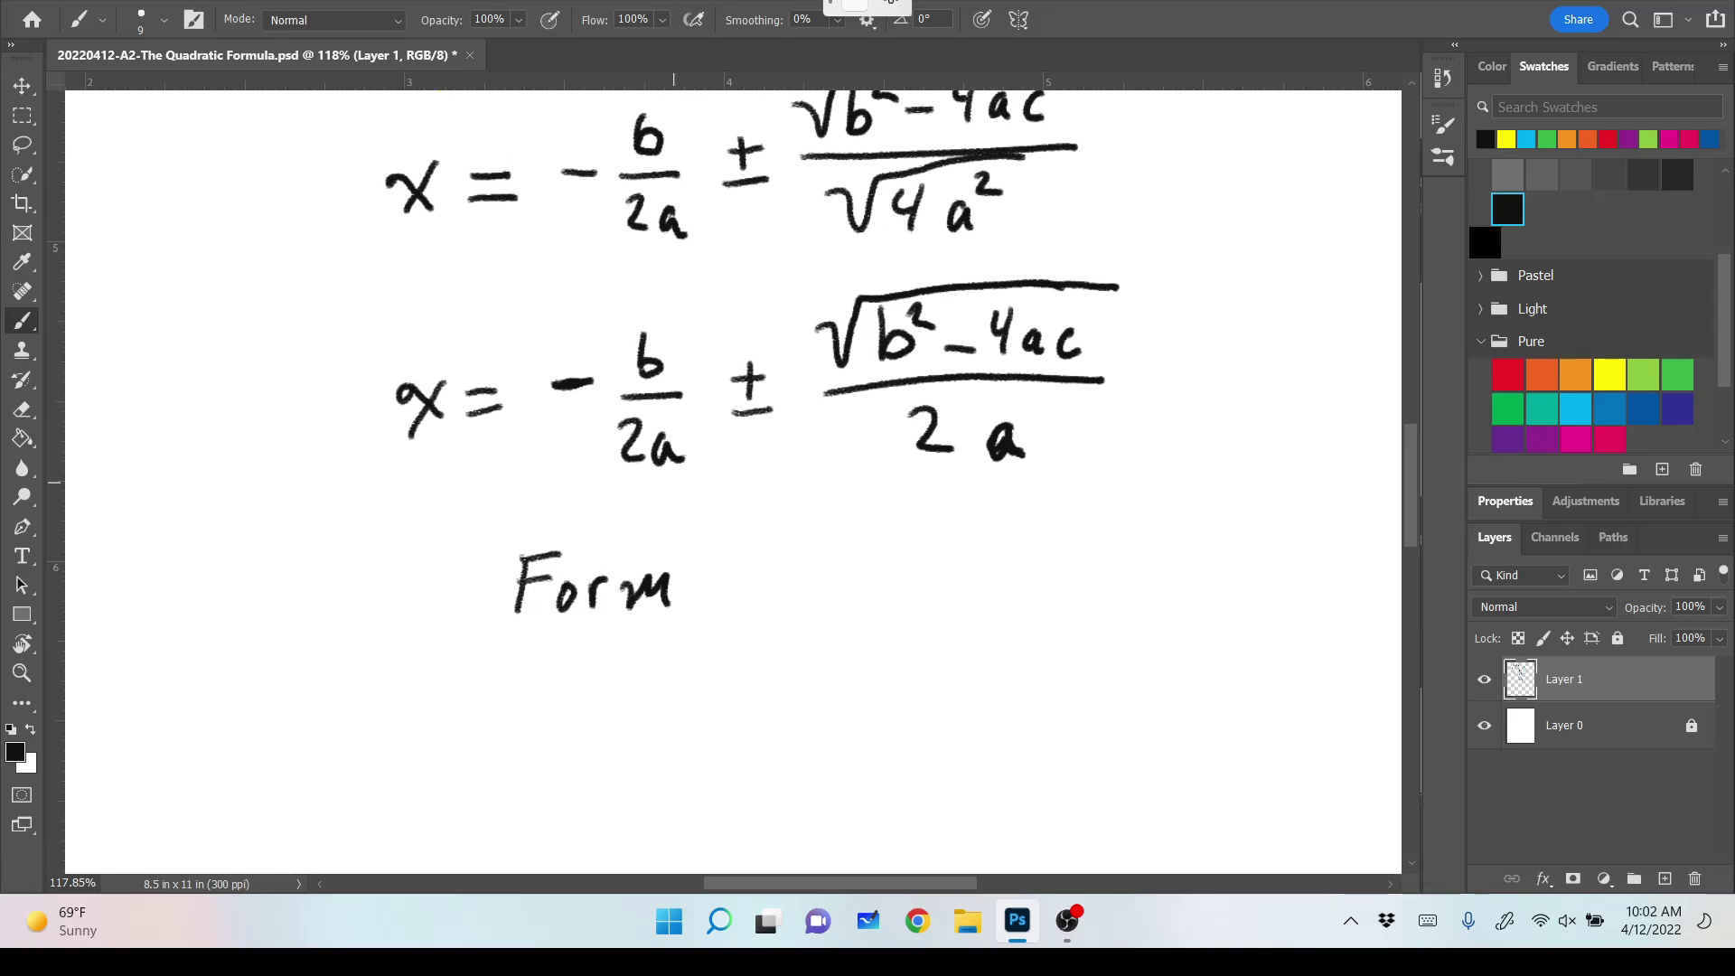
mouse_move(692, 571)
left_mouse_down()
mouse_move(698, 607)
mouse_move(723, 610)
left_mouse_up()
left_click_drag(739, 546, 734, 610)
left_click_drag(774, 574, 783, 613)
left_click_drag(568, 632, 811, 626)
Write x = (−b ± √(b² − 4ac))/2a below the heading.
mouse_move(364, 766)
left_mouse_down()
mouse_move(374, 747)
mouse_move(422, 773)
mouse_move(391, 781)
mouse_move(504, 739)
mouse_move(511, 756)
left_mouse_up()
mouse_move(588, 719)
left_mouse_down()
mouse_move(705, 714)
mouse_move(684, 737)
left_mouse_up()
mouse_move(754, 686)
left_mouse_down()
mouse_move(758, 729)
mouse_move(813, 686)
mouse_move(818, 736)
mouse_move(835, 661)
mouse_move(1130, 640)
left_mouse_up()
mouse_move(859, 676)
left_mouse_down()
mouse_move(882, 707)
mouse_move(865, 725)
mouse_move(921, 689)
mouse_move(967, 712)
left_mouse_up()
mouse_move(997, 676)
left_mouse_down()
mouse_move(988, 700)
mouse_move(1017, 698)
left_mouse_up()
mouse_move(1011, 673)
left_mouse_down()
mouse_move(1033, 714)
mouse_move(1101, 720)
left_mouse_up()
left_click_drag(613, 770, 1140, 757)
mouse_move(818, 803)
left_mouse_down()
mouse_move(847, 807)
mouse_move(859, 836)
mouse_move(899, 819)
mouse_move(912, 838)
left_mouse_up()
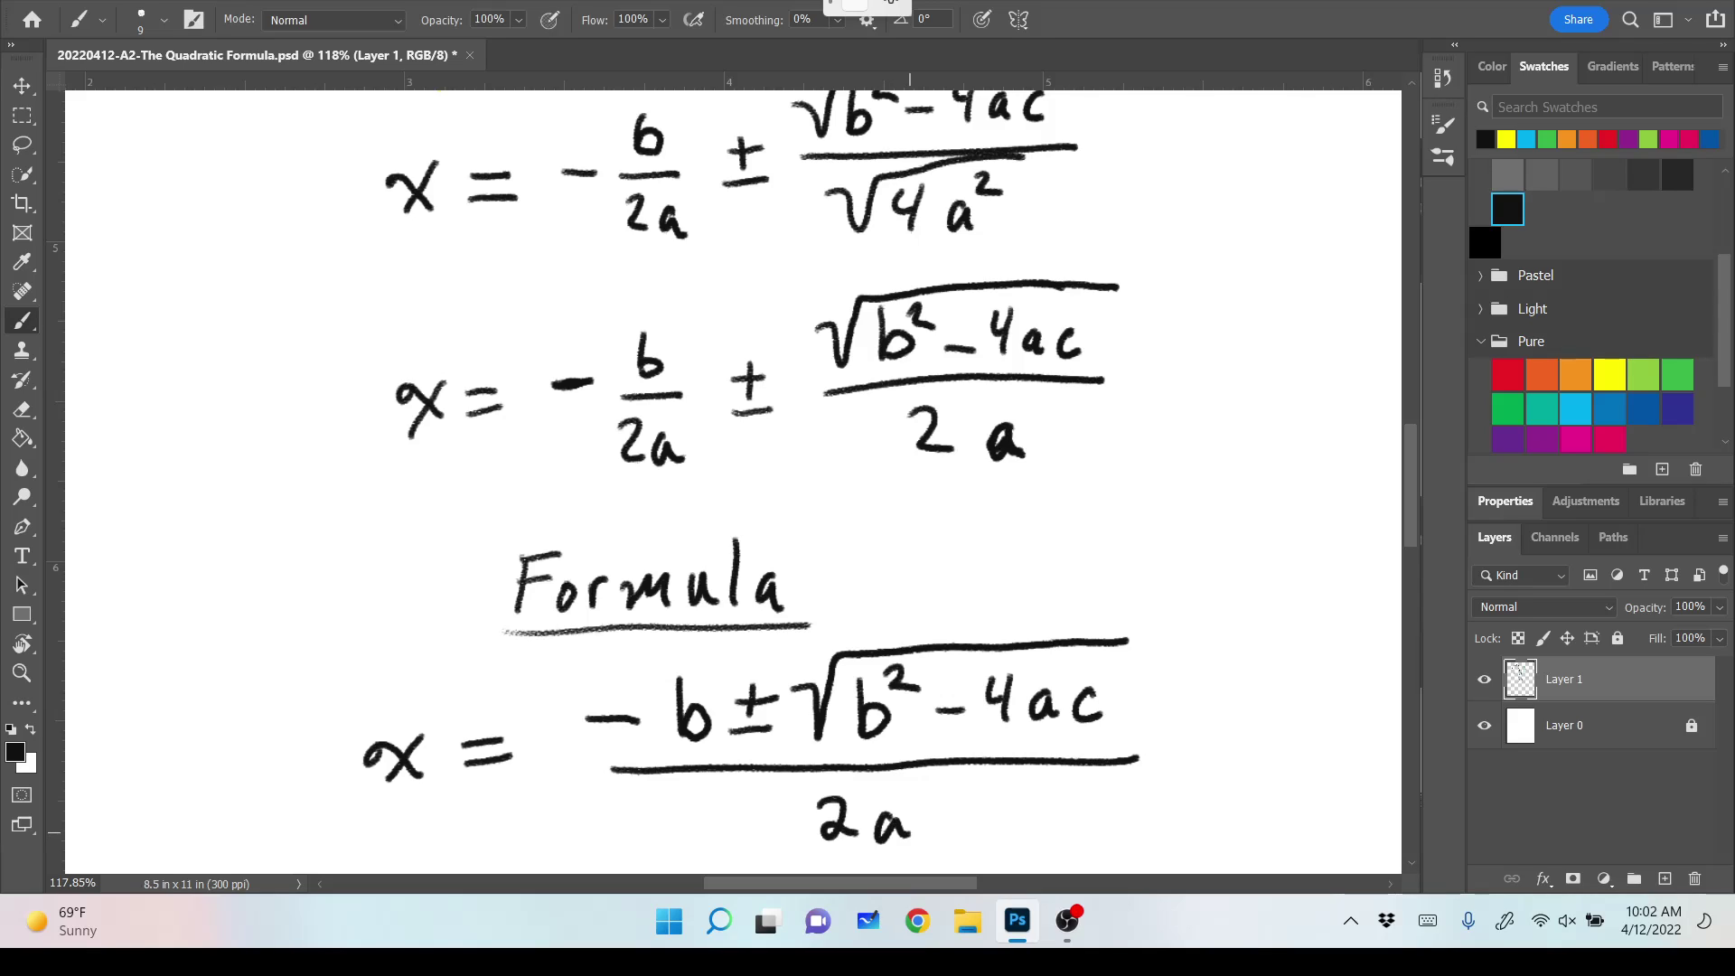
Write the word Quadratic before Formula.
mouse_move(257, 569)
left_mouse_down()
mouse_move(248, 611)
mouse_move(268, 574)
mouse_move(250, 571)
mouse_move(274, 601)
mouse_move(440, 560)
left_mouse_up()
mouse_move(452, 504)
left_mouse_down()
mouse_move(449, 546)
mouse_move(469, 517)
left_mouse_up()
mouse_move(474, 519)
left_mouse_down()
mouse_move(477, 540)
mouse_move(473, 511)
left_mouse_up()
left_click_drag(511, 513, 516, 537)
Draw a box around the Quadratic Formula heading and equation, then bring OBS Studio forward.
scroll(733, 479, "down", 3)
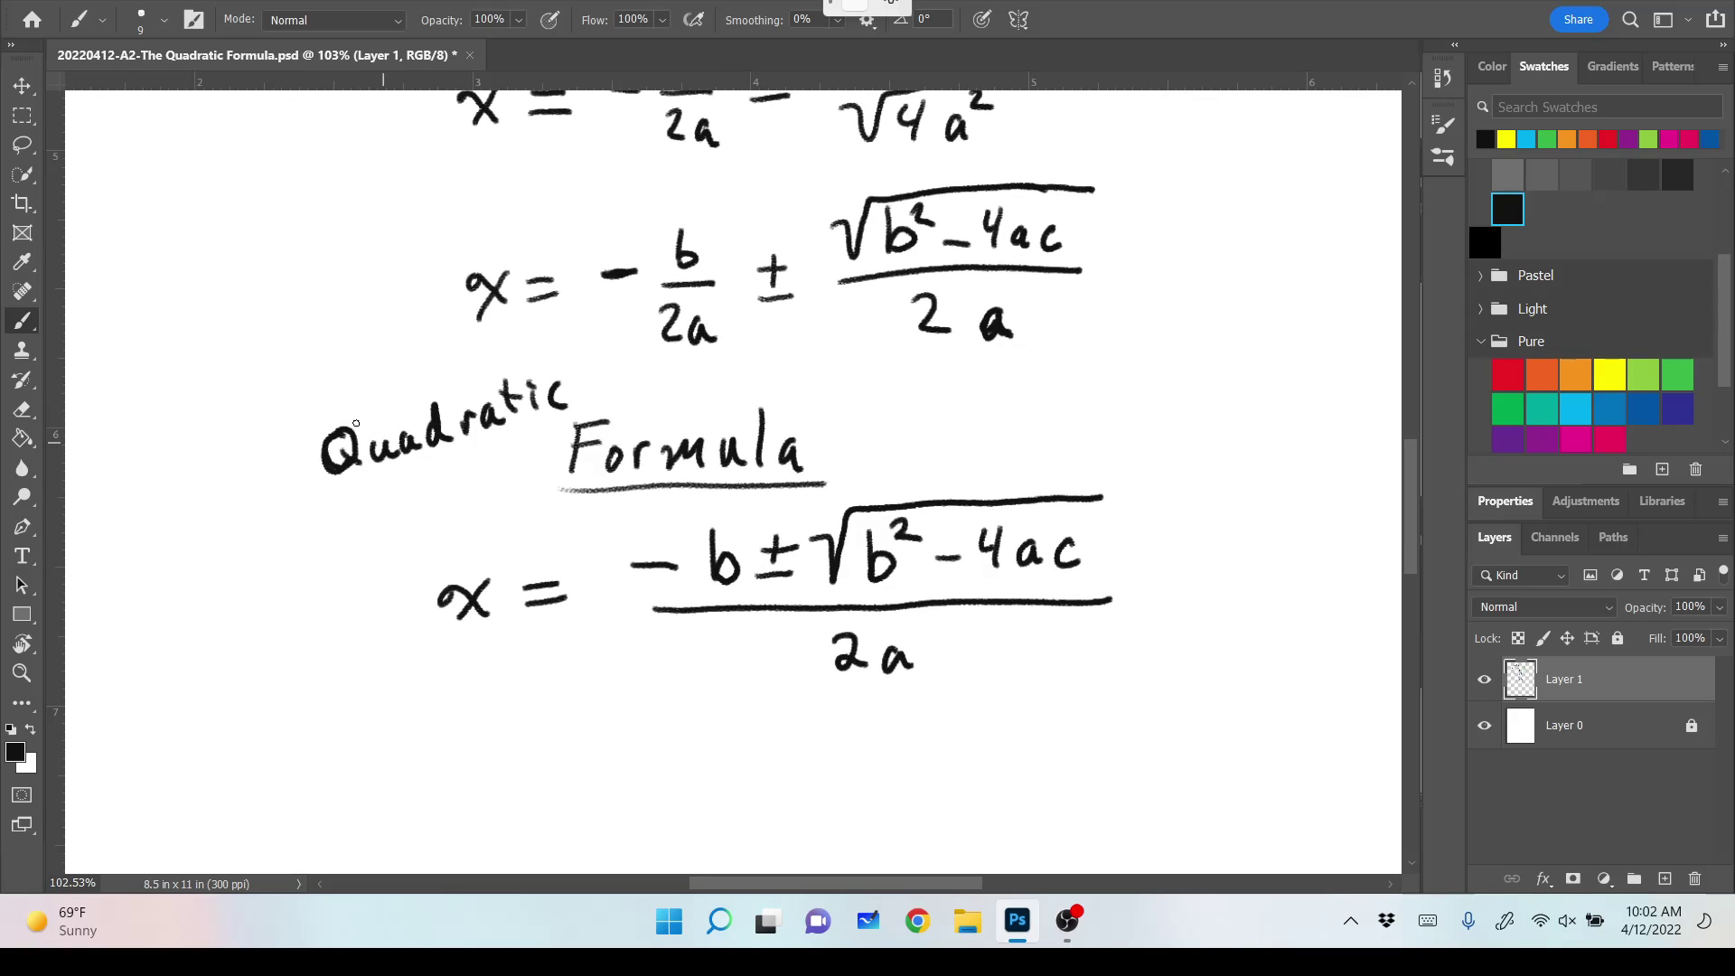
mouse_move(253, 376)
left_mouse_down()
mouse_move(1012, 359)
mouse_move(1203, 371)
mouse_move(1212, 386)
mouse_move(1195, 722)
mouse_move(261, 736)
left_mouse_up()
mouse_move(254, 373)
left_mouse_down()
mouse_move(238, 744)
mouse_move(298, 730)
left_mouse_up()
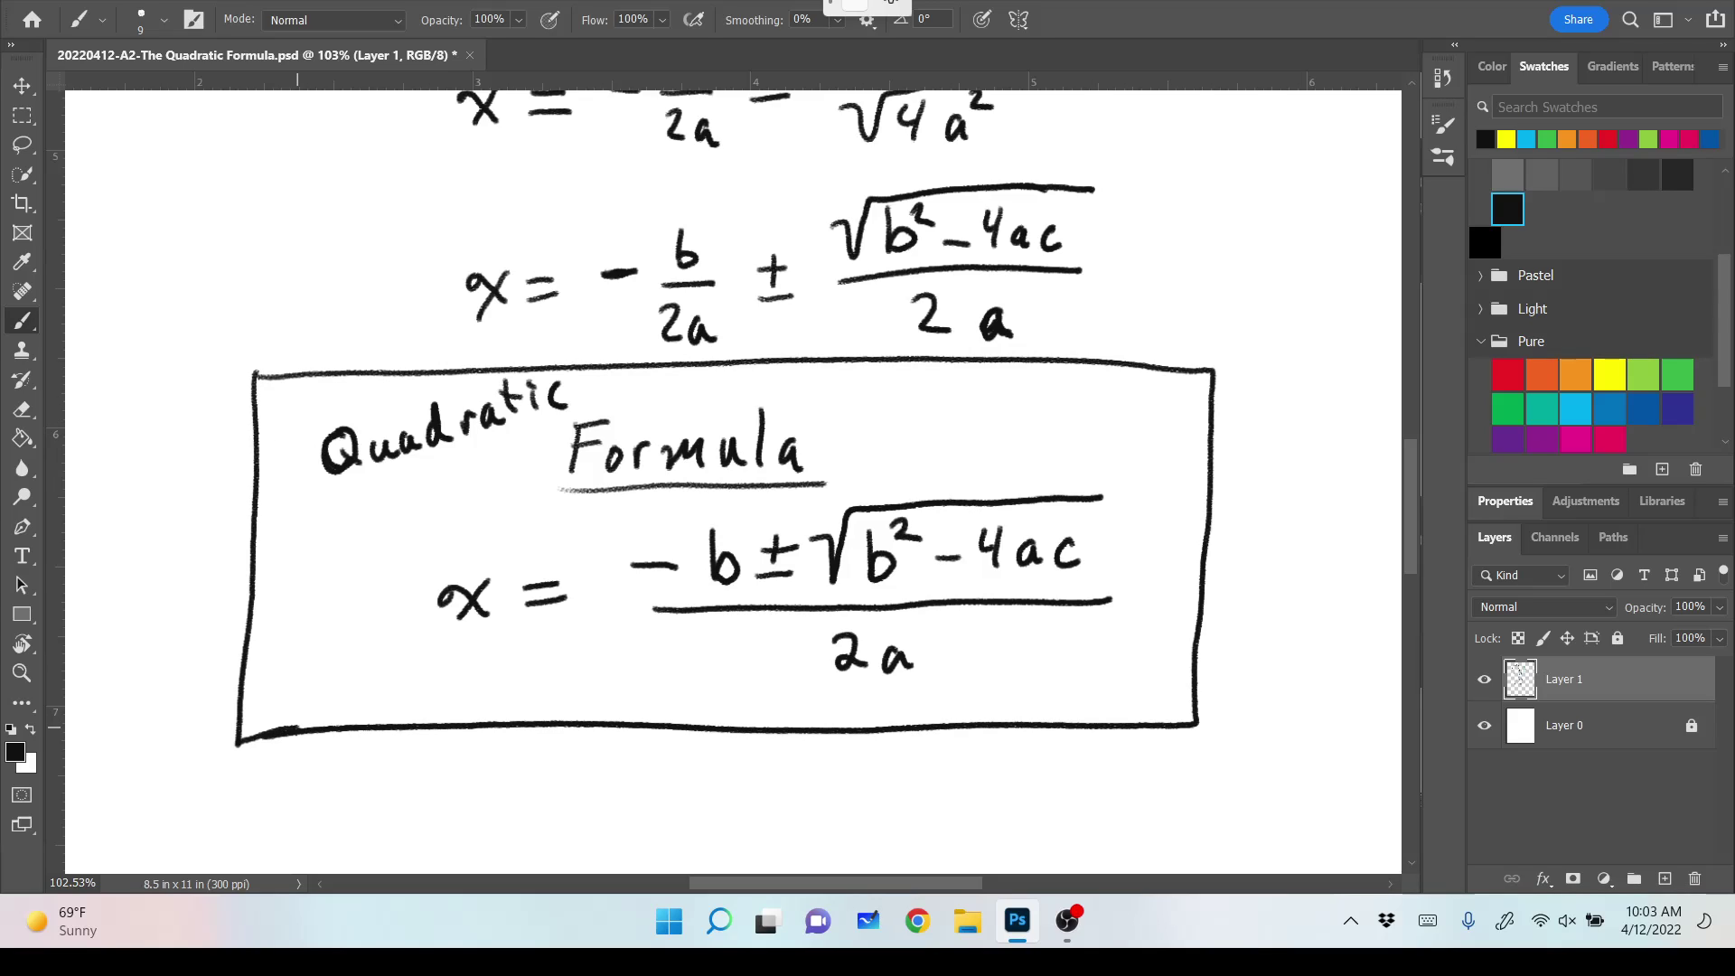
scroll(1067, 850, "down", 2)
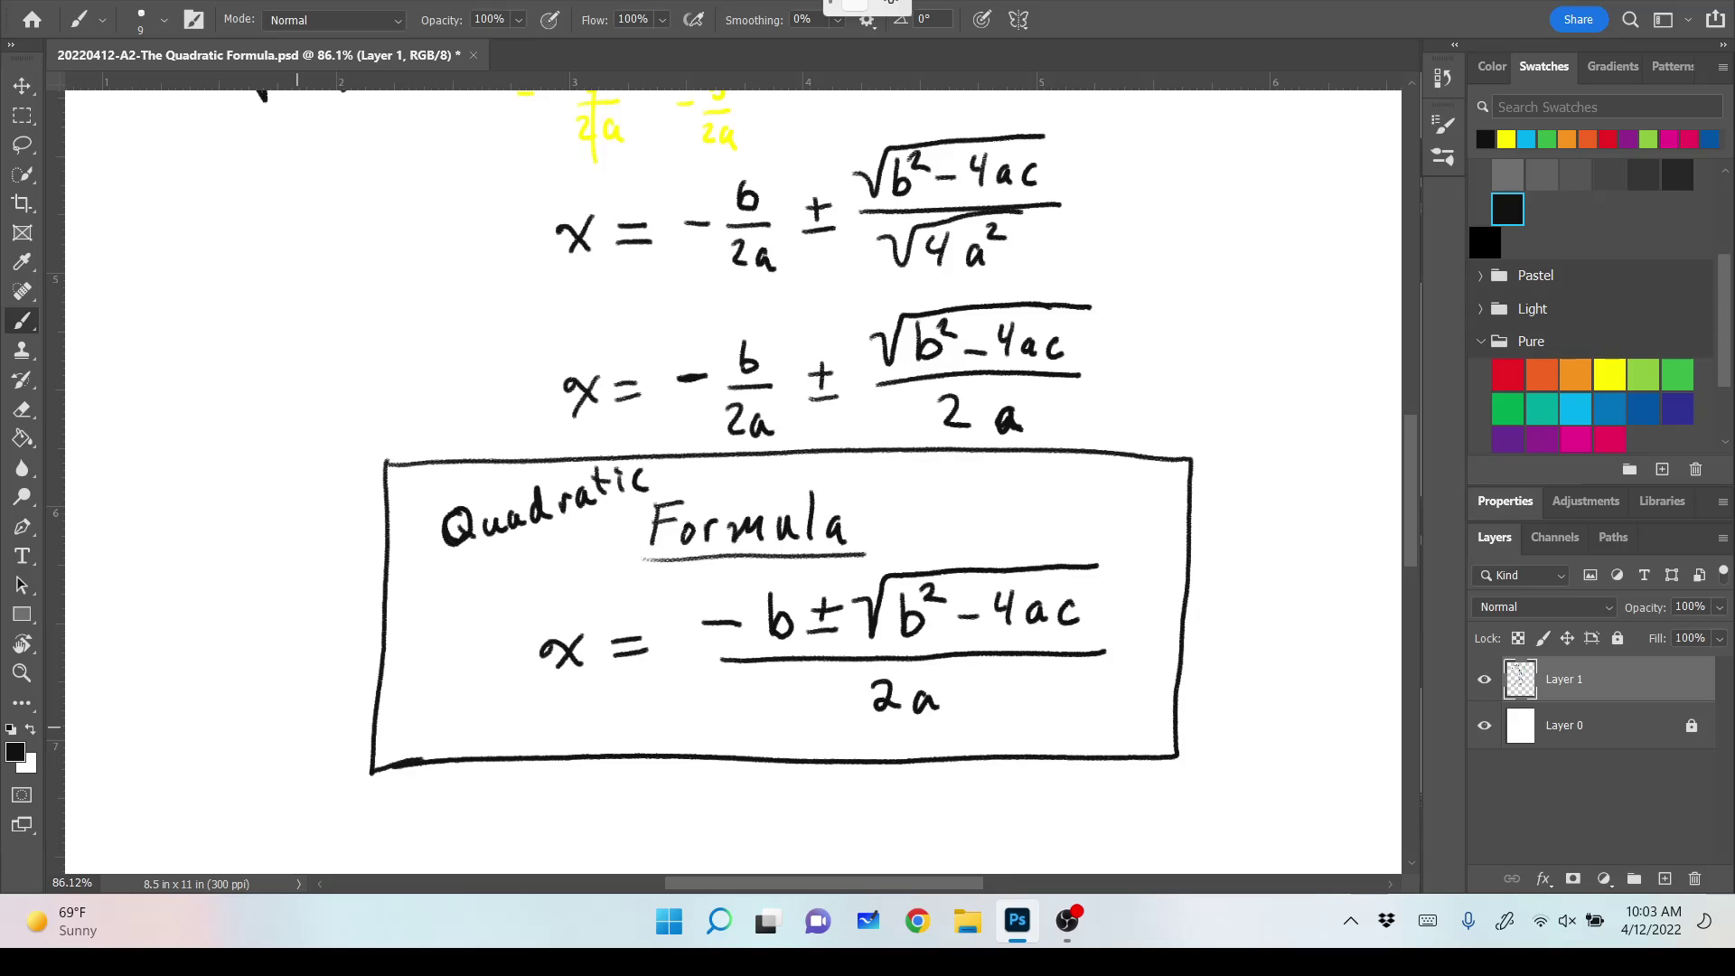
left_click(1068, 921)
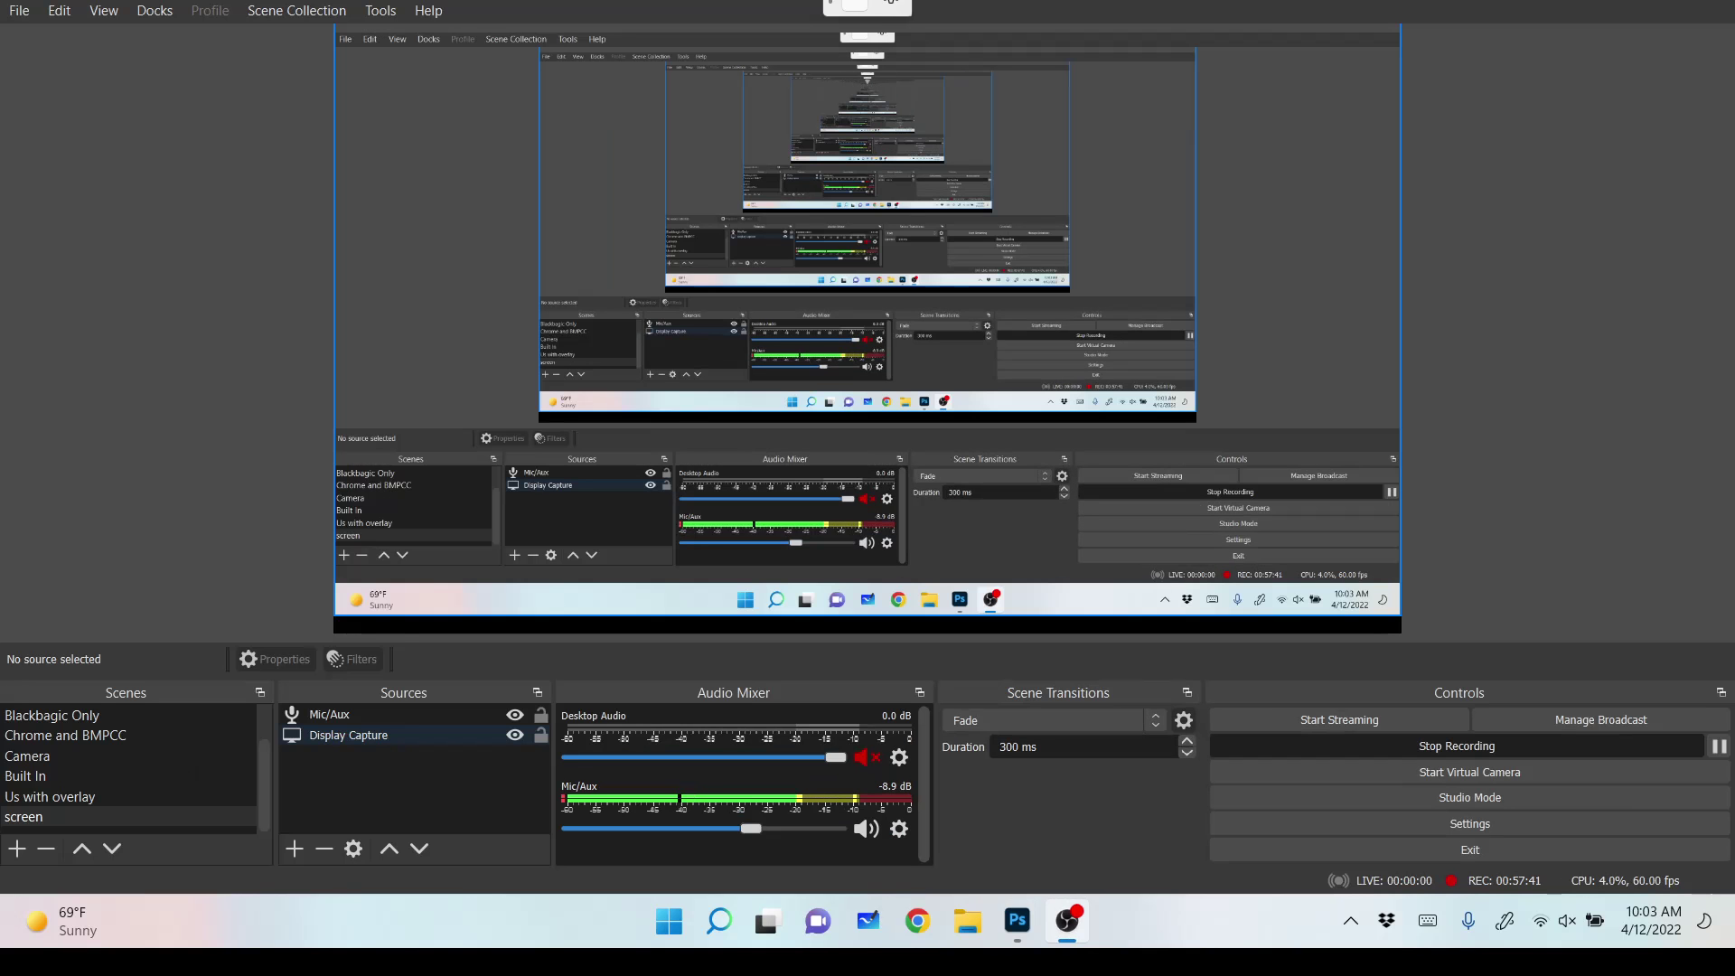